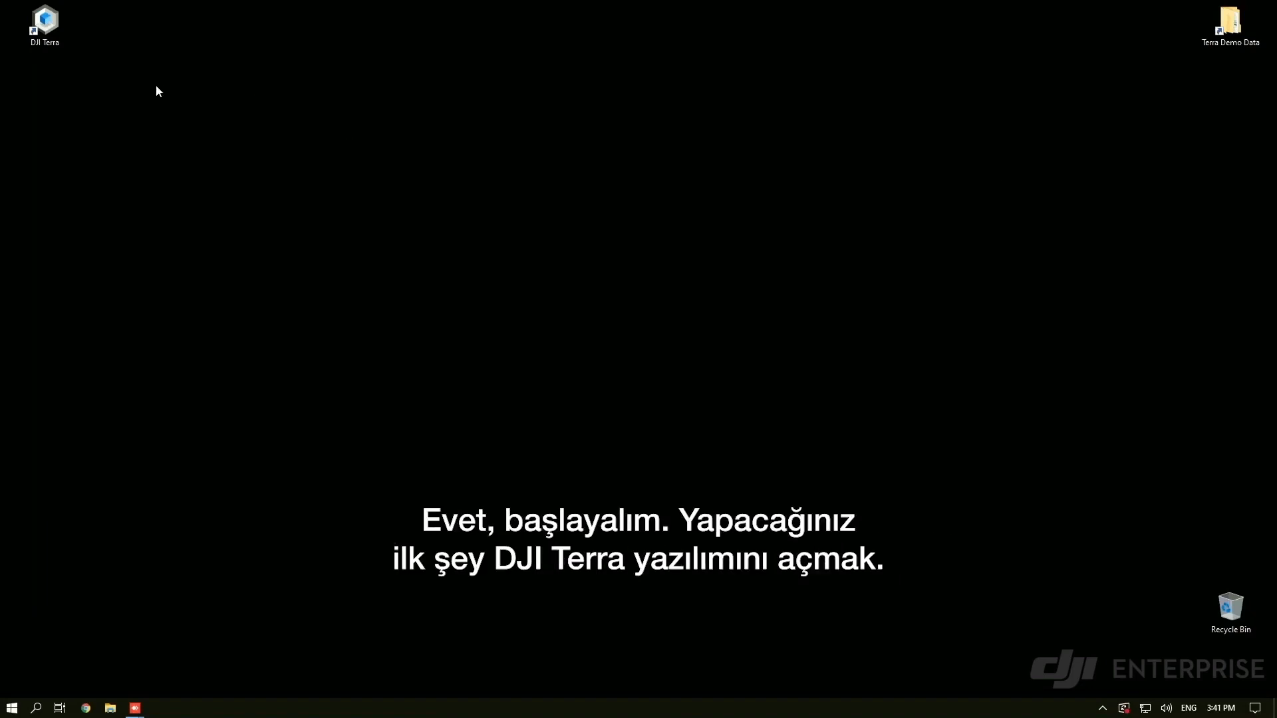
# Open DJI Terra from the desktop and maximize its window
pyautogui.click(45, 25)
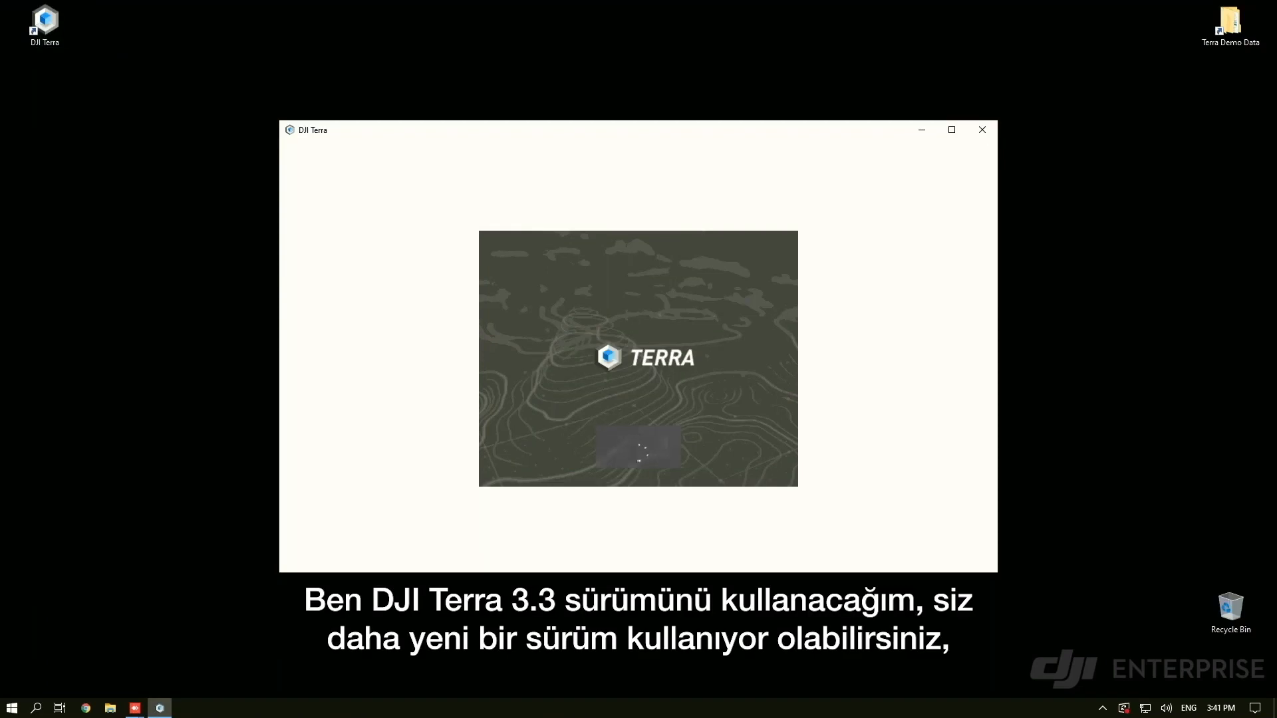
pyautogui.moveTo(491, 131); pyautogui.dragTo(481, 101)
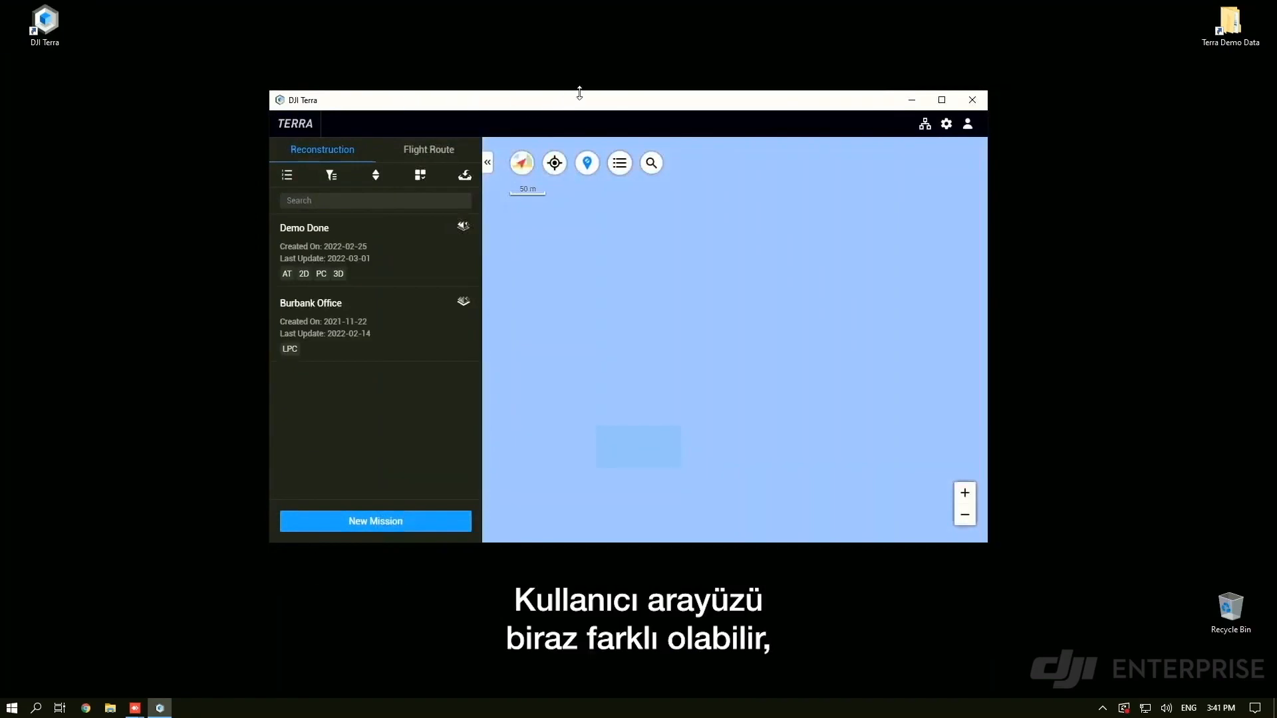
pyautogui.moveTo(603, 102); pyautogui.dragTo(561, 103)
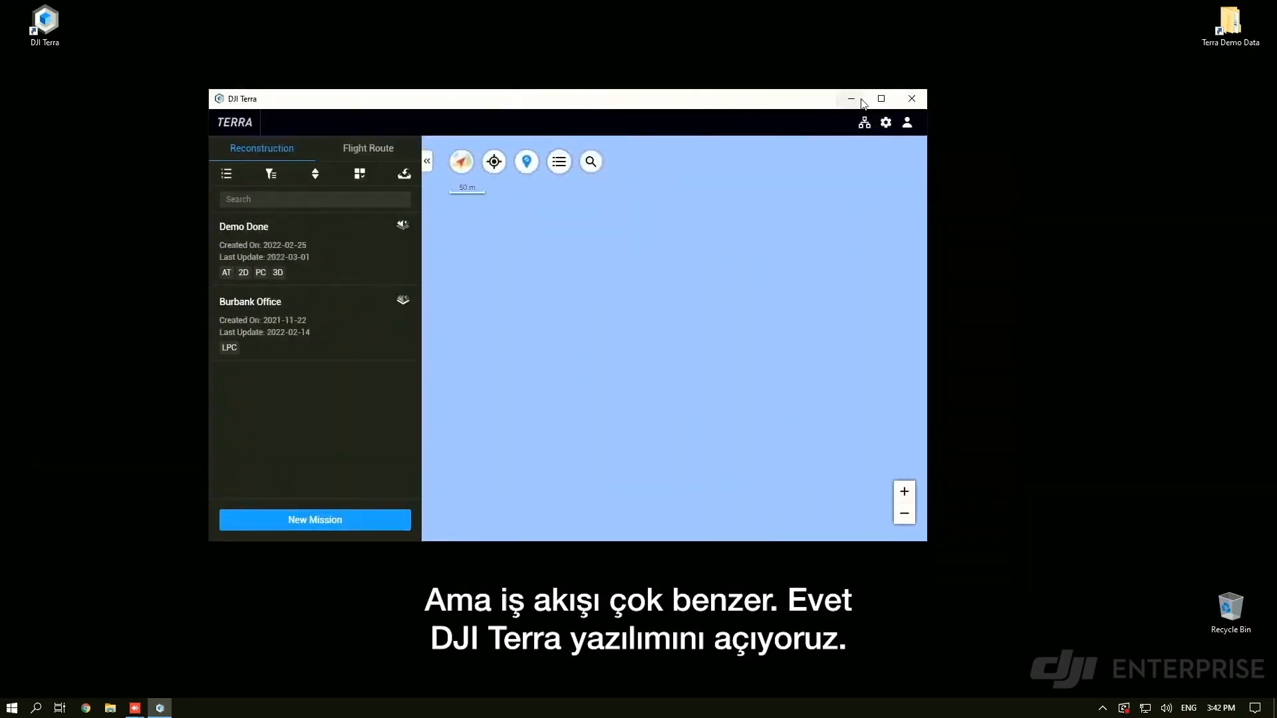
pyautogui.click(881, 98)
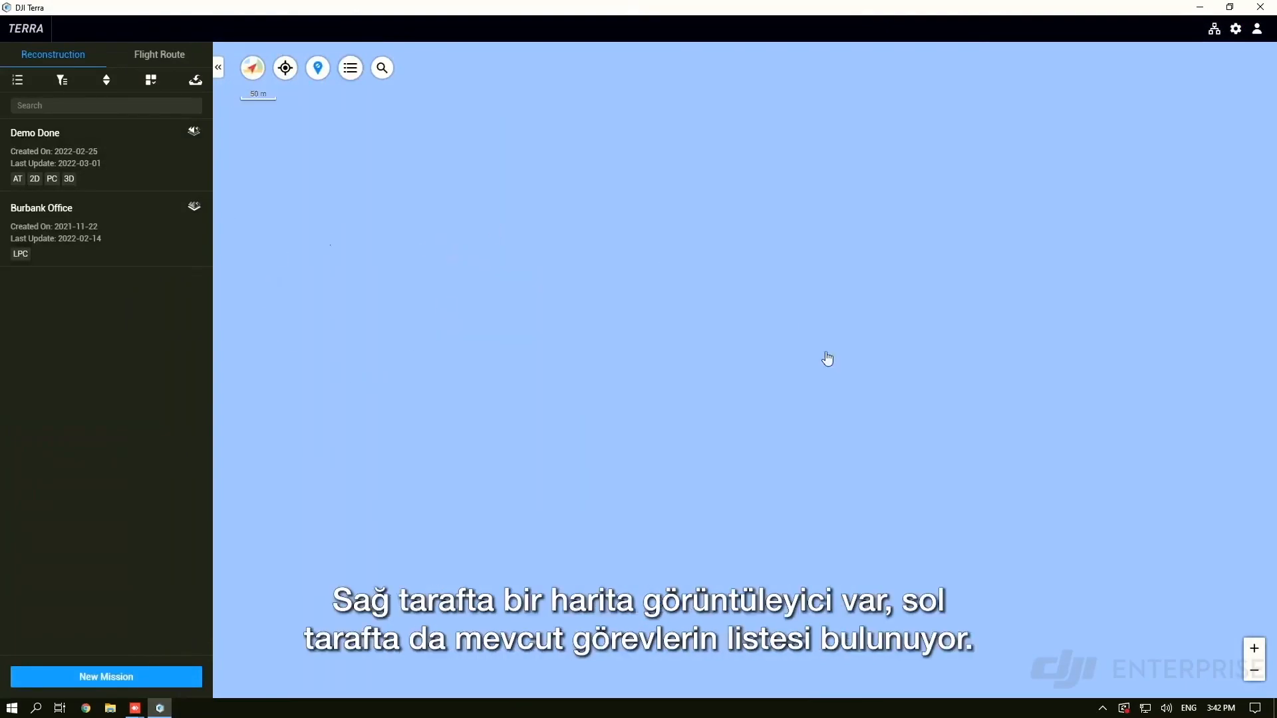
pyautogui.scroll(-4, 505, 274)
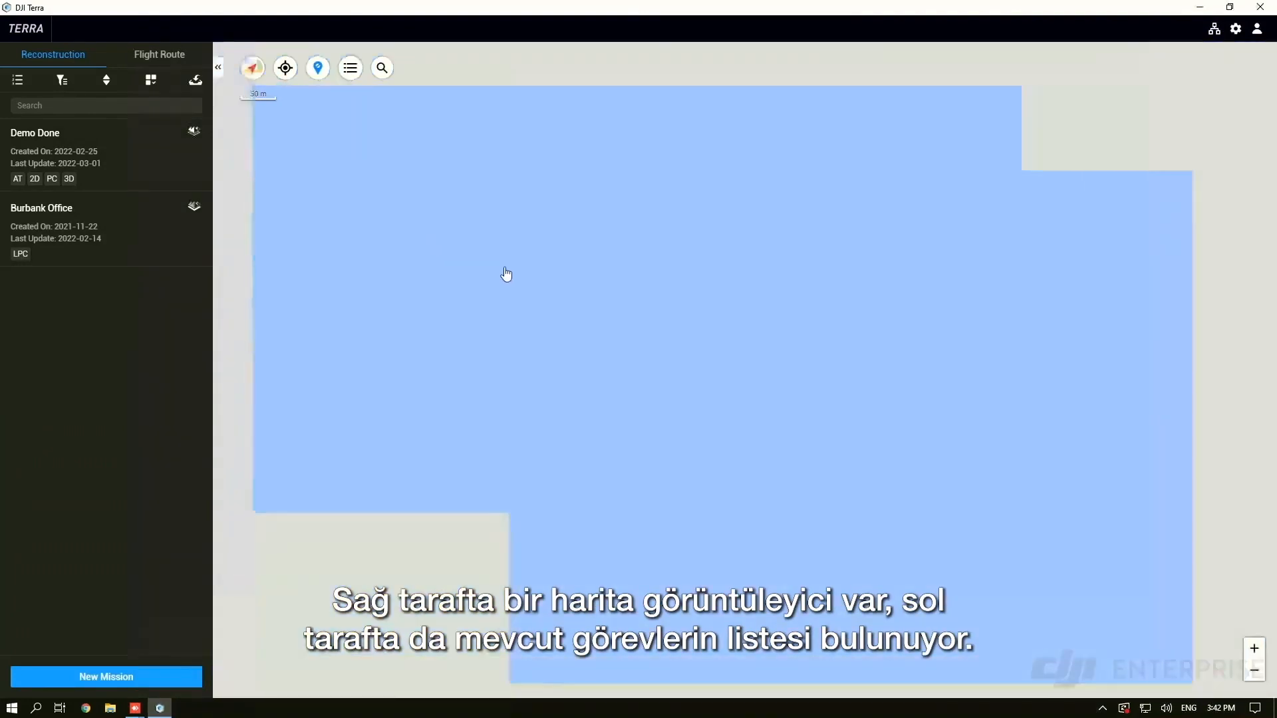
pyautogui.moveTo(657, 303); pyautogui.dragTo(749, 378)
pyautogui.scroll(-3, 749, 379)
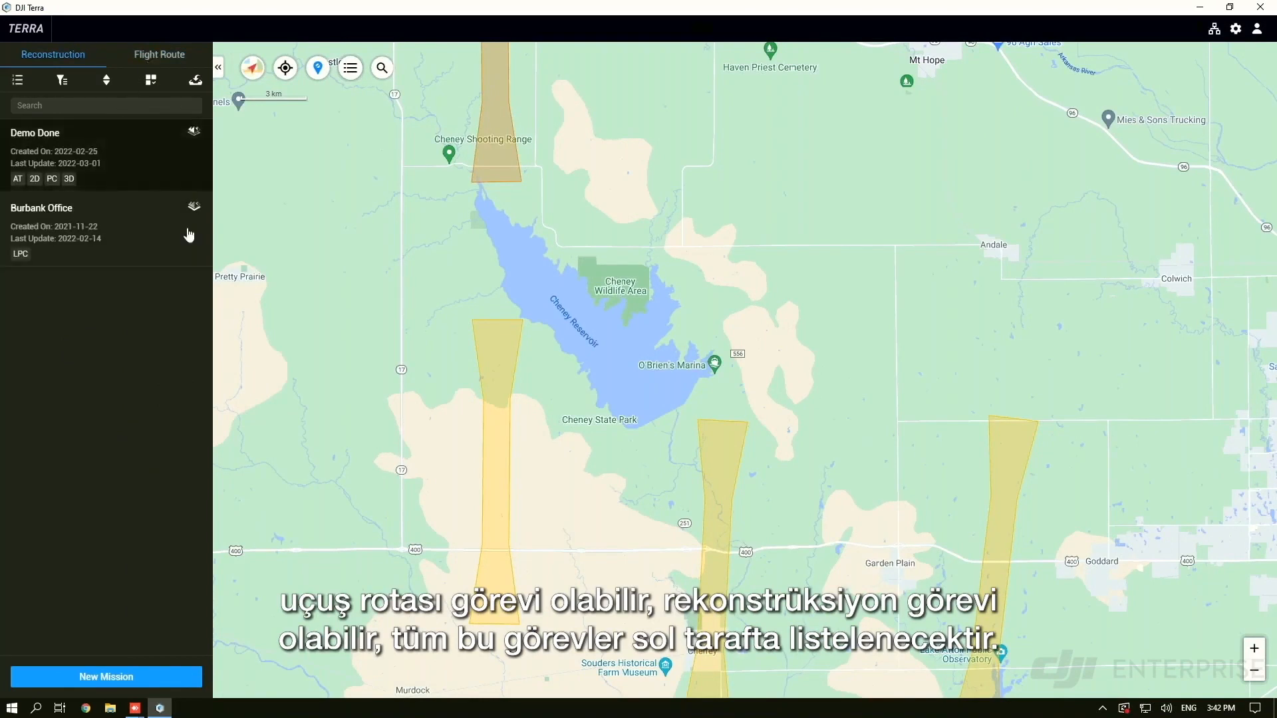
# Compare the Reconstruction and Flight Route mission lists, ending on the Reconstruction list
pyautogui.click(149, 54)
pyautogui.click(63, 62)
pyautogui.click(118, 58)
pyautogui.click(70, 63)
pyautogui.click(122, 61)
pyautogui.click(89, 62)
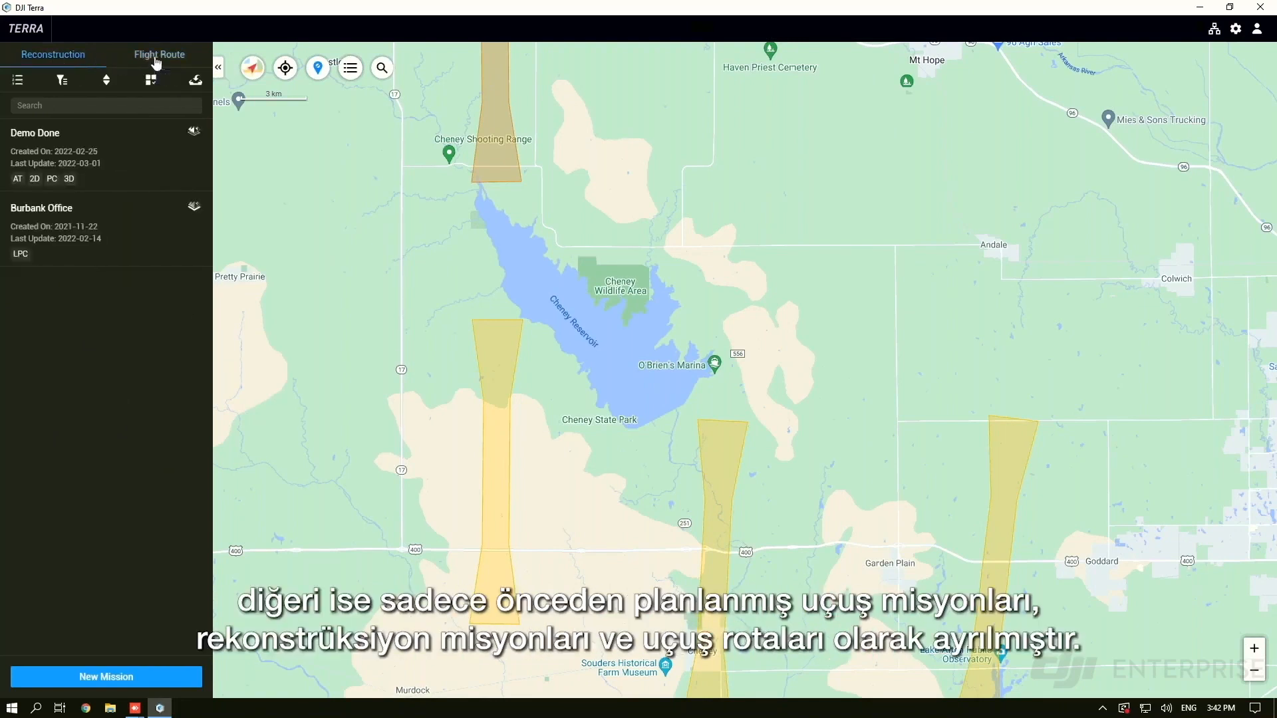
pyautogui.click(157, 61)
pyautogui.click(81, 60)
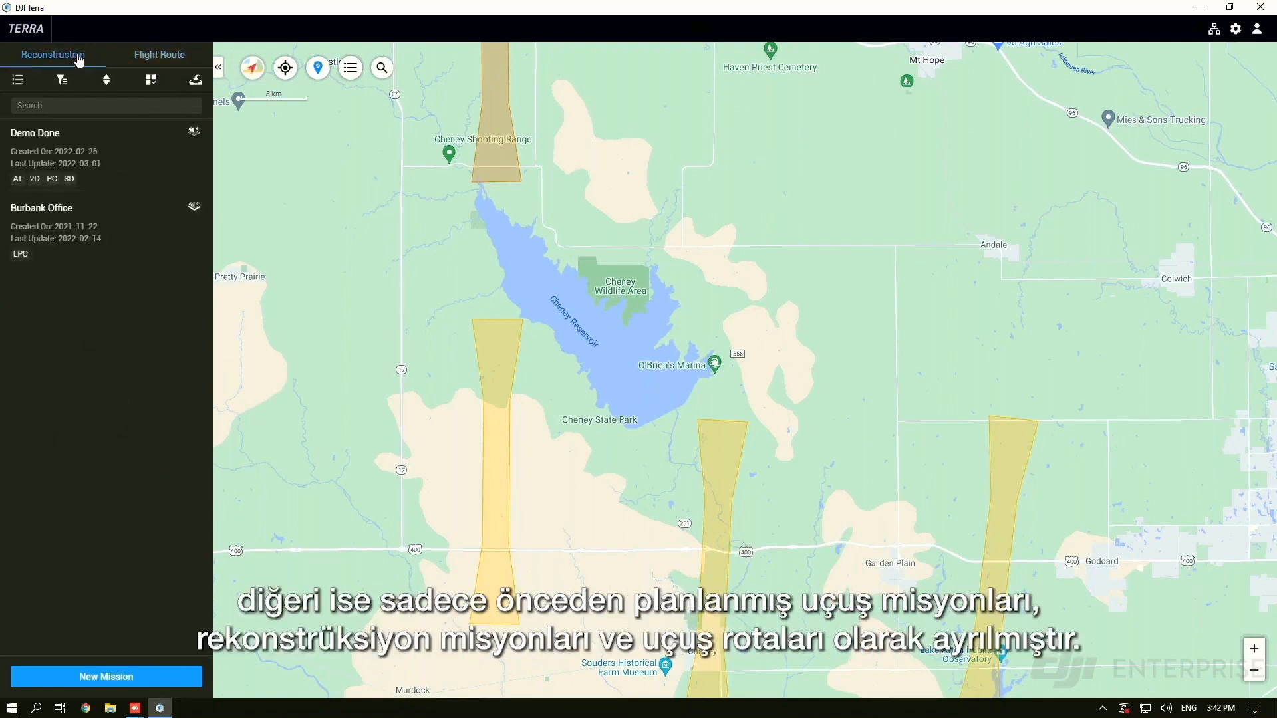
pyautogui.click(172, 61)
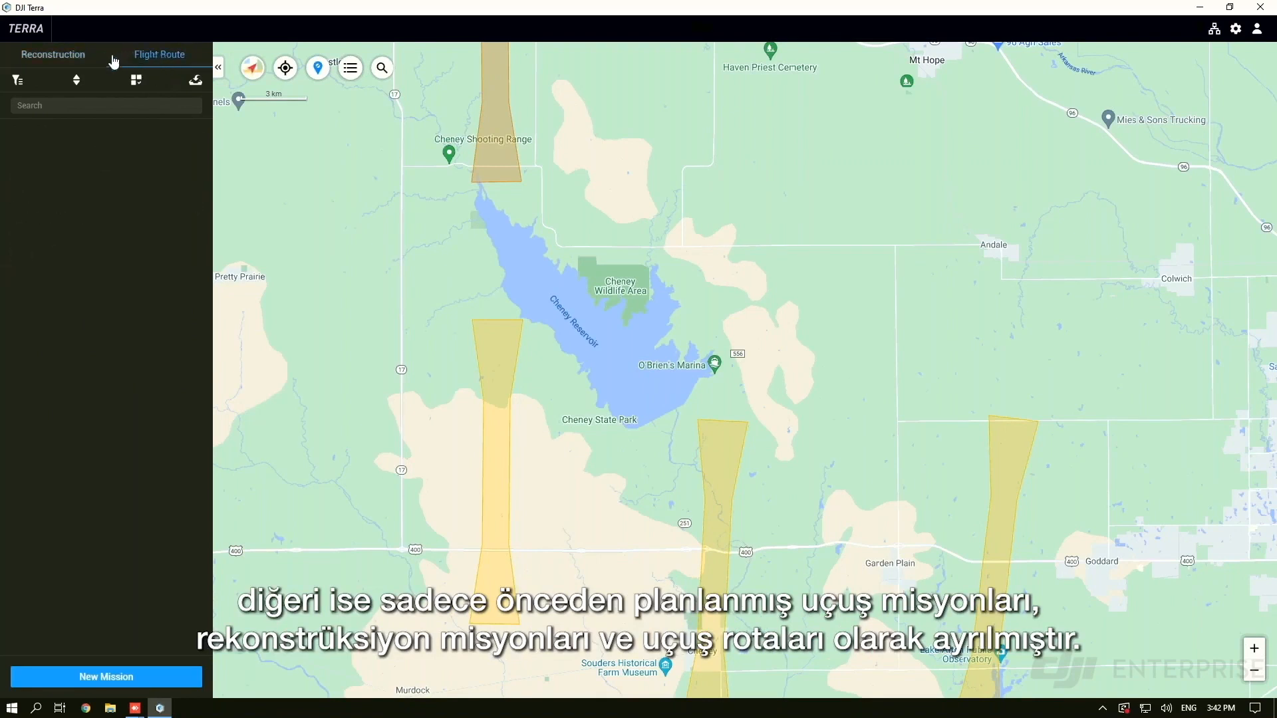
pyautogui.click(85, 62)
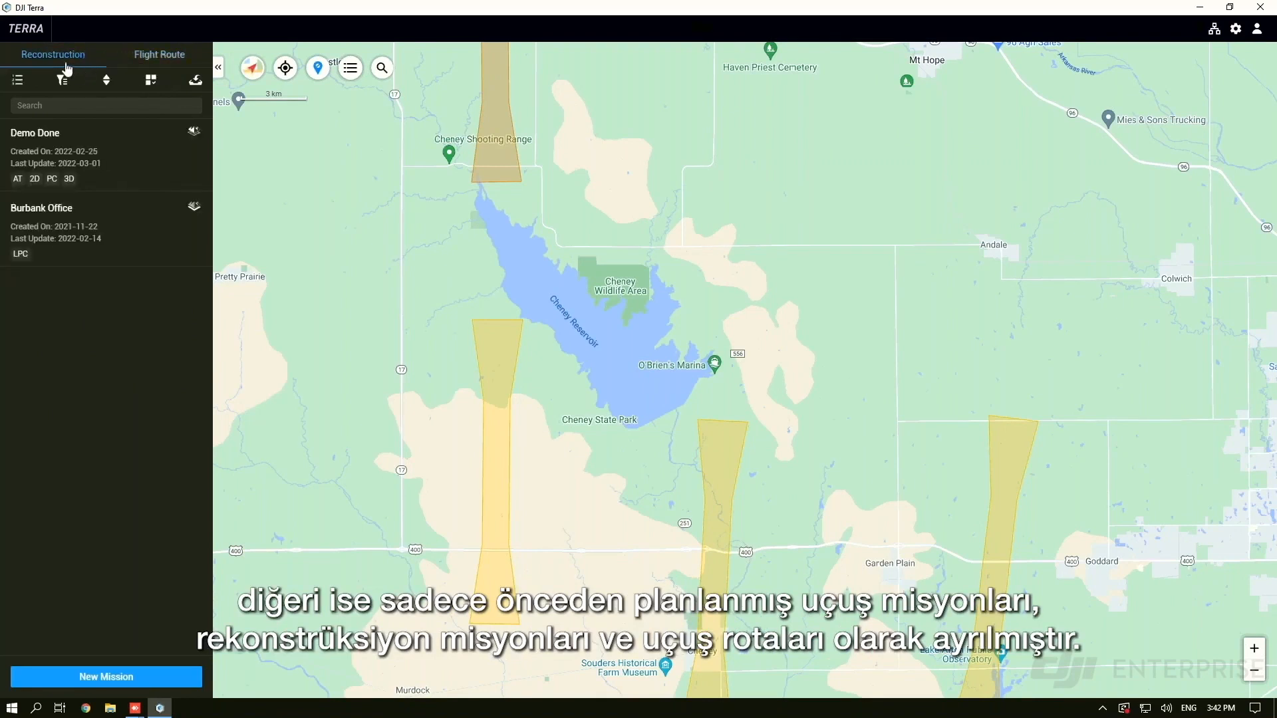
pyautogui.click(130, 60)
pyautogui.click(75, 58)
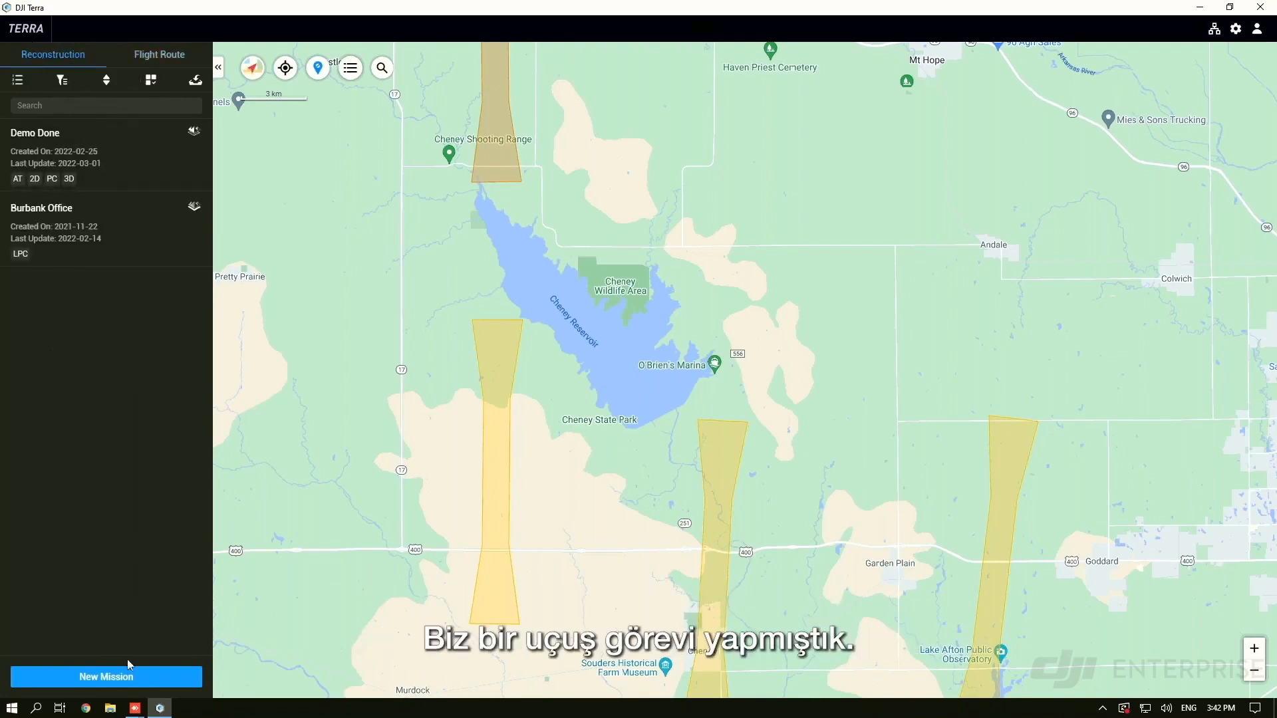
pyautogui.moveTo(250, 602); pyautogui.dragTo(432, 567)
pyautogui.scroll(-2, 415, 559)
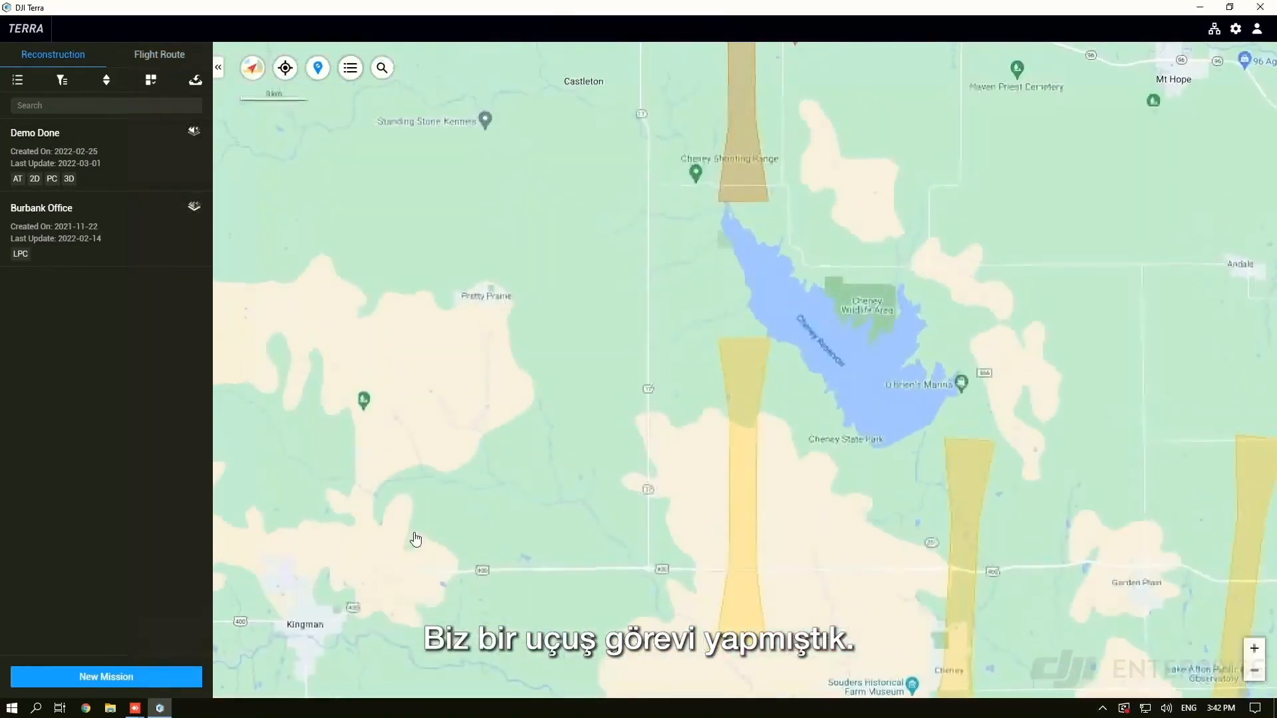
pyautogui.scroll(-2, 635, 482)
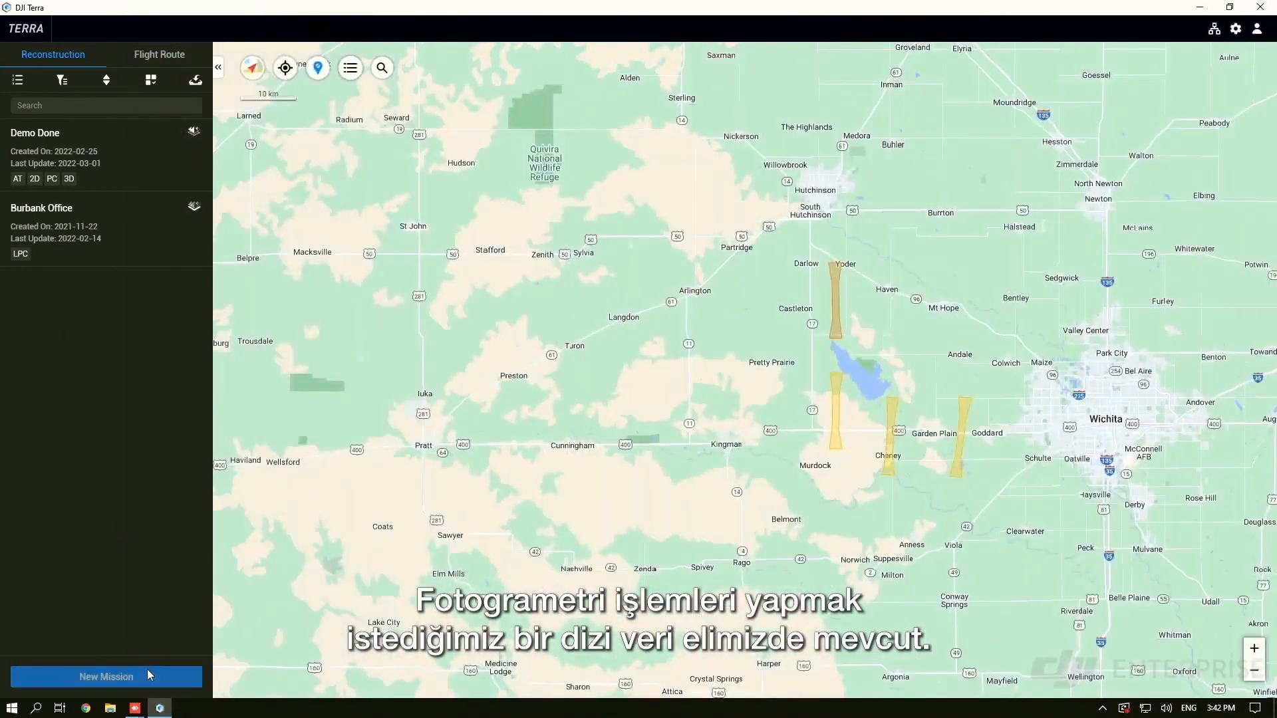
# Create a new Visible Light reconstruction mission named DEMO
pyautogui.click(146, 669)
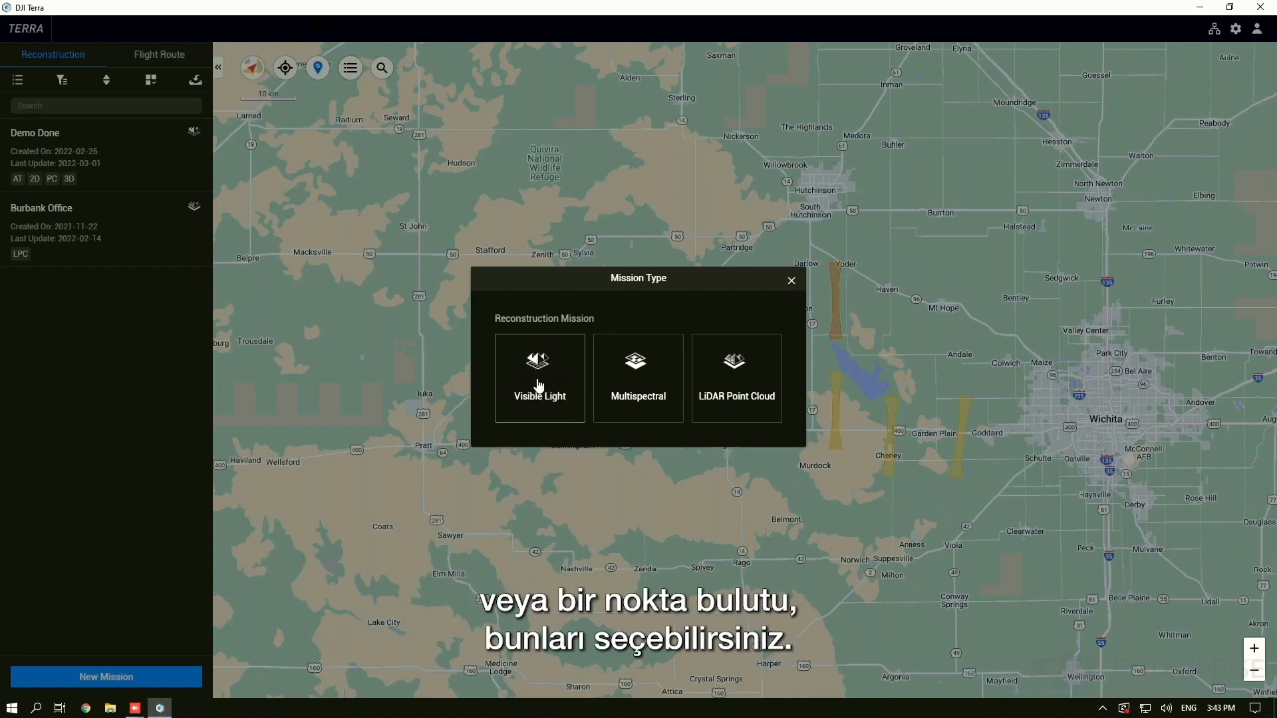
pyautogui.click(539, 384)
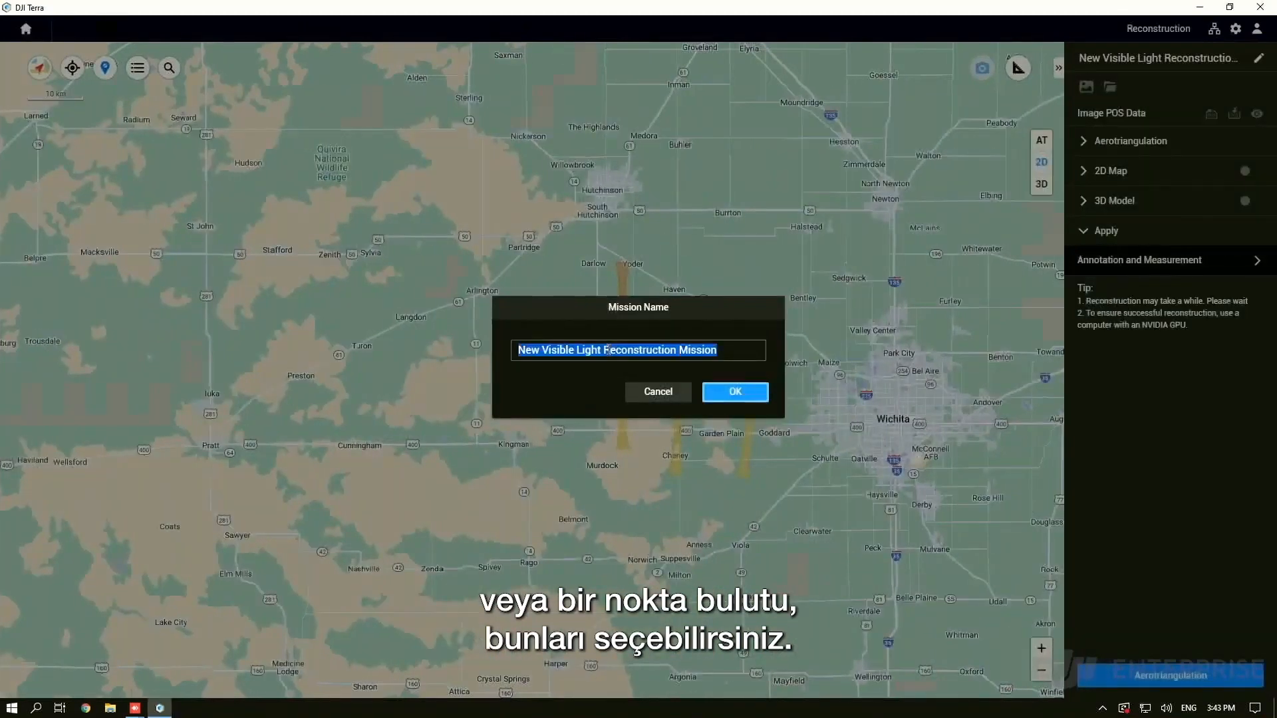
pyautogui.click(534, 366)
pyautogui.moveTo(532, 358); pyautogui.dragTo(660, 355)
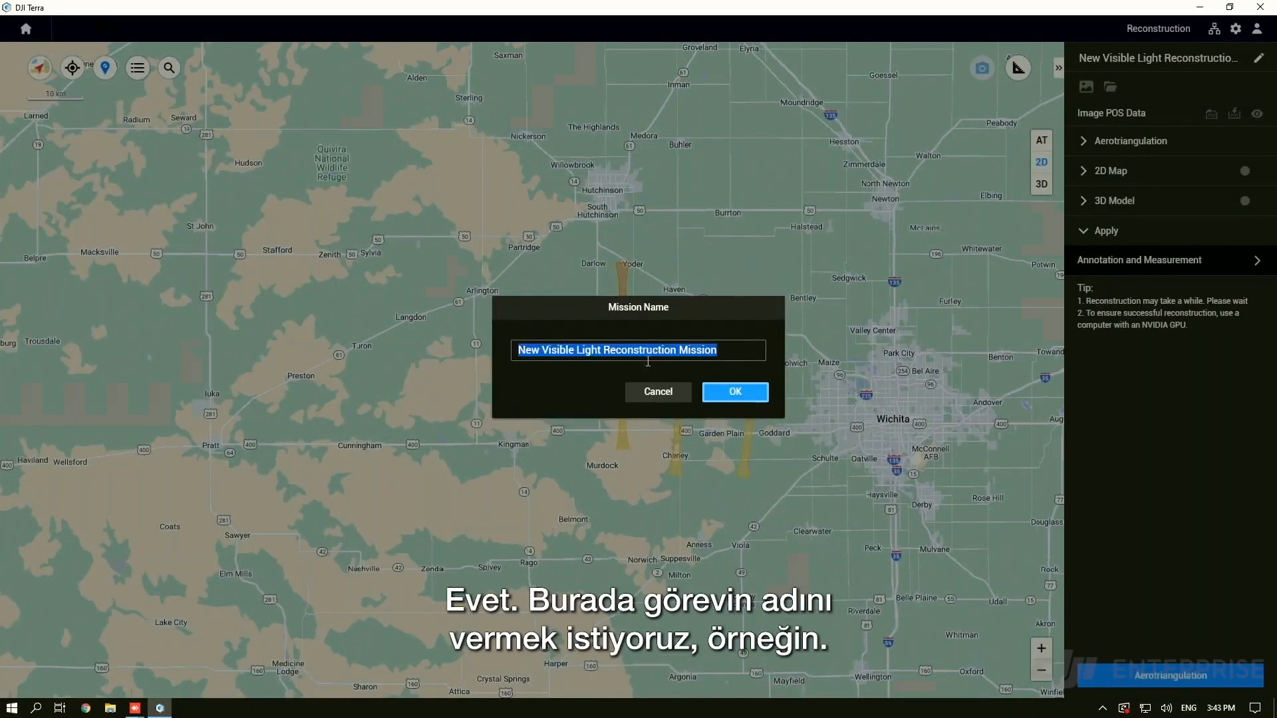
pyautogui.write('DEMO')
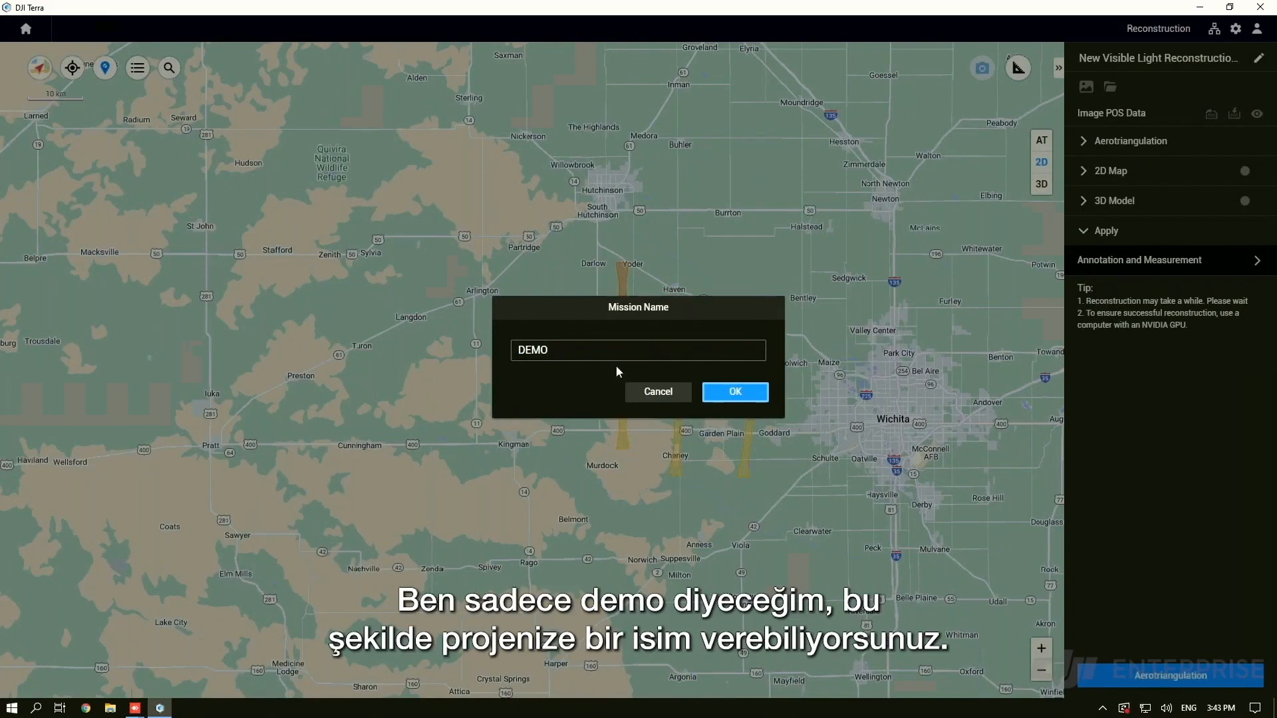
pyautogui.click(729, 396)
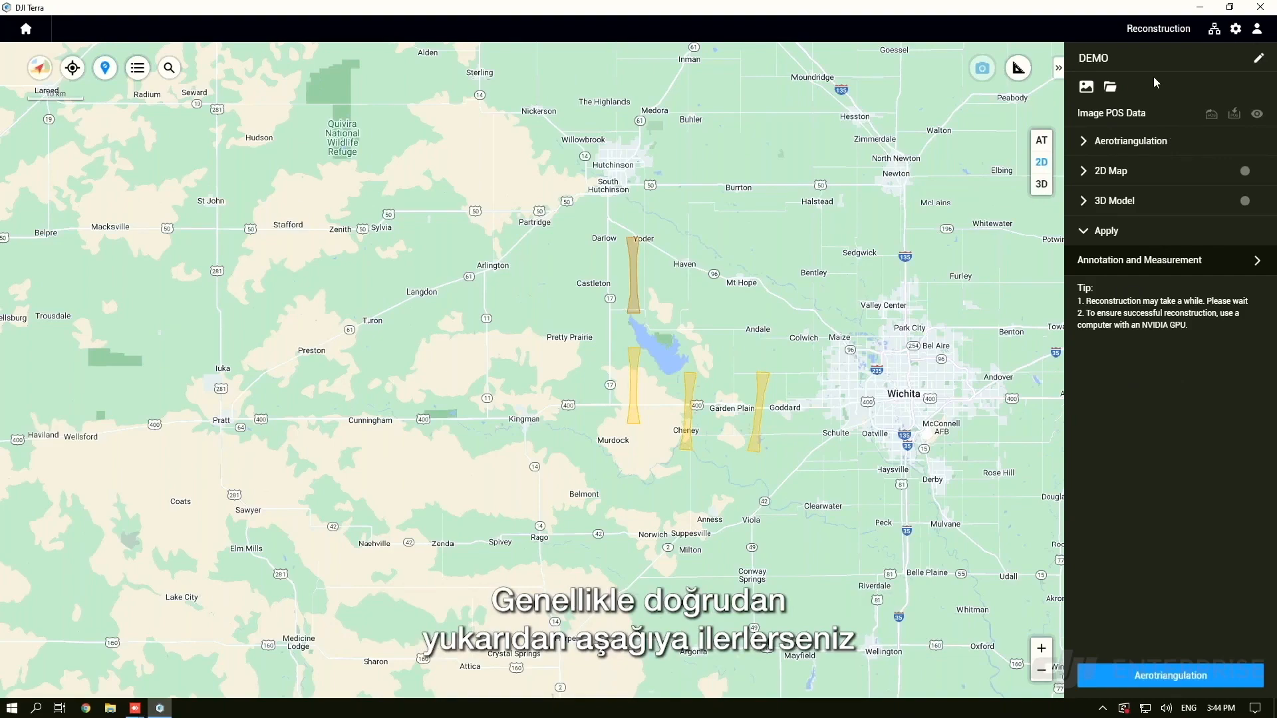
pyautogui.scroll(-1, 914, 213)
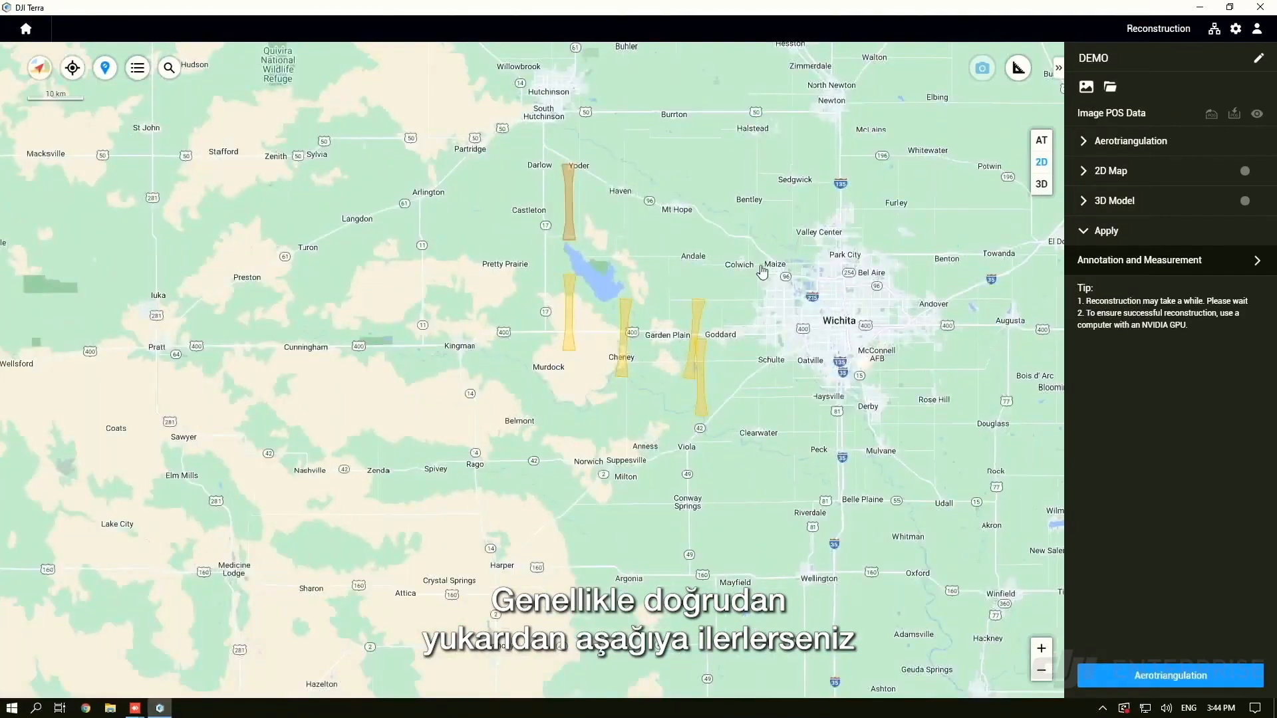
pyautogui.scroll(-1, 620, 303)
pyautogui.moveTo(620, 303); pyautogui.dragTo(824, 241)
pyautogui.moveTo(644, 276); pyautogui.dragTo(747, 260)
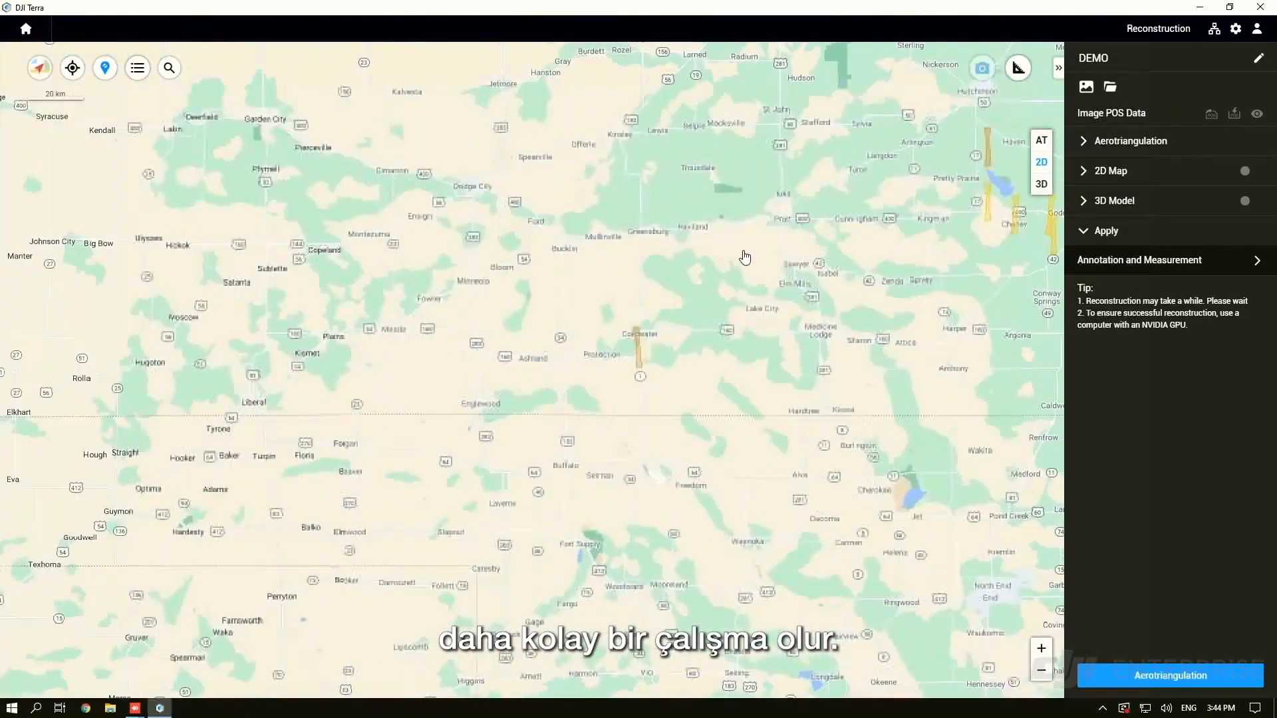
pyautogui.scroll(1, 746, 259)
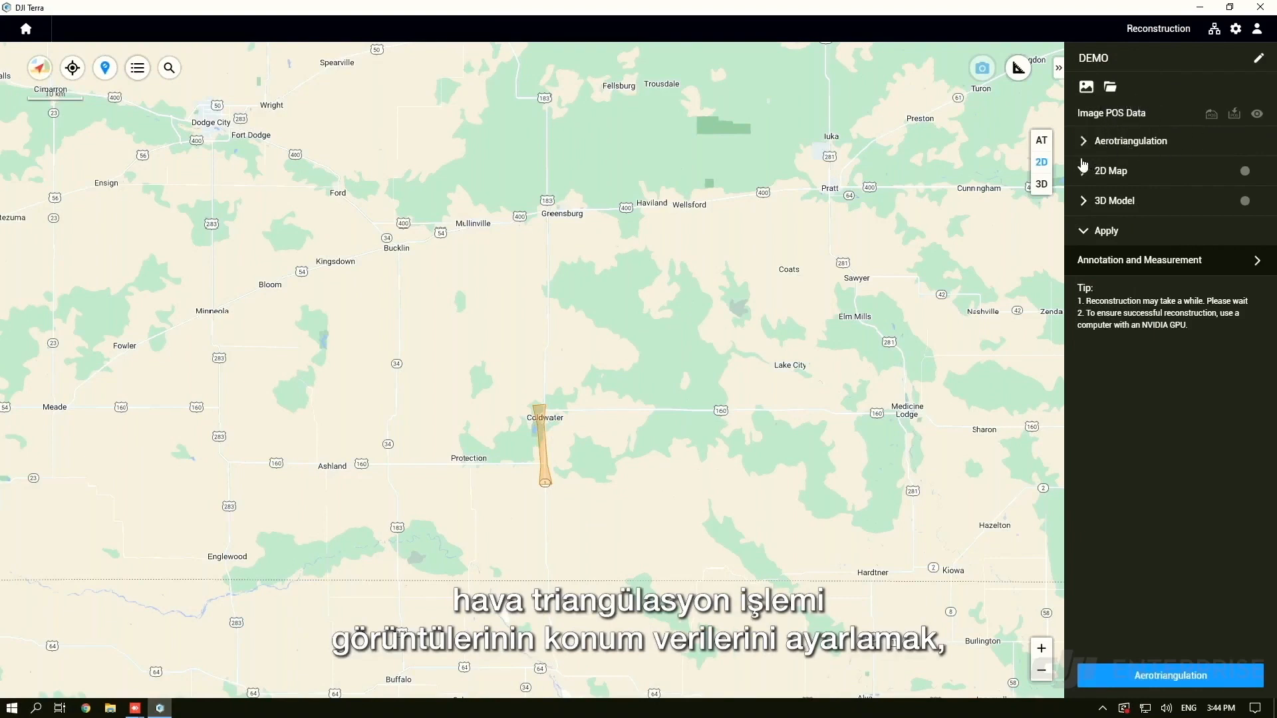
# Collapse the Apply section in the DEMO mission's settings
pyautogui.click(1090, 233)
pyautogui.moveTo(920, 379); pyautogui.dragTo(802, 428)
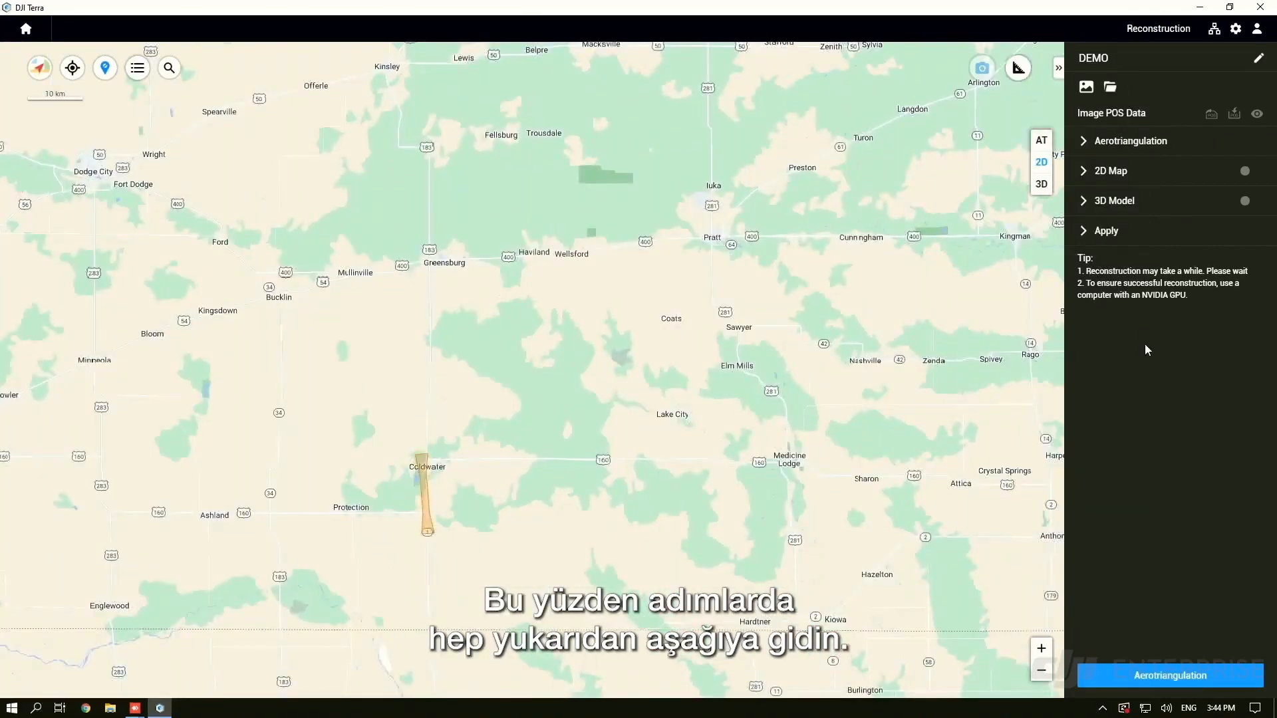
pyautogui.moveTo(856, 312); pyautogui.dragTo(802, 344)
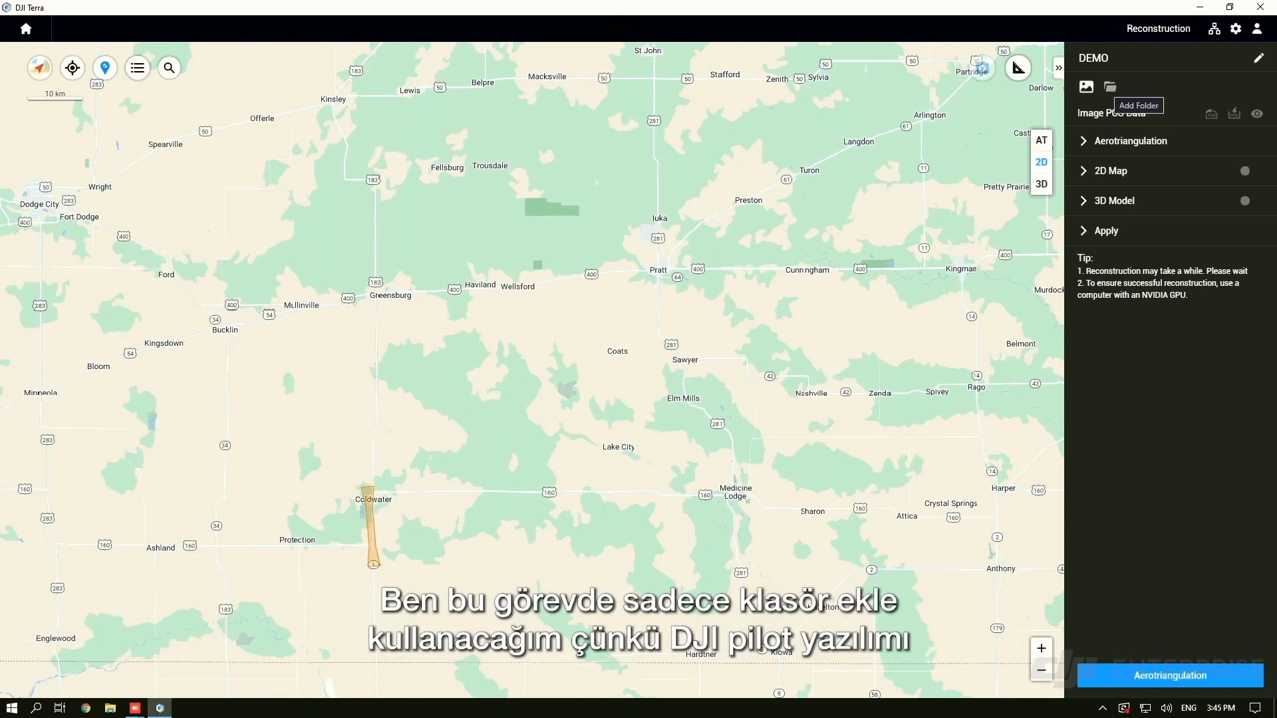
pyautogui.click(1109, 87)
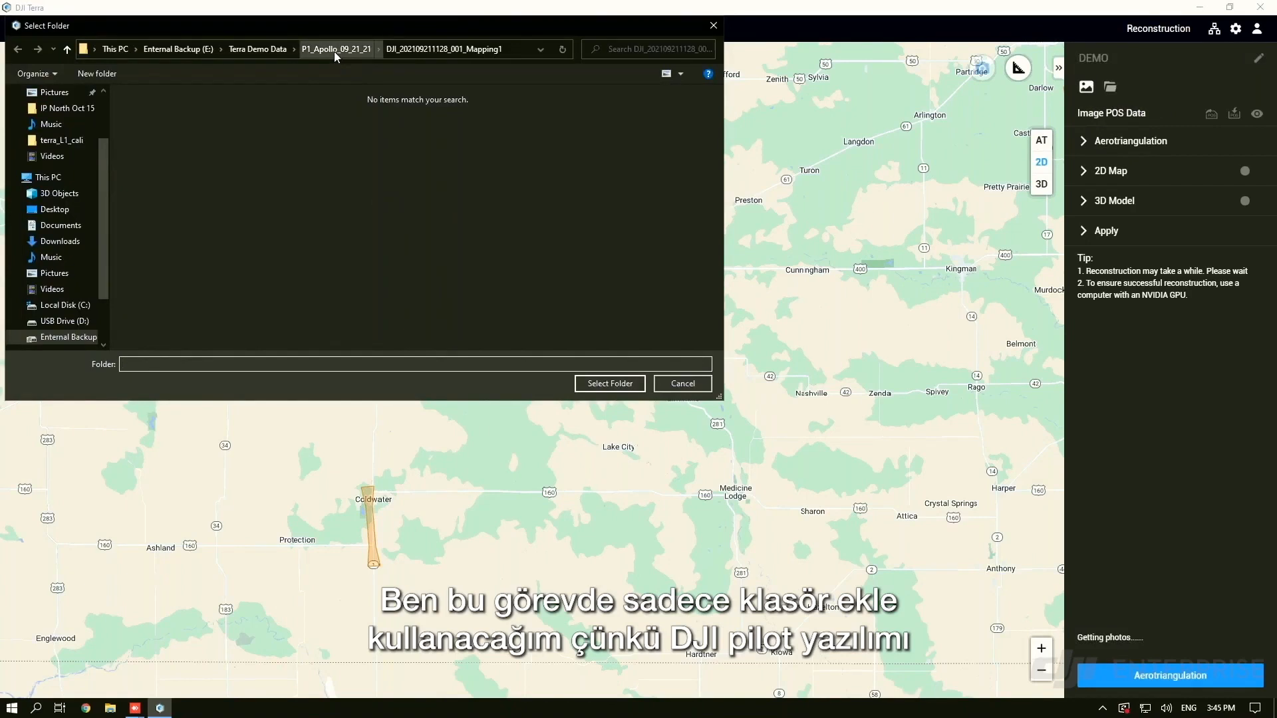
pyautogui.click(337, 51)
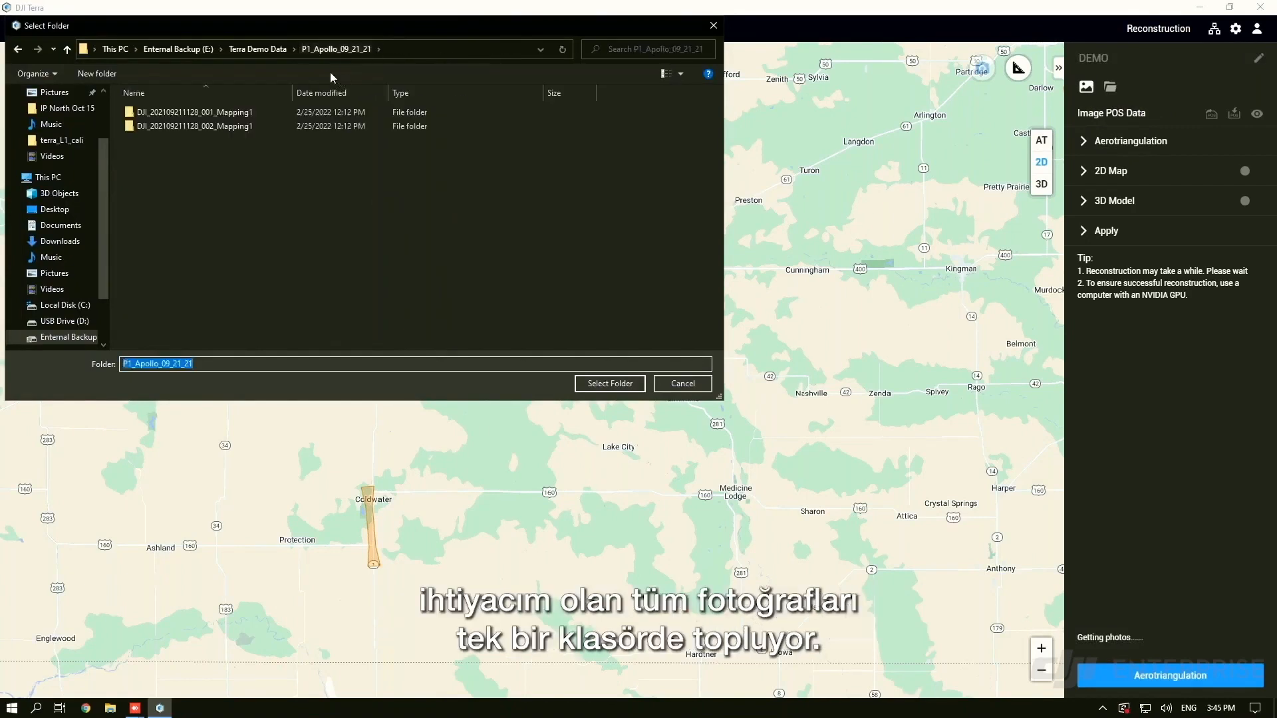
pyautogui.click(229, 114)
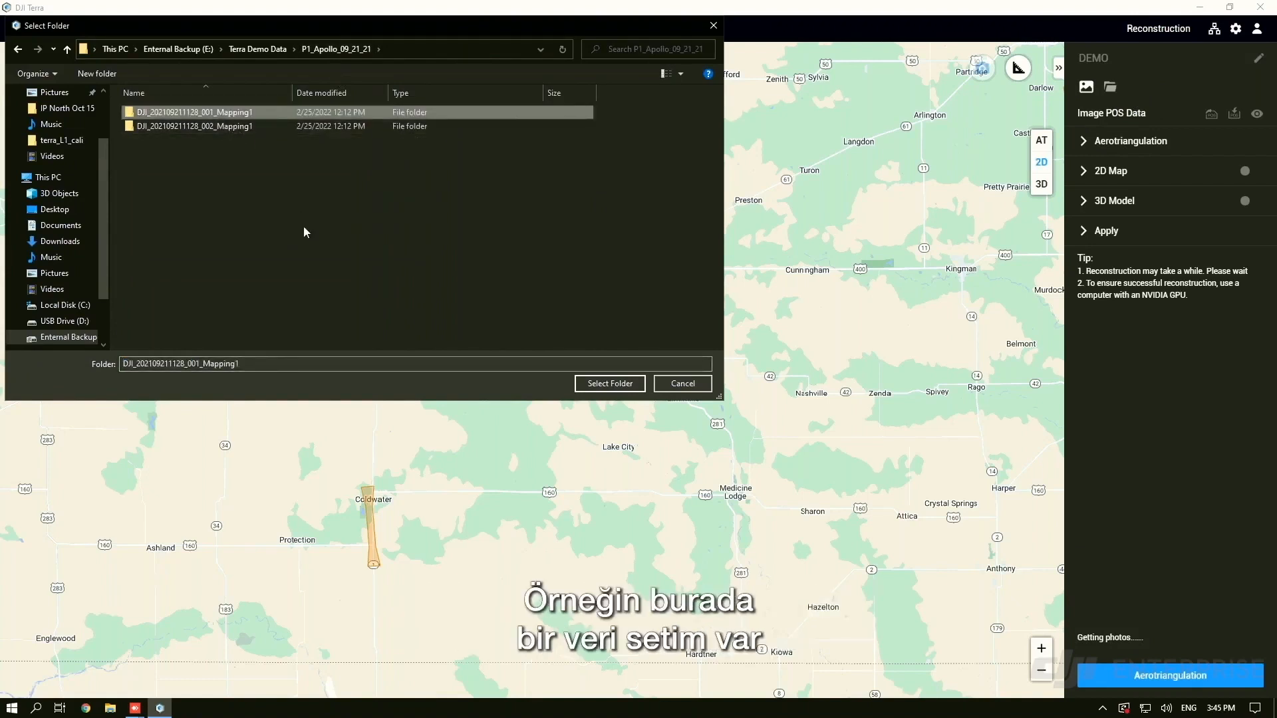
pyautogui.doubleClick(212, 114)
pyautogui.click(335, 48)
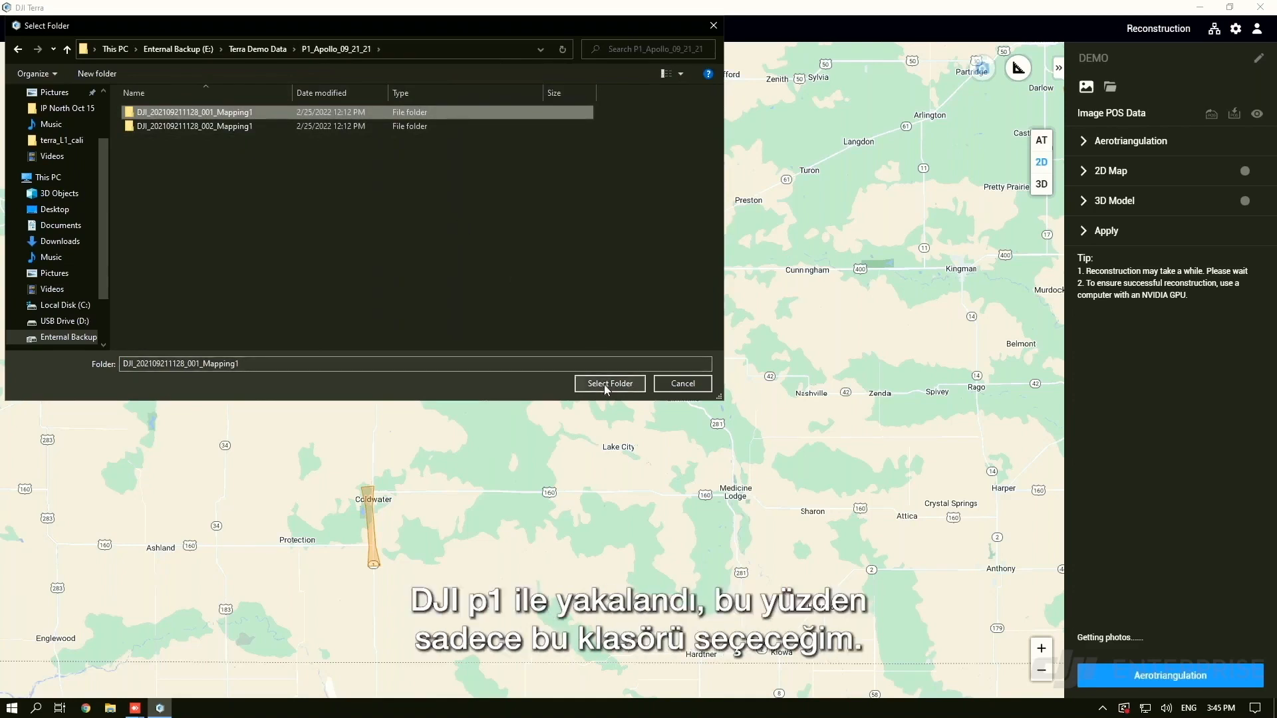
pyautogui.doubleClick(381, 115)
pyautogui.click(339, 51)
pyautogui.click(259, 114)
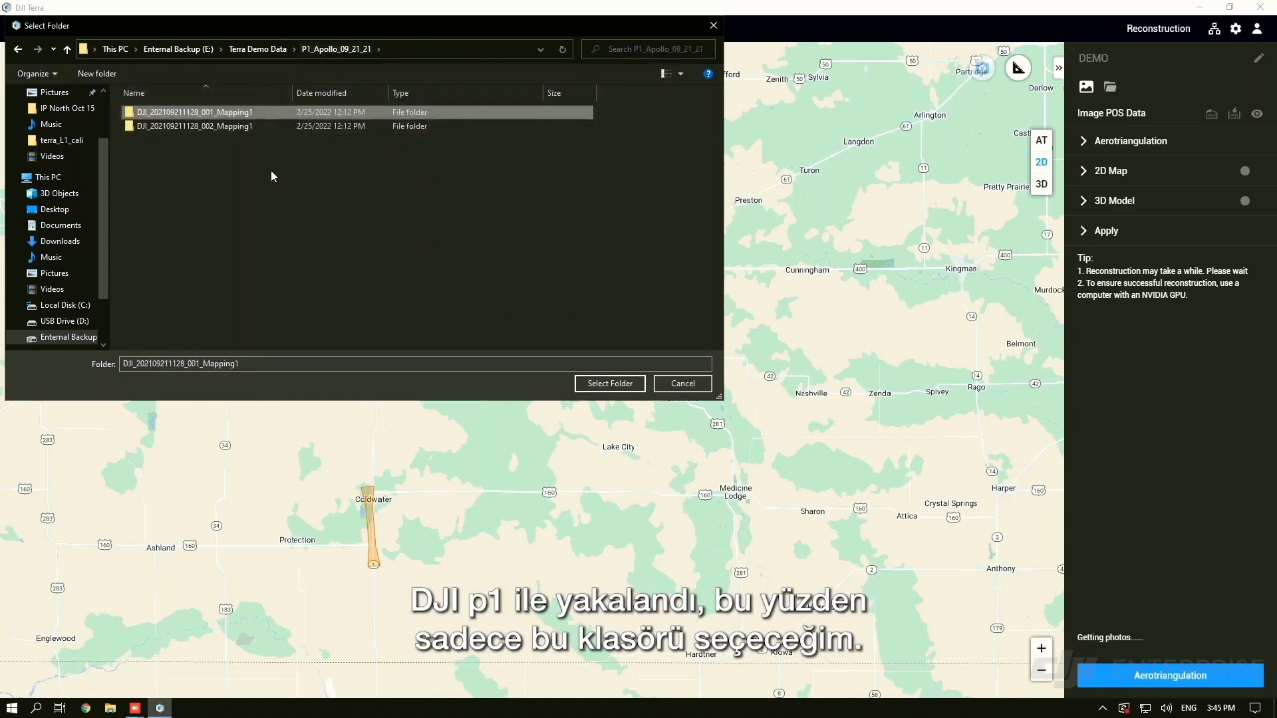
pyautogui.doubleClick(295, 114)
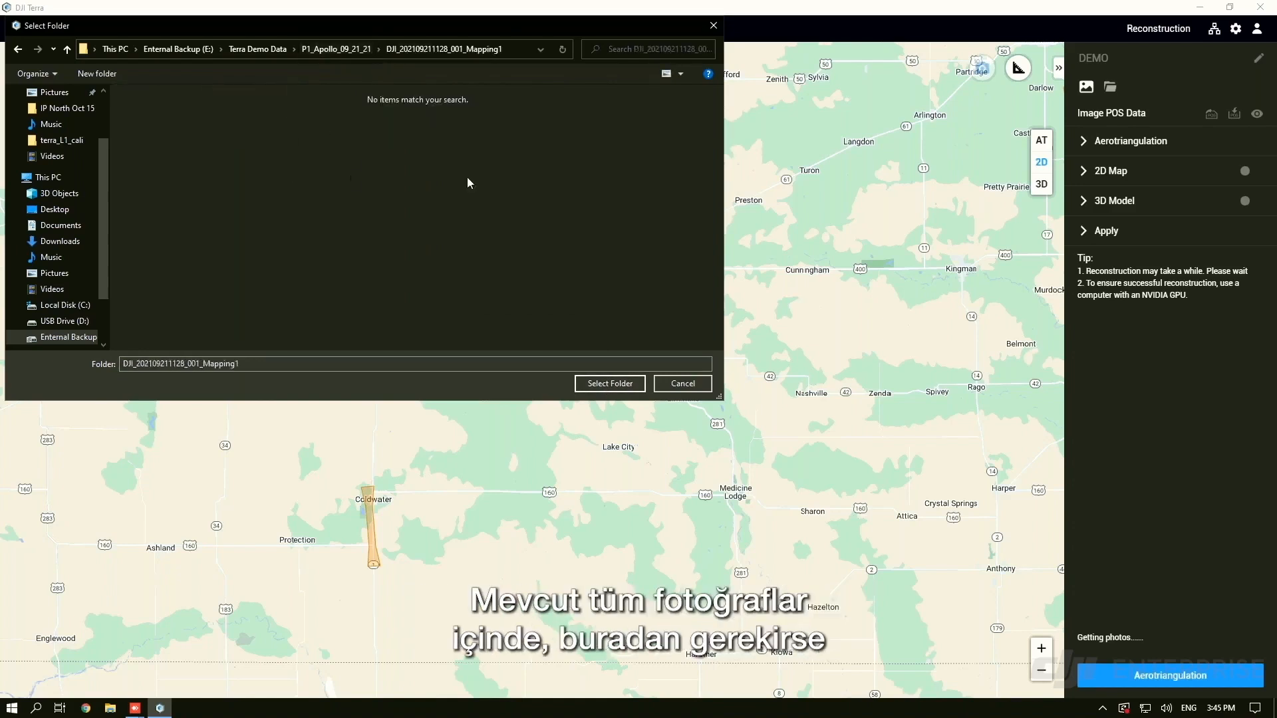
pyautogui.click(335, 48)
pyautogui.click(289, 126)
pyautogui.moveTo(302, 179); pyautogui.dragTo(266, 114)
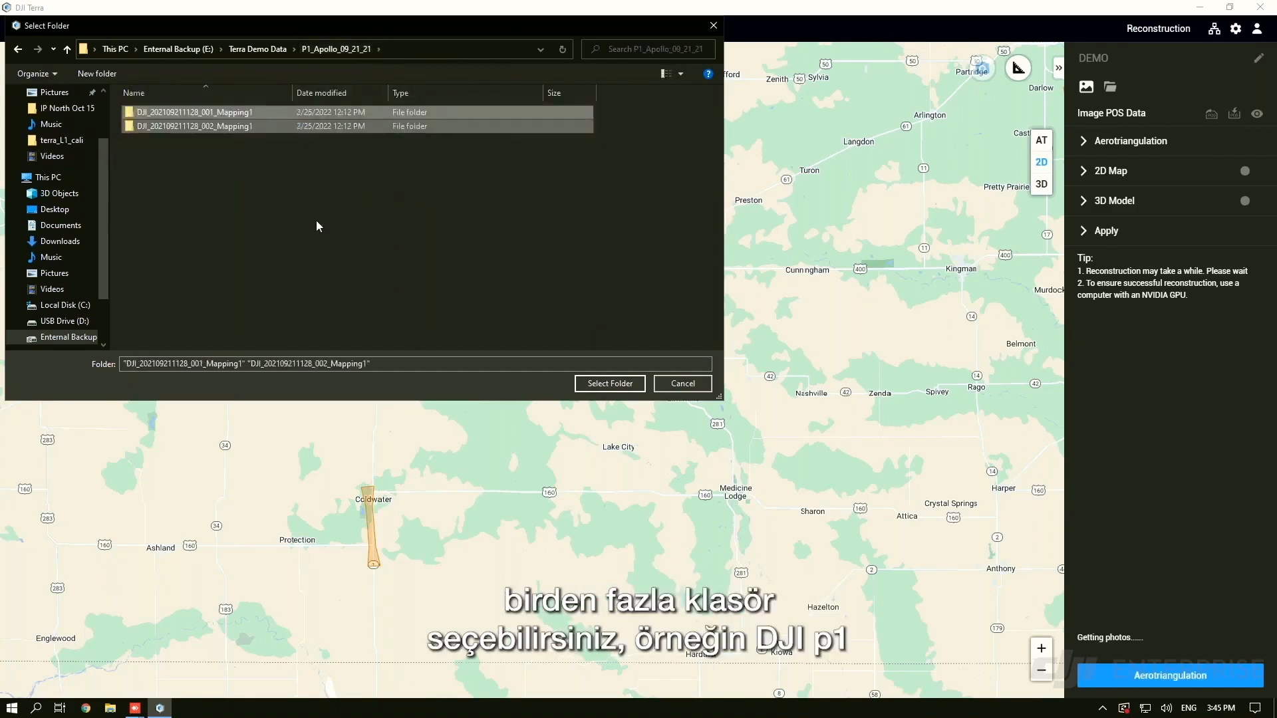
pyautogui.click(317, 221)
pyautogui.click(184, 127)
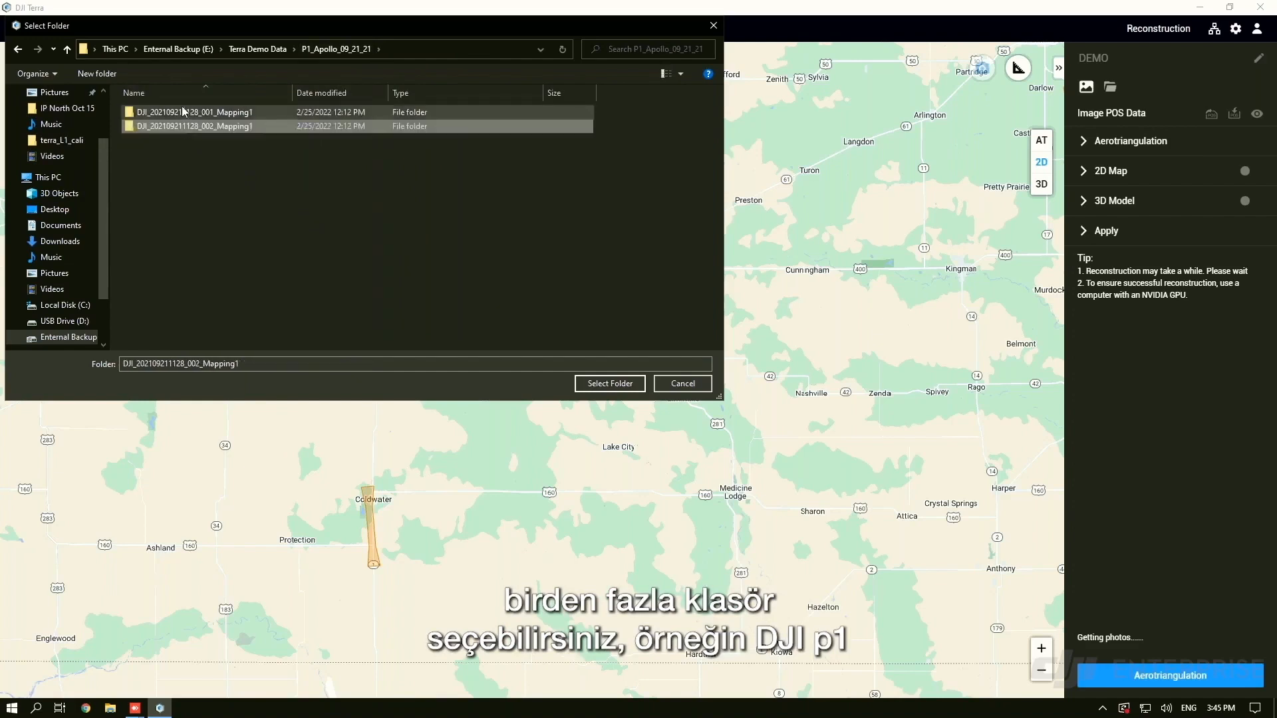
pyautogui.click(183, 112)
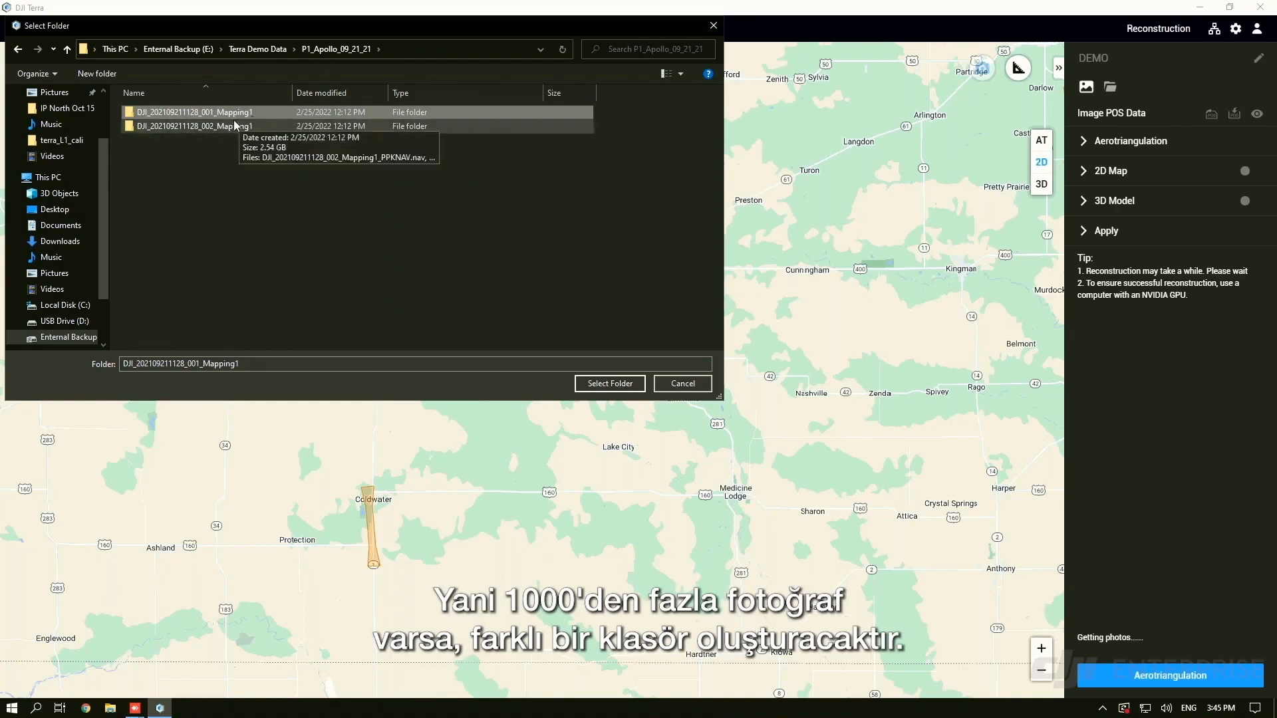
pyautogui.moveTo(255, 178); pyautogui.dragTo(171, 97)
pyautogui.click(242, 171)
pyautogui.moveTo(332, 204); pyautogui.dragTo(210, 108)
pyautogui.click(312, 135)
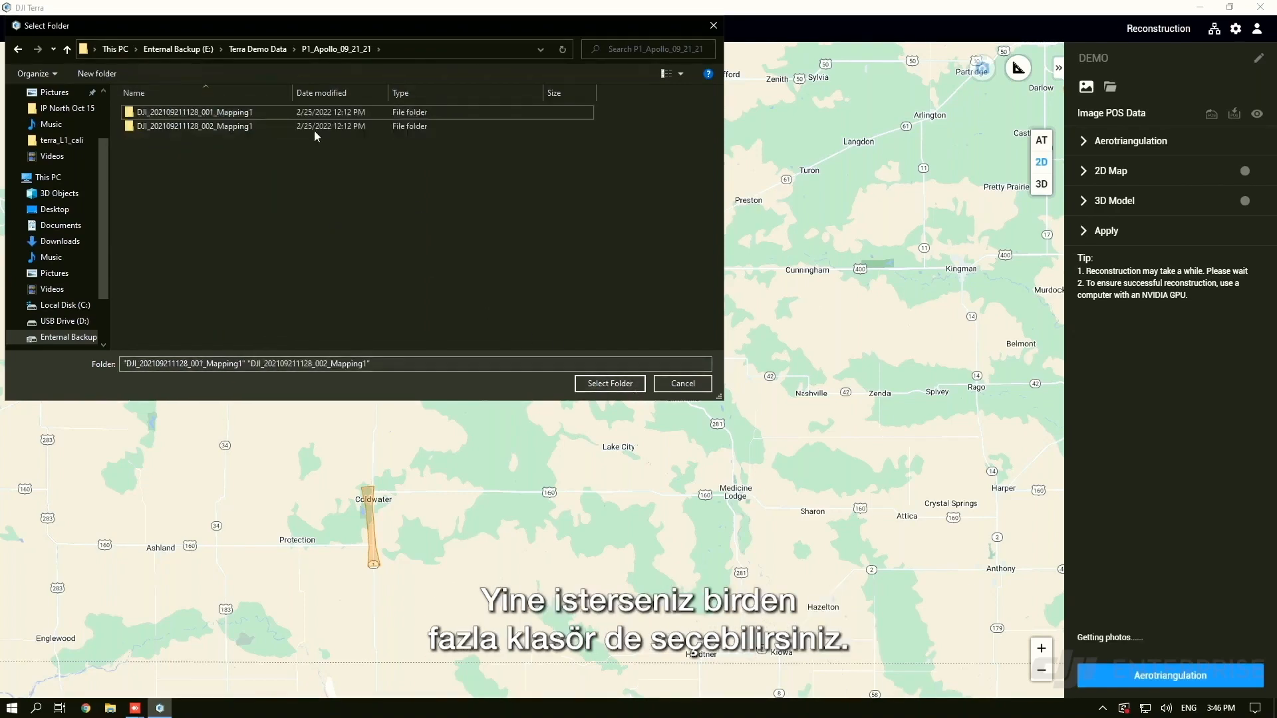
pyautogui.click(293, 115)
pyautogui.moveTo(324, 213); pyautogui.dragTo(238, 115)
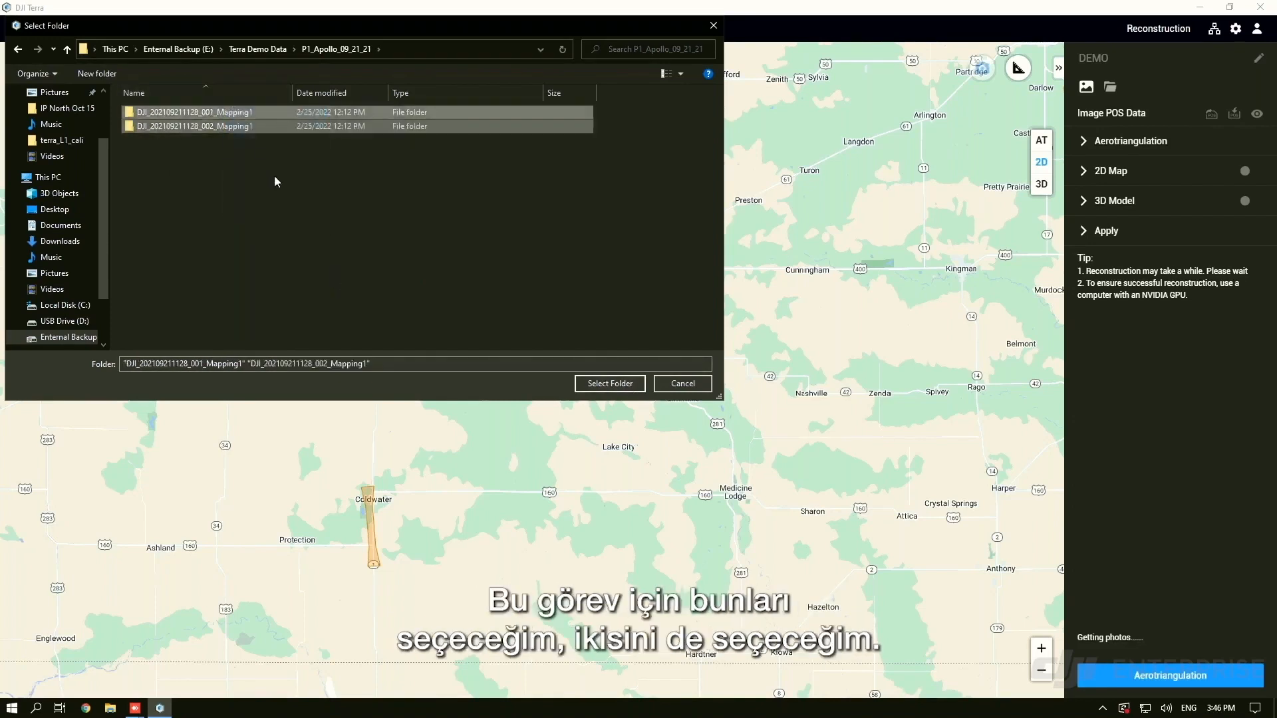
pyautogui.click(243, 113)
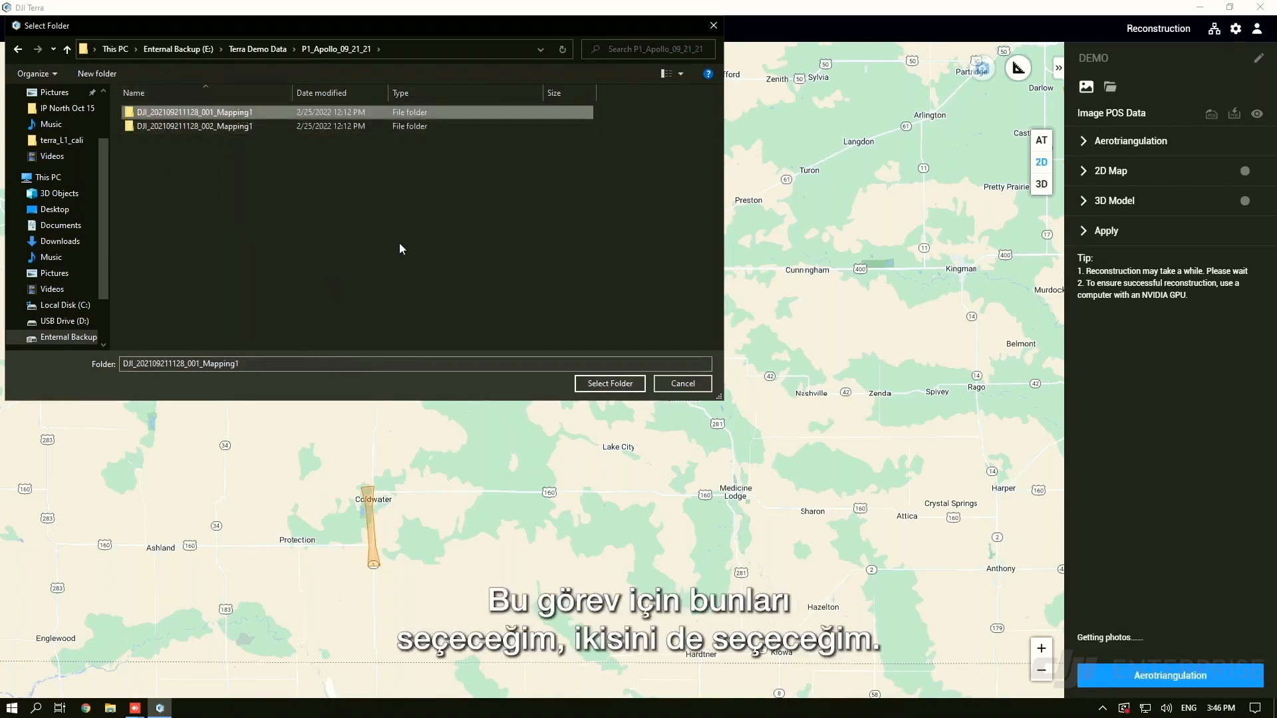
pyautogui.moveTo(482, 259); pyautogui.dragTo(200, 116)
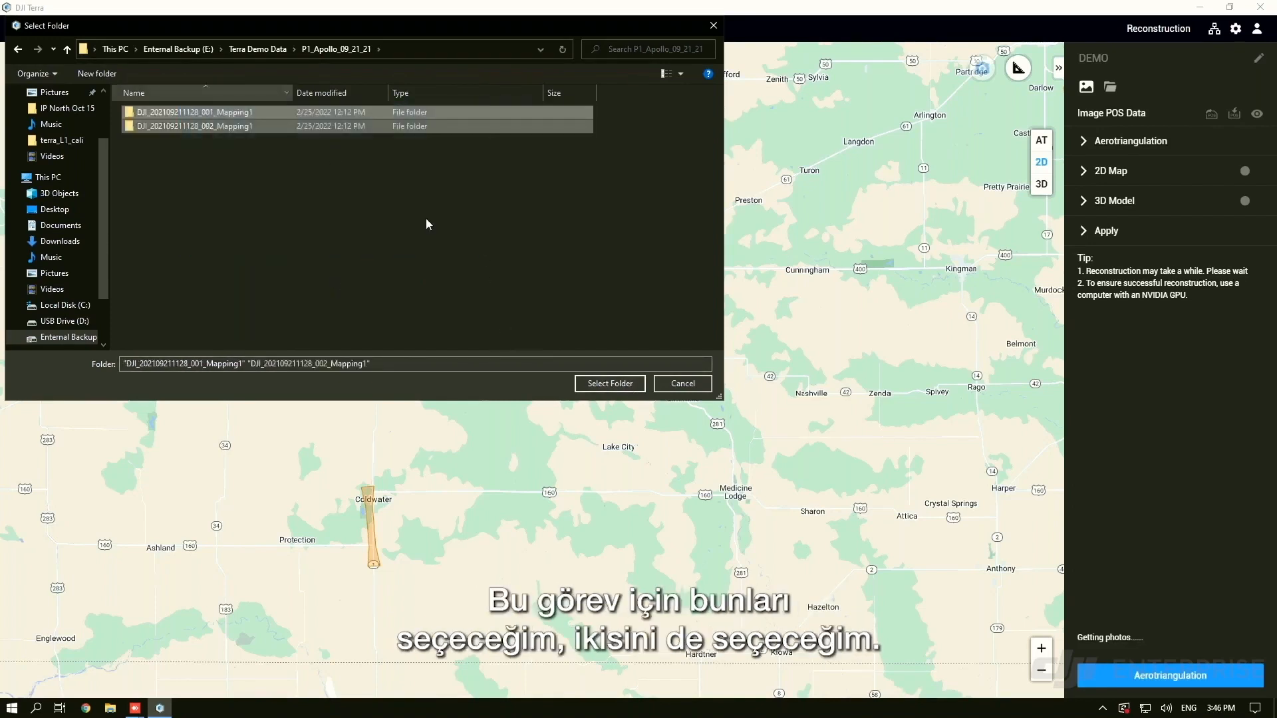
pyautogui.click(610, 383)
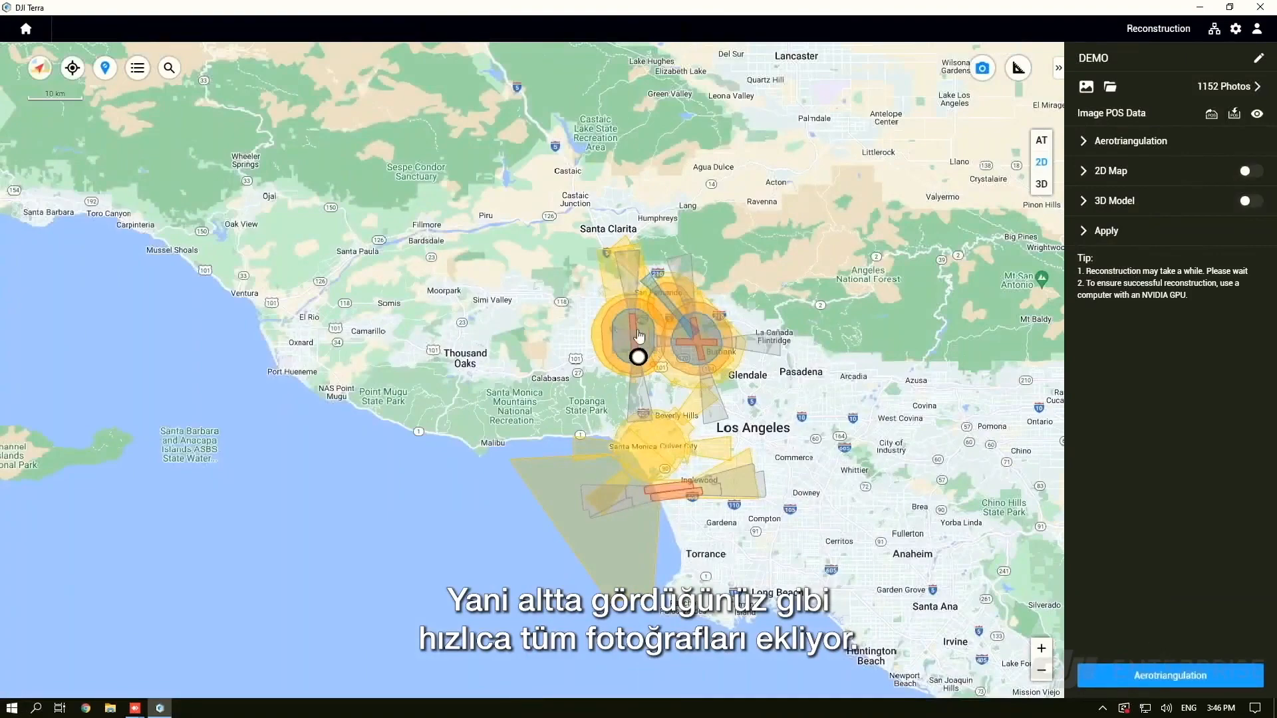
pyautogui.scroll(3, 645, 359)
pyautogui.scroll(5, 638, 379)
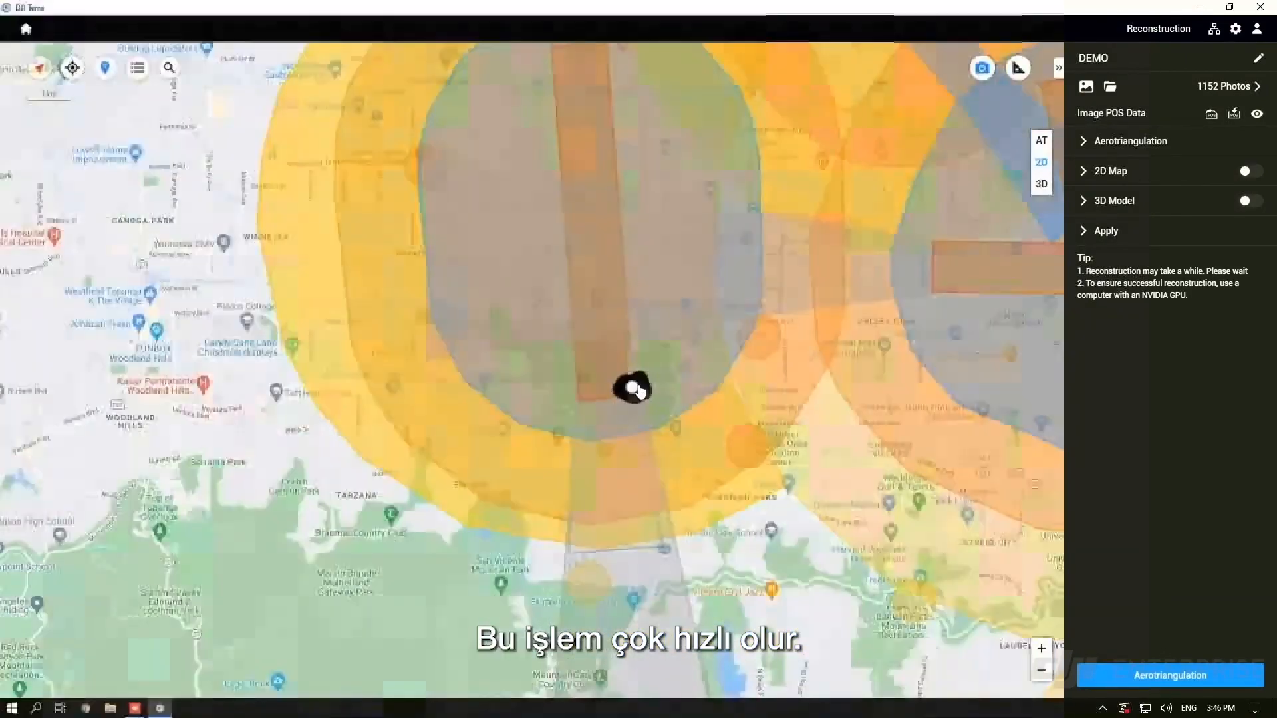
pyautogui.scroll(5, 629, 405)
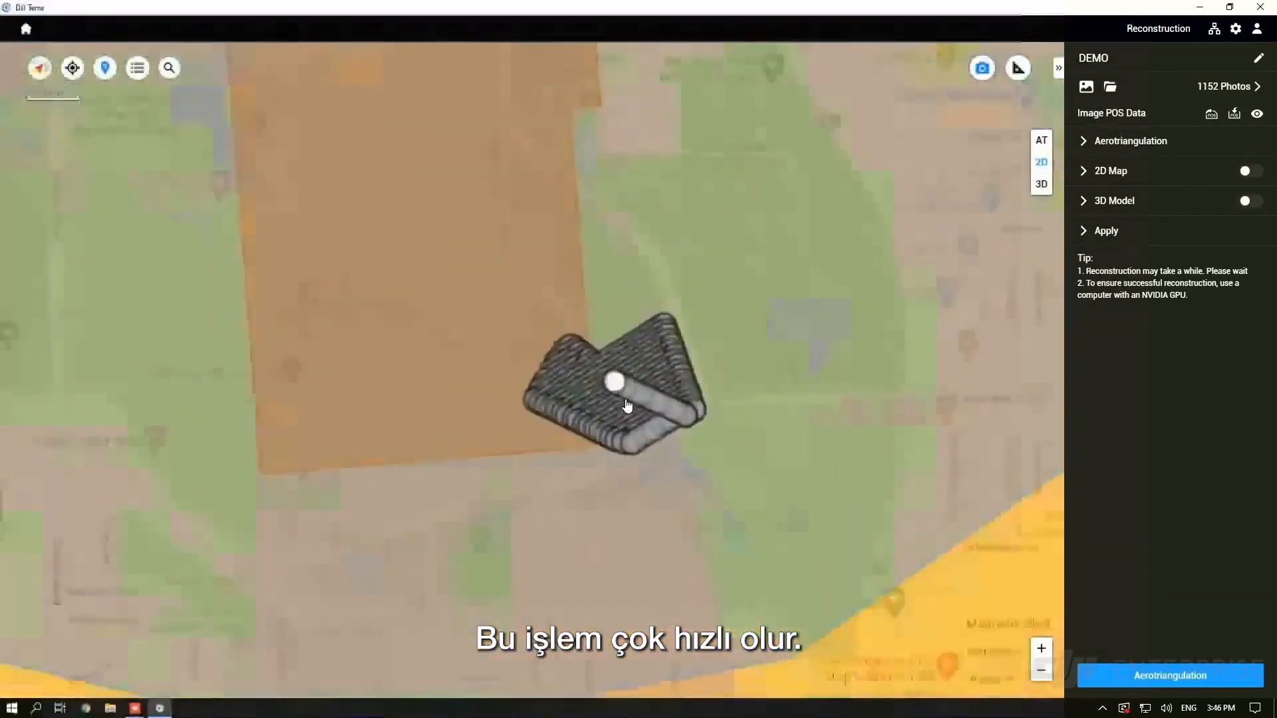
pyautogui.scroll(3, 640, 407)
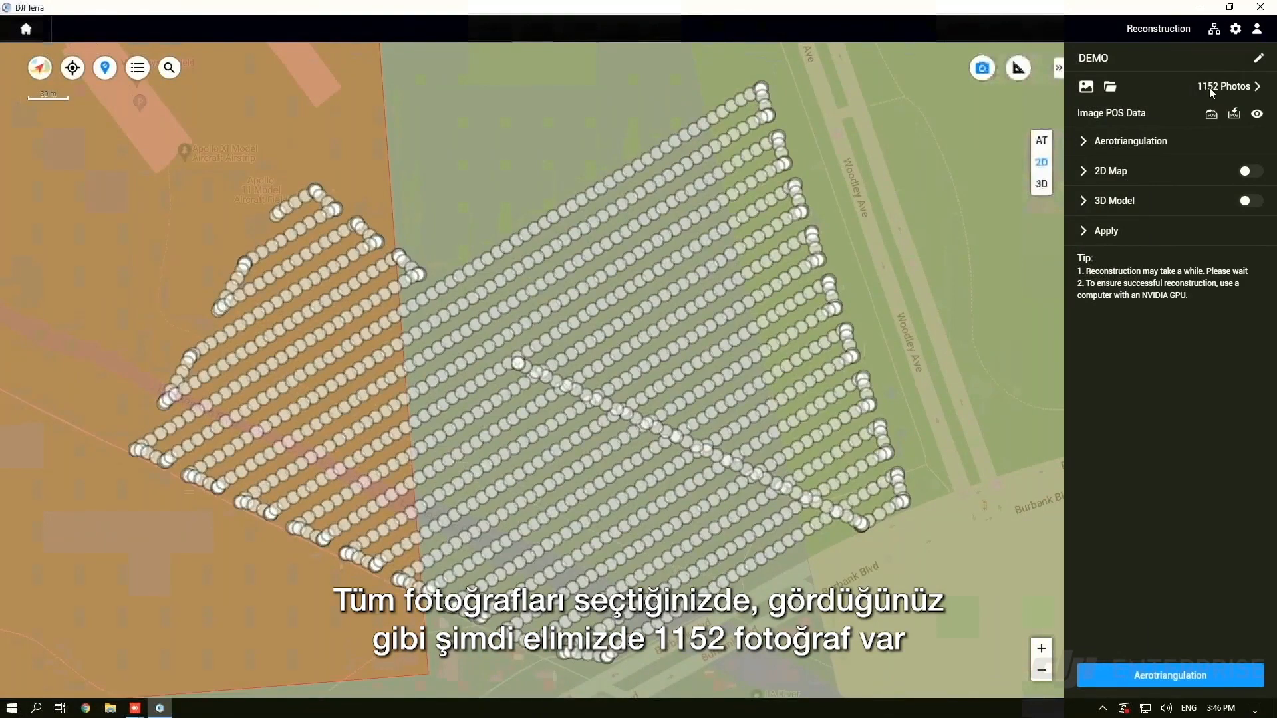
pyautogui.click(1239, 86)
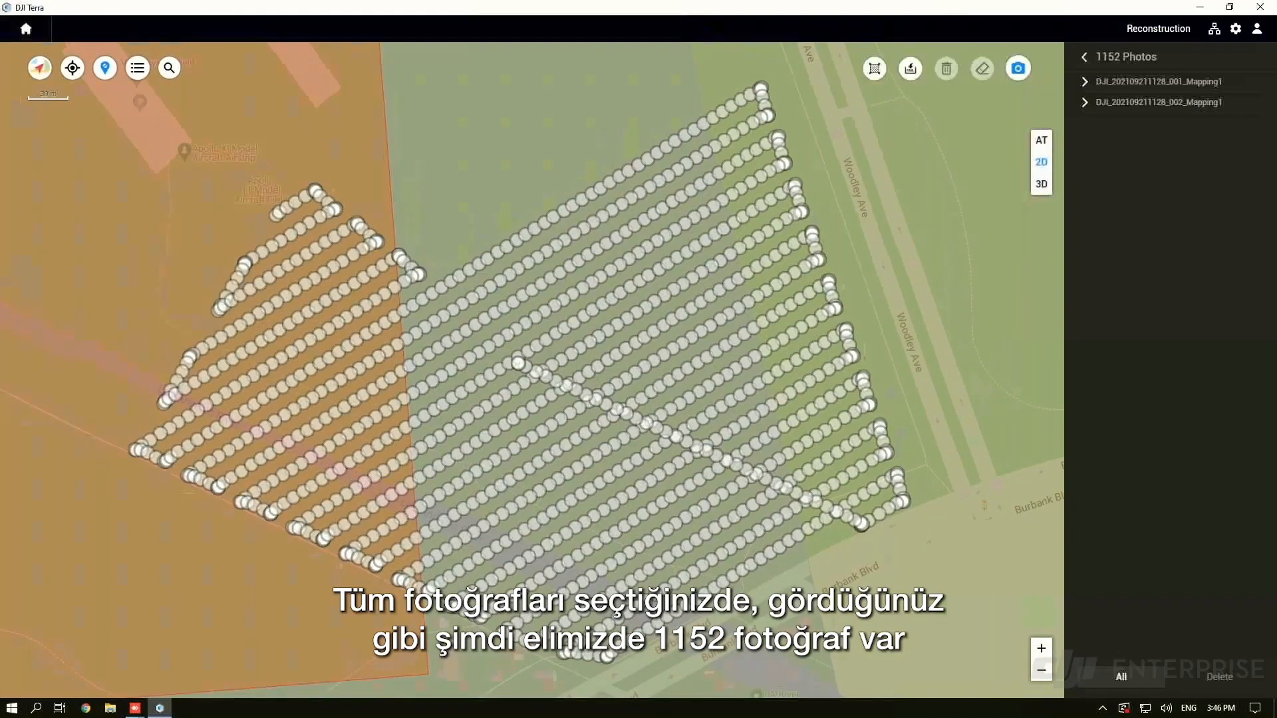
pyautogui.click(1086, 81)
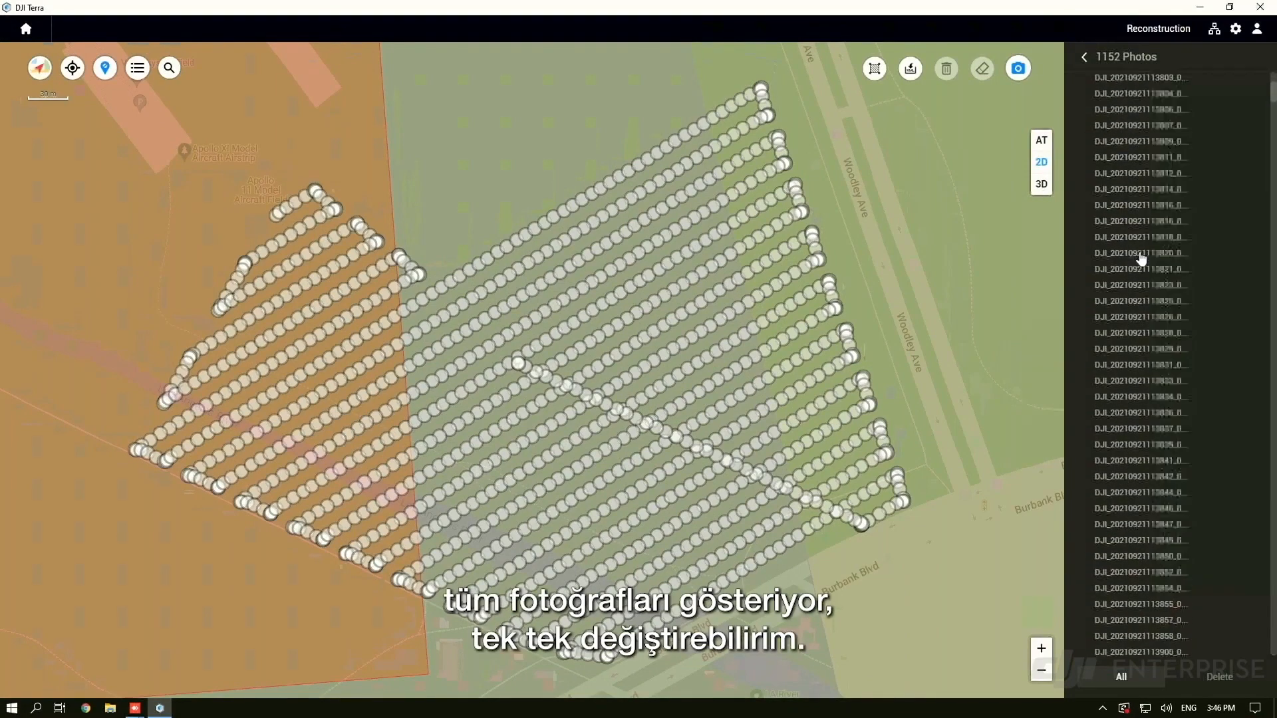
pyautogui.click(1143, 199)
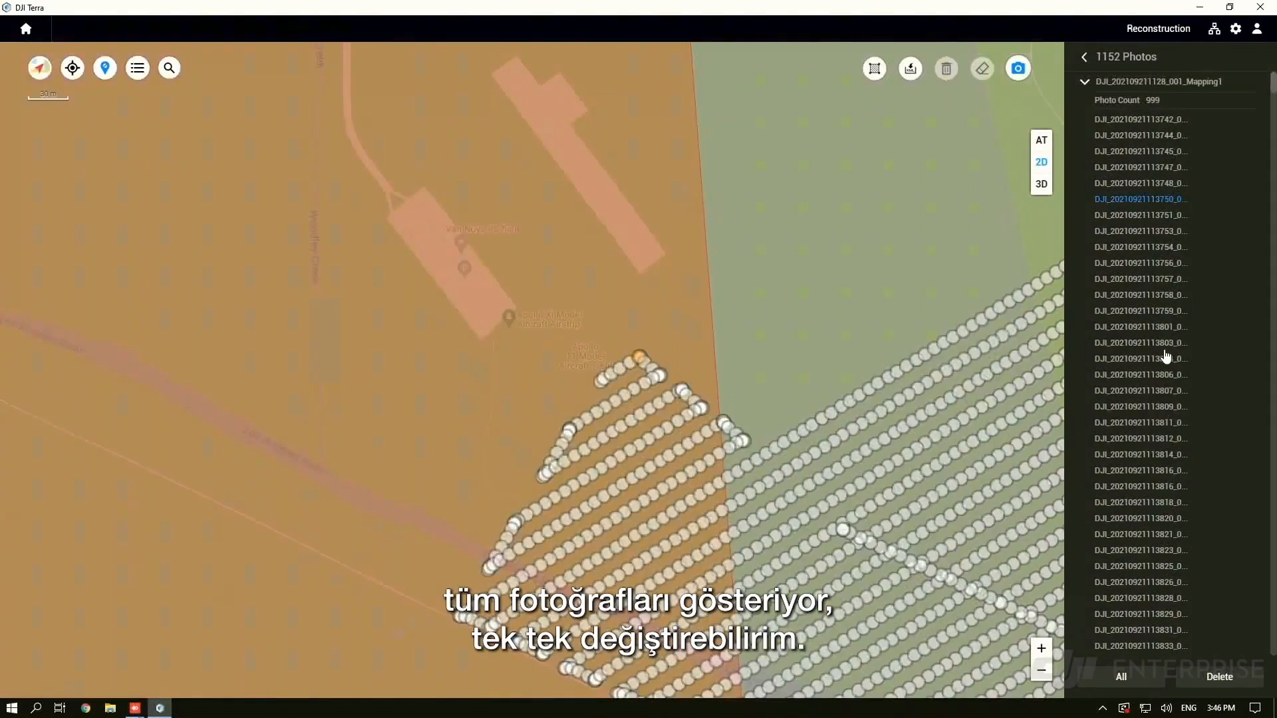
pyautogui.click(1164, 346)
pyautogui.click(1161, 346)
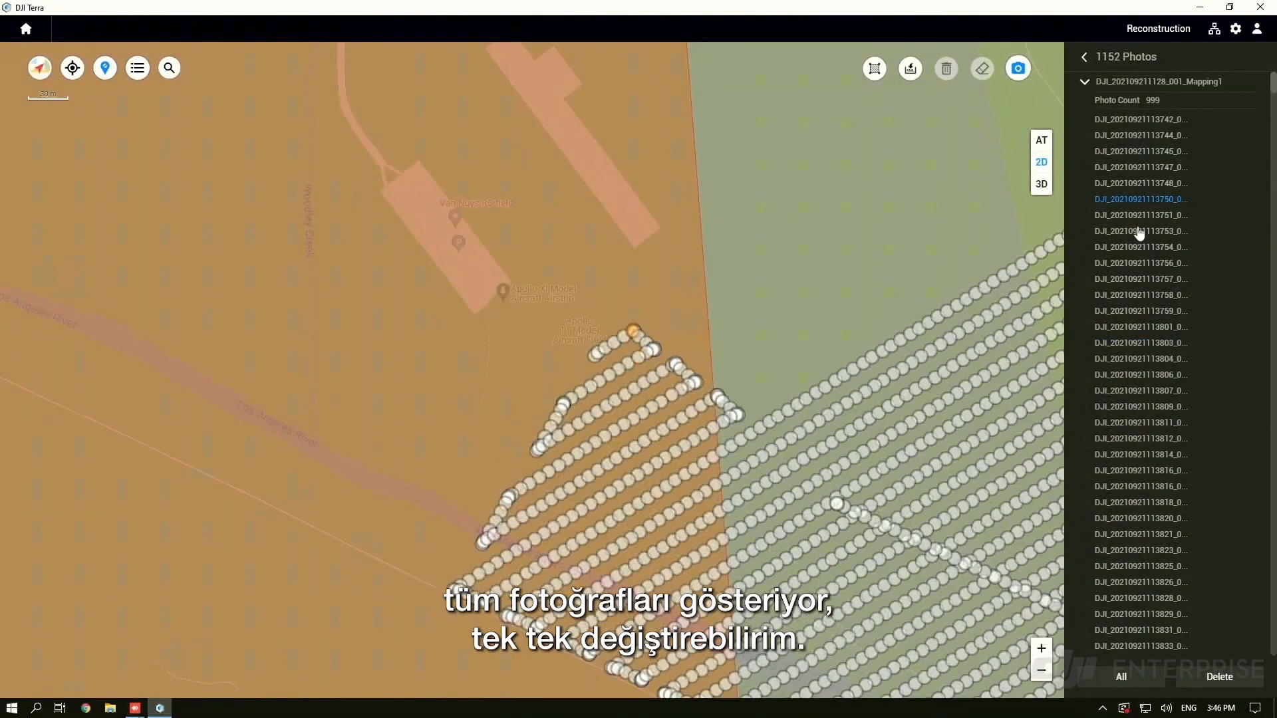
pyautogui.click(1133, 204)
pyautogui.click(1138, 297)
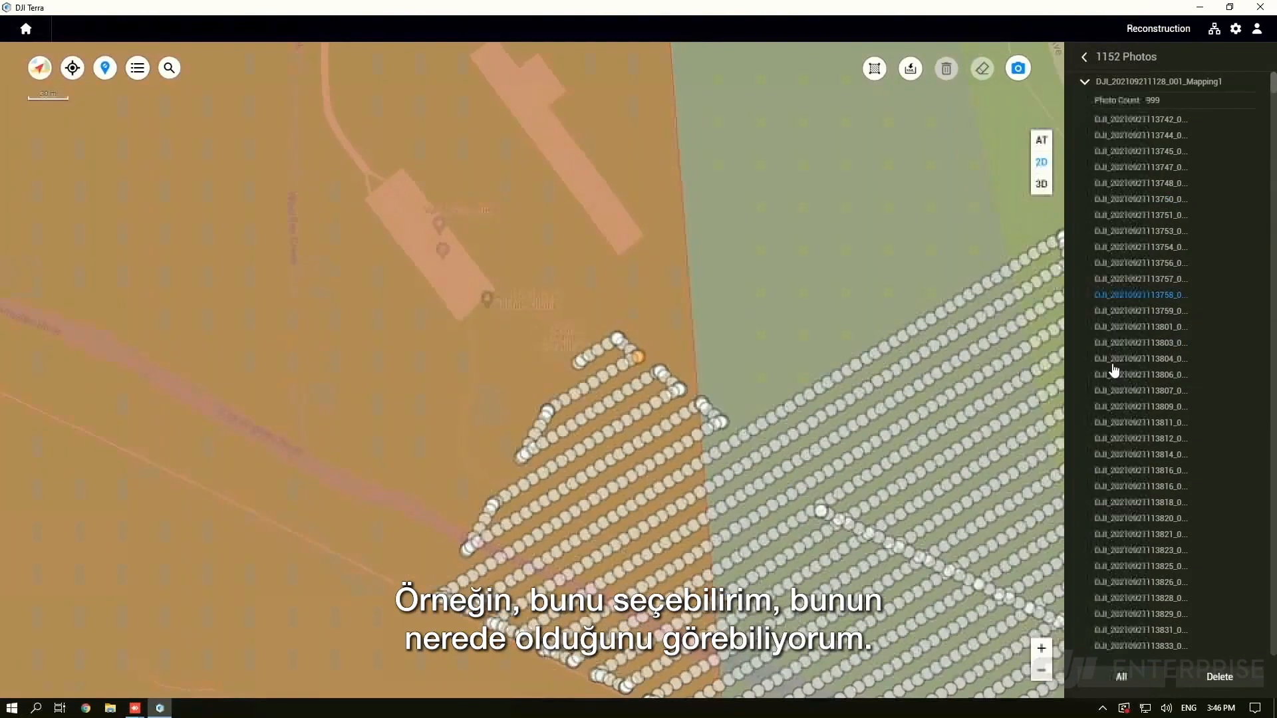
pyautogui.scroll(3, 636, 363)
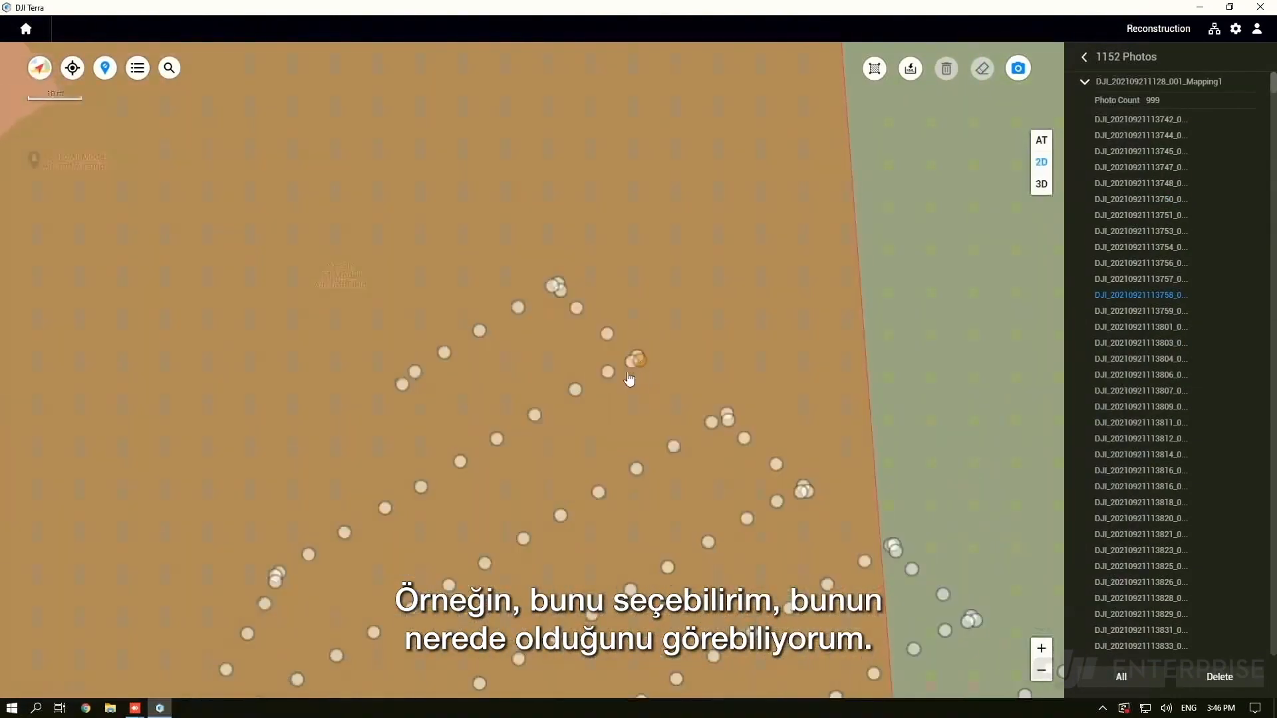
pyautogui.scroll(2, 641, 390)
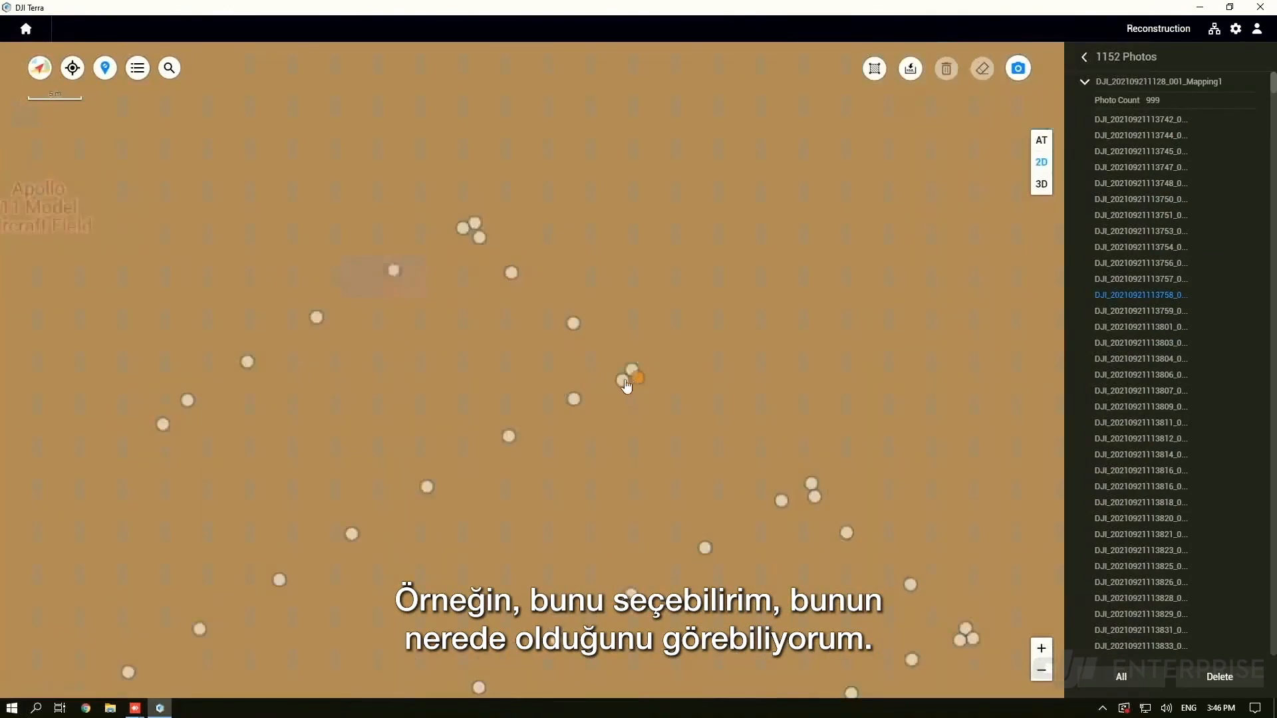
pyautogui.scroll(-4, 644, 386)
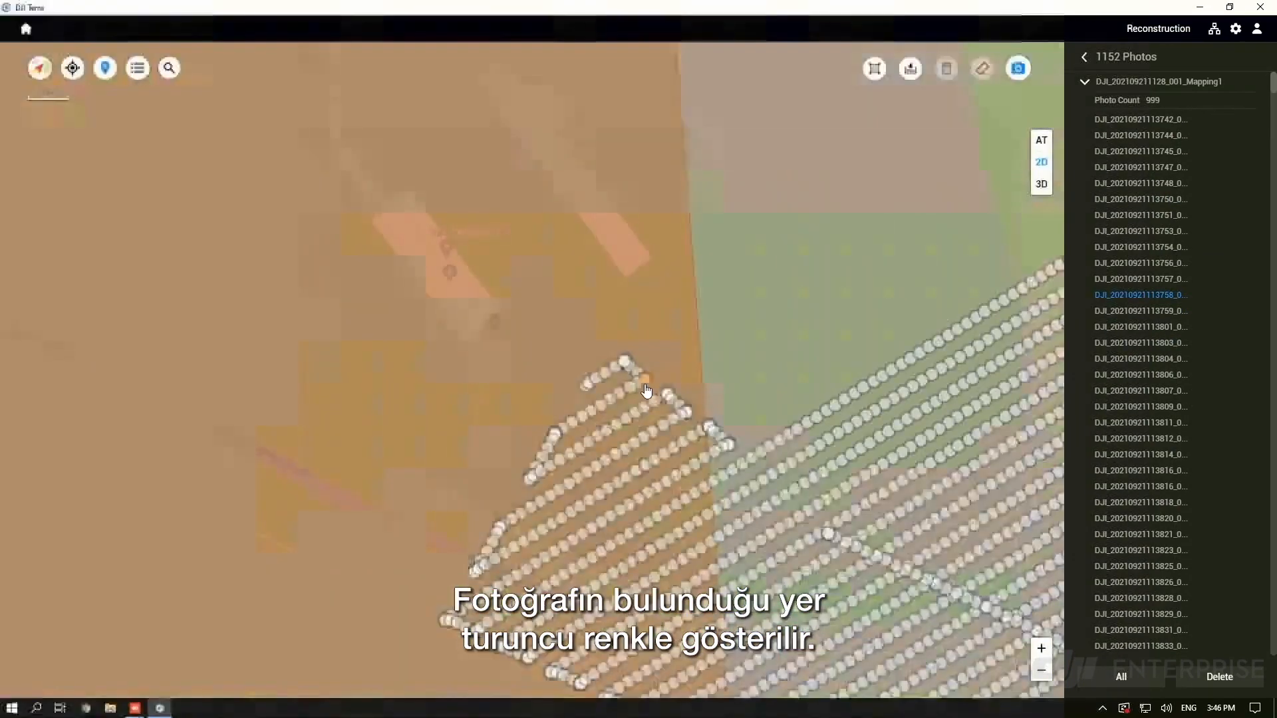
# Hide the GEO zones on the map around the photo area
pyautogui.moveTo(676, 362); pyautogui.dragTo(588, 315)
pyautogui.moveTo(448, 317); pyautogui.dragTo(425, 254)
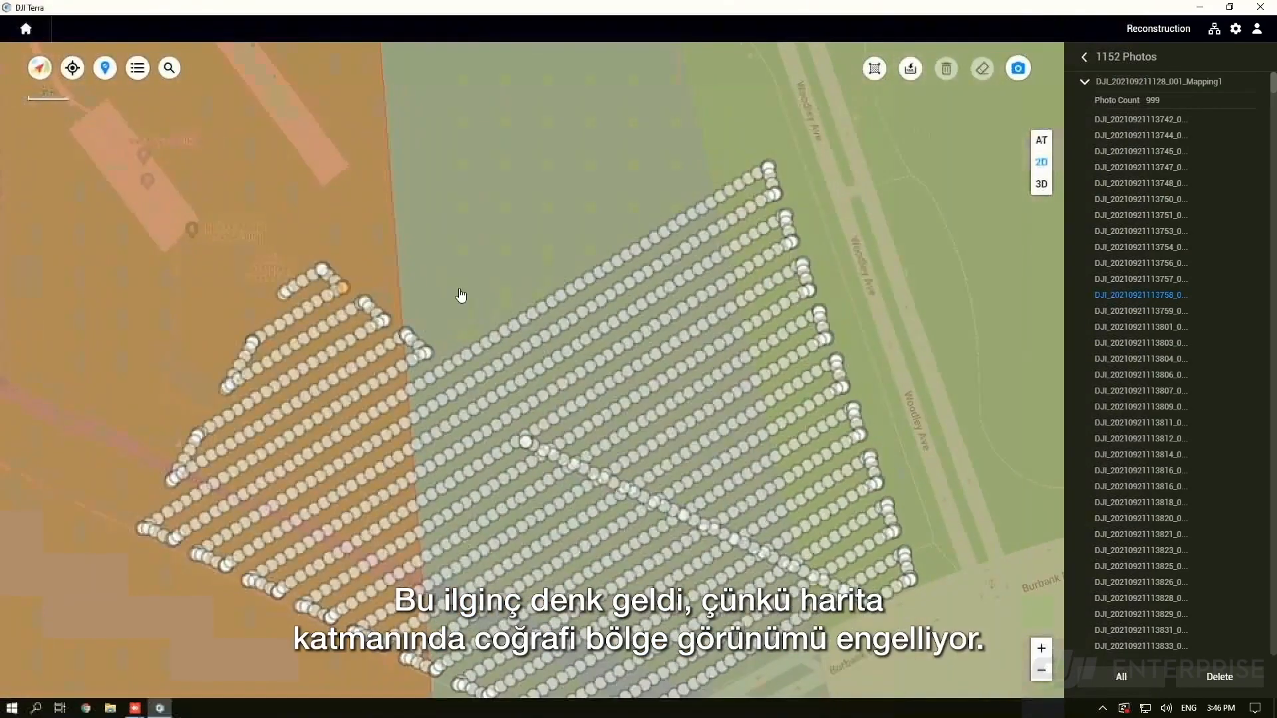
pyautogui.moveTo(460, 295); pyautogui.dragTo(464, 162)
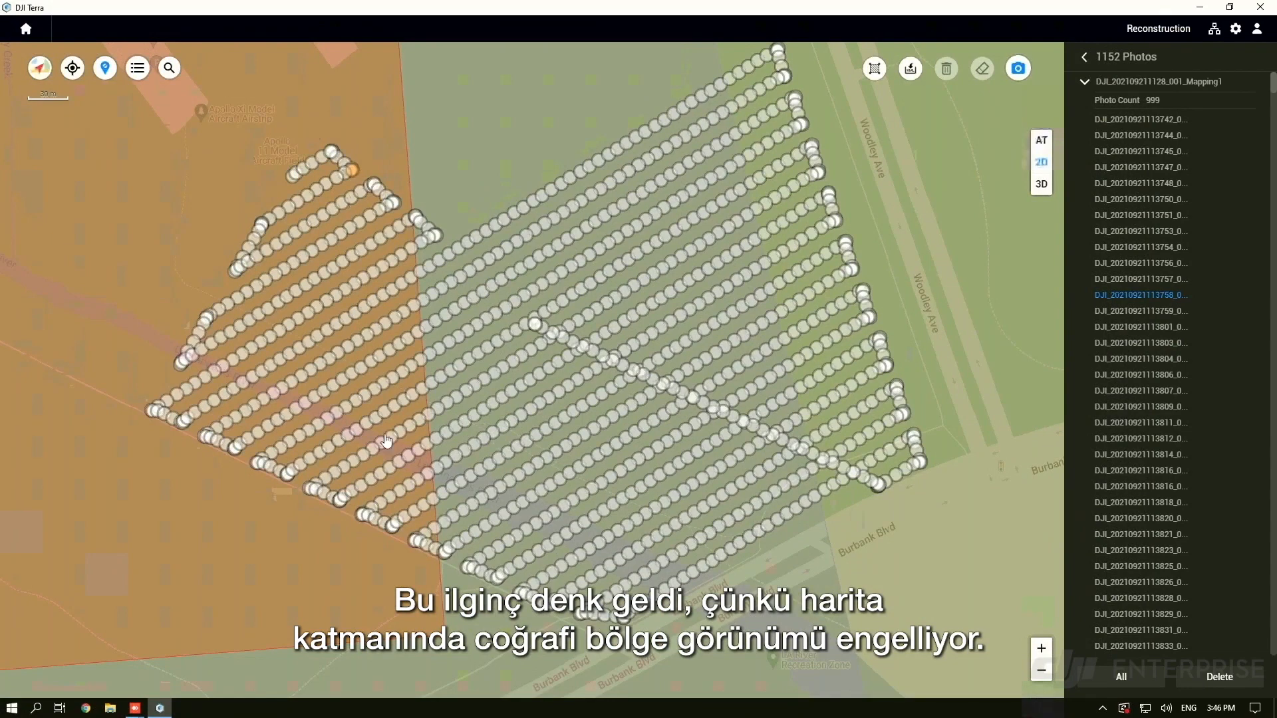
pyautogui.moveTo(377, 159); pyautogui.dragTo(395, 191)
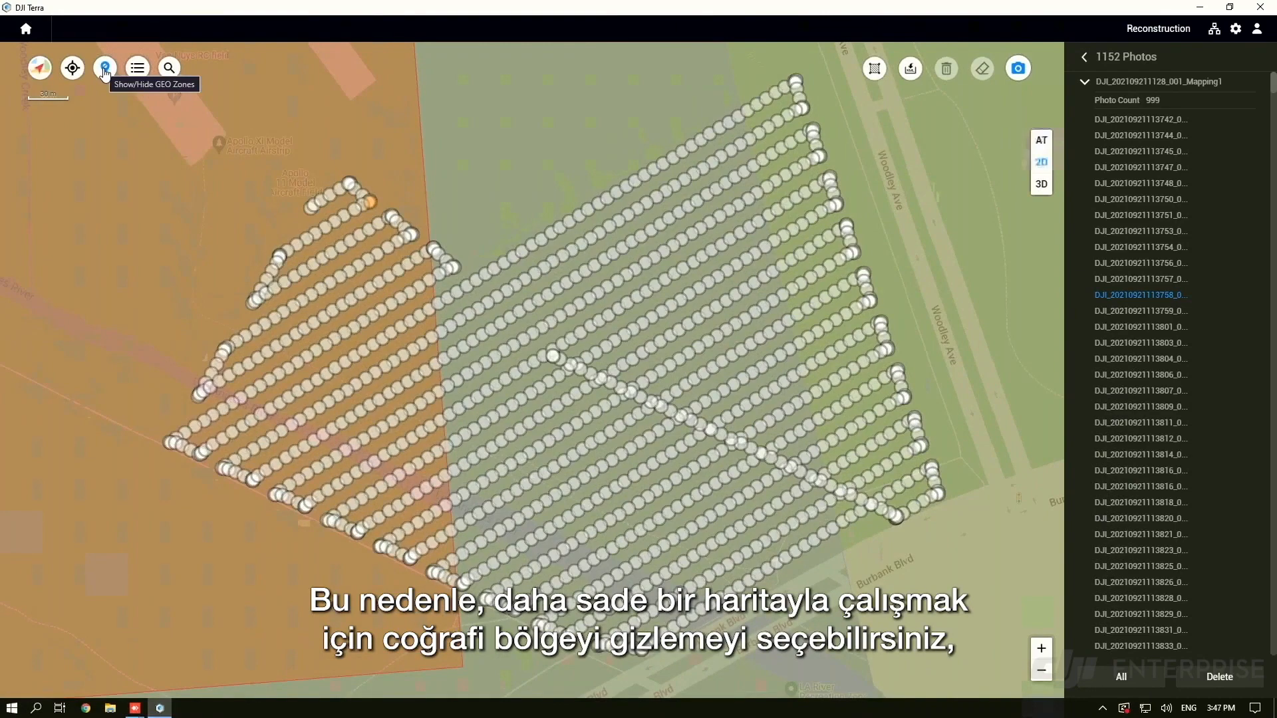
pyautogui.click(105, 68)
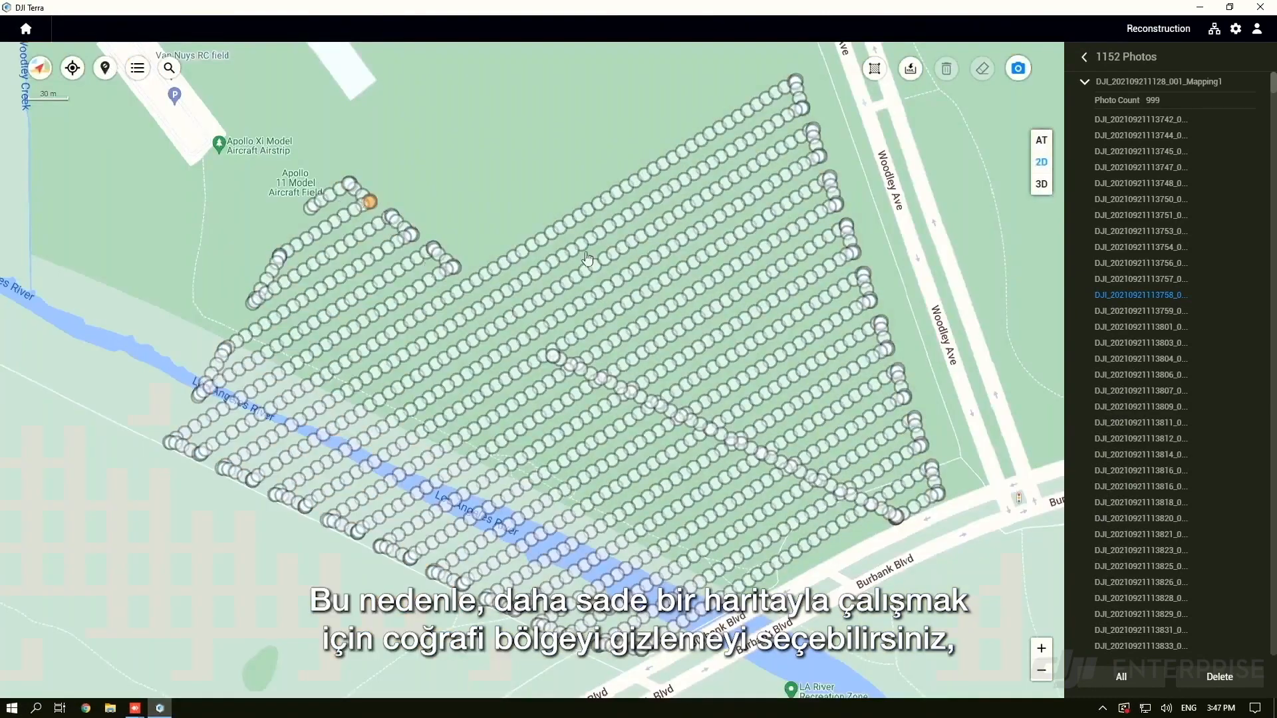
# Switch the base map to Satellite imagery and return it to Regular
pyautogui.moveTo(538, 193)
pyautogui.mouseDown()
pyautogui.moveTo(568, 199)
pyautogui.moveTo(532, 206)
pyautogui.mouseUp()
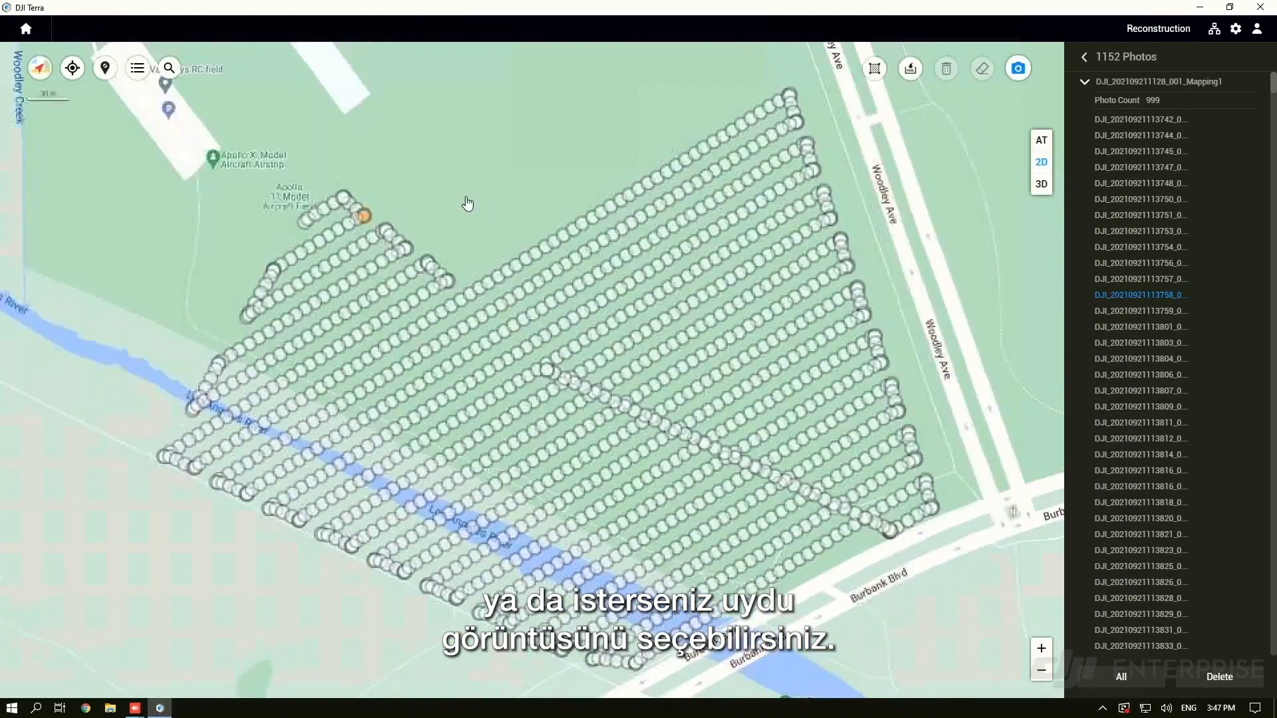
pyautogui.click(43, 68)
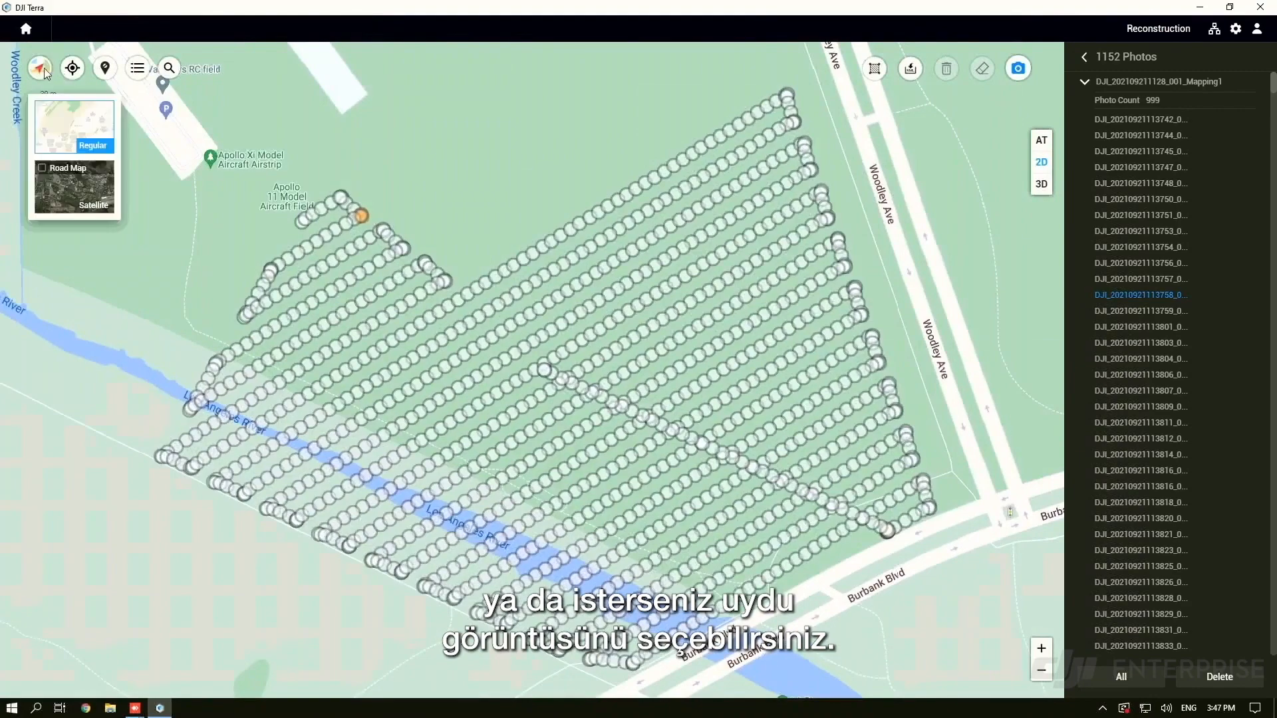
pyautogui.click(79, 190)
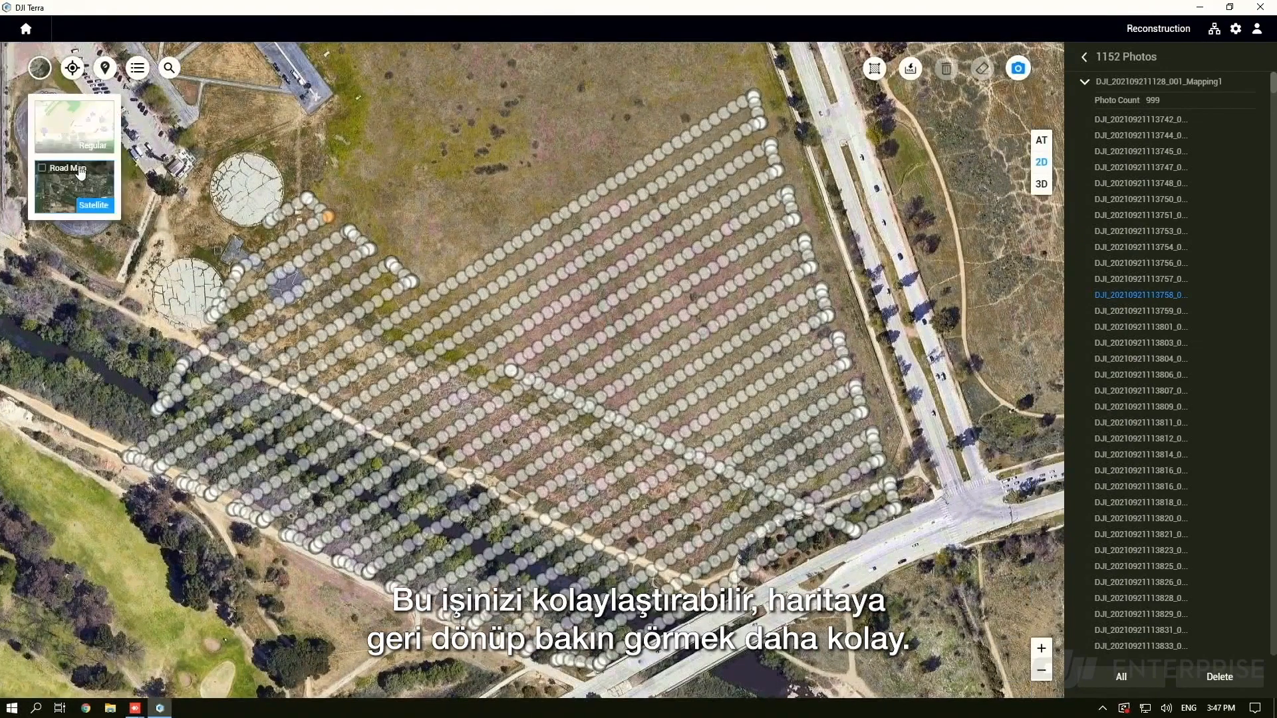
pyautogui.click(81, 173)
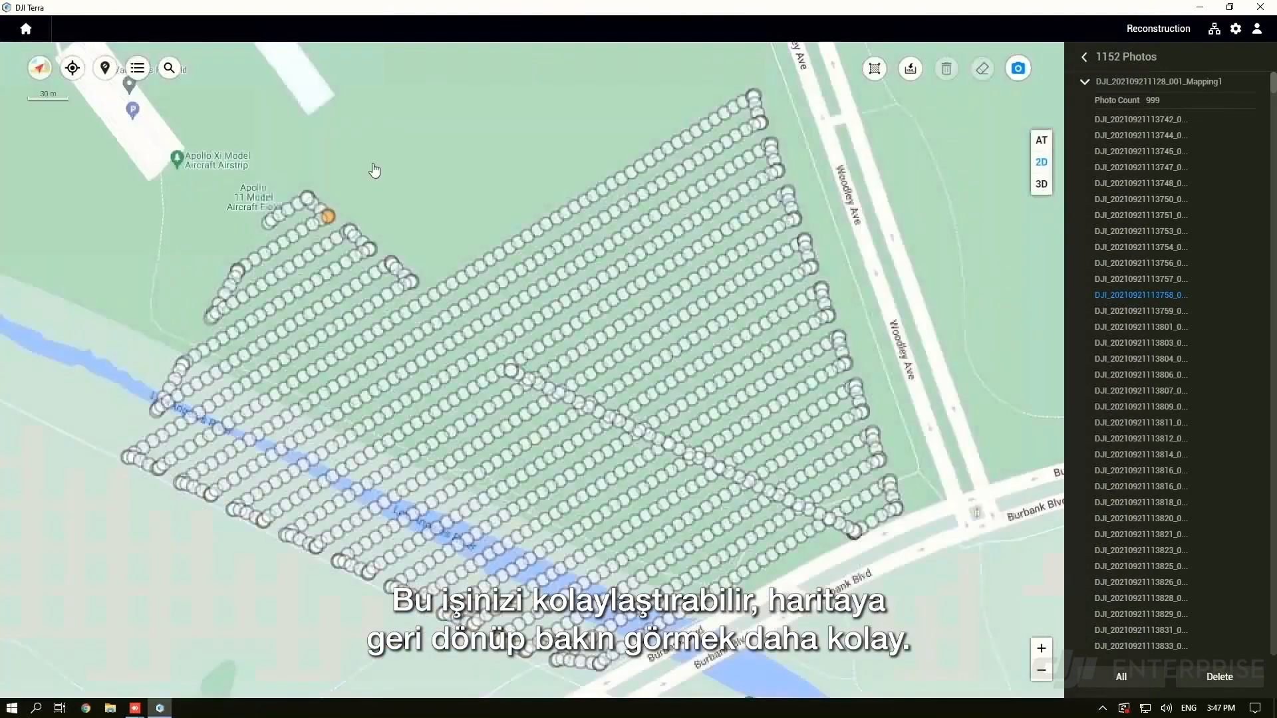
pyautogui.moveTo(519, 213); pyautogui.dragTo(531, 205)
pyautogui.moveTo(979, 263); pyautogui.dragTo(994, 280)
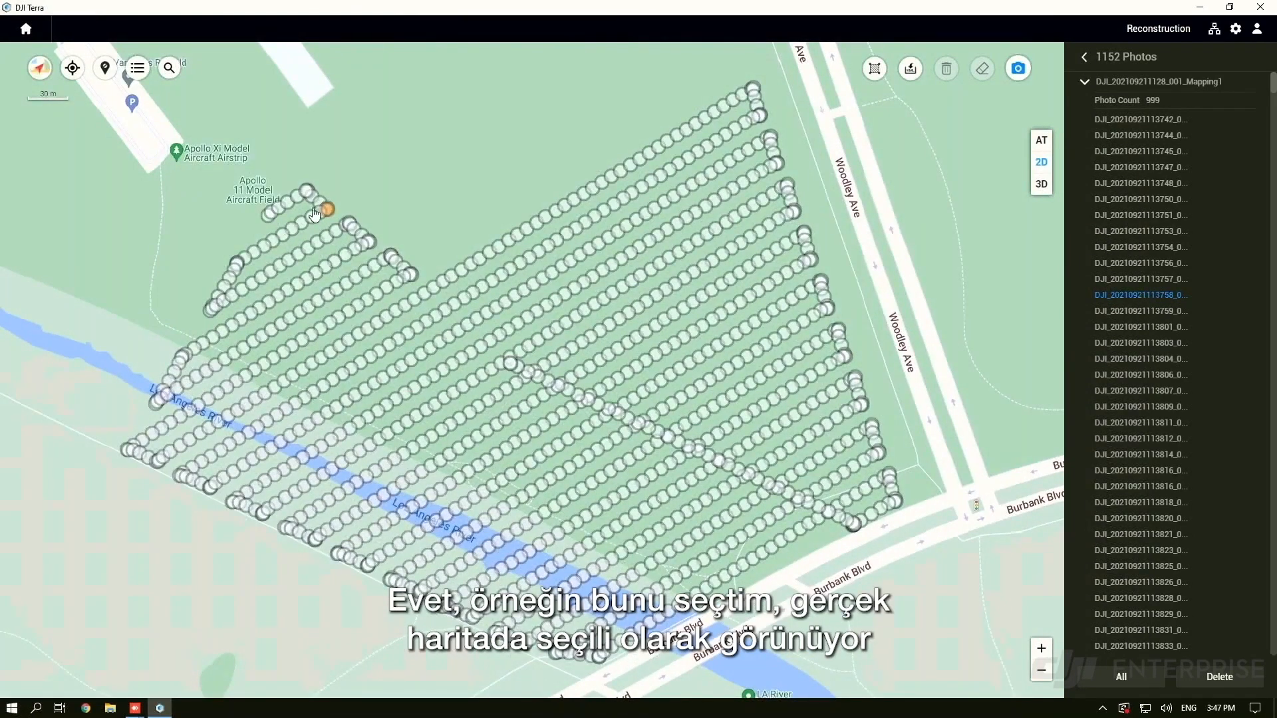
pyautogui.click(1144, 303)
pyautogui.moveTo(988, 406); pyautogui.dragTo(793, 315)
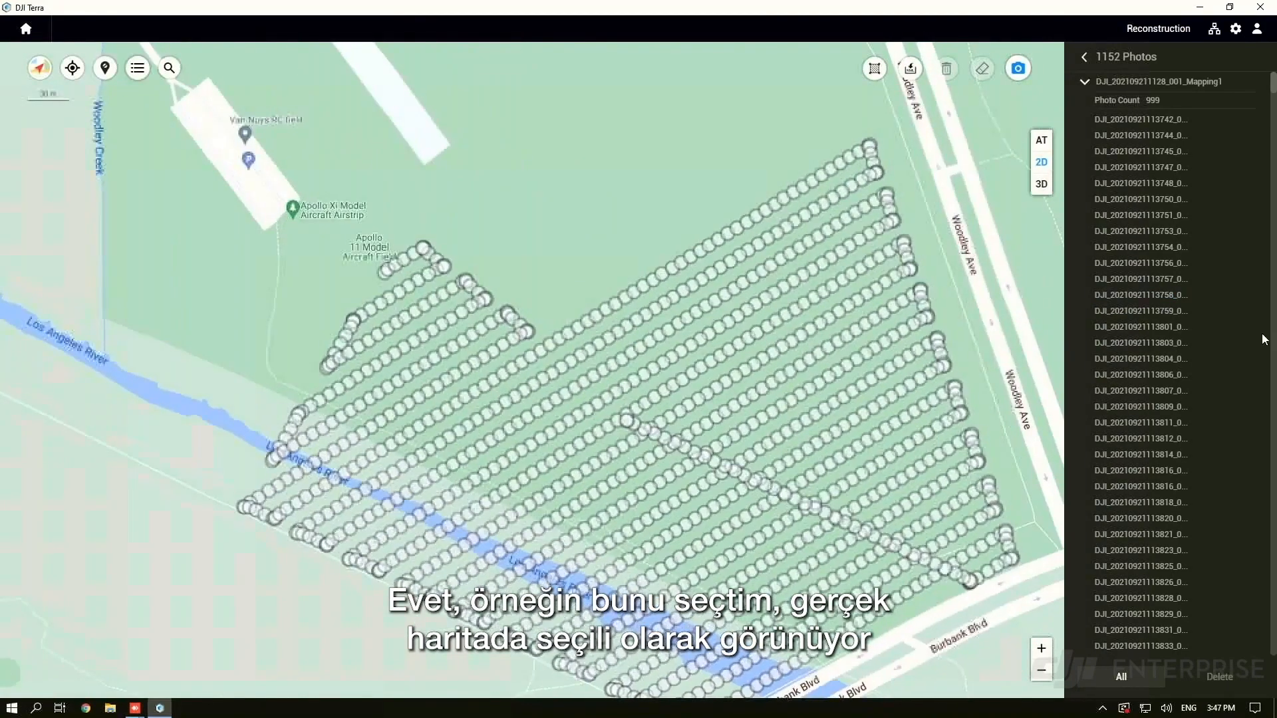
pyautogui.click(1183, 350)
pyautogui.click(1173, 350)
# Examine the individual photo positions along the flight lines and across the whole survey area
pyautogui.moveTo(609, 239); pyautogui.dragTo(339, 133)
pyautogui.moveTo(519, 342); pyautogui.dragTo(482, 336)
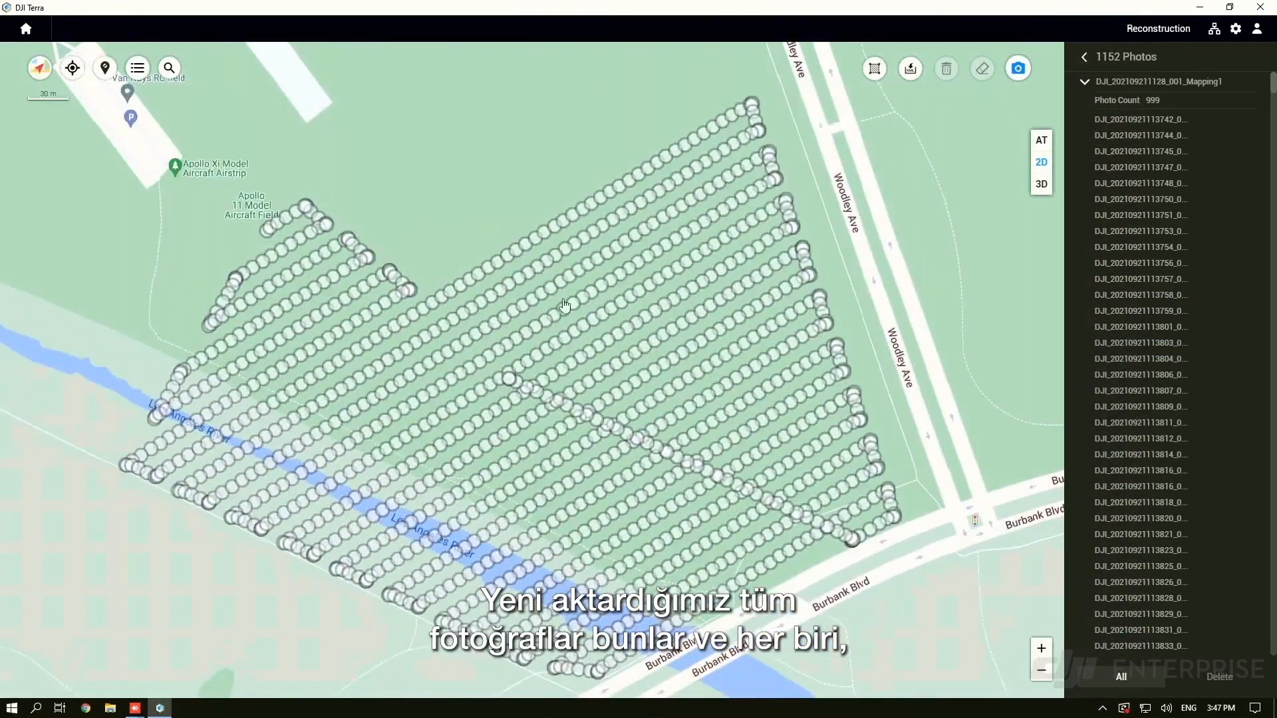
pyautogui.moveTo(466, 232); pyautogui.dragTo(495, 222)
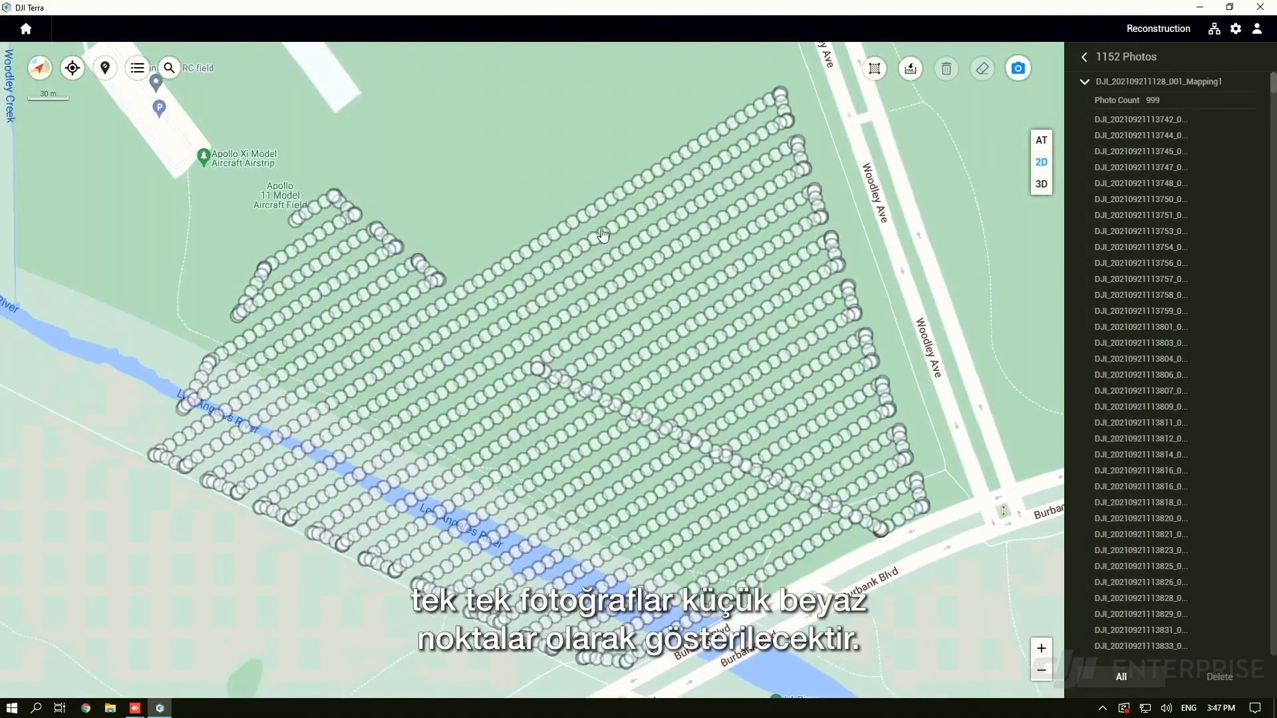
pyautogui.scroll(4, 597, 237)
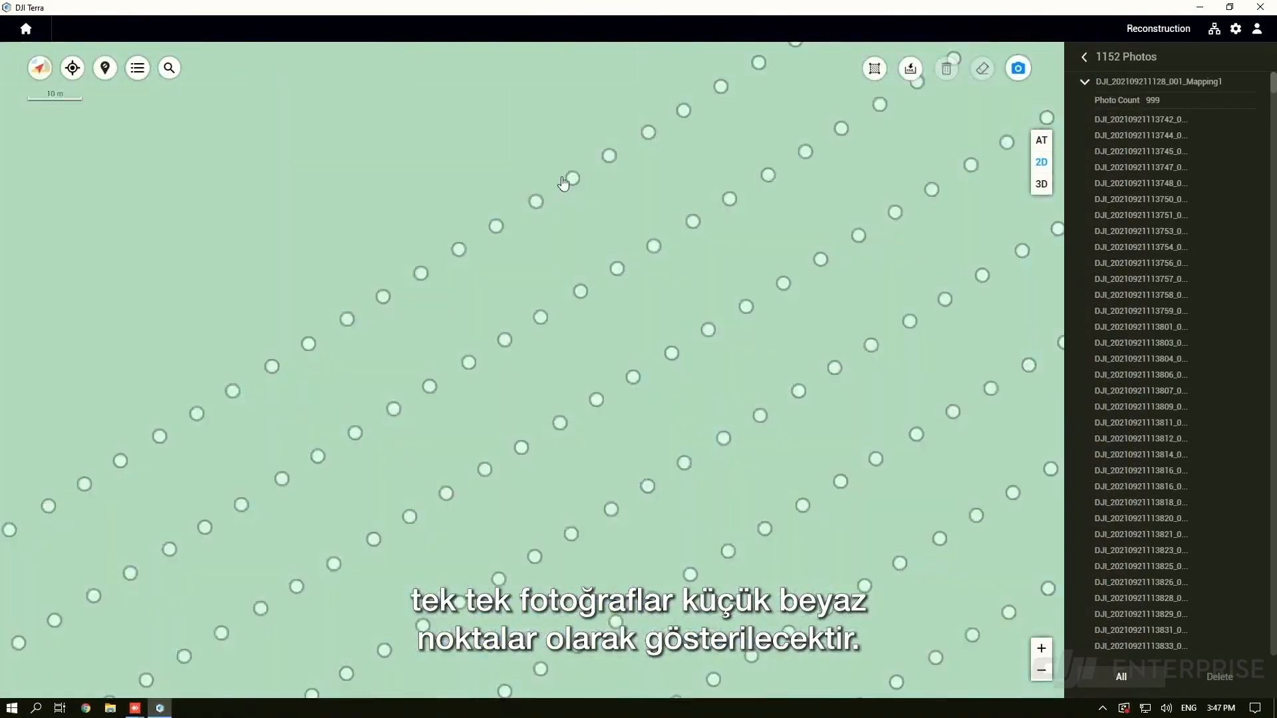
pyautogui.scroll(-4, 685, 226)
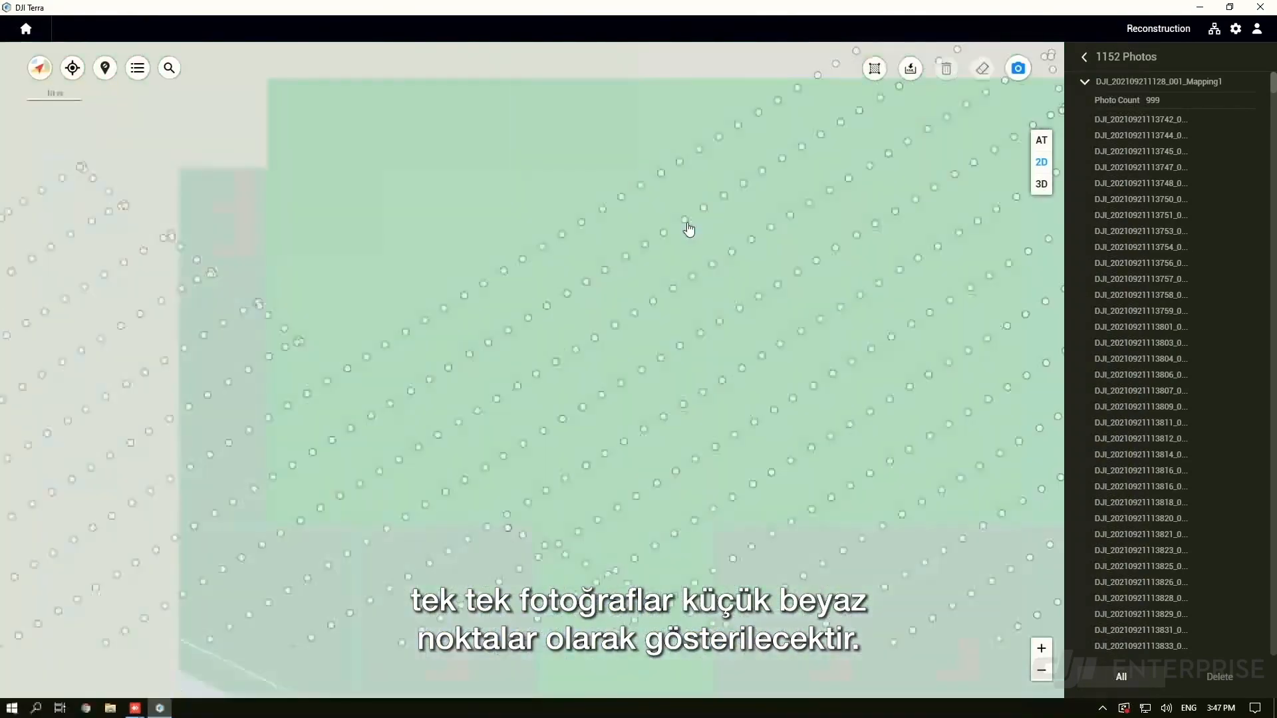
pyautogui.scroll(-2, 687, 257)
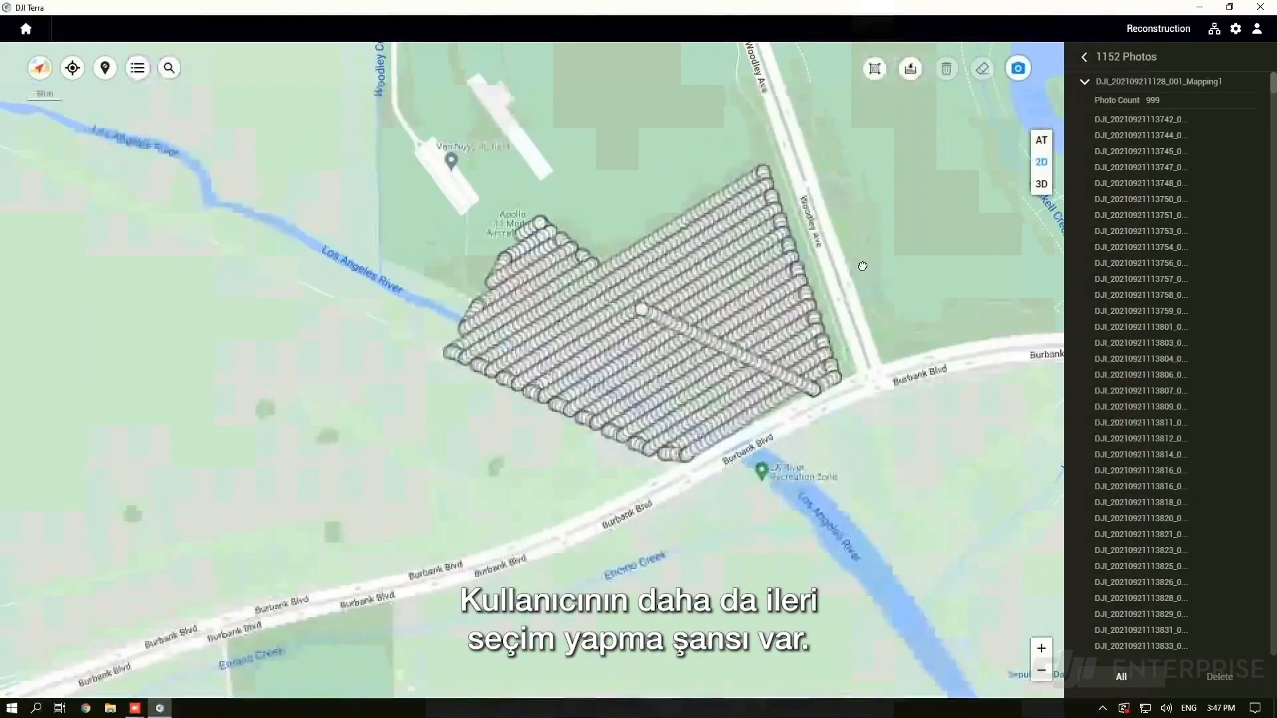
pyautogui.scroll(3, 738, 356)
pyautogui.moveTo(738, 356); pyautogui.dragTo(721, 297)
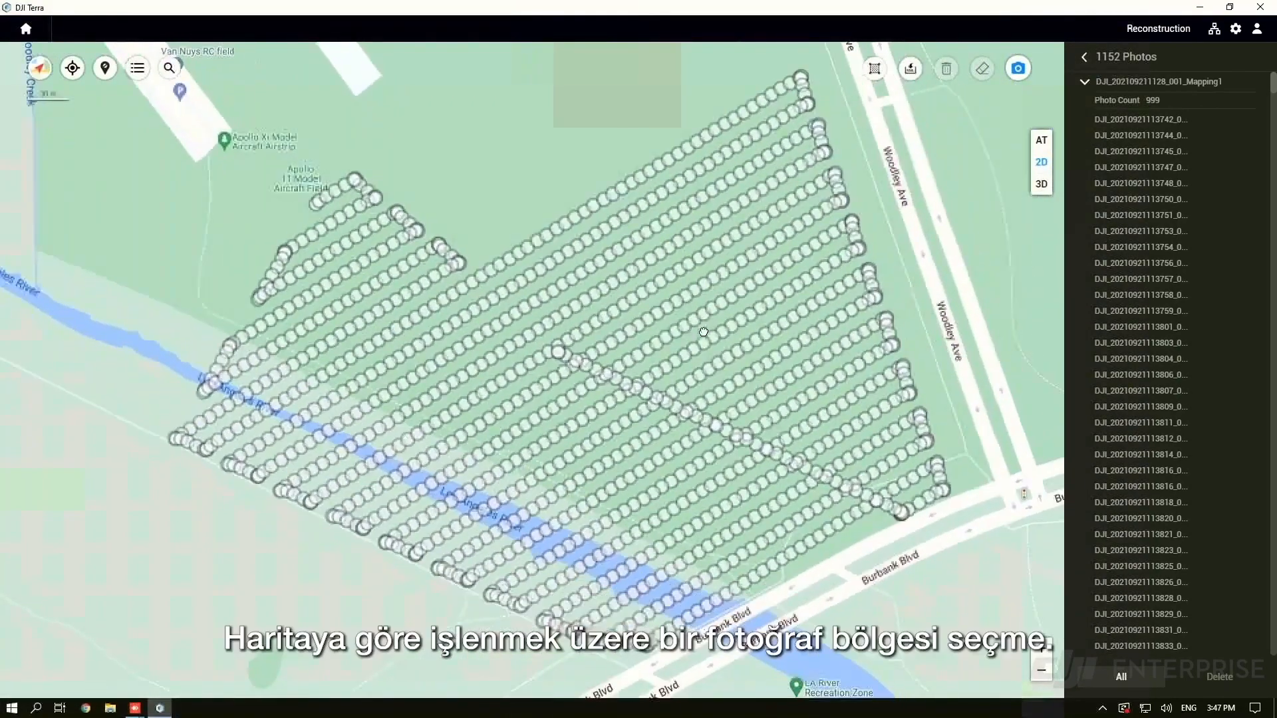
# Outline a polygon over the middle of the survey area to select only the photos inside it
pyautogui.click(875, 69)
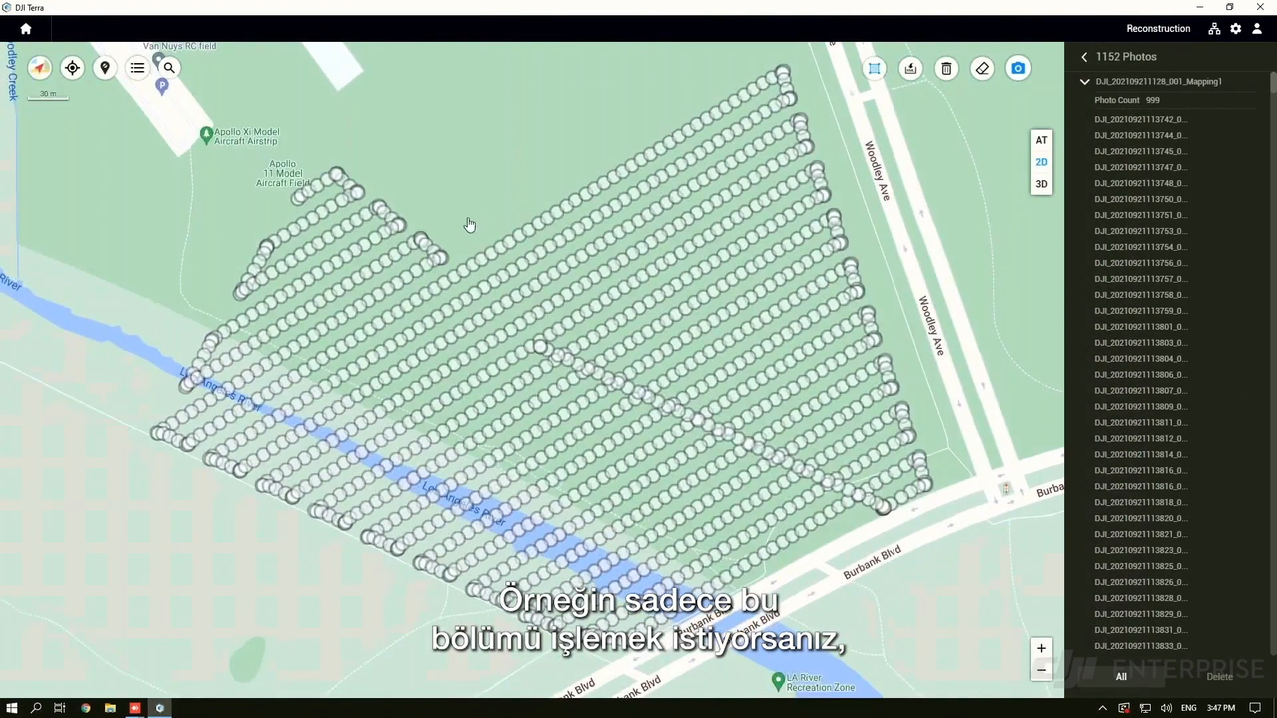
pyautogui.click(445, 353)
pyautogui.click(579, 527)
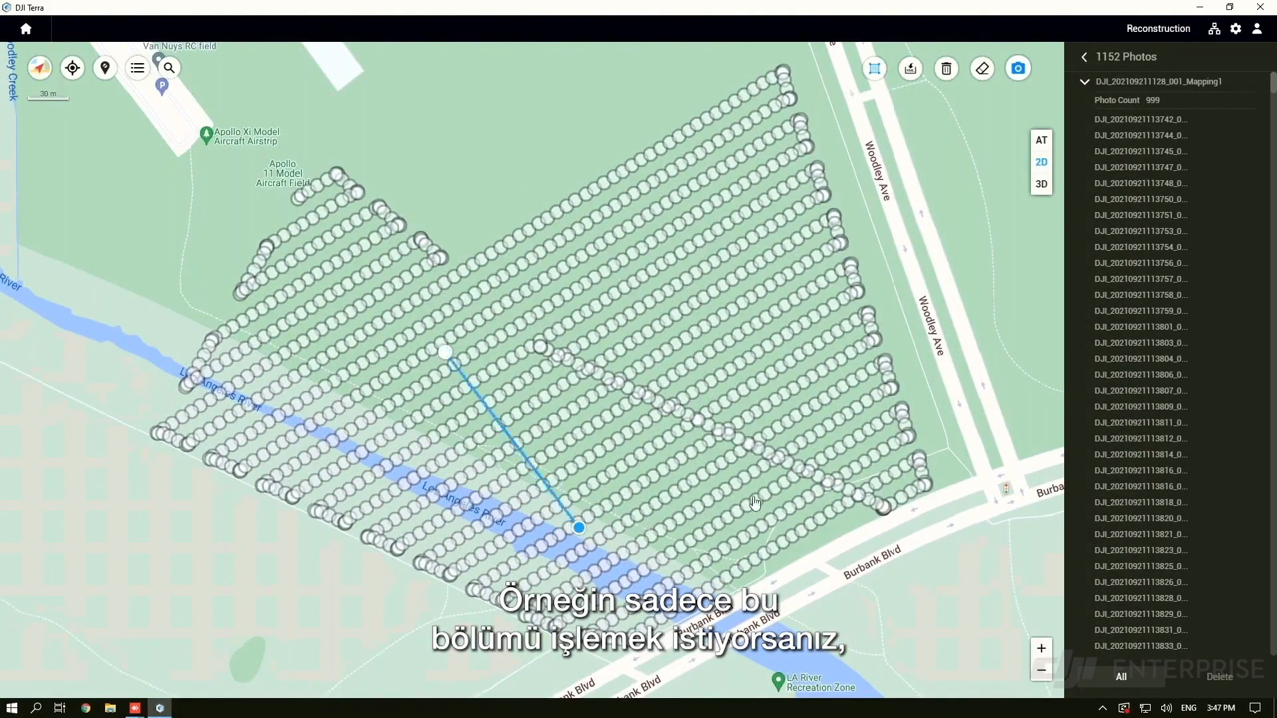
pyautogui.click(790, 495)
pyautogui.click(746, 301)
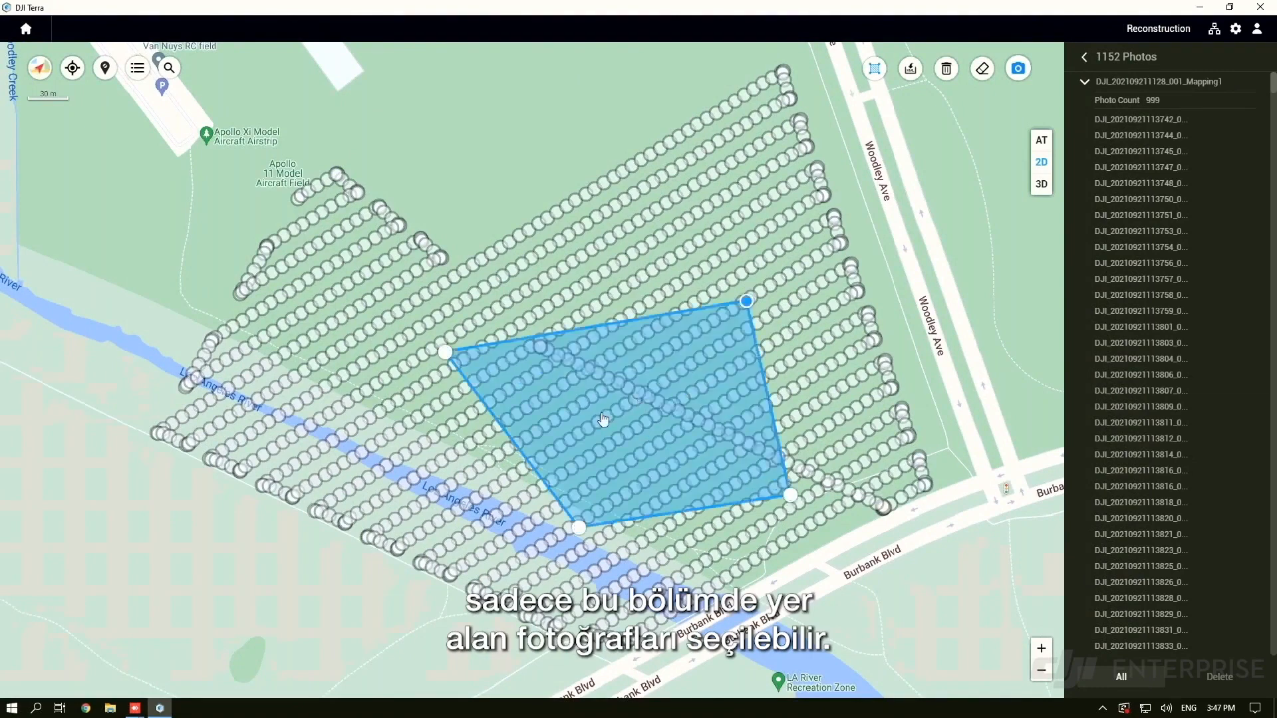
pyautogui.click(606, 271)
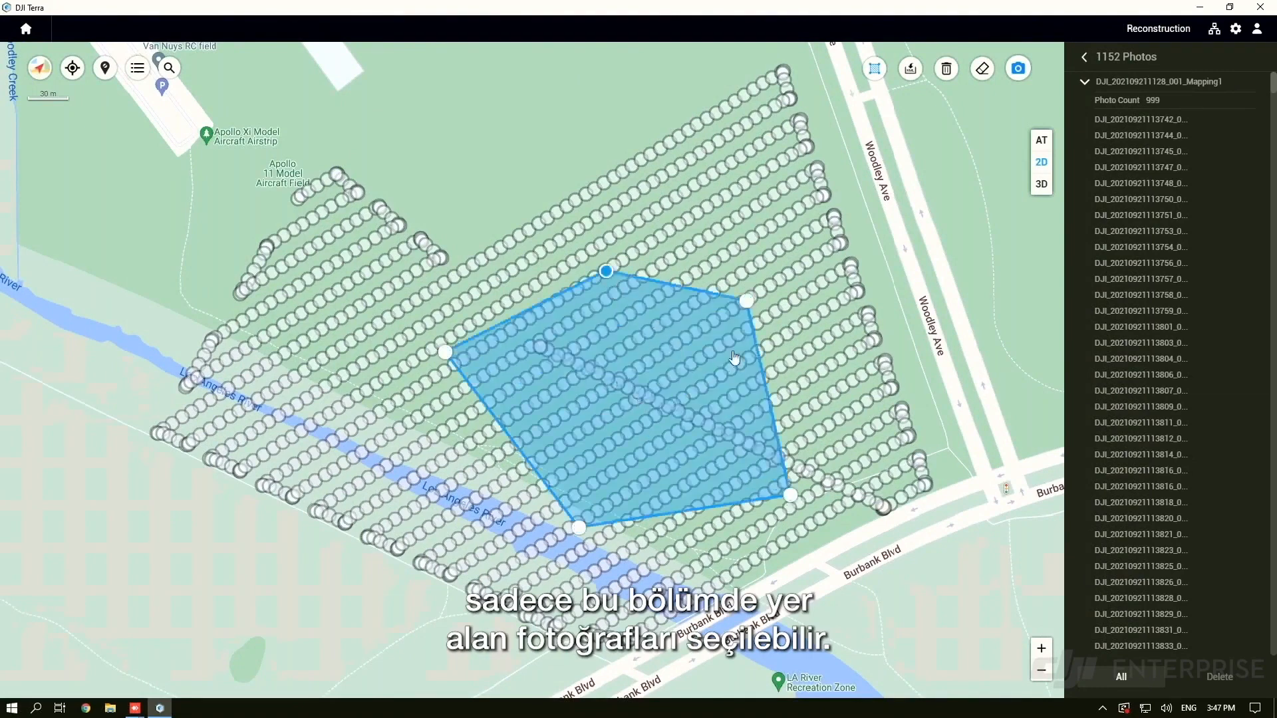
pyautogui.rightClick(705, 301)
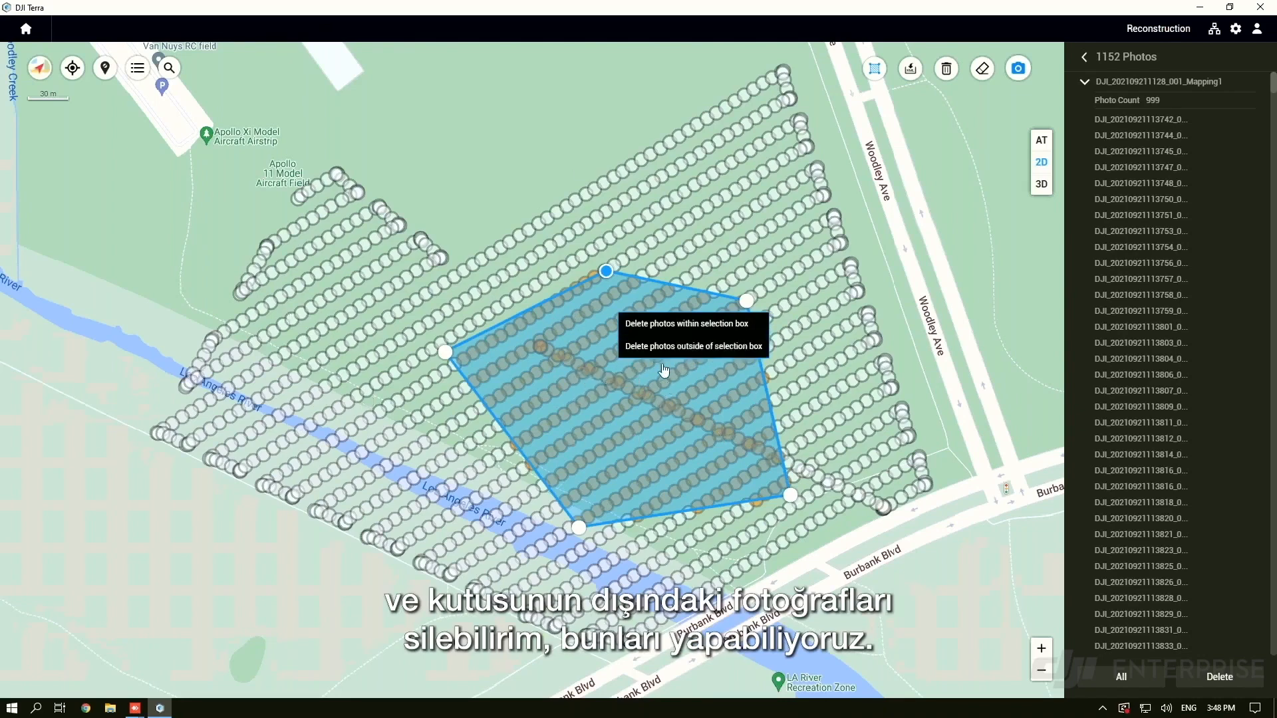
pyautogui.click(706, 217)
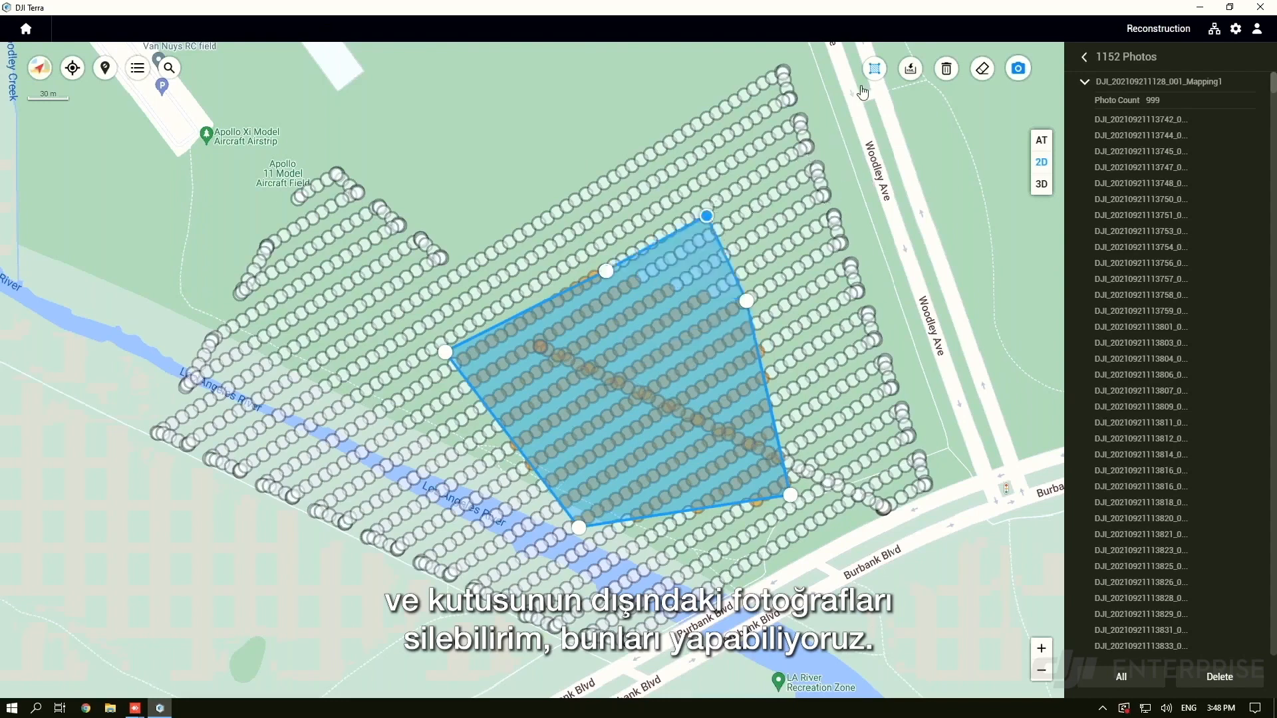
pyautogui.click(874, 69)
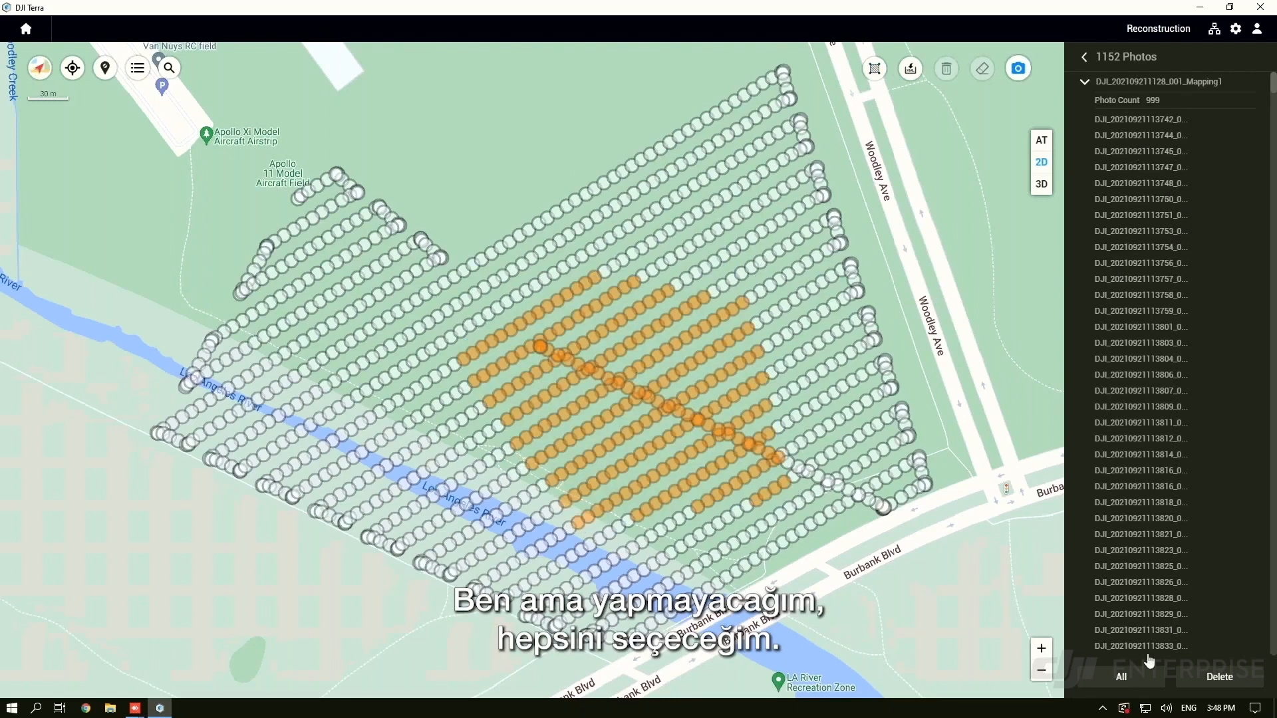
# Select all photos in the mission and clear the selection again
pyautogui.click(1142, 677)
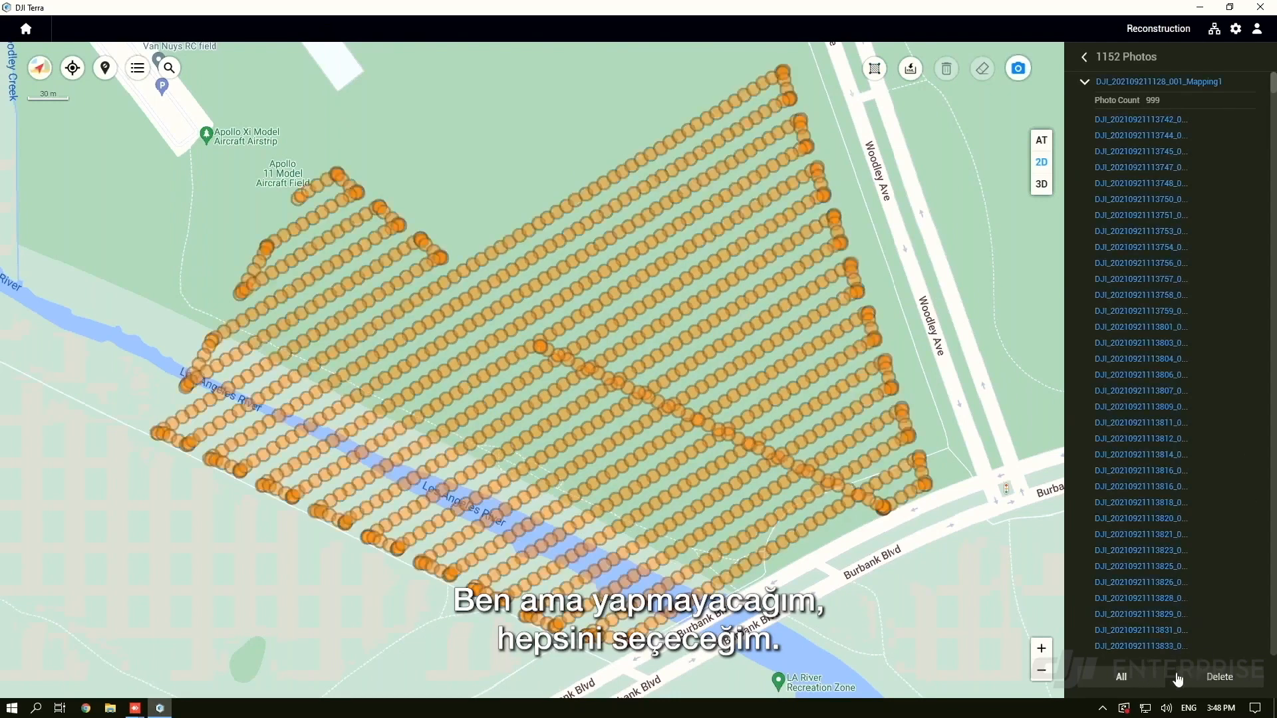
pyautogui.click(1127, 681)
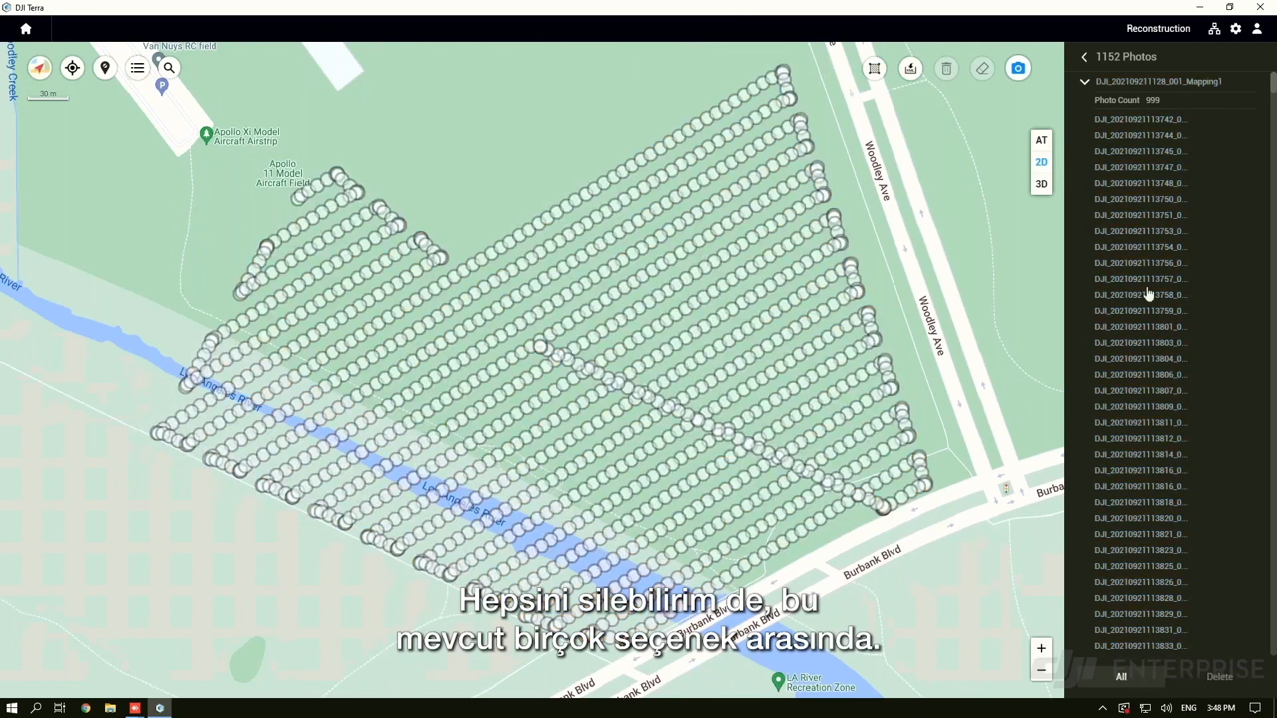
# Check the photo count of each of the two imported folders and return to the mission settings
pyautogui.click(1084, 84)
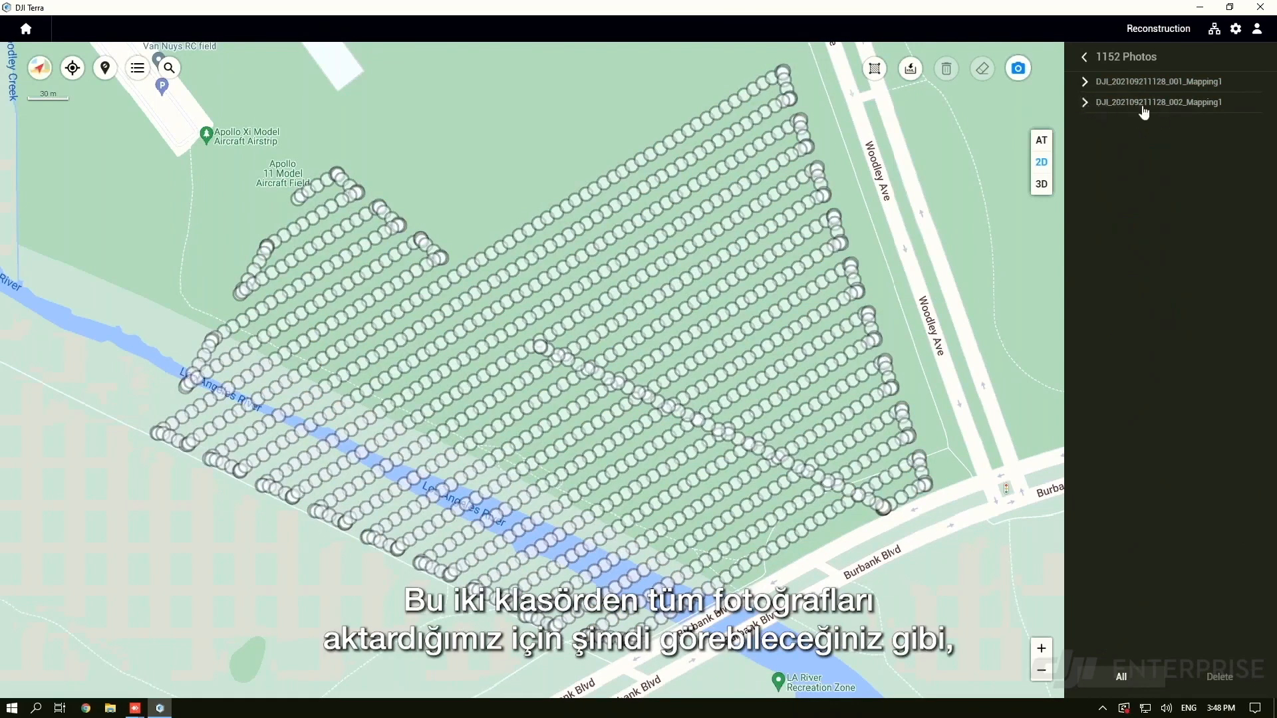
pyautogui.click(1084, 83)
pyautogui.click(1085, 84)
pyautogui.click(1086, 107)
pyautogui.click(1084, 103)
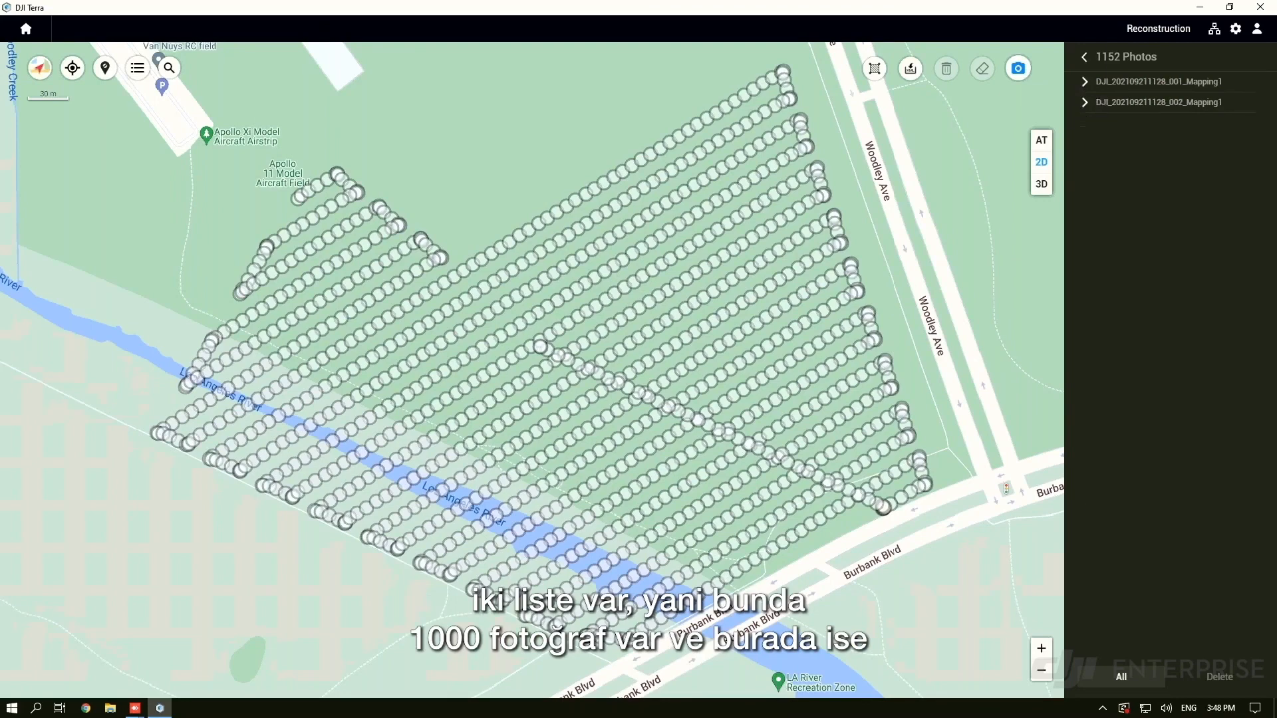
pyautogui.click(1084, 81)
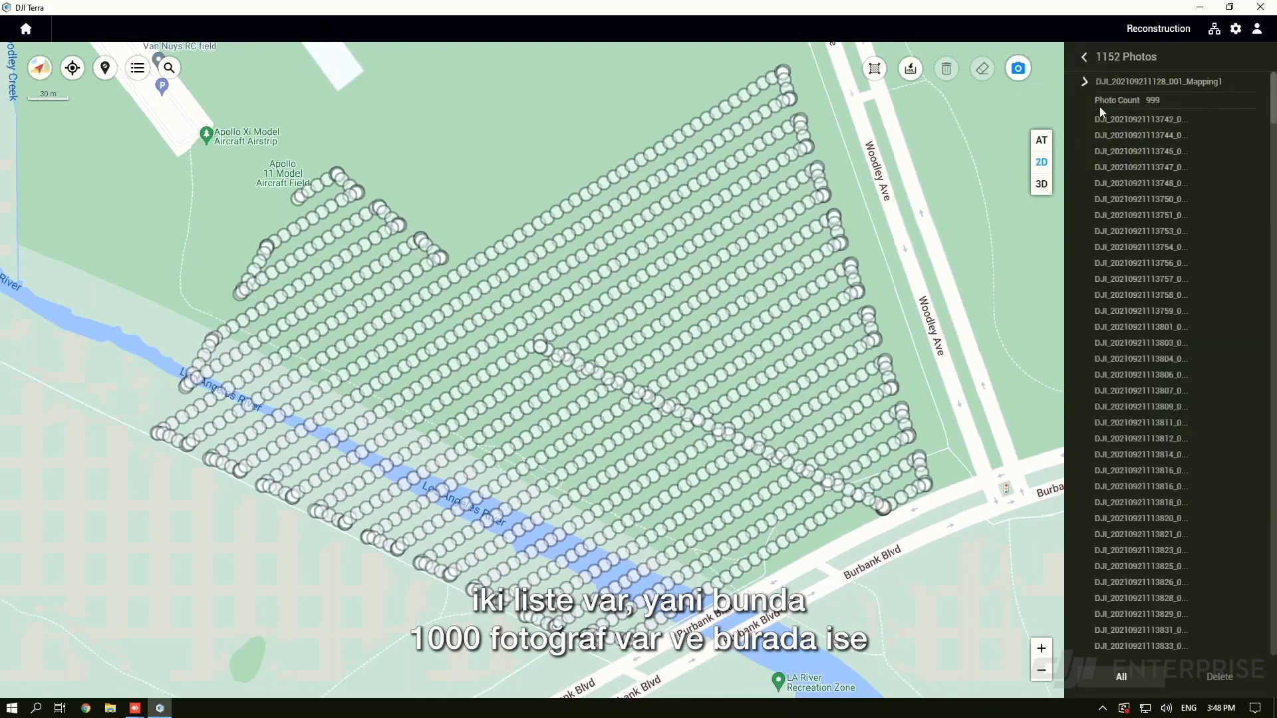
pyautogui.click(1084, 81)
pyautogui.click(1086, 102)
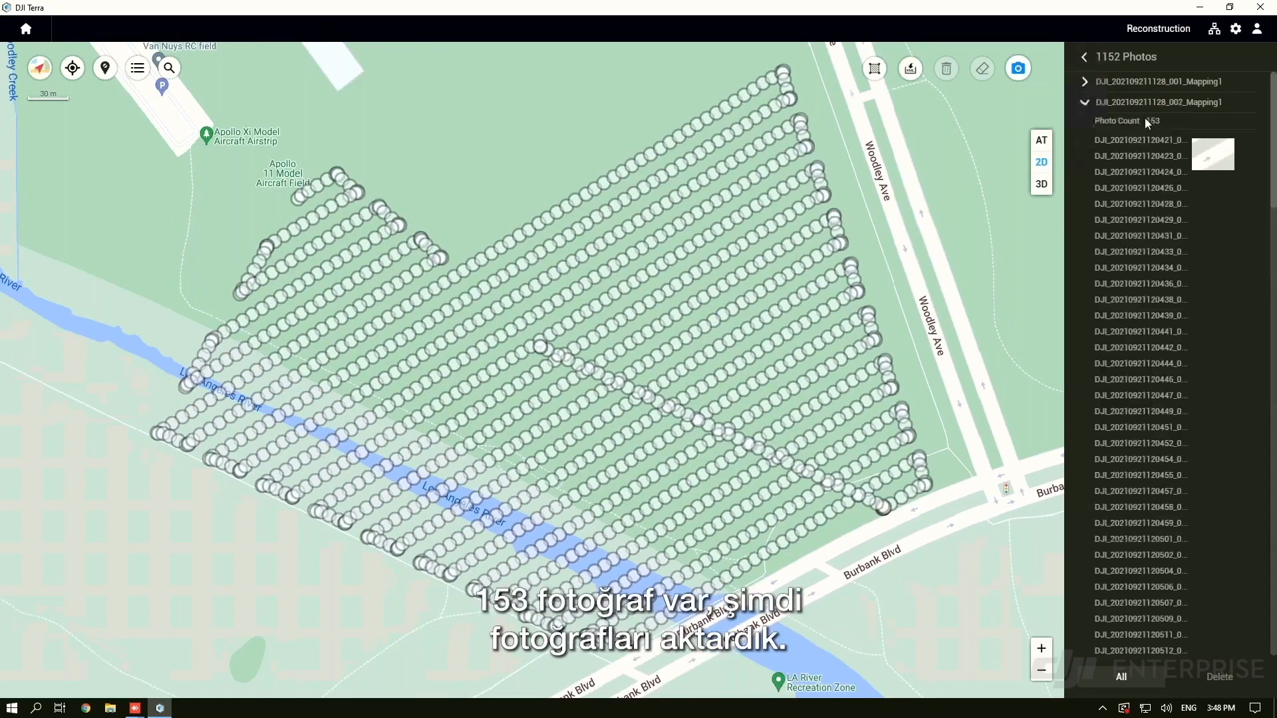
pyautogui.click(1086, 104)
pyautogui.click(1086, 58)
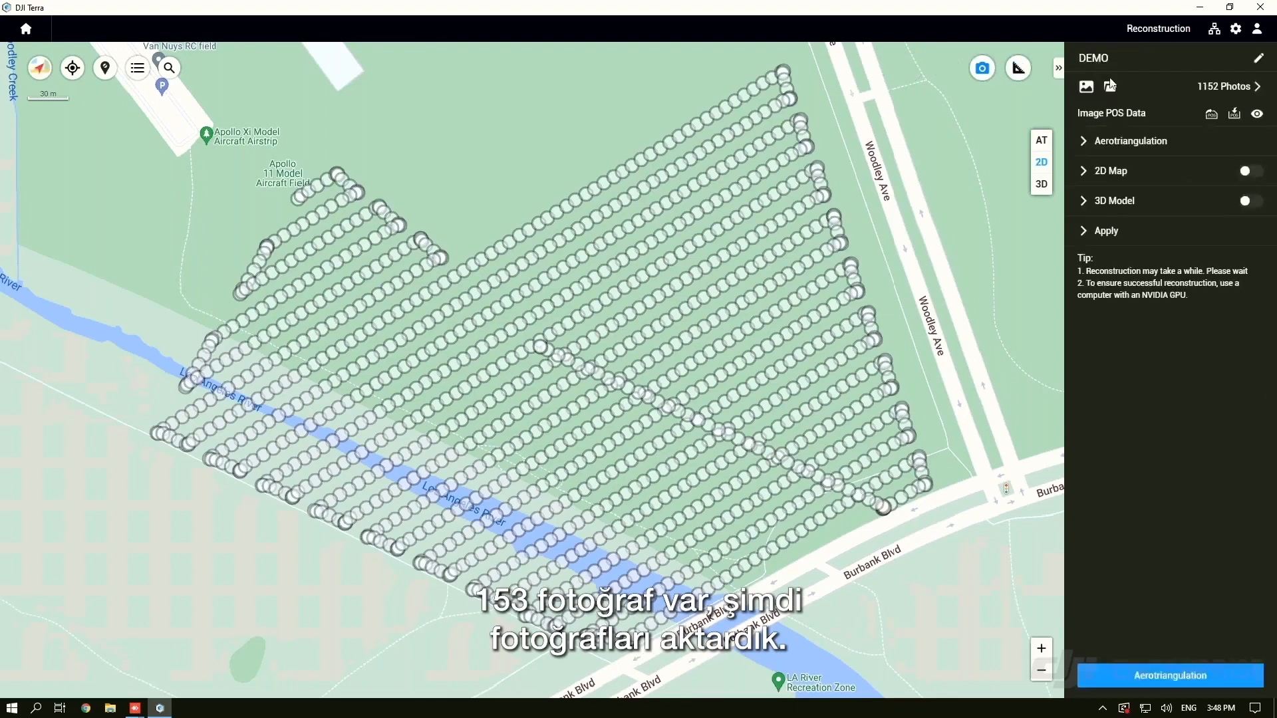
pyautogui.moveTo(678, 373); pyautogui.dragTo(707, 362)
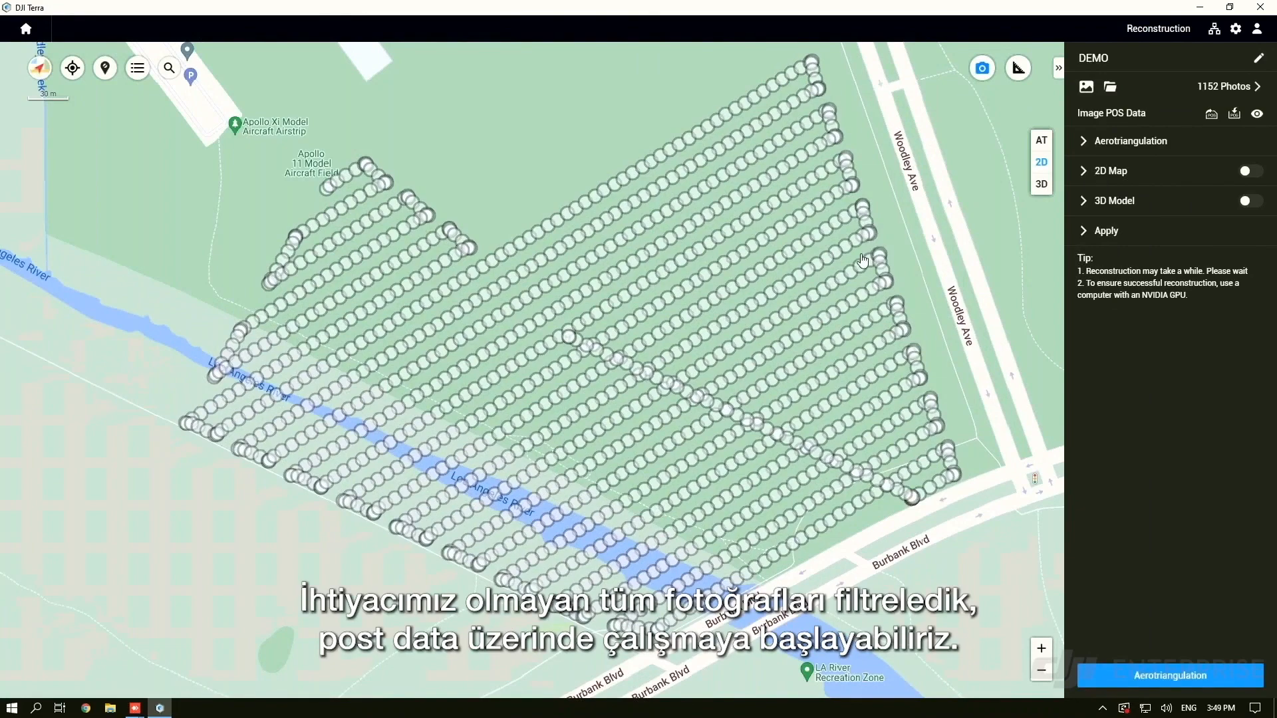
pyautogui.moveTo(861, 258); pyautogui.dragTo(835, 248)
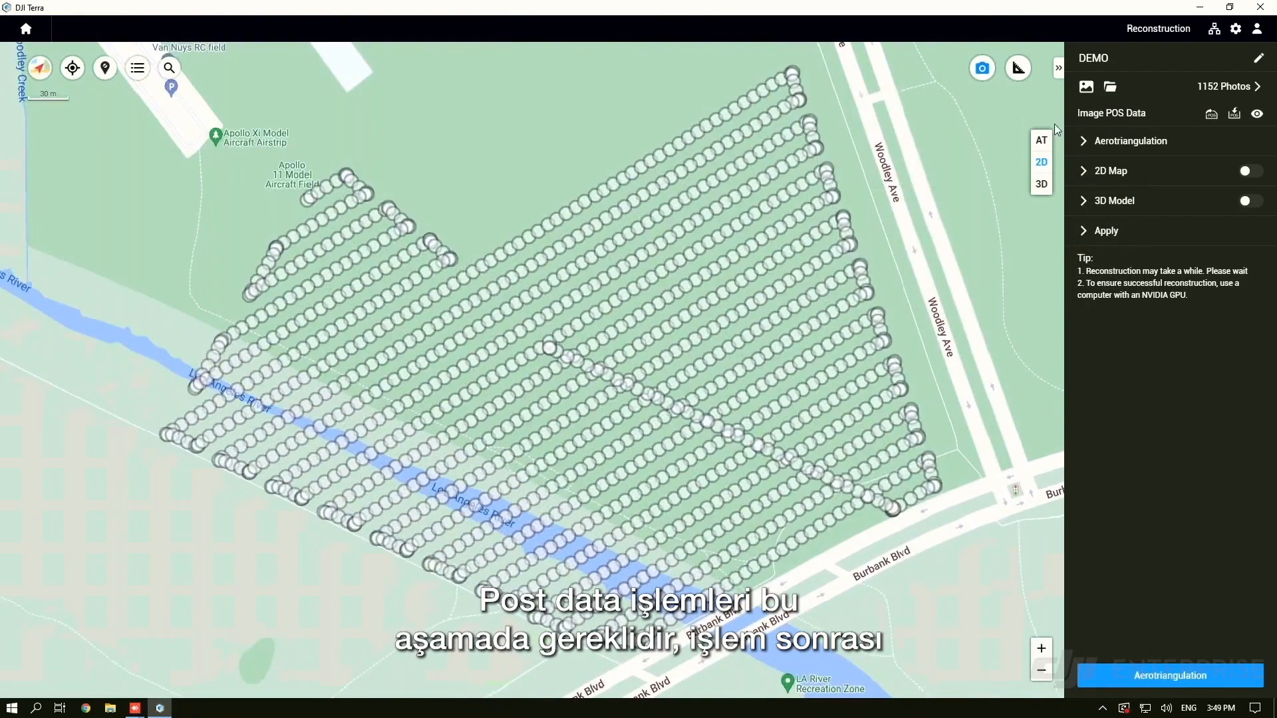
pyautogui.moveTo(890, 152); pyautogui.dragTo(905, 149)
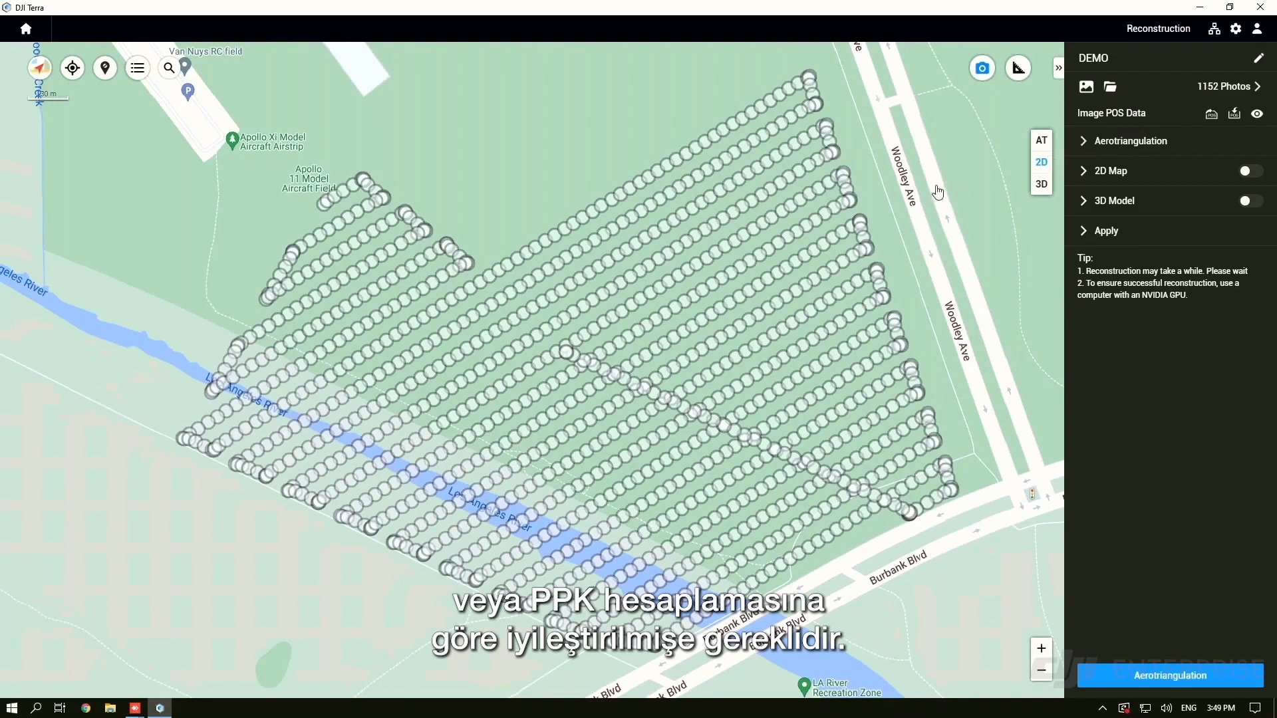
pyautogui.moveTo(792, 247); pyautogui.dragTo(795, 254)
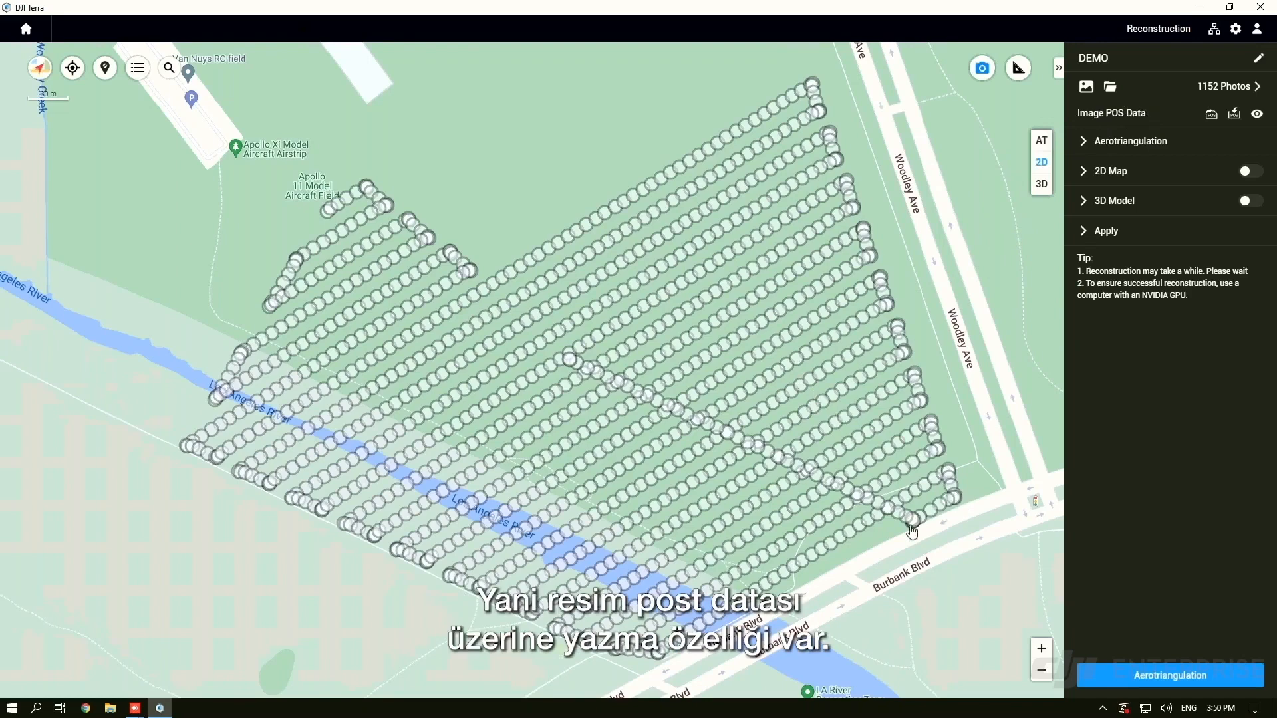
# Examine the Image POS Data table, including the coordinates, altitude and the horizontal and vertical accuracy of the photos
pyautogui.click(1260, 117)
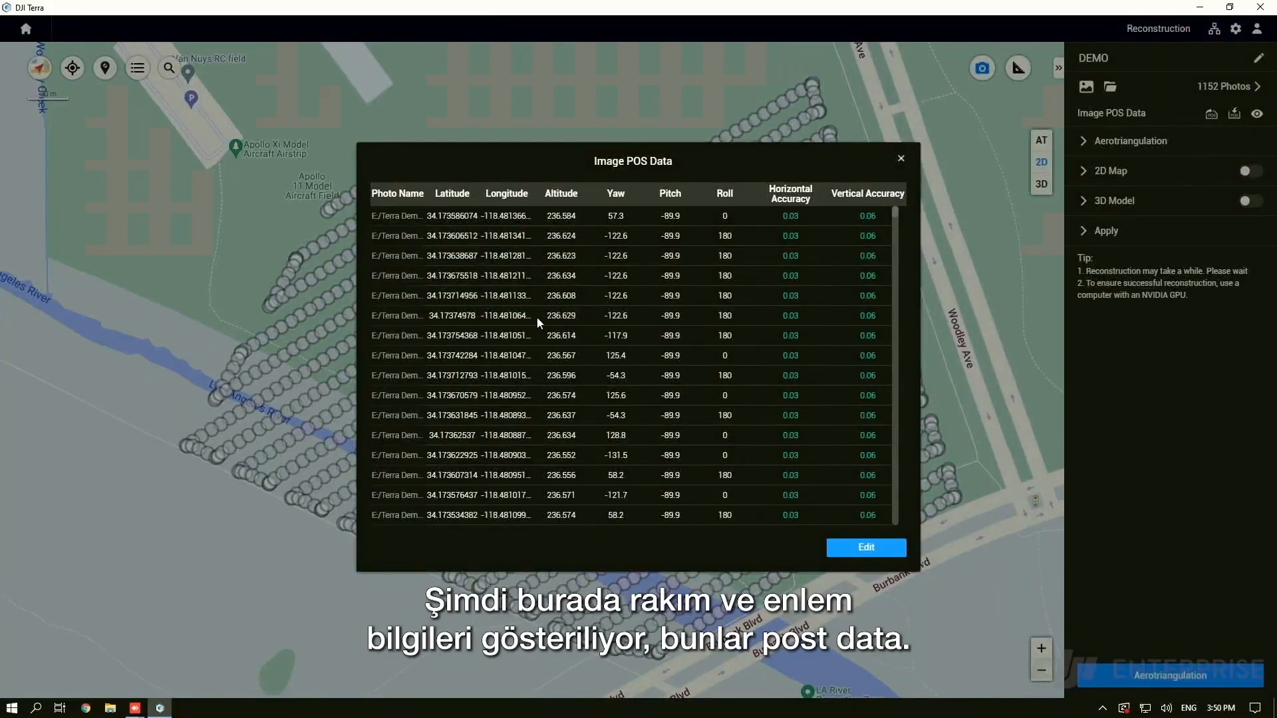
pyautogui.scroll(-5, 892, 215)
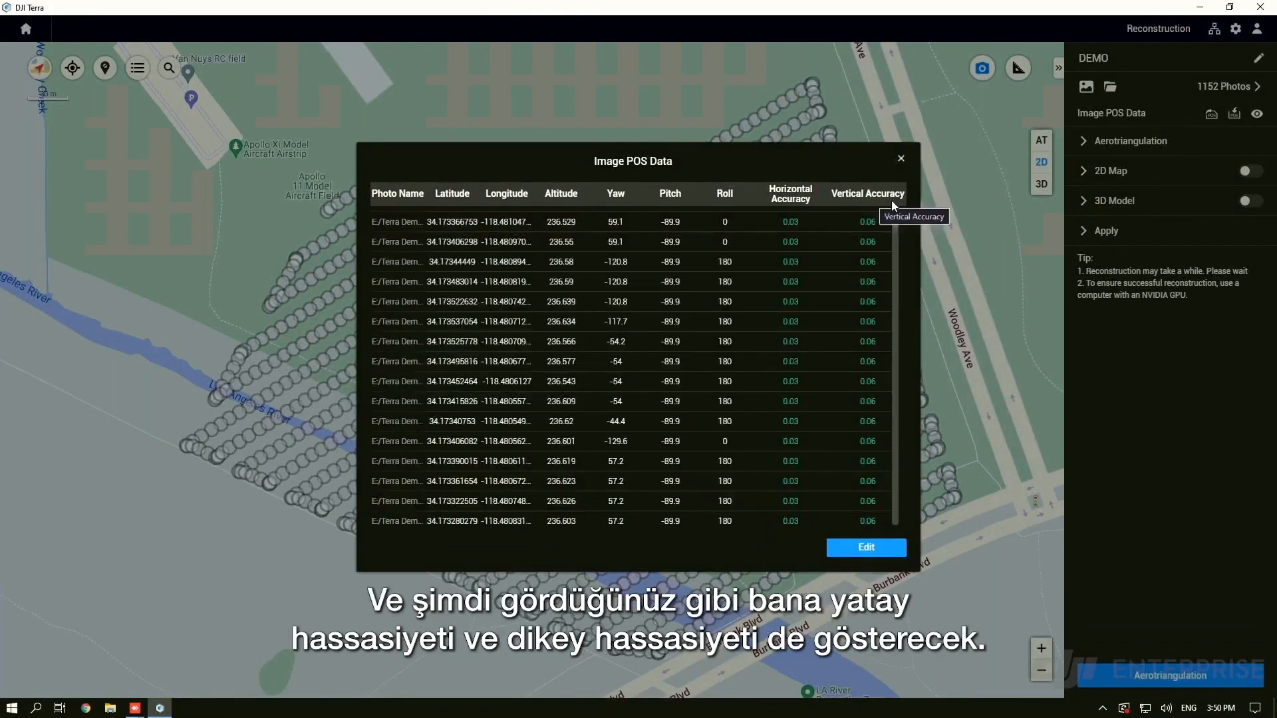
pyautogui.scroll(-3, 895, 219)
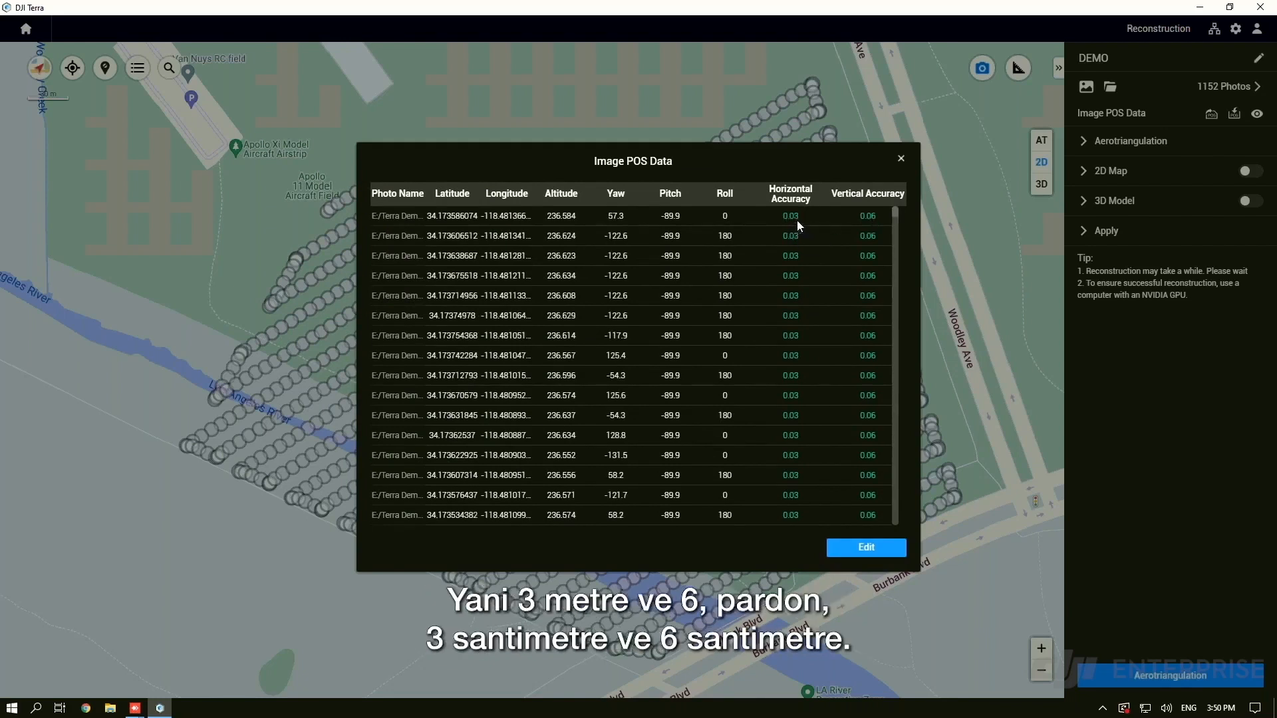
pyautogui.moveTo(896, 214); pyautogui.dragTo(892, 209)
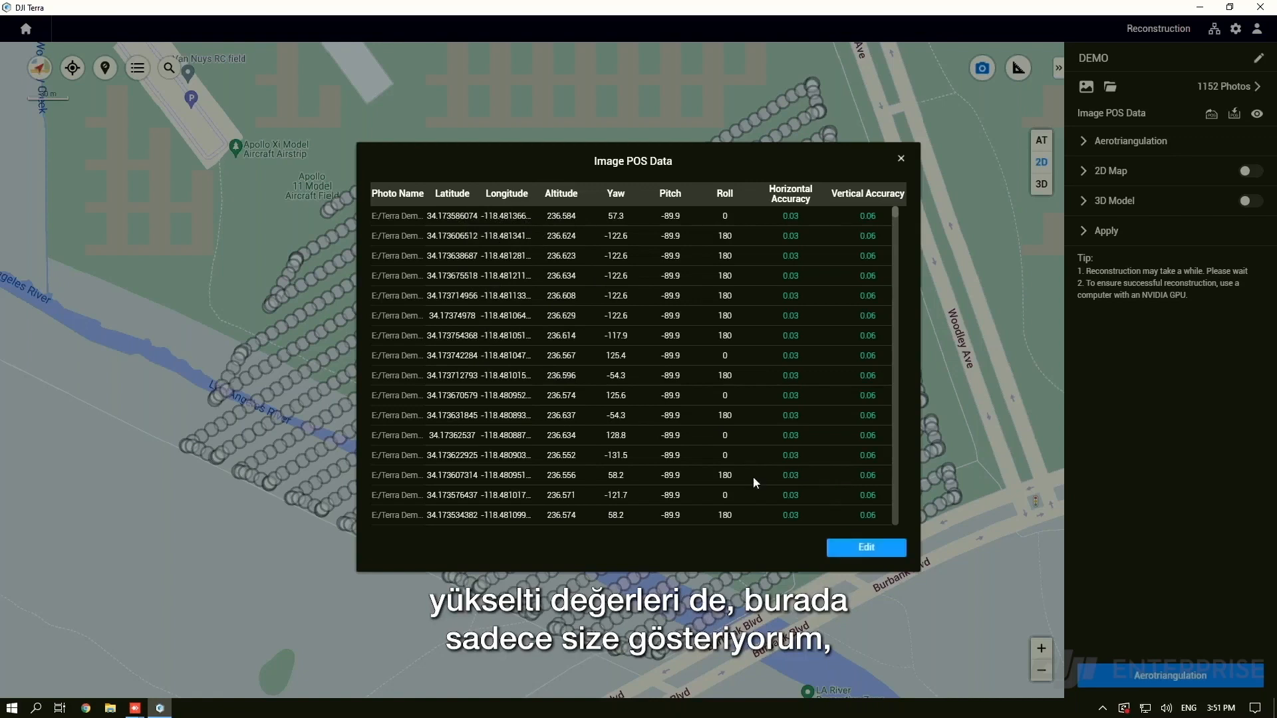
# Review the POS data's format and properties, including the decimal separator options, and leave without importing
pyautogui.click(864, 559)
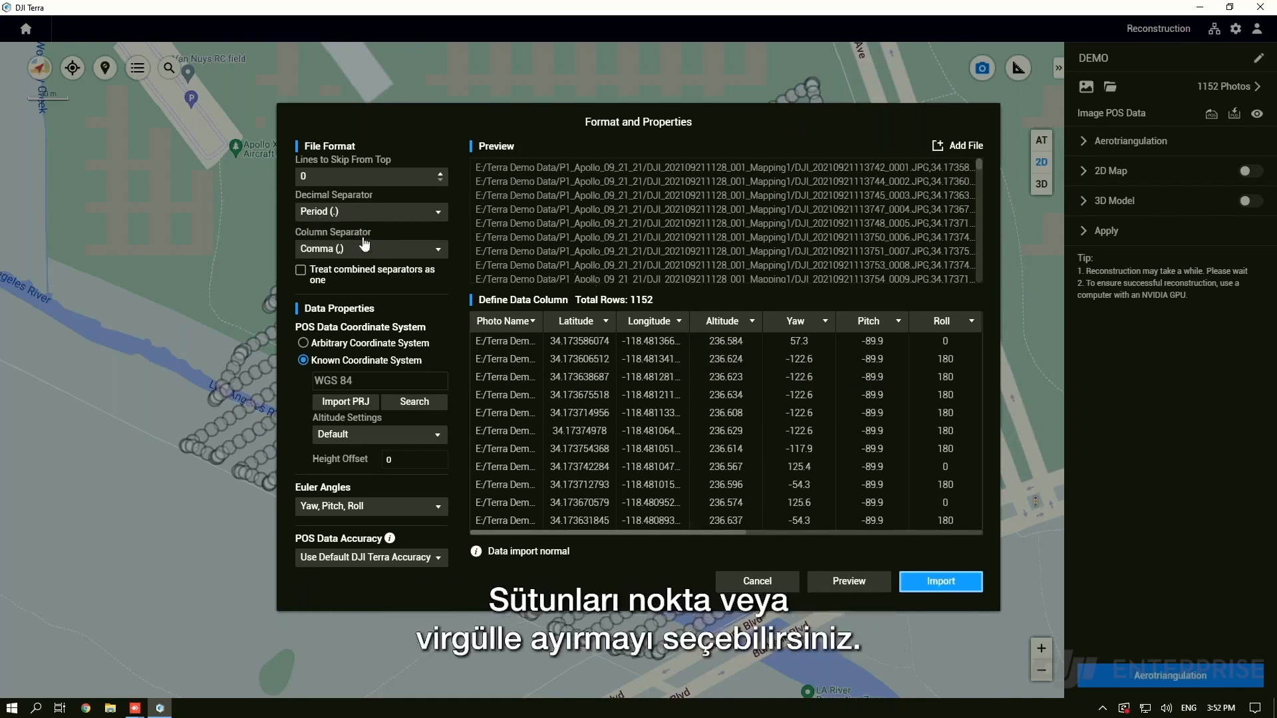
pyautogui.click(339, 219)
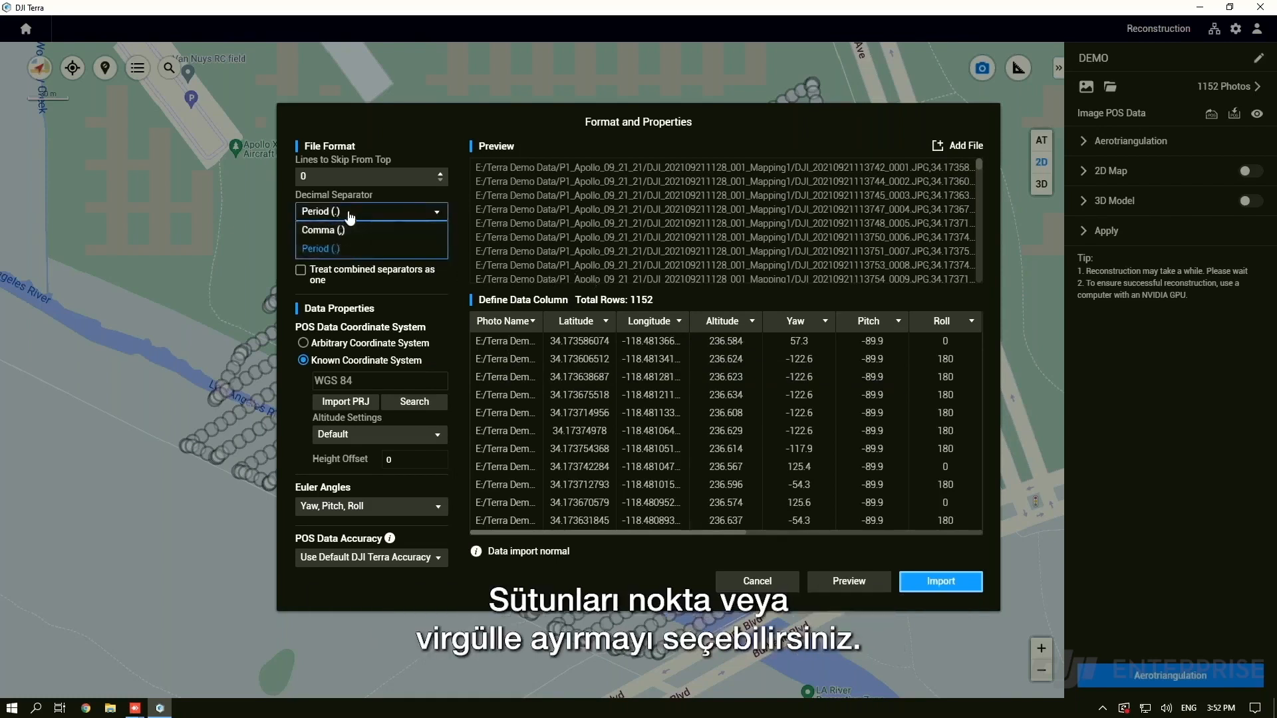
pyautogui.click(351, 223)
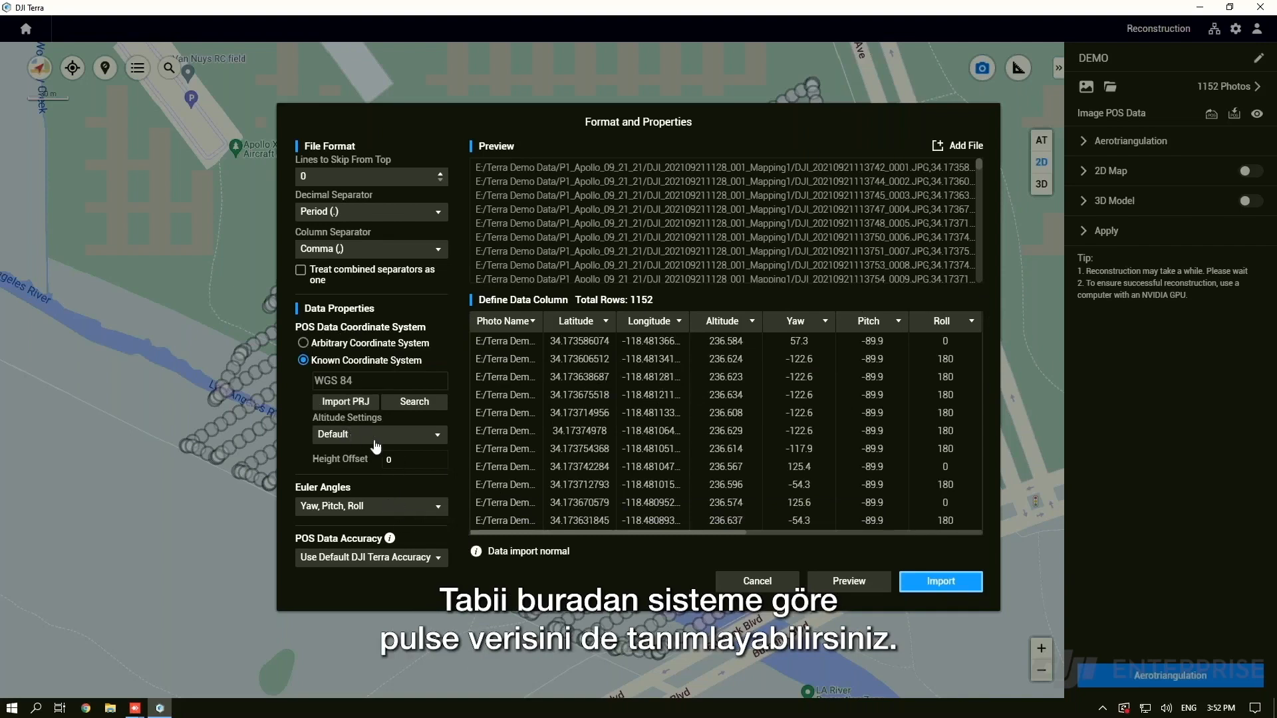
pyautogui.click(764, 585)
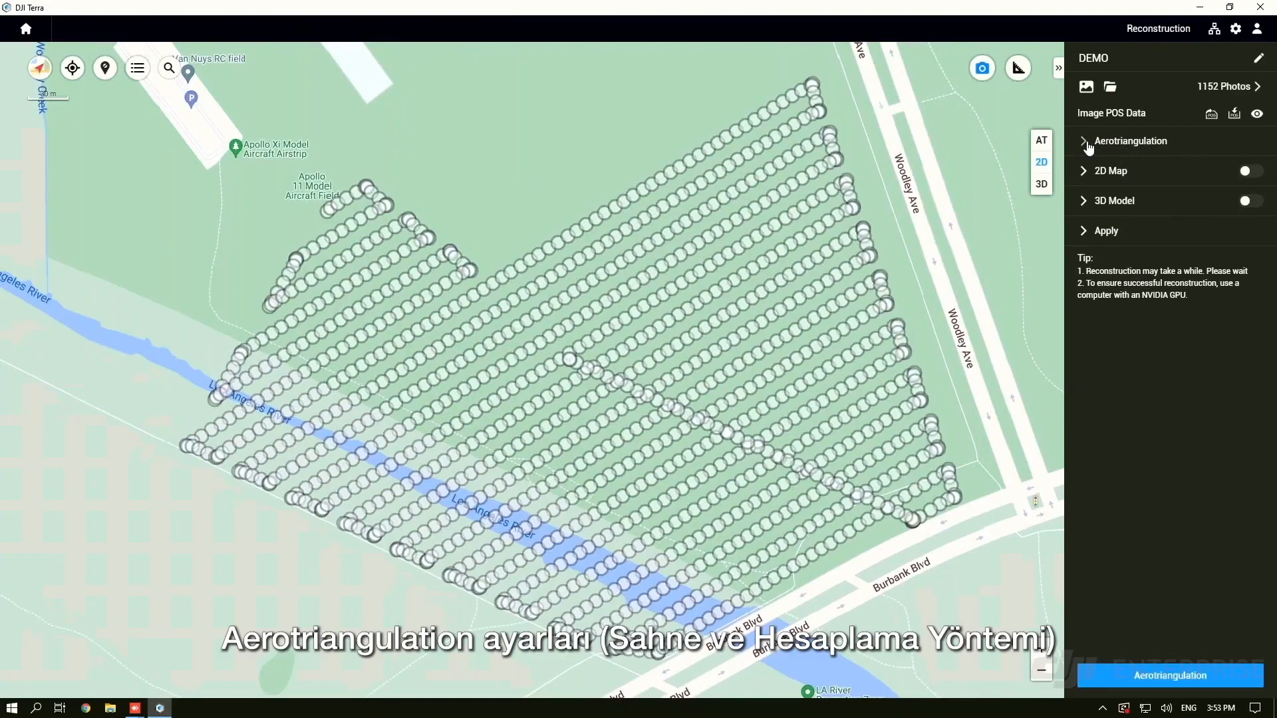
# Expand the Aerotriangulation settings and review the advanced settings and scene options, keeping the scene on Normal
pyautogui.click(1089, 148)
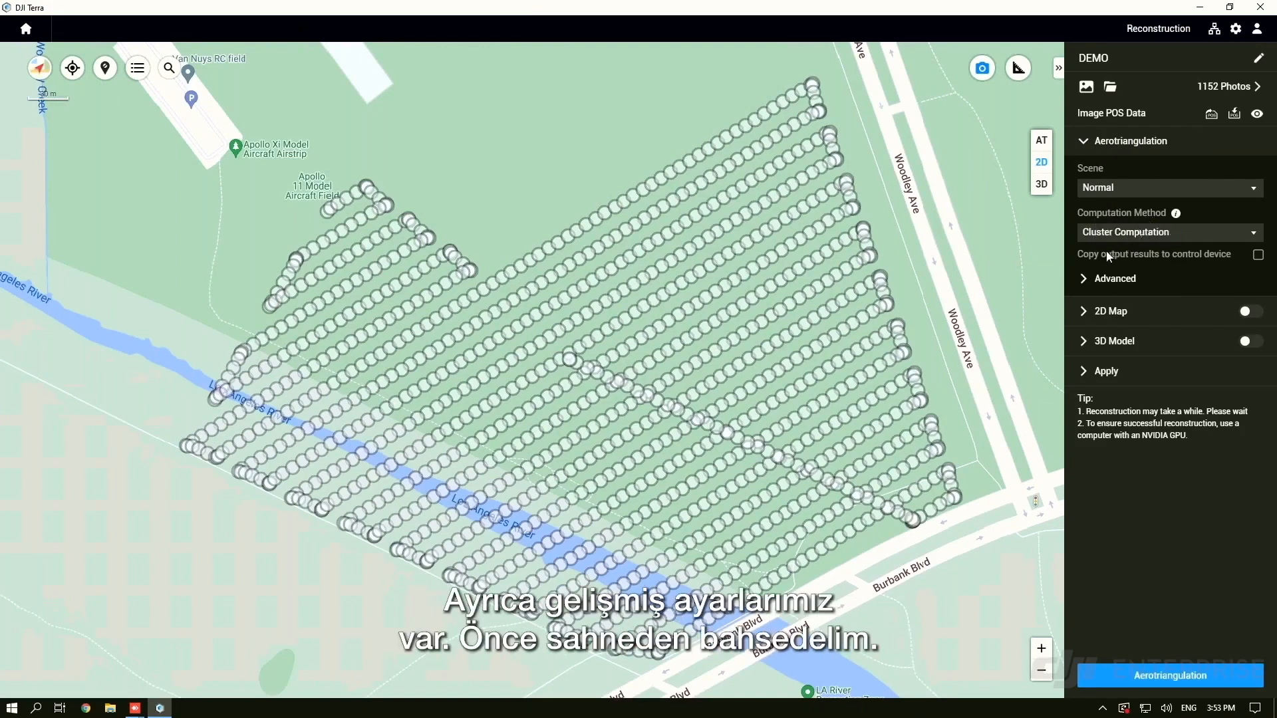
pyautogui.click(1084, 287)
pyautogui.click(1084, 288)
pyautogui.click(1110, 188)
pyautogui.click(1109, 188)
pyautogui.click(1109, 188)
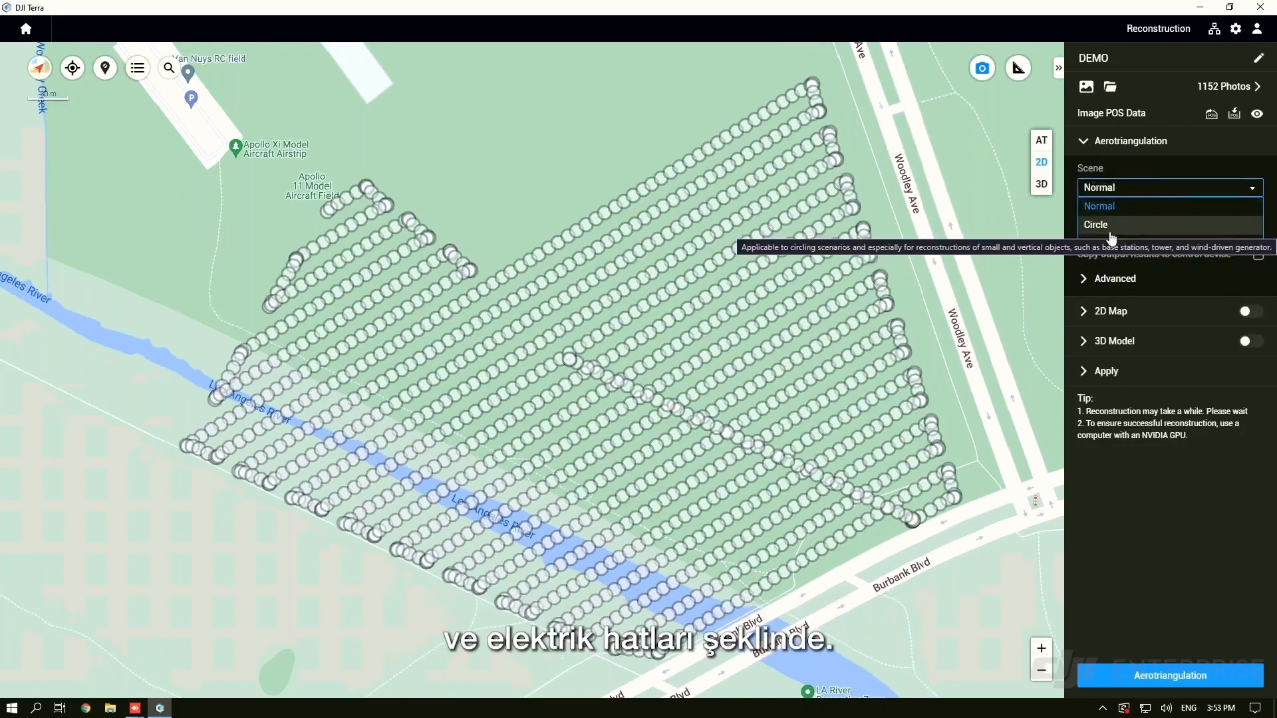
pyautogui.click(1135, 196)
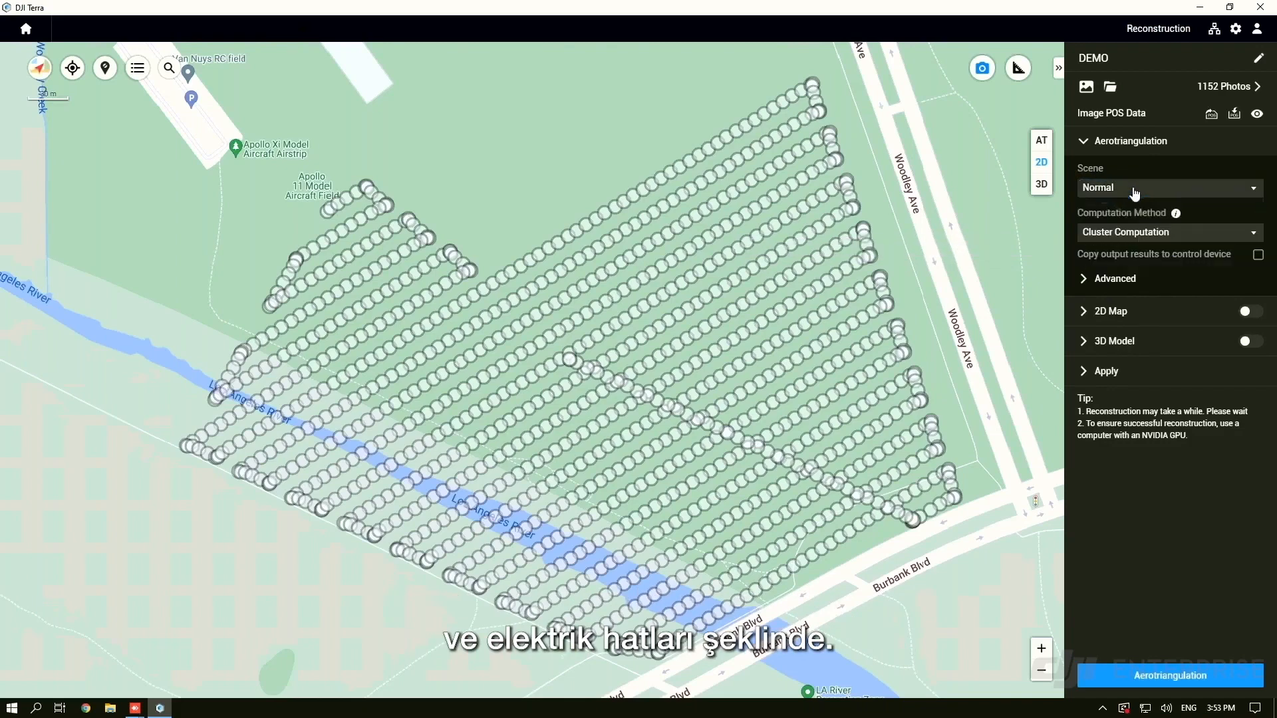
pyautogui.click(1125, 191)
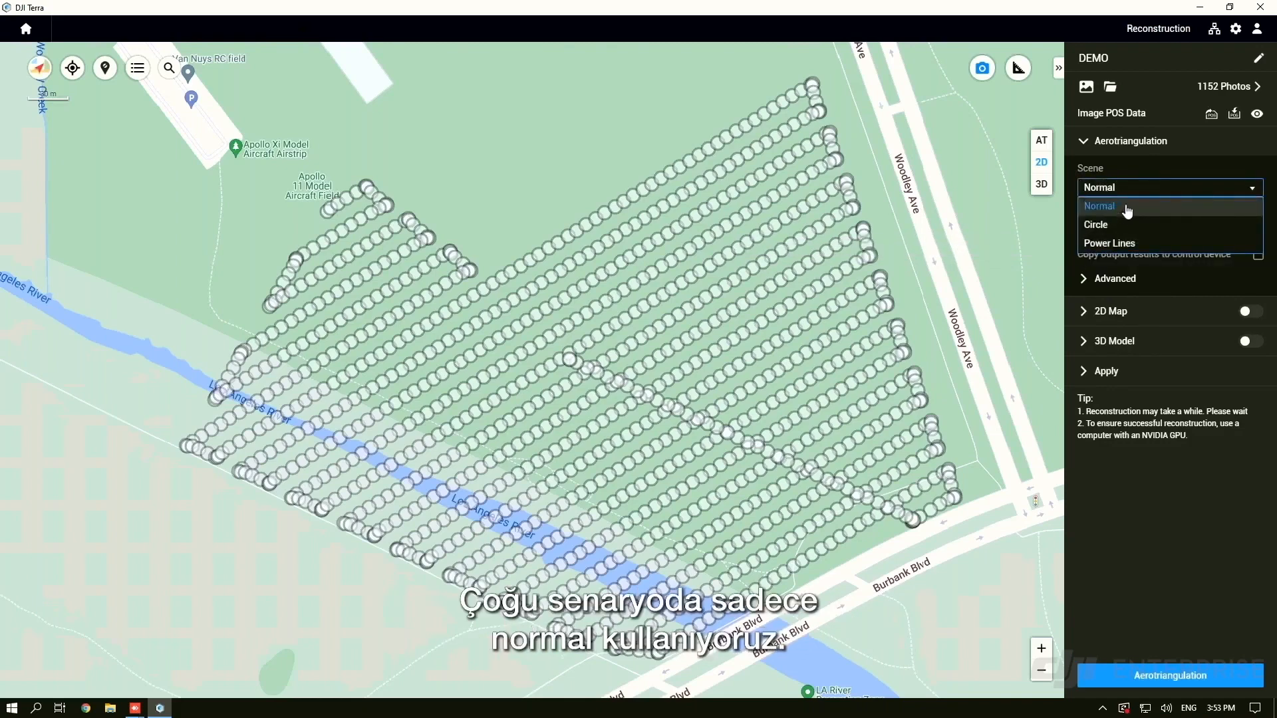
pyautogui.click(1127, 211)
# Switch the aerotriangulation scene to Power Lines and return it to Normal
pyautogui.click(1118, 193)
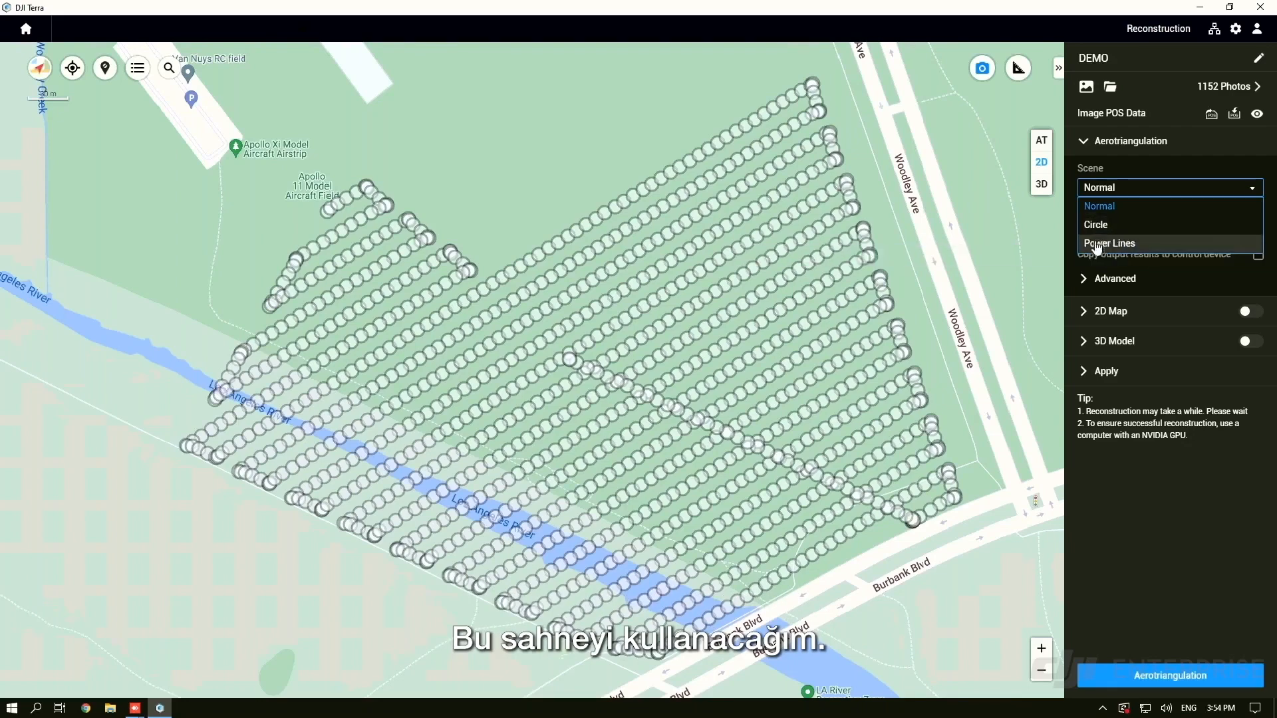
pyautogui.click(1144, 245)
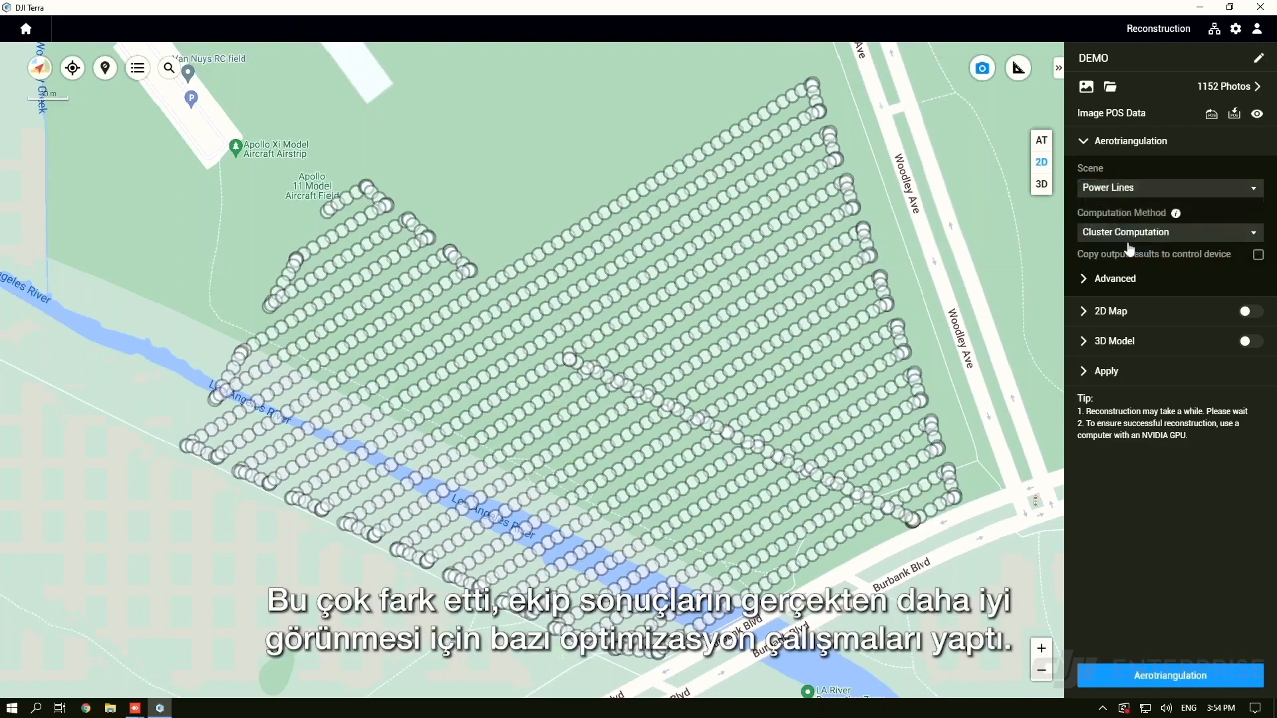
pyautogui.click(1127, 190)
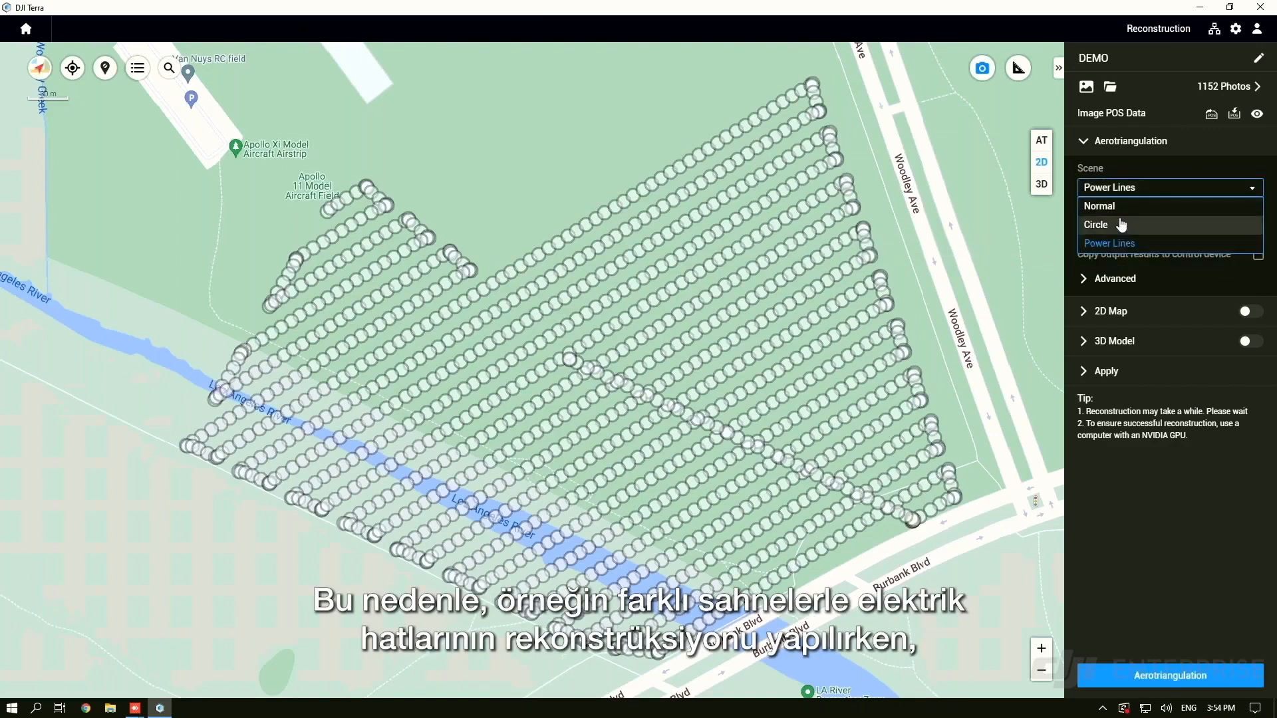
pyautogui.click(1121, 206)
# Switch the aerotriangulation scene to Circle and return it to Power Lines
pyautogui.click(1121, 192)
pyautogui.click(1123, 224)
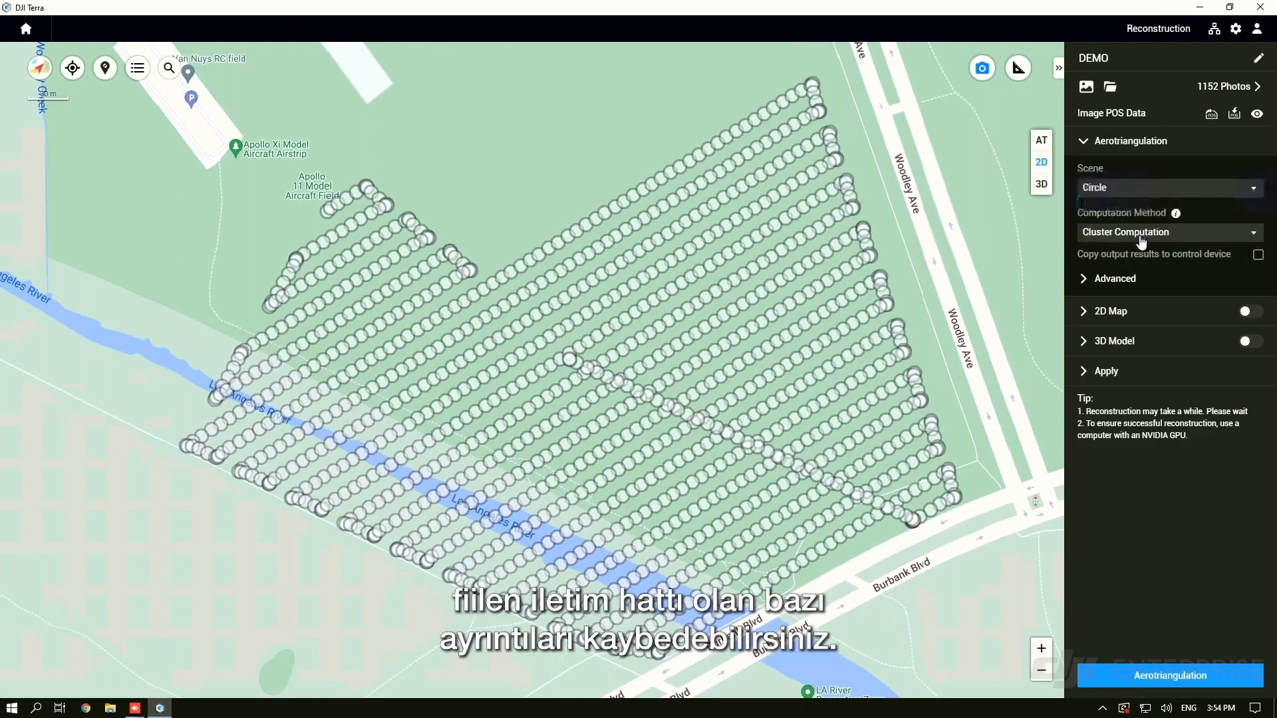
pyautogui.click(1134, 188)
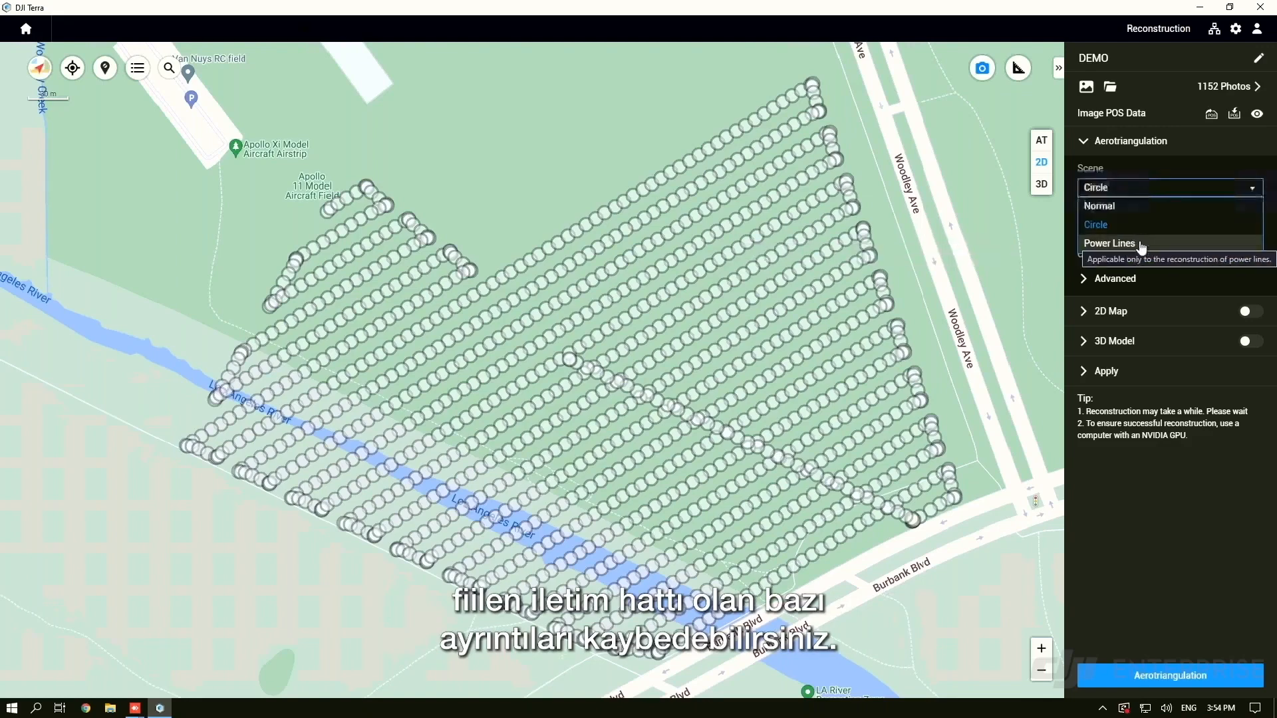
pyautogui.click(1142, 245)
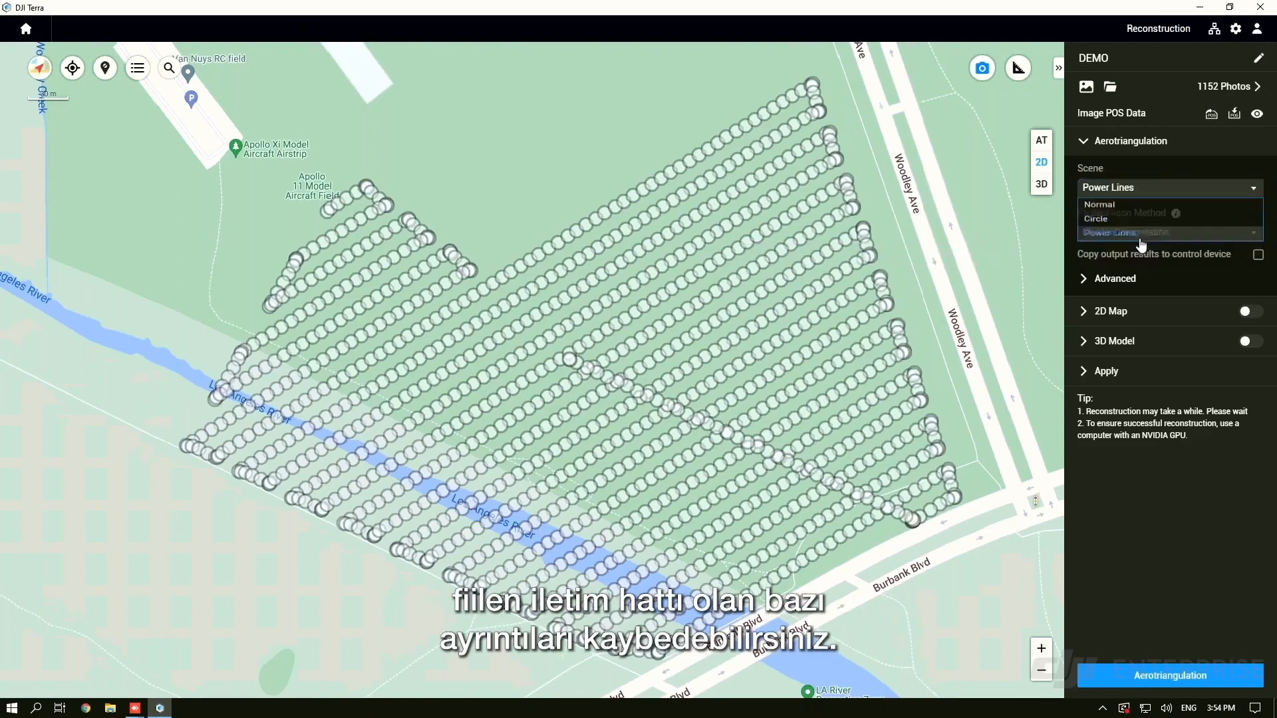
# Set the aerotriangulation scene to Normal
pyautogui.click(1127, 192)
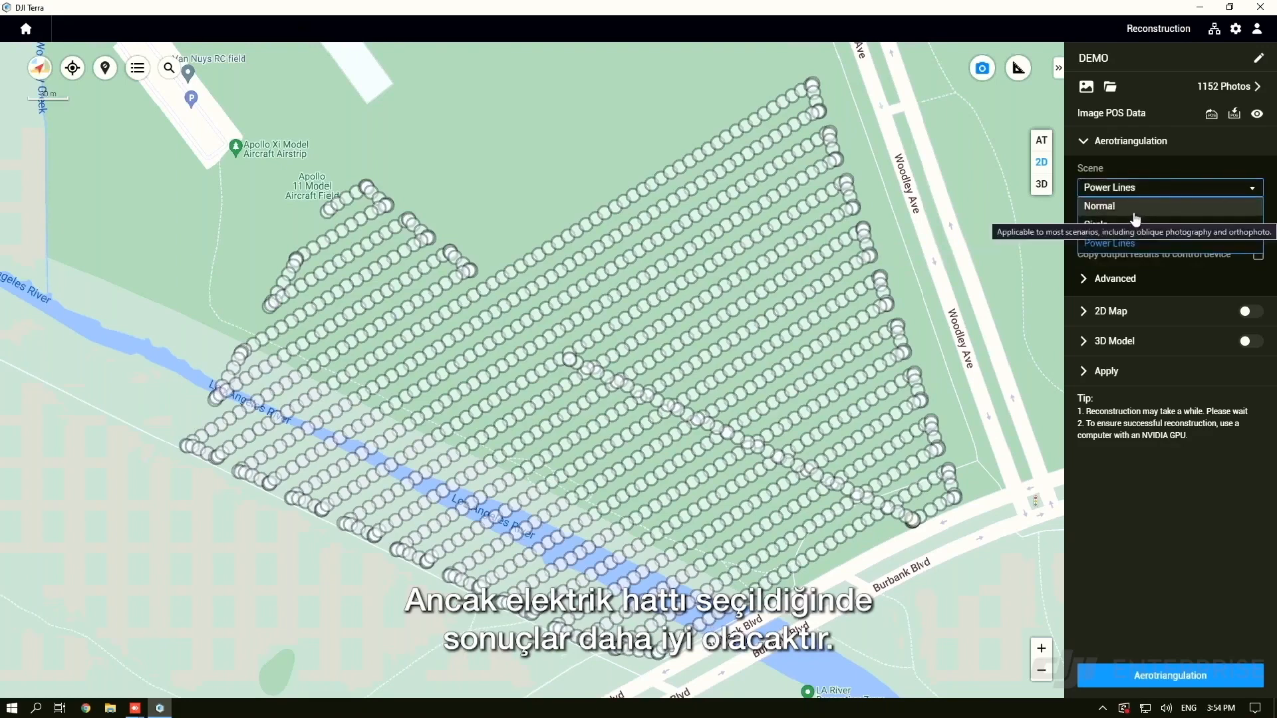
pyautogui.click(1138, 211)
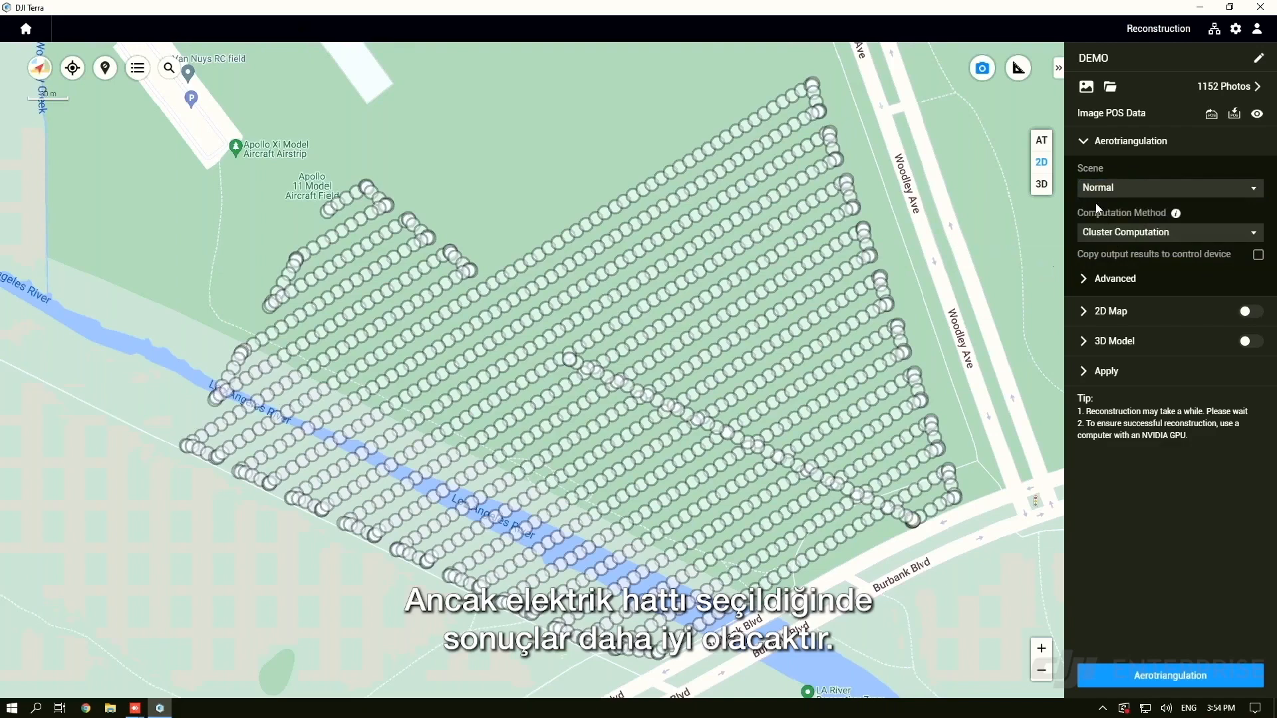
pyautogui.click(1105, 193)
pyautogui.click(1112, 207)
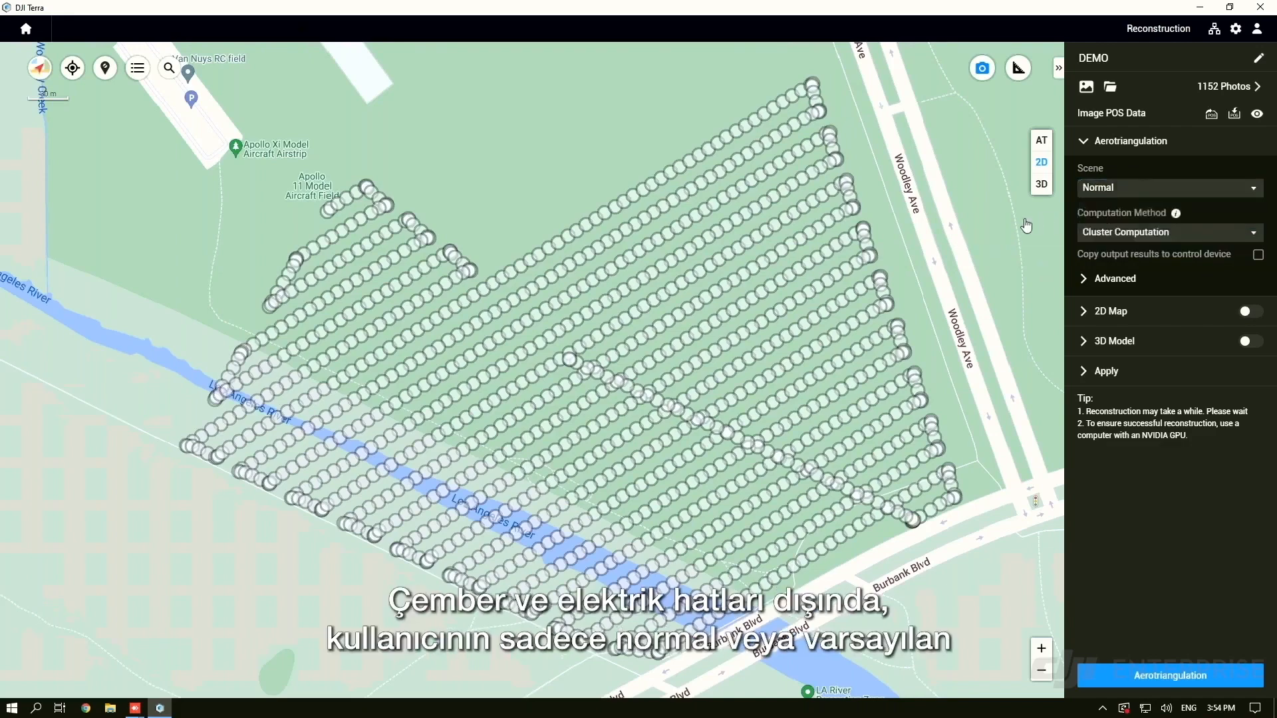
pyautogui.moveTo(904, 287); pyautogui.dragTo(926, 269)
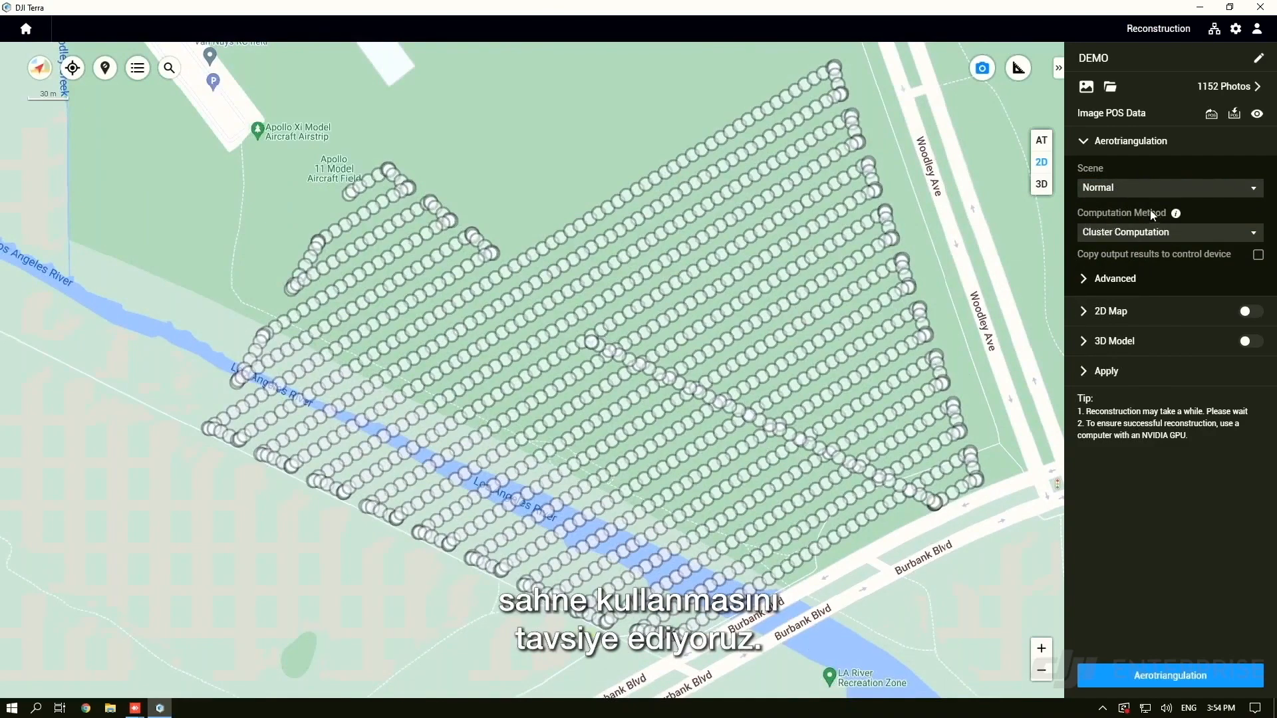
# Set the computation method to Standalone Computation and expand the advanced aerotriangulation settings
pyautogui.click(1128, 234)
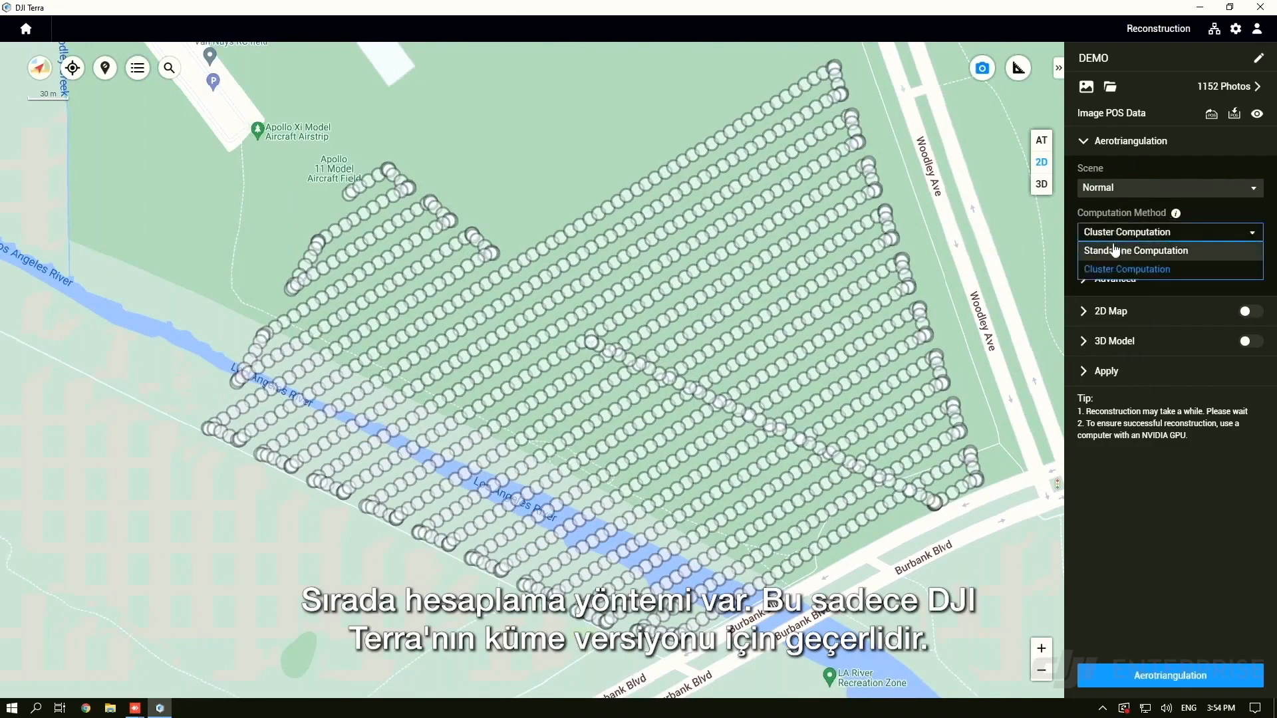
pyautogui.click(1127, 269)
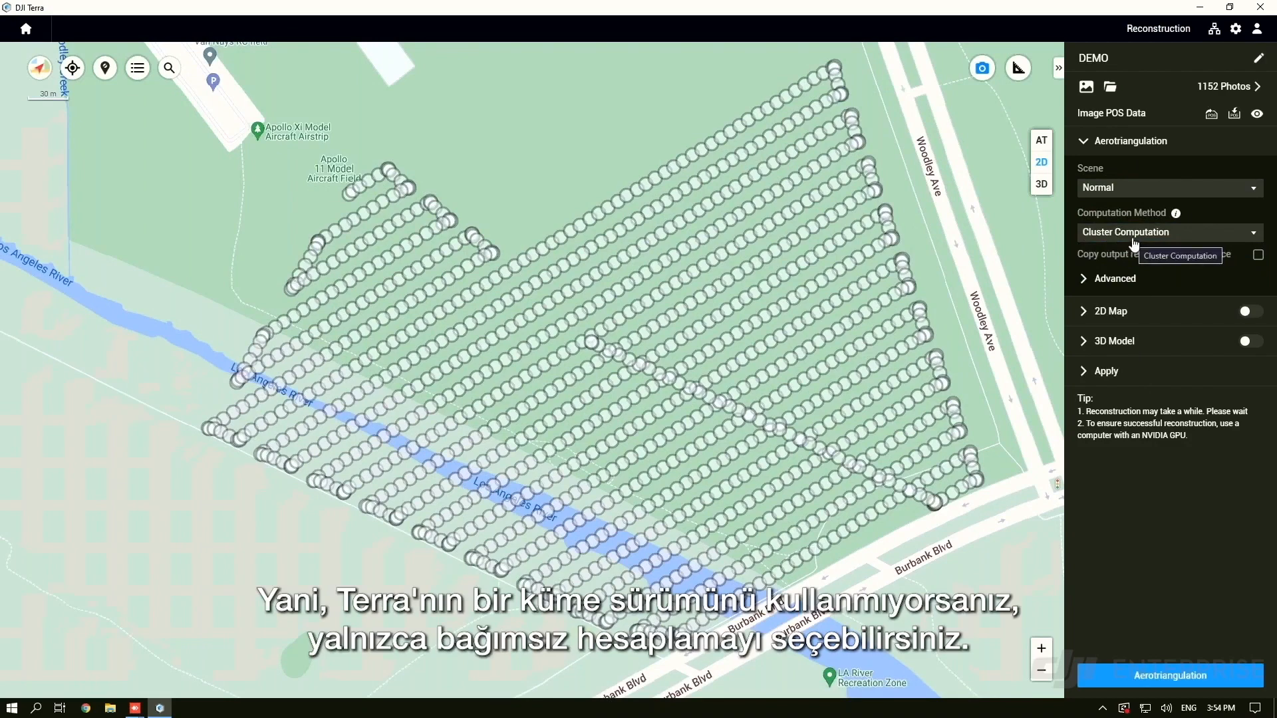
pyautogui.click(1136, 234)
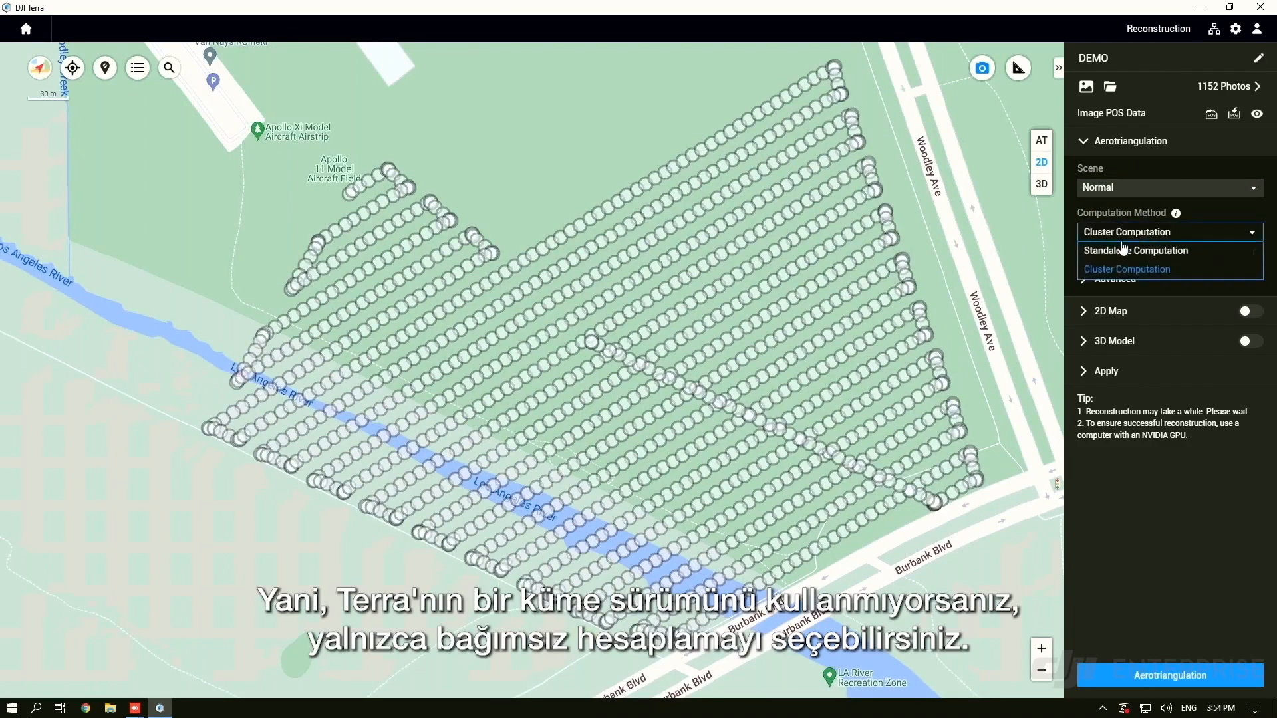
pyautogui.click(1117, 237)
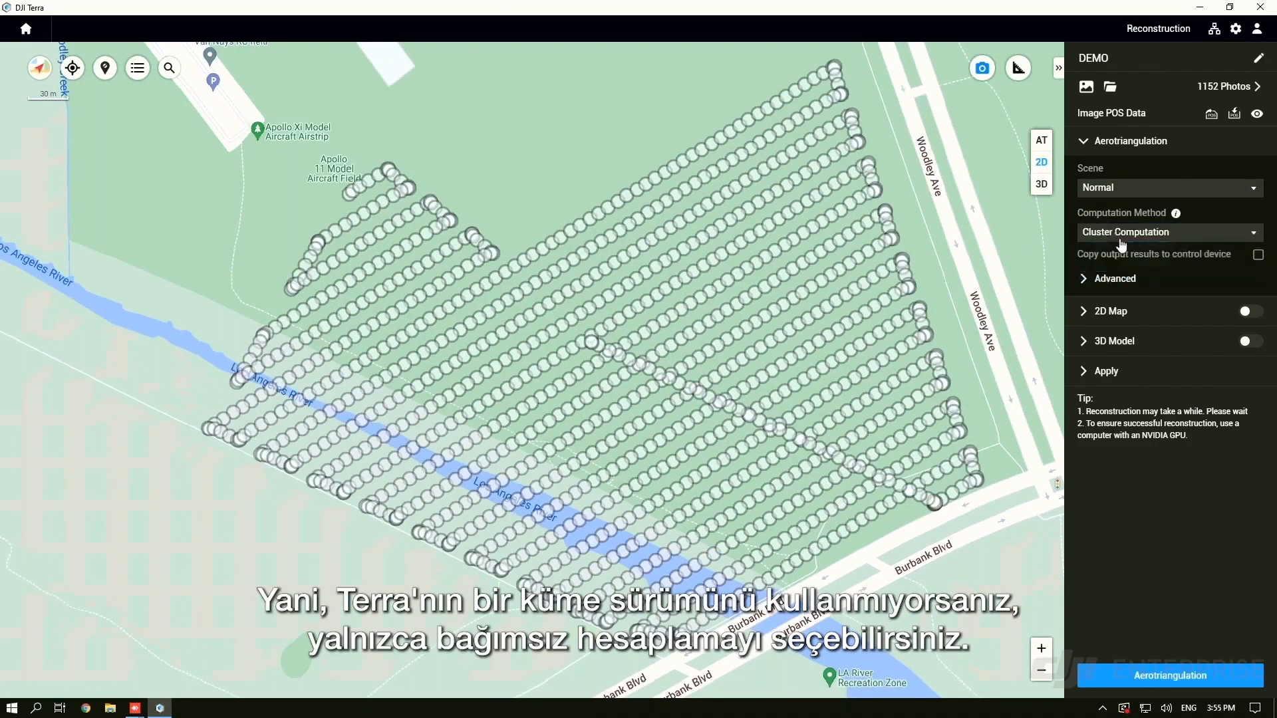
pyautogui.click(1121, 237)
pyautogui.click(1123, 259)
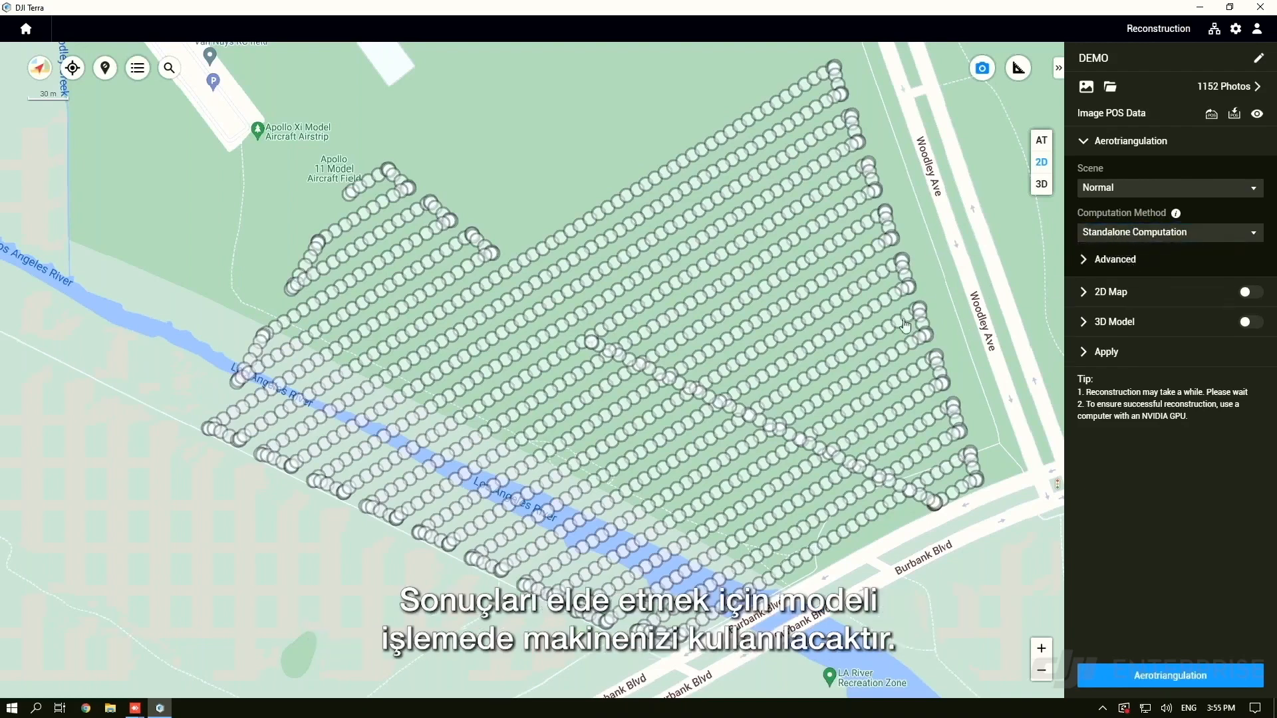
pyautogui.click(1090, 260)
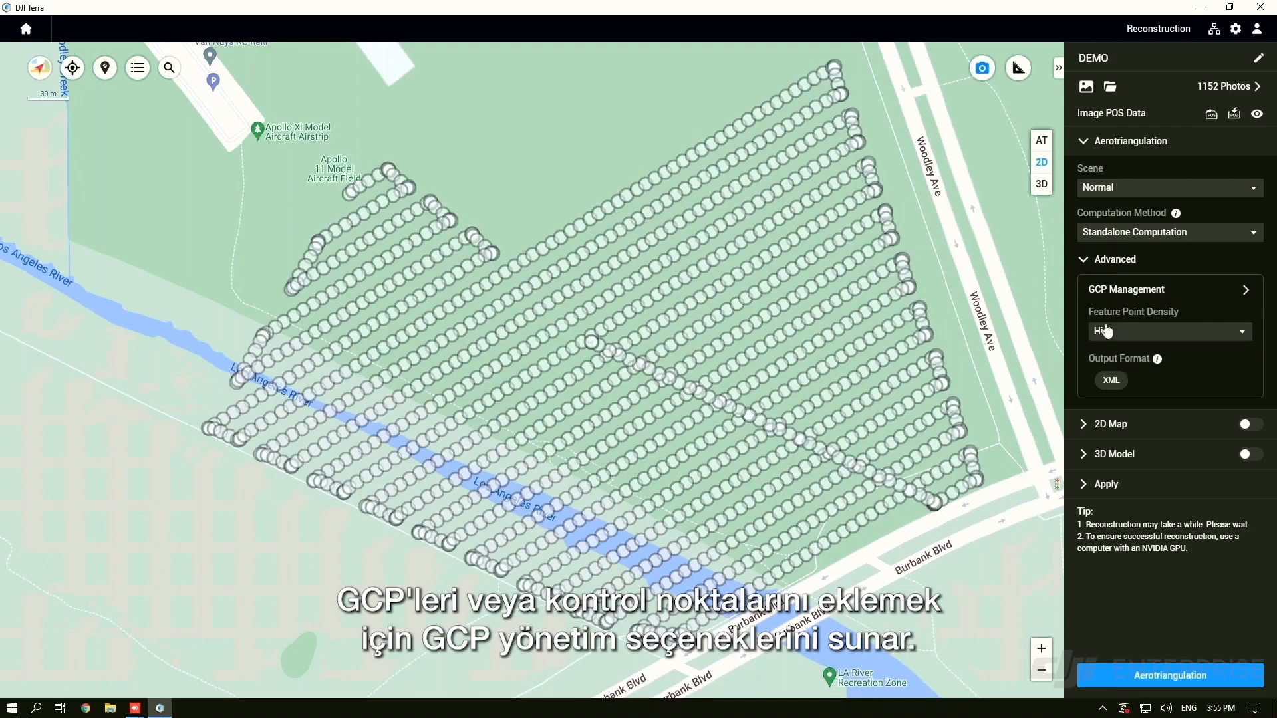
# Try XML as the aerotriangulation output format to view its output coordinate system options, and turn it off again
pyautogui.click(1110, 384)
pyautogui.click(1117, 383)
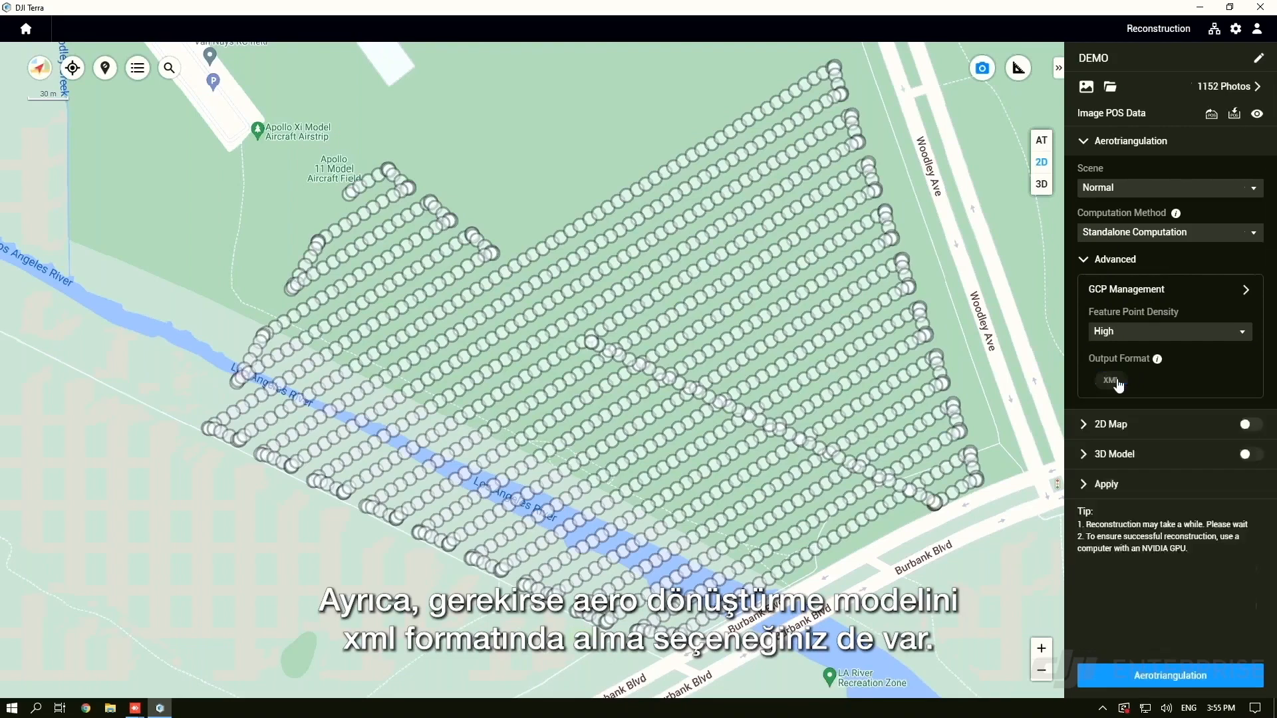
pyautogui.click(1111, 384)
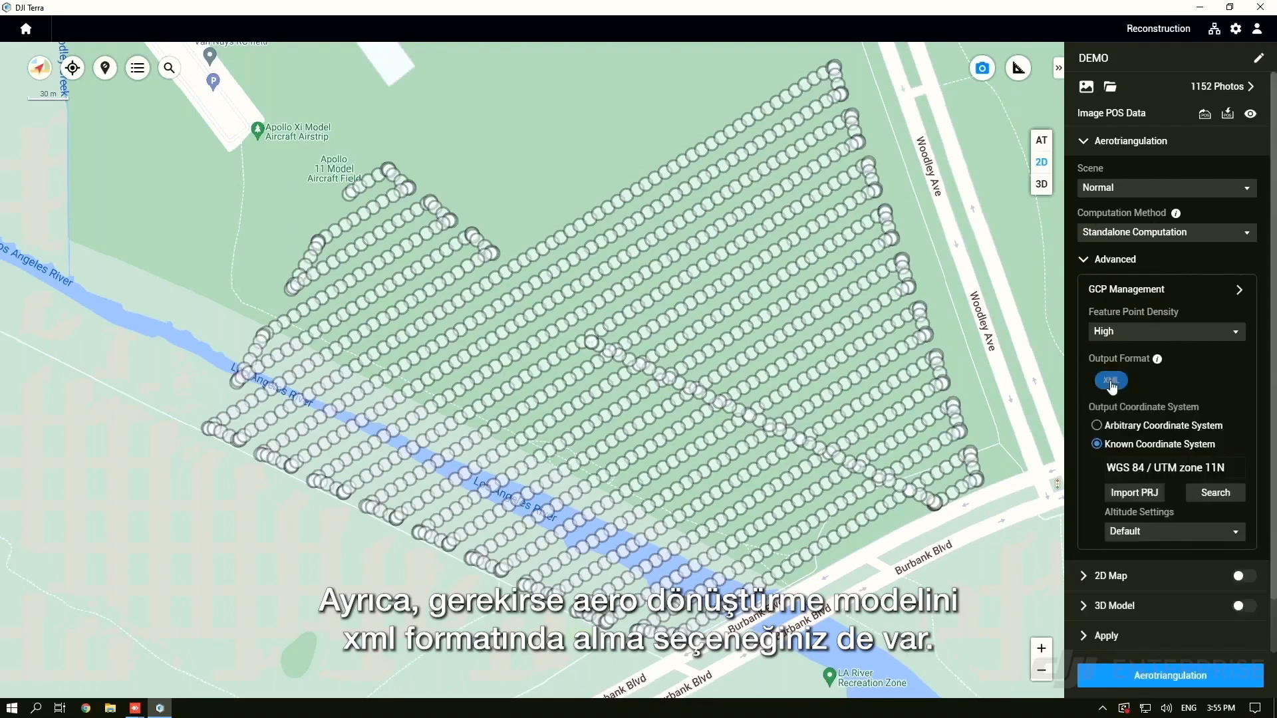
pyautogui.click(1112, 385)
pyautogui.click(1113, 384)
pyautogui.click(1113, 387)
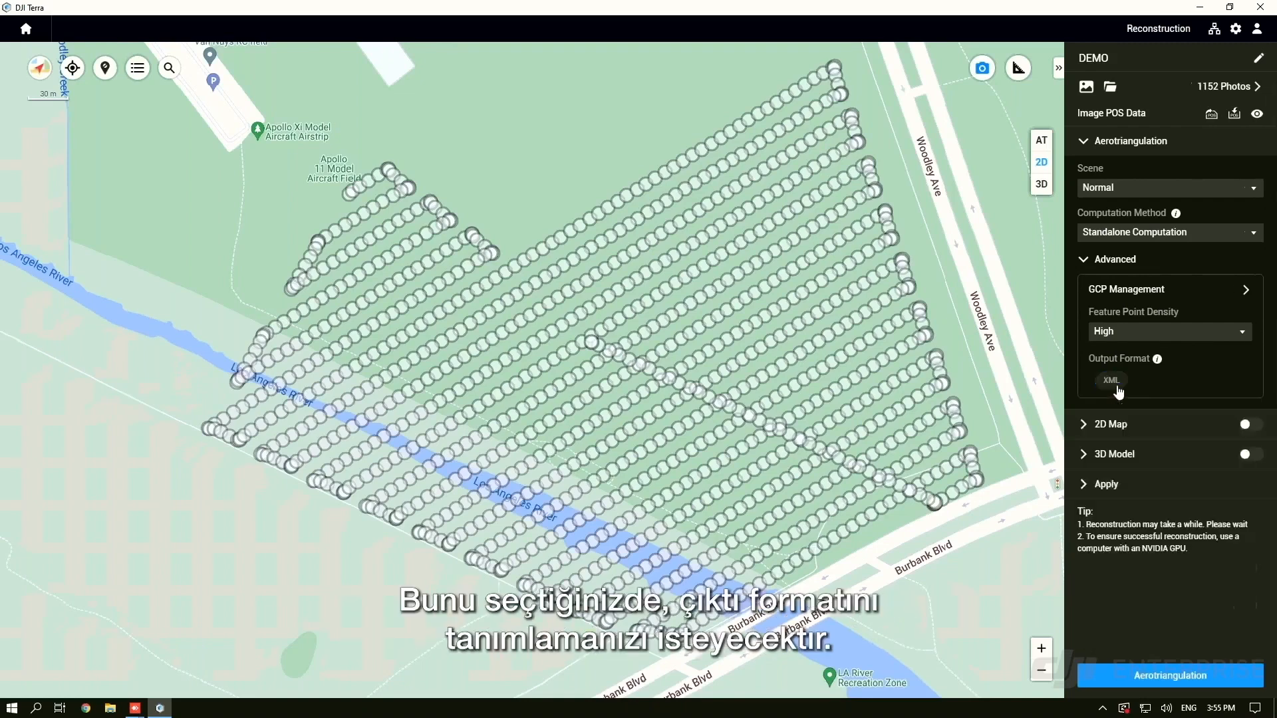
pyautogui.click(1114, 386)
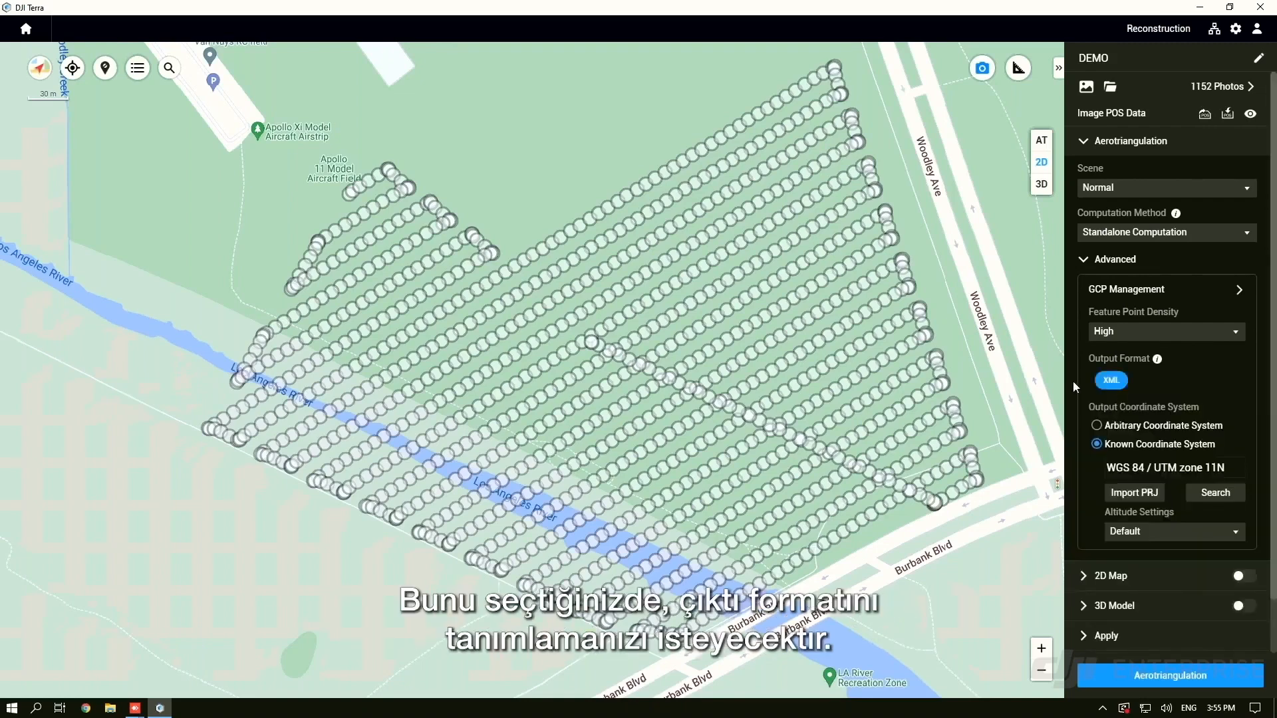
pyautogui.click(1115, 385)
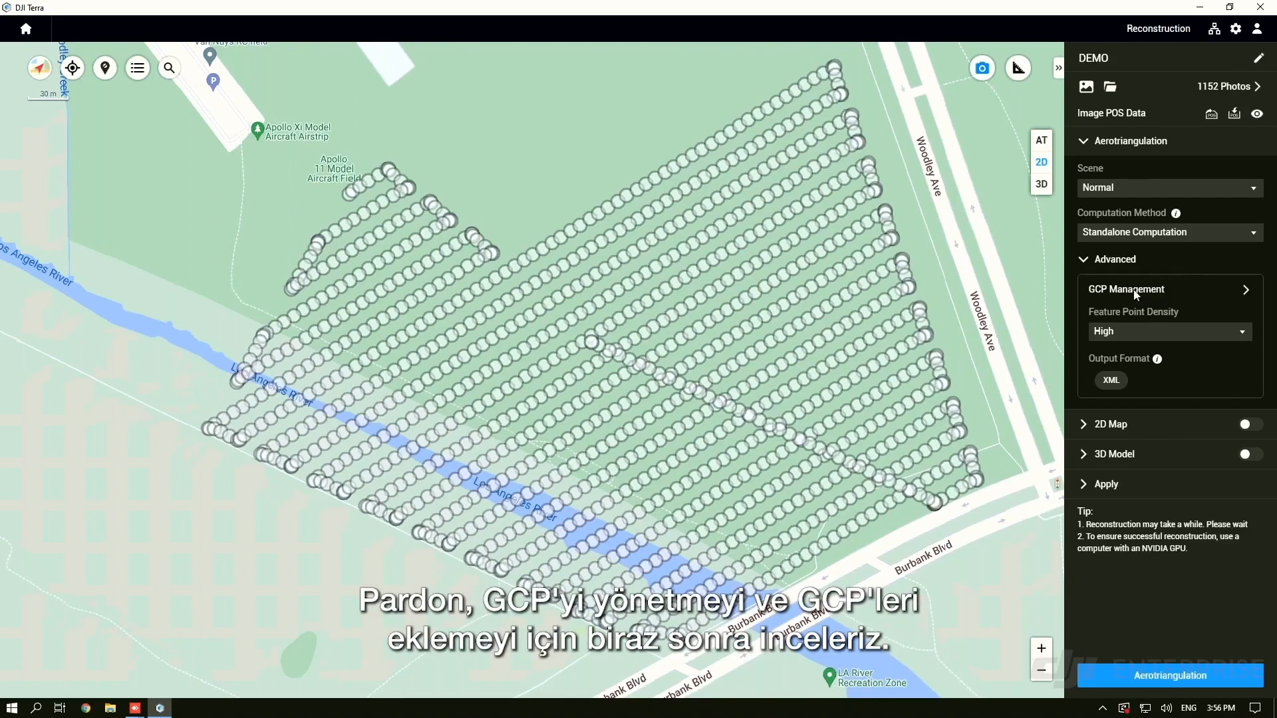
# Compare the High and Low options for the feature point density, including their descriptions
pyautogui.click(1124, 333)
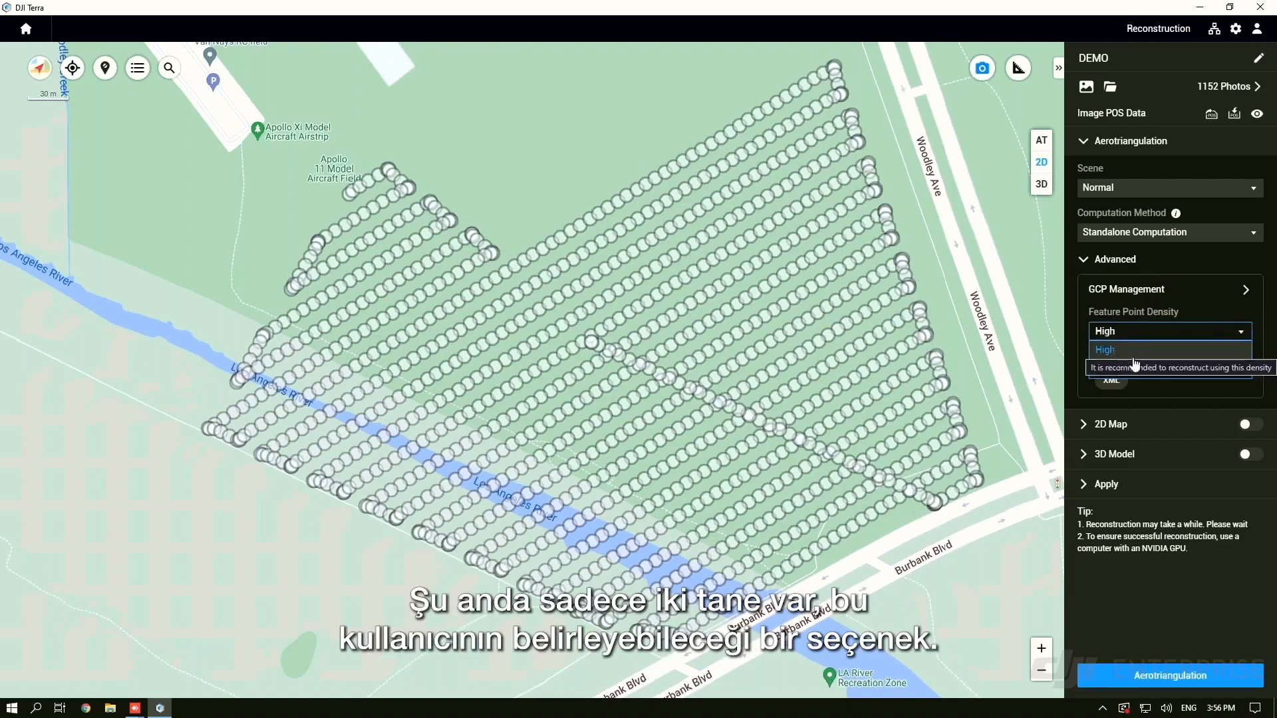
pyautogui.click(1138, 333)
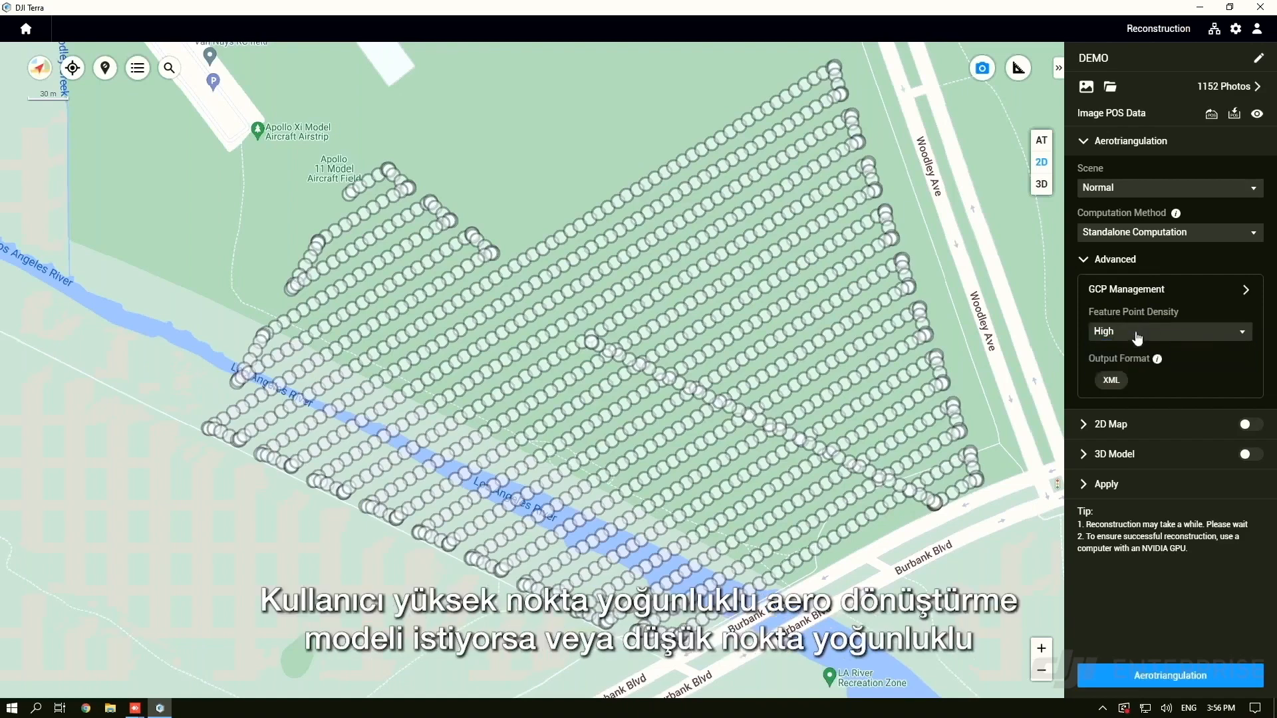
pyautogui.click(1137, 335)
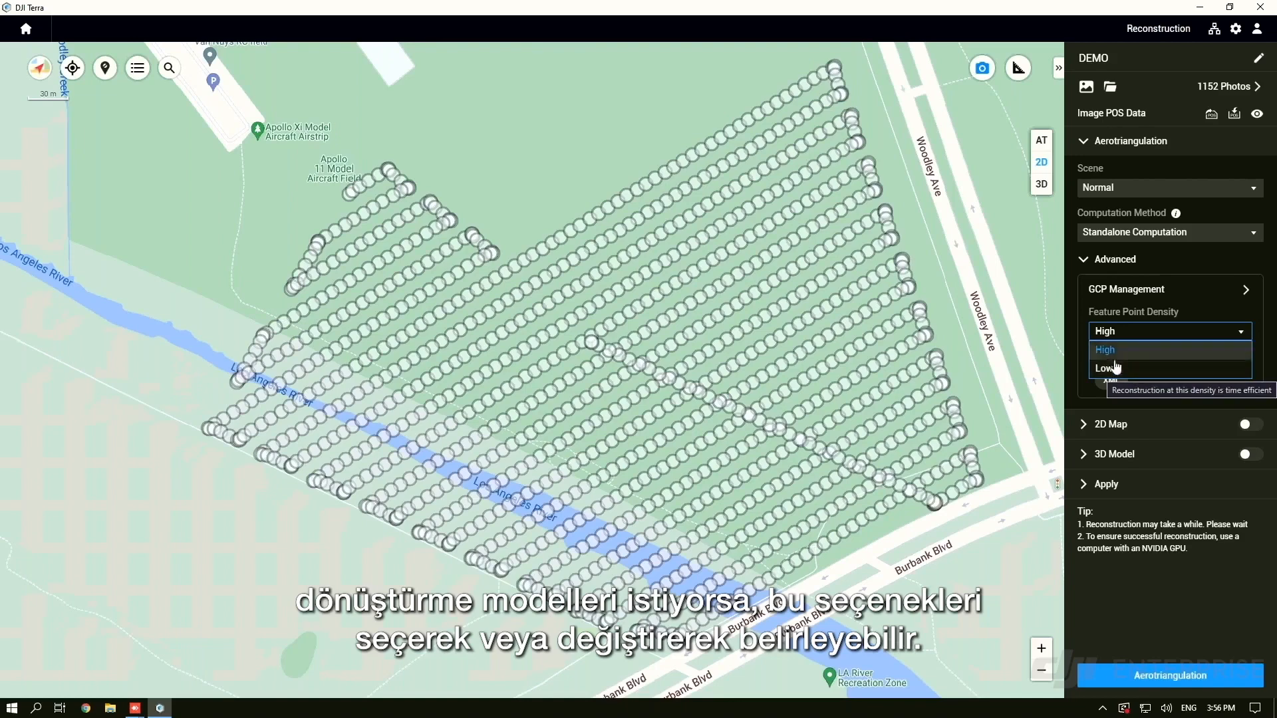
pyautogui.click(1134, 338)
pyautogui.click(1137, 336)
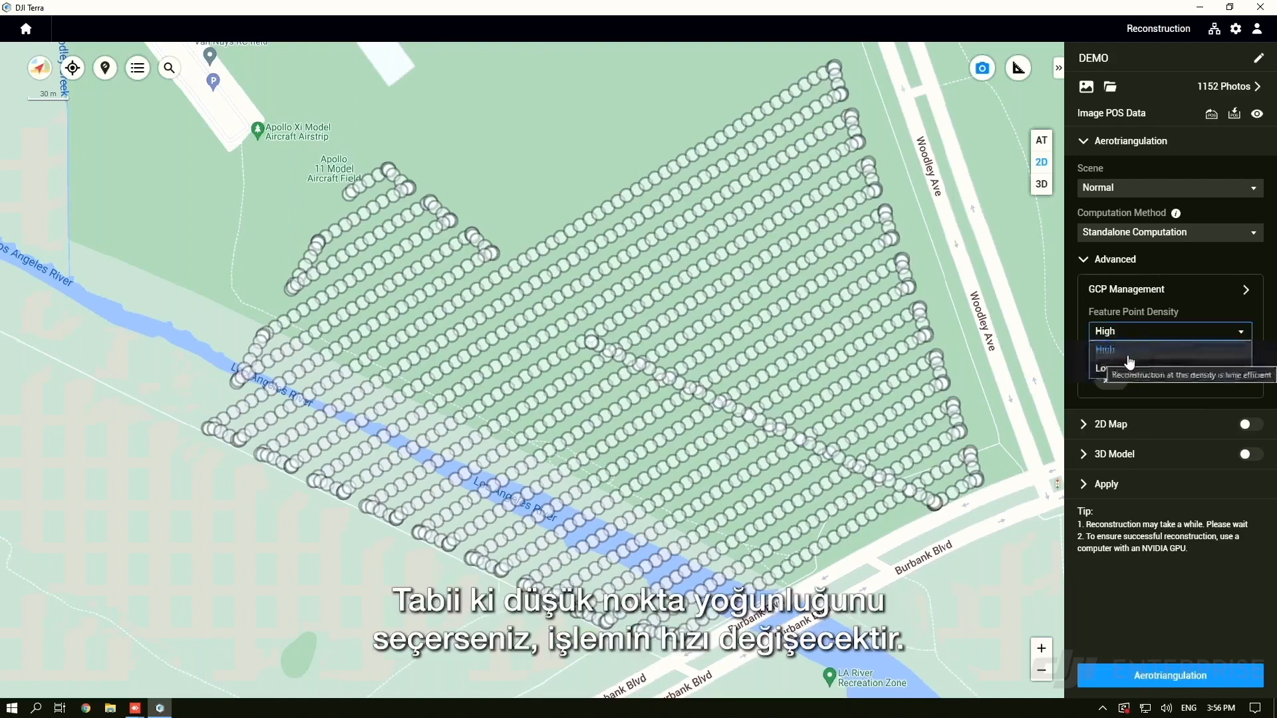
# Switch the feature point density to Low and return it to High
pyautogui.click(1125, 338)
pyautogui.click(1124, 338)
pyautogui.click(1128, 366)
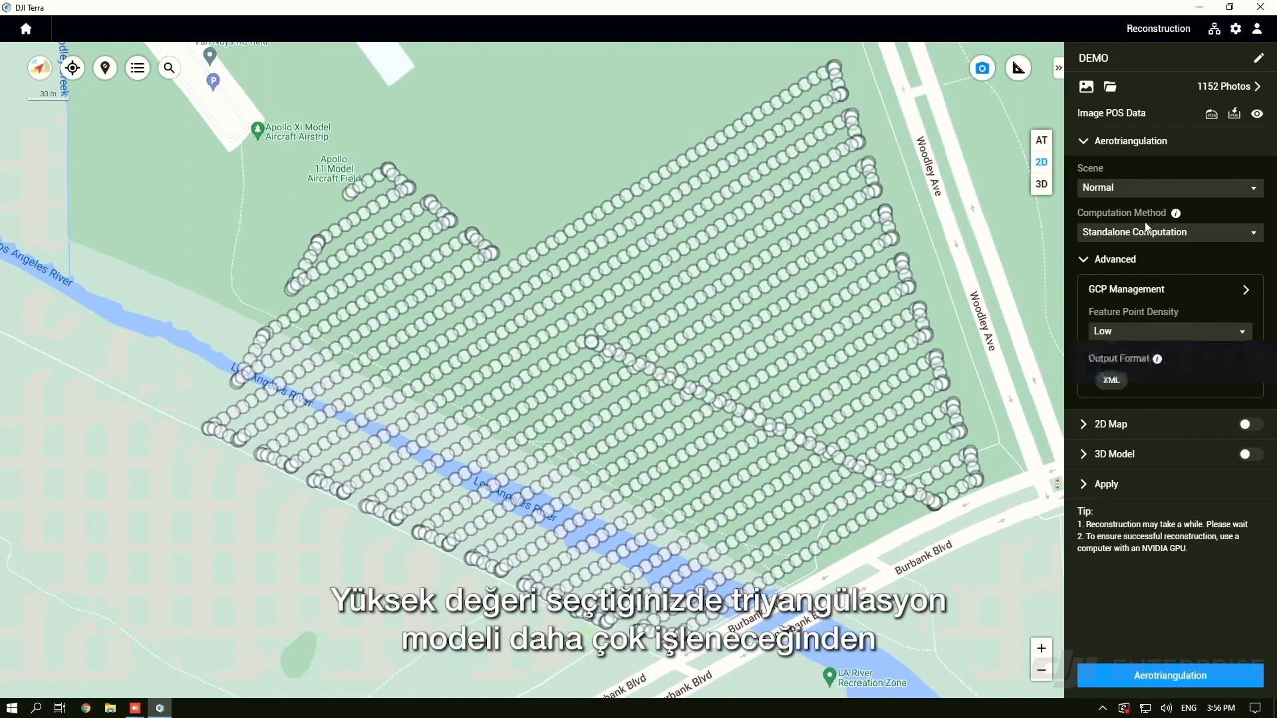
pyautogui.click(1124, 336)
pyautogui.click(1119, 348)
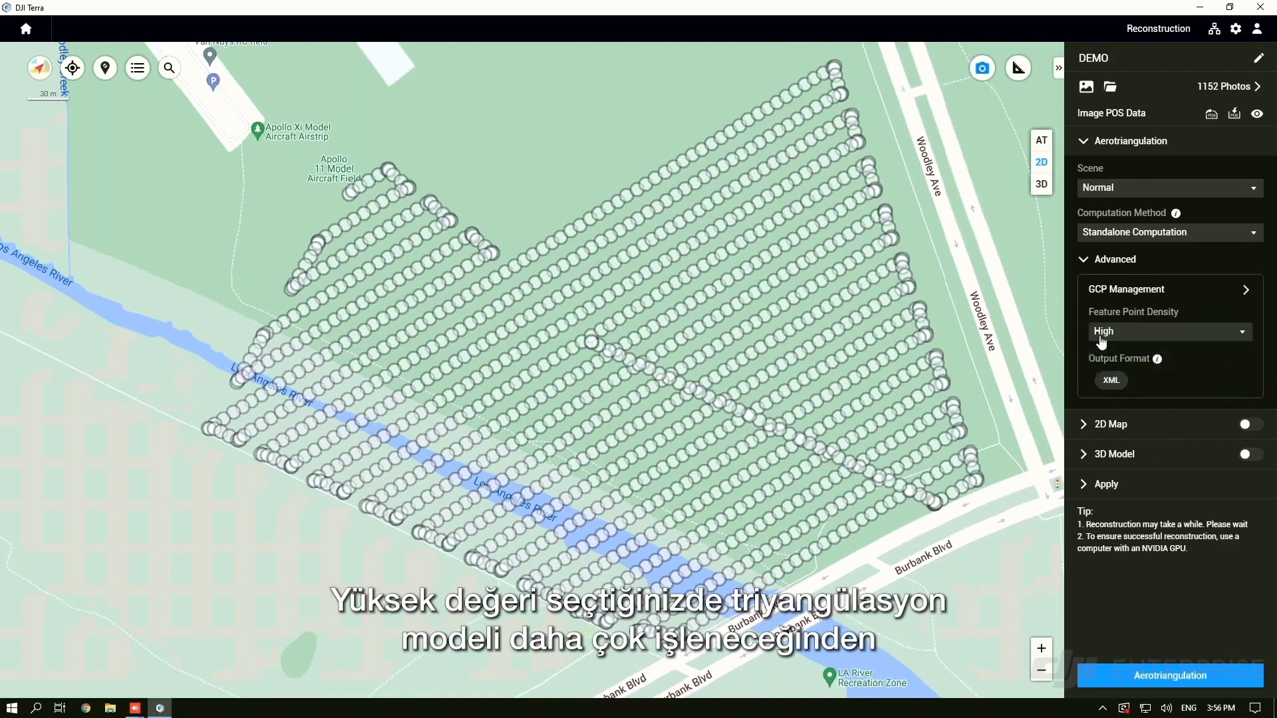
# Review the feature point density choices once more, keeping High selected
pyautogui.click(1160, 333)
pyautogui.click(1139, 349)
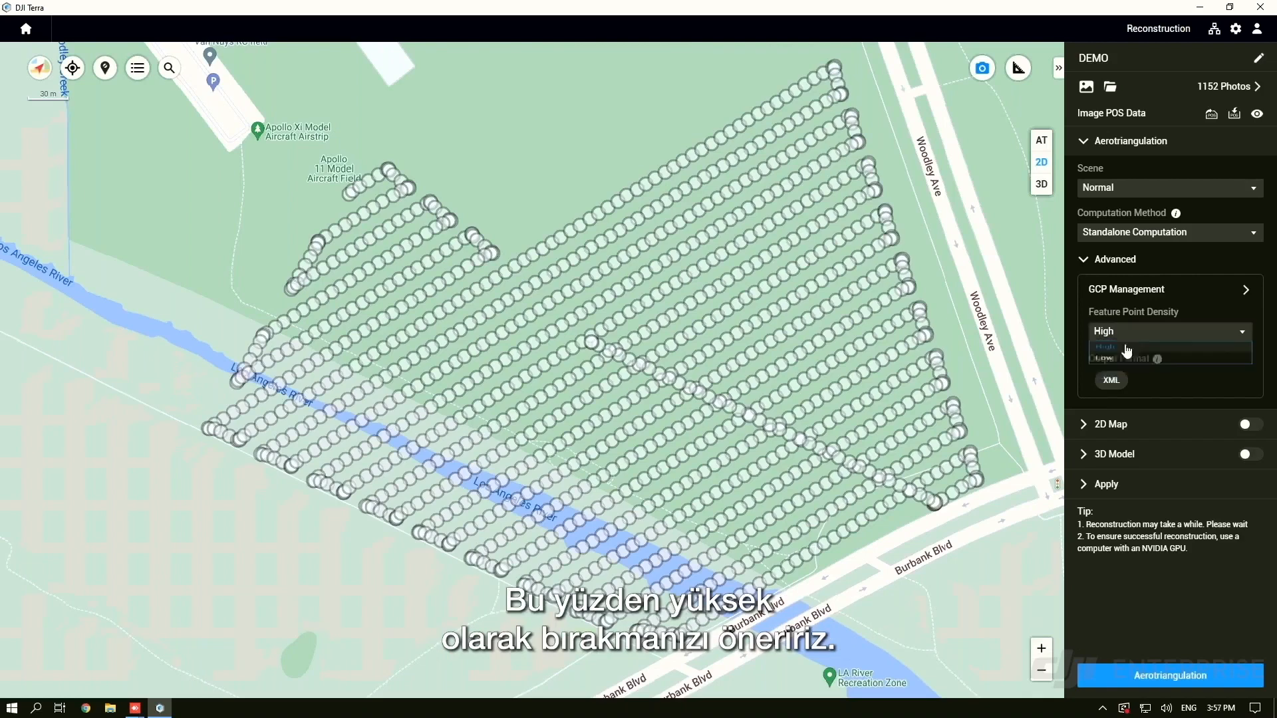
pyautogui.click(1112, 338)
pyautogui.click(1111, 353)
pyautogui.click(1122, 336)
pyautogui.click(1120, 336)
pyautogui.click(1120, 336)
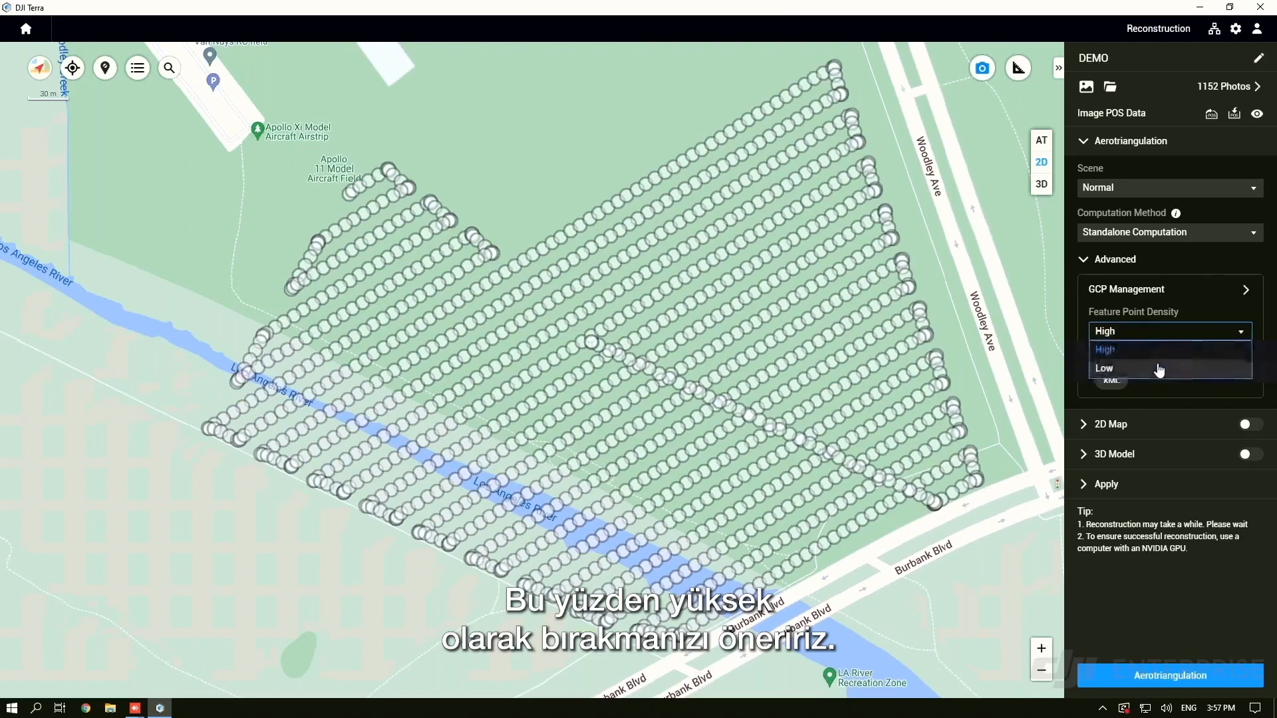
pyautogui.click(1136, 337)
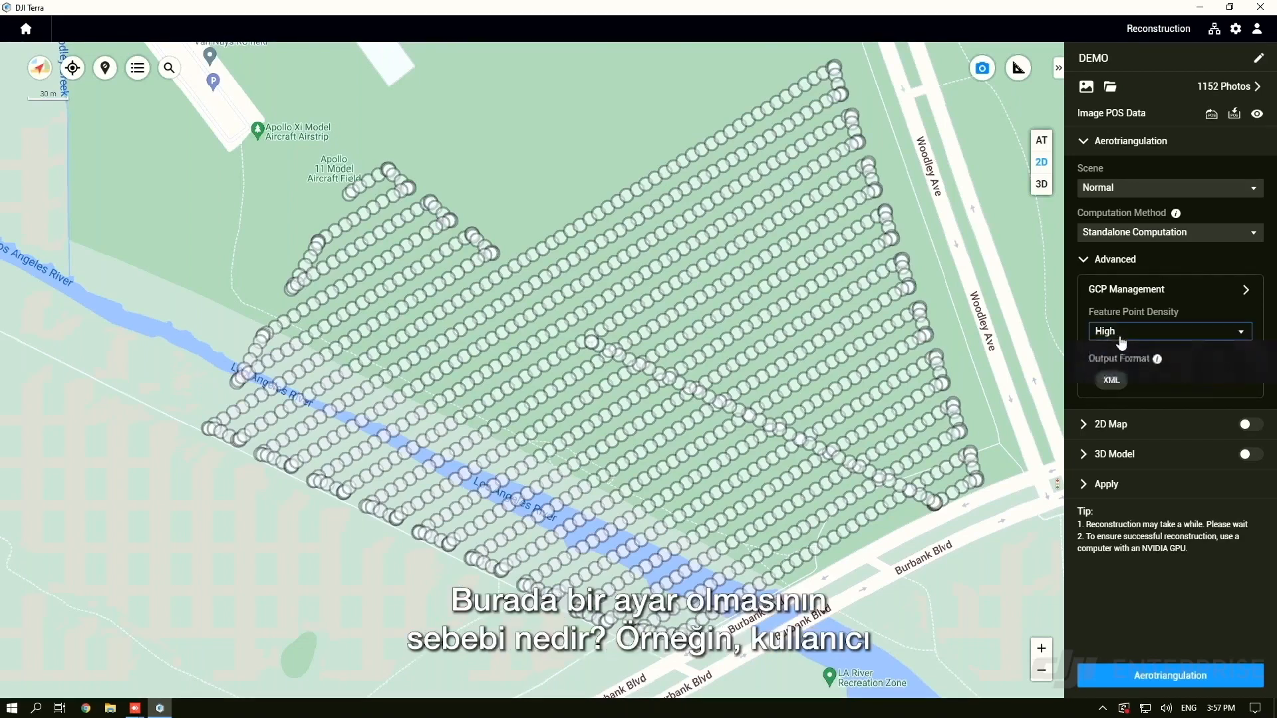
pyautogui.click(1122, 338)
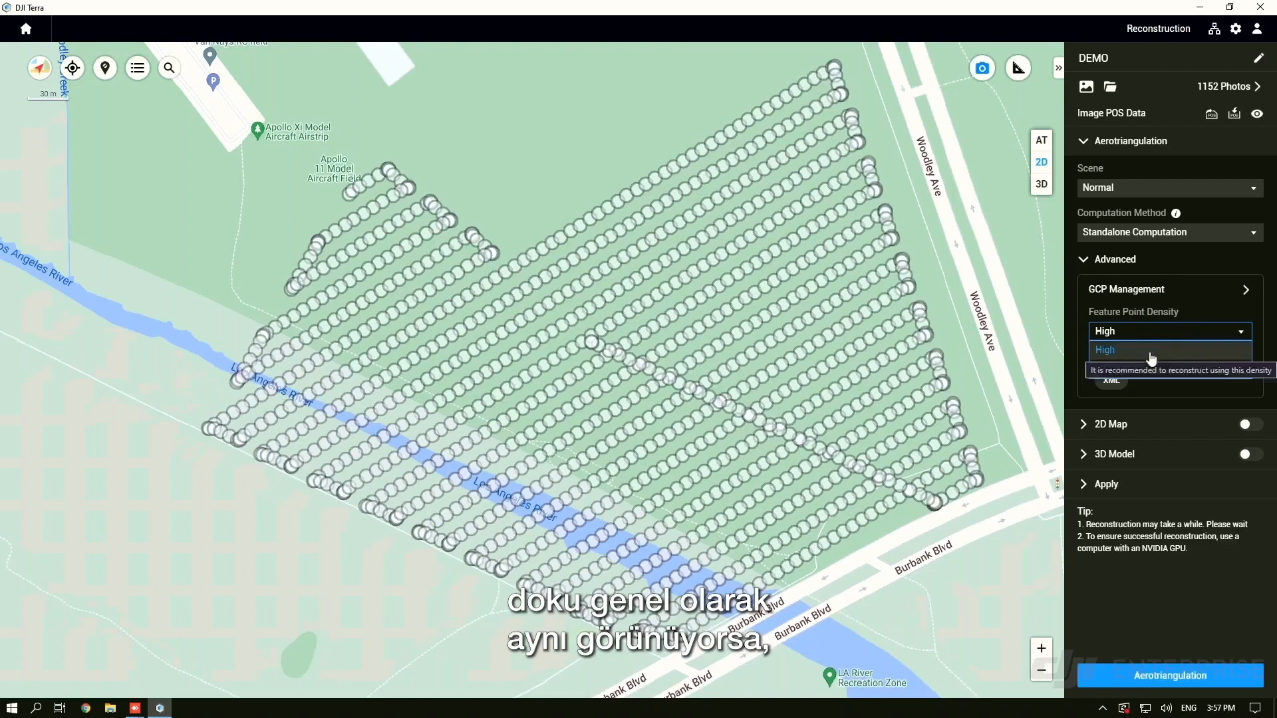
pyautogui.click(1118, 333)
pyautogui.click(1128, 336)
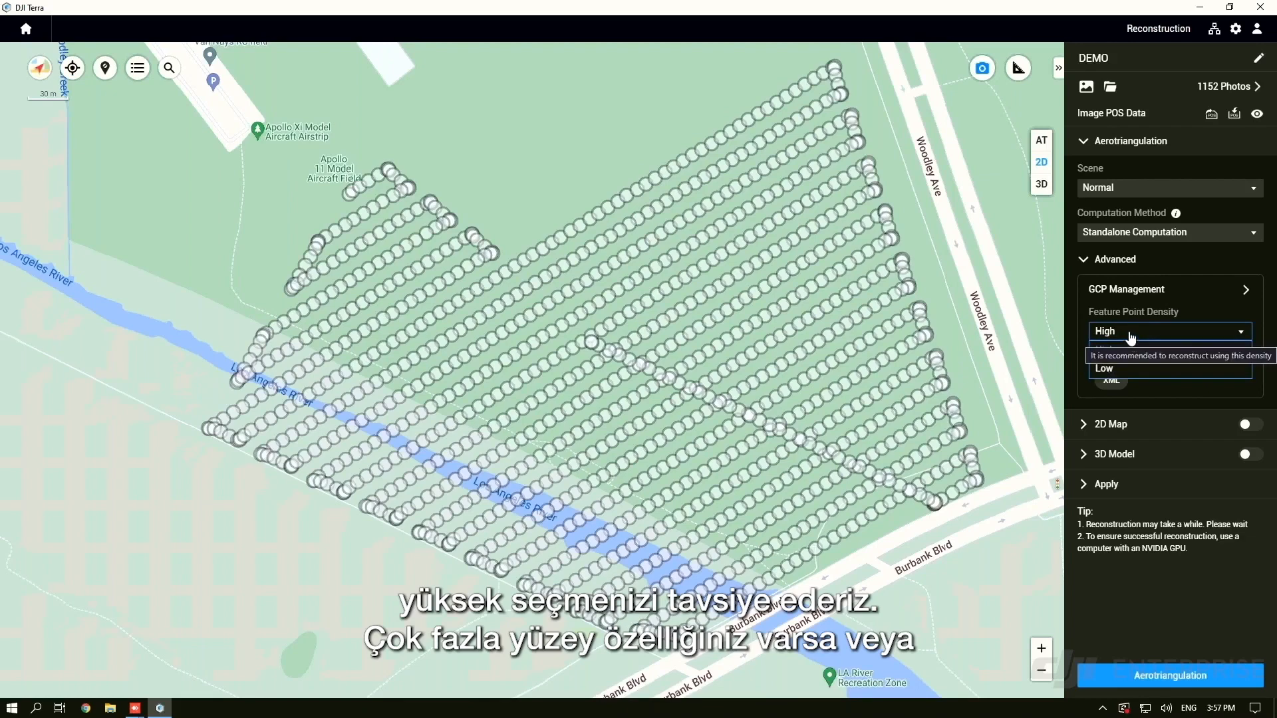
pyautogui.click(1130, 337)
pyautogui.click(1130, 338)
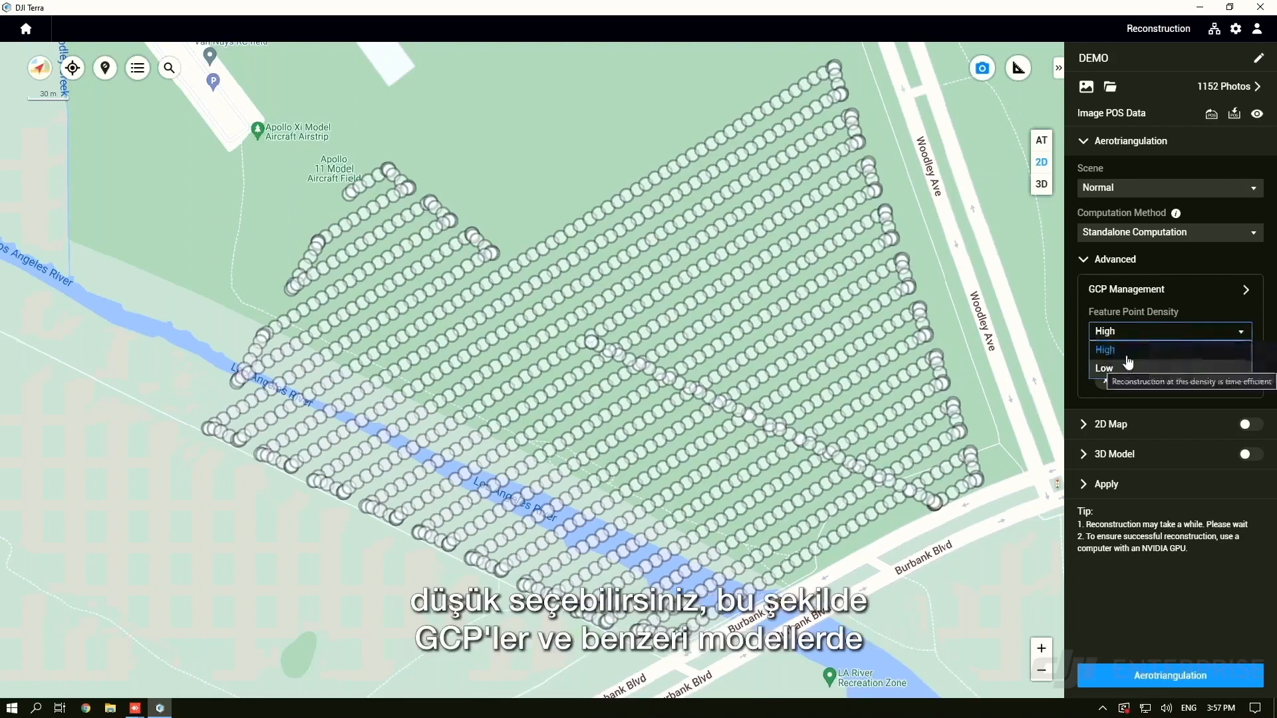
pyautogui.click(1161, 332)
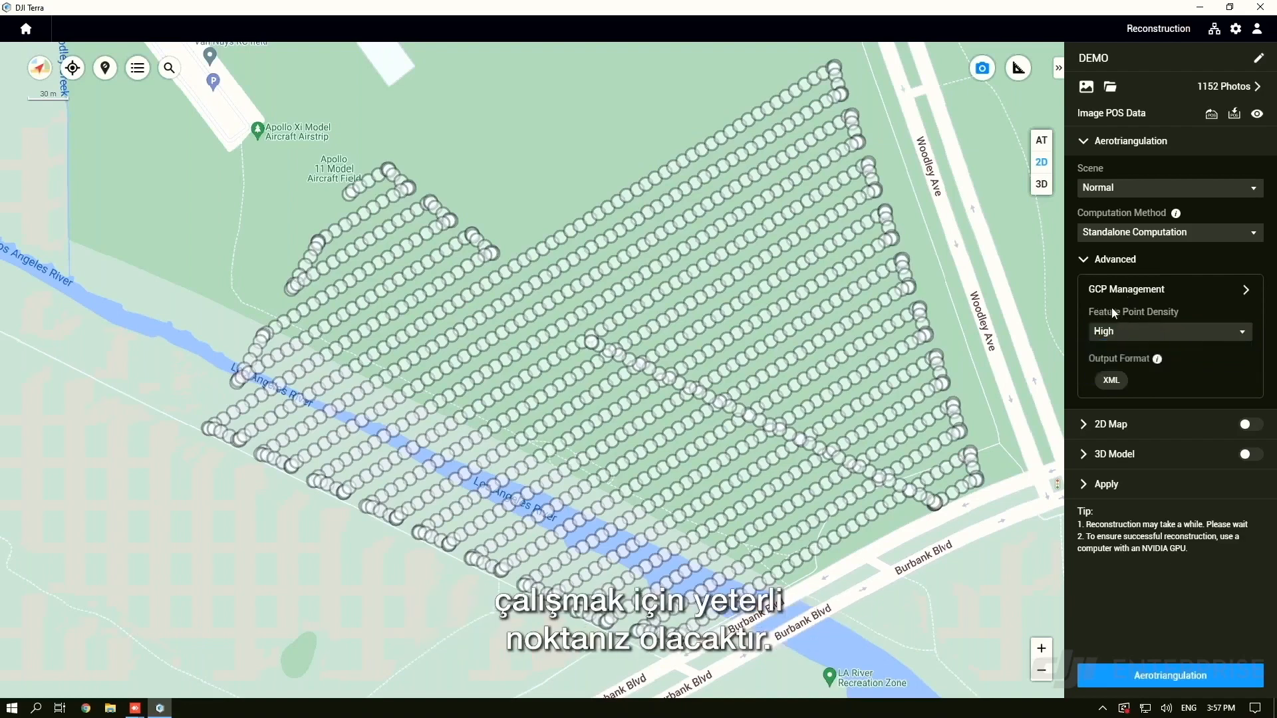
pyautogui.click(1158, 336)
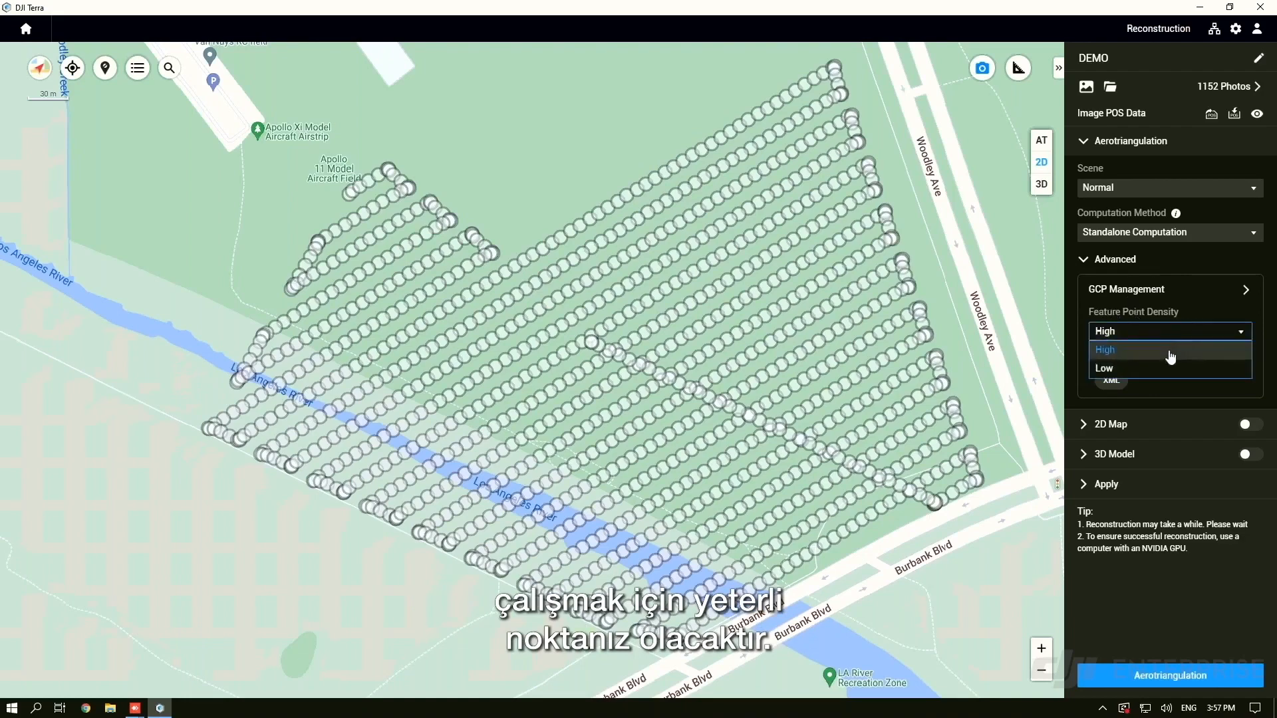
pyautogui.click(1165, 353)
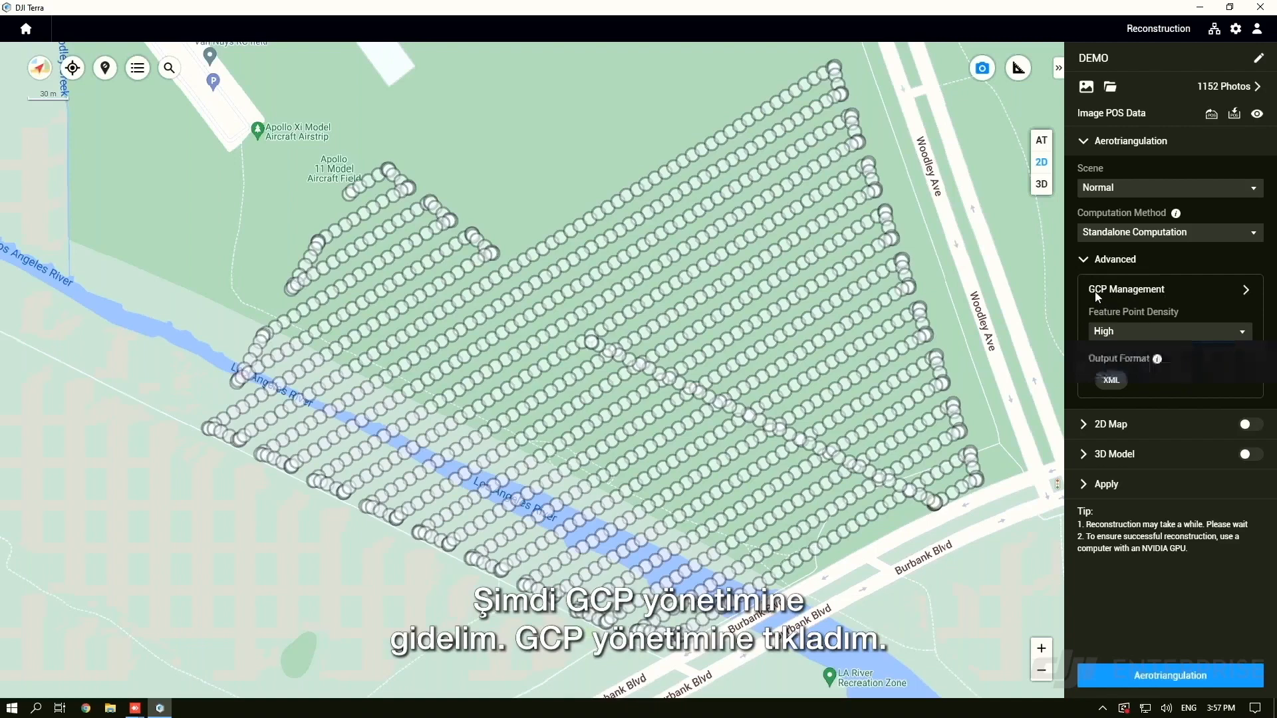
# Open GCP Management and look over the photo positions in its 3D view
pyautogui.click(1158, 292)
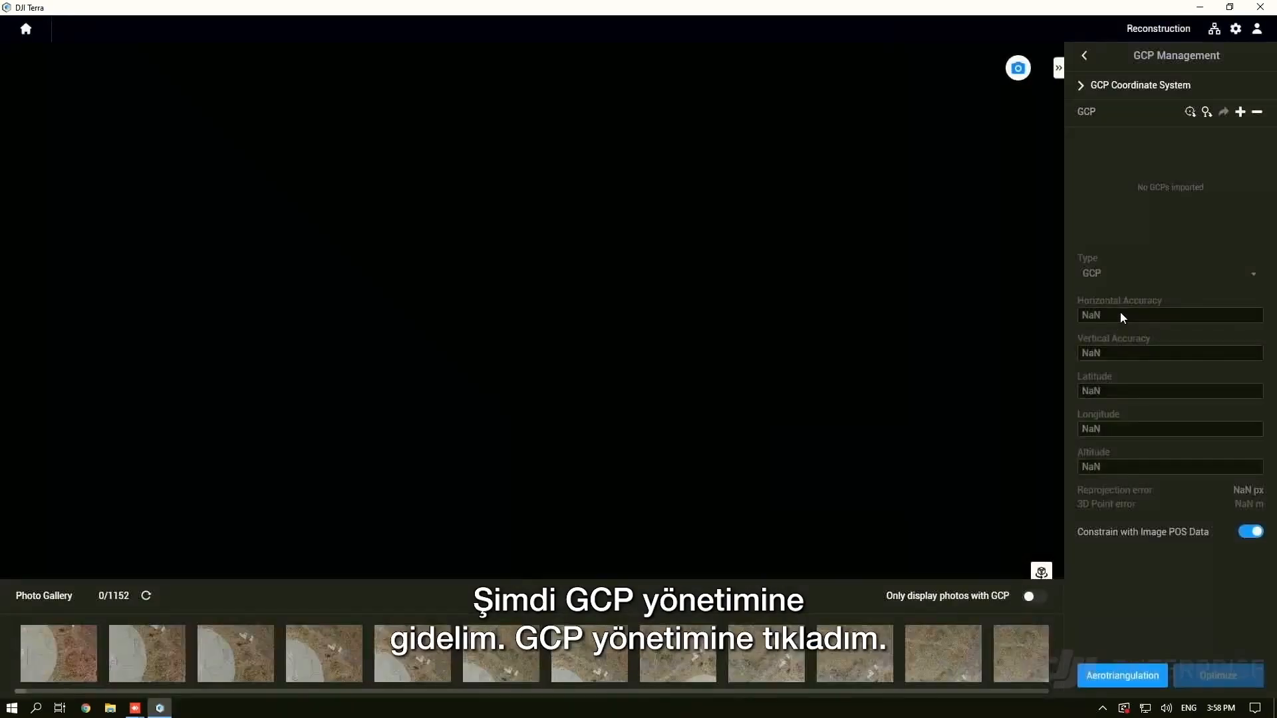
pyautogui.moveTo(796, 328); pyautogui.dragTo(766, 254)
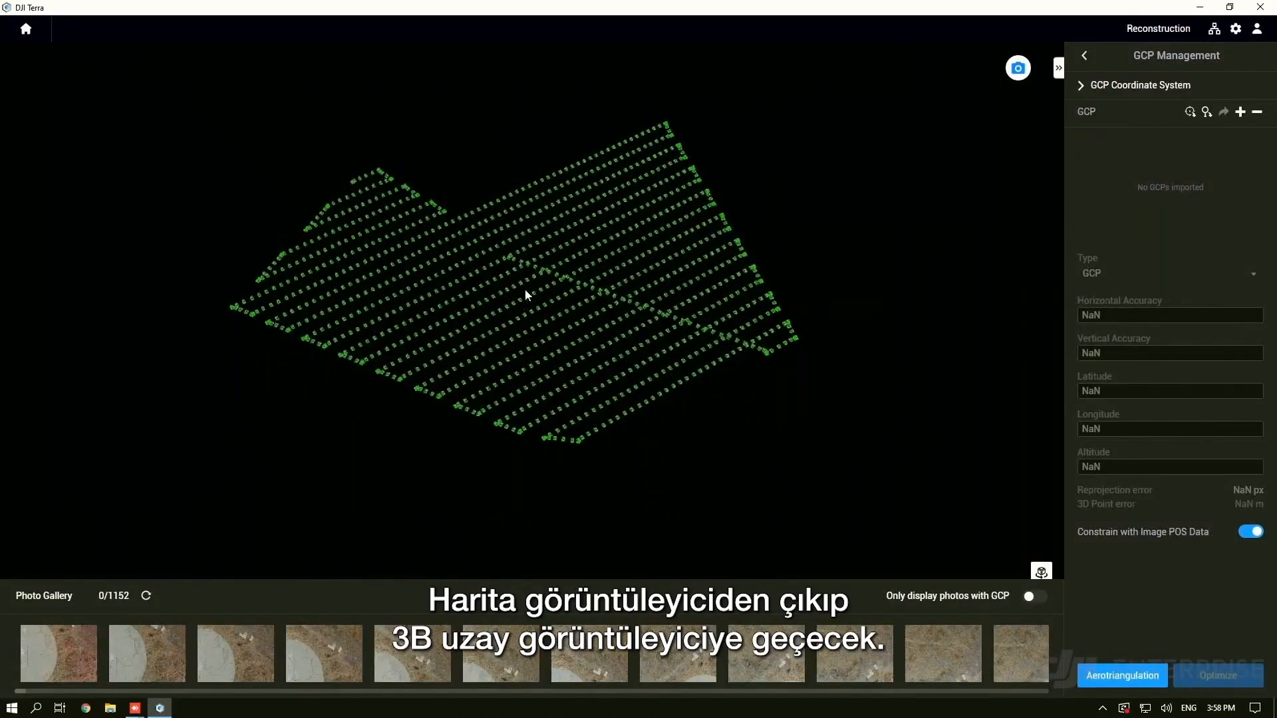
# Examine the layout and orientation of the imported photo positions in the 3D view from several angles
pyautogui.moveTo(525, 291); pyautogui.dragTo(477, 406)
pyautogui.moveTo(534, 280)
pyautogui.mouseDown(button='middle')
pyautogui.moveTo(401, 462)
pyautogui.moveTo(452, 413)
pyautogui.moveTo(500, 432)
pyautogui.moveTo(469, 274)
pyautogui.mouseUp(button='middle')
pyautogui.scroll(4, 525, 417)
pyautogui.scroll(6, 560, 413)
pyautogui.moveTo(601, 461); pyautogui.dragTo(612, 524, button='middle')
pyautogui.scroll(-10, 611, 524)
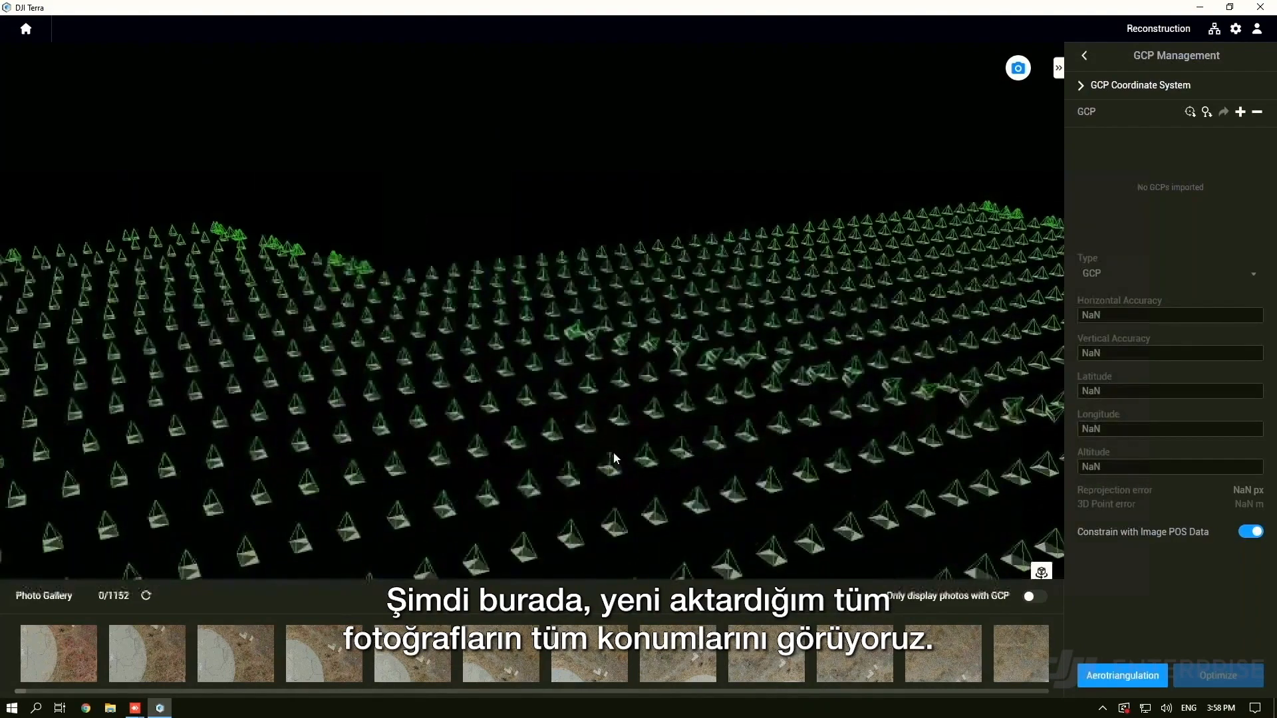
pyautogui.moveTo(642, 372); pyautogui.dragTo(621, 490, button='middle')
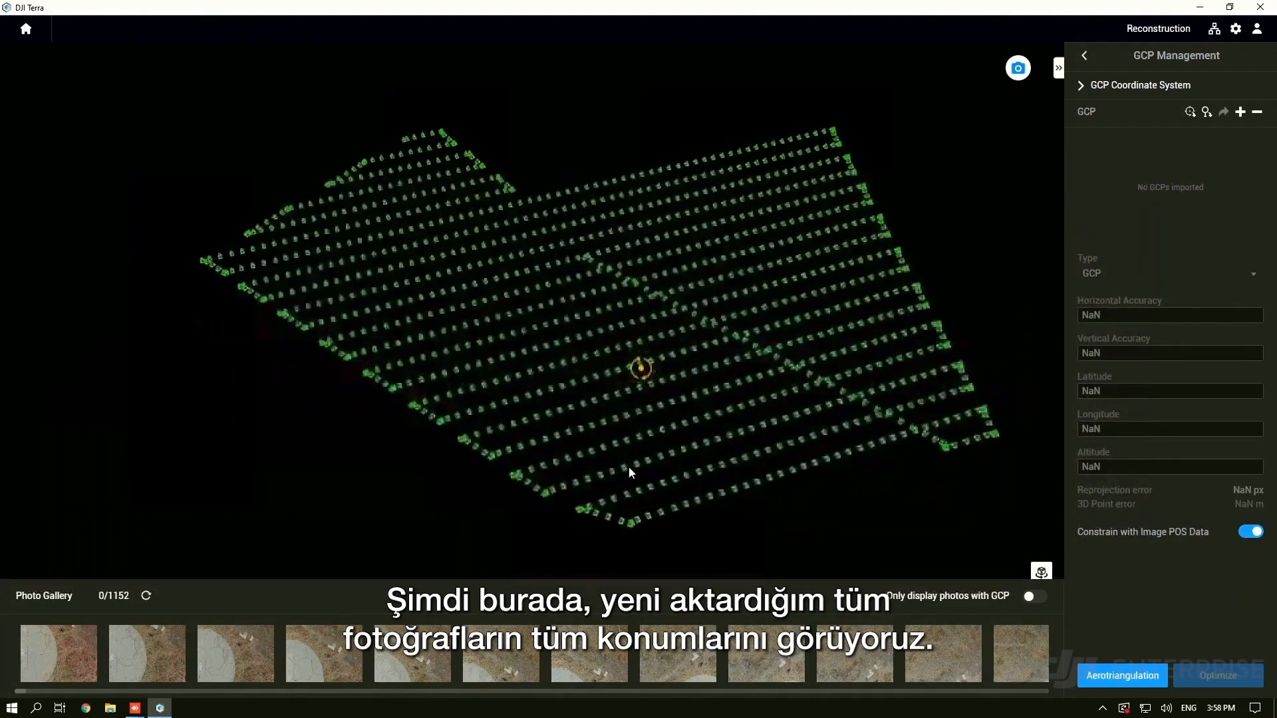
pyautogui.scroll(8, 656, 399)
pyautogui.moveTo(691, 408)
pyautogui.mouseDown(button='middle')
pyautogui.moveTo(680, 316)
pyautogui.moveTo(572, 236)
pyautogui.moveTo(507, 342)
pyautogui.moveTo(672, 367)
pyautogui.mouseUp(button='middle')
pyautogui.scroll(-5, 671, 370)
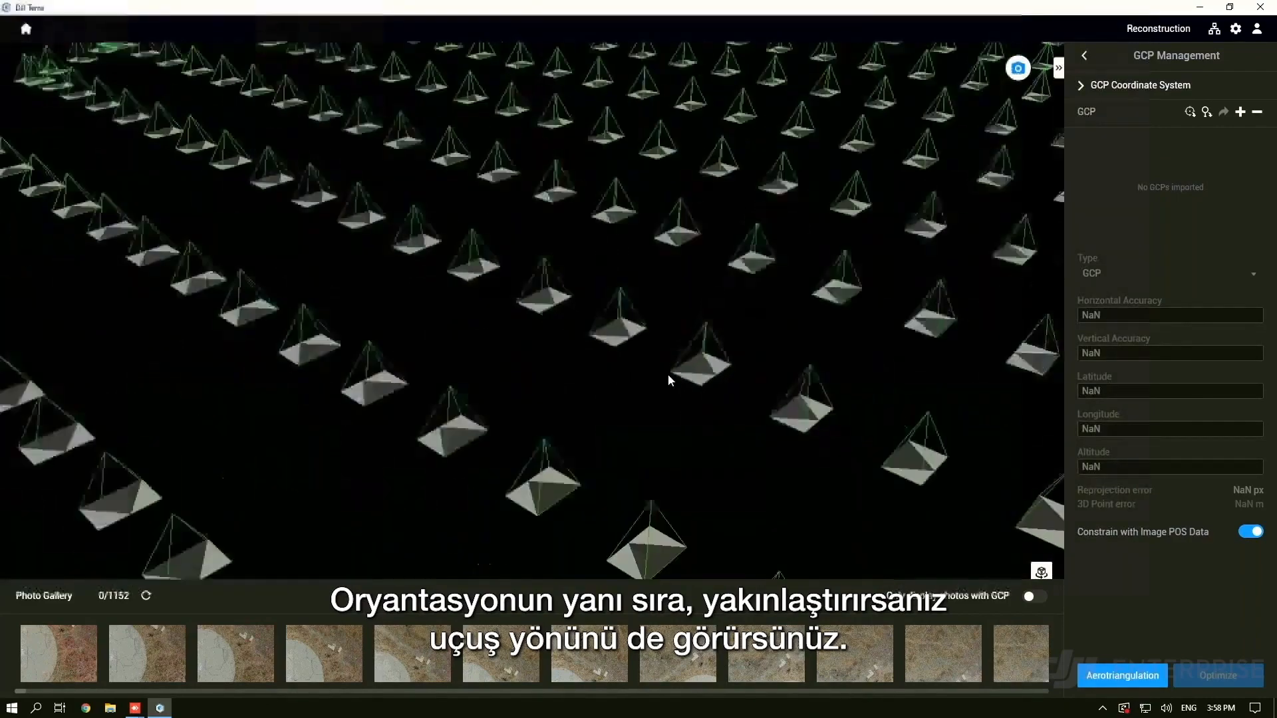
# Inspect individual camera markers up close to read the flight direction from their triangles
pyautogui.scroll(5, 659, 386)
pyautogui.moveTo(659, 398); pyautogui.dragTo(881, 306, button='middle')
pyautogui.moveTo(781, 324)
pyautogui.mouseDown(button='middle')
pyautogui.moveTo(812, 347)
pyautogui.moveTo(670, 353)
pyautogui.moveTo(687, 413)
pyautogui.moveTo(621, 341)
pyautogui.mouseUp(button='middle')
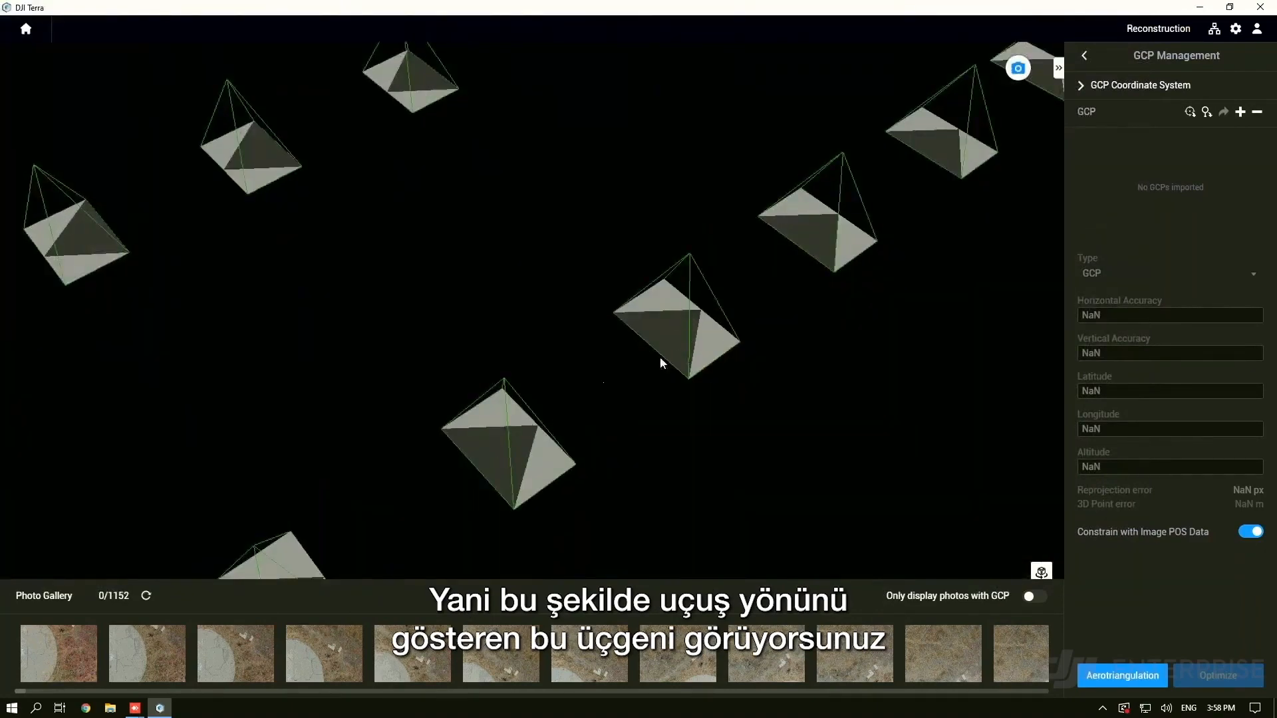
pyautogui.moveTo(754, 237)
pyautogui.mouseDown(button='middle')
pyautogui.moveTo(657, 353)
pyautogui.moveTo(505, 258)
pyautogui.moveTo(678, 234)
pyautogui.mouseUp(button='middle')
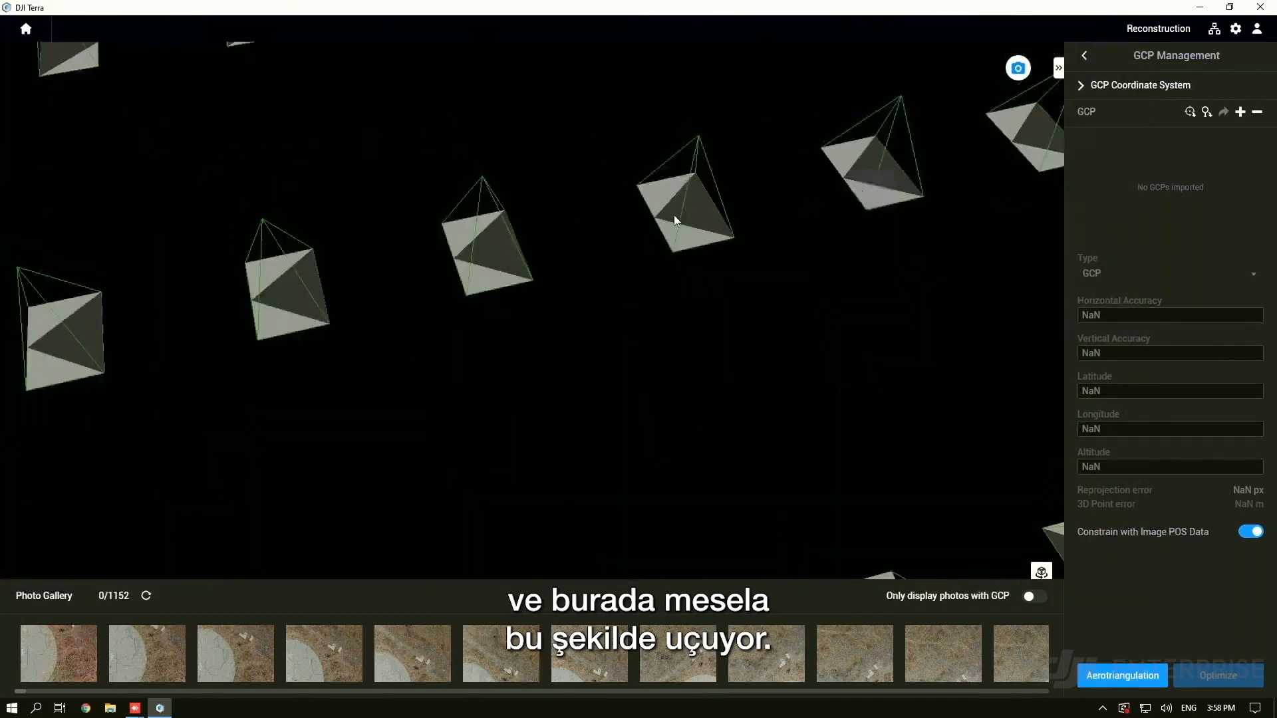
pyautogui.scroll(-15, 732, 308)
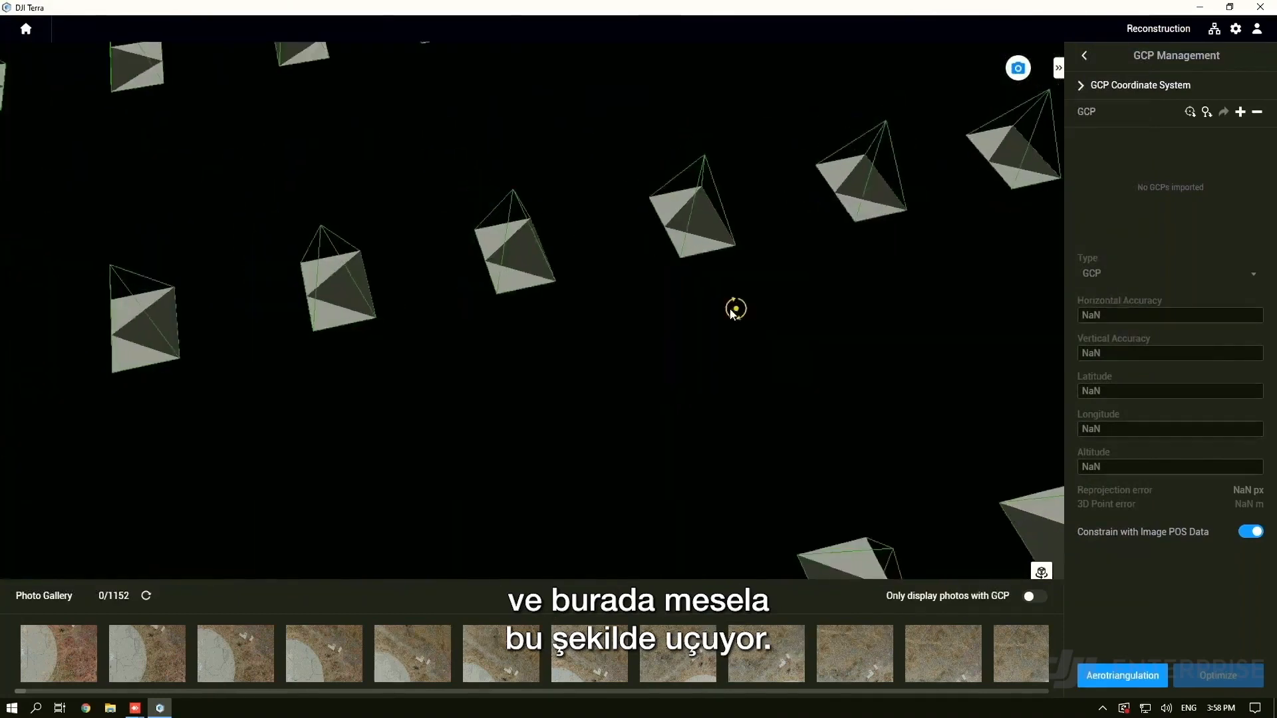
# Look over the whole block of photo positions from low and elevated angles
pyautogui.scroll(-12, 782, 372)
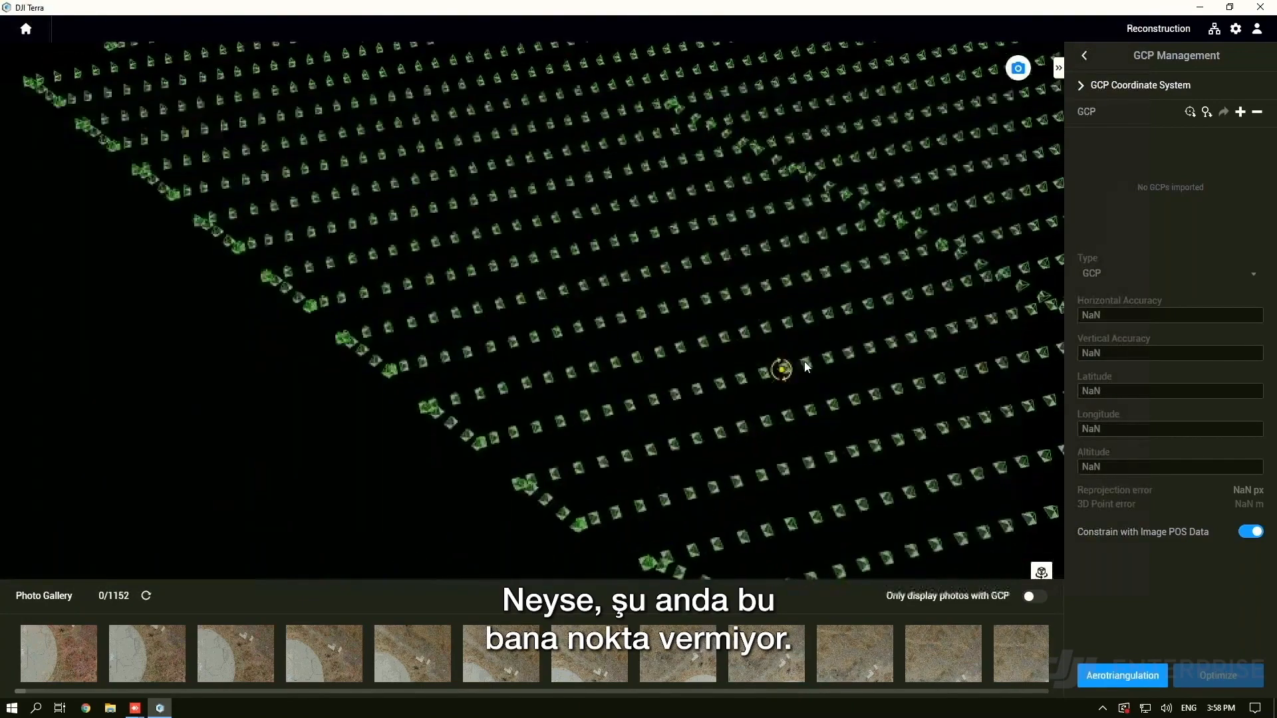
pyautogui.moveTo(796, 459); pyautogui.dragTo(661, 486, button='middle')
pyautogui.scroll(8, 661, 485)
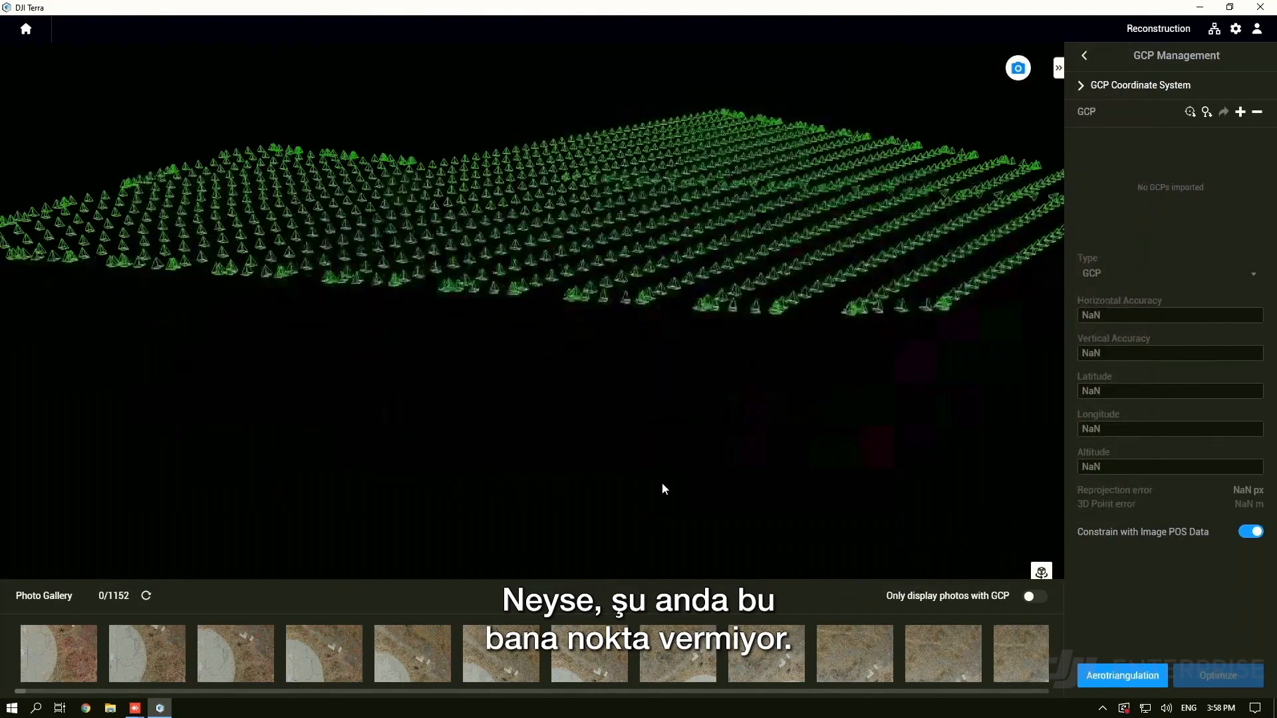
pyautogui.scroll(-5, 704, 361)
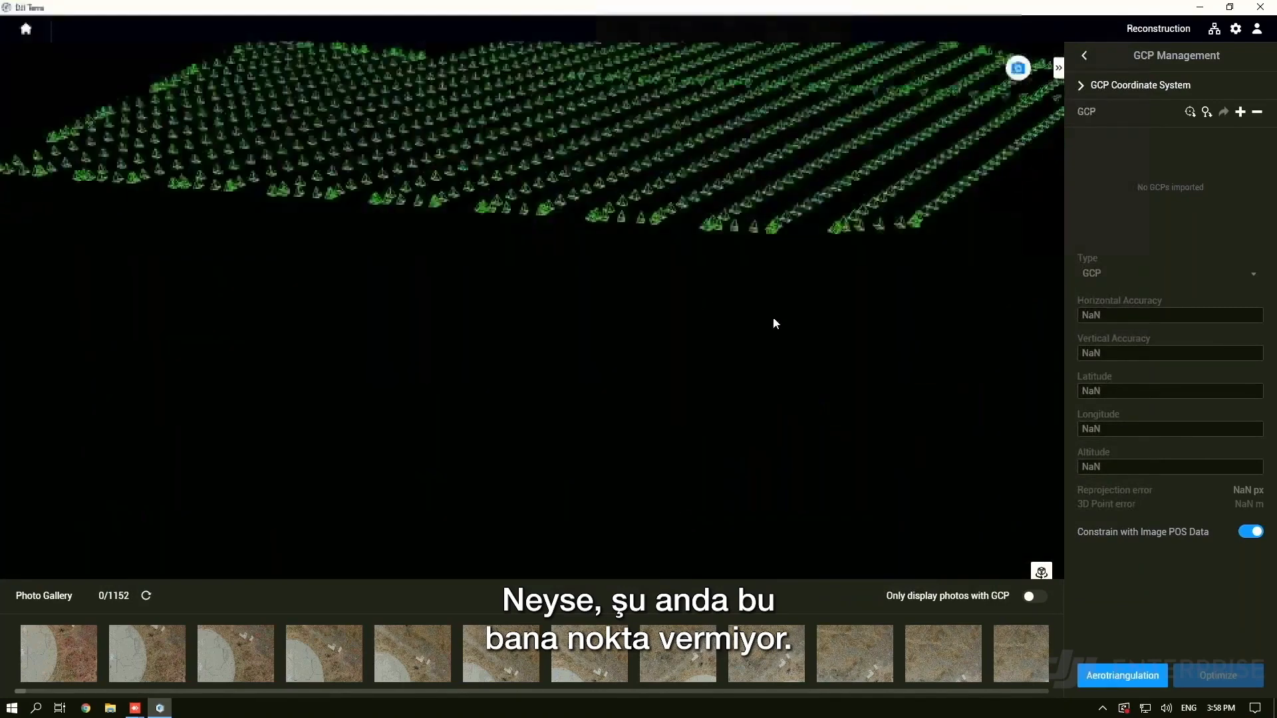
pyautogui.moveTo(699, 297); pyautogui.dragTo(725, 363, button='middle')
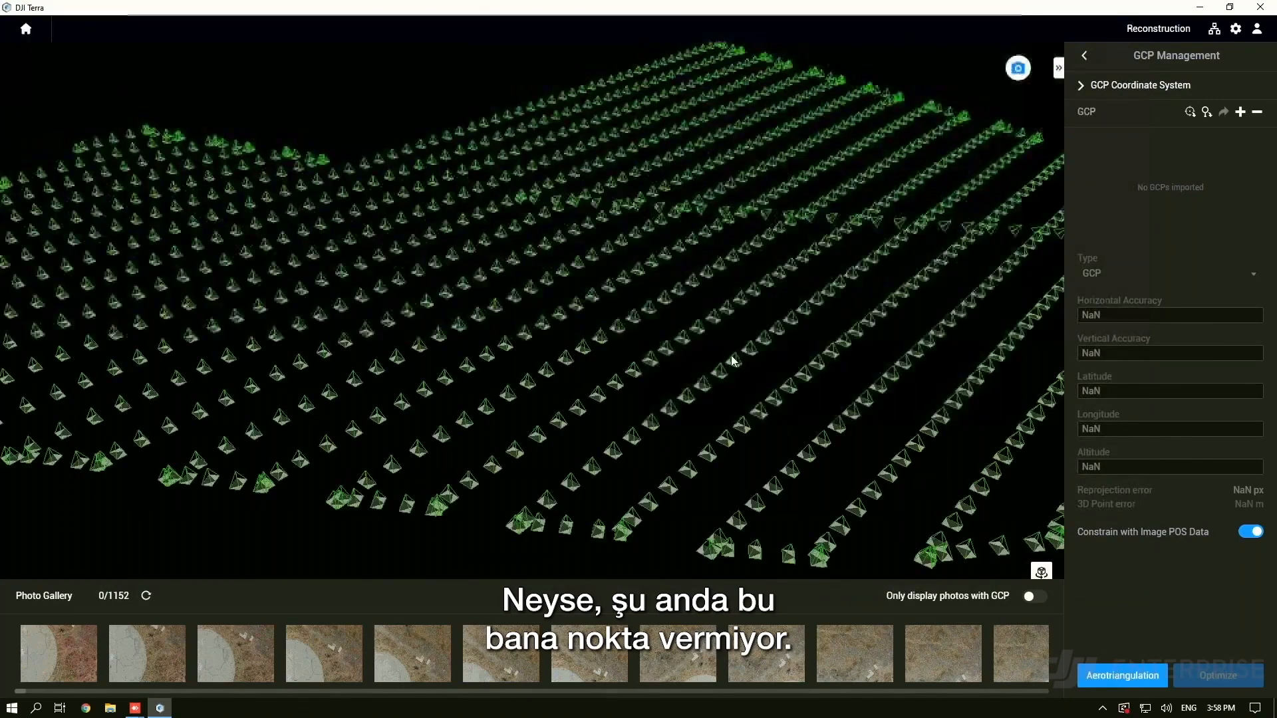
pyautogui.moveTo(873, 218)
pyautogui.mouseDown(button='middle')
pyautogui.moveTo(812, 286)
pyautogui.moveTo(792, 220)
pyautogui.moveTo(726, 262)
pyautogui.moveTo(808, 281)
pyautogui.moveTo(1052, 165)
pyautogui.mouseUp(button='middle')
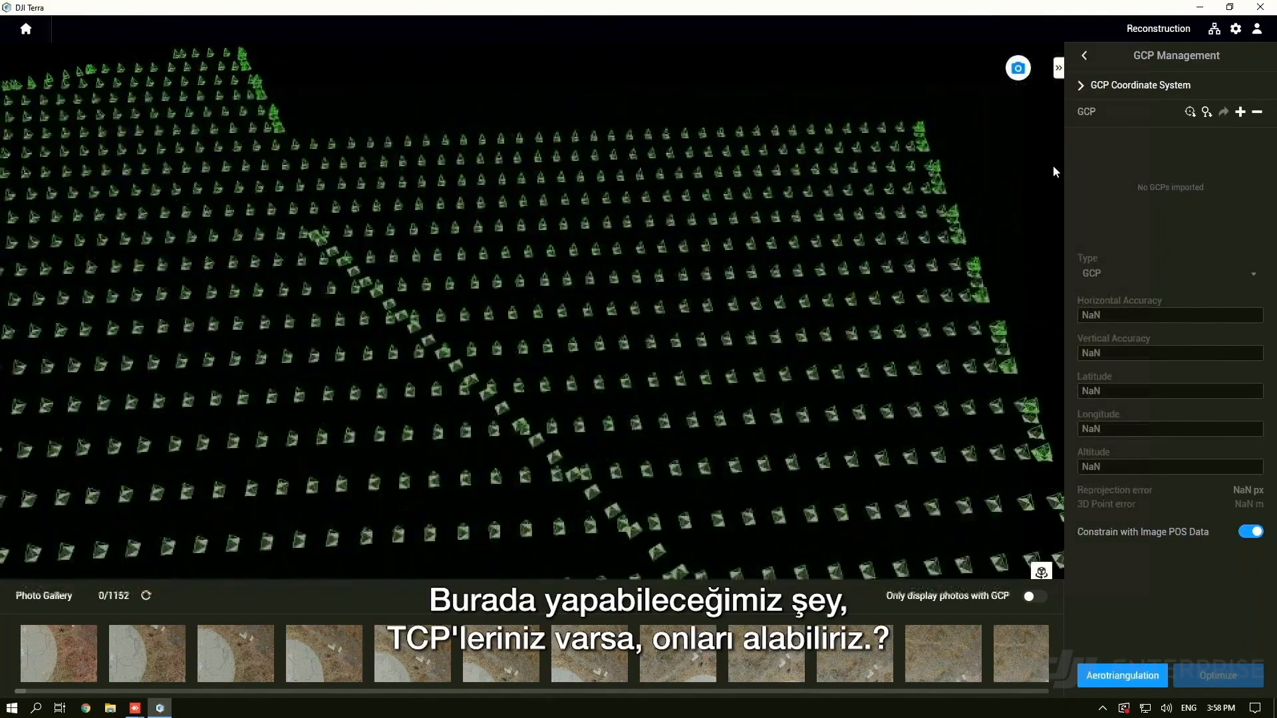
# Review the GCP coordinate system settings and the coordinate system search, keeping the known system WGS 84
pyautogui.click(1091, 86)
pyautogui.moveTo(643, 313)
pyautogui.mouseDown(button='middle')
pyautogui.moveTo(664, 290)
pyautogui.moveTo(638, 302)
pyautogui.moveTo(858, 219)
pyautogui.moveTo(856, 252)
pyautogui.moveTo(911, 219)
pyautogui.moveTo(785, 320)
pyautogui.mouseUp(button='middle')
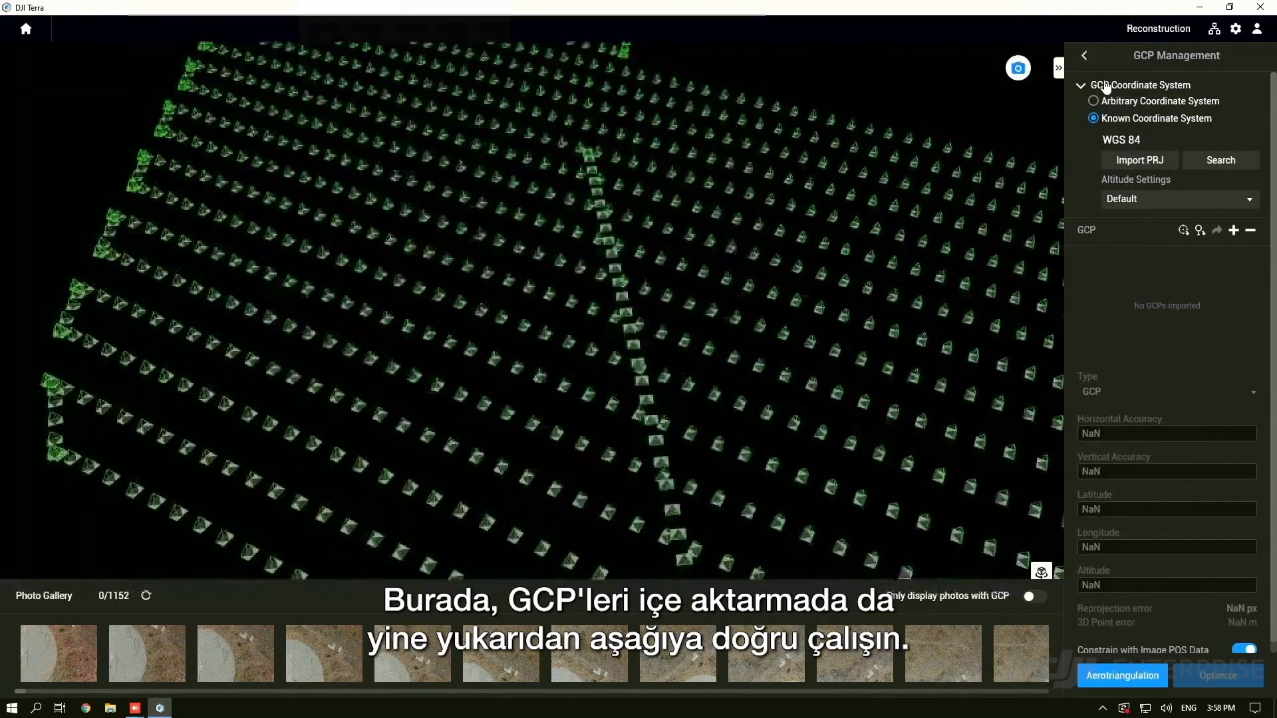
pyautogui.click(1081, 86)
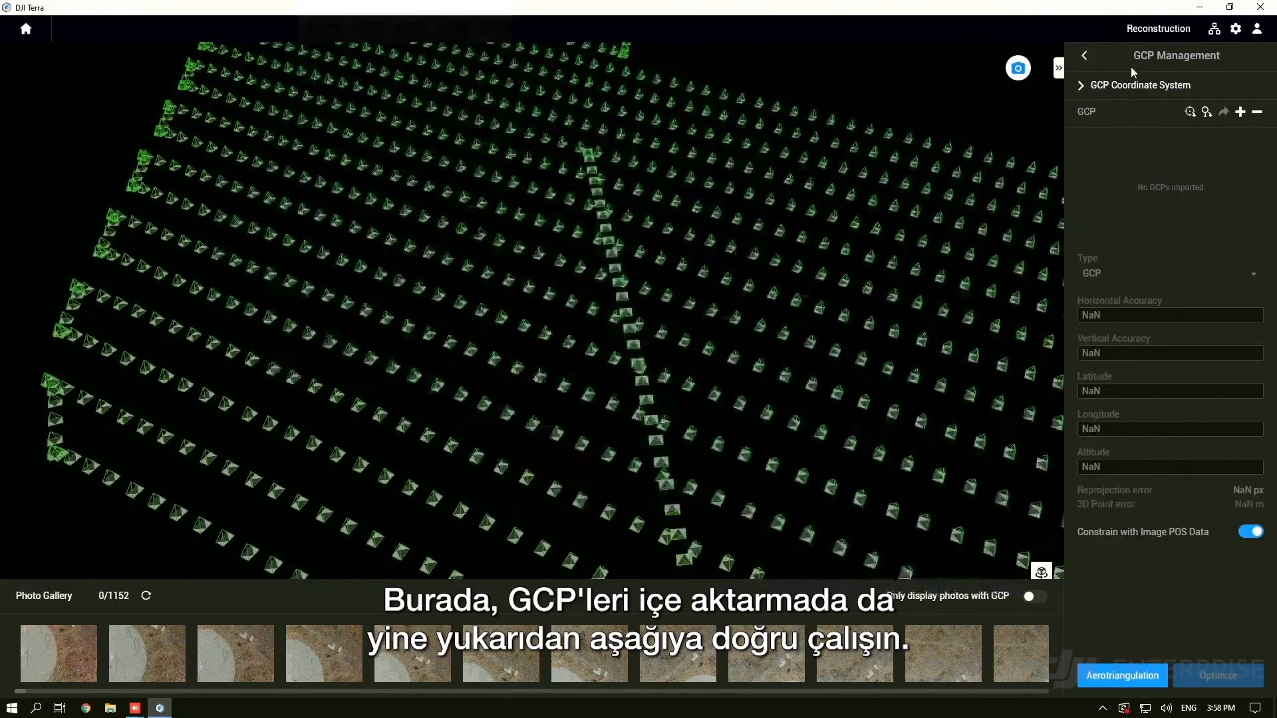
pyautogui.click(1081, 88)
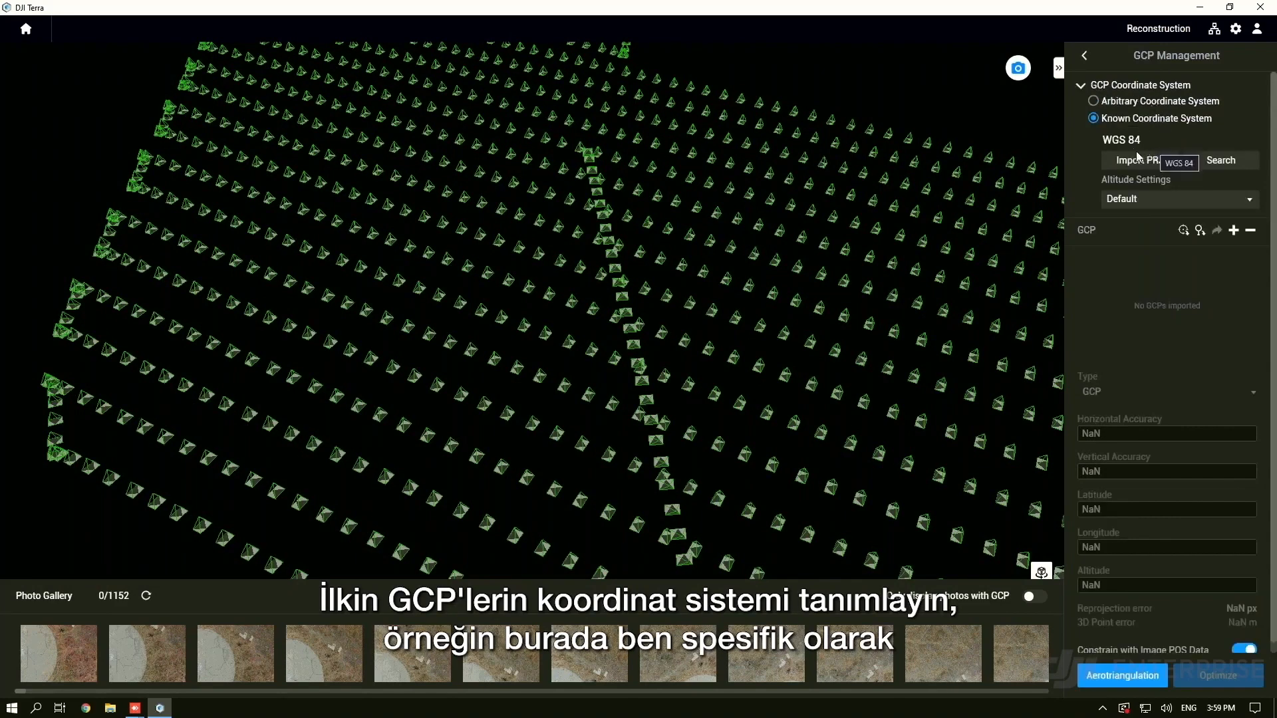
pyautogui.moveTo(916, 238); pyautogui.dragTo(811, 308)
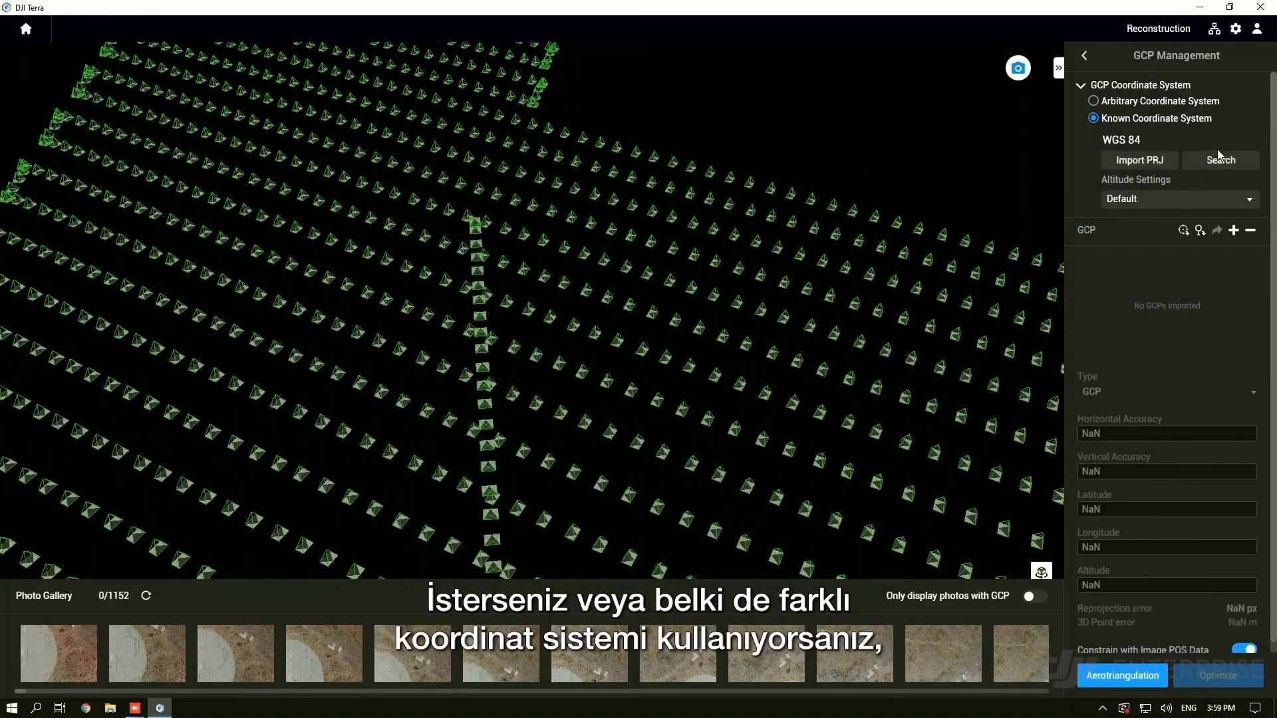
pyautogui.moveTo(807, 296); pyautogui.dragTo(807, 262)
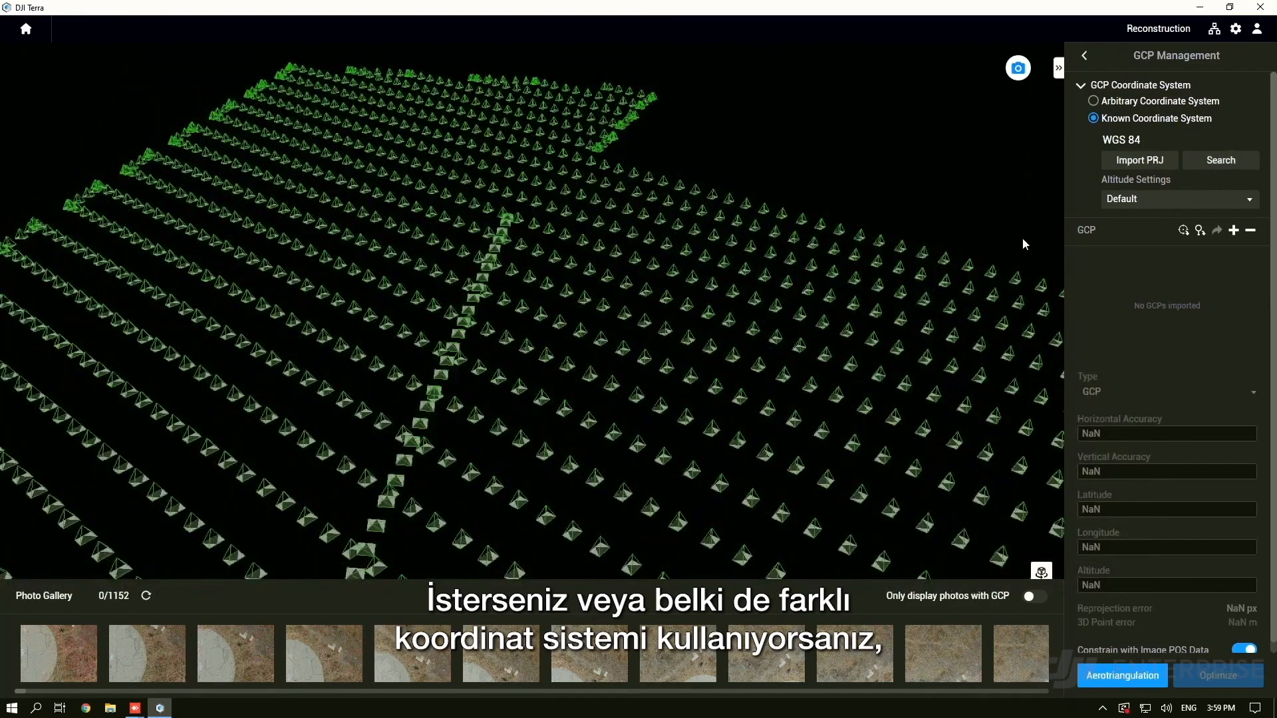
pyautogui.click(1220, 161)
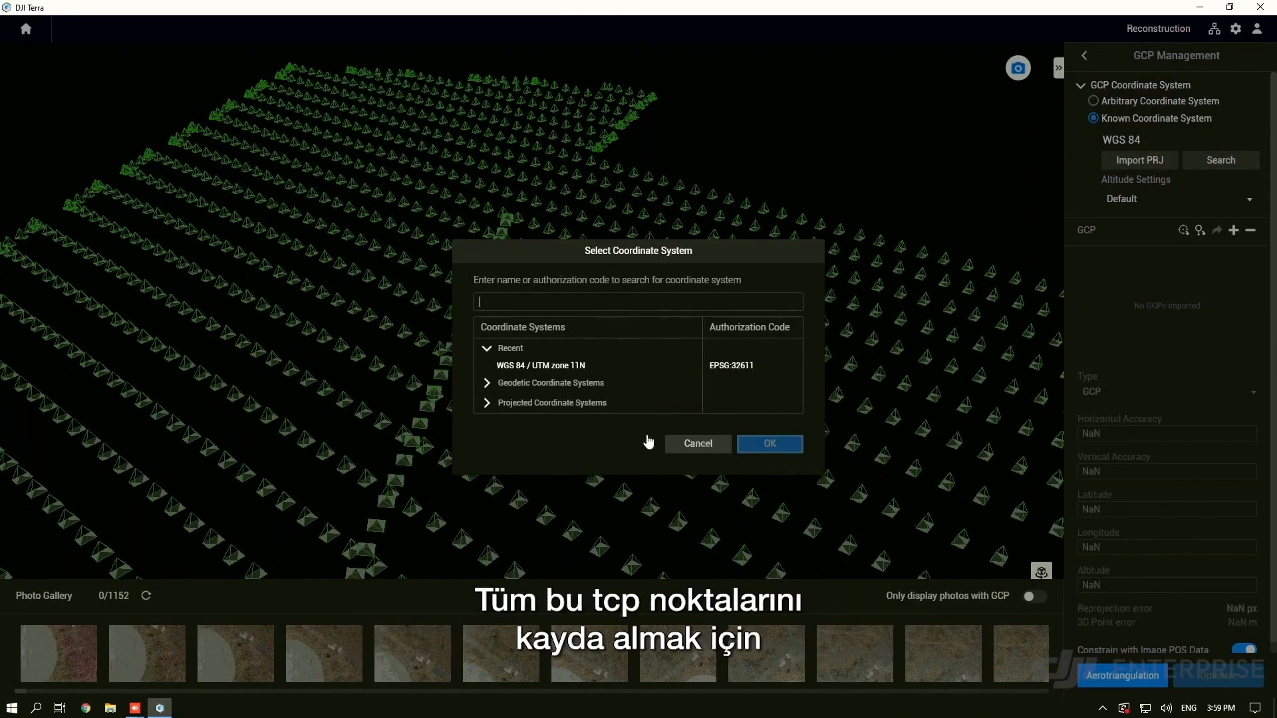
pyautogui.click(702, 444)
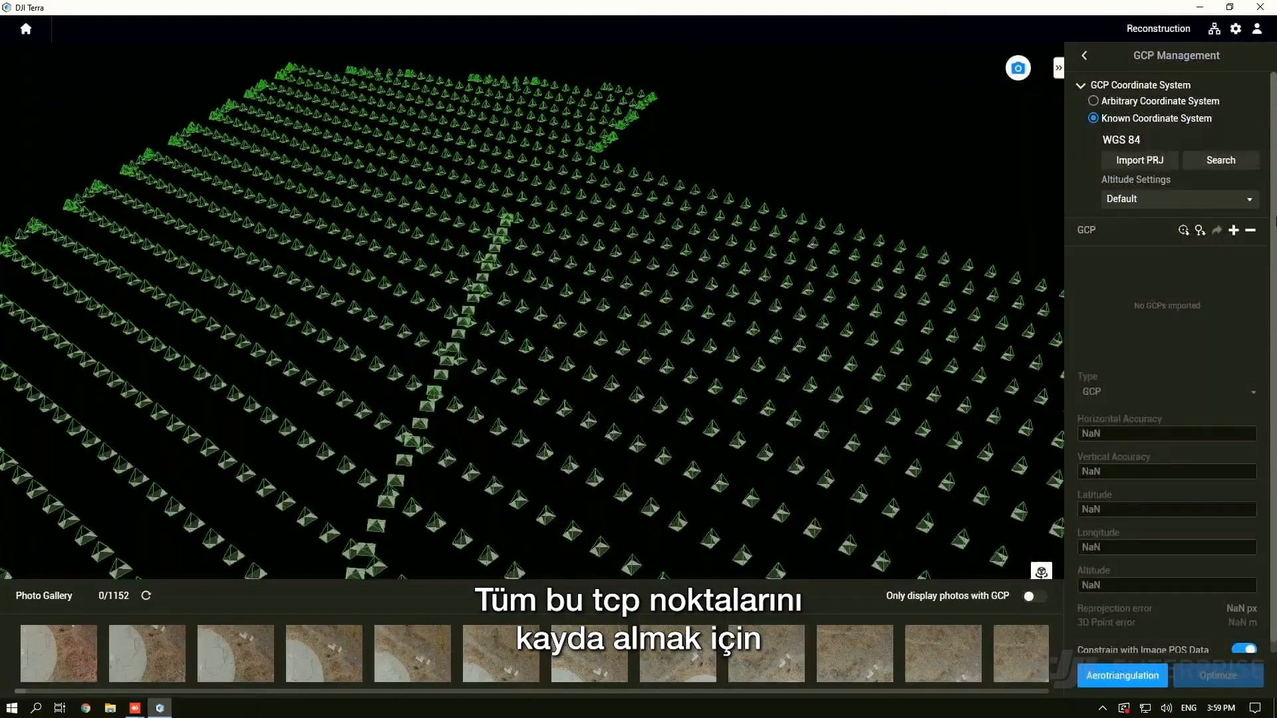
# Review the altitude options for the GCP coordinate system, keeping Default
pyautogui.click(1144, 199)
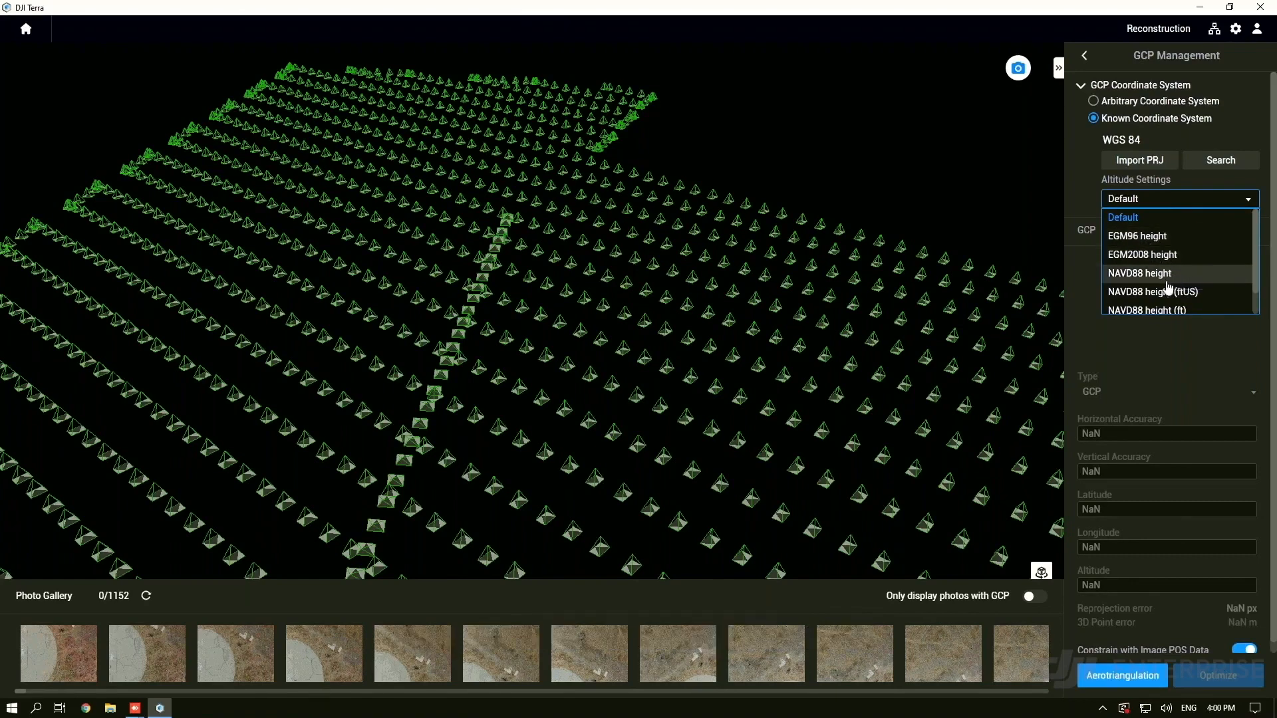
pyautogui.scroll(-2, 1171, 288)
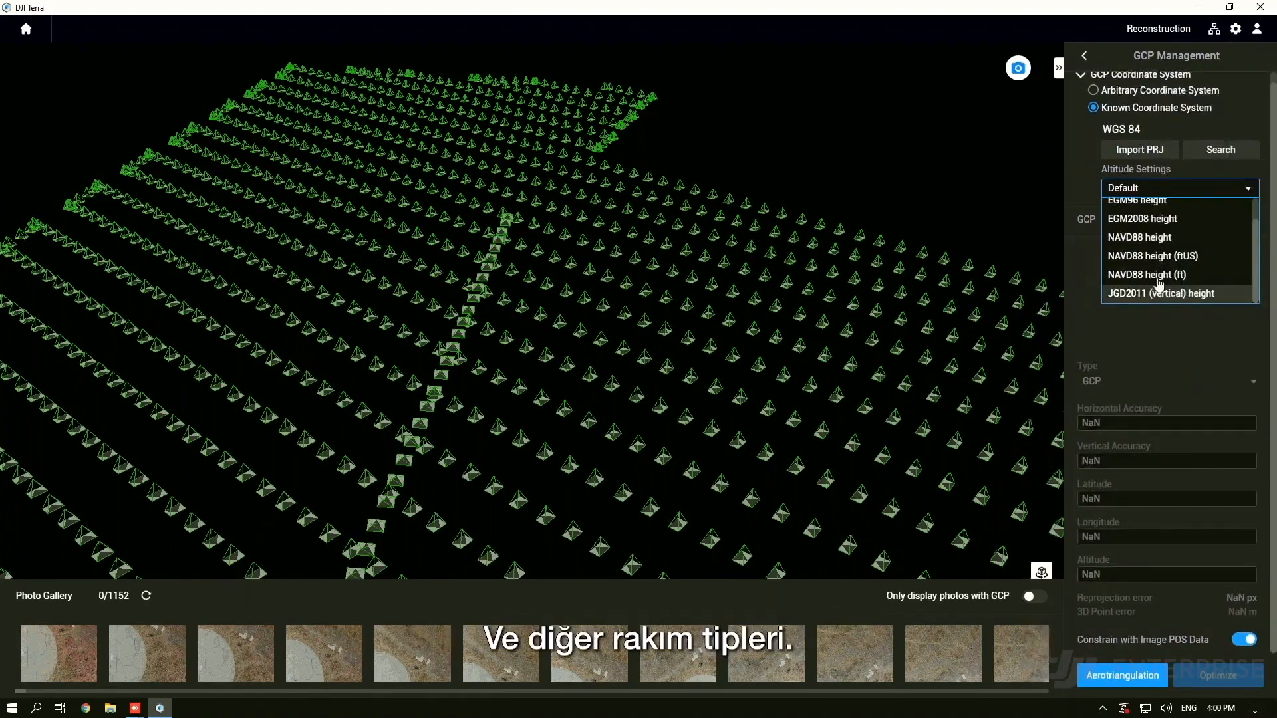
pyautogui.click(1100, 334)
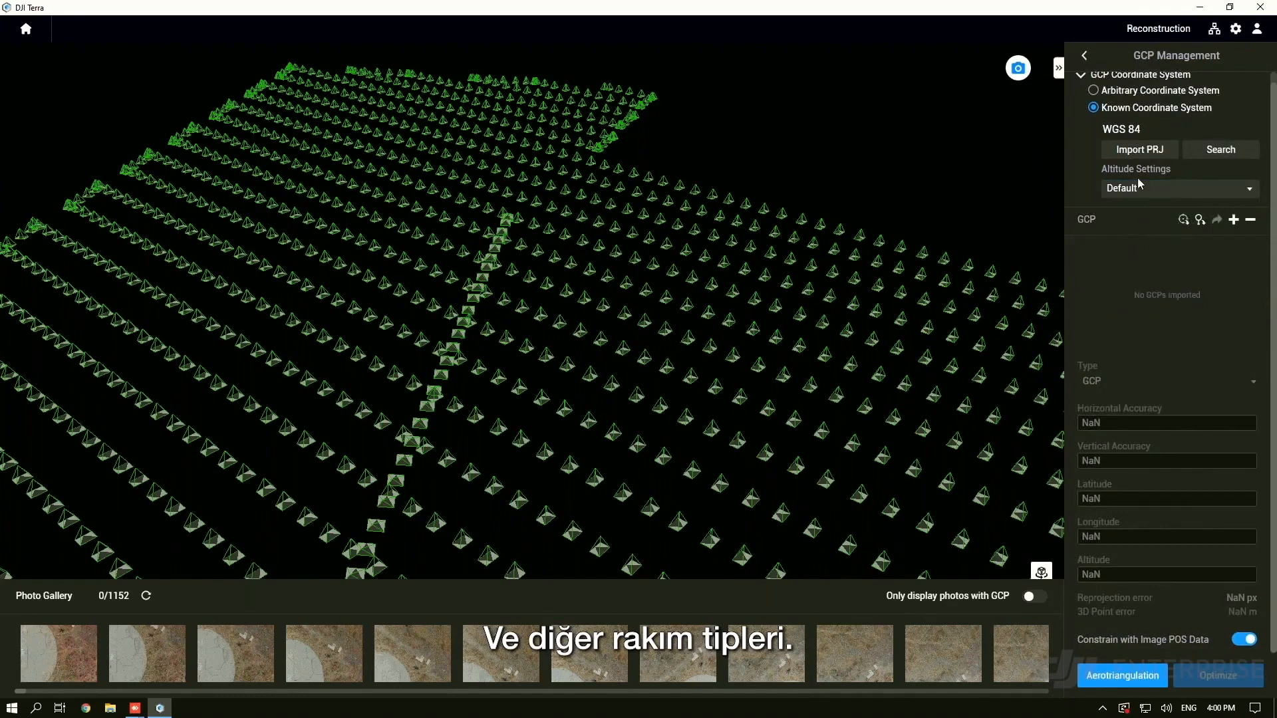
pyautogui.scroll(1, 1139, 184)
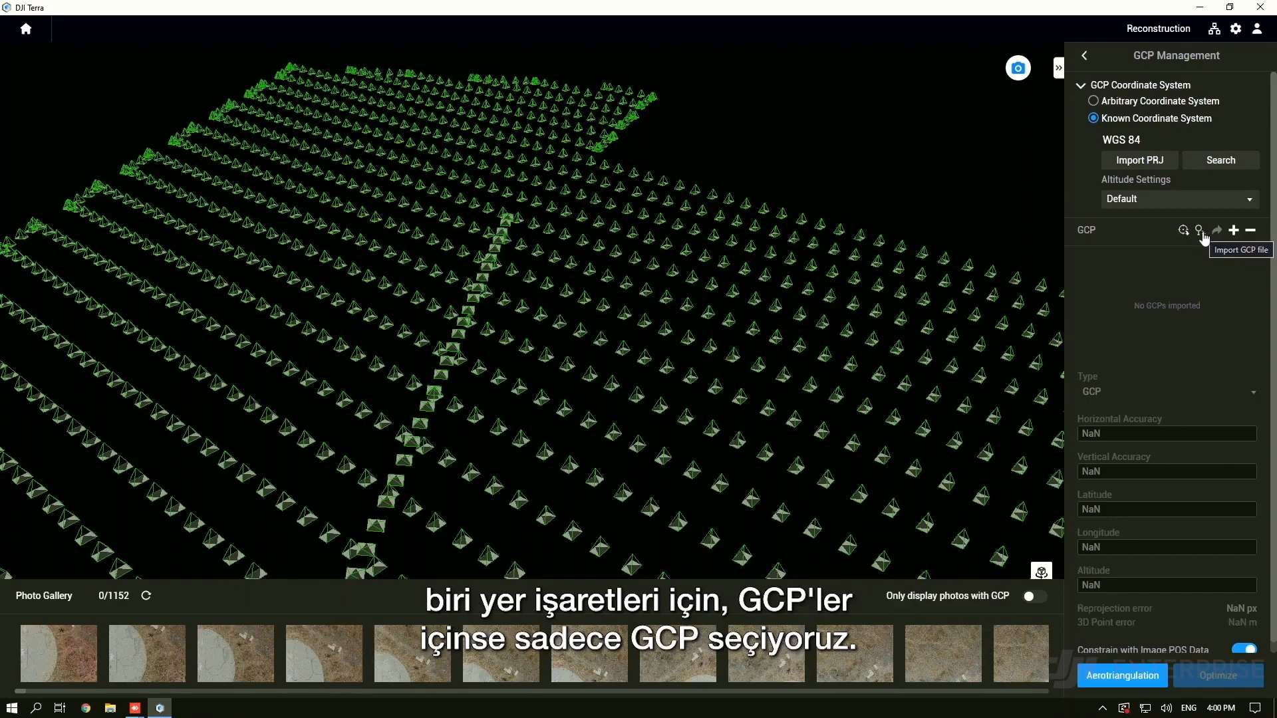
pyautogui.click(1201, 233)
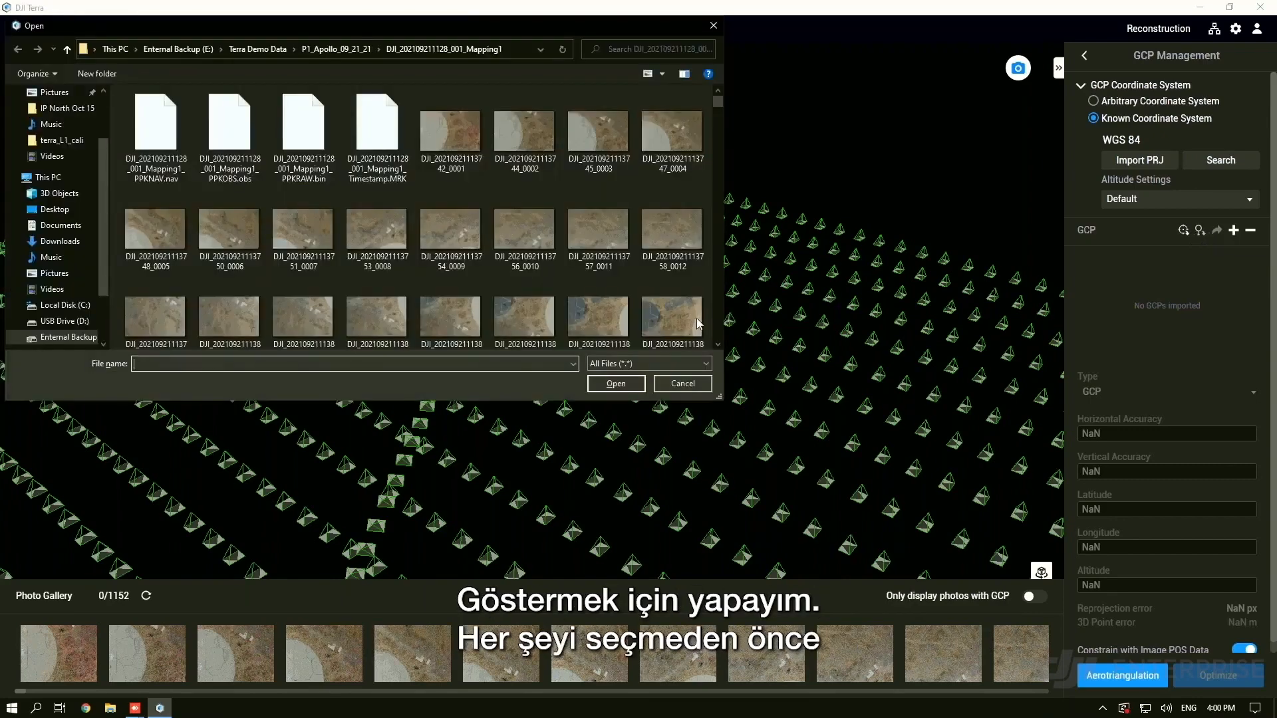
pyautogui.click(336, 49)
pyautogui.click(713, 25)
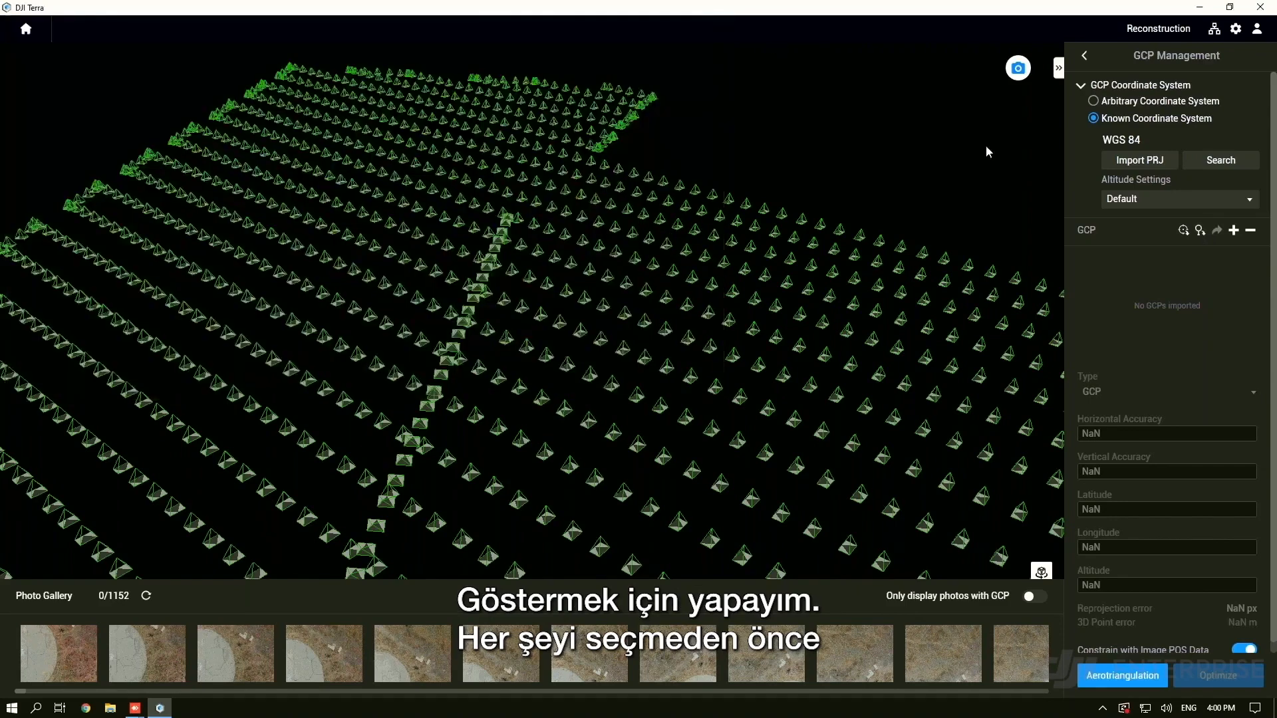
# Add a GCP manually, look over its accuracy and coordinate fields, and remove it again
pyautogui.click(1234, 232)
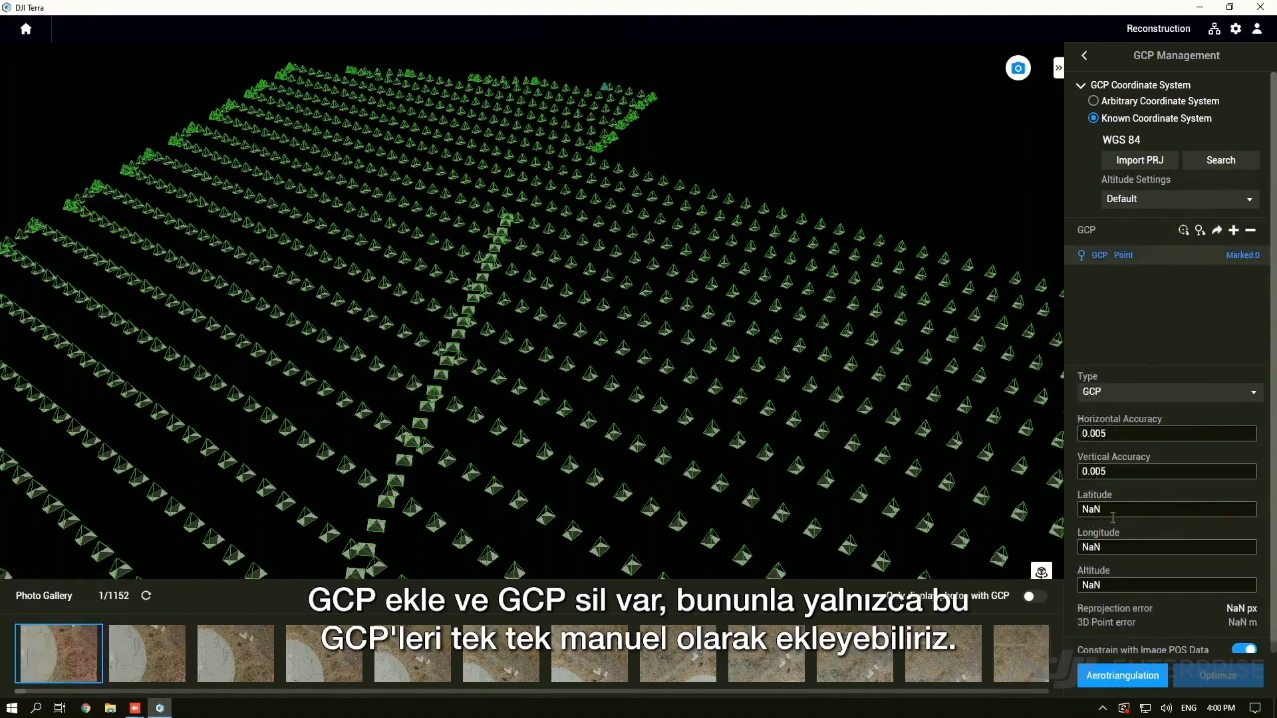
pyautogui.moveTo(829, 386); pyautogui.dragTo(791, 313)
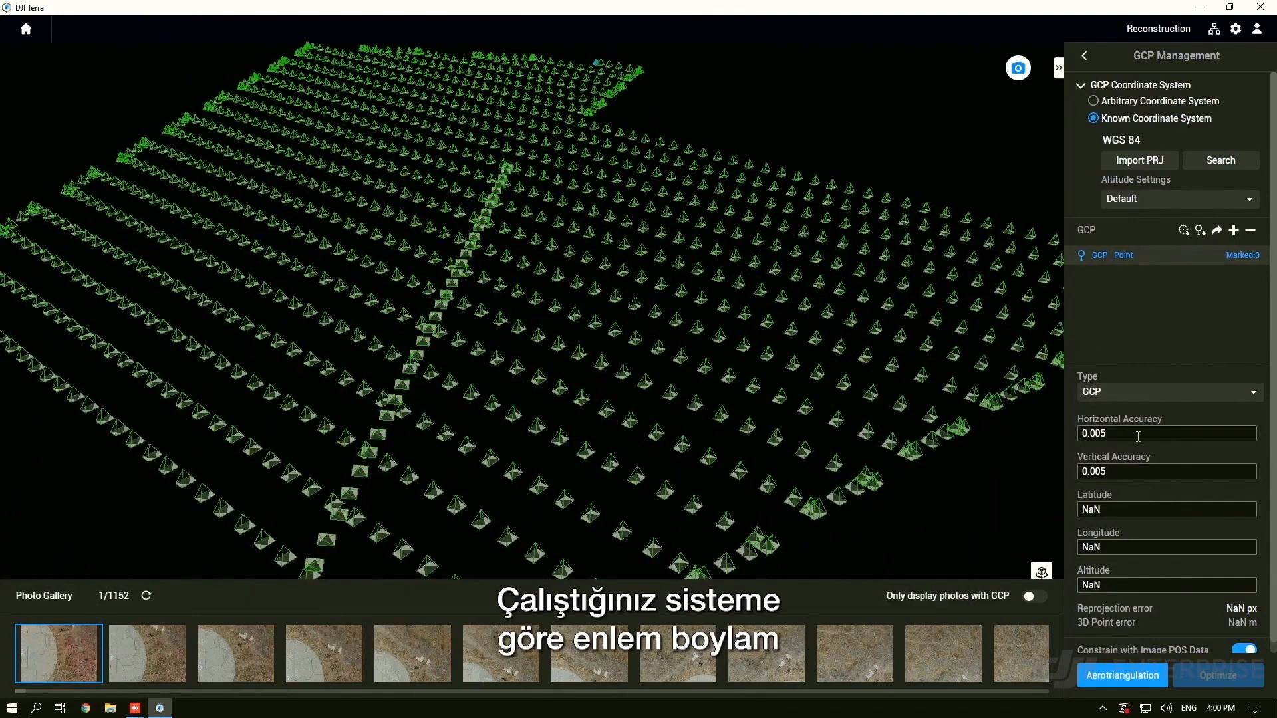
pyautogui.scroll(-1, 1136, 418)
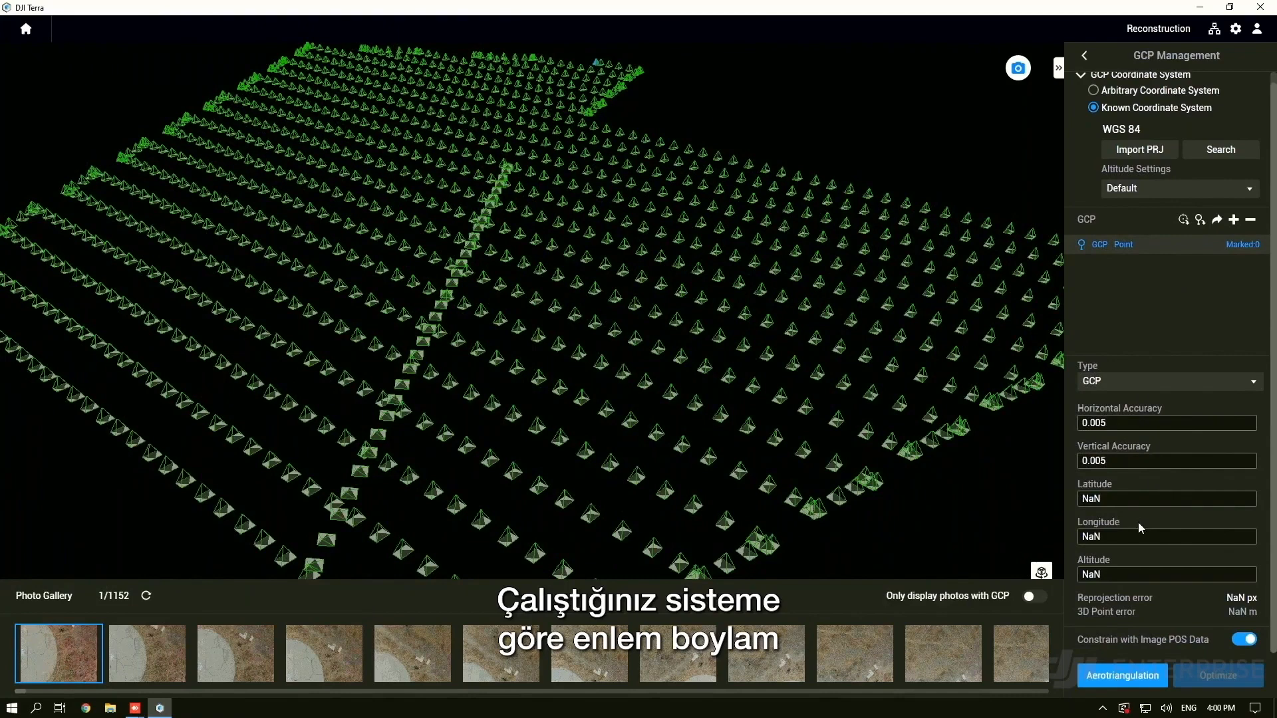
pyautogui.scroll(1, 1227, 321)
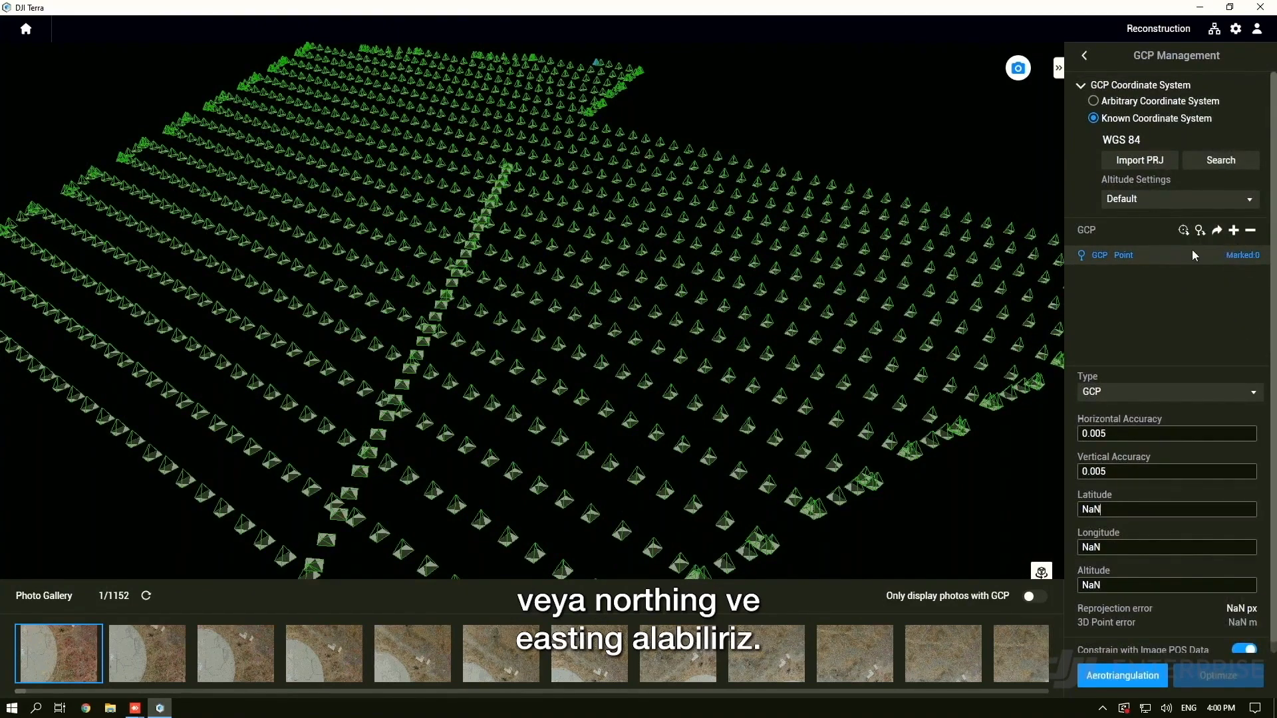
pyautogui.click(1250, 231)
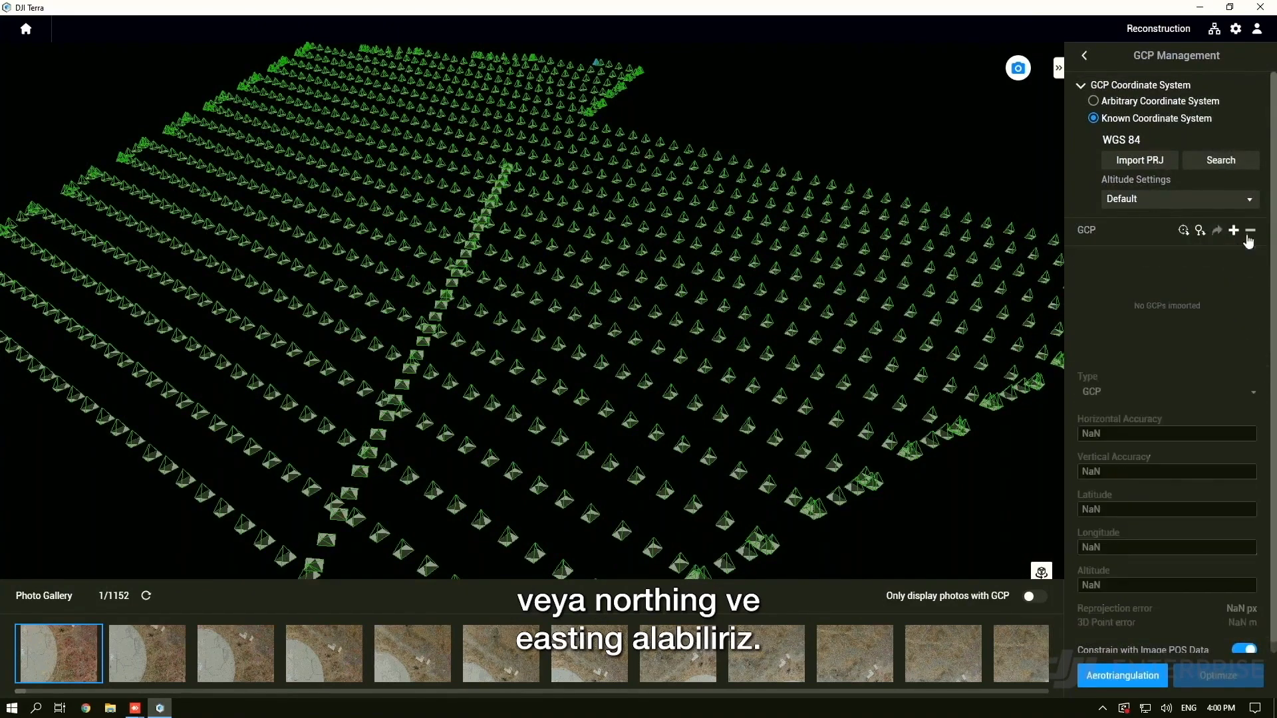
# Begin importing a GCP file, browse to the P1_Apollo_09_21_21 folder, and open its Flight_Field CSV in Excel
pyautogui.click(1200, 230)
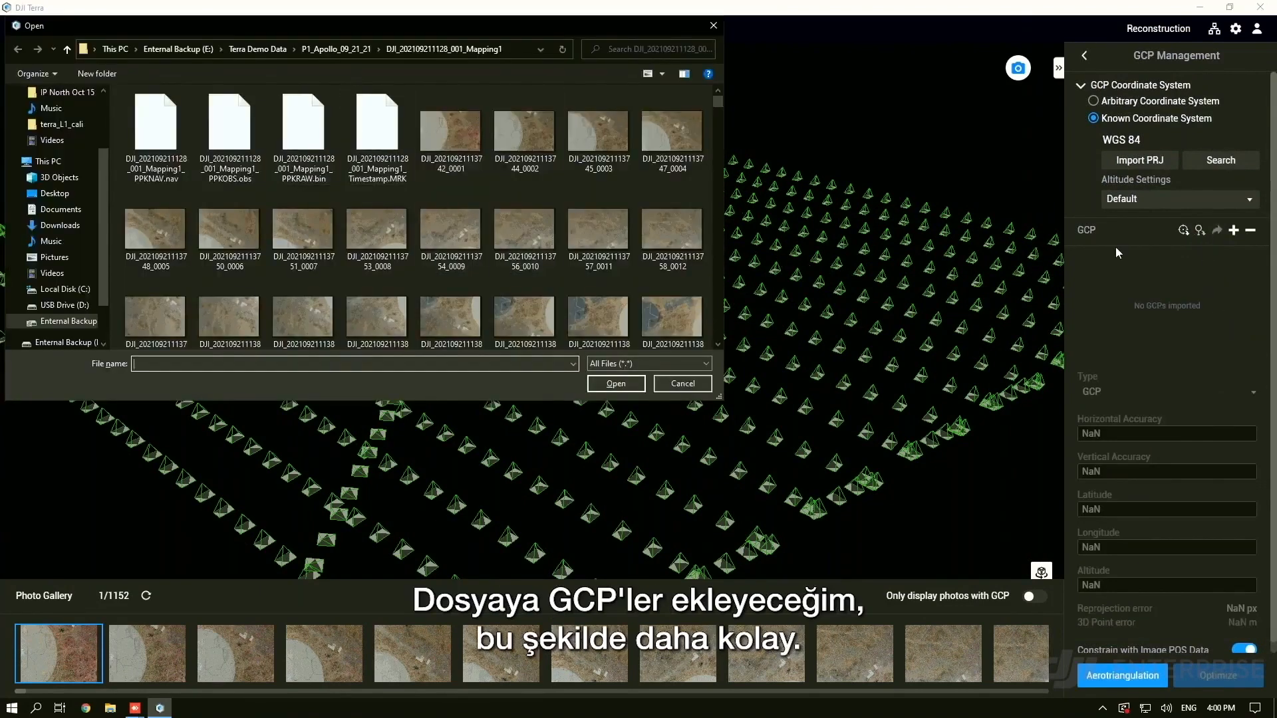
pyautogui.click(336, 49)
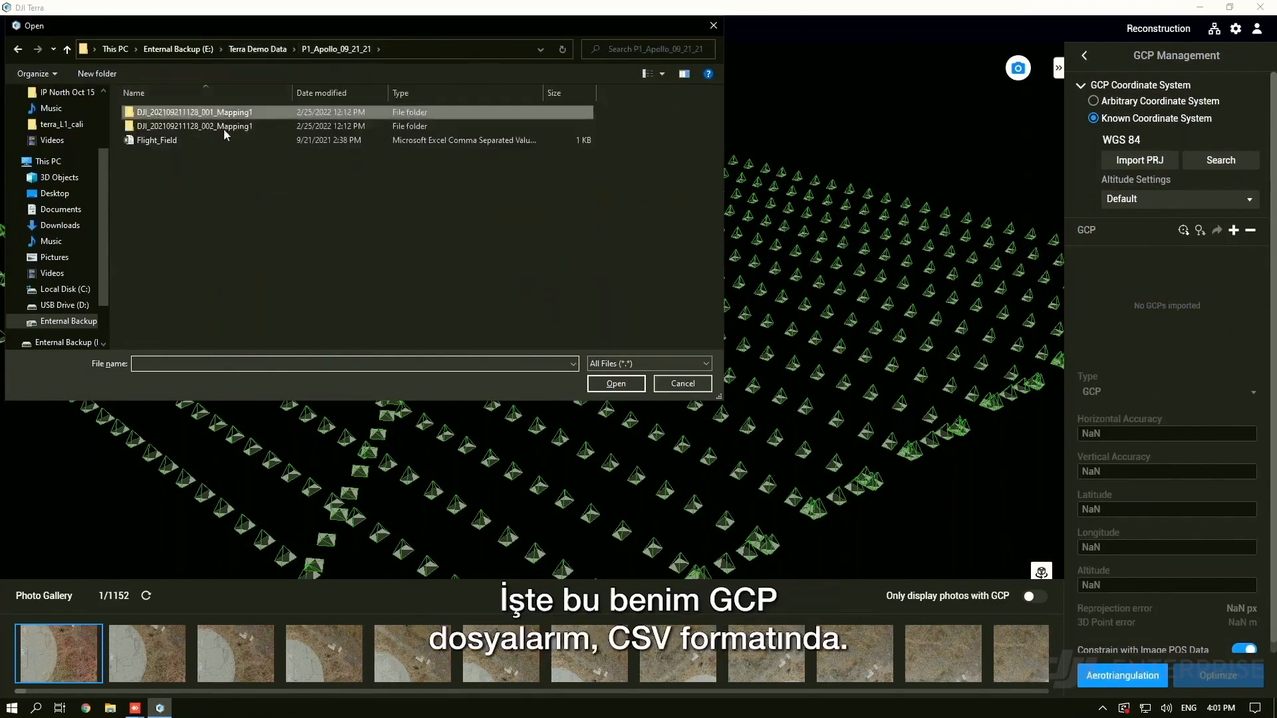
pyautogui.click(178, 141)
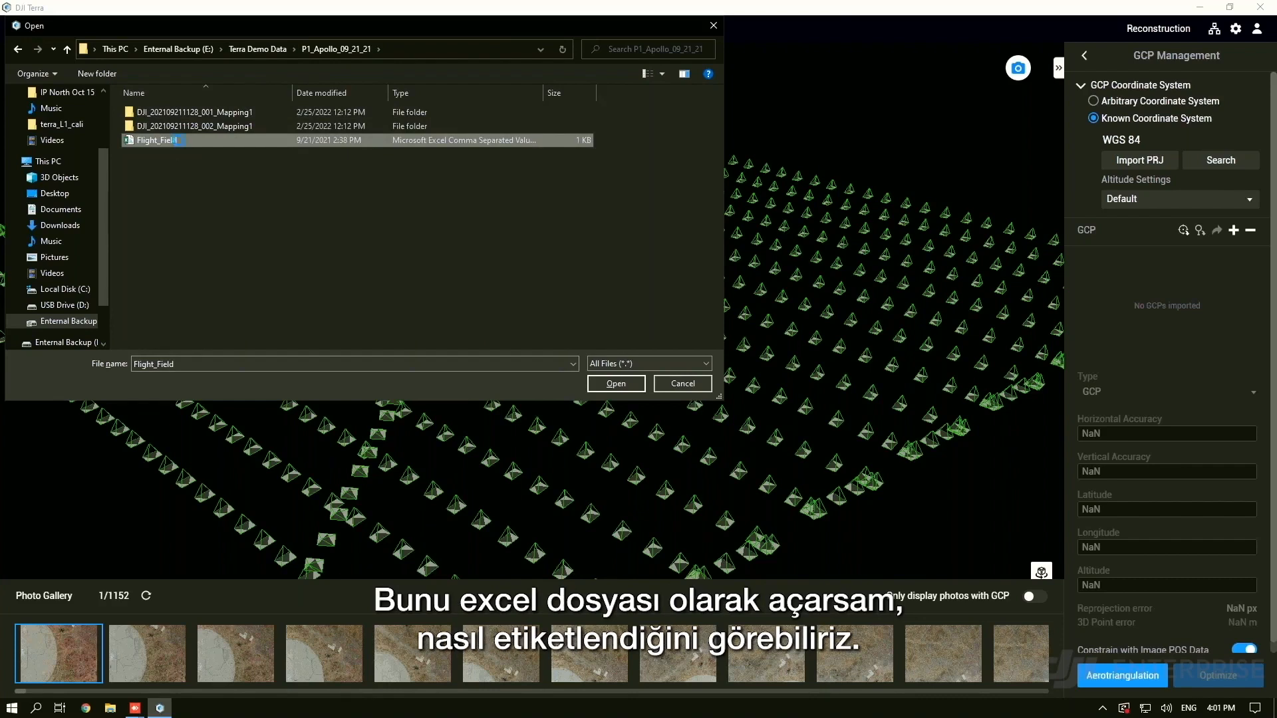
pyautogui.rightClick(177, 141)
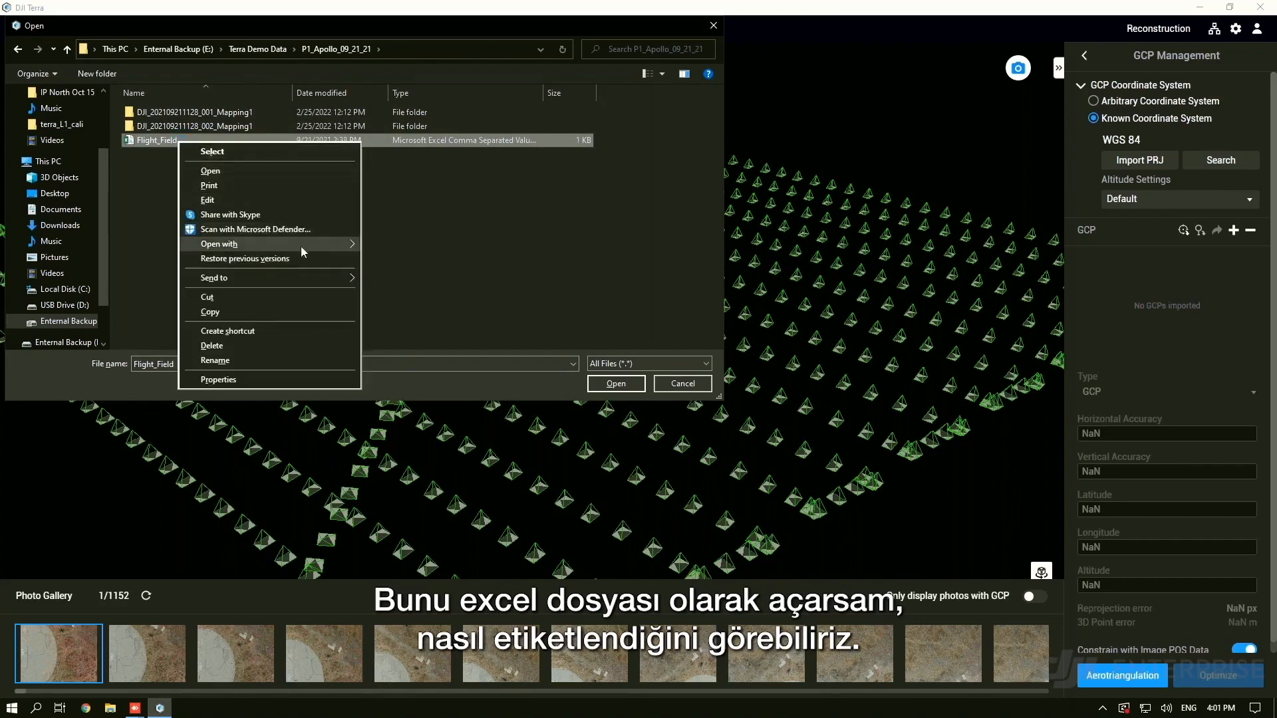
pyautogui.moveTo(303, 246)
pyautogui.click(399, 243)
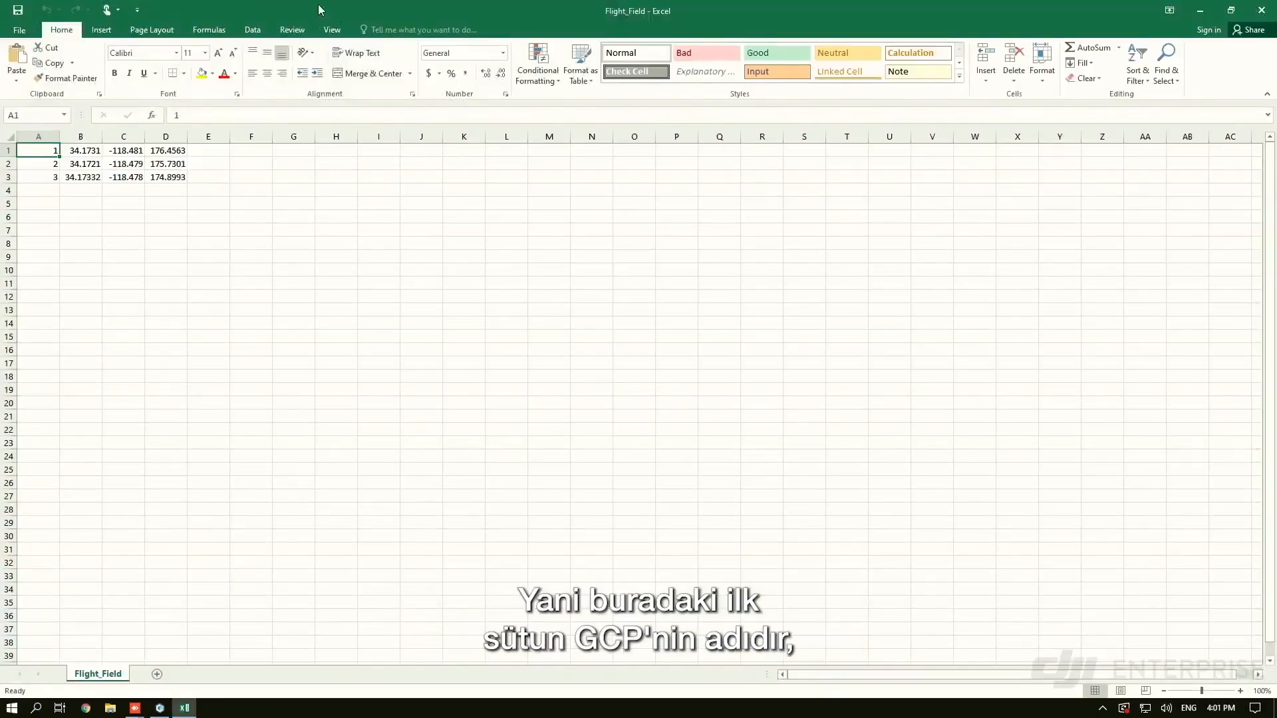
# Reduce the Excel window beside the import dialog and highlight the GCP names in column A
pyautogui.moveTo(317, 11); pyautogui.dragTo(645, 174)
pyautogui.moveTo(382, 373); pyautogui.dragTo(369, 306)
pyautogui.click(408, 366)
pyautogui.moveTo(368, 362); pyautogui.dragTo(367, 309)
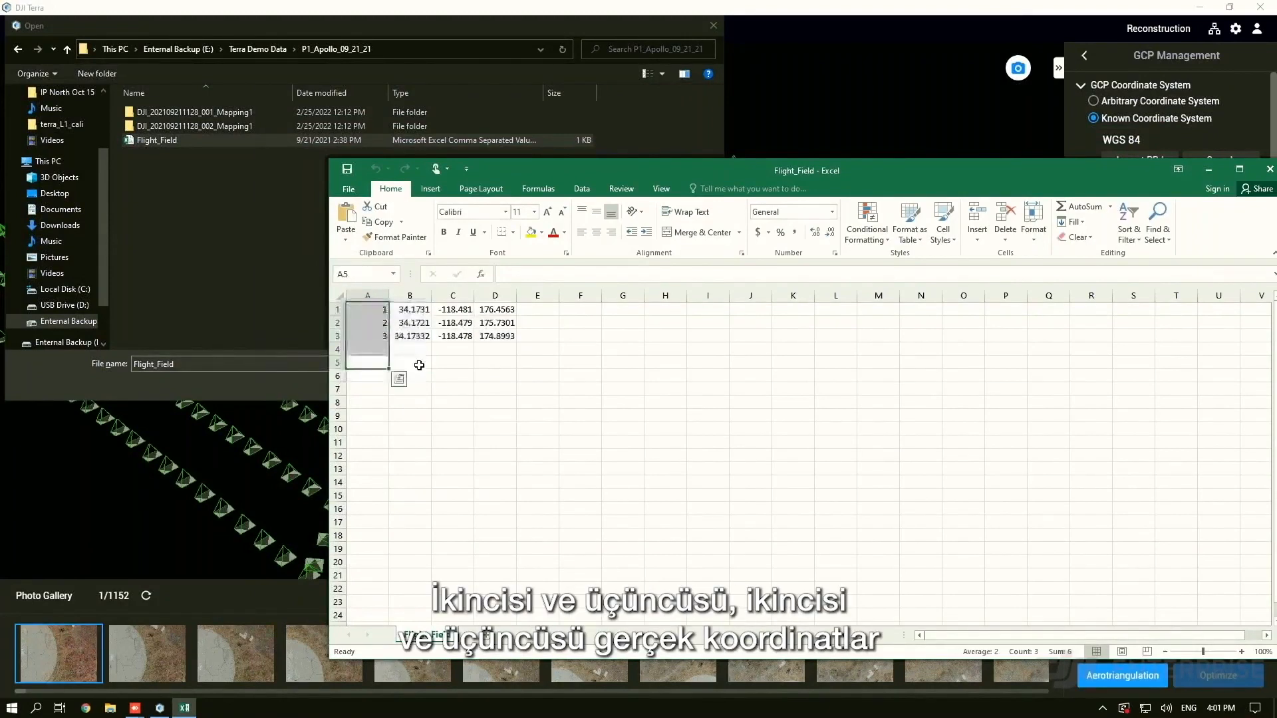
# Examine the latitude, longitude and altitude columns of the three GCPs in the Flight_Field spreadsheet, highlighting each column in turn
pyautogui.moveTo(420, 367); pyautogui.dragTo(412, 310)
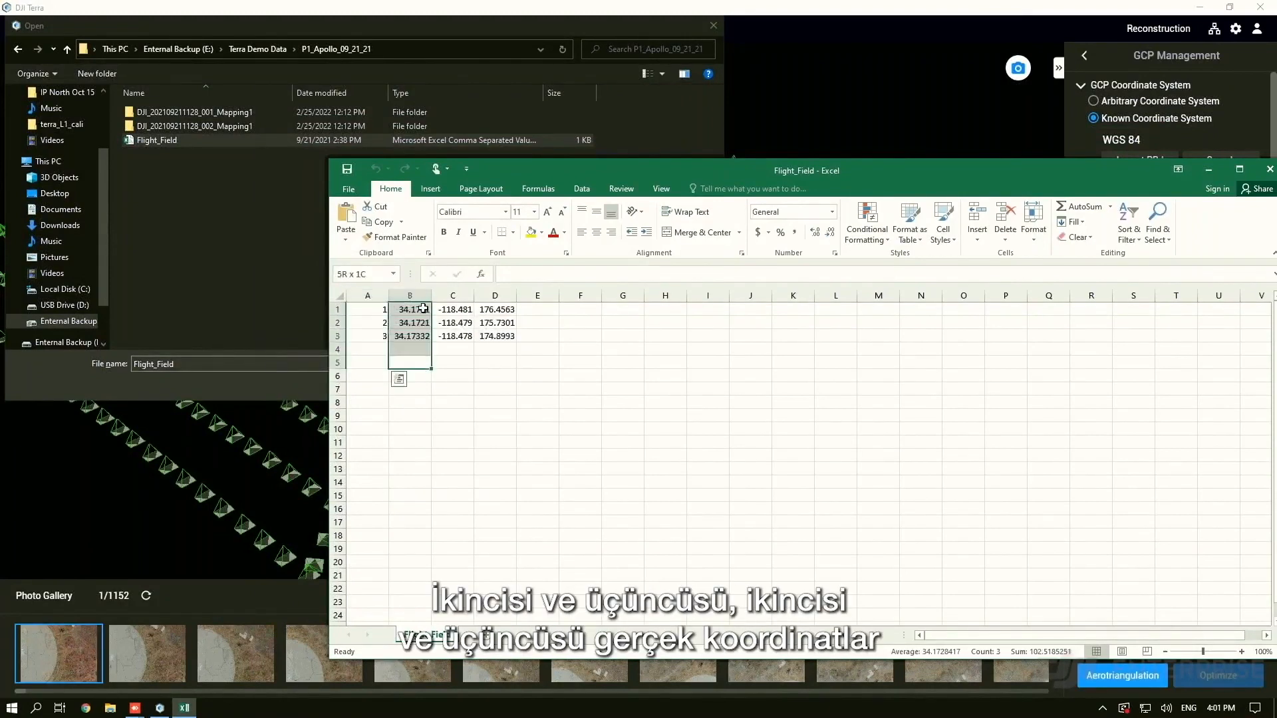
pyautogui.click(465, 355)
pyautogui.moveTo(464, 355); pyautogui.dragTo(450, 310)
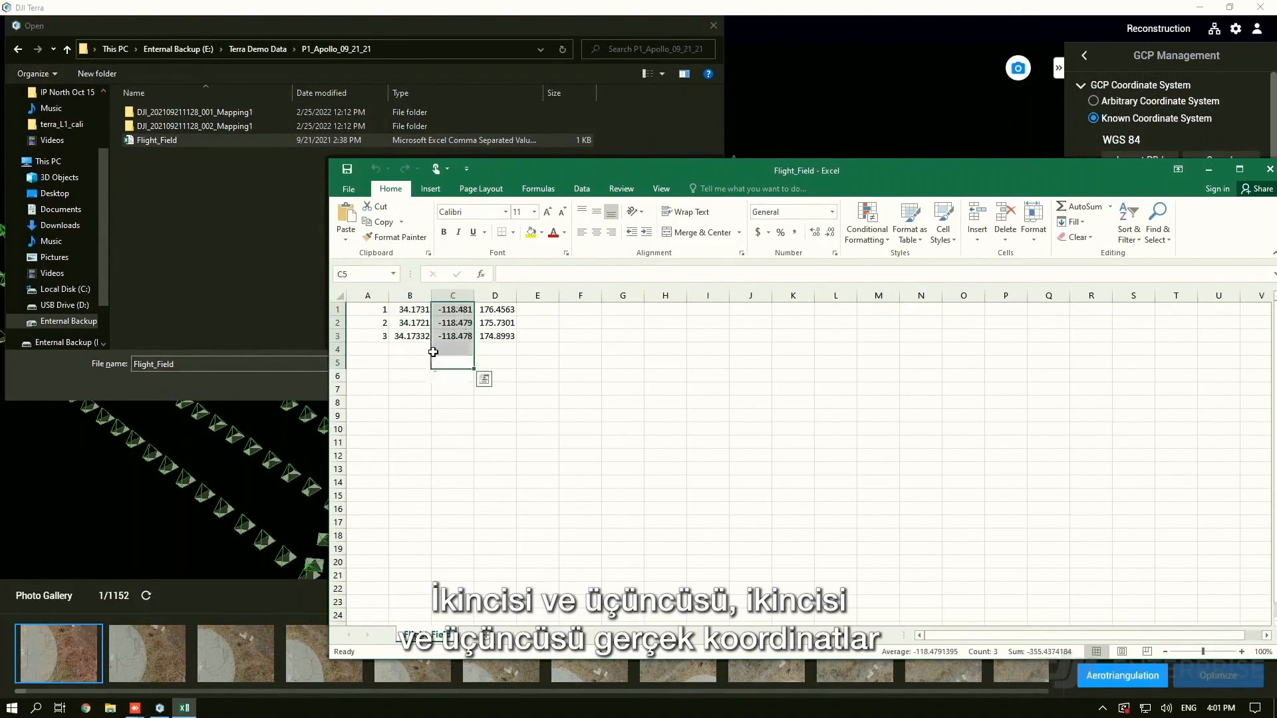
pyautogui.moveTo(411, 362); pyautogui.dragTo(414, 310)
pyautogui.moveTo(453, 361); pyautogui.dragTo(450, 309)
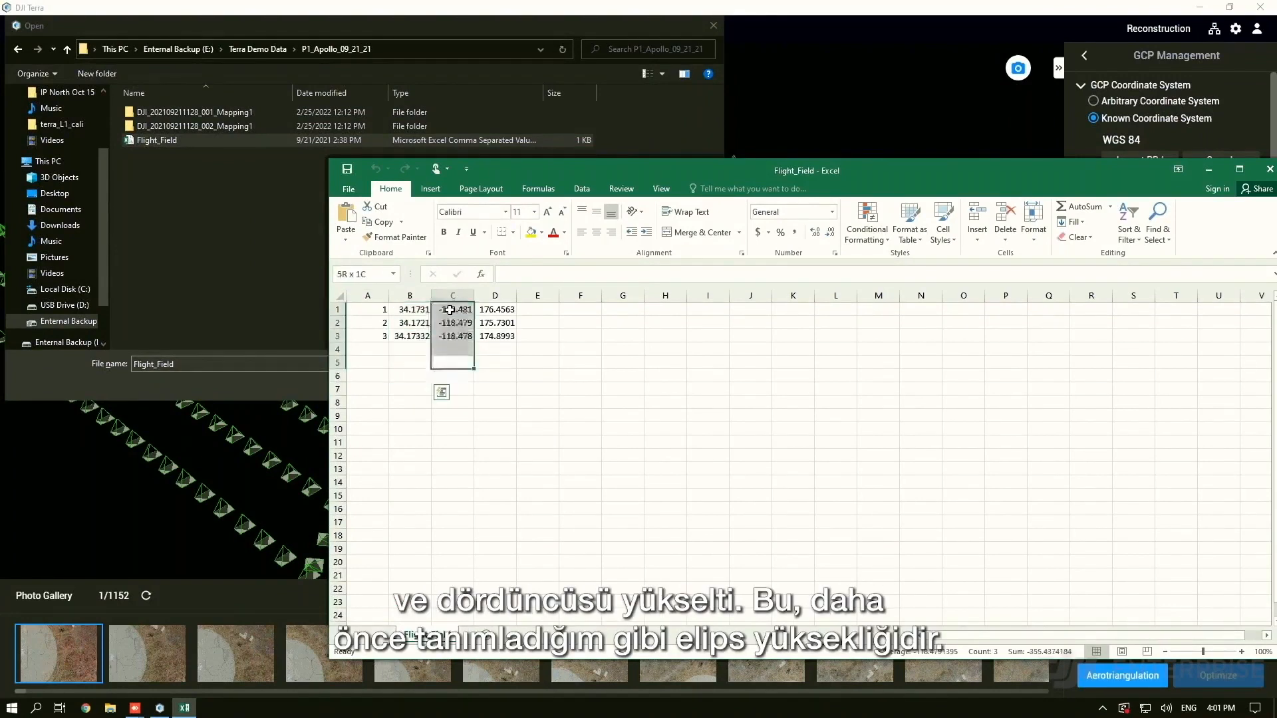
pyautogui.click(494, 358)
pyautogui.moveTo(503, 361); pyautogui.dragTo(498, 309)
pyautogui.click(555, 359)
pyautogui.click(609, 338)
# Close the Excel spreadsheet, import the GCPs from the Flight_Field CSV, and check their positions in the 3D view
pyautogui.moveTo(994, 174); pyautogui.dragTo(786, 222)
pyautogui.click(1062, 219)
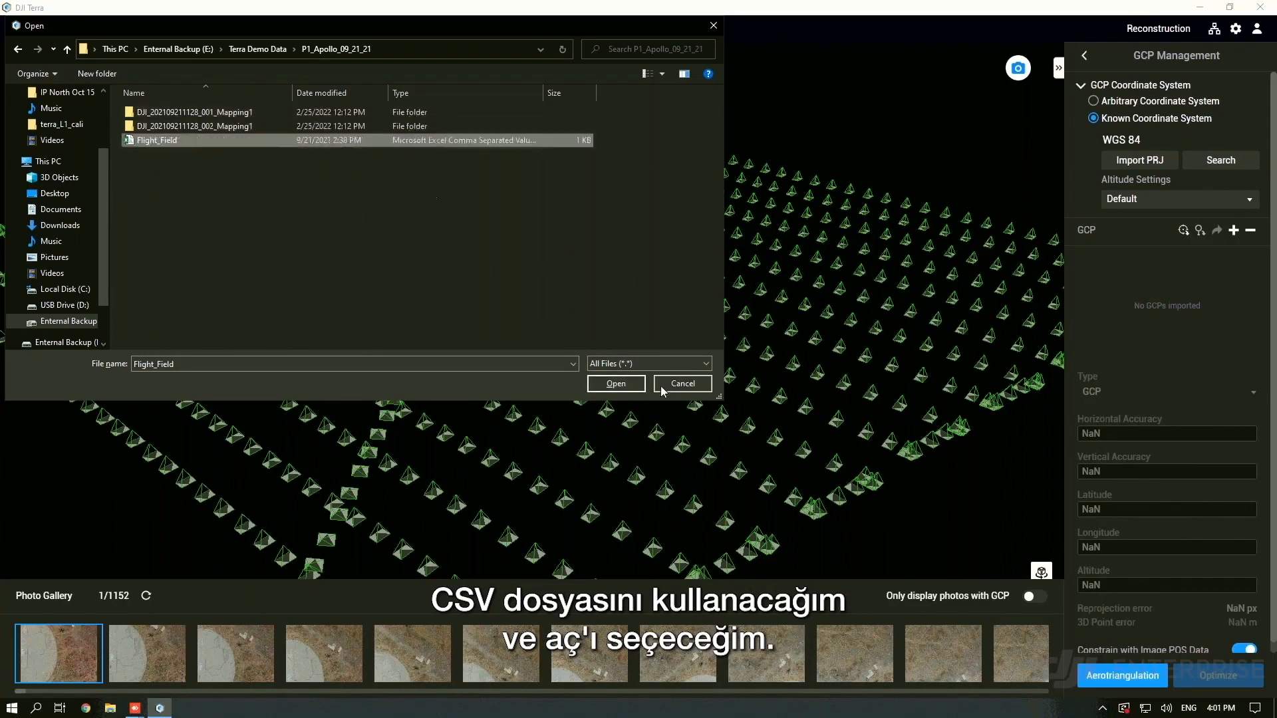
pyautogui.click(616, 384)
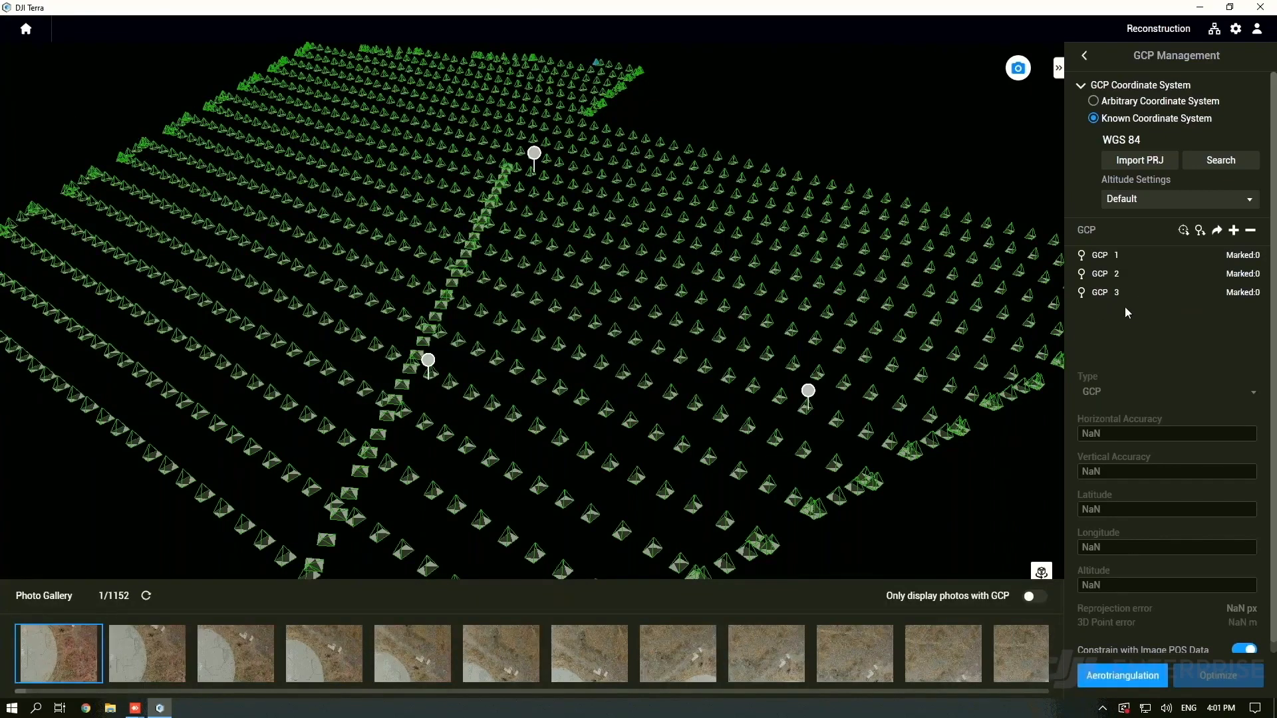
pyautogui.moveTo(635, 404)
pyautogui.mouseDown()
pyautogui.moveTo(649, 326)
pyautogui.moveTo(691, 265)
pyautogui.mouseUp()
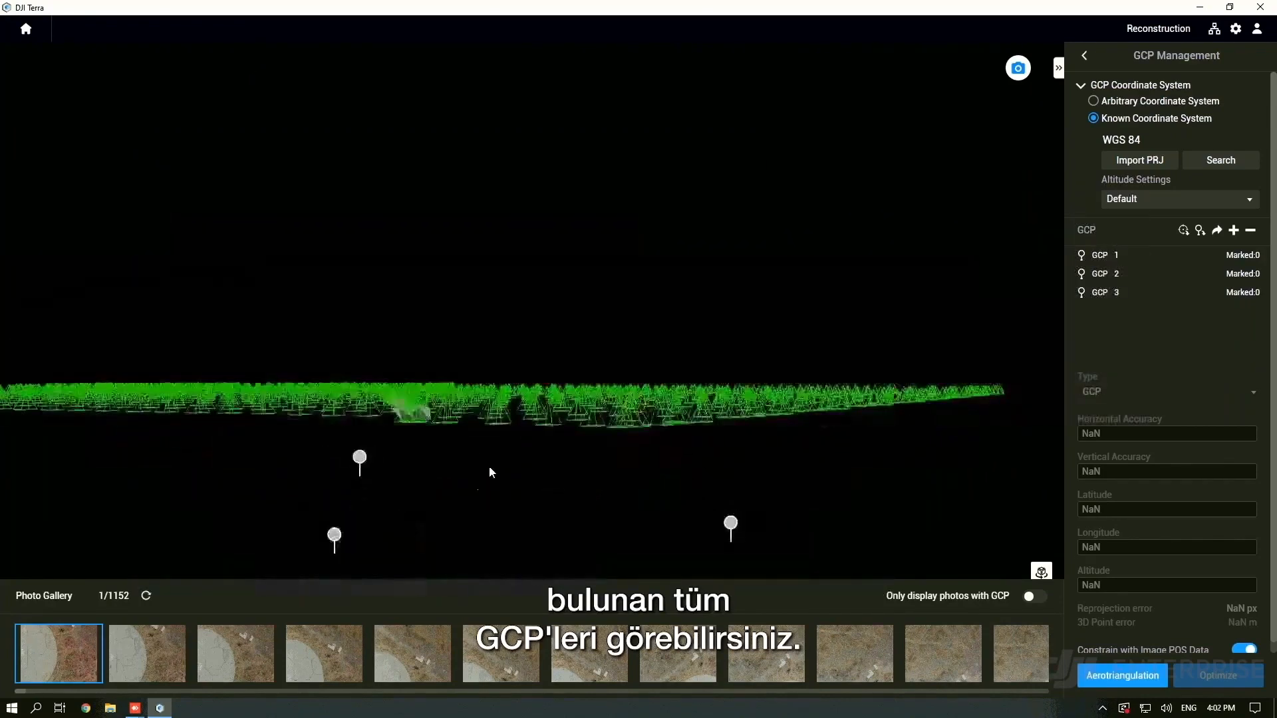
pyautogui.moveTo(489, 467); pyautogui.dragTo(618, 362)
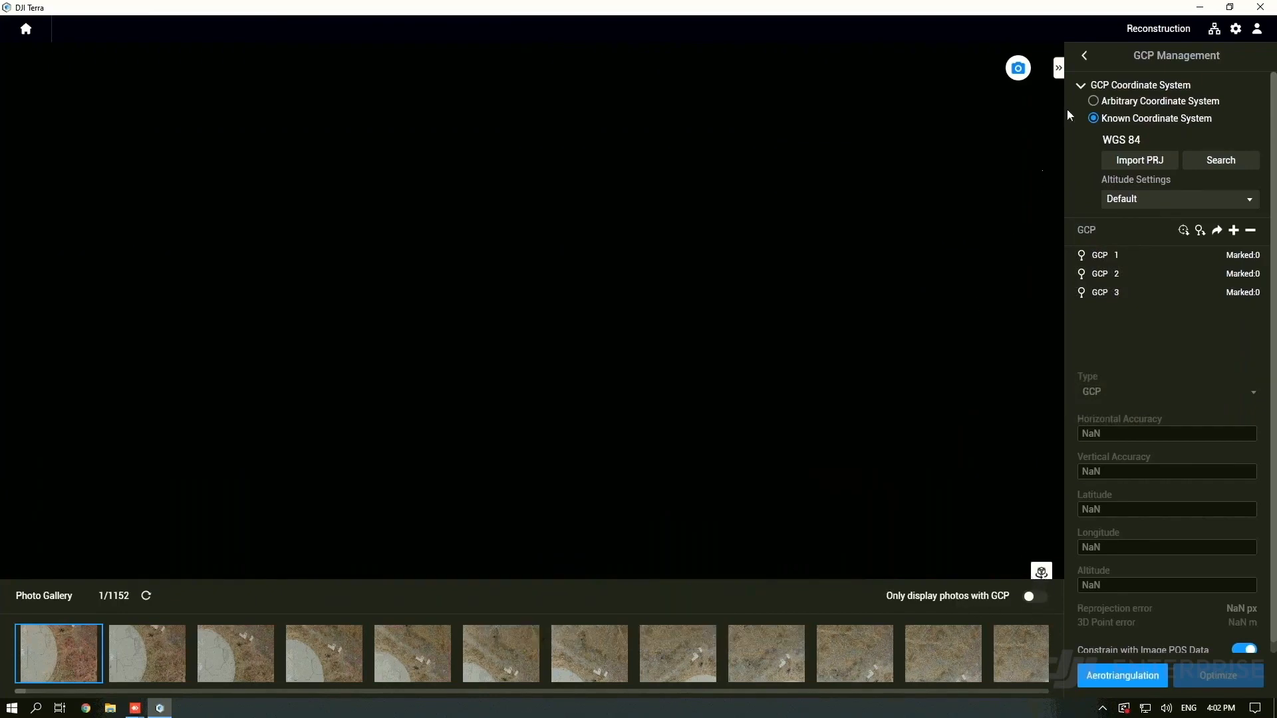
pyautogui.click(1058, 67)
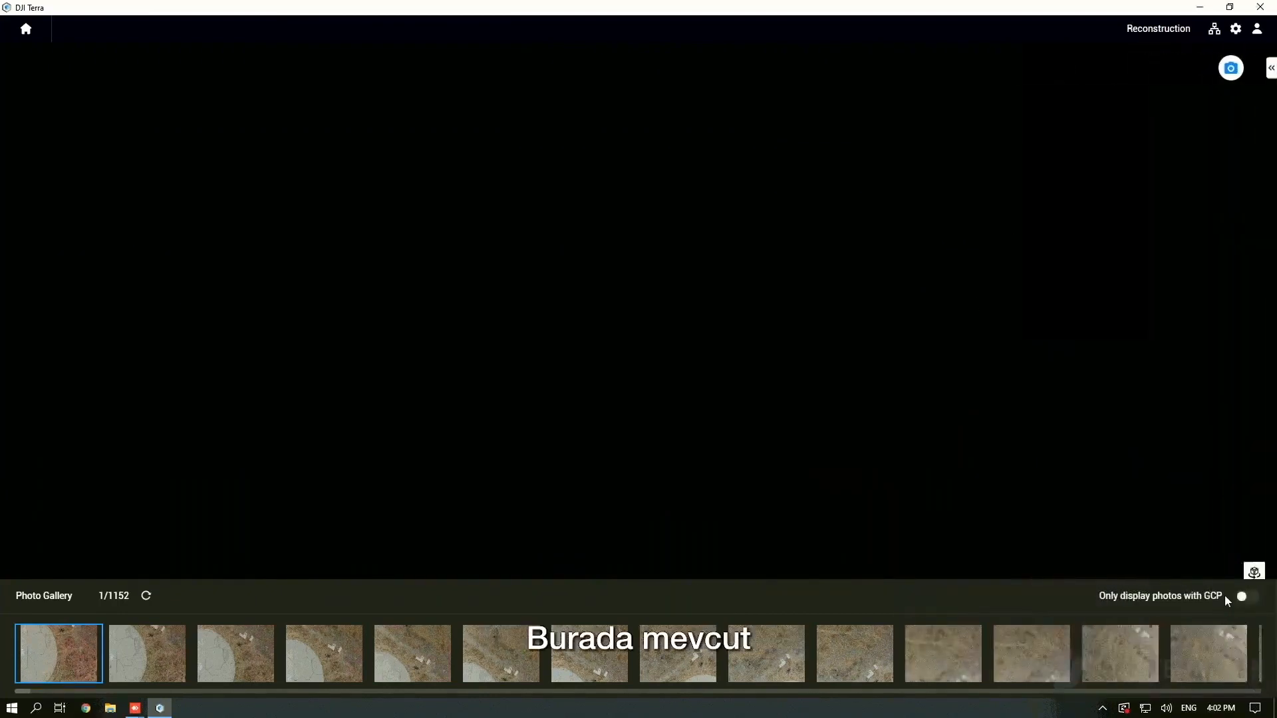
pyautogui.doubleClick(89, 663)
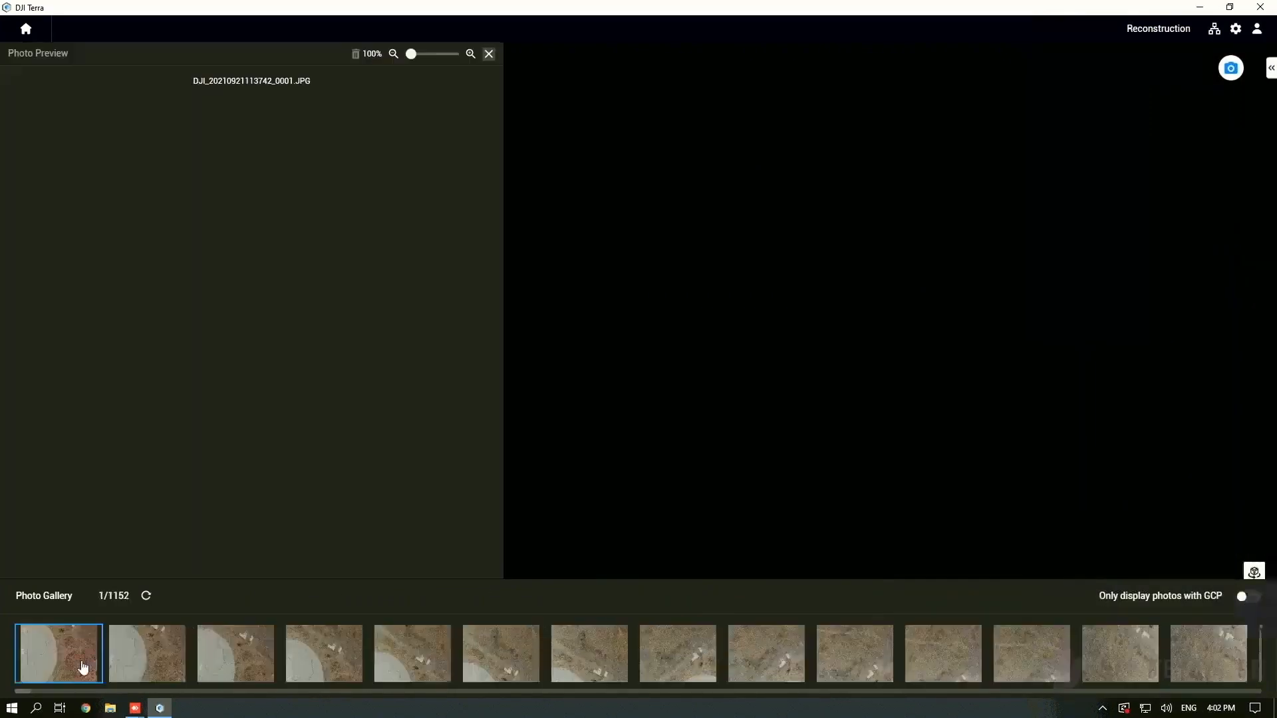
pyautogui.click(489, 54)
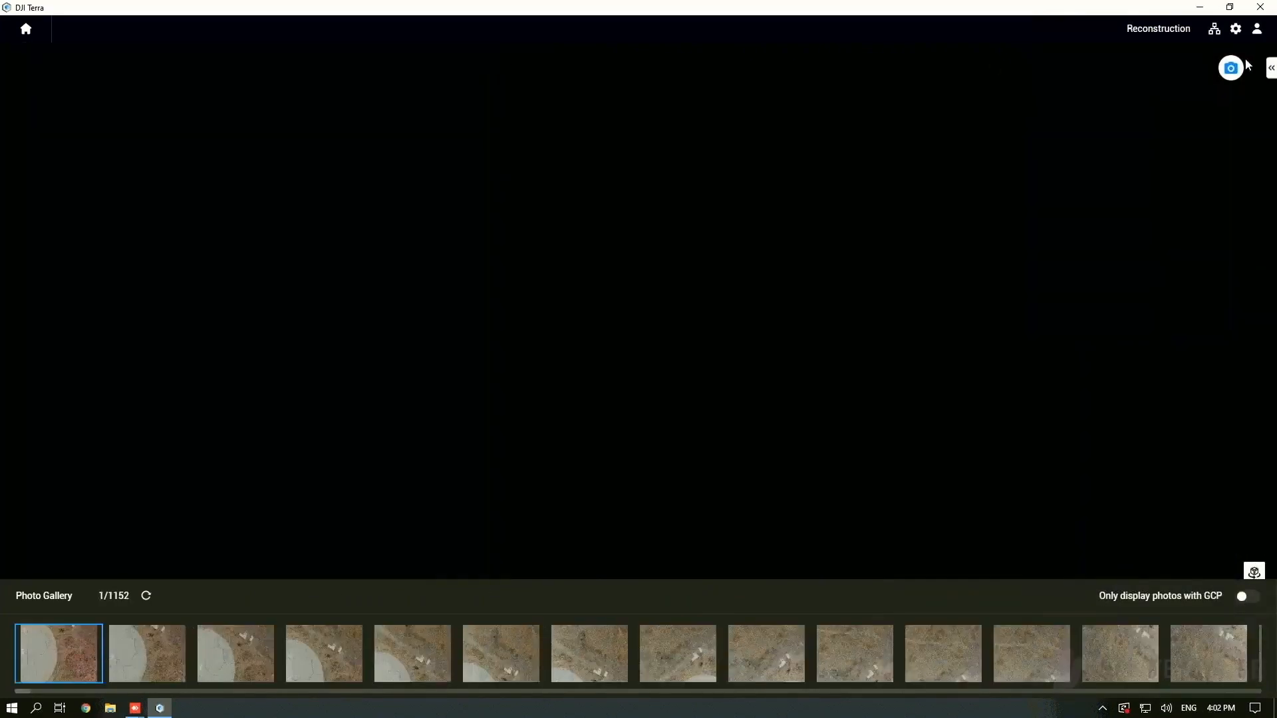
pyautogui.click(1271, 68)
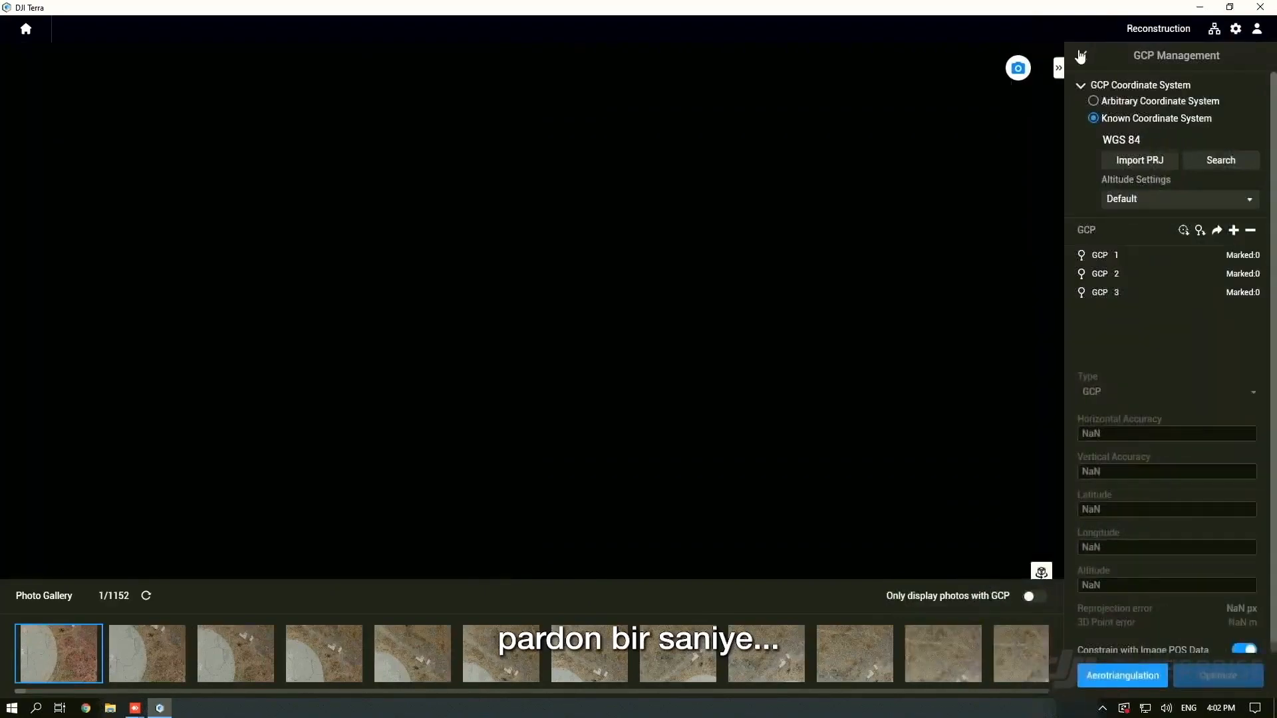
# Reopen GCP Management from the DEMO mission settings and examine the three imported GCPs against the photo positions in 3D
pyautogui.click(1085, 55)
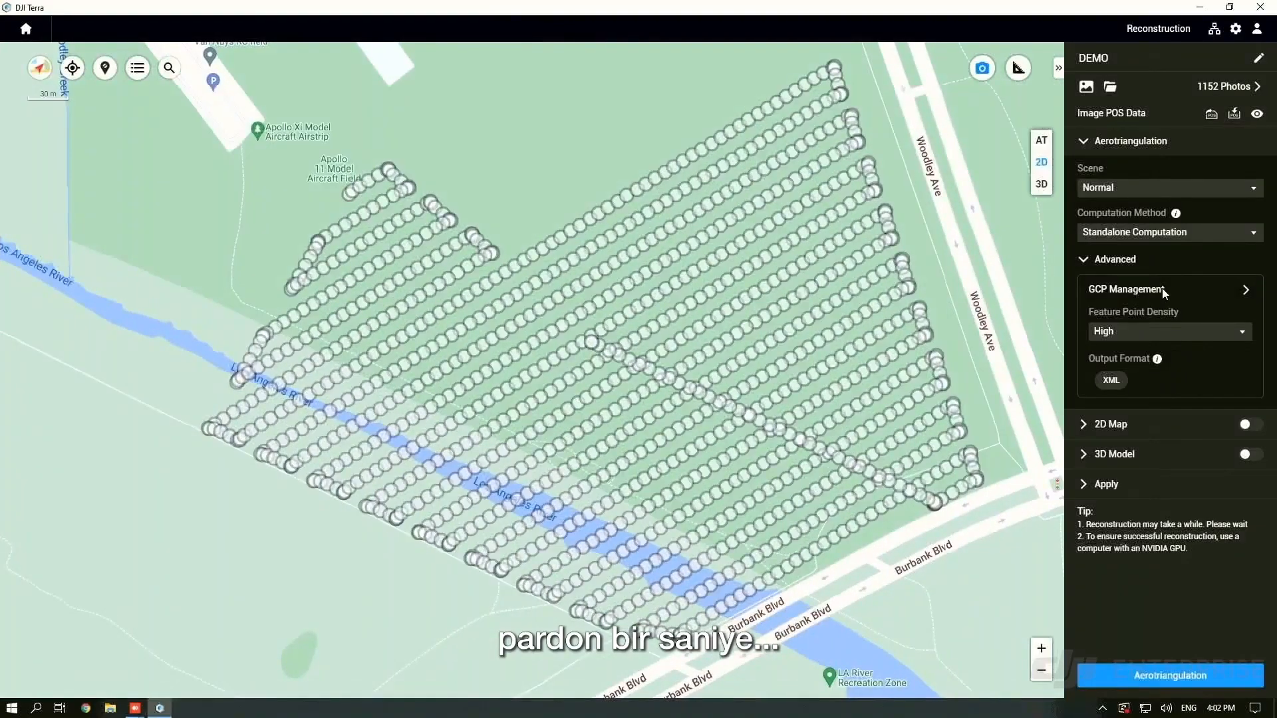
pyautogui.click(1164, 290)
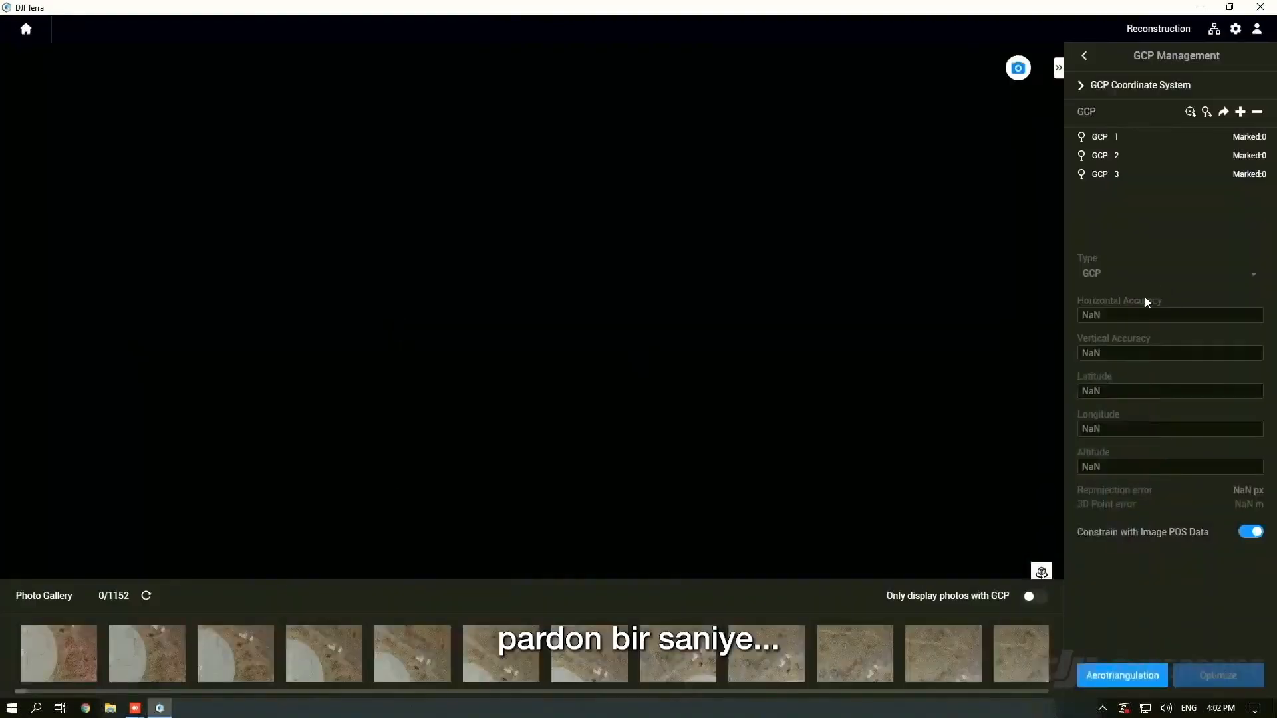
pyautogui.moveTo(630, 442); pyautogui.dragTo(612, 311)
pyautogui.moveTo(505, 459); pyautogui.dragTo(552, 413)
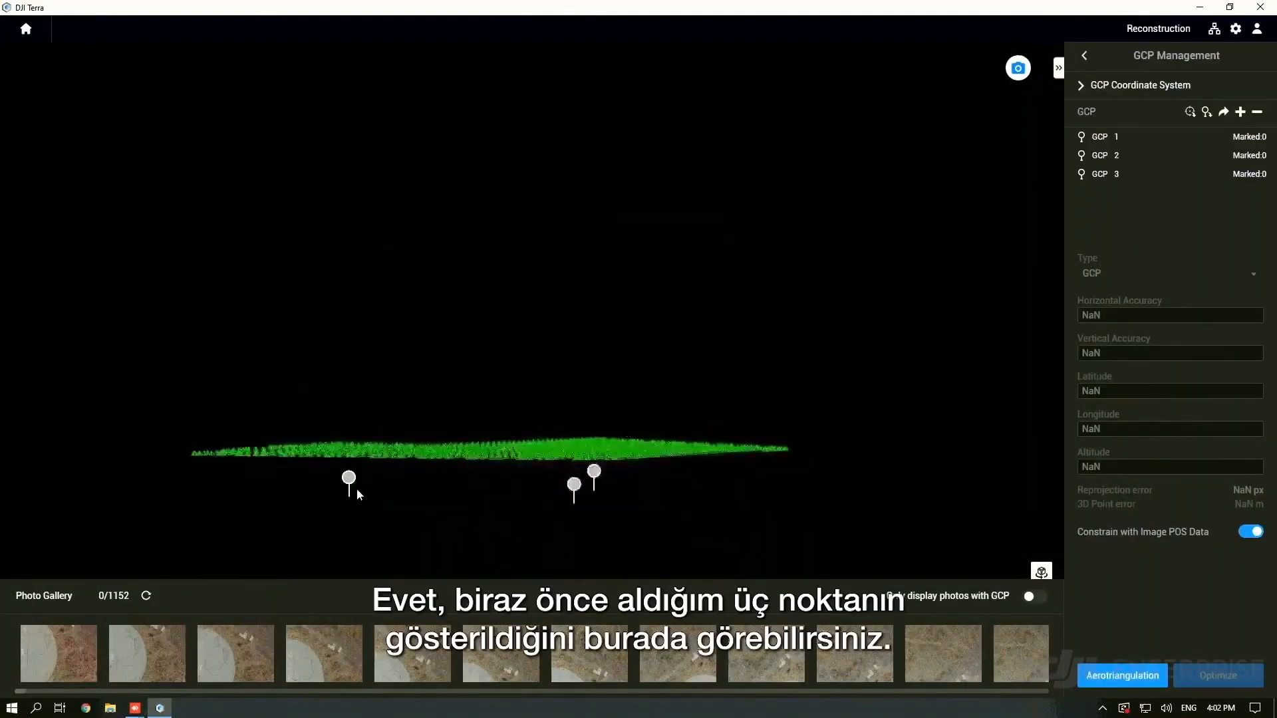
pyautogui.click(462, 489)
pyautogui.moveTo(546, 449); pyautogui.dragTo(608, 415)
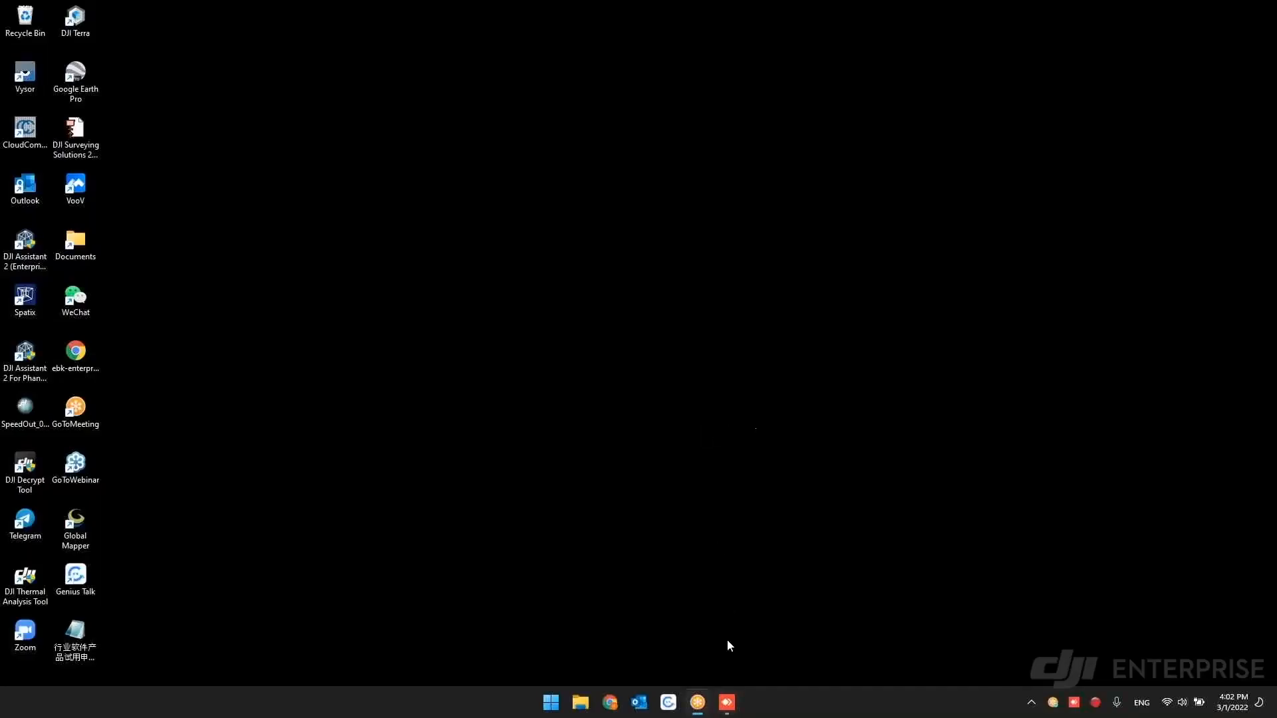
pyautogui.moveTo(698, 712)
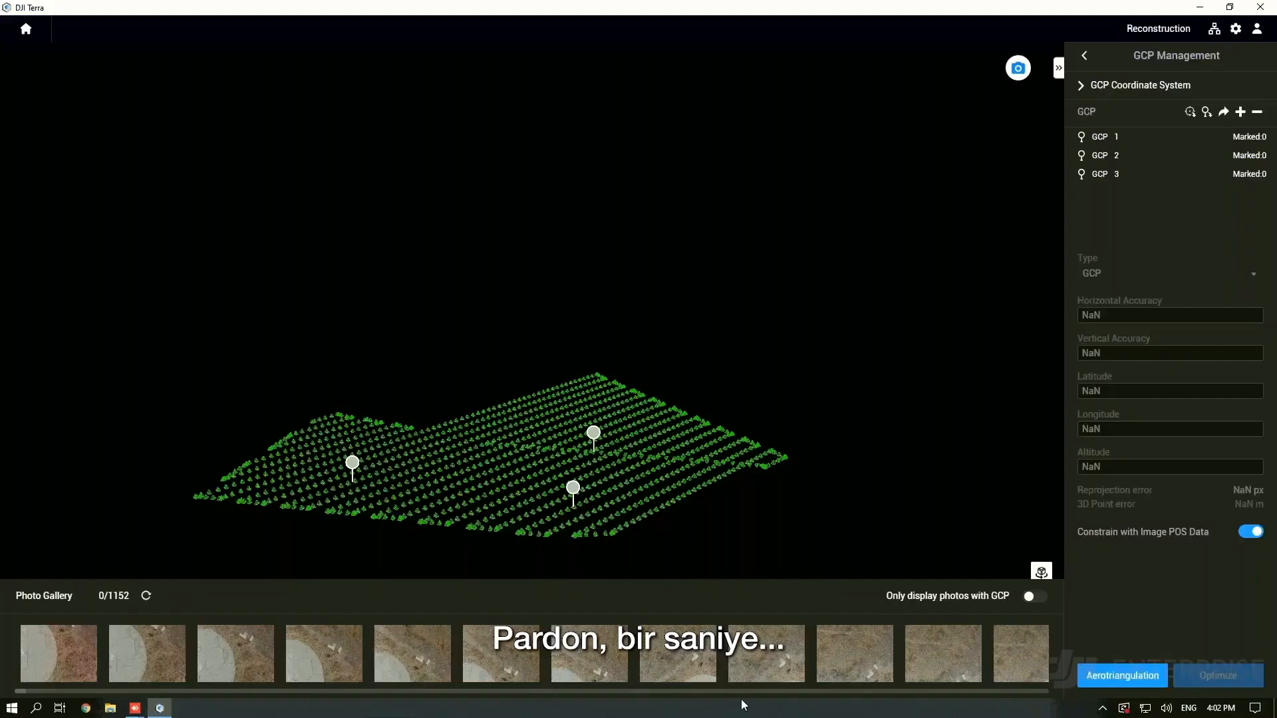
pyautogui.moveTo(615, 494); pyautogui.dragTo(609, 520)
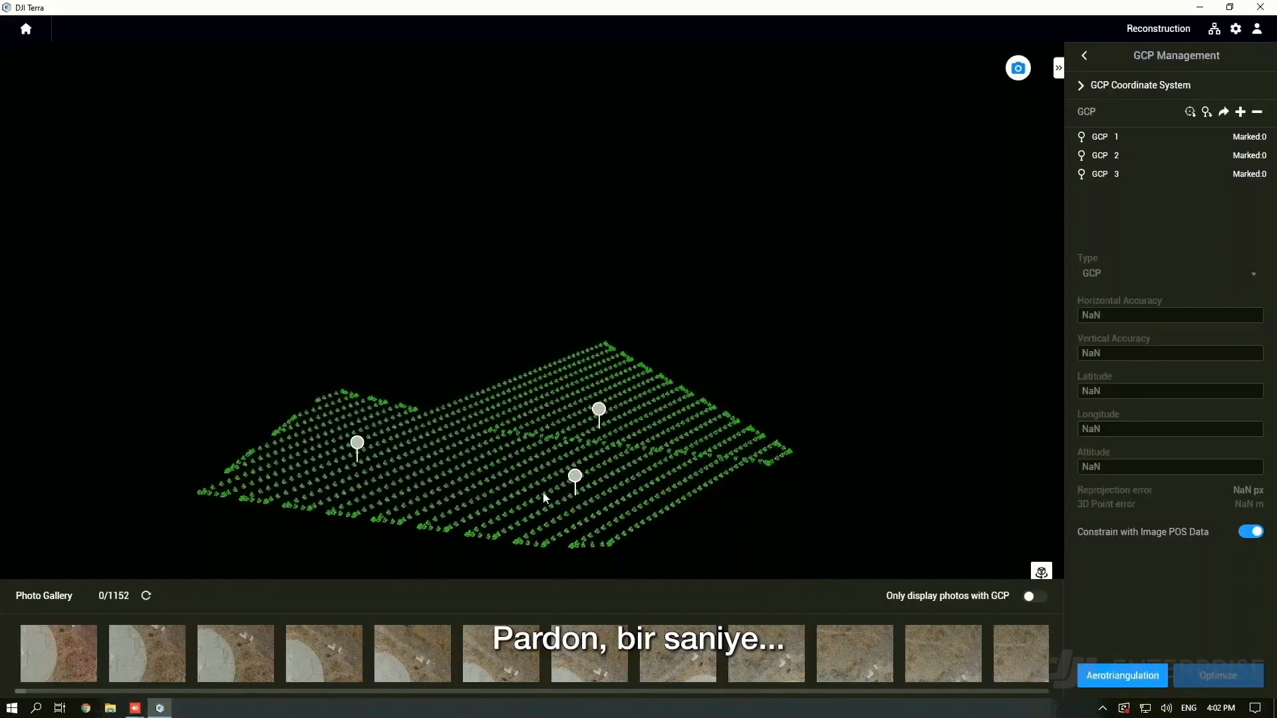
pyautogui.scroll(2, 476, 498)
pyautogui.scroll(2, 476, 498)
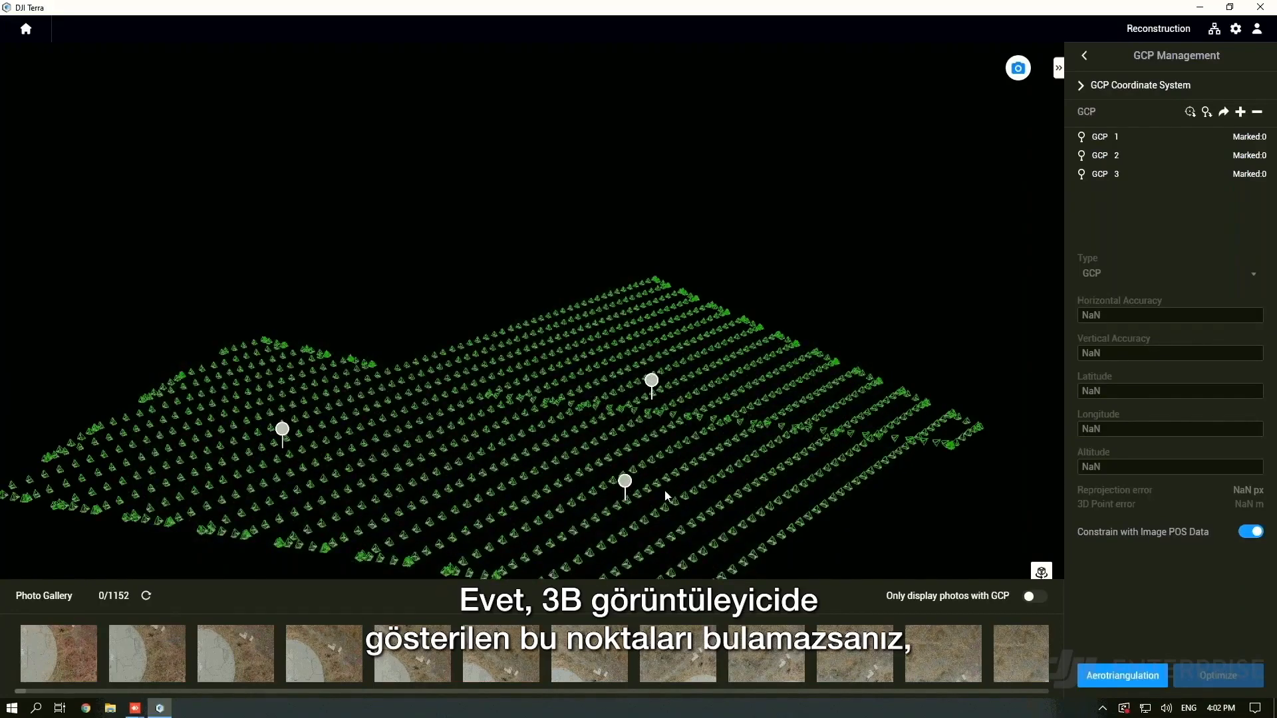
pyautogui.moveTo(529, 472); pyautogui.dragTo(601, 444)
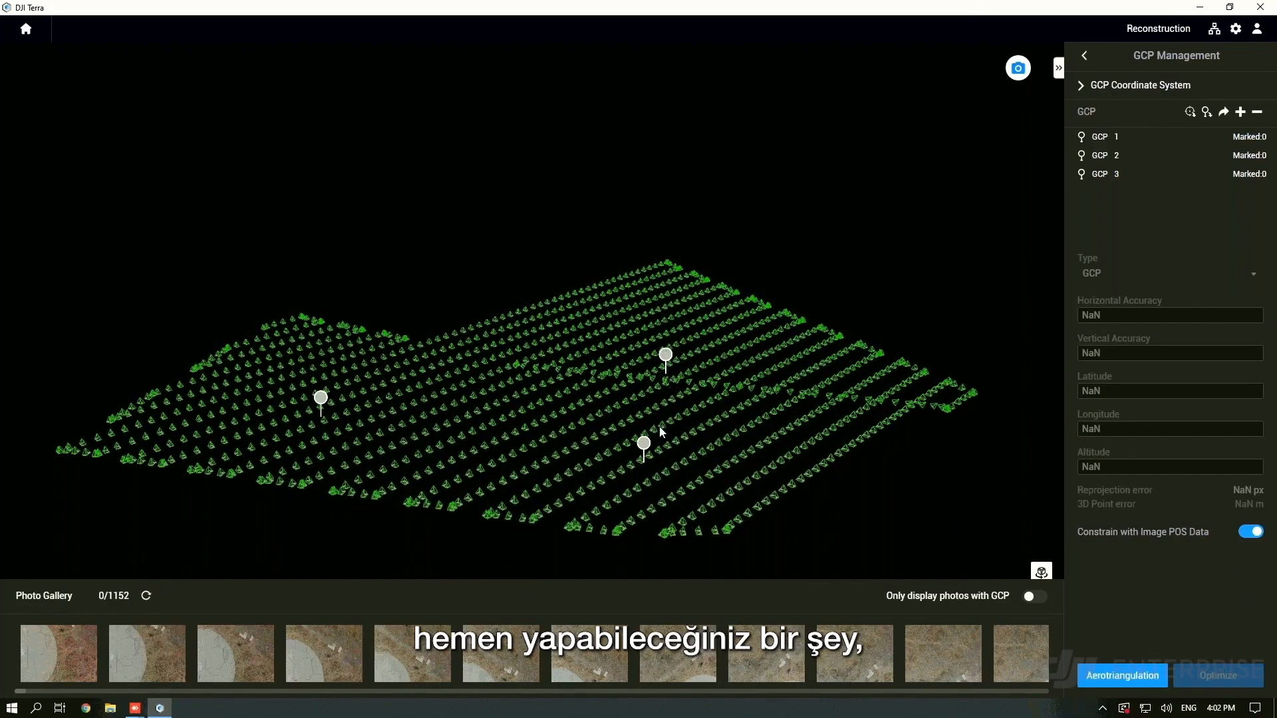
# Expand the GCP coordinate system settings and review them alongside the GCP locations in the 3D view
pyautogui.click(1081, 85)
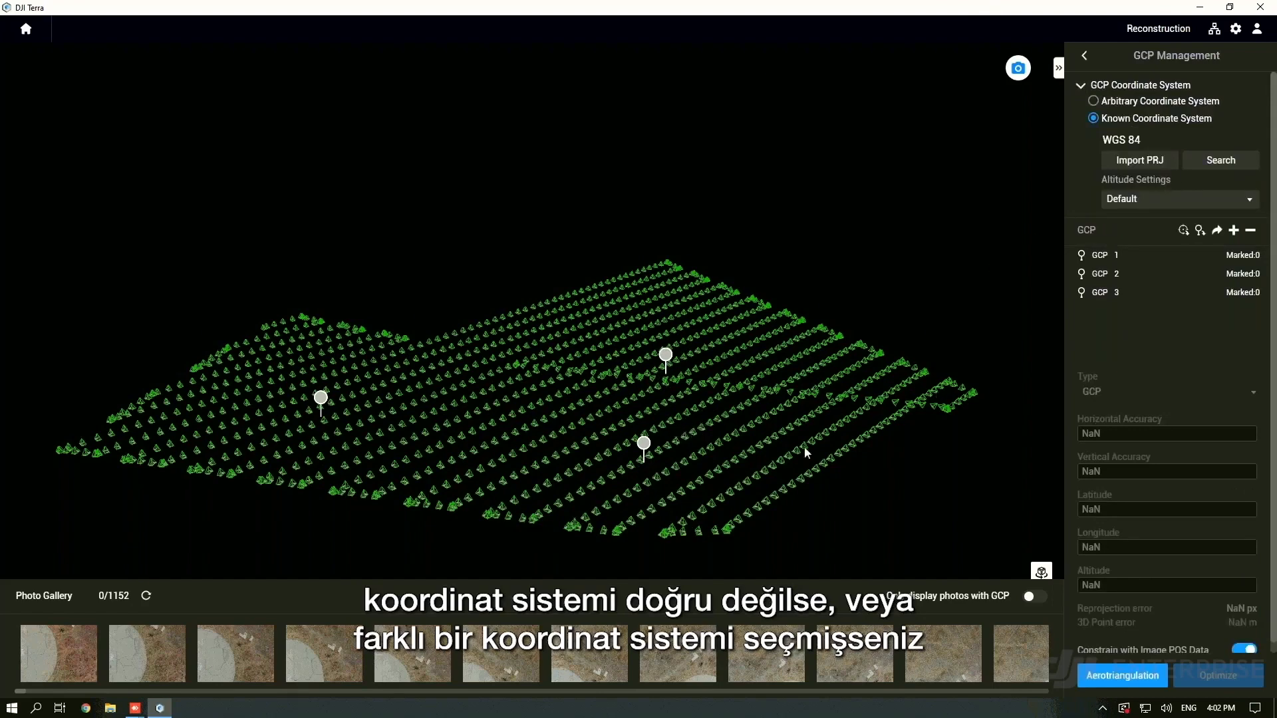
pyautogui.moveTo(665, 444); pyautogui.dragTo(798, 373)
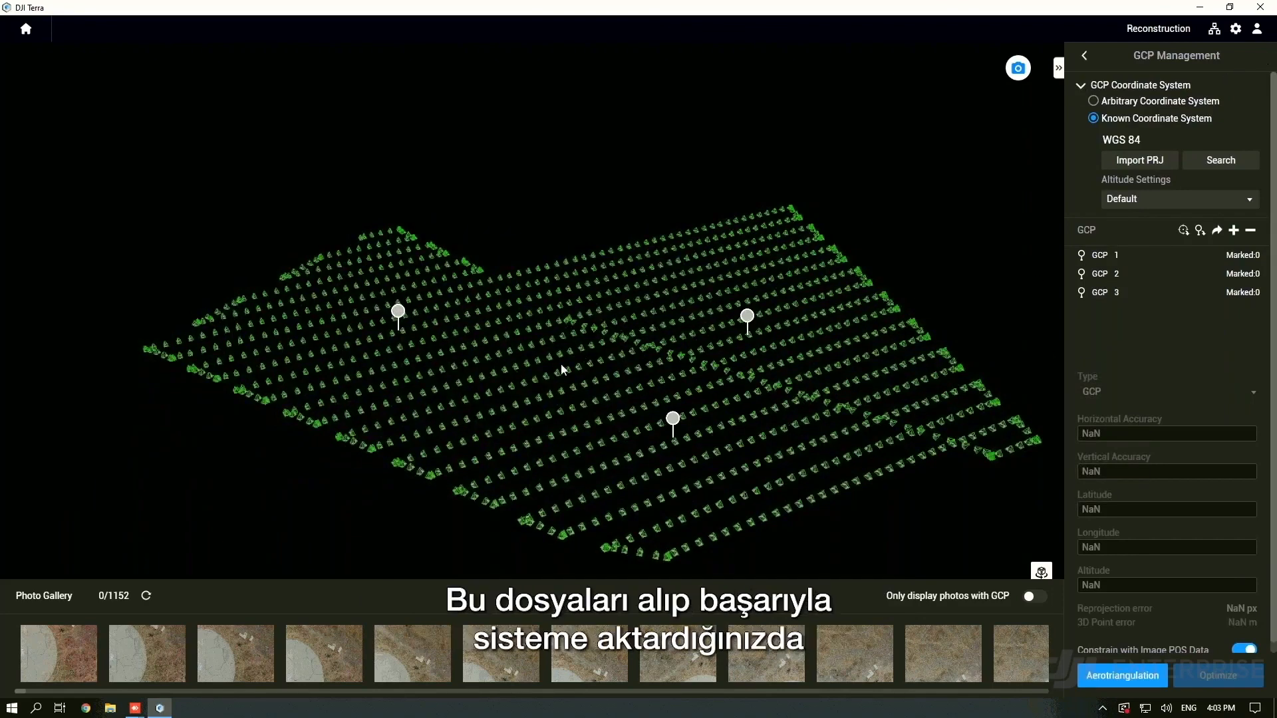
pyautogui.moveTo(624, 362); pyautogui.dragTo(733, 361)
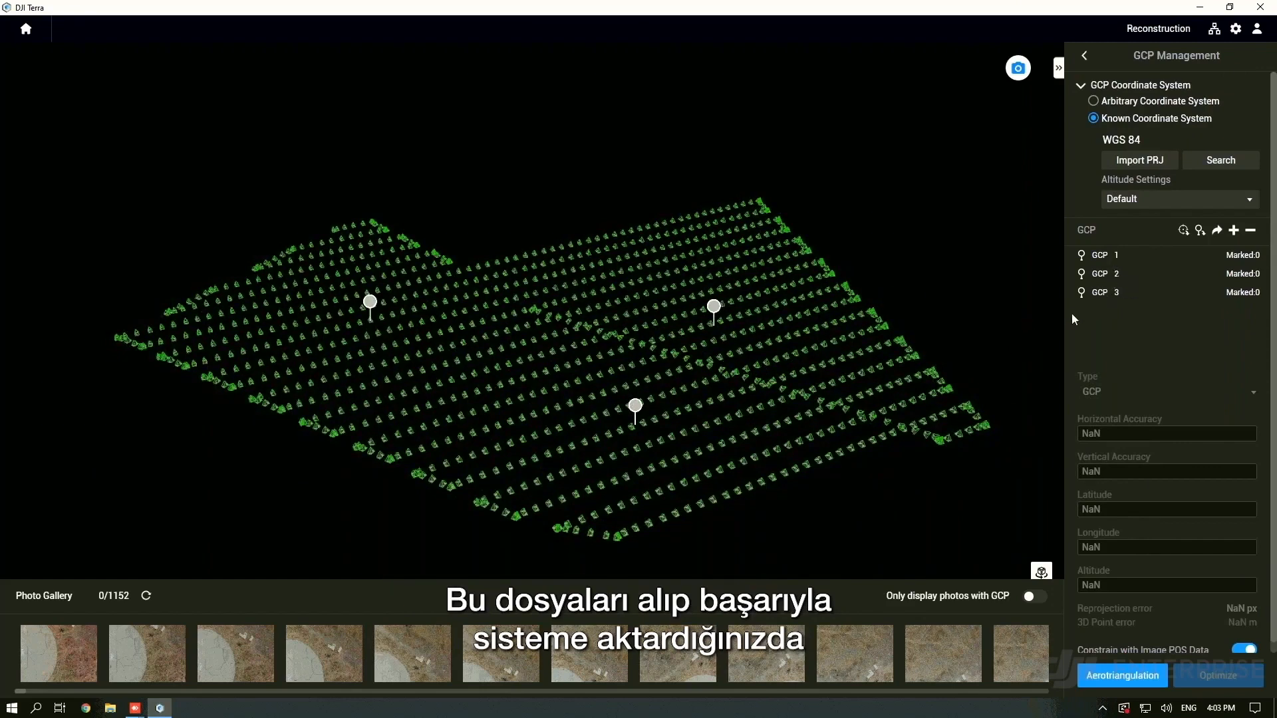
# Select the imported GCPs one after another, ending on GCP 1, and inspect up close which photos link to it
pyautogui.click(1106, 272)
pyautogui.click(1110, 291)
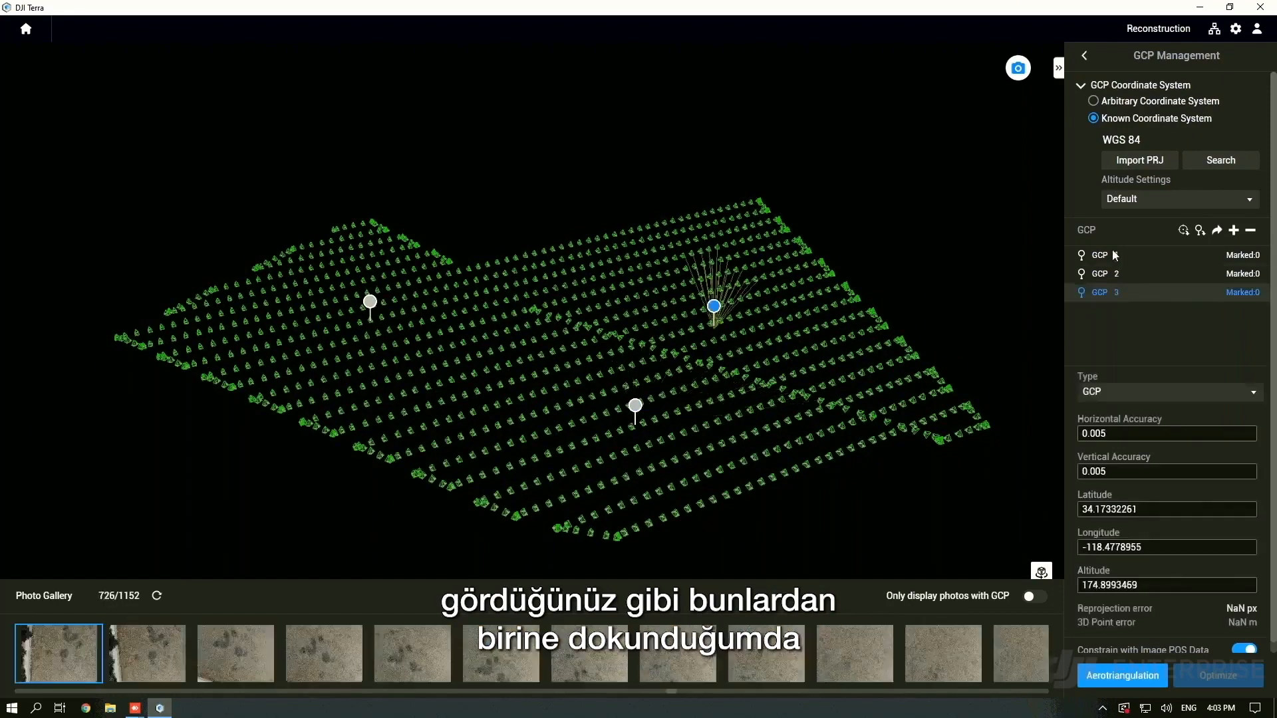
pyautogui.click(1111, 254)
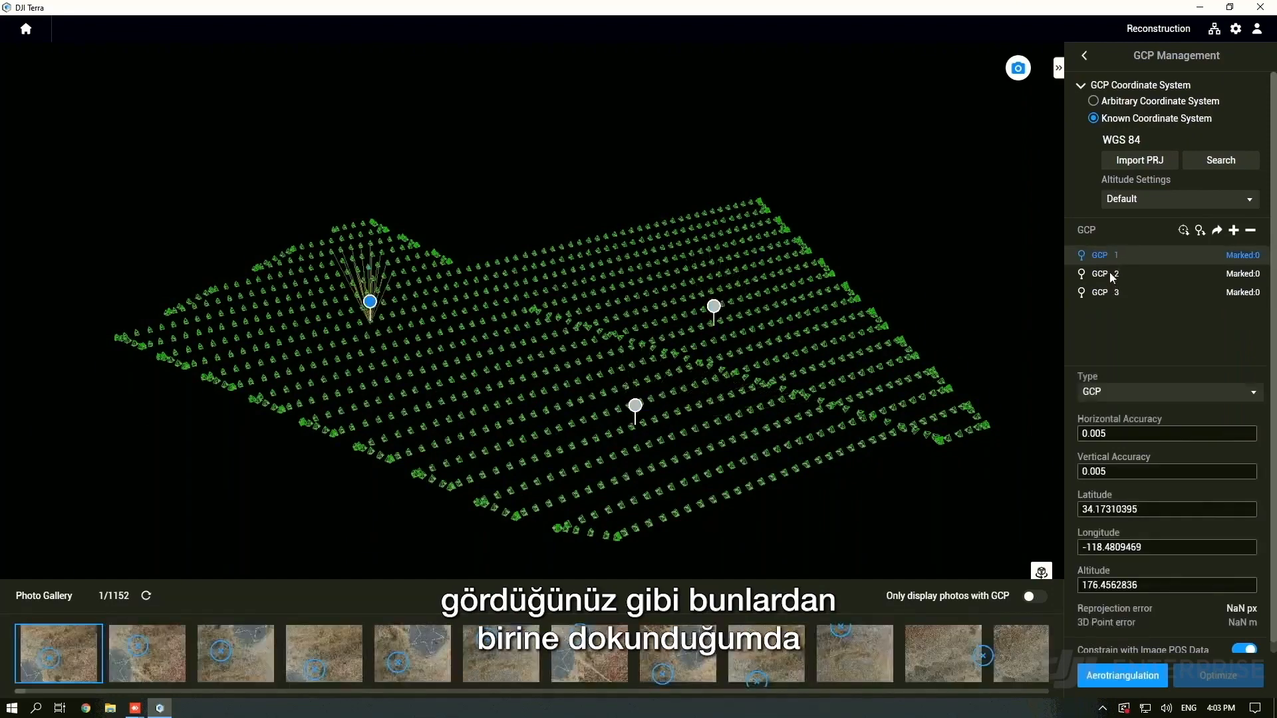
pyautogui.click(1109, 274)
pyautogui.click(1105, 254)
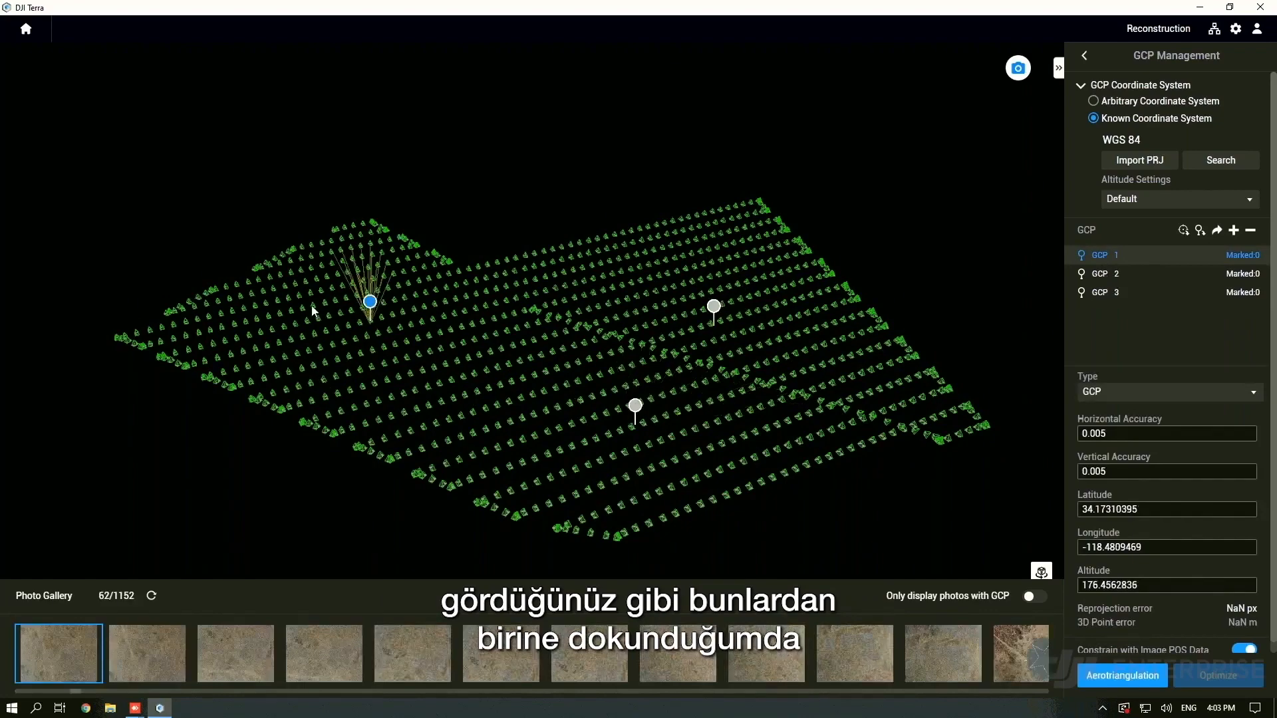
pyautogui.scroll(8, 365, 257)
pyautogui.moveTo(397, 384)
pyautogui.mouseDown()
pyautogui.moveTo(493, 338)
pyautogui.moveTo(443, 407)
pyautogui.moveTo(716, 257)
pyautogui.moveTo(609, 364)
pyautogui.moveTo(630, 385)
pyautogui.moveTo(645, 357)
pyautogui.moveTo(710, 392)
pyautogui.mouseUp()
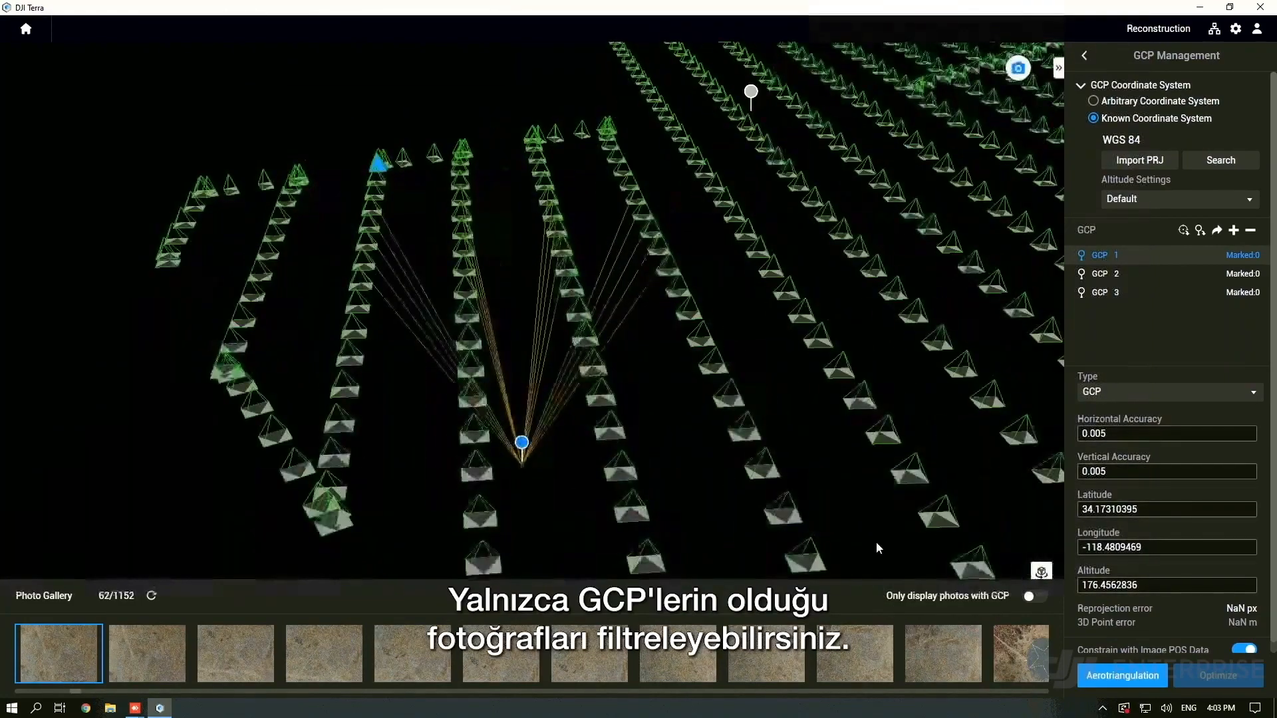
# Limit the photo gallery to photos with GCPs and compare the filtered photos of GCP 1 and GCP 2
pyautogui.click(1032, 597)
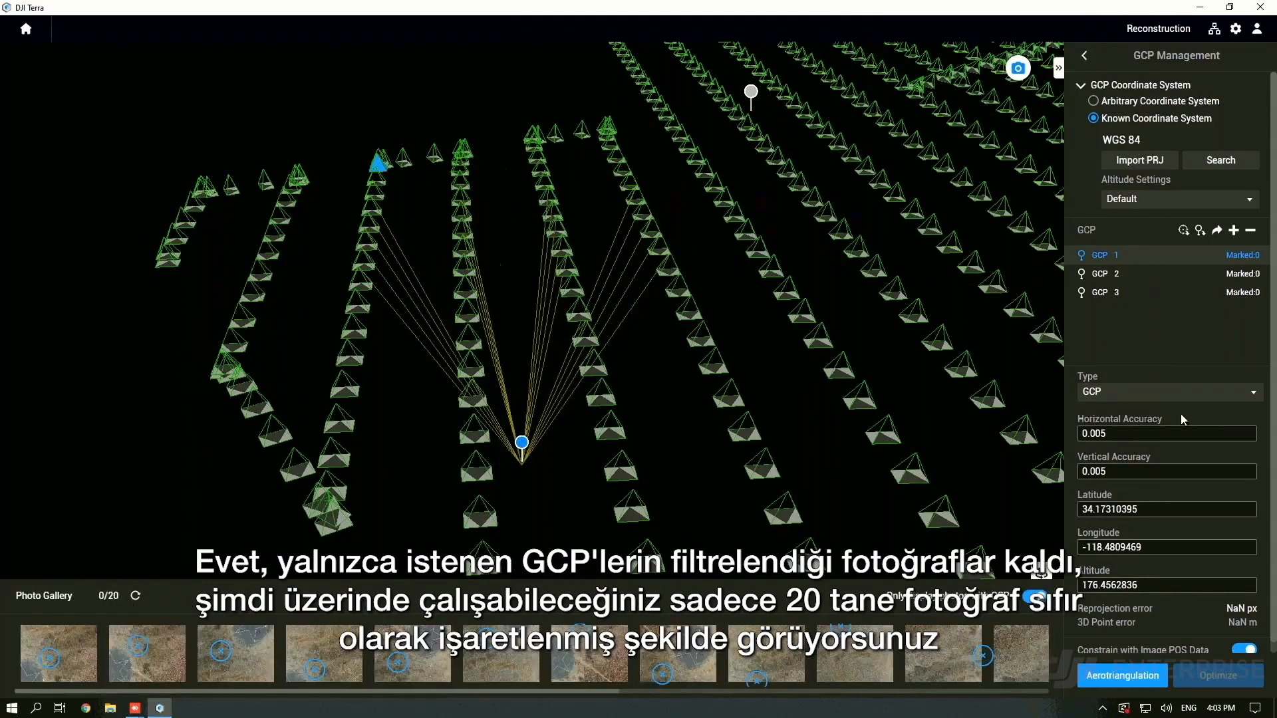
pyautogui.click(1120, 274)
pyautogui.click(1114, 259)
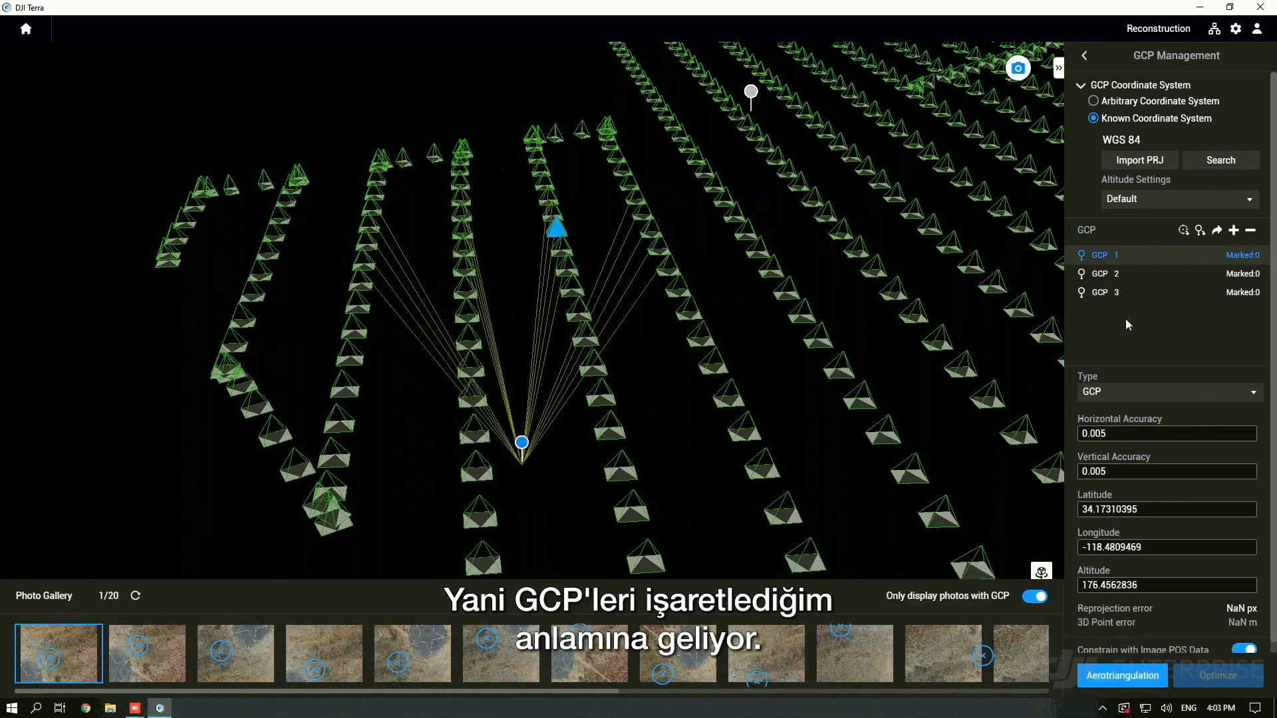
pyautogui.click(1130, 274)
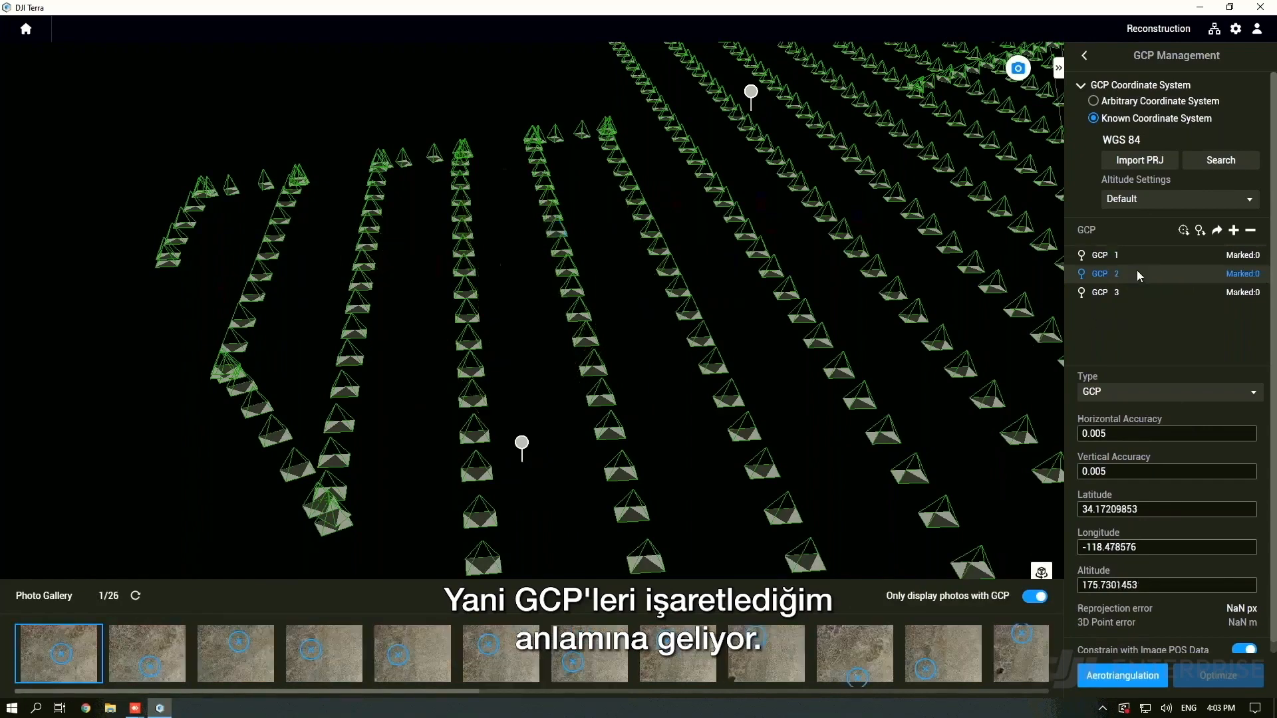
pyautogui.click(1101, 255)
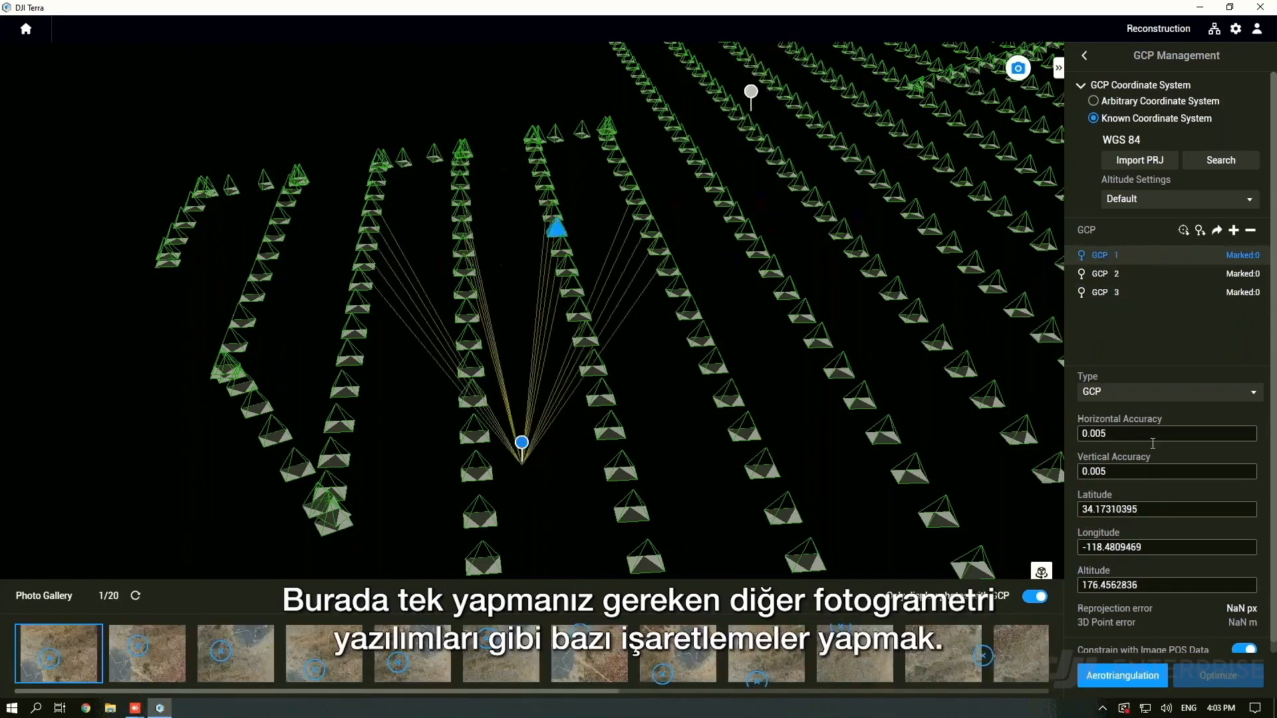
# With GCP 1 selected, open its first filtered photo in the preview and magnify the black-and-white ground target
pyautogui.scroll(-1, 1140, 435)
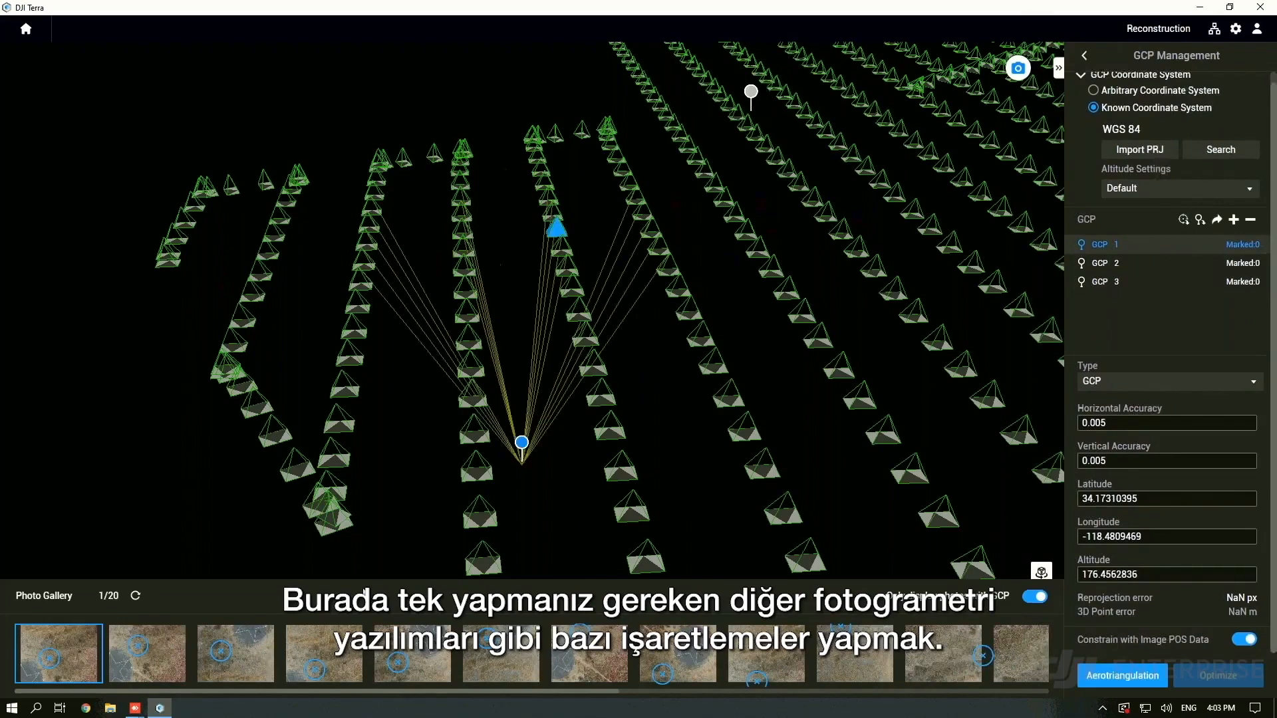
pyautogui.moveTo(657, 391); pyautogui.dragTo(665, 469, button='middle')
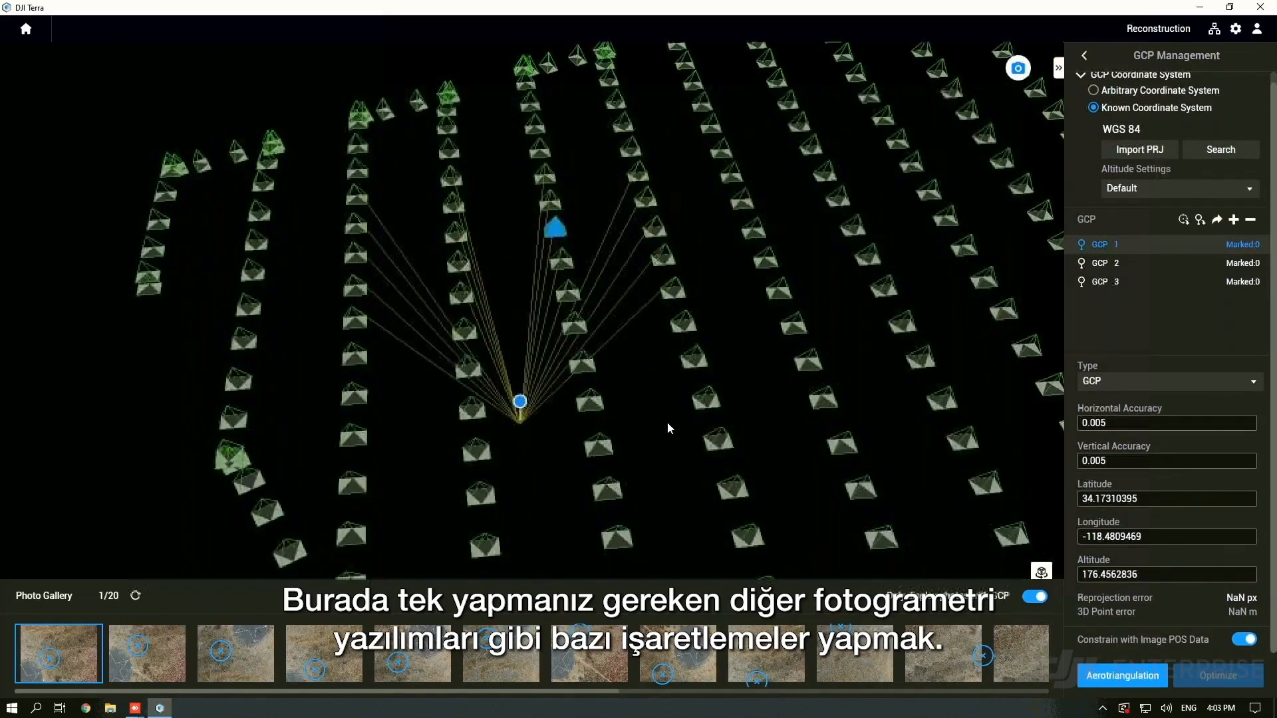
pyautogui.scroll(-2, 668, 422)
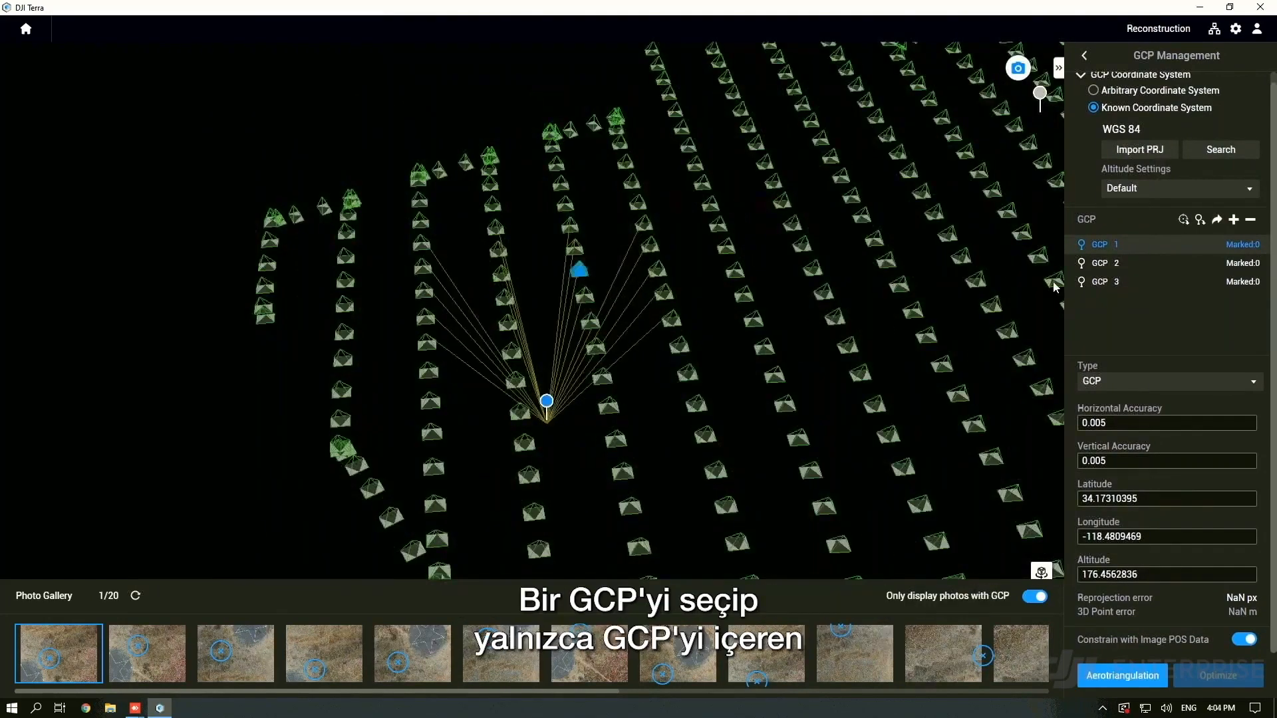
pyautogui.click(1103, 265)
pyautogui.click(1108, 246)
pyautogui.click(79, 657)
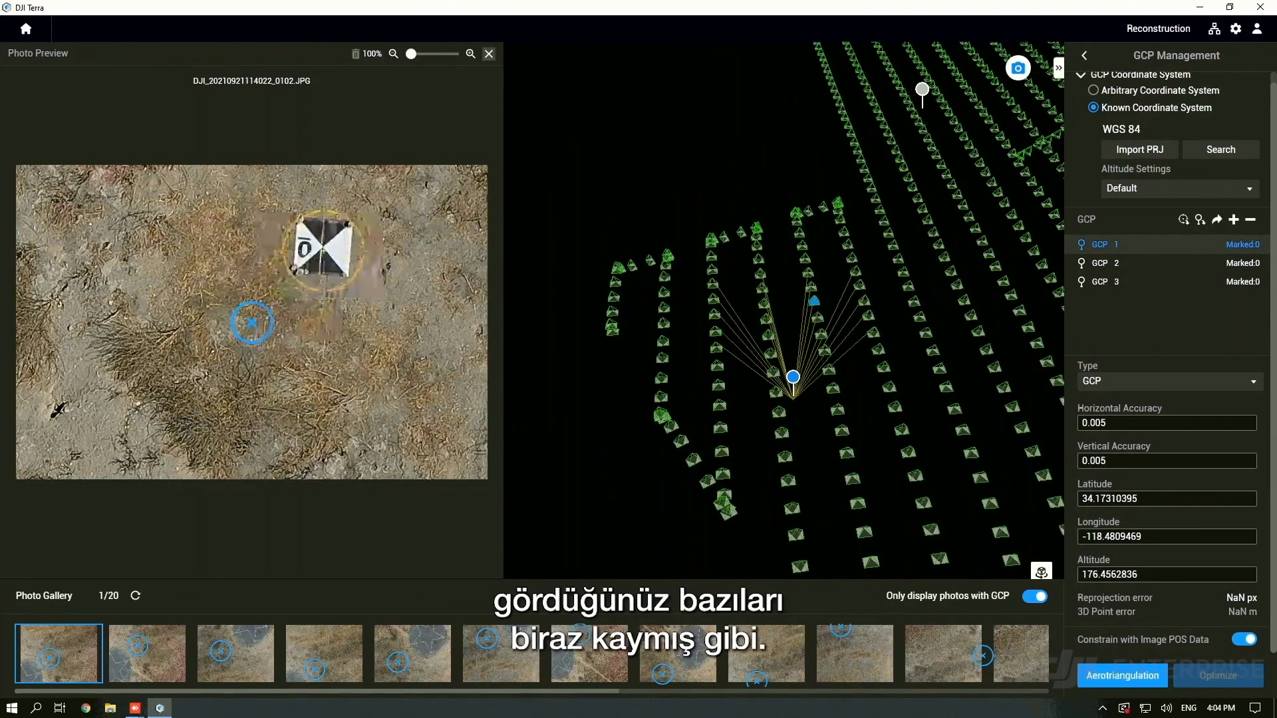
pyautogui.scroll(5, 324, 248)
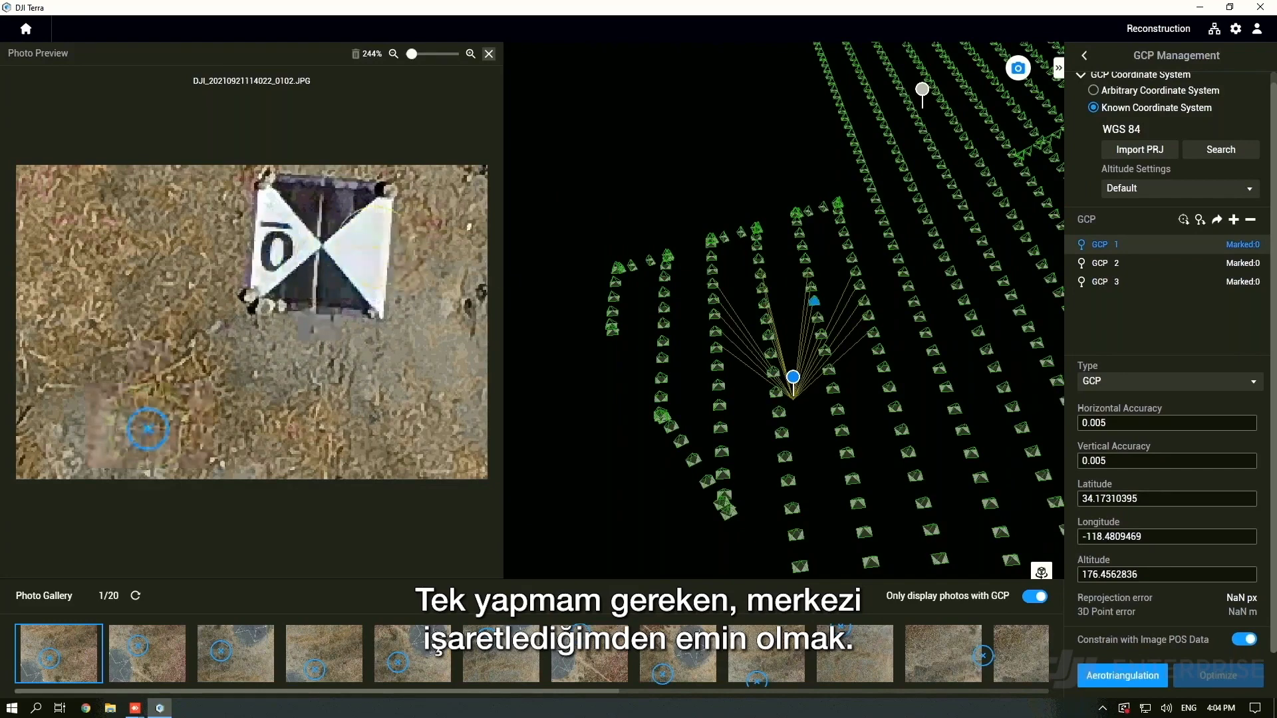
pyautogui.scroll(5, 322, 245)
pyautogui.scroll(8, 321, 245)
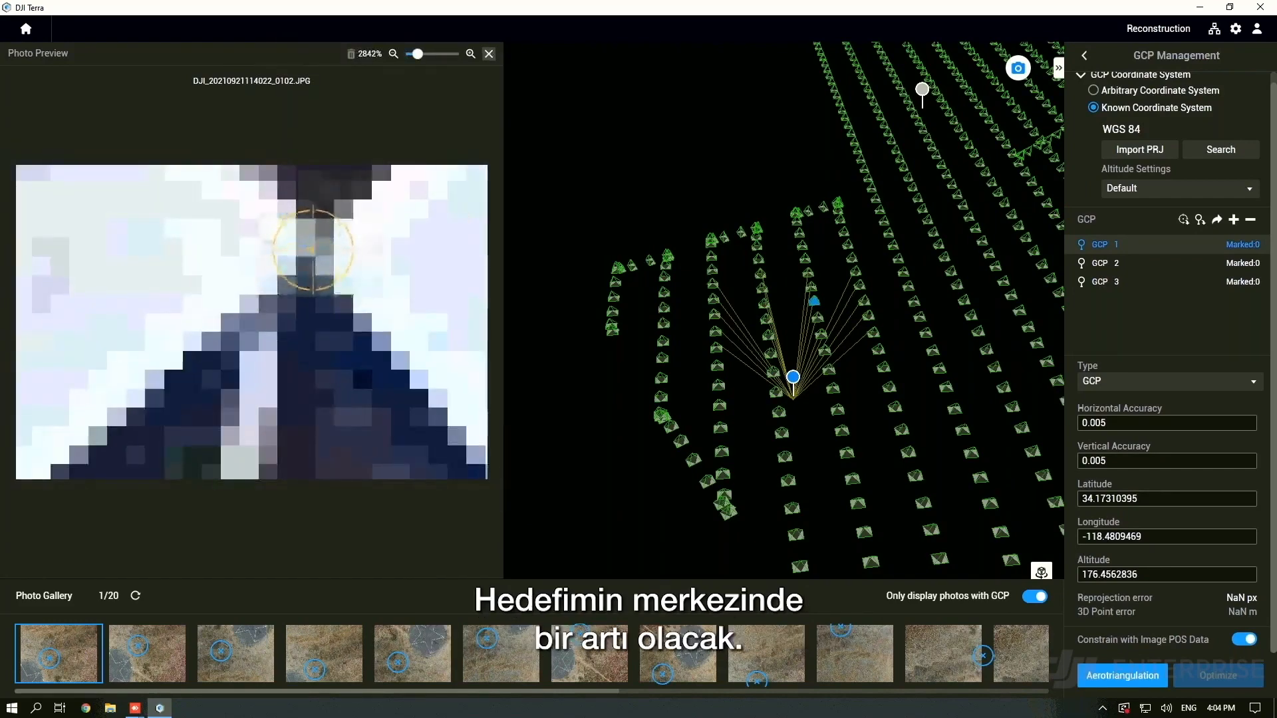
pyautogui.click(312, 247)
pyautogui.scroll(-10, 341, 284)
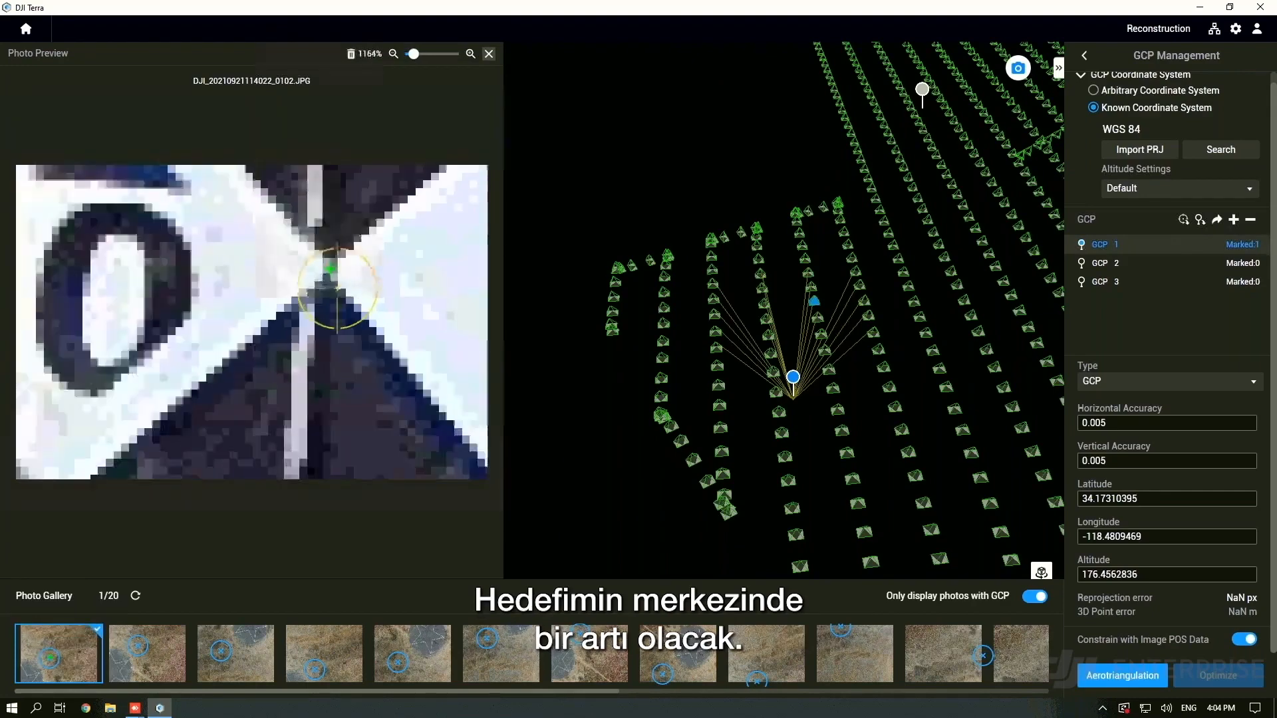
pyautogui.scroll(6, 332, 292)
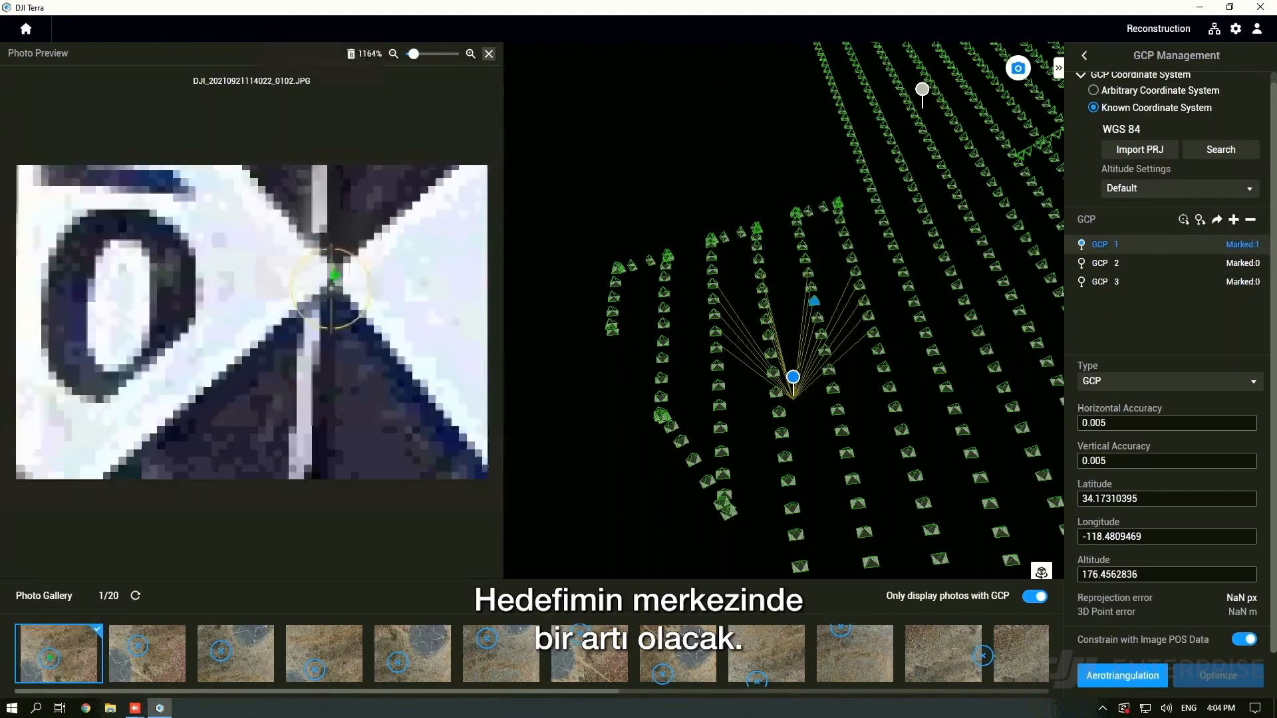
pyautogui.scroll(-7, 334, 288)
pyautogui.scroll(-6, 335, 287)
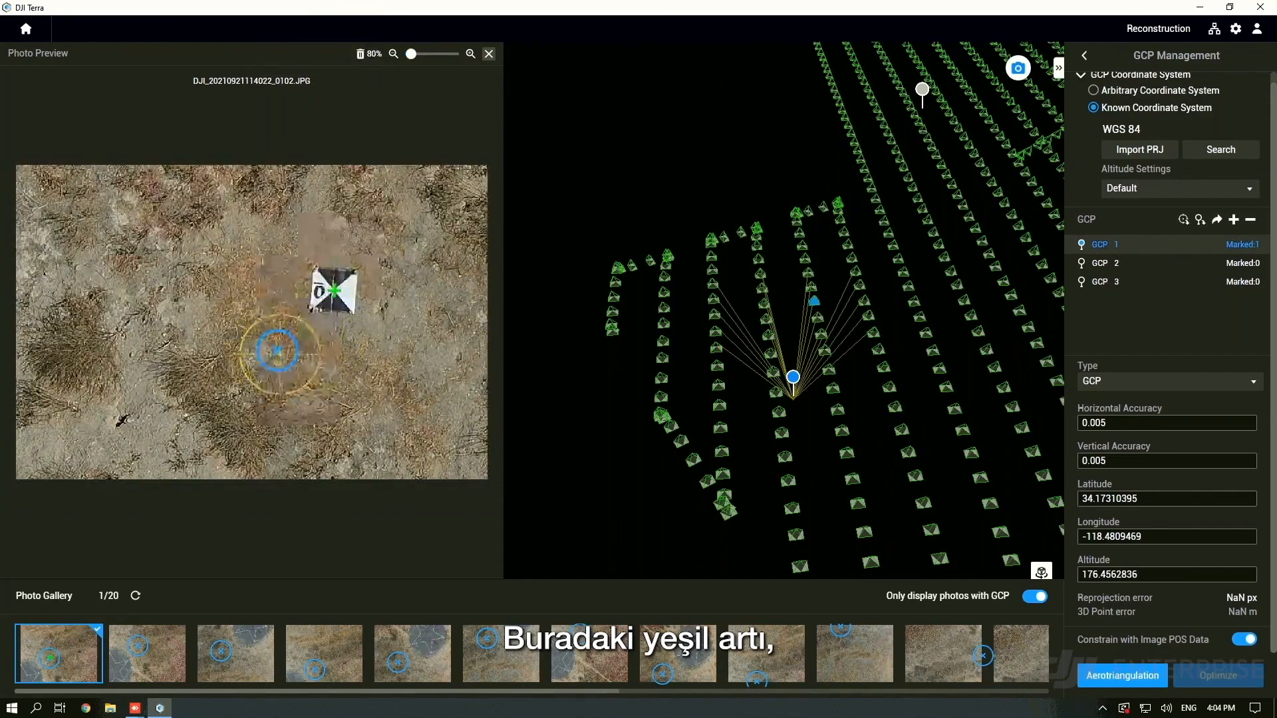
# Compare the placed GCP 1 mark with its predicted position in the first photo at several magnifications, and close the preview
pyautogui.scroll(4, 278, 356)
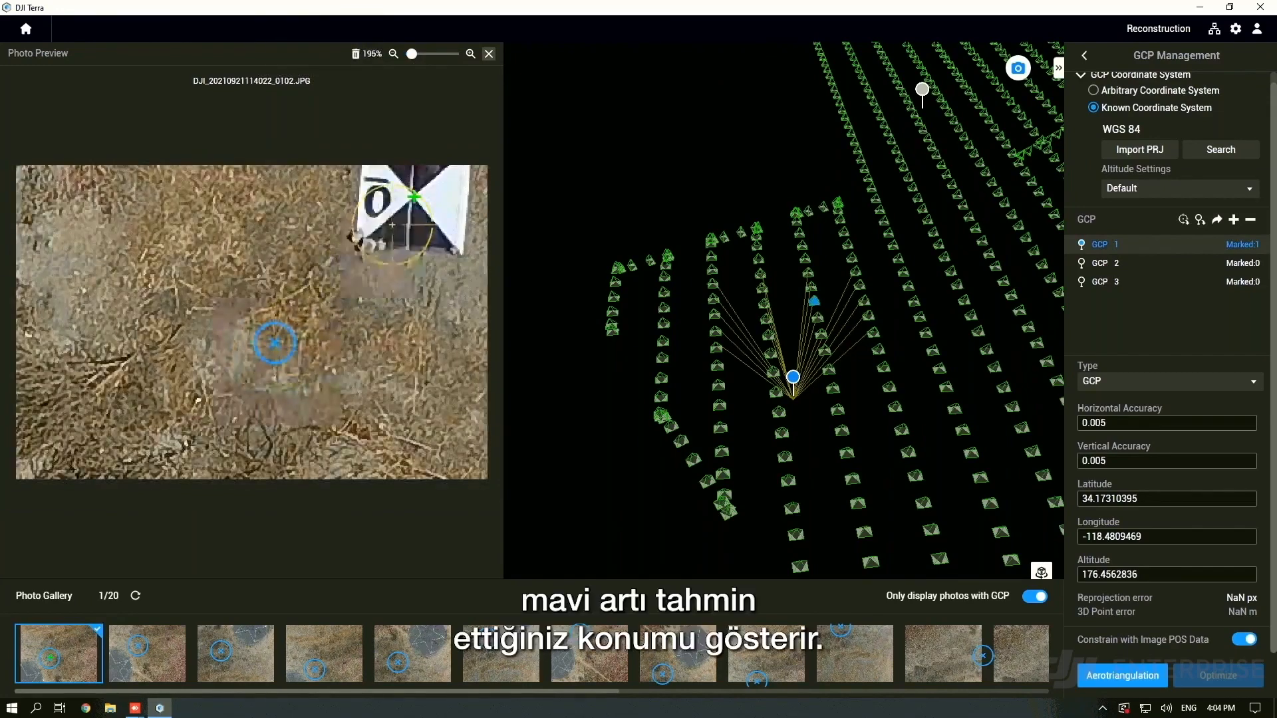
pyautogui.scroll(-4, 279, 352)
pyautogui.scroll(3, 278, 352)
pyautogui.scroll(1, 404, 211)
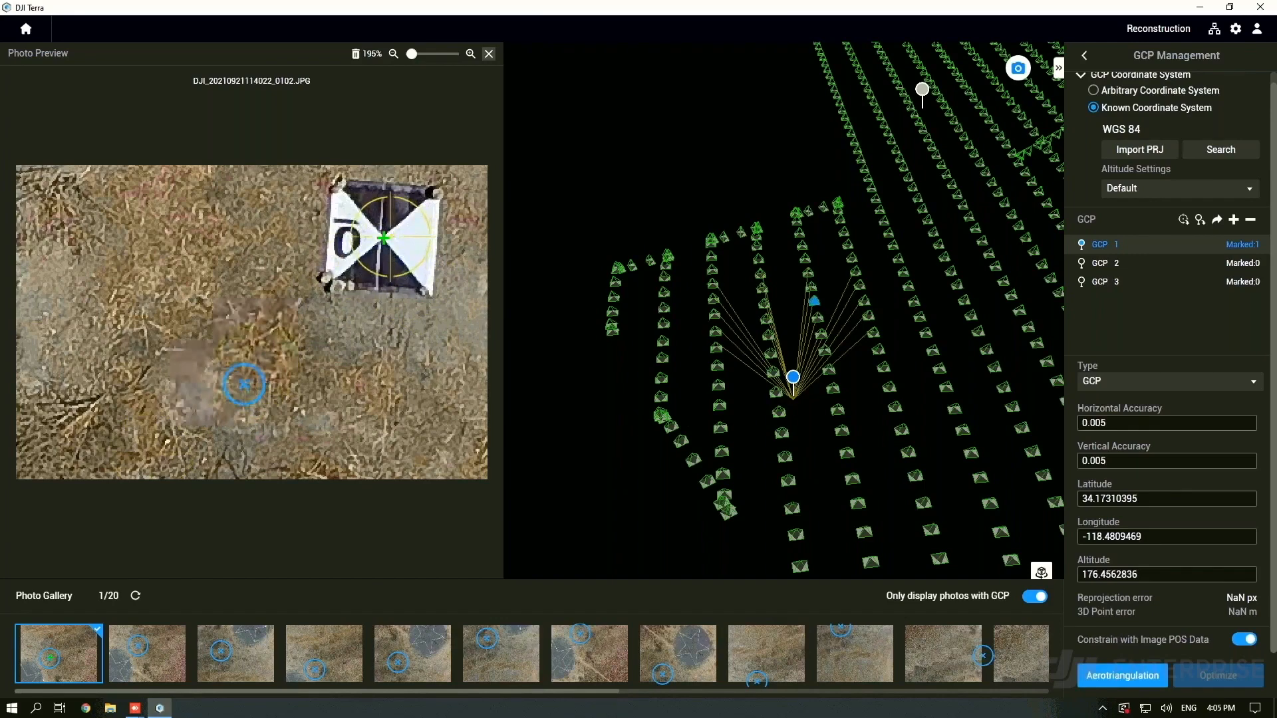
pyautogui.scroll(2, 384, 238)
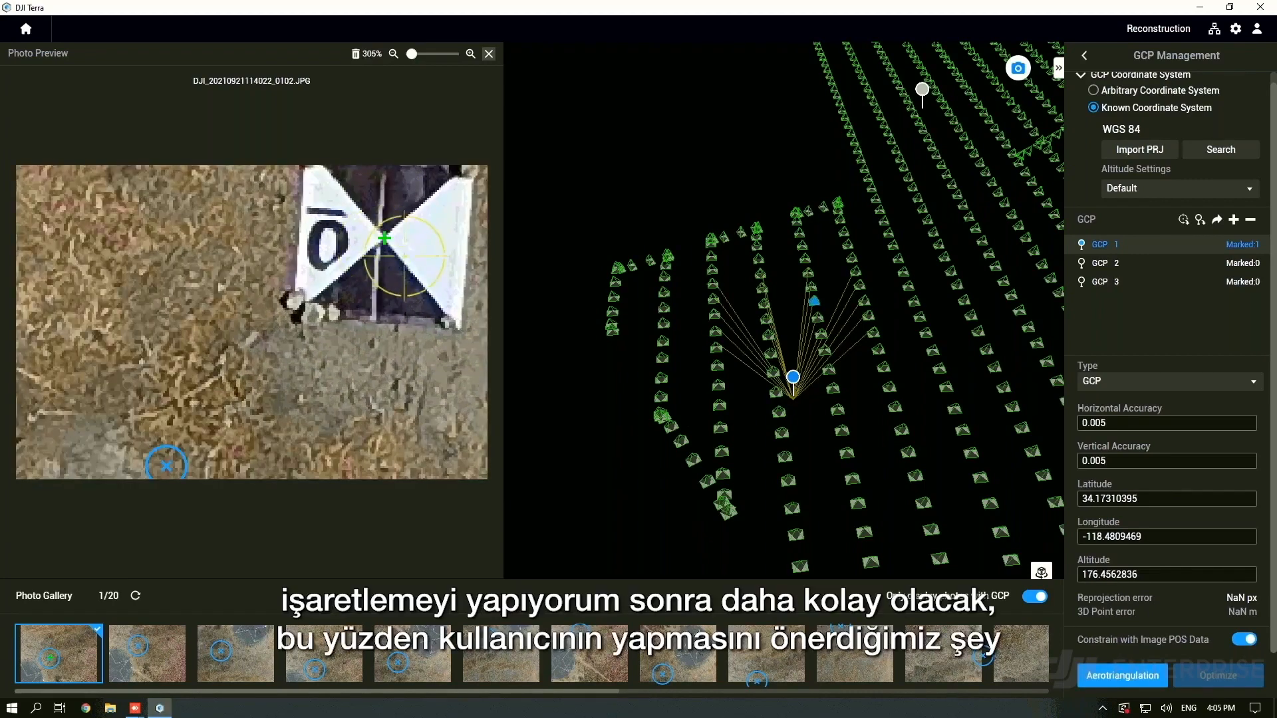
pyautogui.scroll(-3, 233, 385)
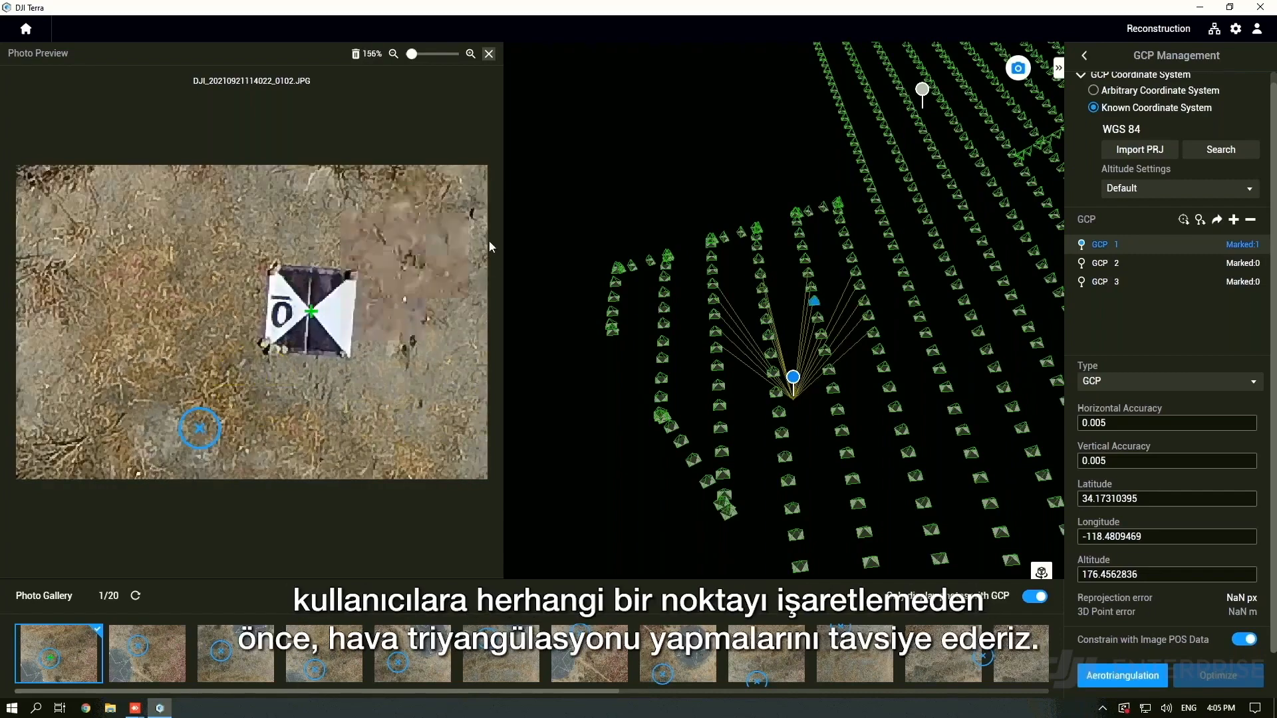
pyautogui.click(489, 54)
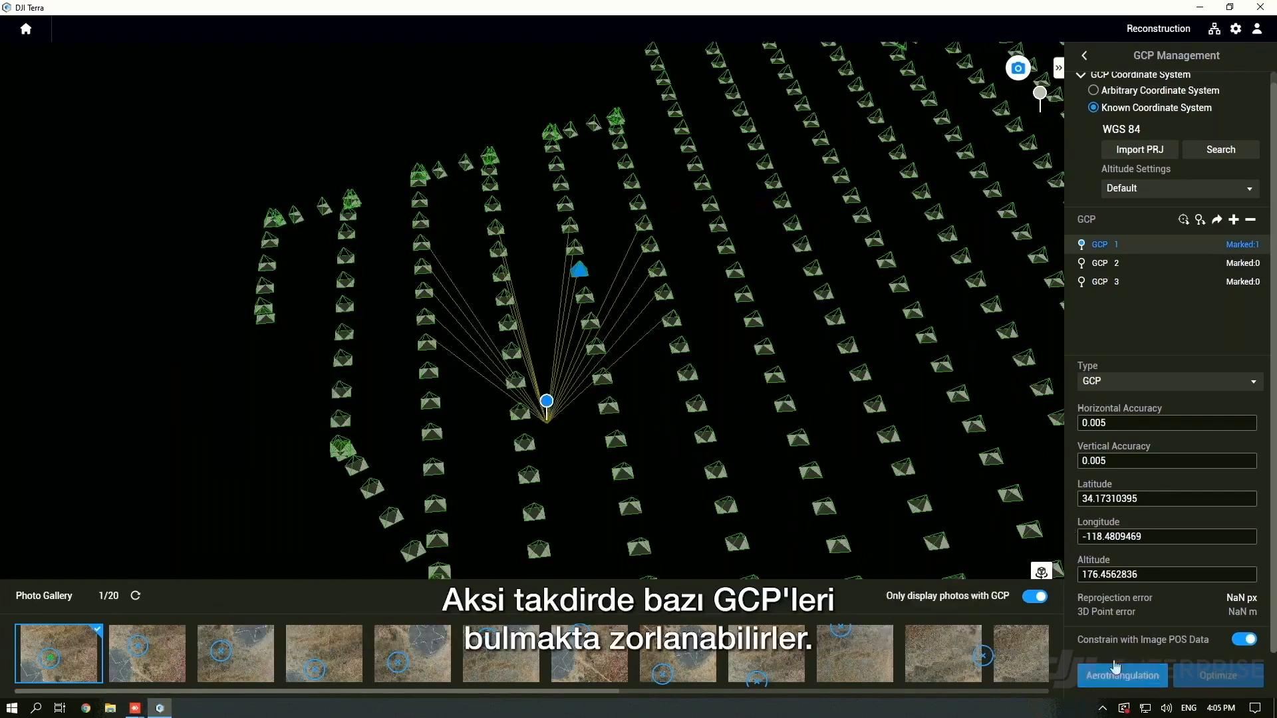
# Examine from the side how the three GCPs lie below the camera positions in the 3D view
pyautogui.moveTo(764, 465); pyautogui.dragTo(661, 369)
pyautogui.moveTo(758, 418)
pyautogui.mouseDown(button='middle')
pyautogui.moveTo(740, 345)
pyautogui.moveTo(796, 364)
pyautogui.moveTo(835, 270)
pyautogui.moveTo(761, 399)
pyautogui.moveTo(789, 386)
pyautogui.moveTo(898, 420)
pyautogui.mouseUp(button='middle')
pyautogui.scroll(-3, 740, 346)
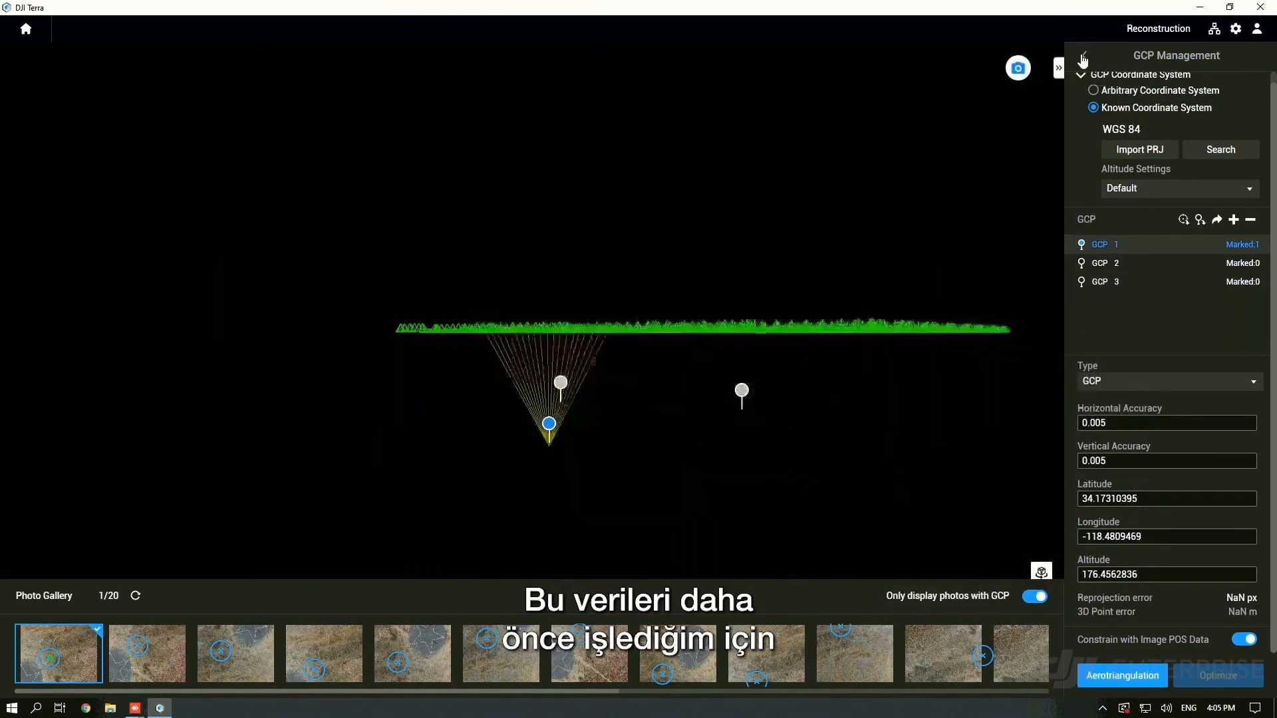
# Switch to the already processed Demo Done mission and view its GCP management with the reconstructed points
pyautogui.click(37, 39)
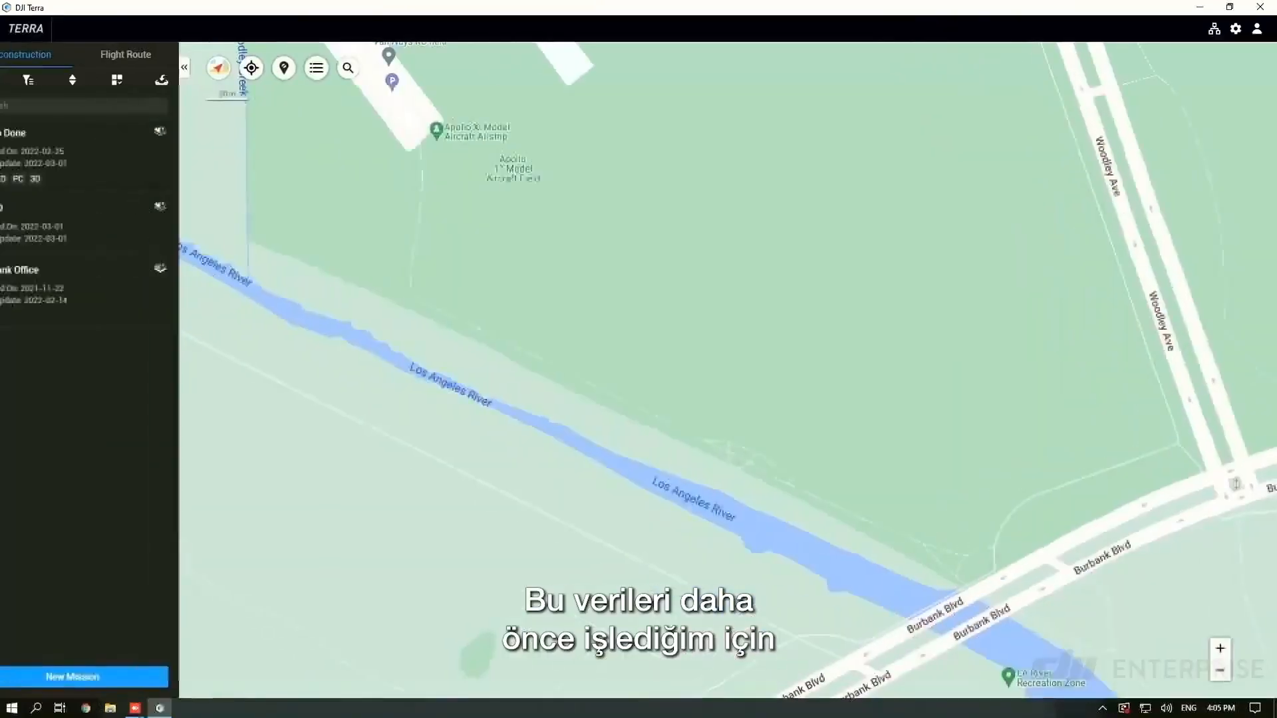
pyautogui.click(118, 169)
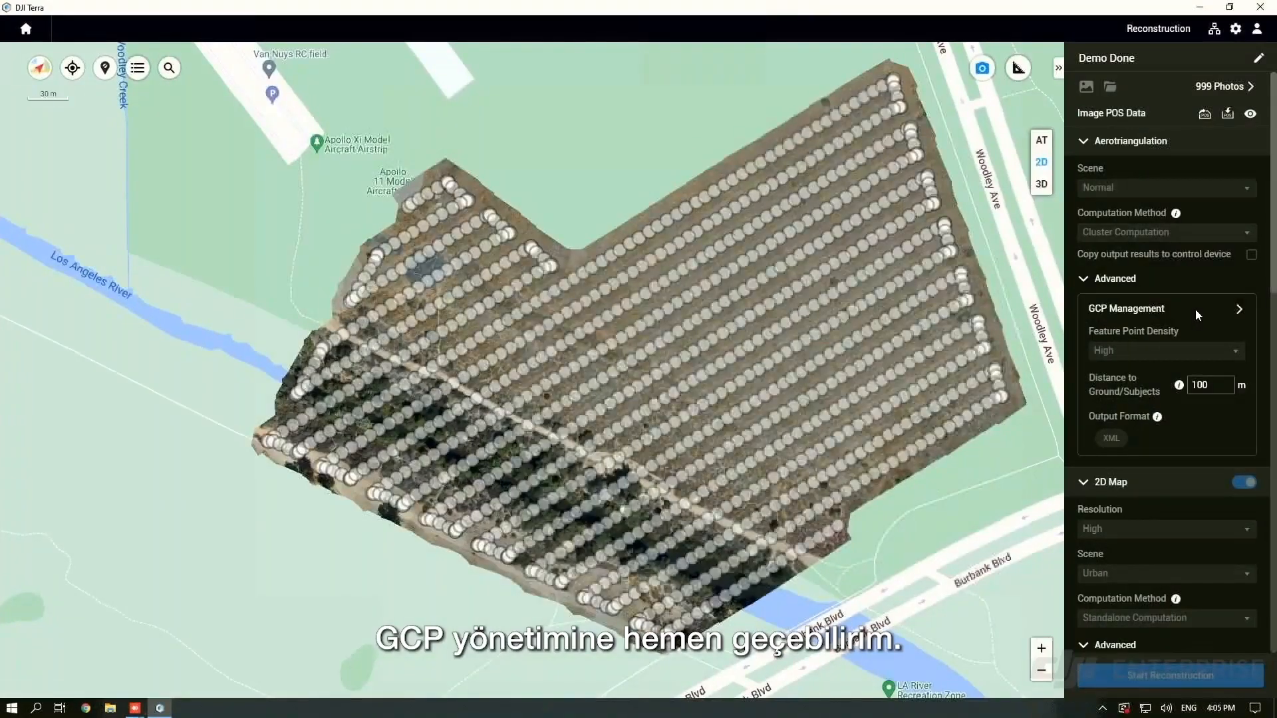
pyautogui.click(1197, 309)
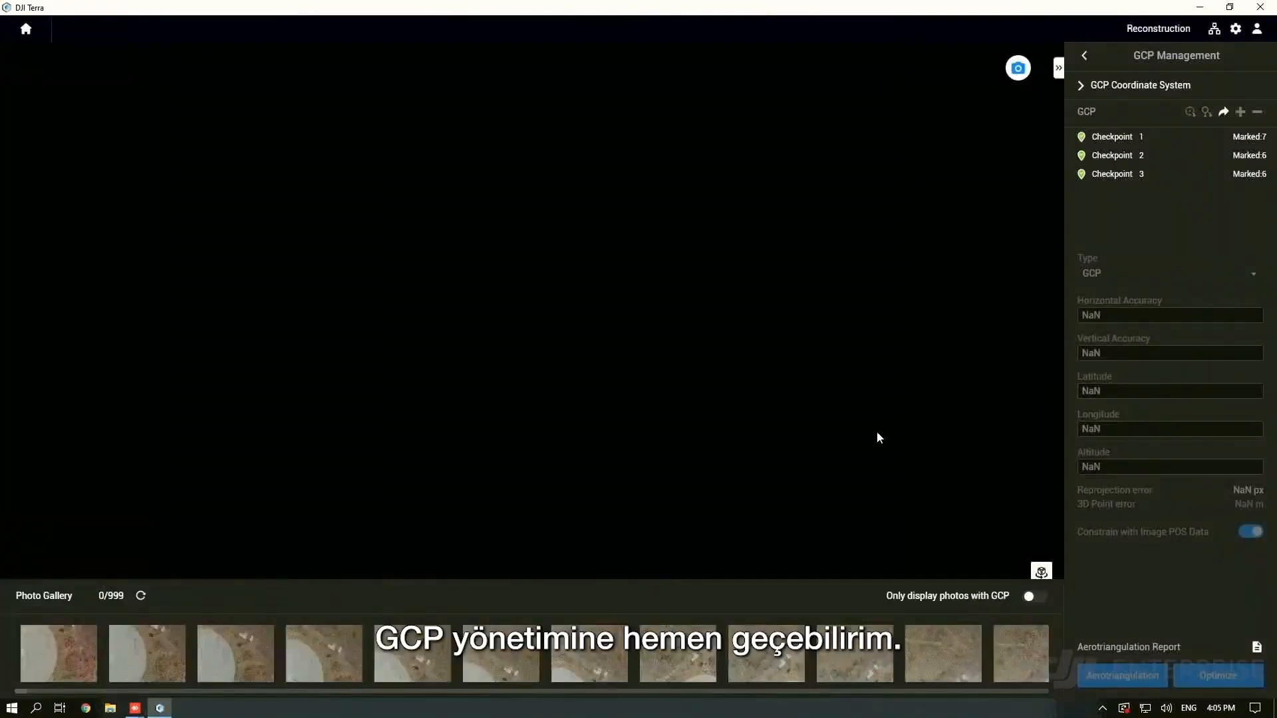
pyautogui.moveTo(677, 488); pyautogui.dragTo(677, 266, button='middle')
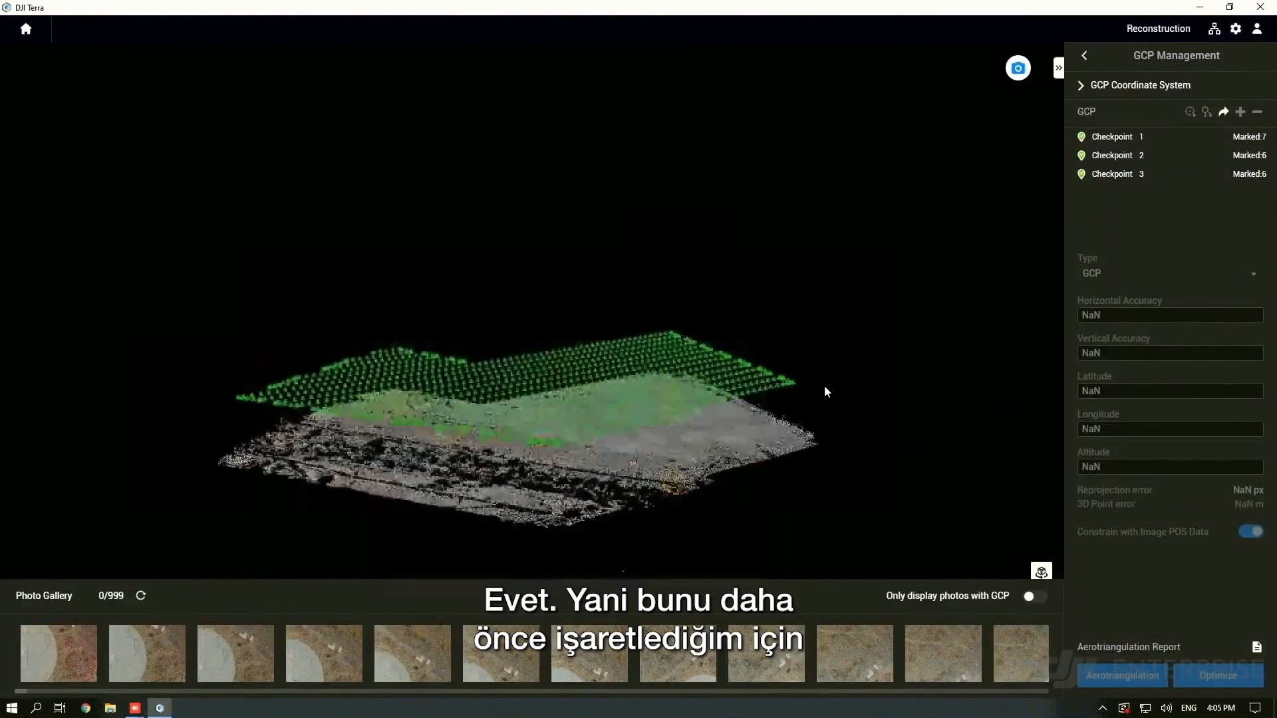
# Select Checkpoint 1, inspect its surroundings in the point cloud, and limit the gallery to photos with GCPs
pyautogui.click(1129, 138)
pyautogui.moveTo(451, 465)
pyautogui.mouseDown(button='middle')
pyautogui.moveTo(528, 462)
pyautogui.moveTo(521, 510)
pyautogui.moveTo(497, 479)
pyautogui.mouseUp(button='middle')
pyautogui.moveTo(497, 479); pyautogui.dragTo(638, 465)
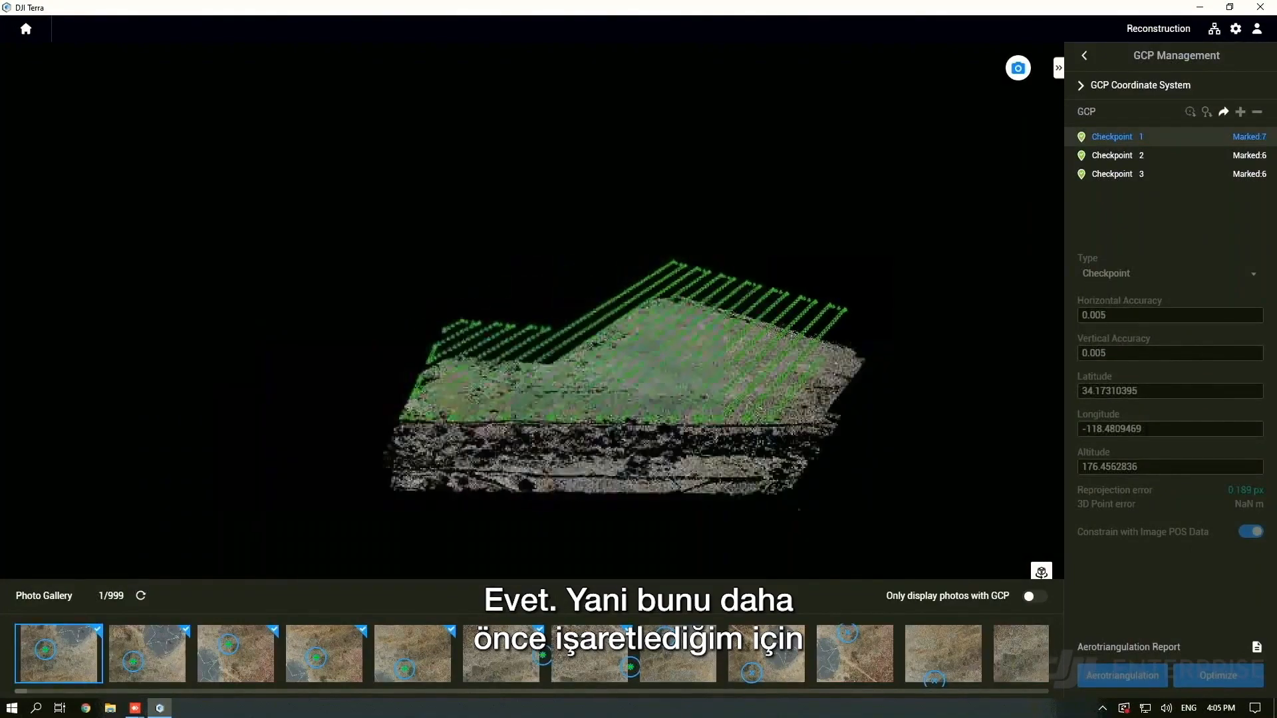
pyautogui.scroll(5, 527, 489)
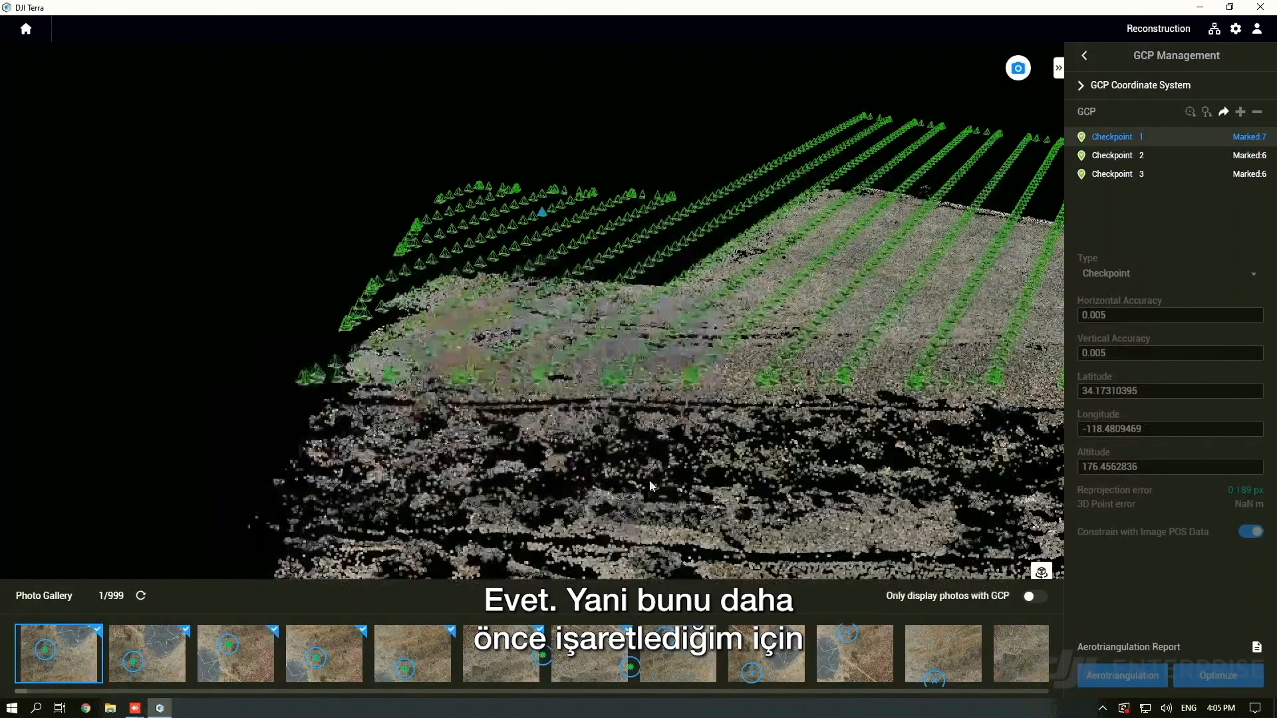
pyautogui.scroll(2, 712, 468)
pyautogui.scroll(2, 712, 468)
pyautogui.click(1031, 597)
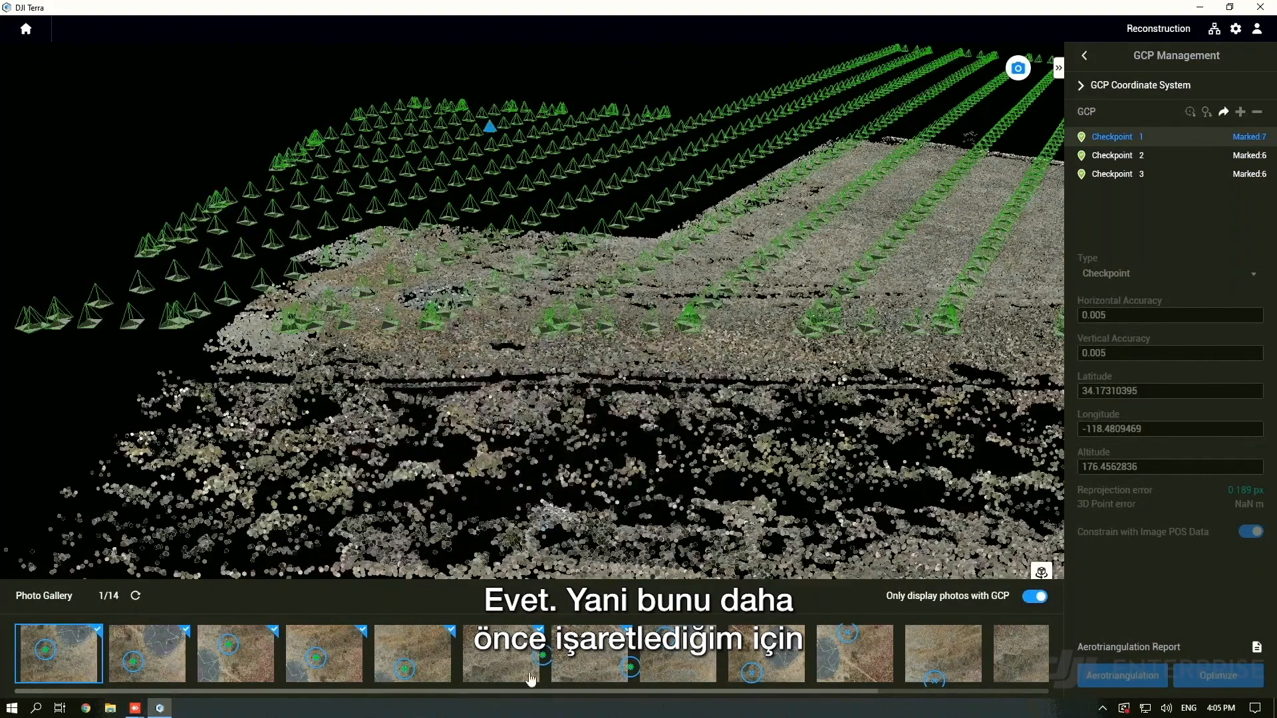
pyautogui.moveTo(462, 448); pyautogui.dragTo(565, 412, button='middle')
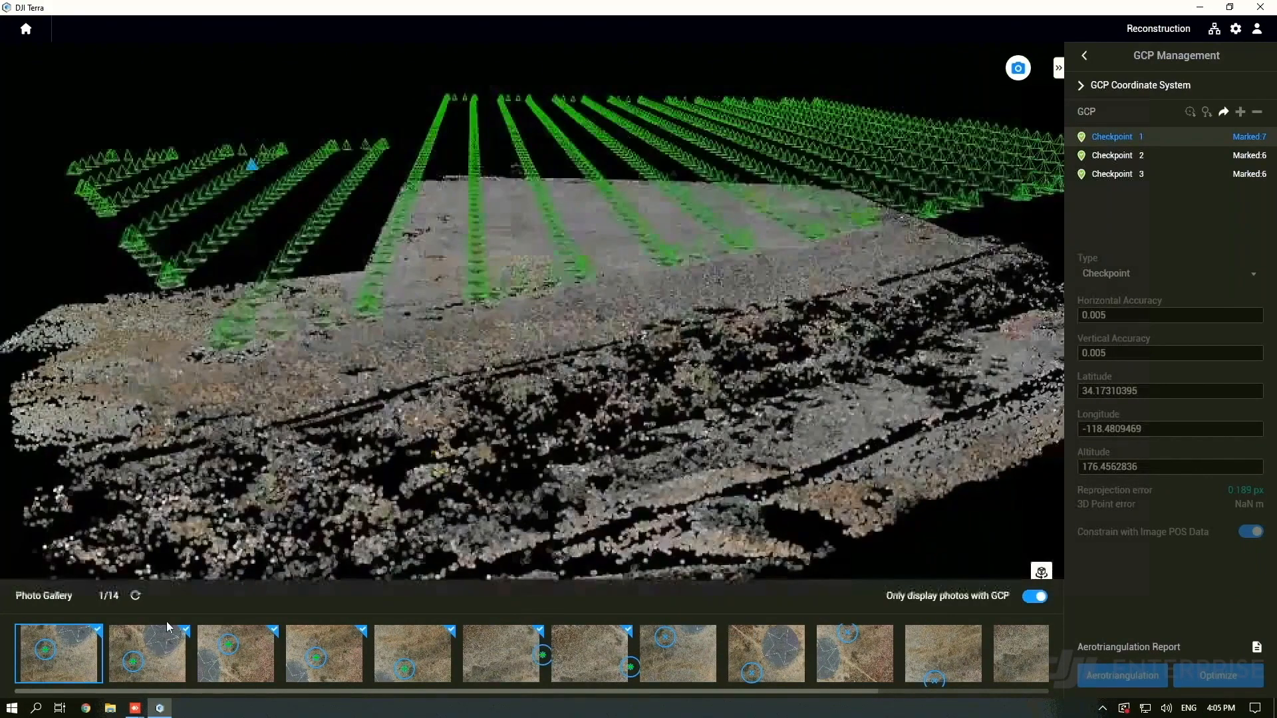
# Inspect how the mark and predicted position of Checkpoint 1 align in its first photo, close the preview, and view the whole site
pyautogui.click(50, 661)
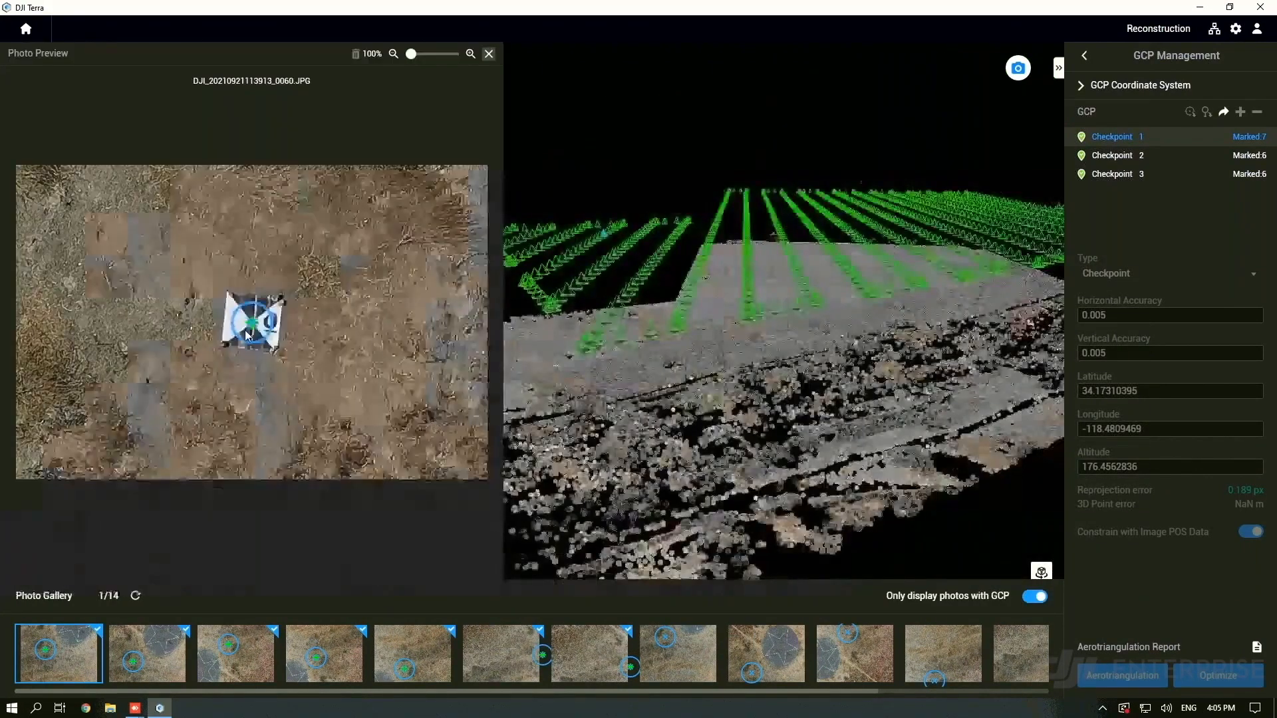
pyautogui.scroll(5, 248, 334)
pyautogui.moveTo(739, 419); pyautogui.dragTo(773, 422, button='middle')
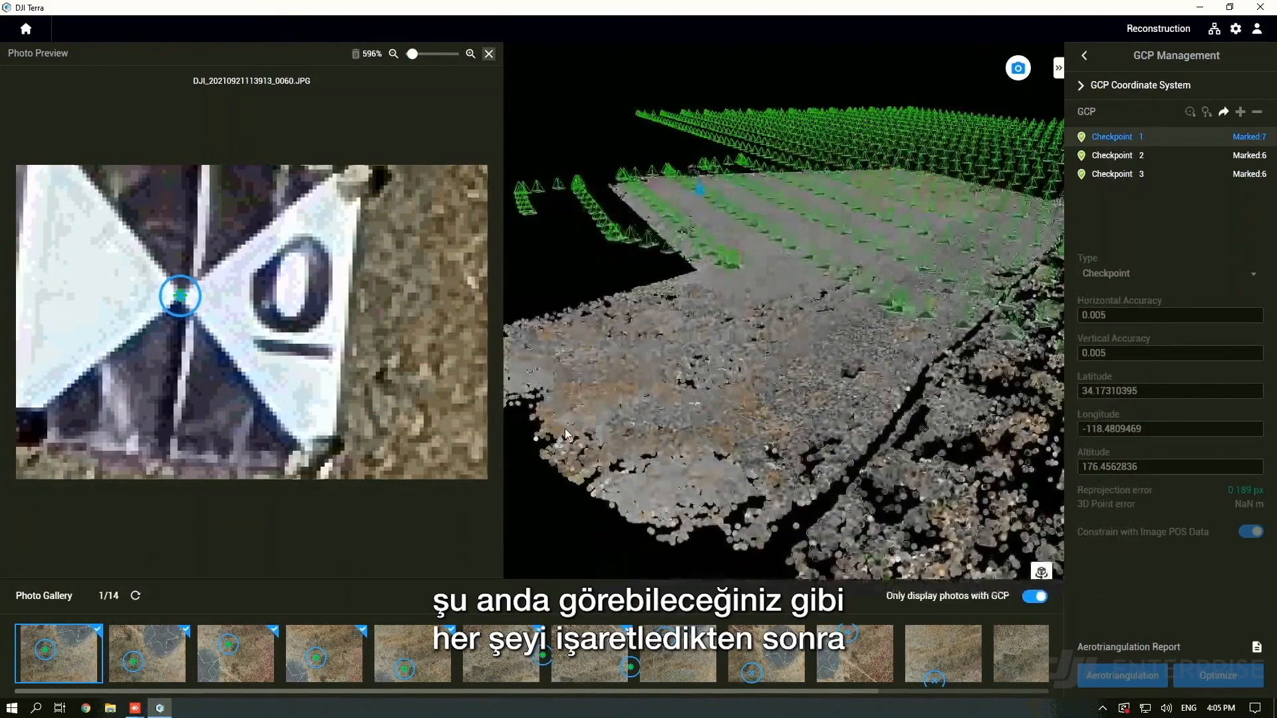
pyautogui.moveTo(646, 433); pyautogui.dragTo(620, 478, button='middle')
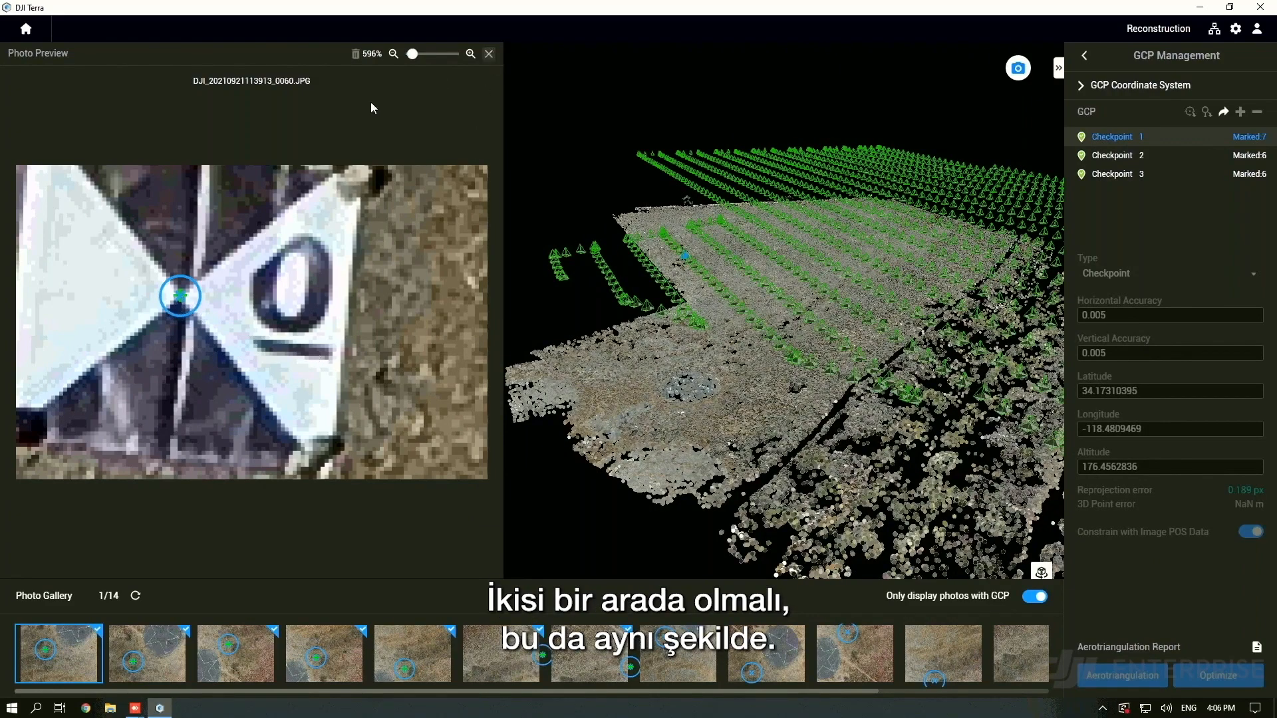
pyautogui.press('Escape')
pyautogui.scroll(-5, 400, 387)
pyautogui.moveTo(419, 389); pyautogui.dragTo(497, 421, button='middle')
pyautogui.scroll(-3, 497, 419)
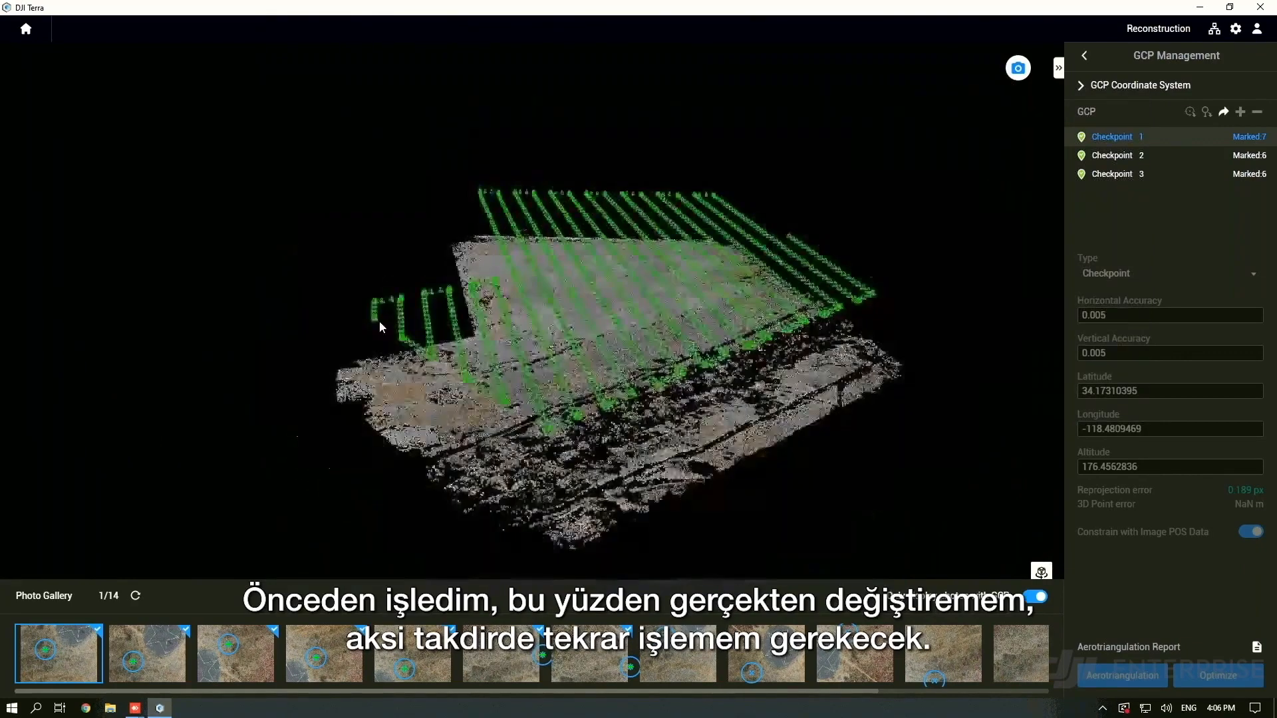
# Return to the DEMO mission and open its GCP management
pyautogui.click(24, 32)
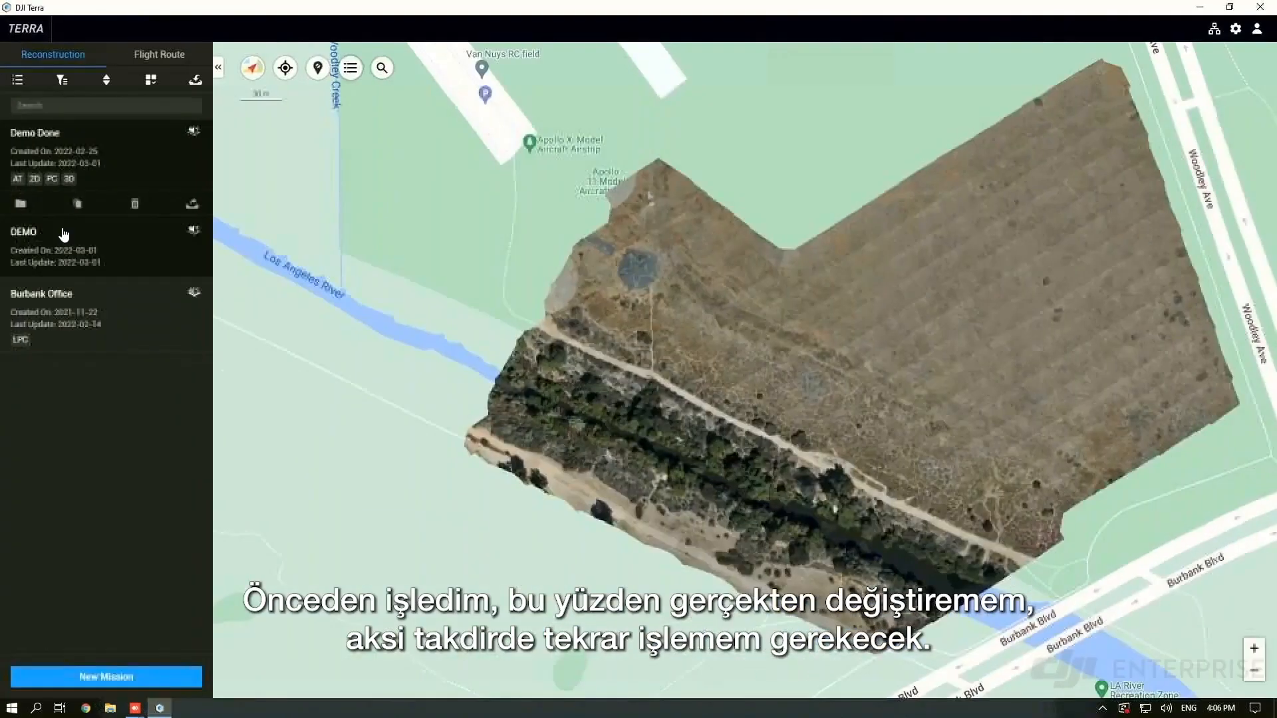
pyautogui.click(181, 233)
pyautogui.click(195, 208)
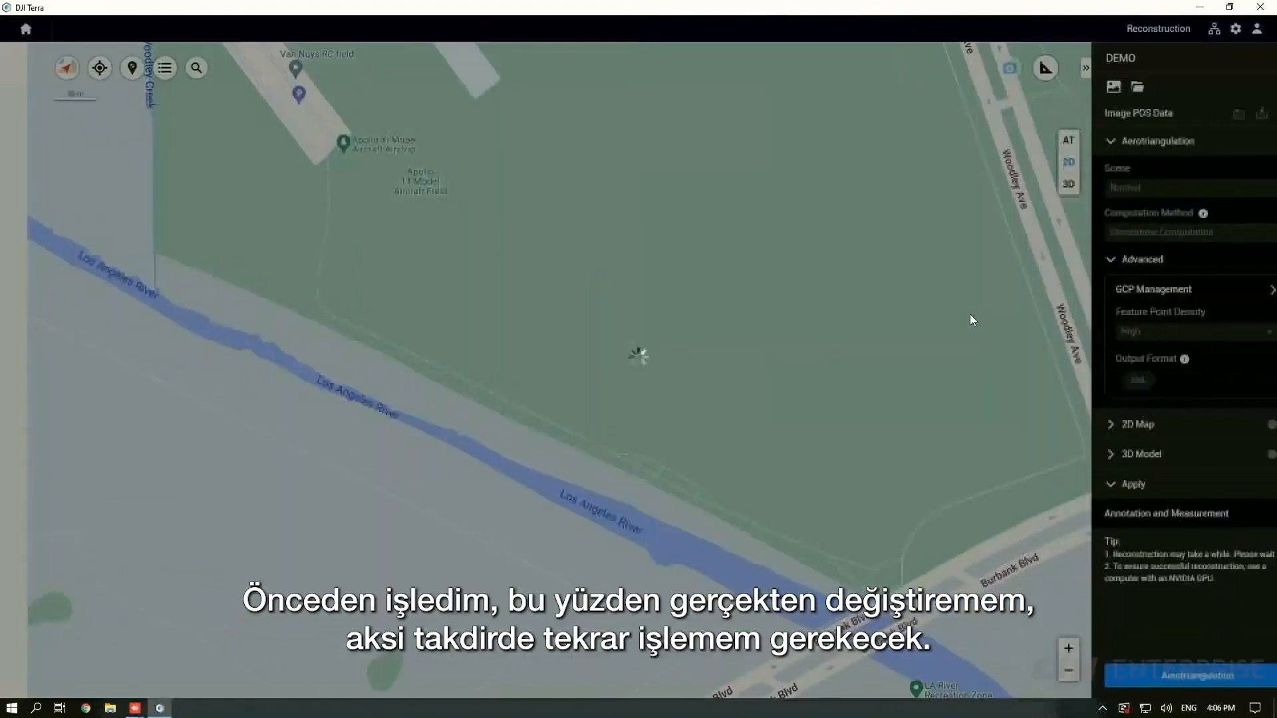
pyautogui.click(1130, 293)
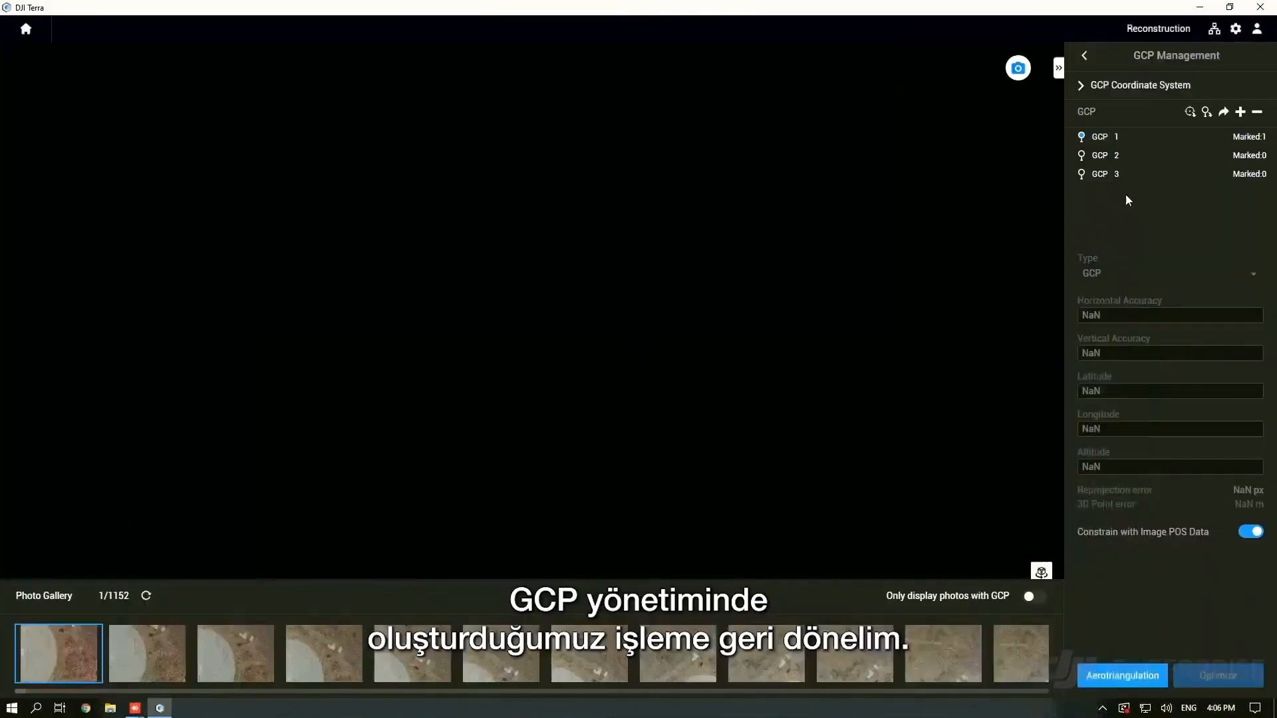
# Select GCP 1 and examine its linked camera positions up close in the 3D view
pyautogui.click(1101, 137)
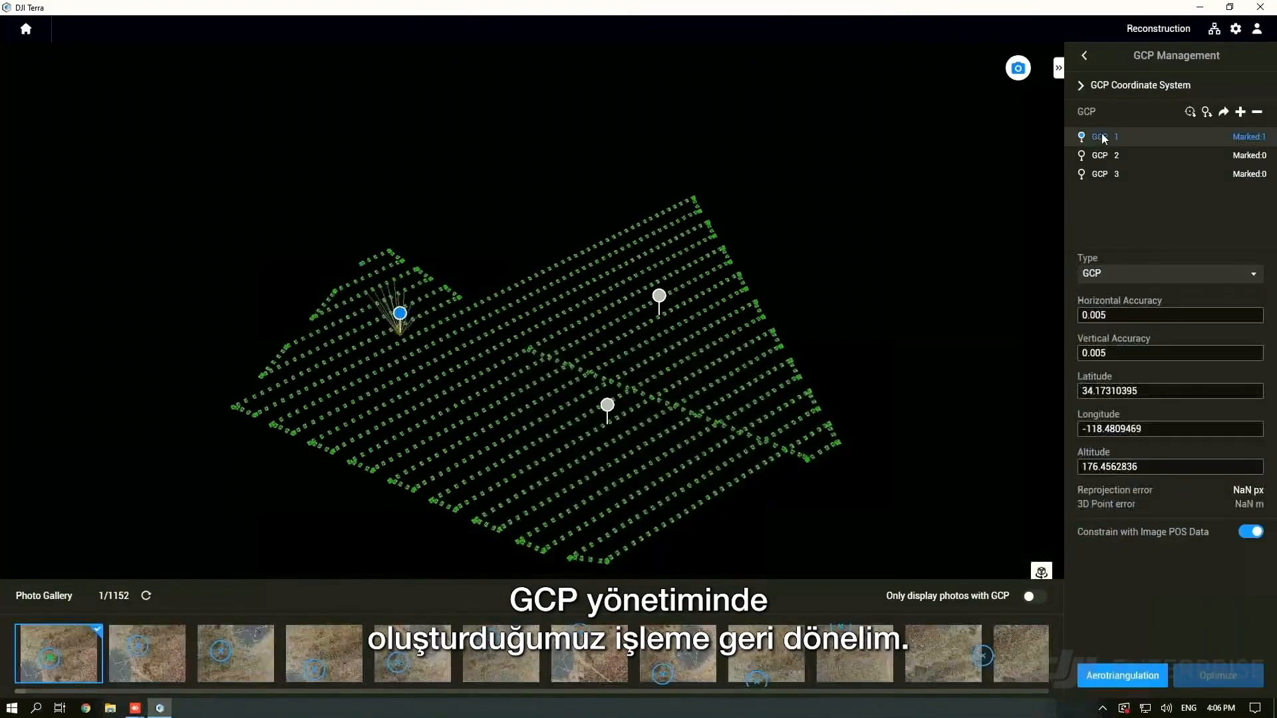
pyautogui.moveTo(481, 384); pyautogui.dragTo(429, 400, button='middle')
pyautogui.scroll(5, 381, 346)
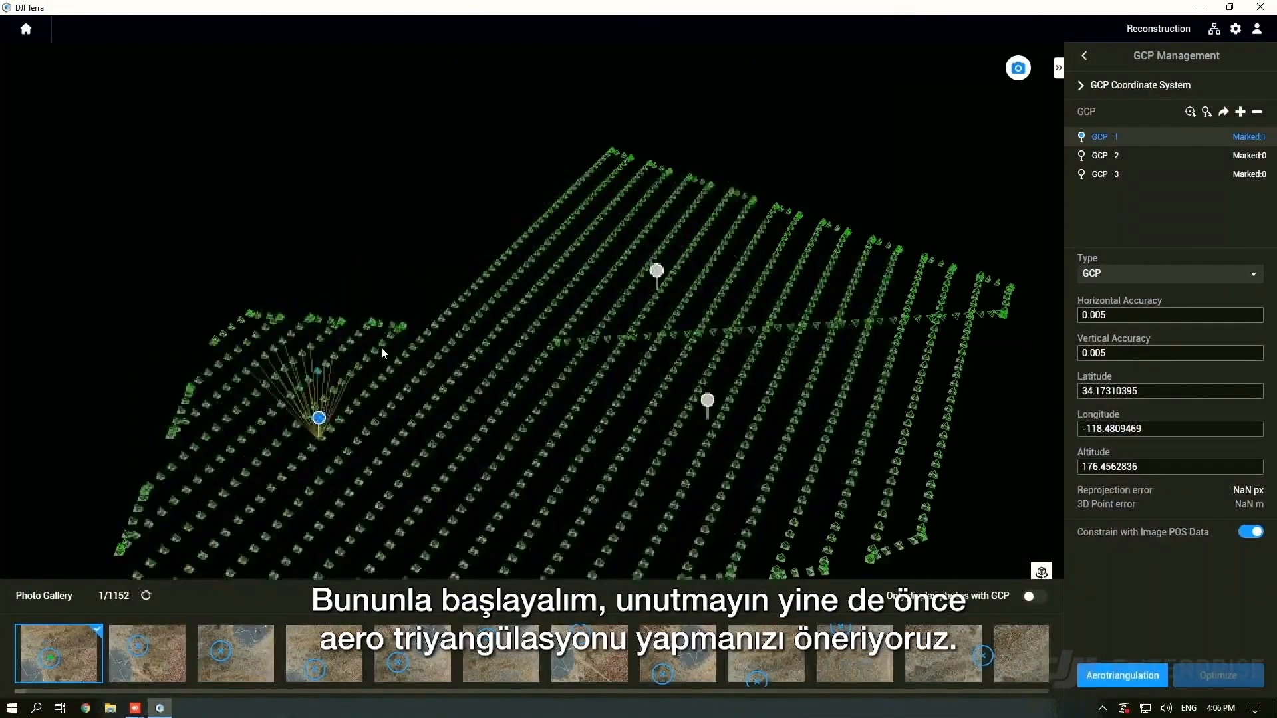
pyautogui.scroll(3, 316, 477)
pyautogui.moveTo(317, 478); pyautogui.dragTo(383, 480, button='middle')
pyautogui.moveTo(297, 509); pyautogui.dragTo(407, 496)
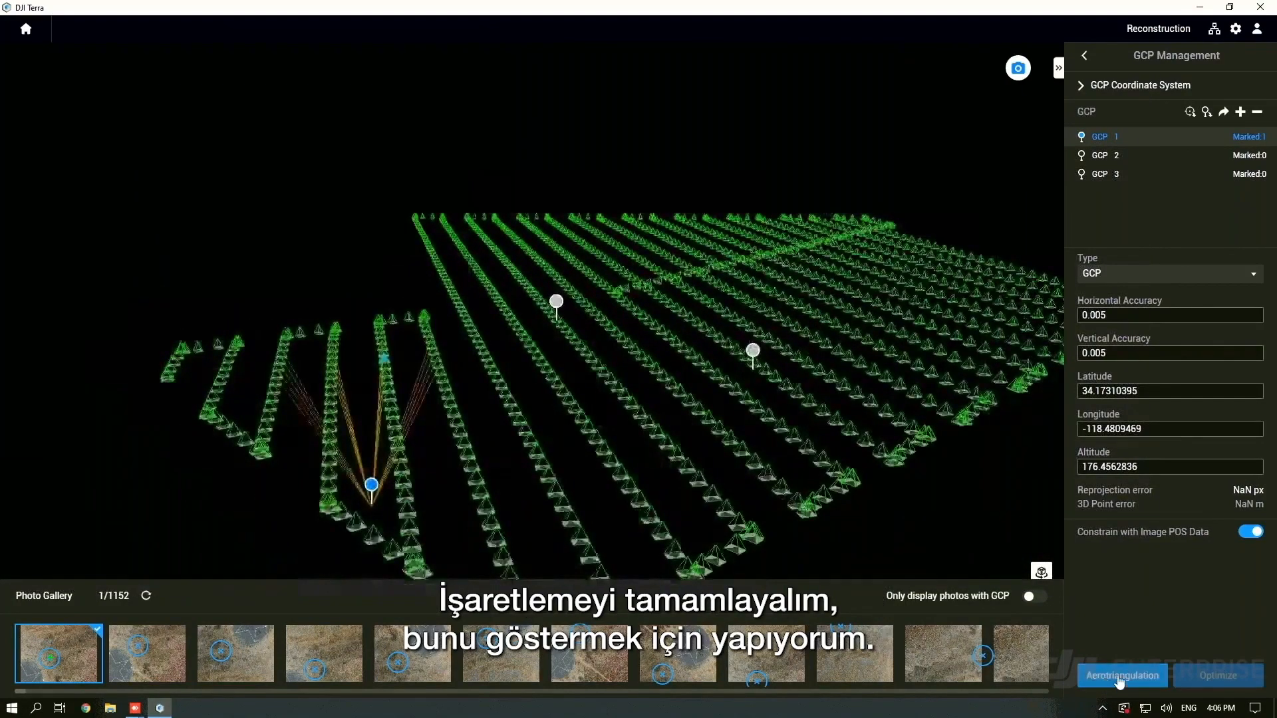
pyautogui.click(148, 653)
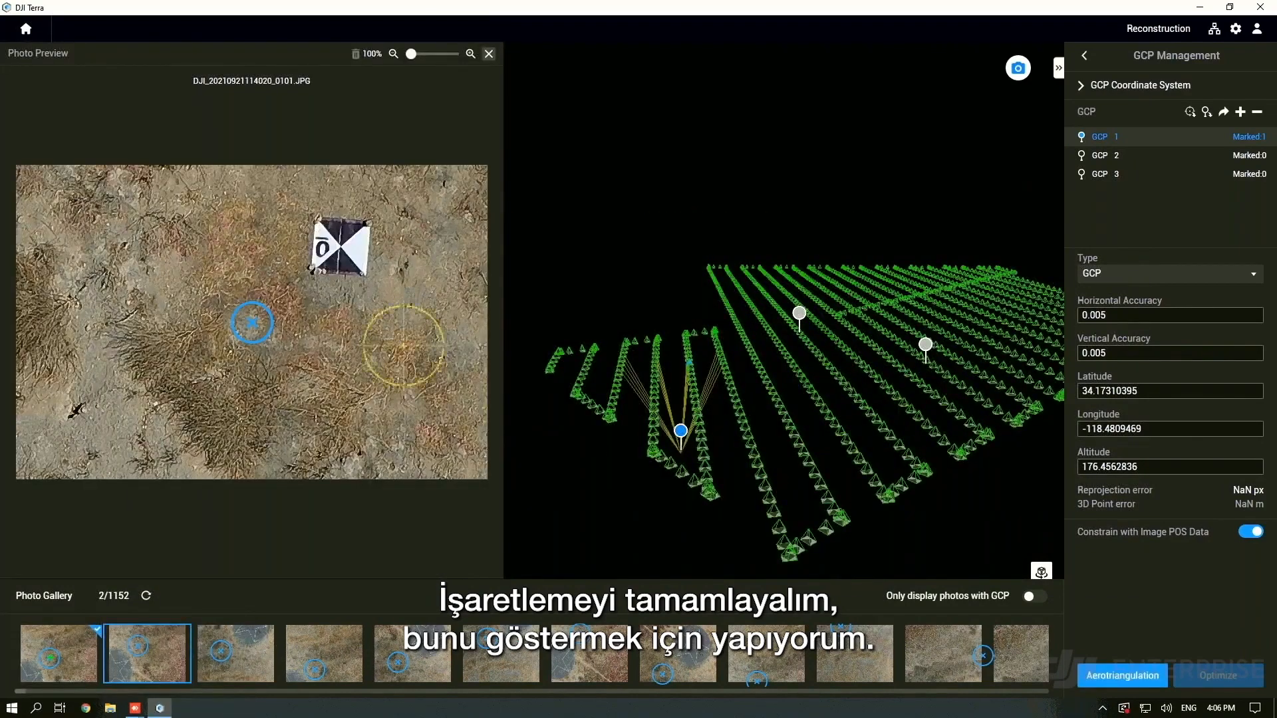
pyautogui.scroll(5, 343, 246)
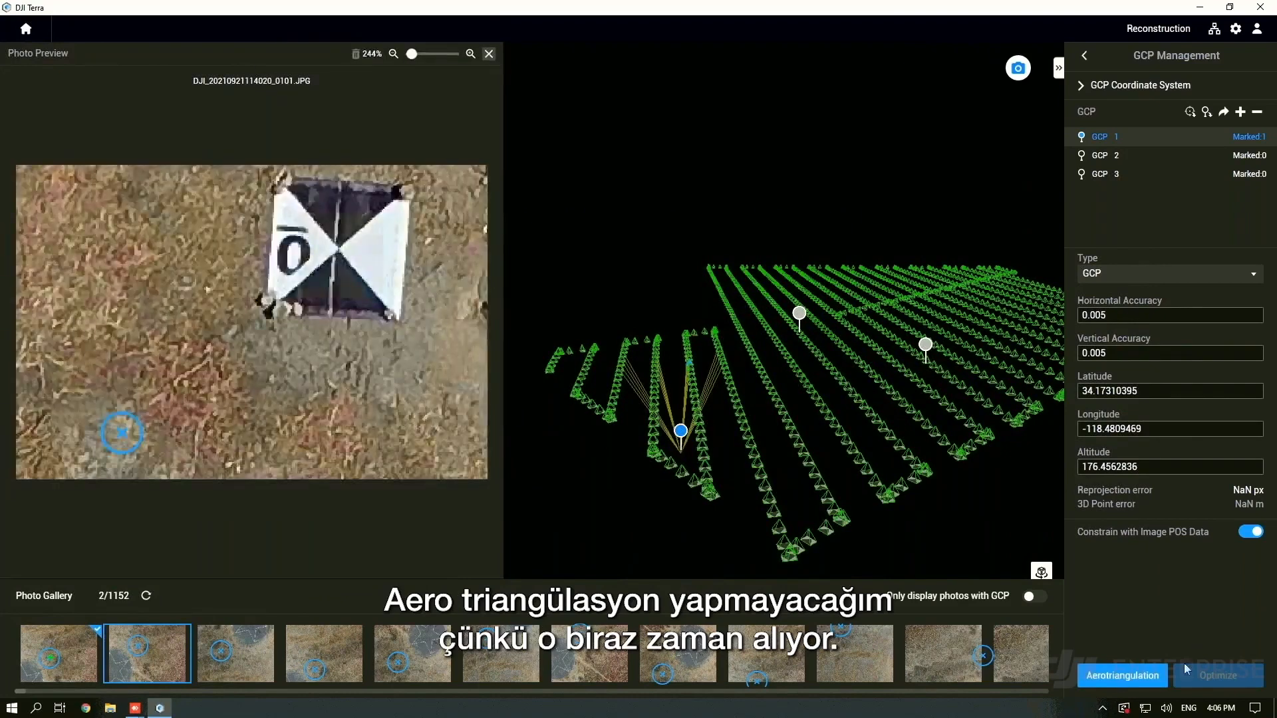
pyautogui.scroll(4, 346, 252)
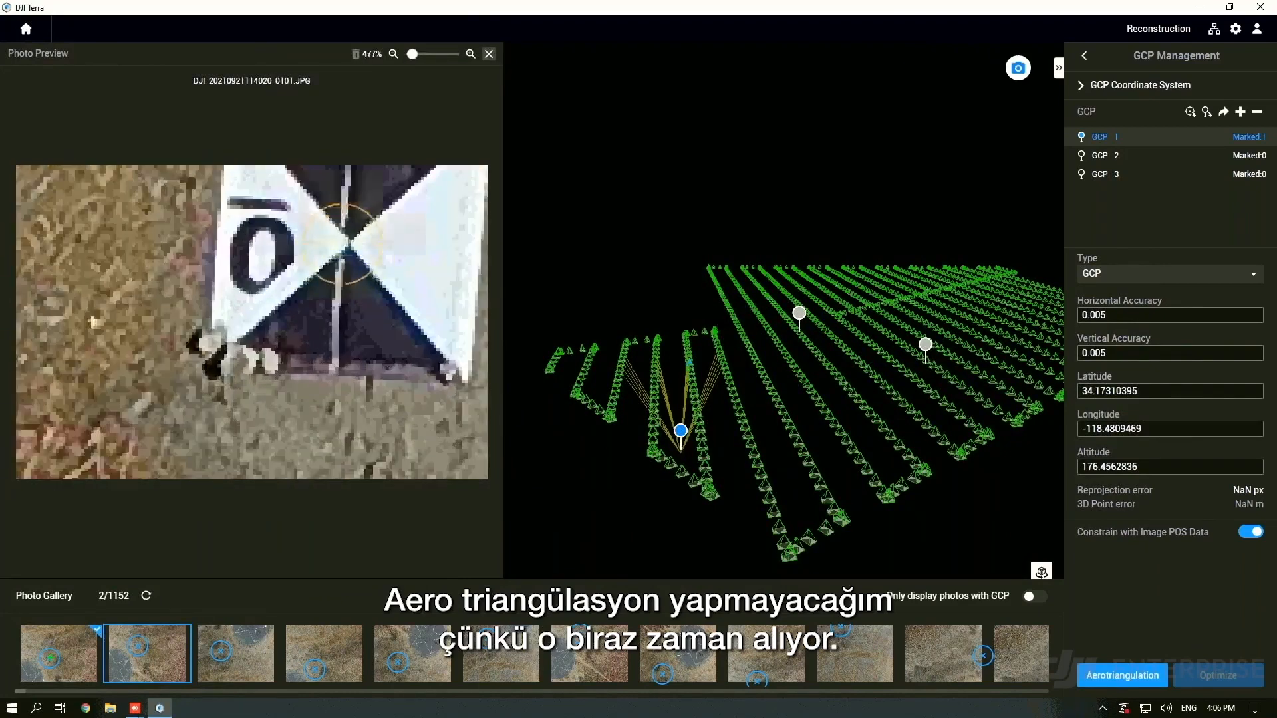
pyautogui.scroll(4, 346, 249)
pyautogui.click(355, 241)
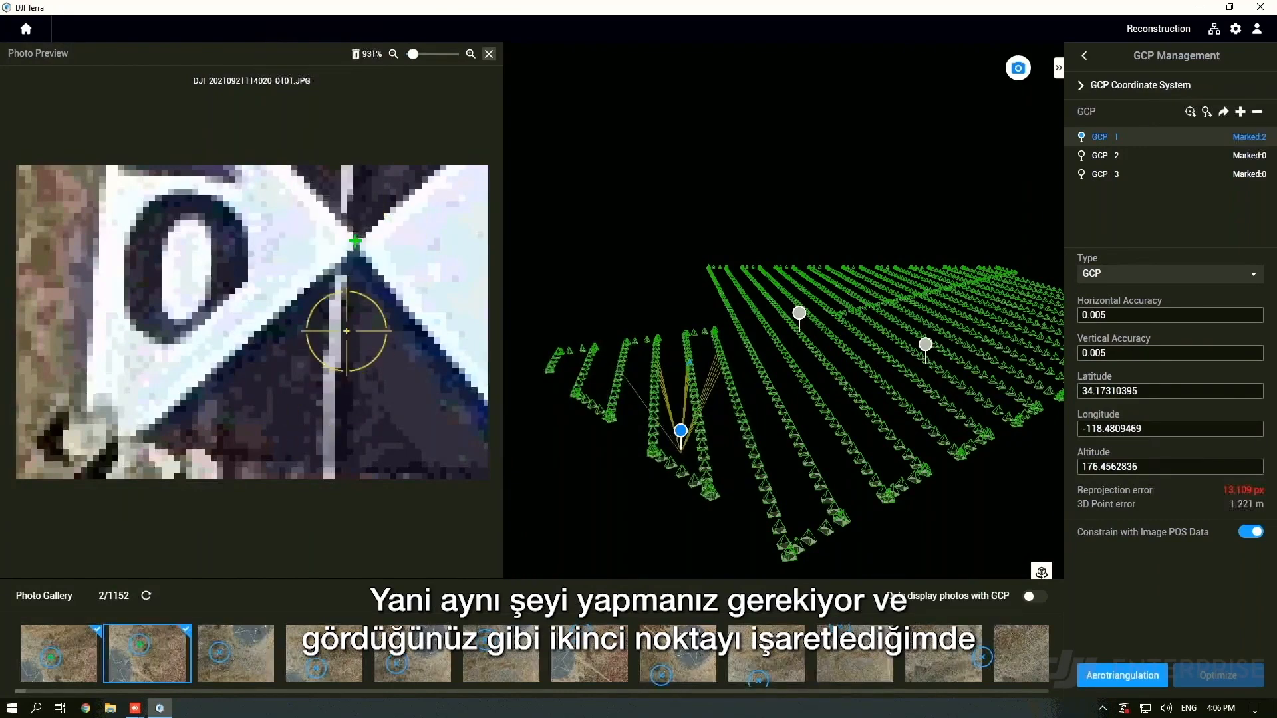
pyautogui.scroll(-5, 348, 293)
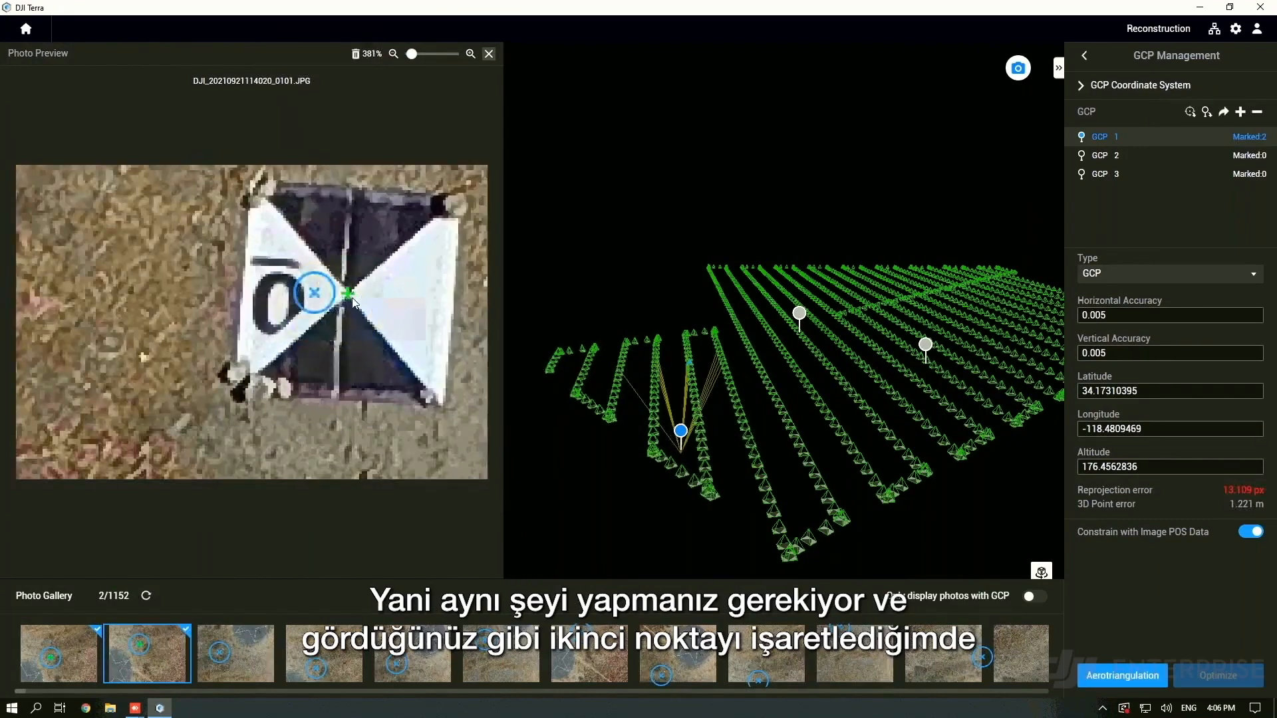
pyautogui.scroll(7, 351, 297)
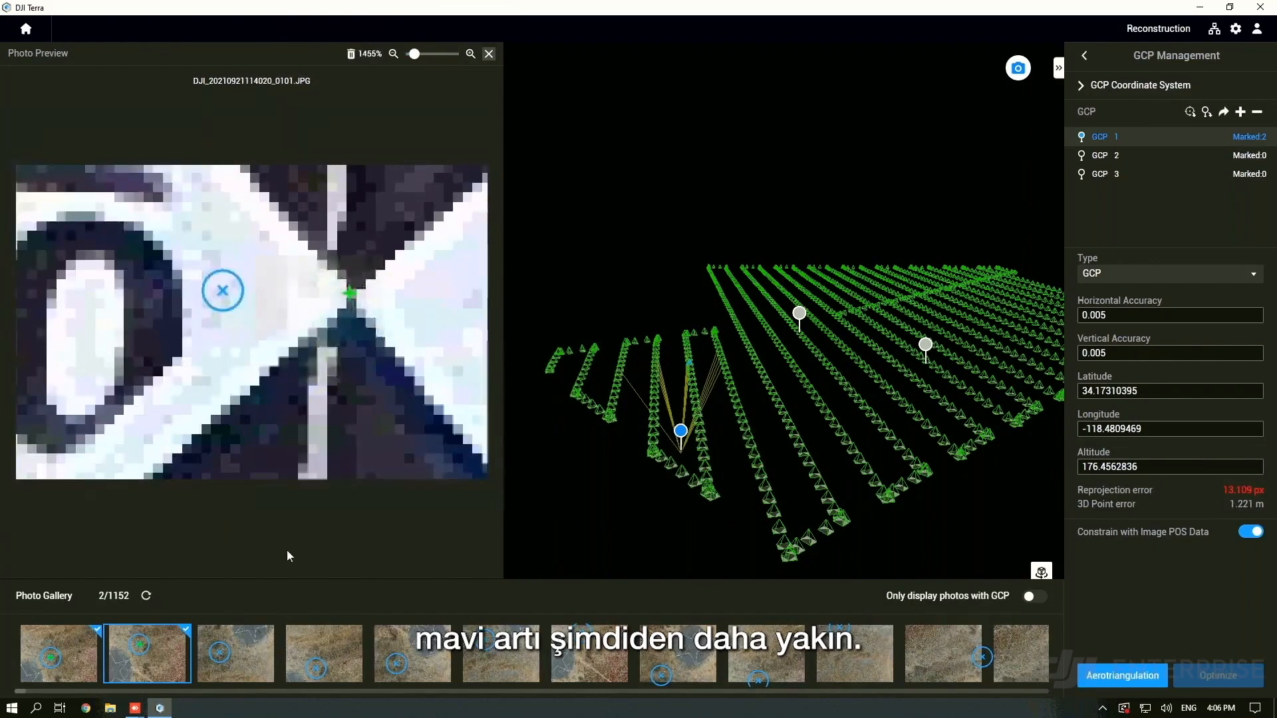
pyautogui.click(224, 658)
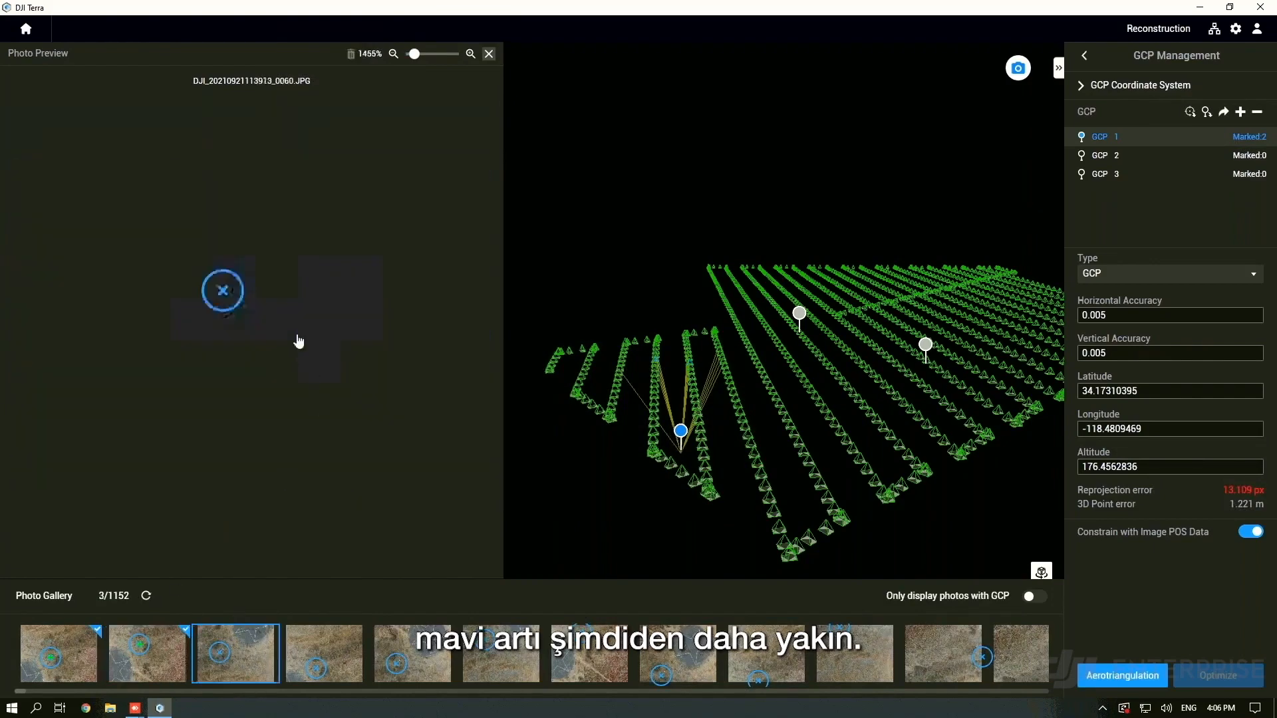
pyautogui.scroll(-8, 288, 347)
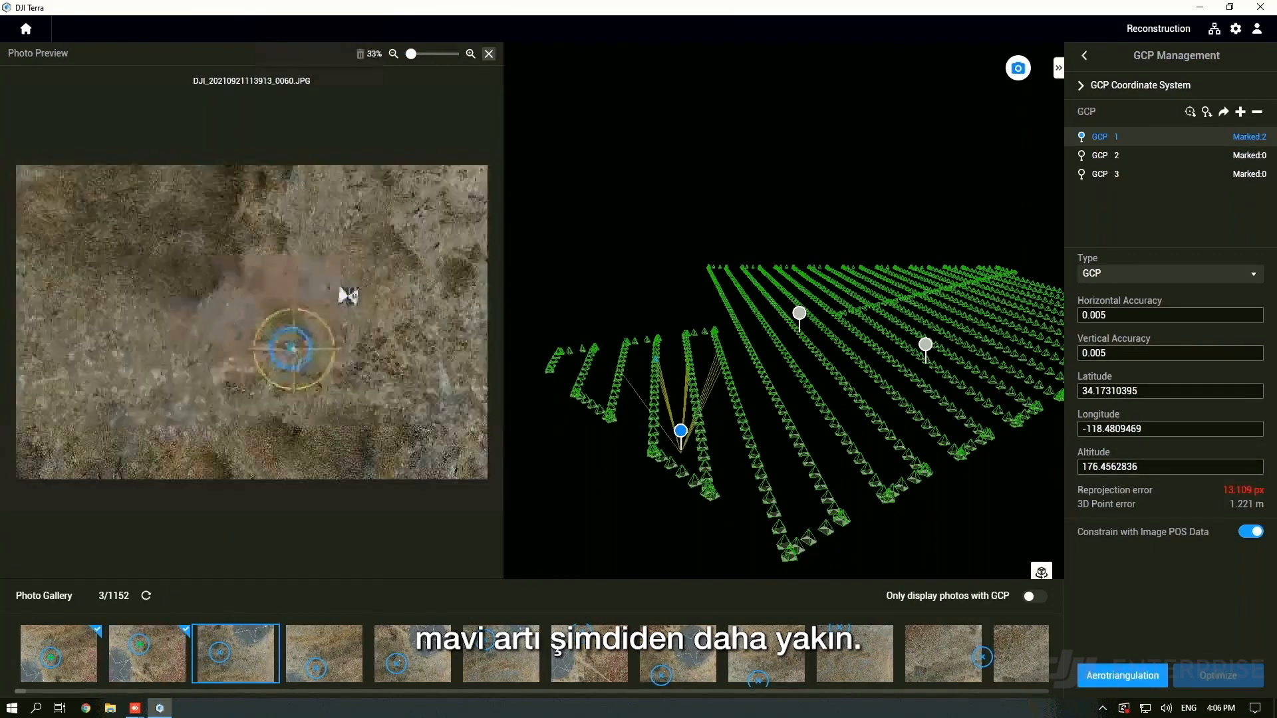
pyautogui.scroll(3, 343, 291)
pyautogui.scroll(7, 339, 279)
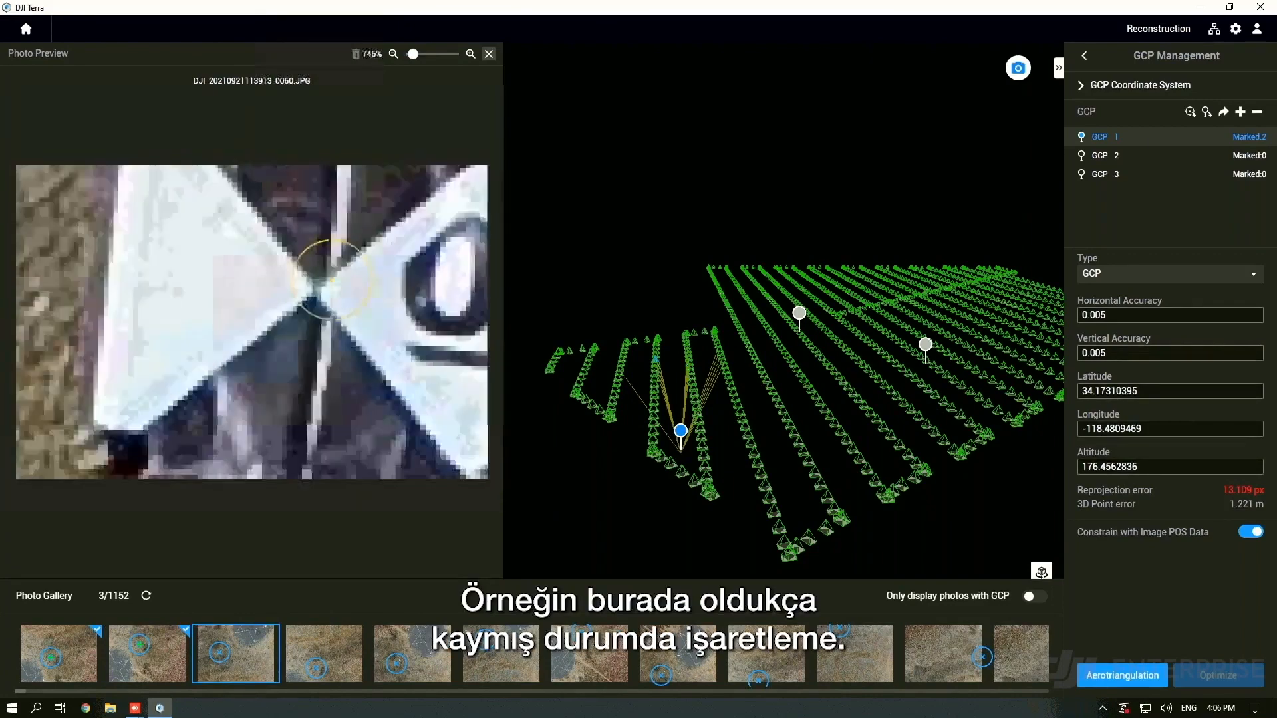
pyautogui.click(316, 291)
pyautogui.scroll(-7, 325, 300)
pyautogui.click(331, 657)
pyautogui.scroll(4, 219, 350)
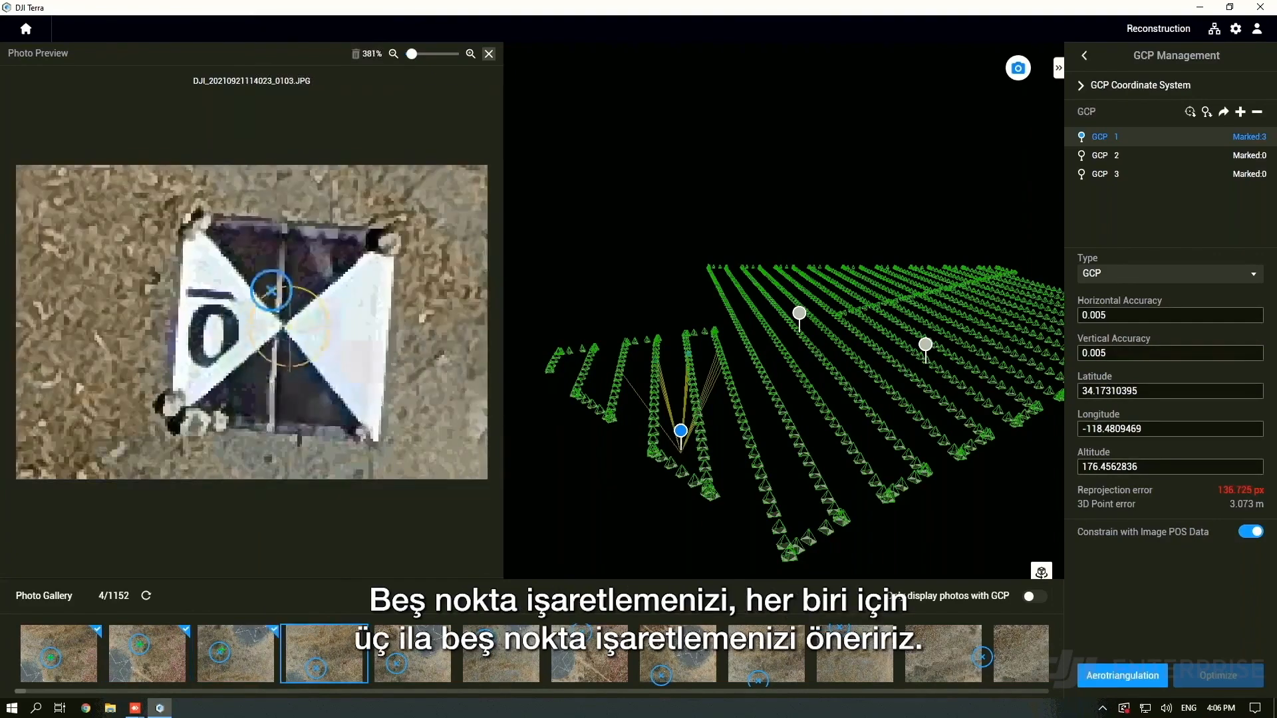
pyautogui.scroll(4, 289, 327)
pyautogui.click(275, 324)
pyautogui.scroll(-2, 335, 457)
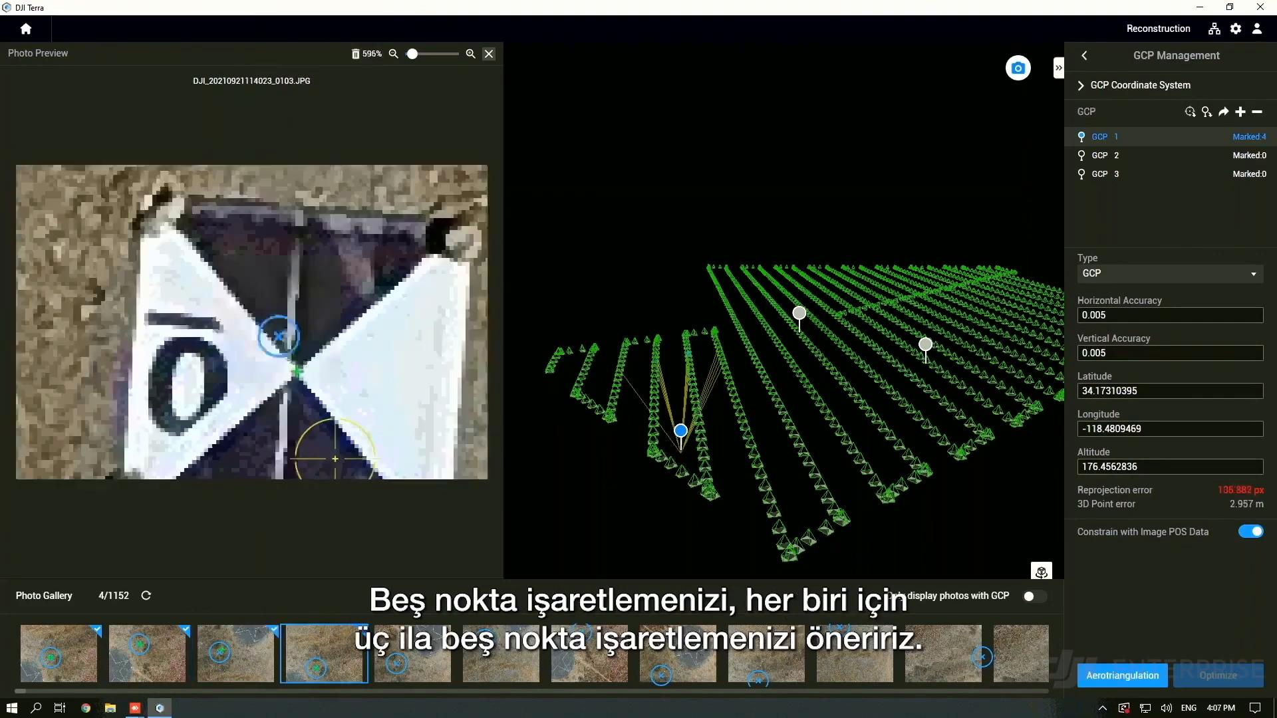
pyautogui.scroll(-1, 335, 458)
pyautogui.click(403, 656)
pyautogui.scroll(-9, 254, 313)
pyautogui.scroll(13, 264, 279)
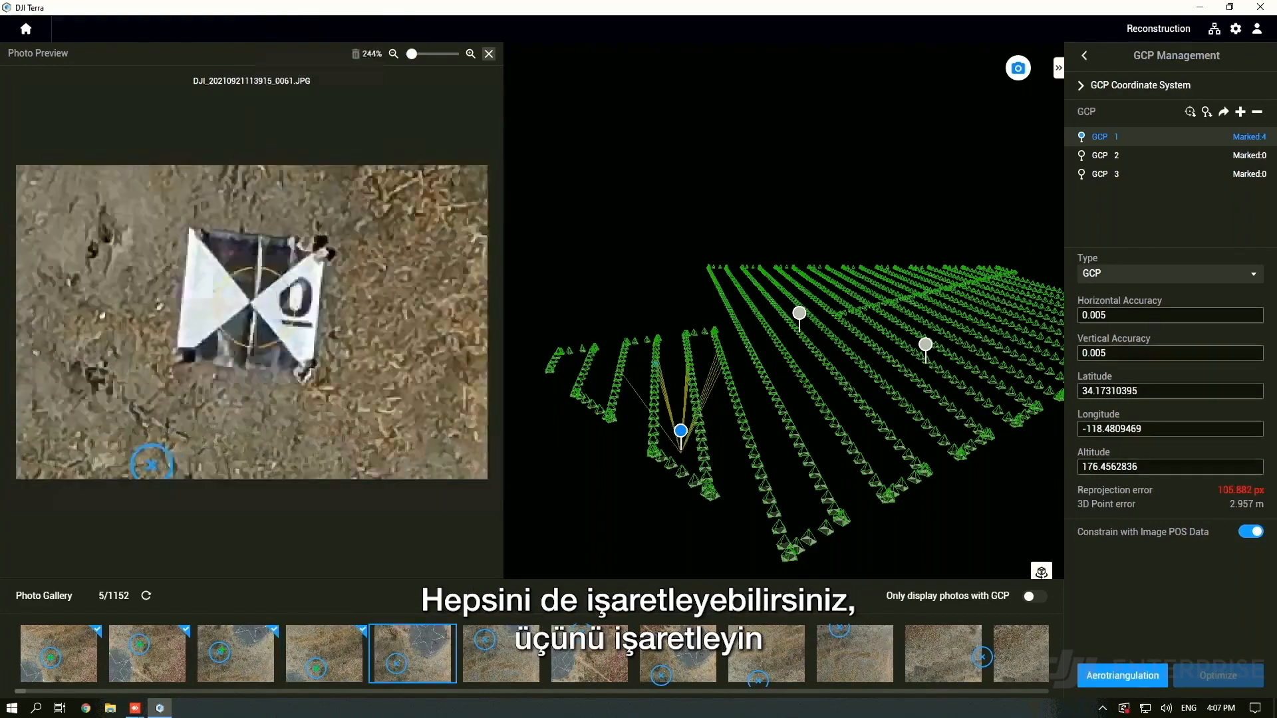
pyautogui.scroll(2, 238, 298)
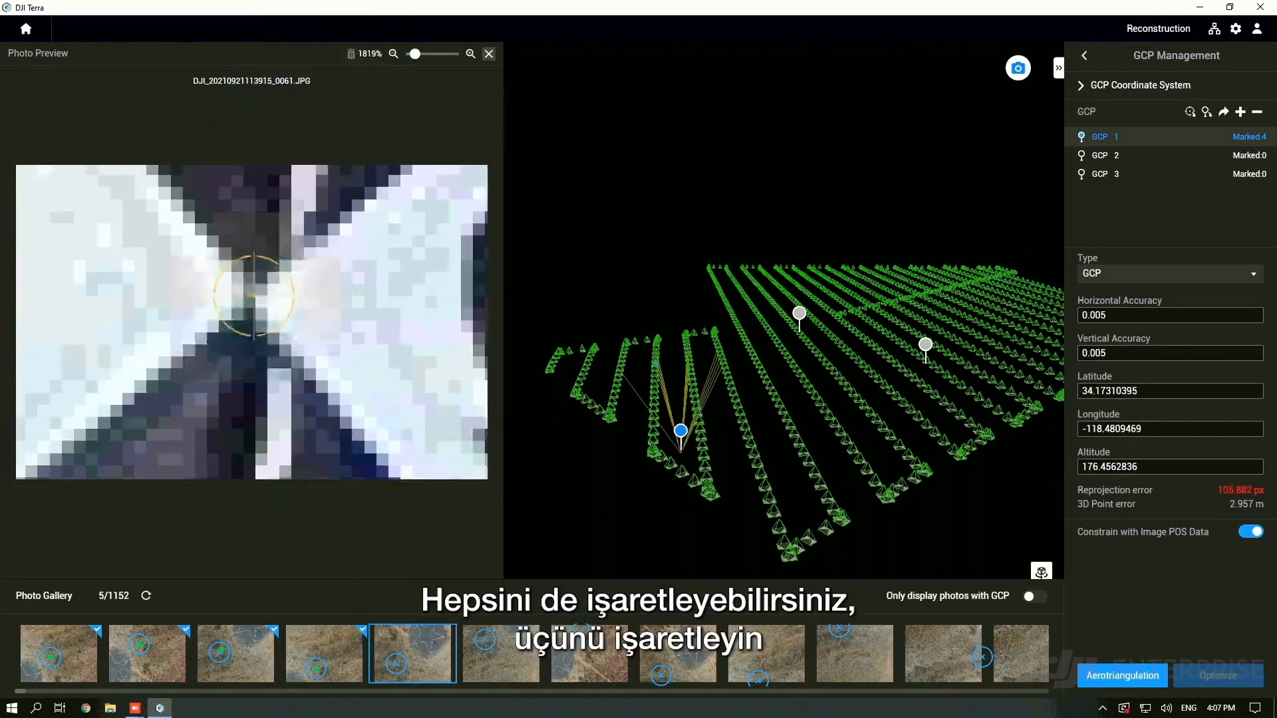
pyautogui.scroll(-4, 255, 294)
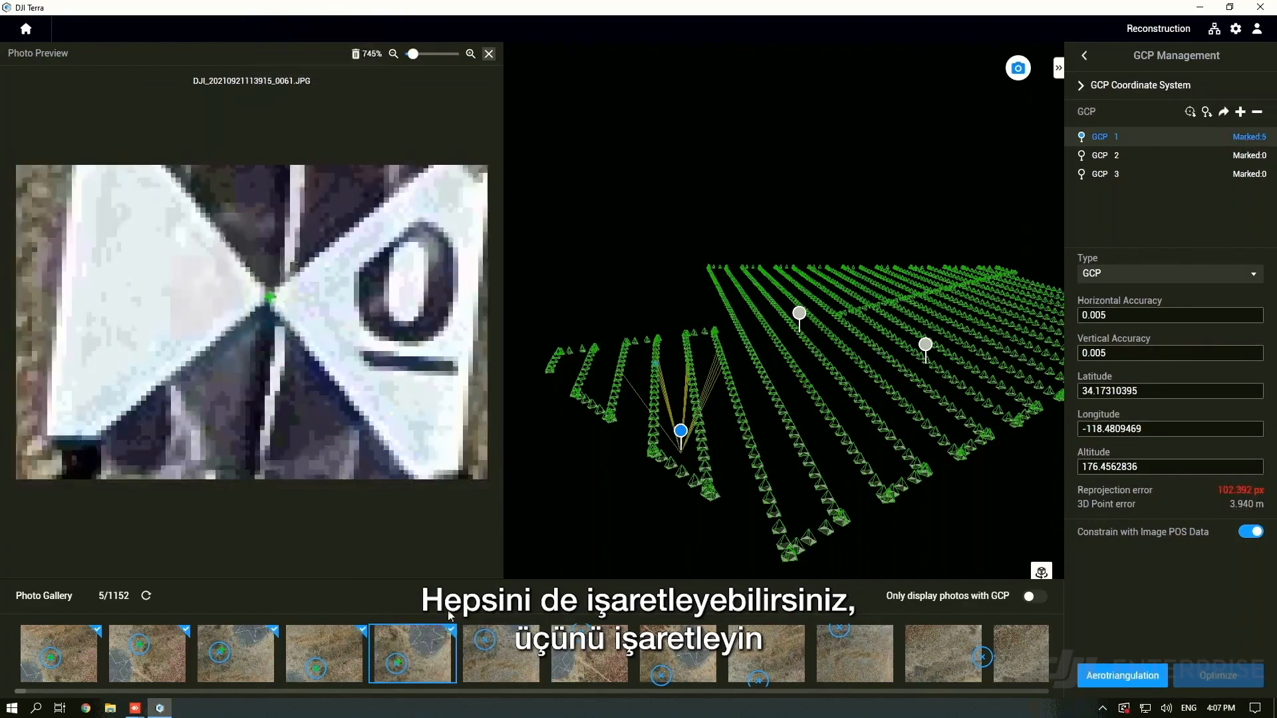
pyautogui.click(492, 653)
pyautogui.scroll(-6, 252, 322)
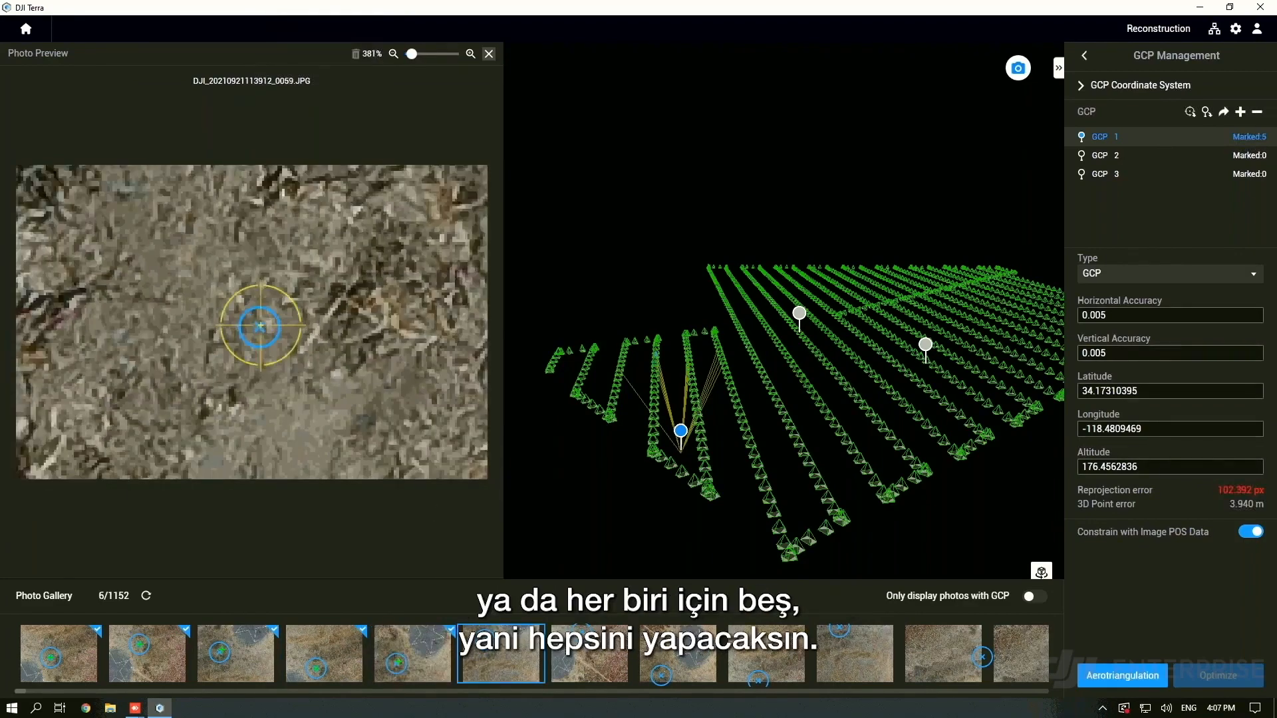
pyautogui.click(1193, 153)
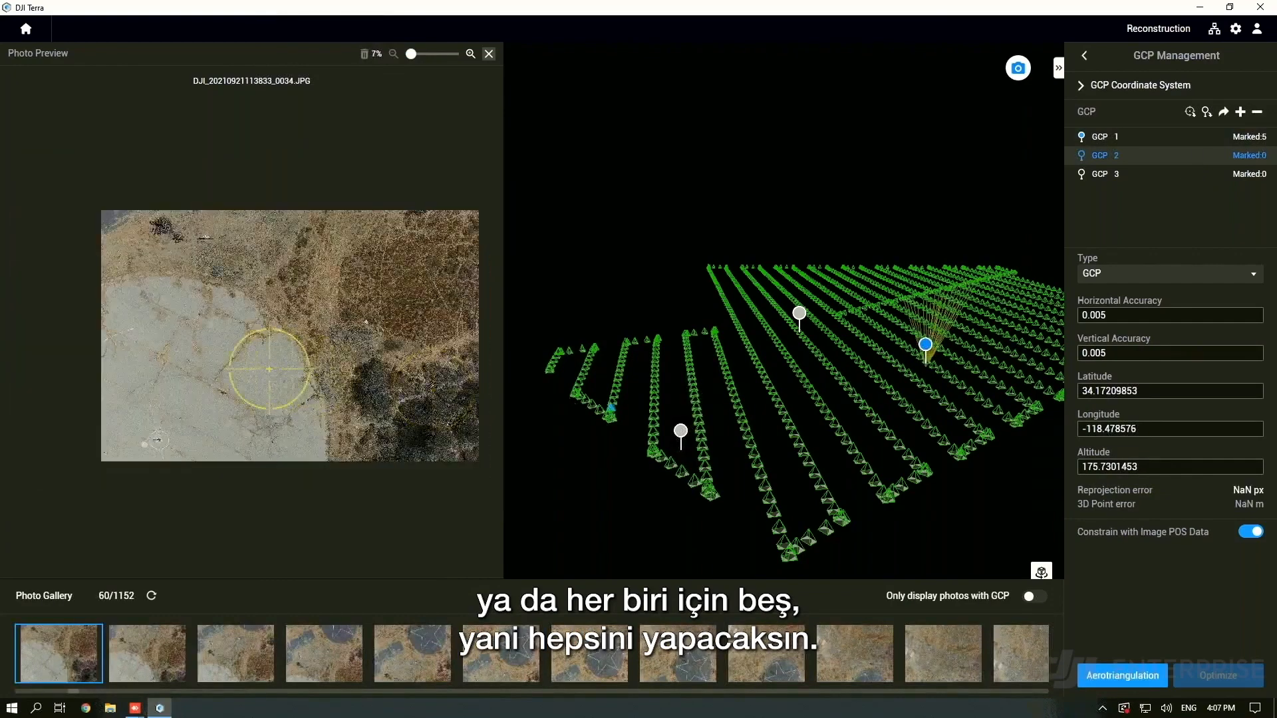
pyautogui.scroll(5, 343, 330)
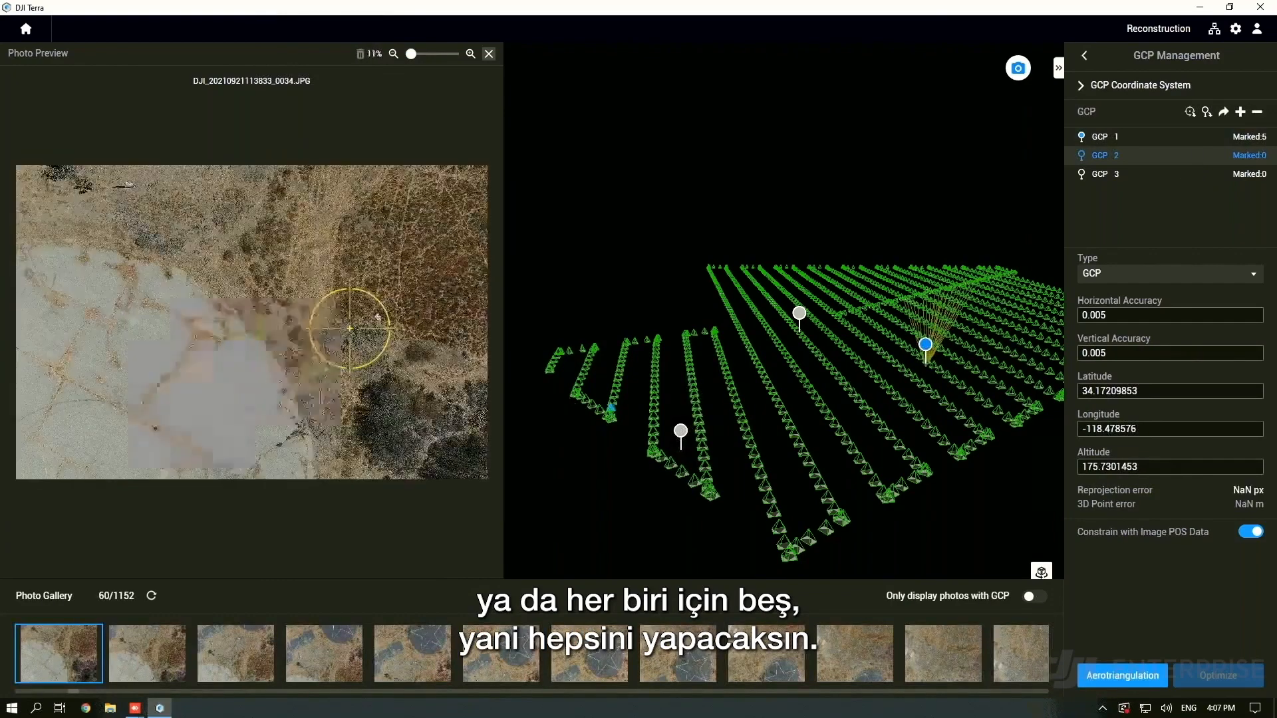
pyautogui.click(489, 55)
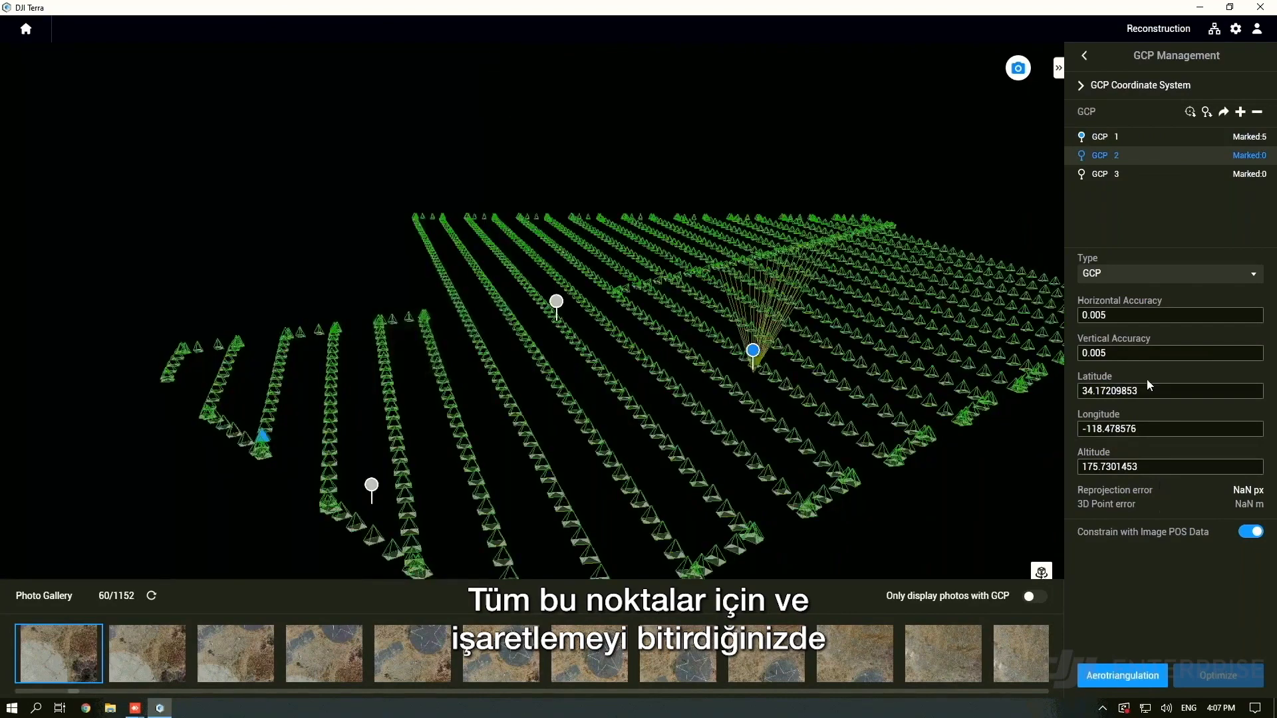
# Select GCP 1 and examine its error values and its position among the camera positions in 3D
pyautogui.click(1200, 142)
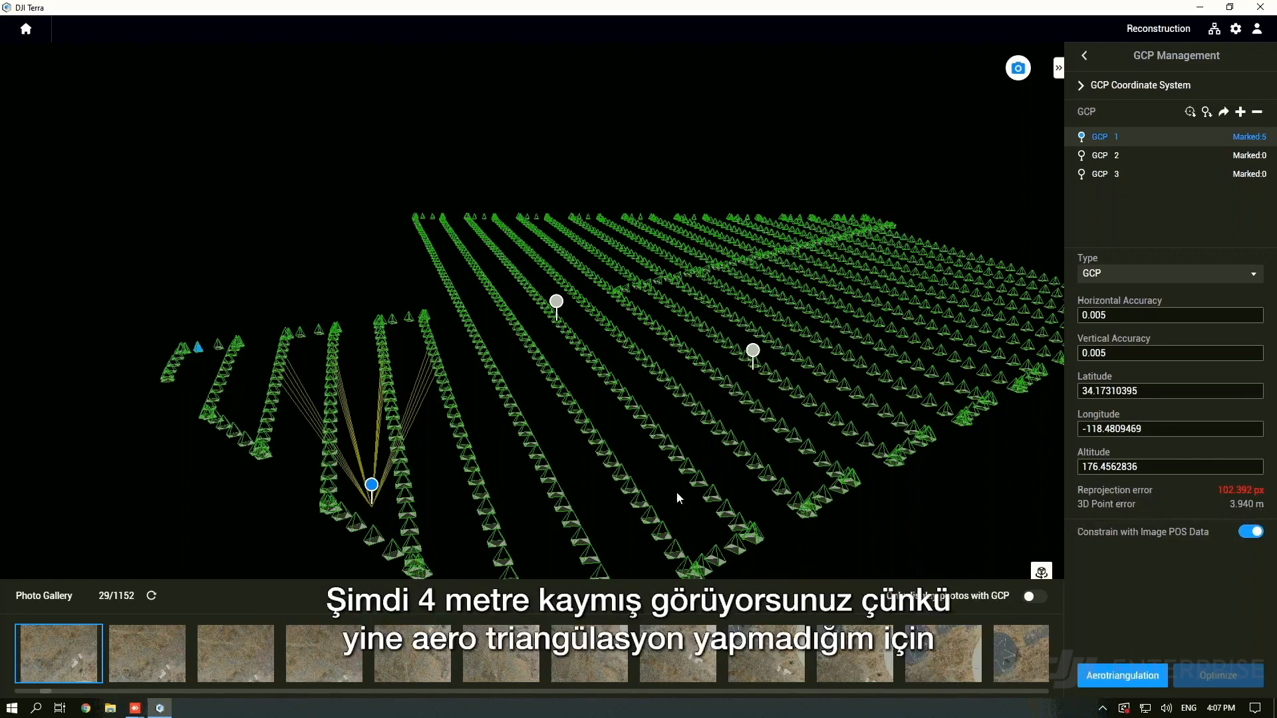
pyautogui.moveTo(490, 464)
pyautogui.mouseDown()
pyautogui.moveTo(546, 452)
pyautogui.moveTo(449, 481)
pyautogui.moveTo(492, 480)
pyautogui.mouseUp()
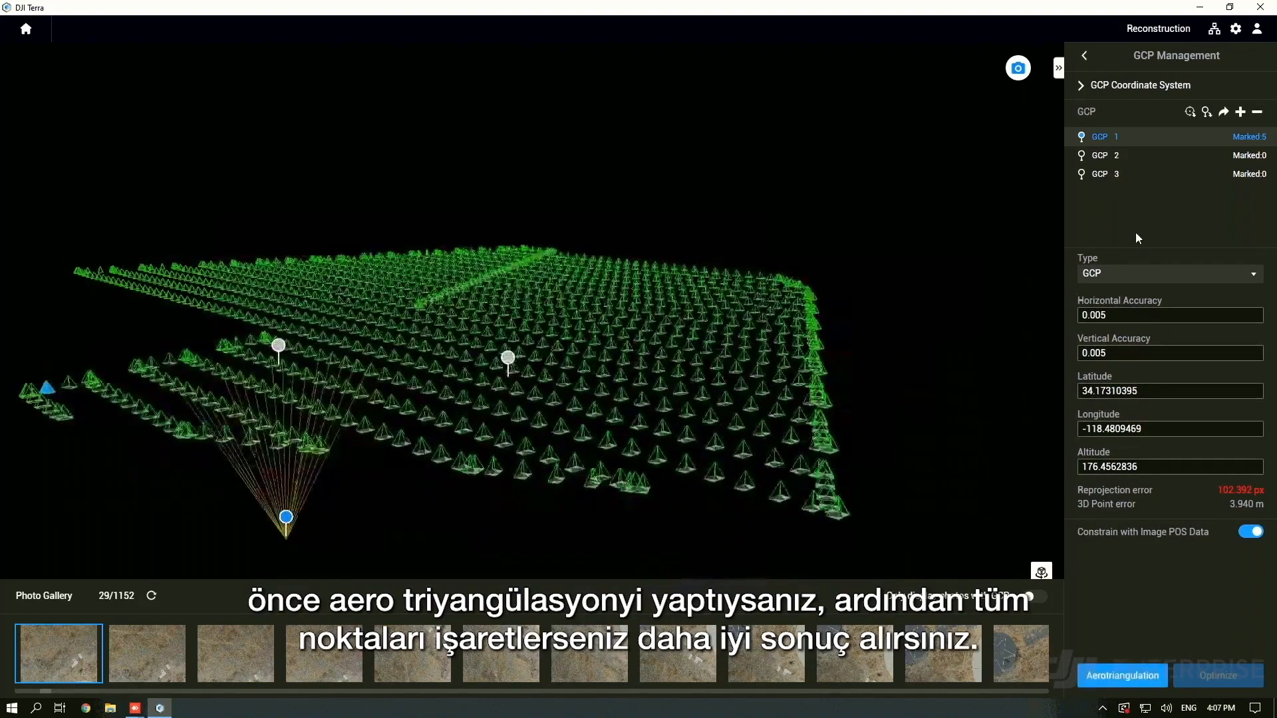
pyautogui.moveTo(502, 441); pyautogui.dragTo(560, 439)
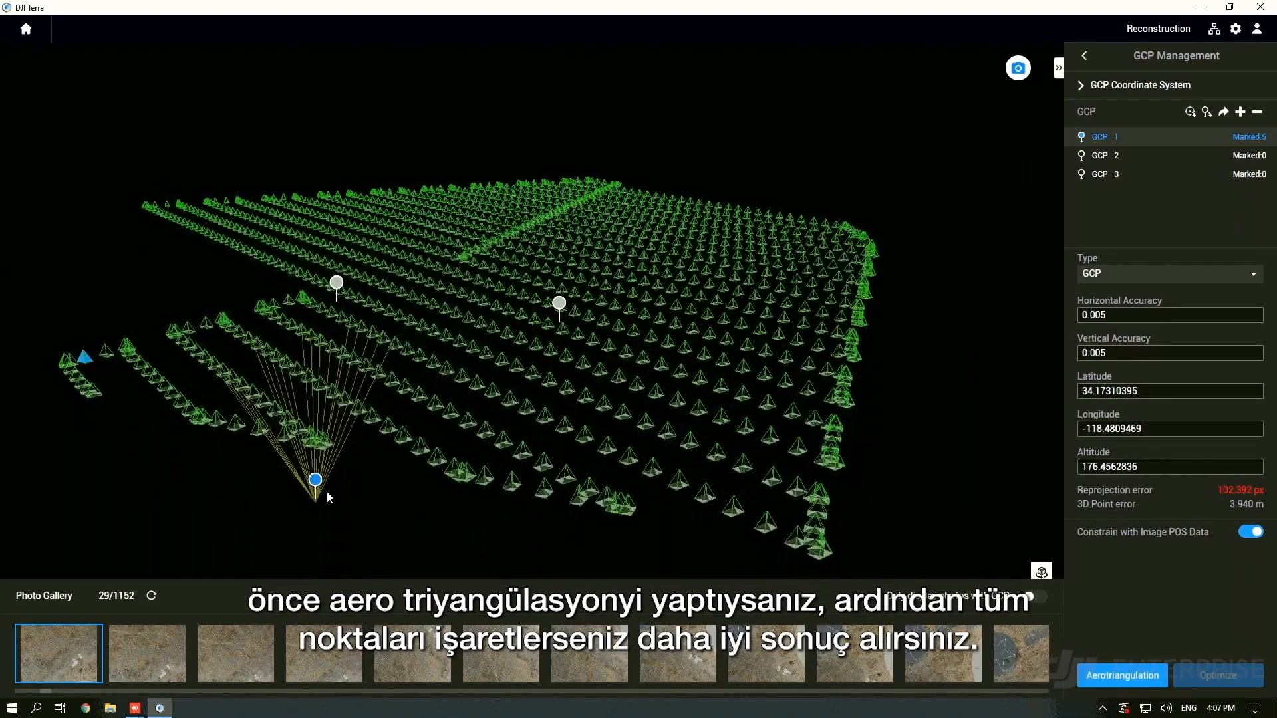
pyautogui.moveTo(661, 398)
pyautogui.mouseDown()
pyautogui.moveTo(578, 432)
pyautogui.moveTo(507, 401)
pyautogui.mouseUp()
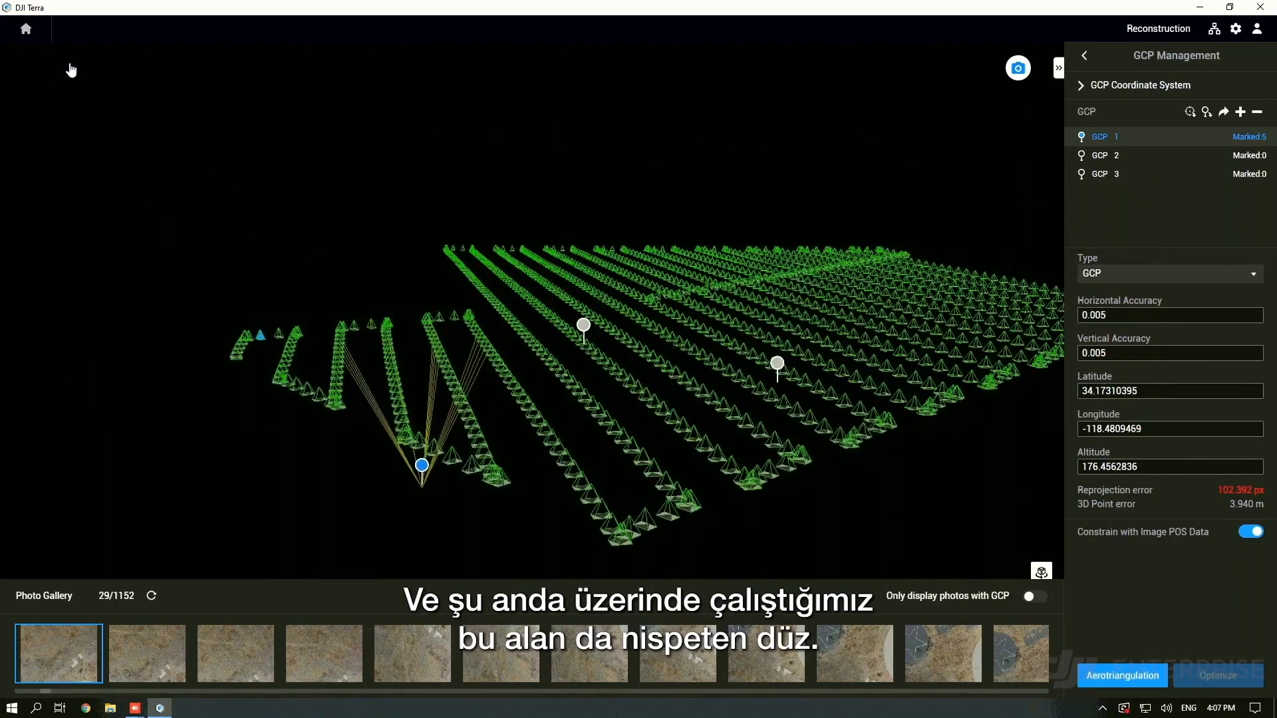
# Open GCP Management of the Demo Done mission and examine the terrain in its aerotriangulated point cloud
pyautogui.click(26, 29)
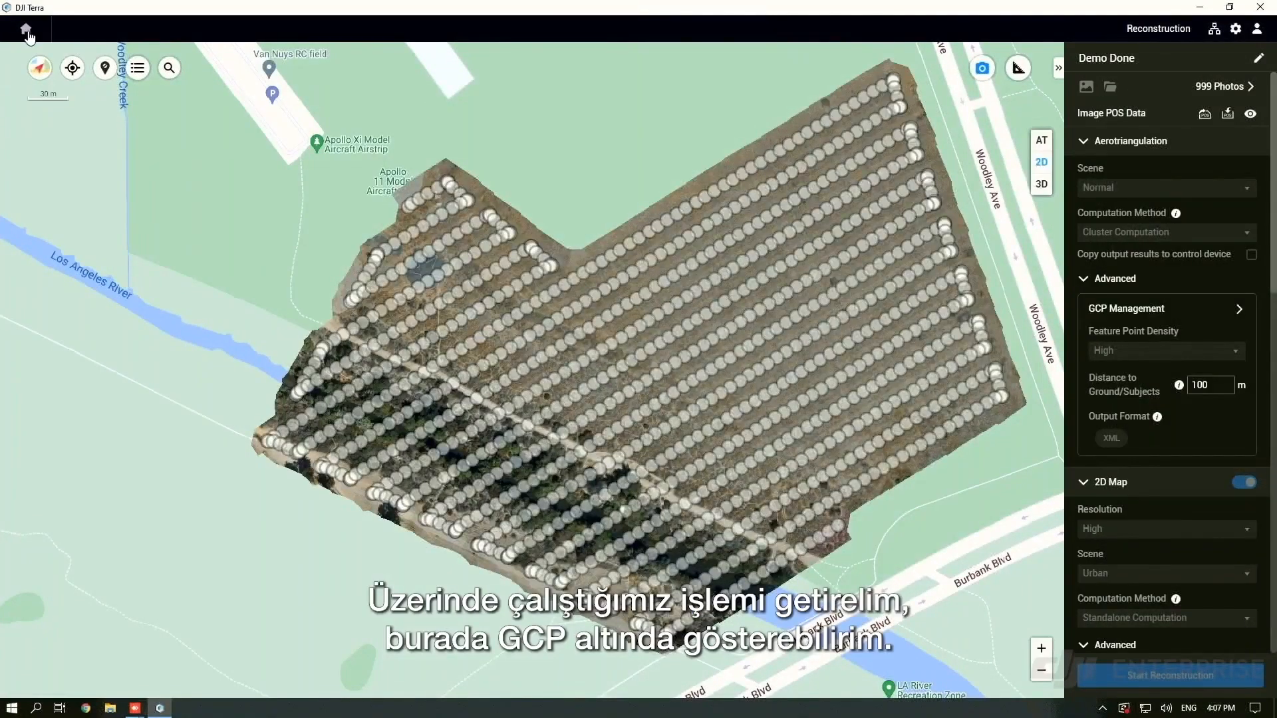
pyautogui.click(38, 41)
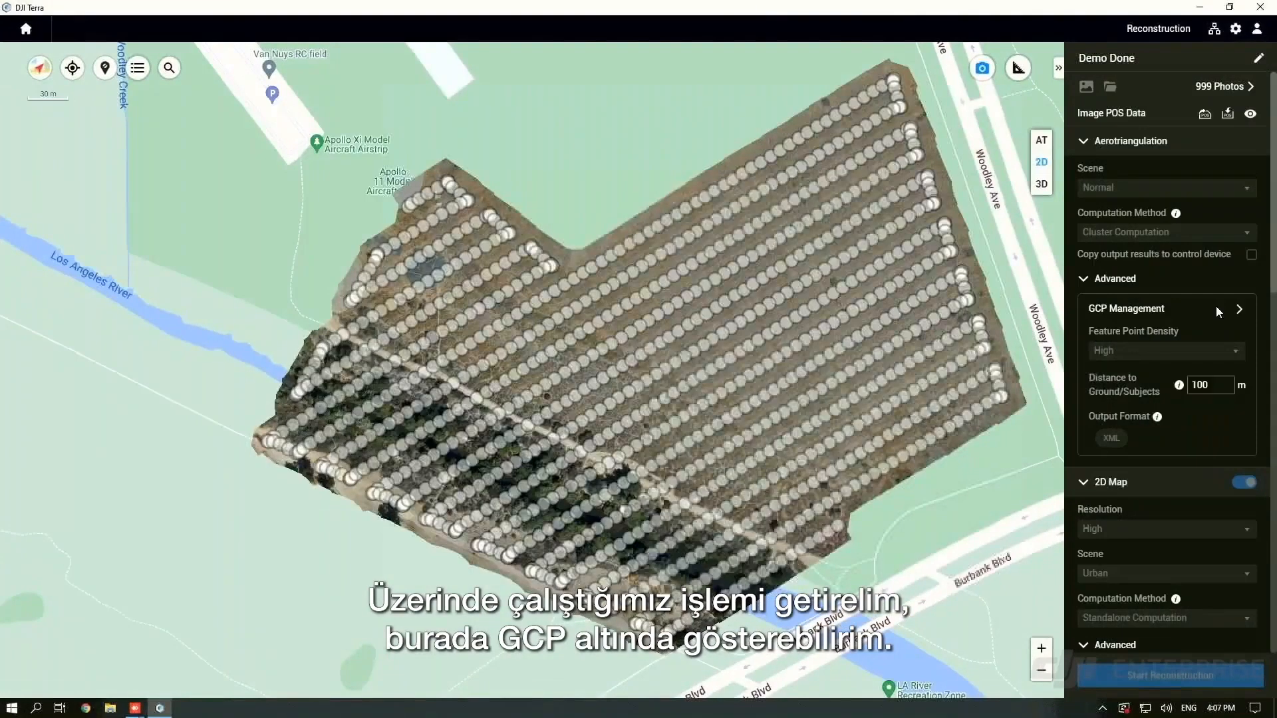
pyautogui.click(1217, 306)
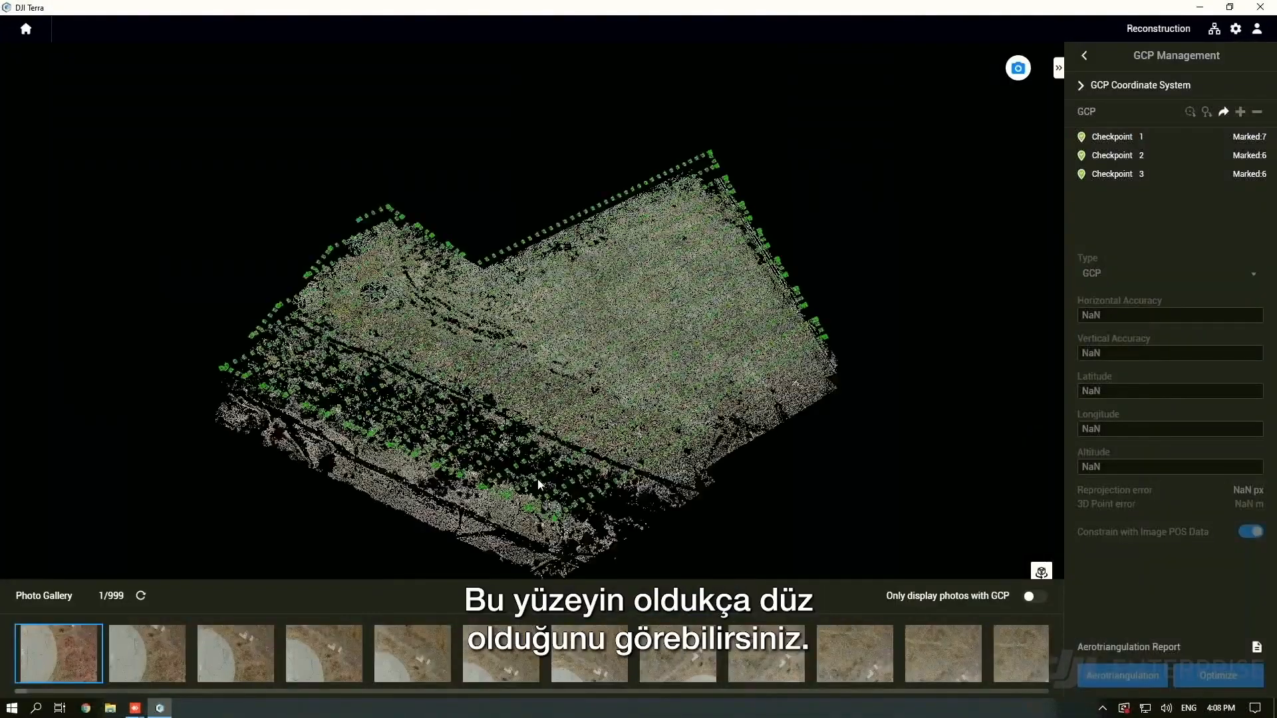
pyautogui.moveTo(602, 349); pyautogui.dragTo(496, 432)
pyautogui.moveTo(428, 495); pyautogui.dragTo(515, 377)
pyautogui.scroll(4, 485, 468)
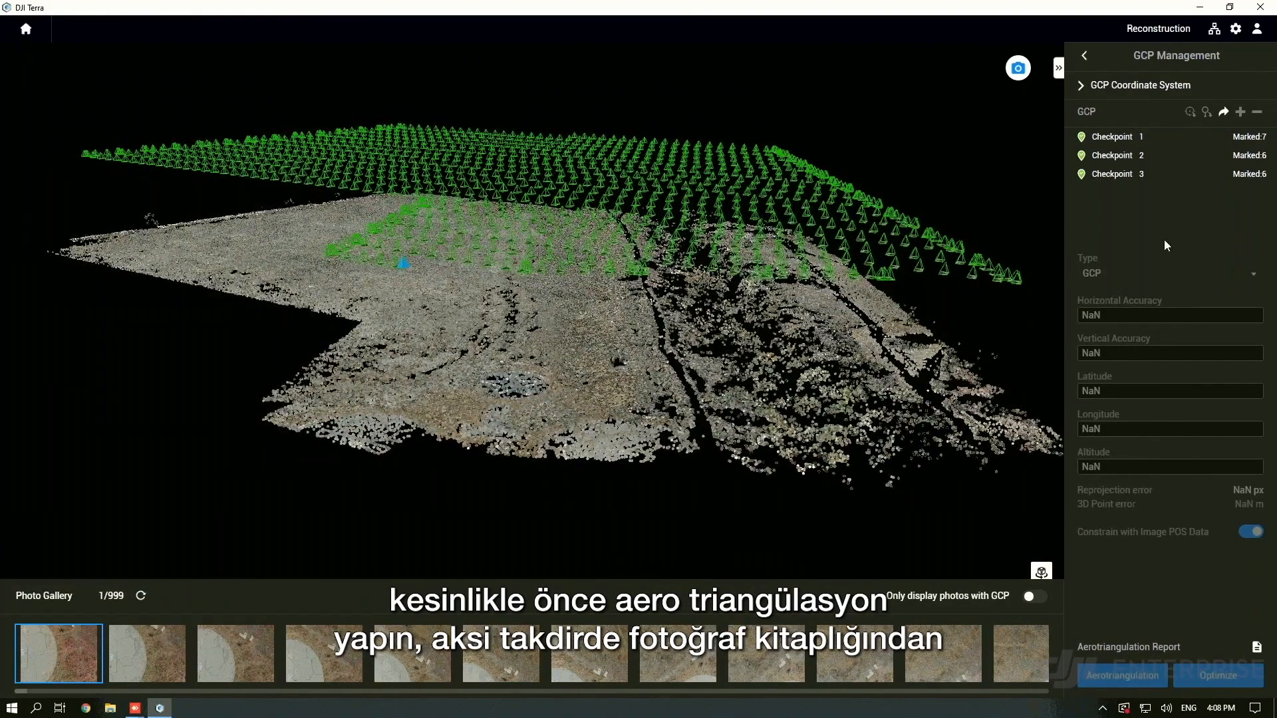
pyautogui.moveTo(577, 363)
pyautogui.mouseDown()
pyautogui.moveTo(541, 332)
pyautogui.moveTo(465, 379)
pyautogui.moveTo(425, 345)
pyautogui.mouseUp()
# Return to the DEMO mission and review the aerotriangulation and optimization options in its GCP Management
pyautogui.click(26, 29)
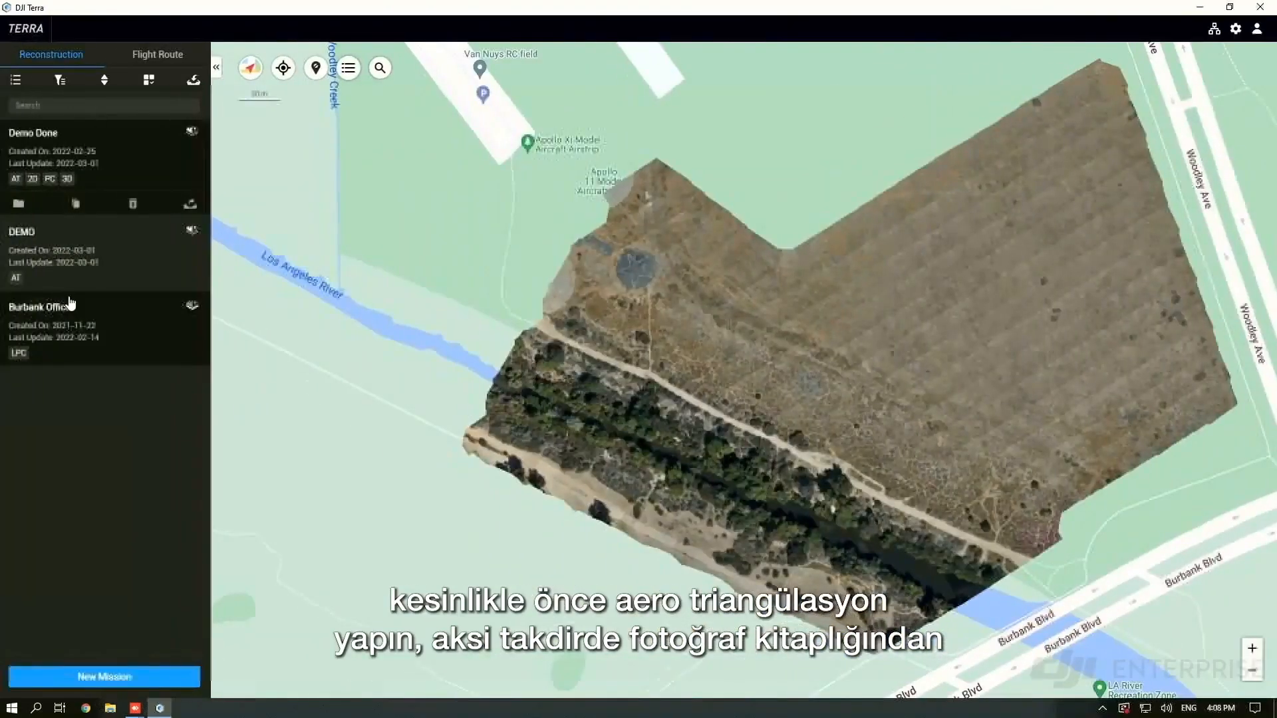
pyautogui.click(131, 256)
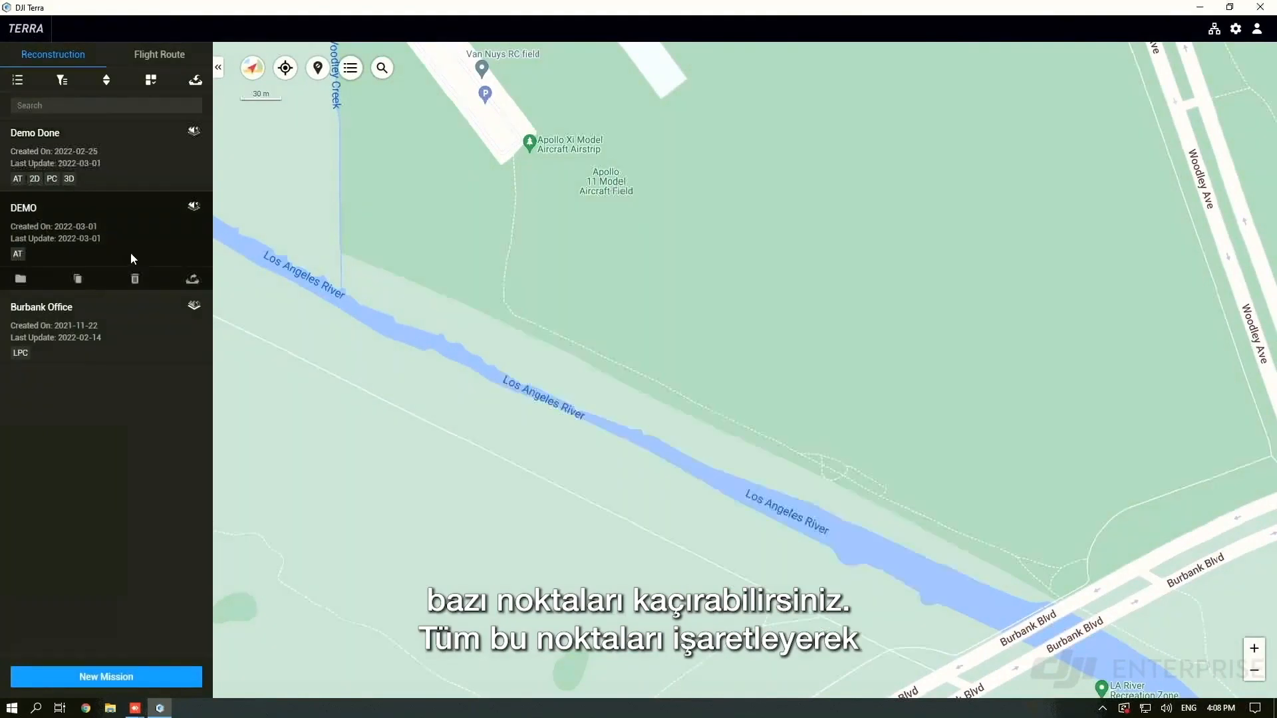
pyautogui.click(194, 209)
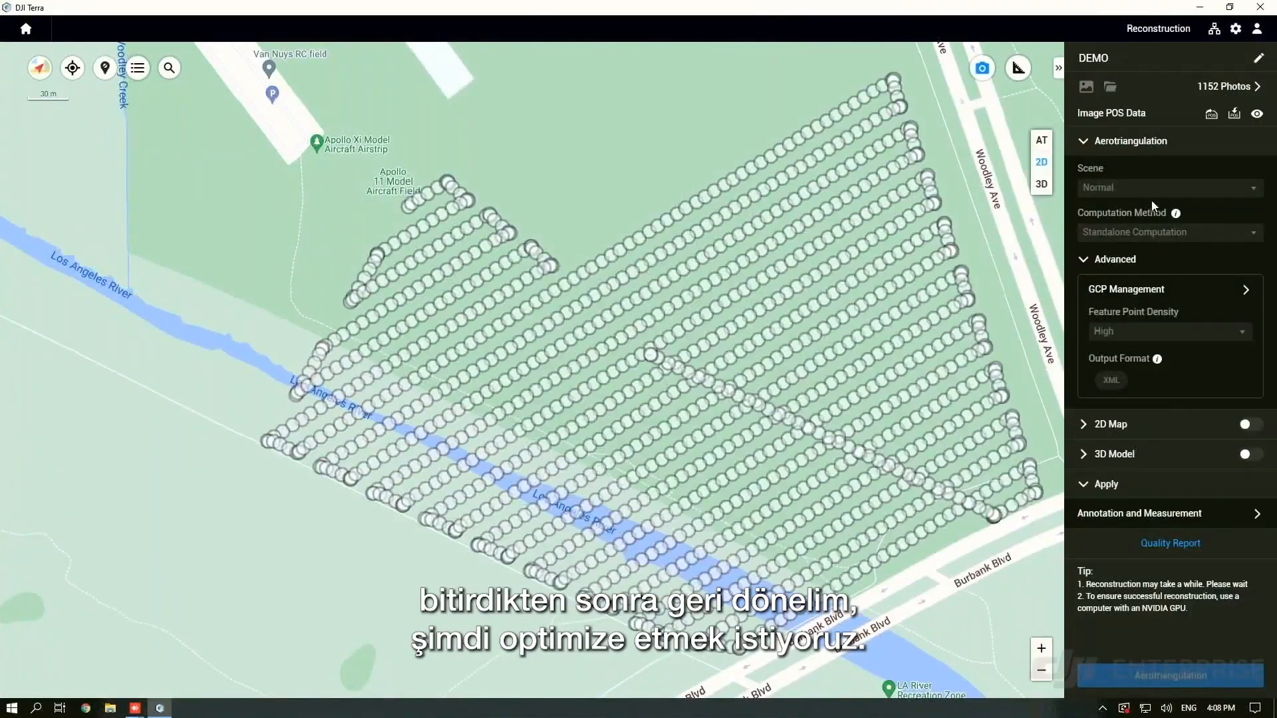
pyautogui.click(1144, 292)
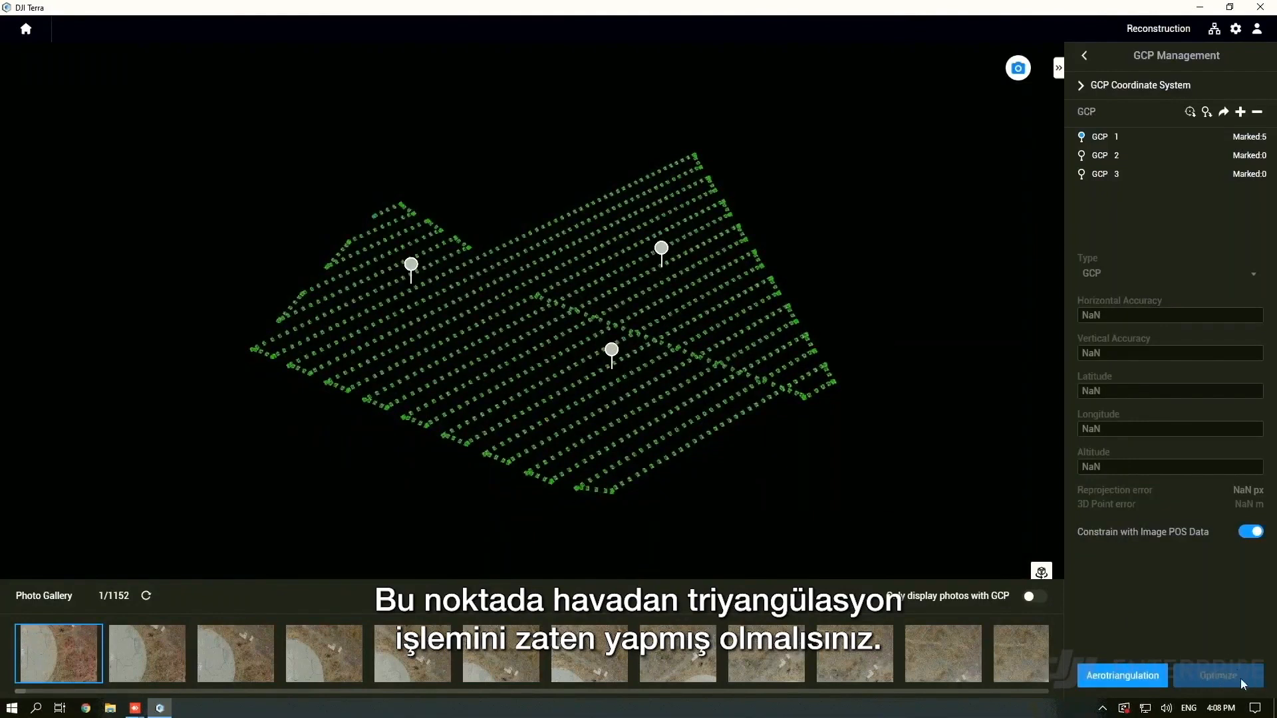
pyautogui.click(1157, 682)
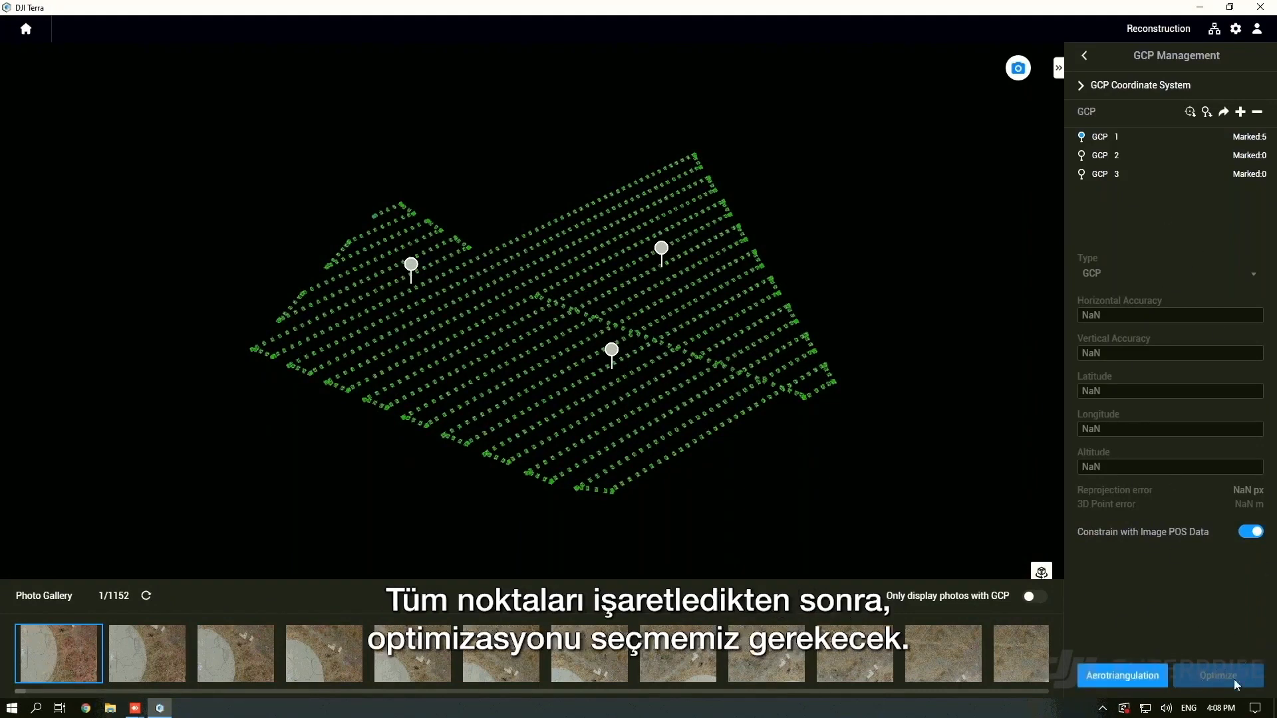
# Open the Aerotriangulation Report from the Demo Done mission's GCP Management in Google Chrome
pyautogui.click(26, 29)
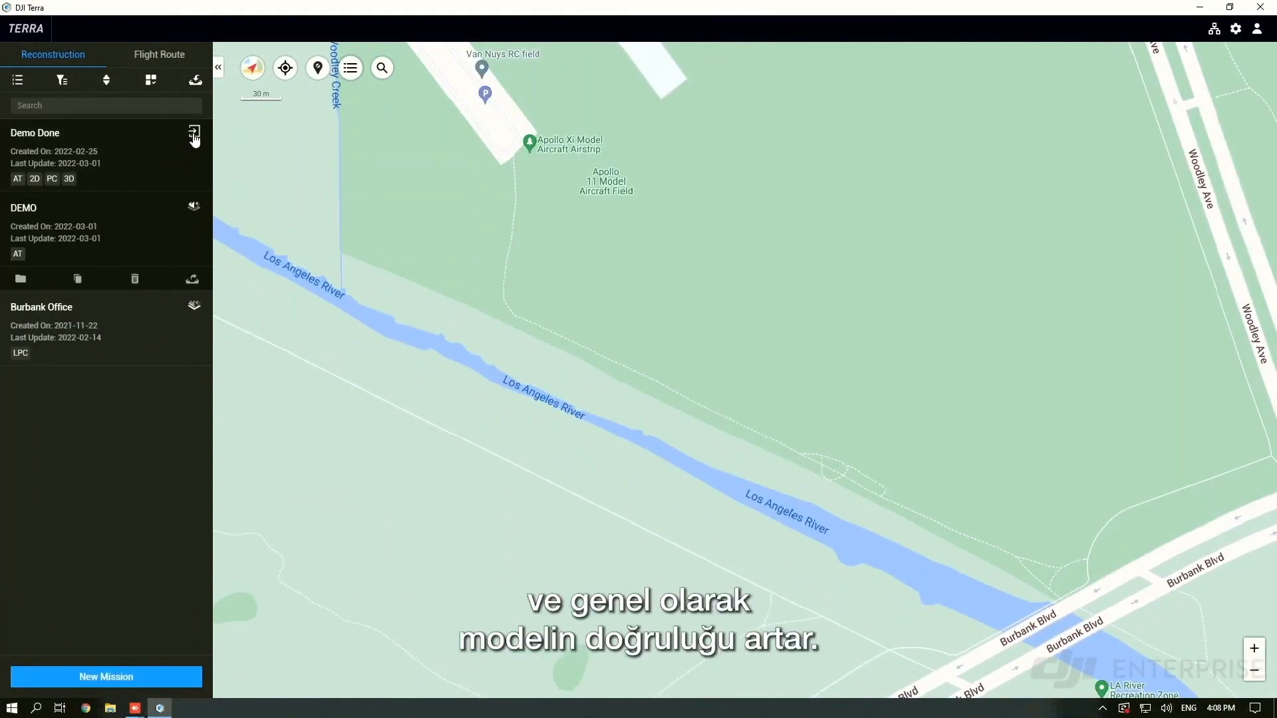
pyautogui.click(192, 136)
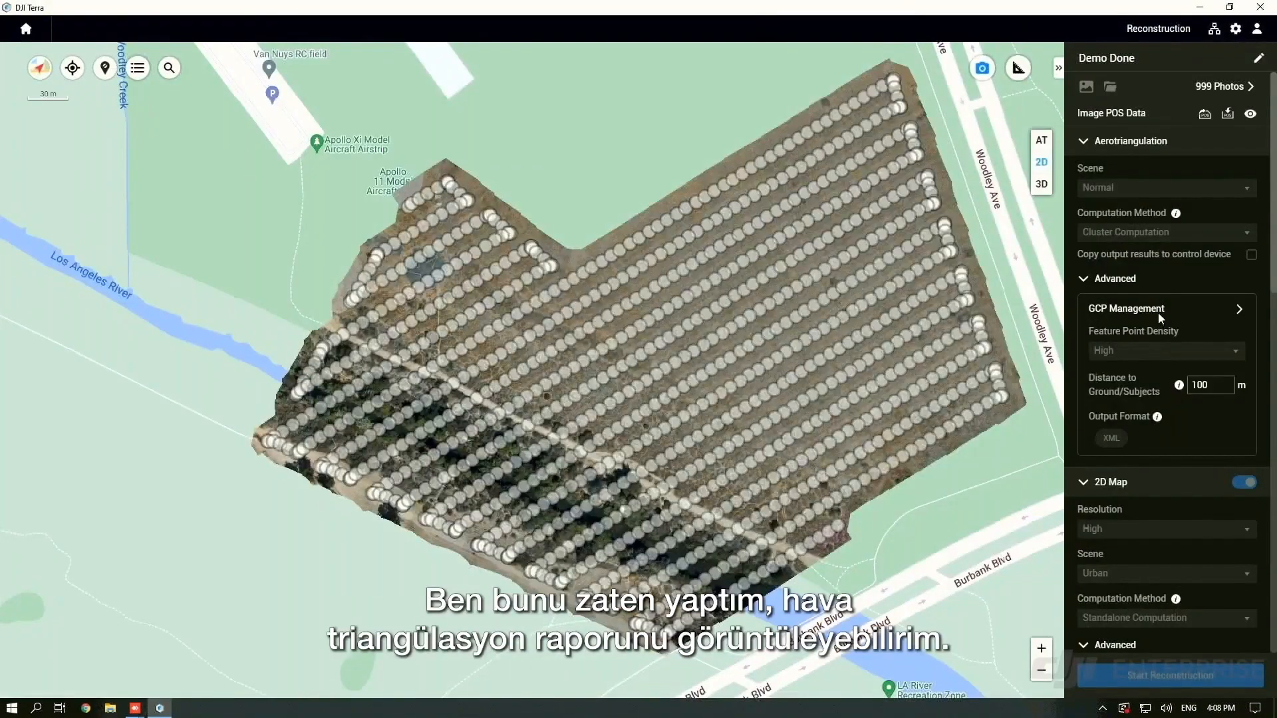
pyautogui.click(1158, 313)
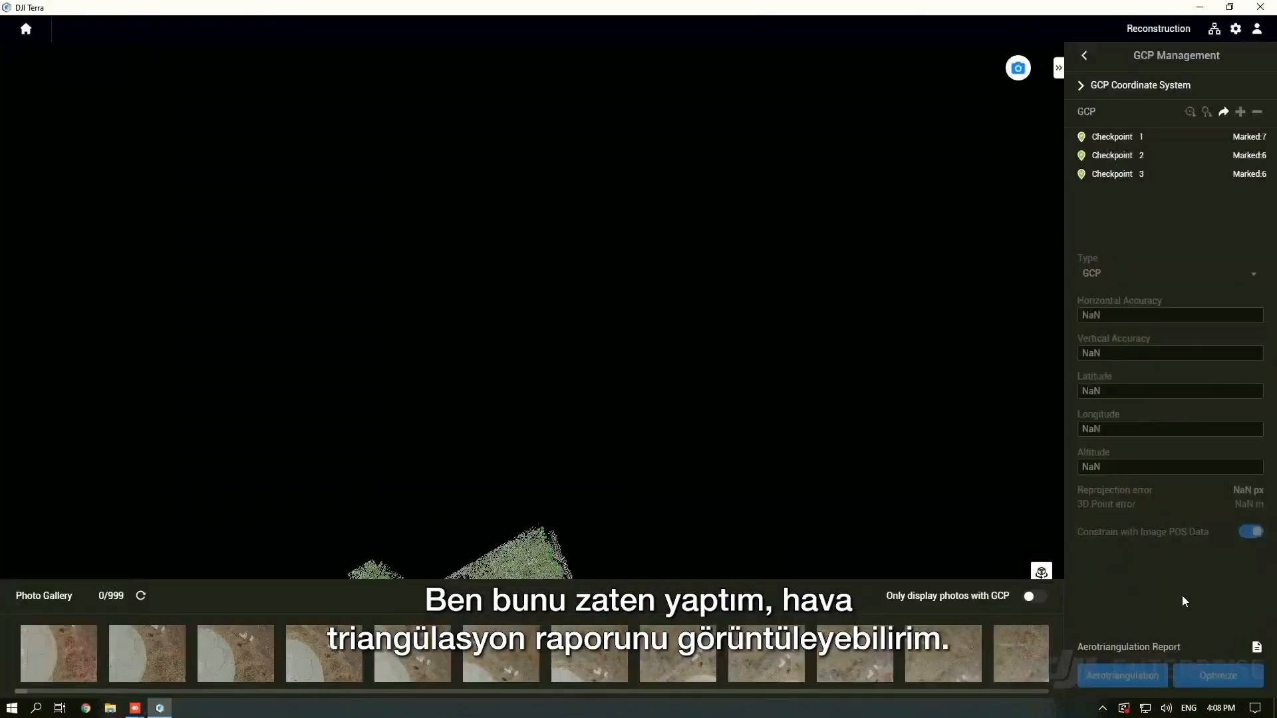
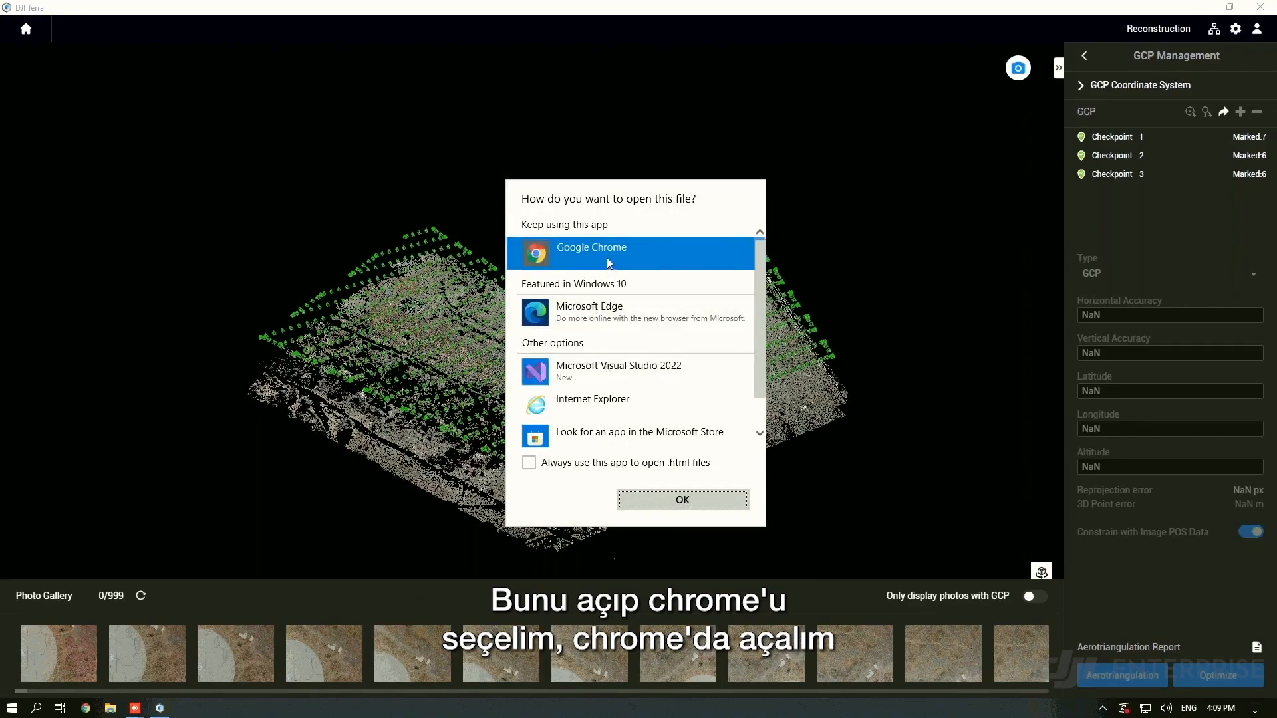
pyautogui.doubleClick(607, 258)
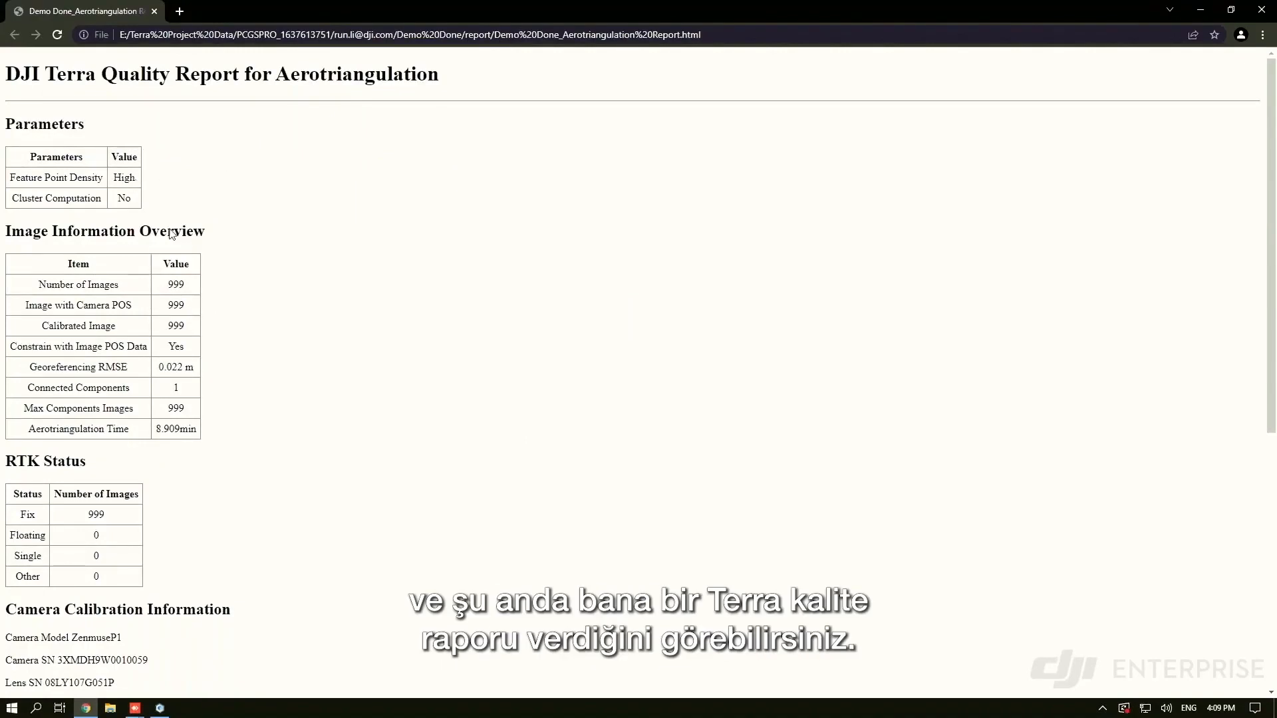
# Review the aerotriangulation quality report's sections and examine the Image Information Overview table
pyautogui.scroll(-1, 171, 233)
pyautogui.scroll(1, 64, 77)
pyautogui.moveTo(63, 78); pyautogui.dragTo(190, 74)
pyautogui.scroll(-1, 207, 234)
pyautogui.scroll(-2, 166, 288)
pyautogui.scroll(3, 165, 288)
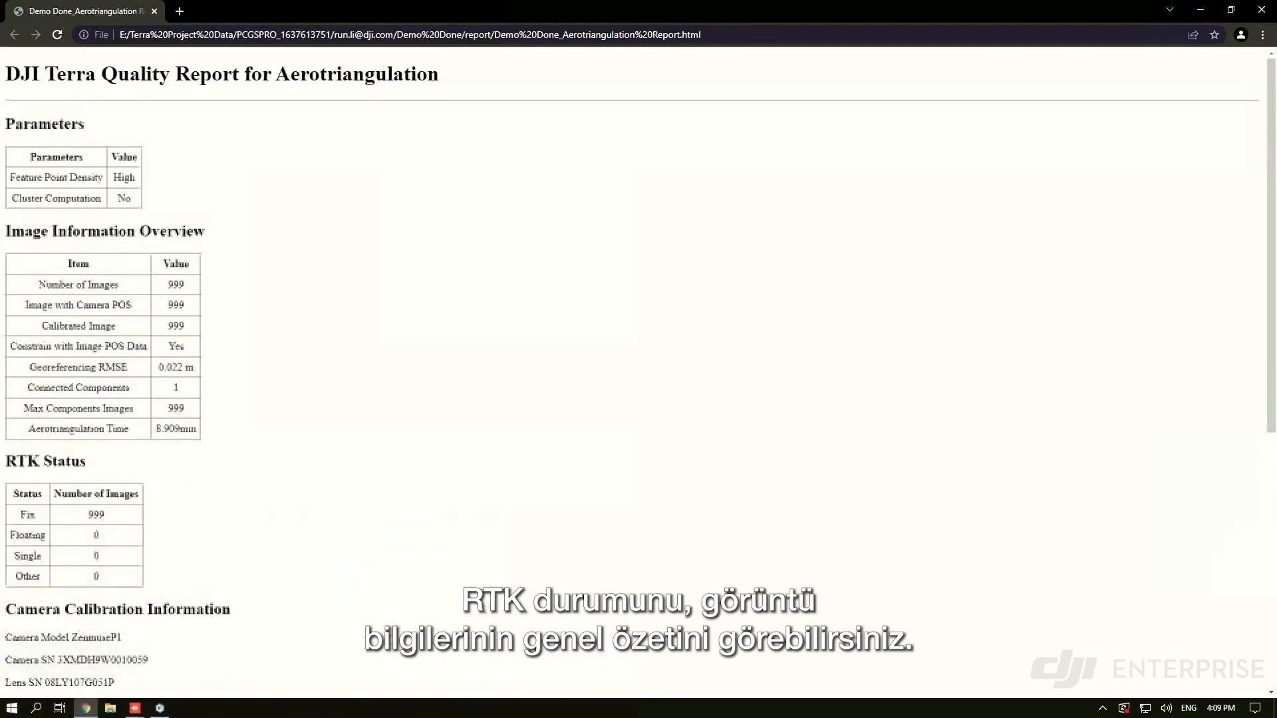
pyautogui.moveTo(32, 230); pyautogui.dragTo(174, 232)
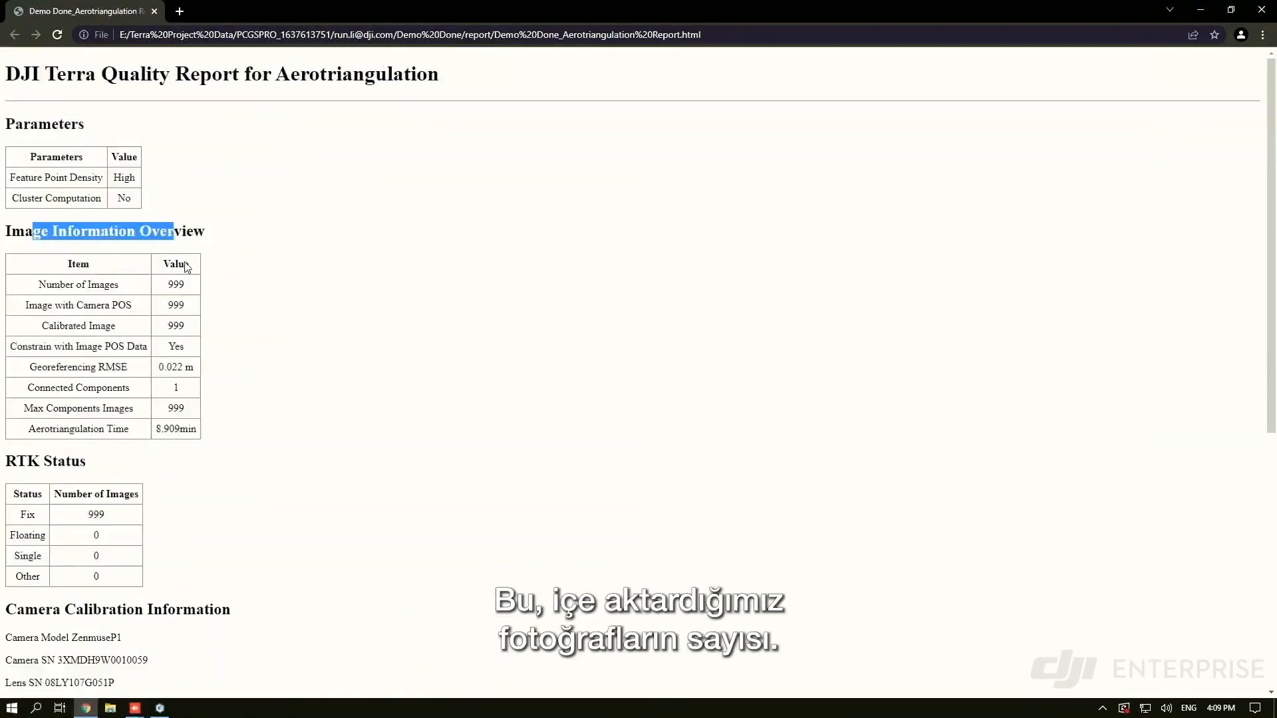
pyautogui.scroll(-2, 166, 313)
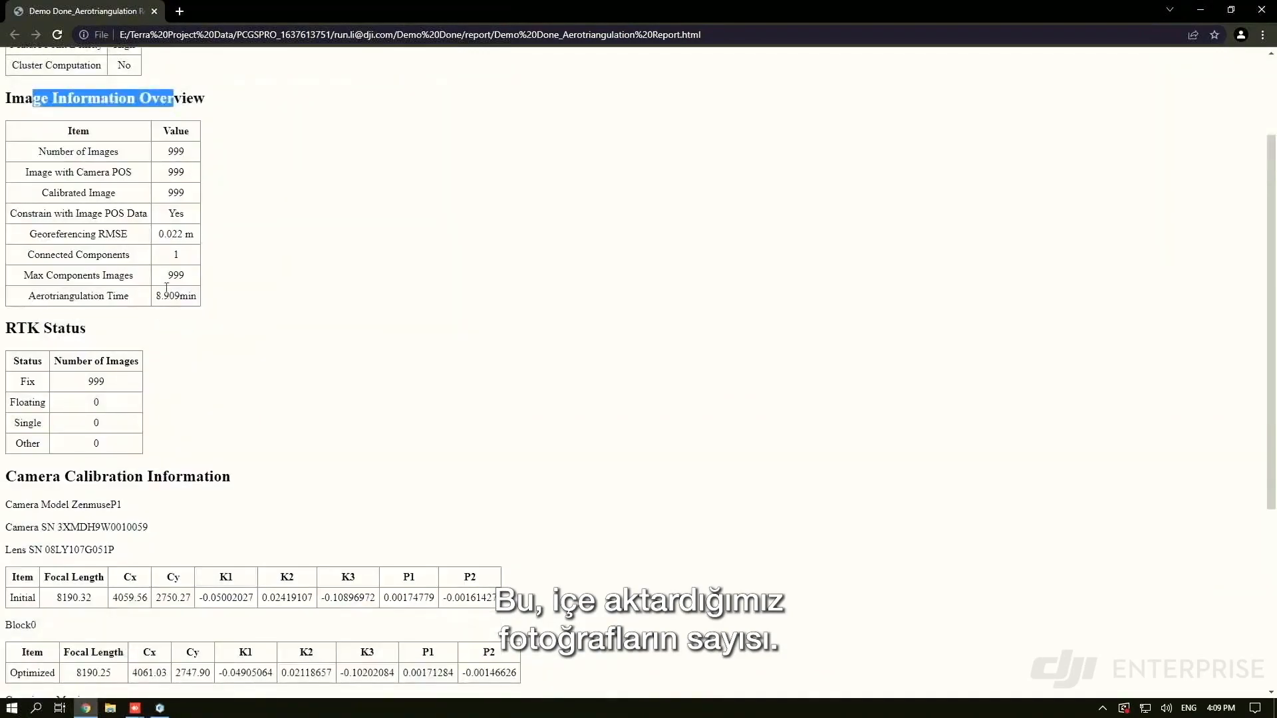
pyautogui.click(193, 96)
pyautogui.scroll(-2, 189, 189)
pyautogui.scroll(3, 195, 210)
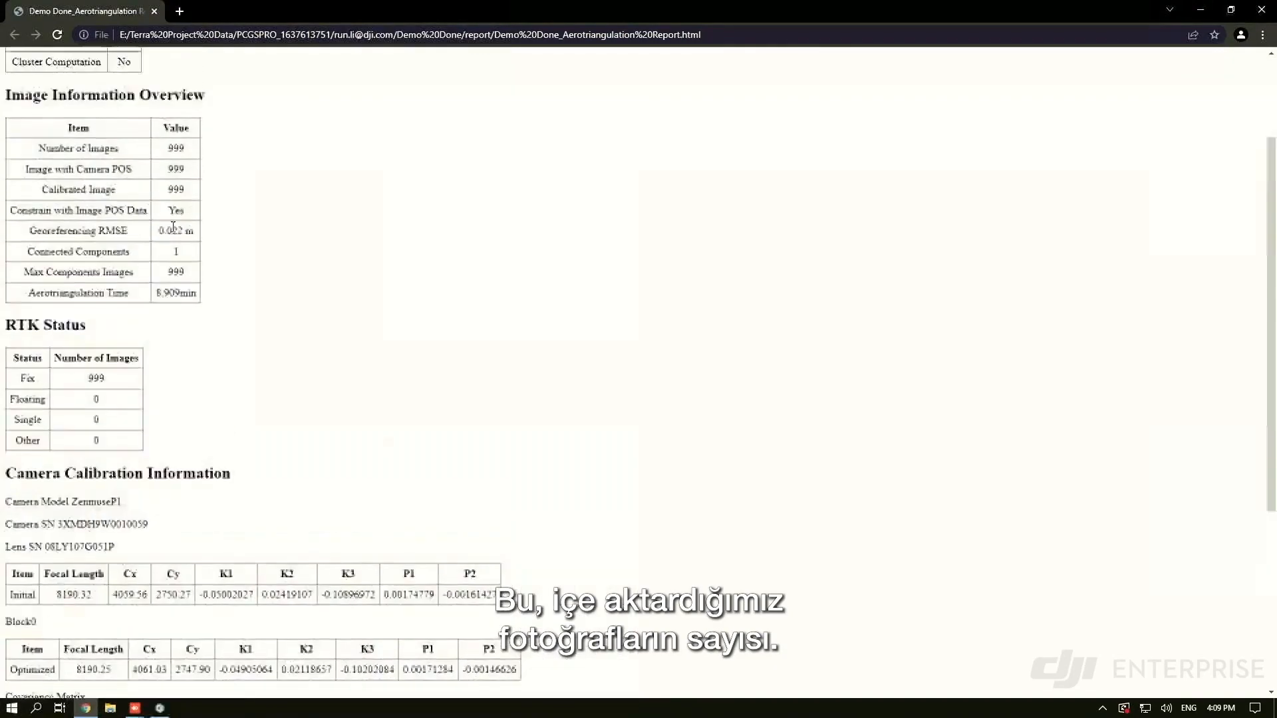
pyautogui.moveTo(192, 216); pyautogui.dragTo(115, 205)
pyautogui.click(161, 239)
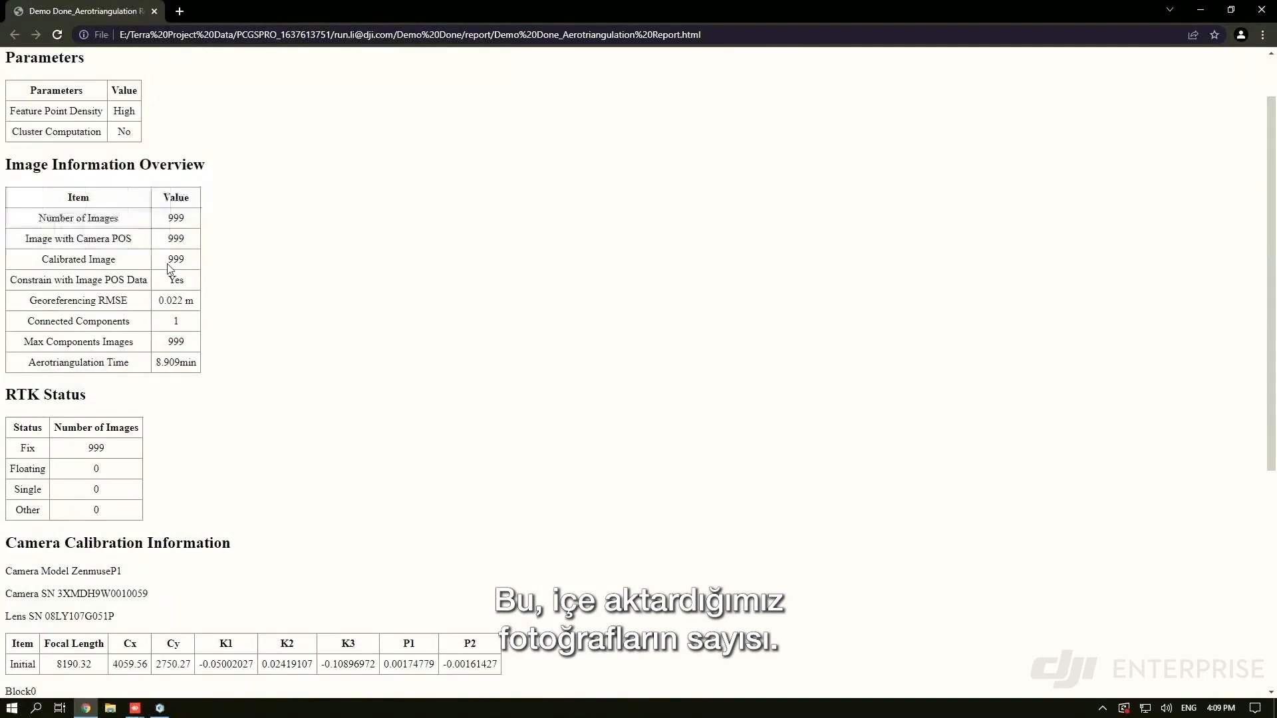
# Examine the RTK Status table for the number of images with each positioning status
pyautogui.scroll(-2, 169, 305)
pyautogui.doubleClick(97, 315)
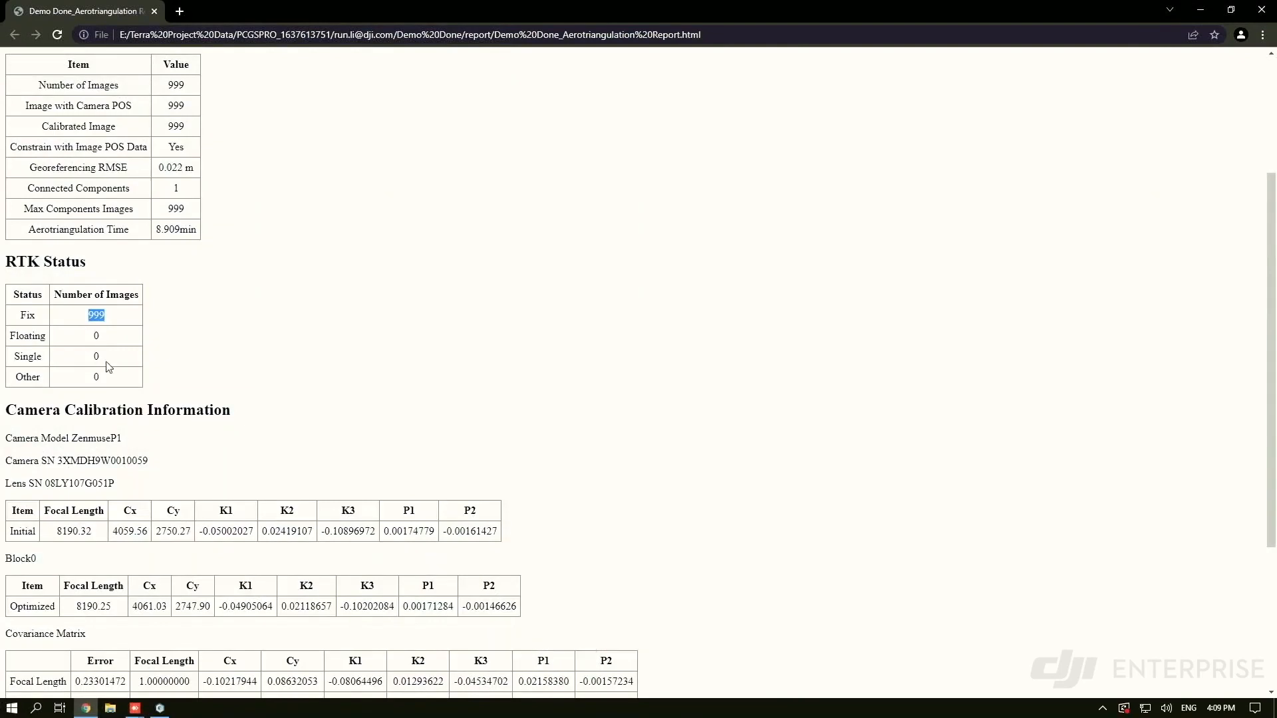
pyautogui.moveTo(27, 262)
pyautogui.mouseDown()
pyautogui.moveTo(120, 271)
pyautogui.moveTo(4, 265)
pyautogui.mouseUp()
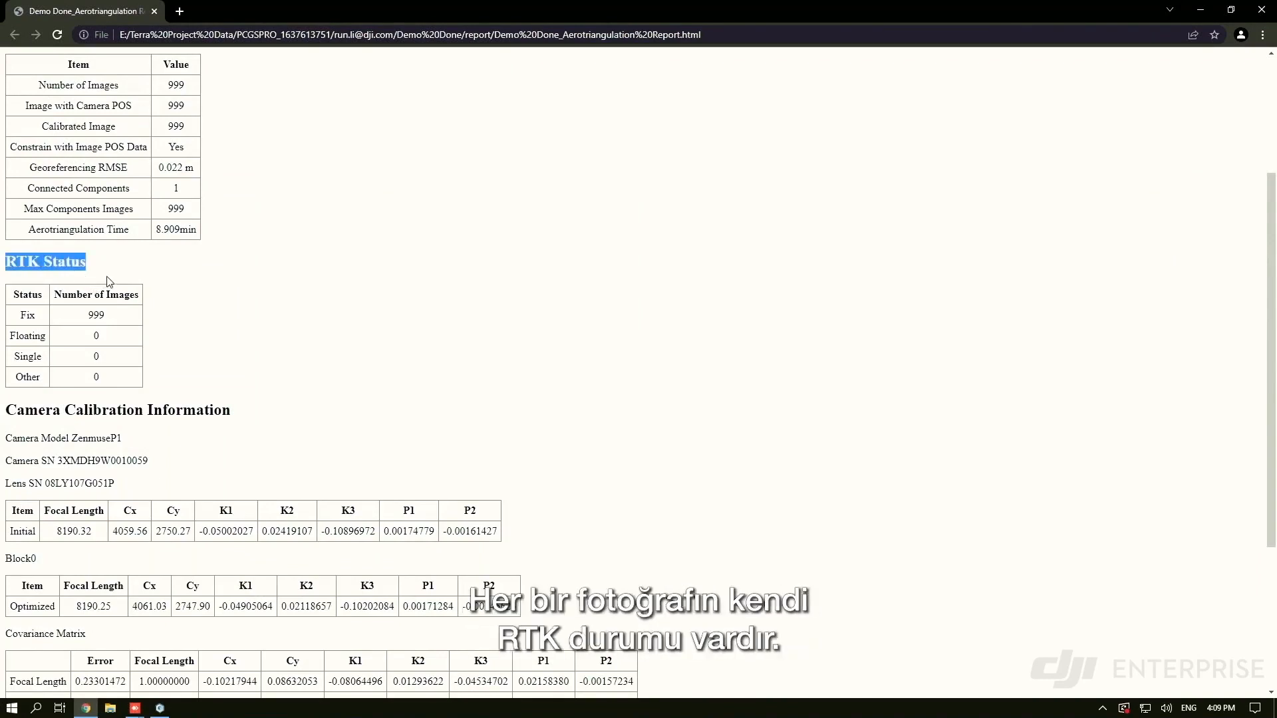
pyautogui.click(73, 262)
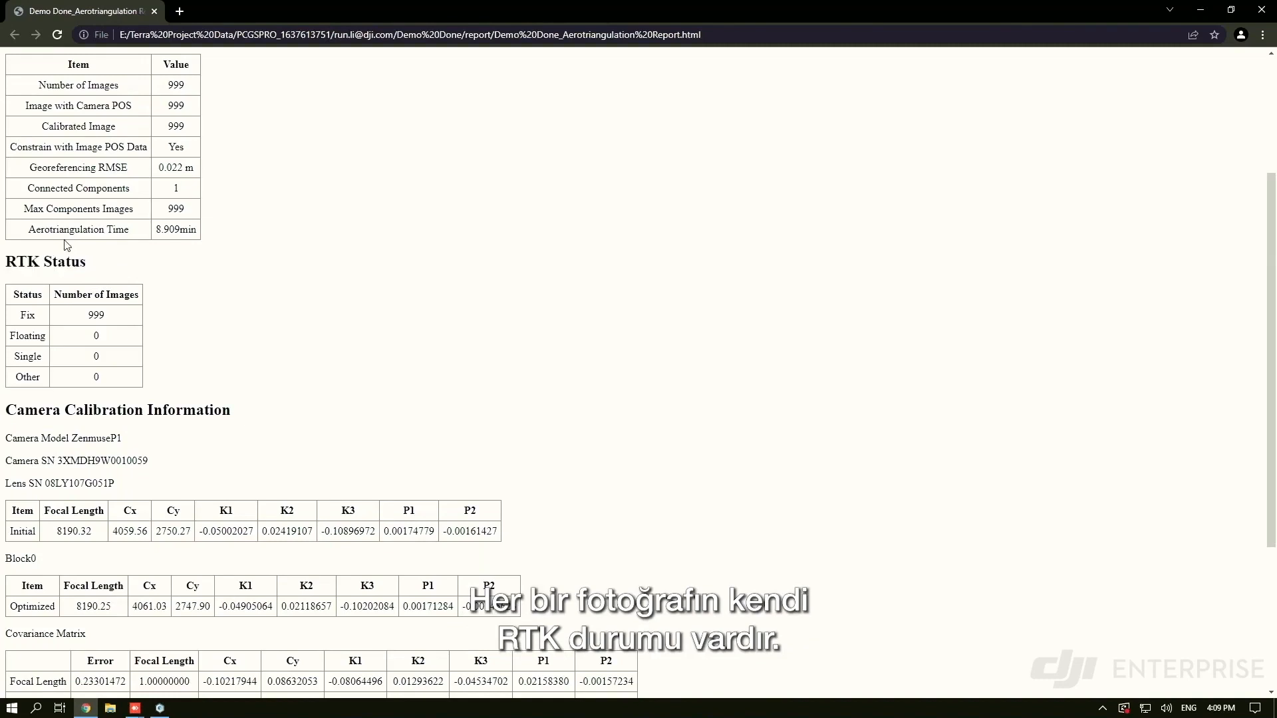
pyautogui.moveTo(86, 264); pyautogui.dragTo(48, 263)
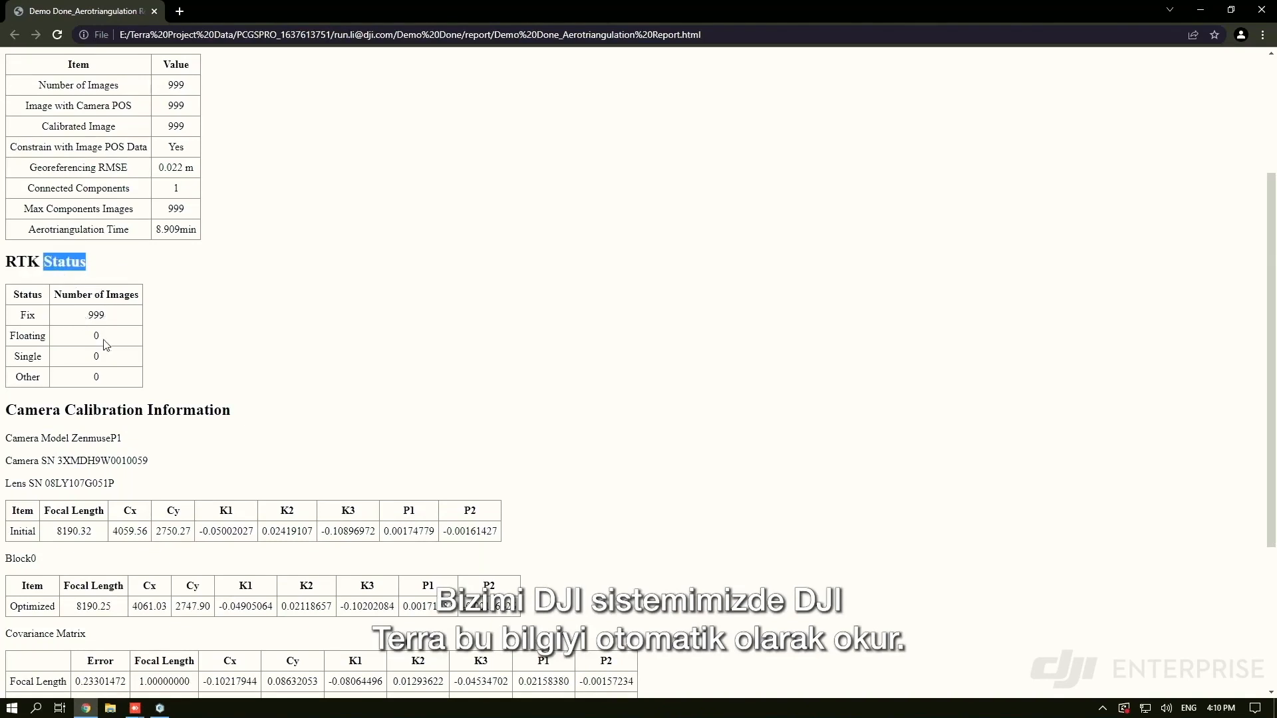
# Review the Fix, Floating, Single and Other categories in the RTK Status table and the image count for Fix
pyautogui.moveTo(20, 315); pyautogui.dragTo(31, 316)
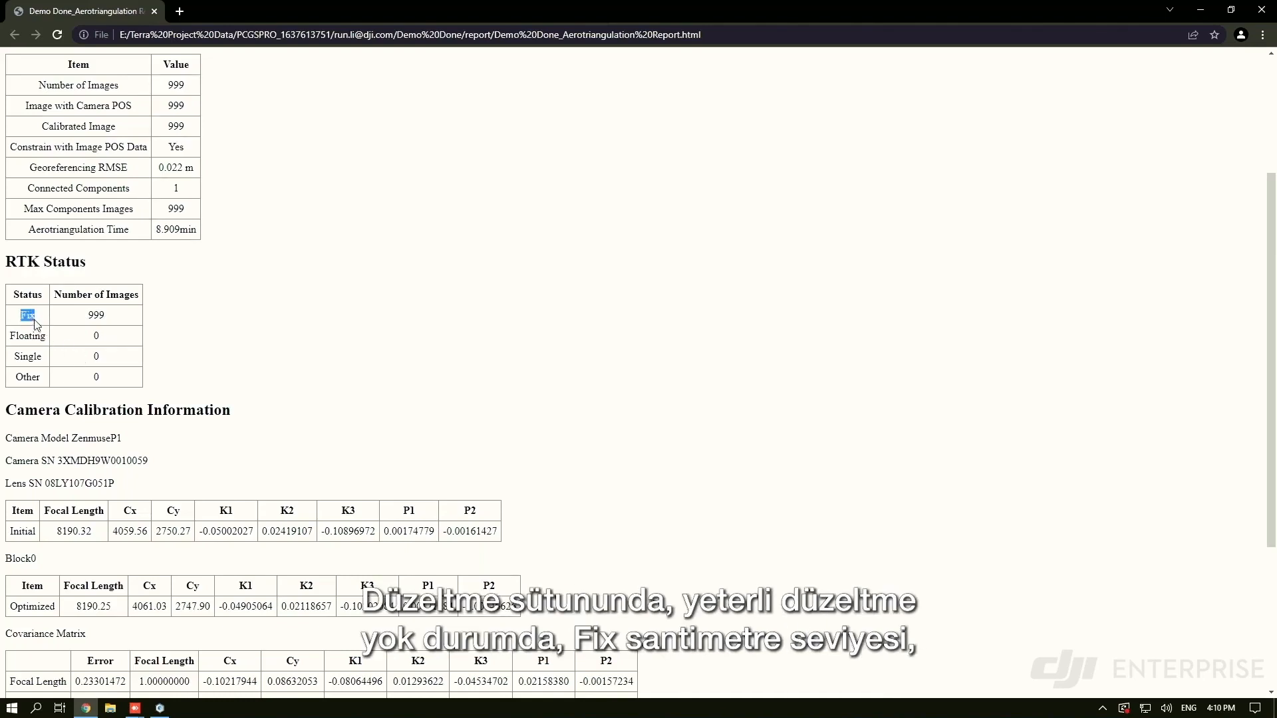
pyautogui.click(38, 318)
pyautogui.doubleClick(44, 338)
pyautogui.doubleClick(31, 357)
pyautogui.doubleClick(34, 374)
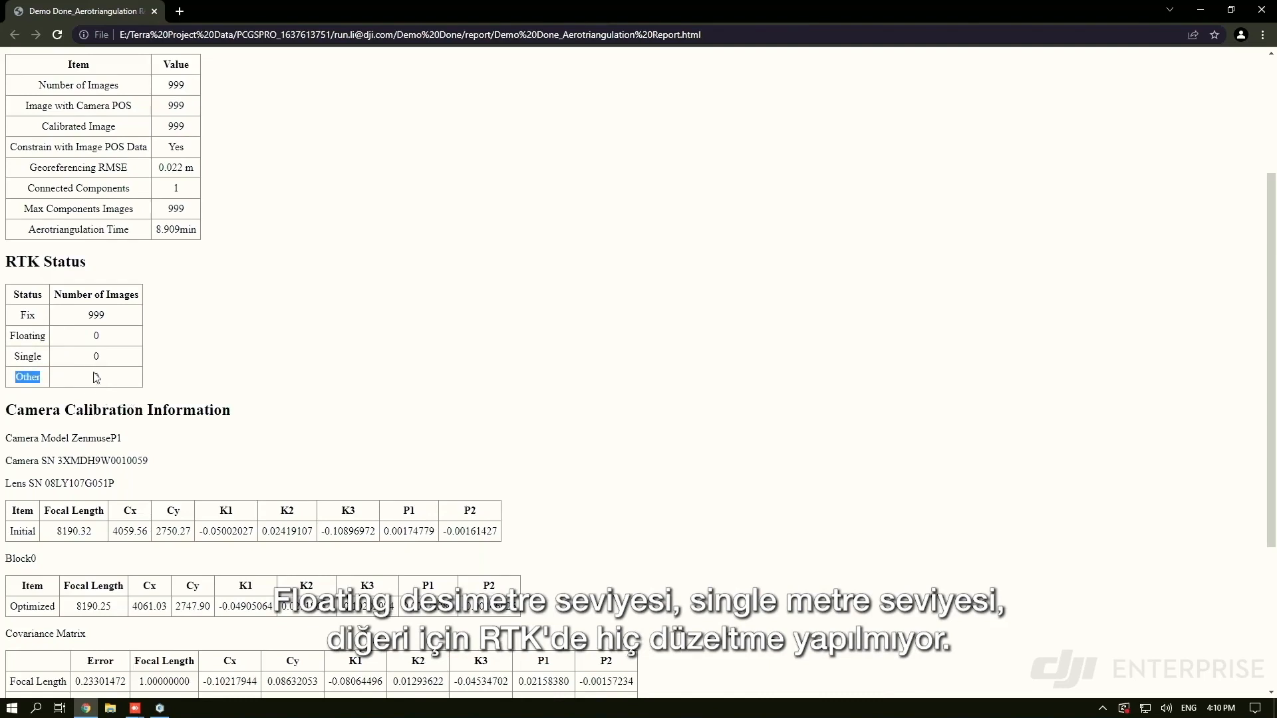
pyautogui.doubleClick(96, 317)
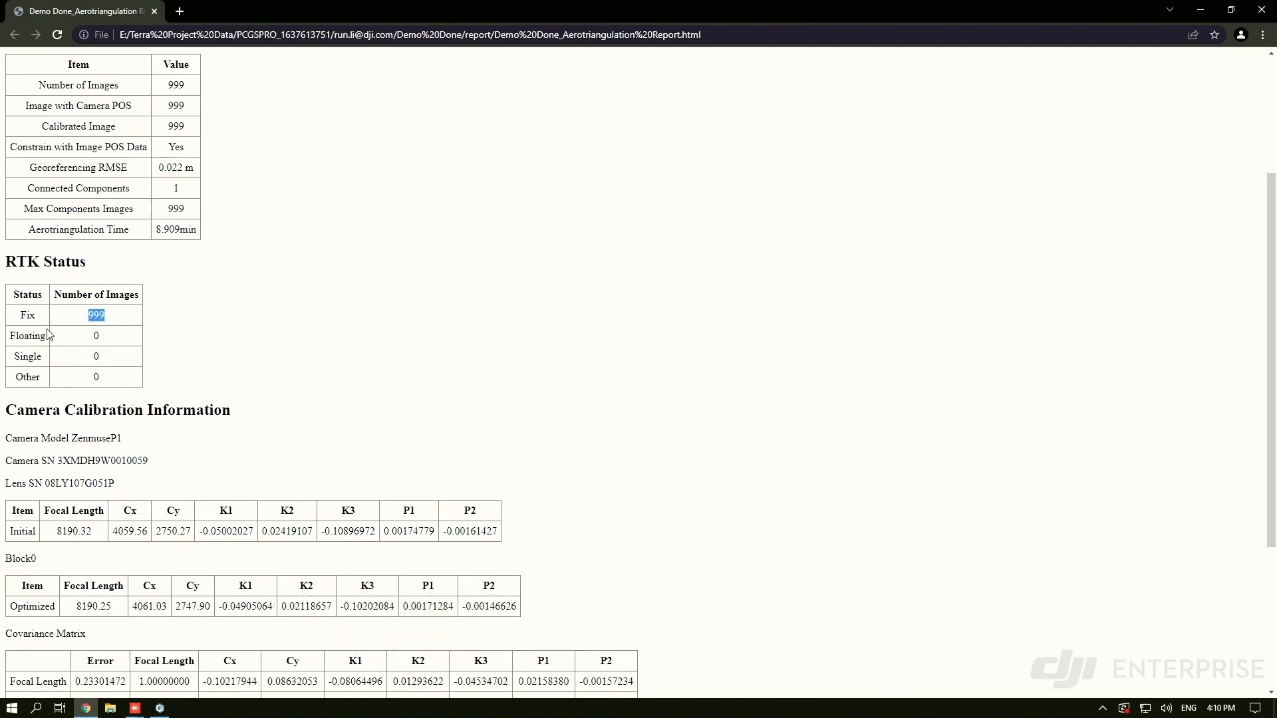
# Examine the report's Camera Calibration Information, including the initial focal length and lens distortion parameters
pyautogui.scroll(-3, 151, 369)
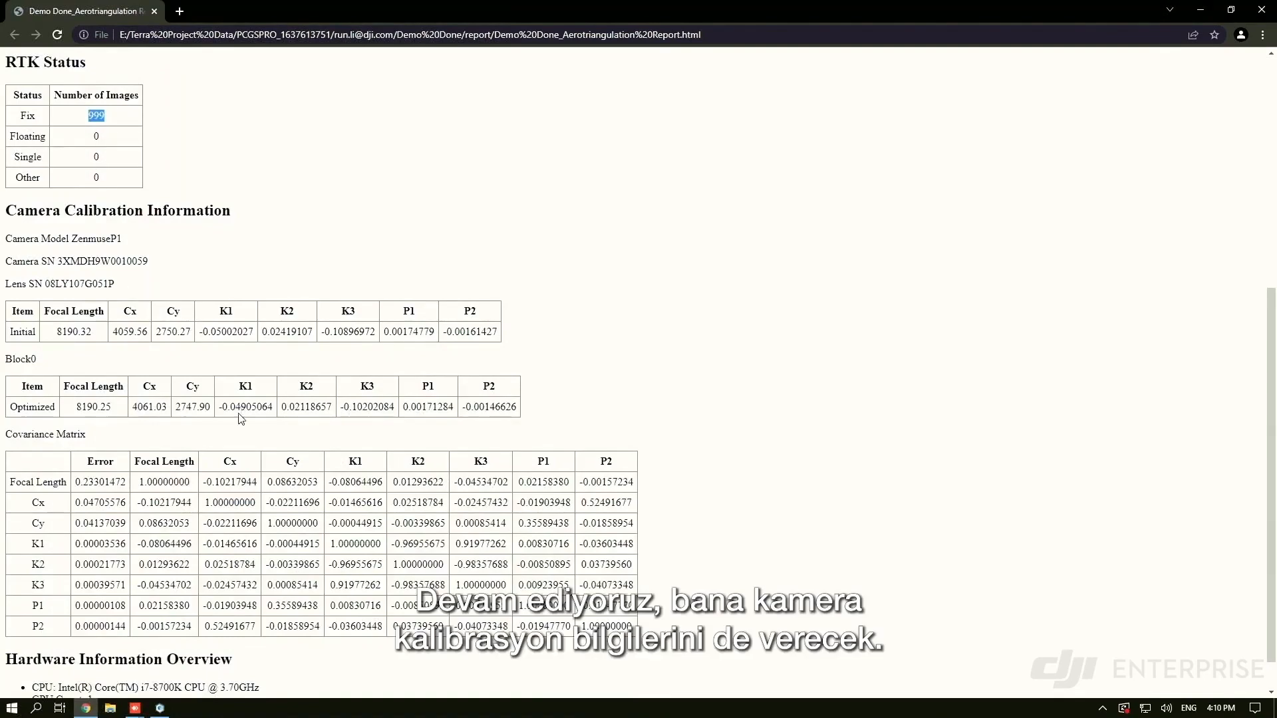
pyautogui.scroll(-1, 241, 409)
pyautogui.moveTo(25, 169); pyautogui.dragTo(205, 204)
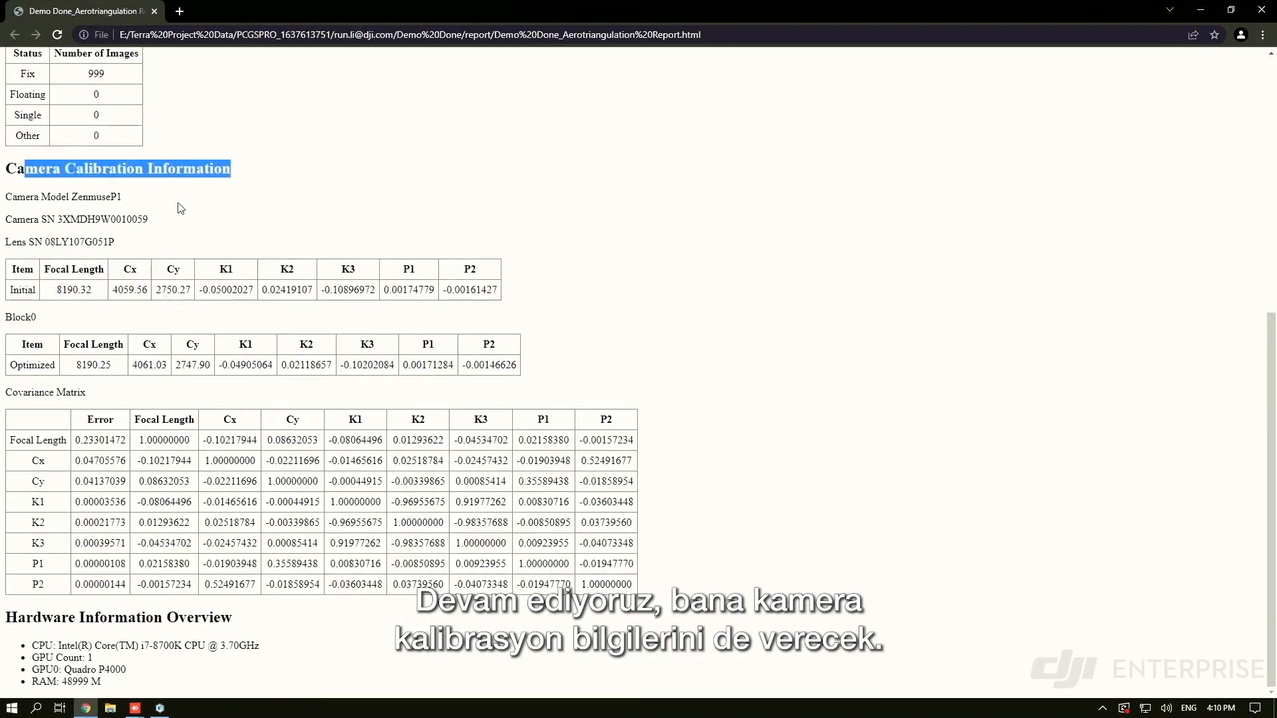
pyautogui.moveTo(89, 274); pyautogui.dragTo(399, 309)
pyautogui.click(333, 389)
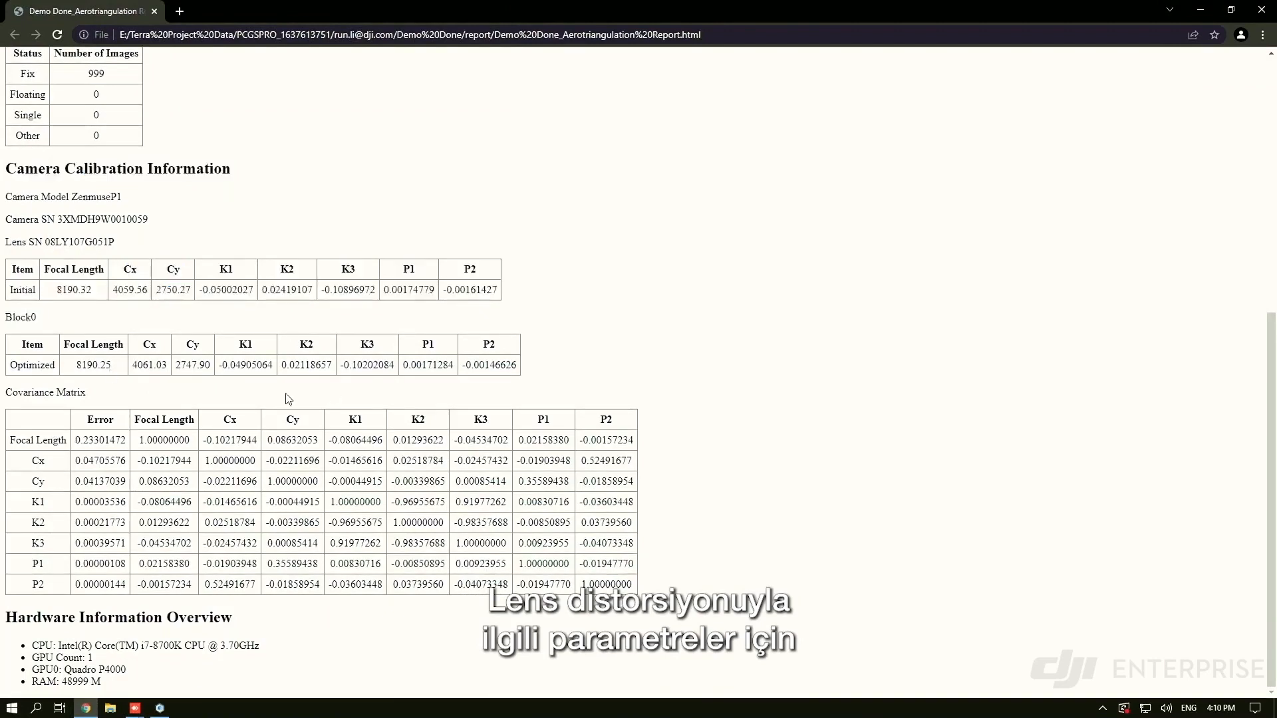
pyautogui.moveTo(200, 290); pyautogui.dragTo(454, 297)
pyautogui.click(458, 341)
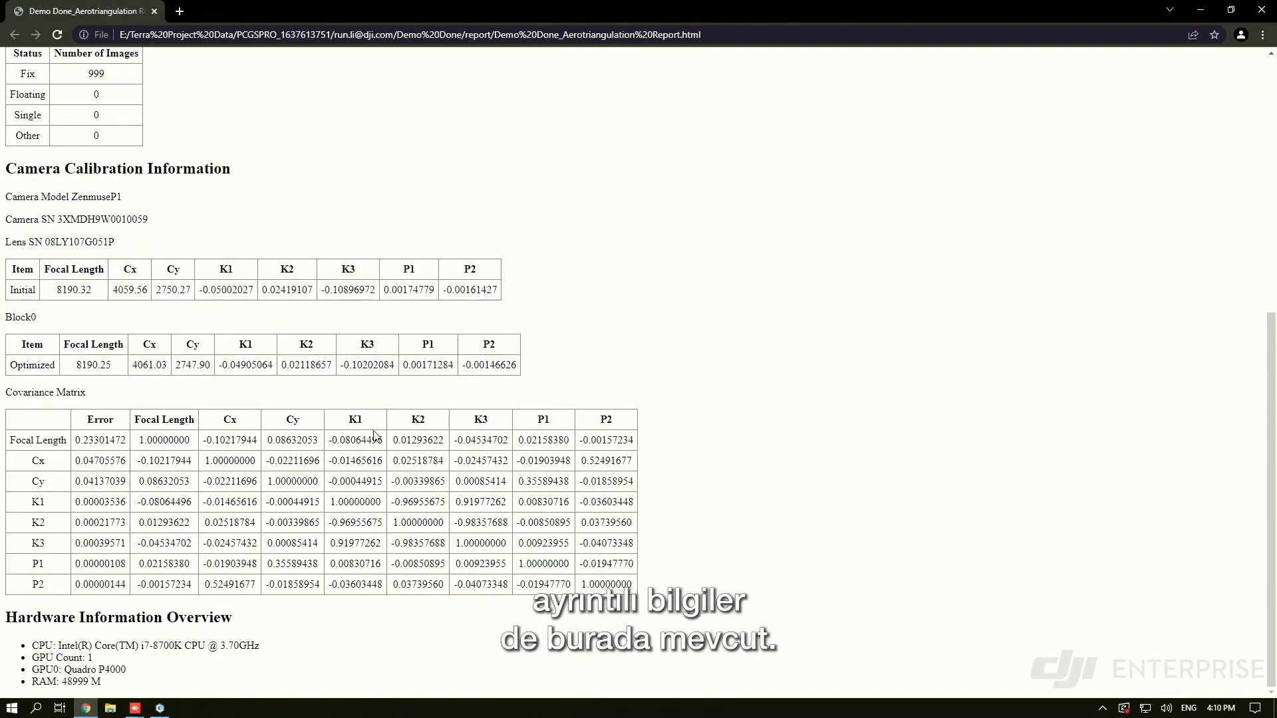
# Close the aerotriangulation report and return from GCP Management to the Demo Done mission's settings, collapsing the Aerotriangulation section
pyautogui.scroll(6, 535, 442)
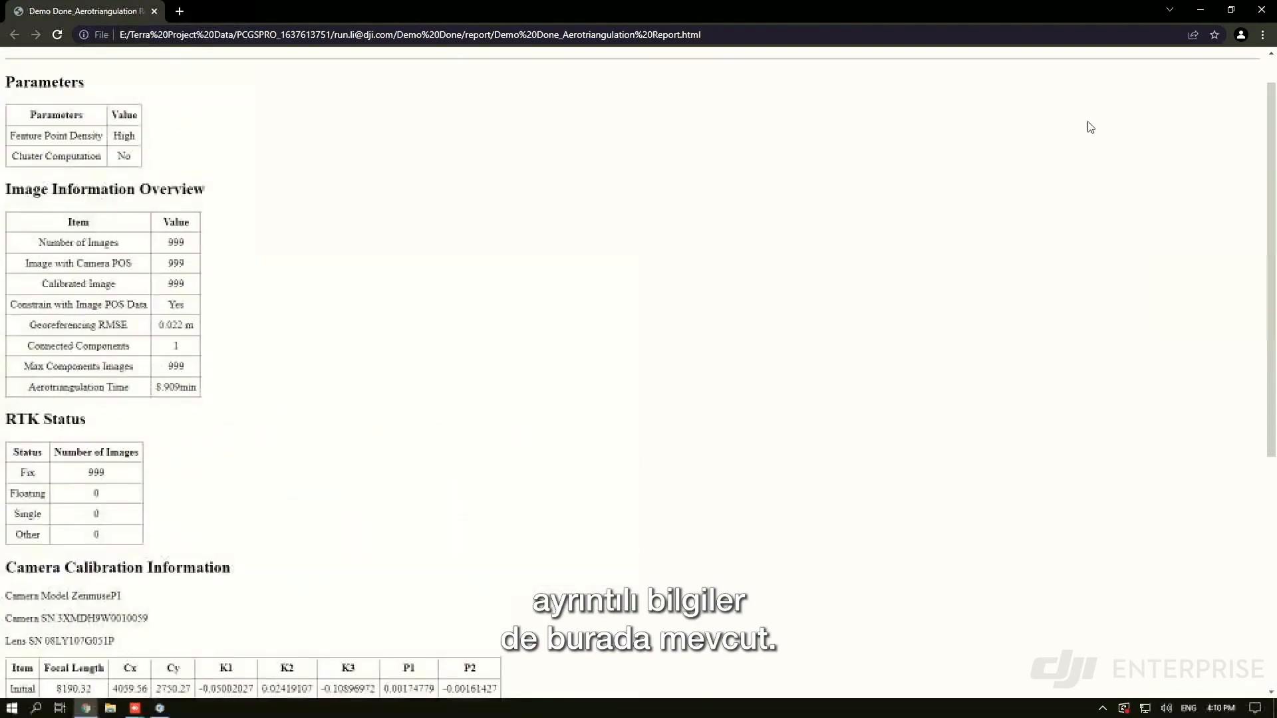
pyautogui.click(1261, 11)
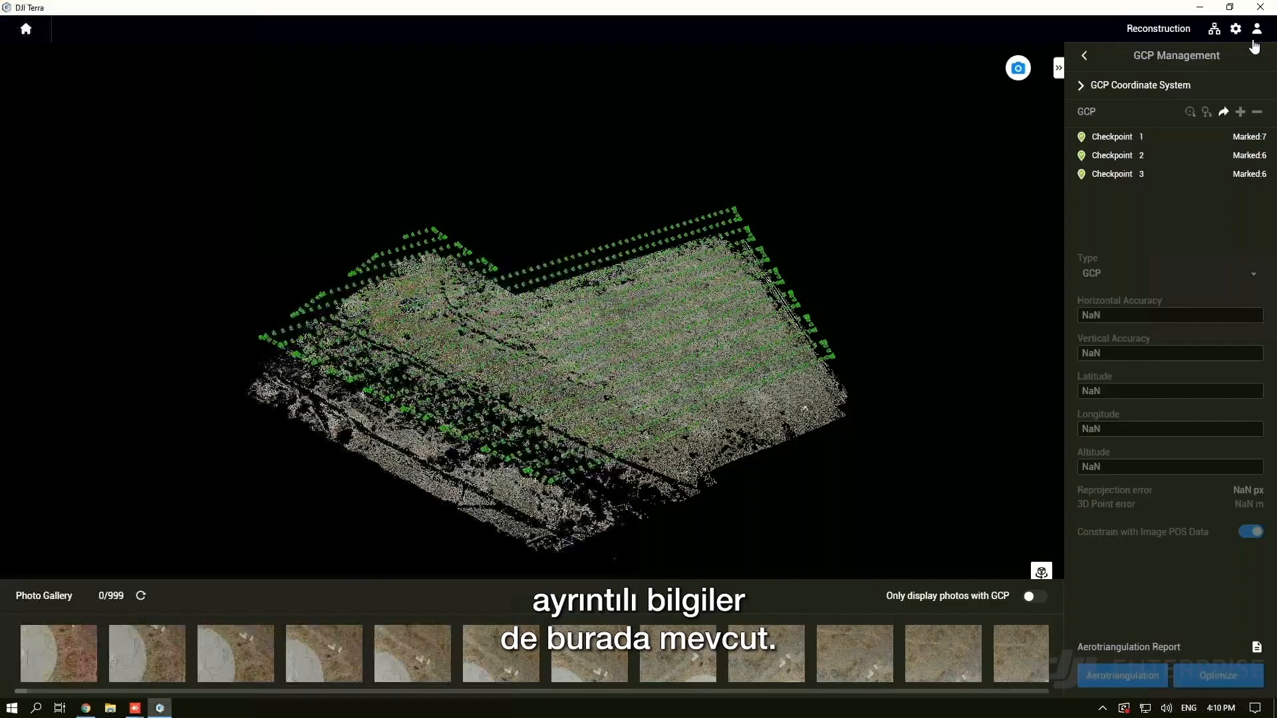
pyautogui.click(1085, 58)
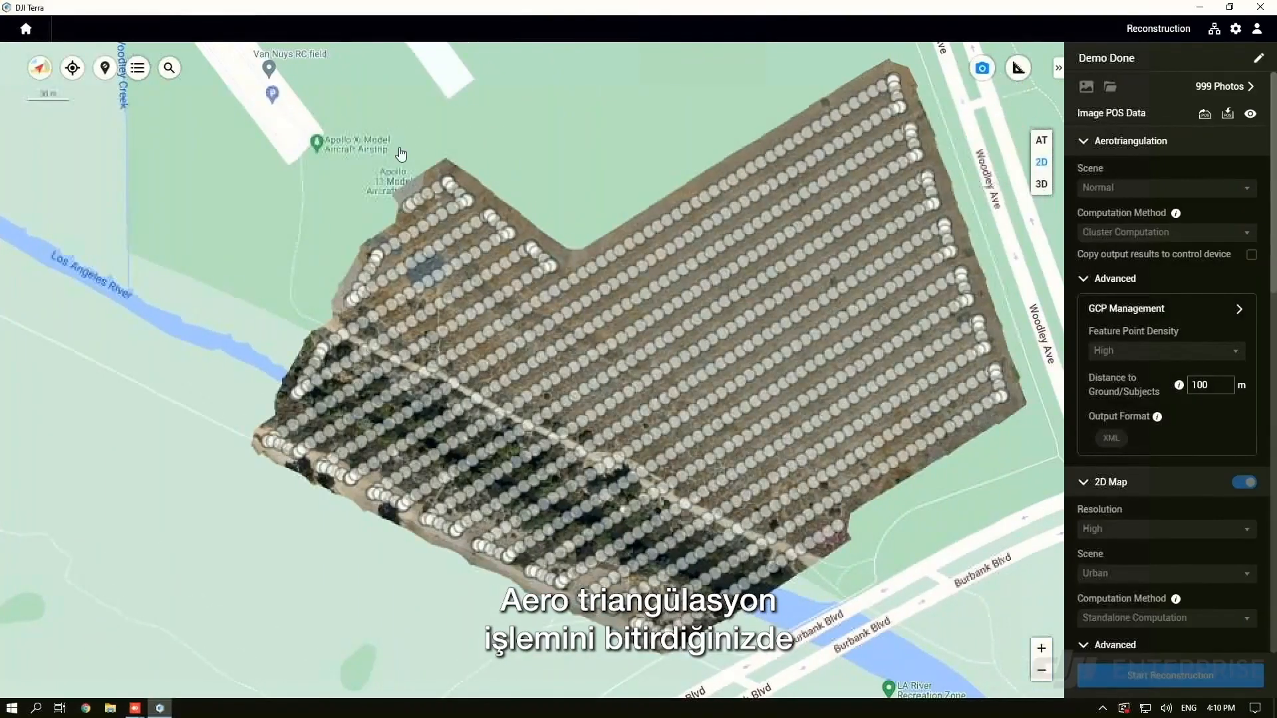
pyautogui.click(1092, 147)
pyautogui.click(1093, 147)
pyautogui.click(1094, 147)
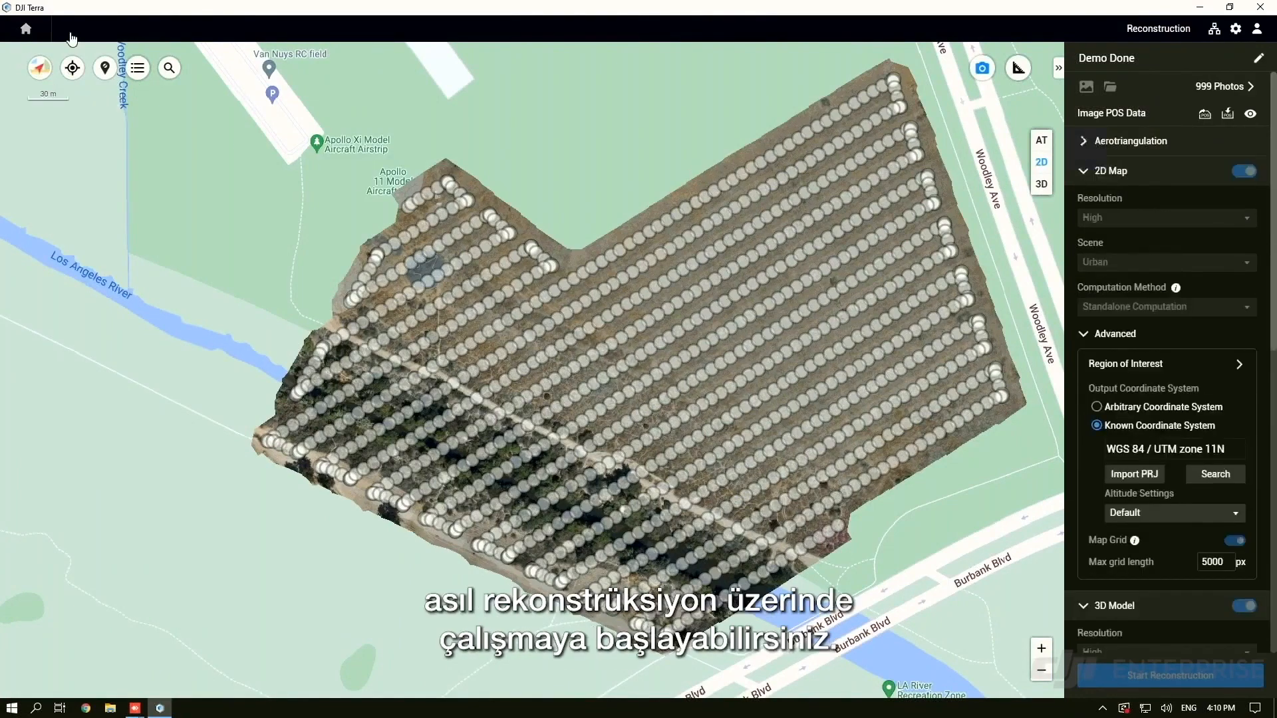
# Open the DEMO mission from the mission list and collapse its Aerotriangulation settings
pyautogui.click(25, 30)
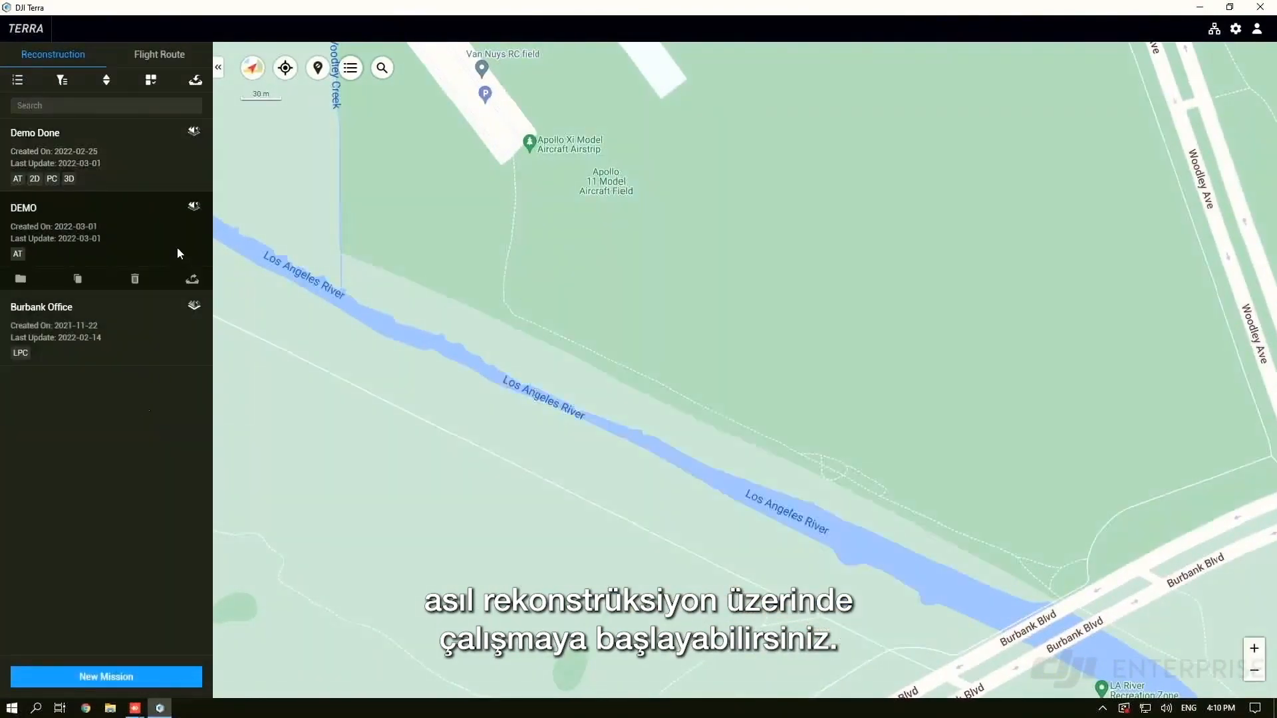
pyautogui.click(193, 206)
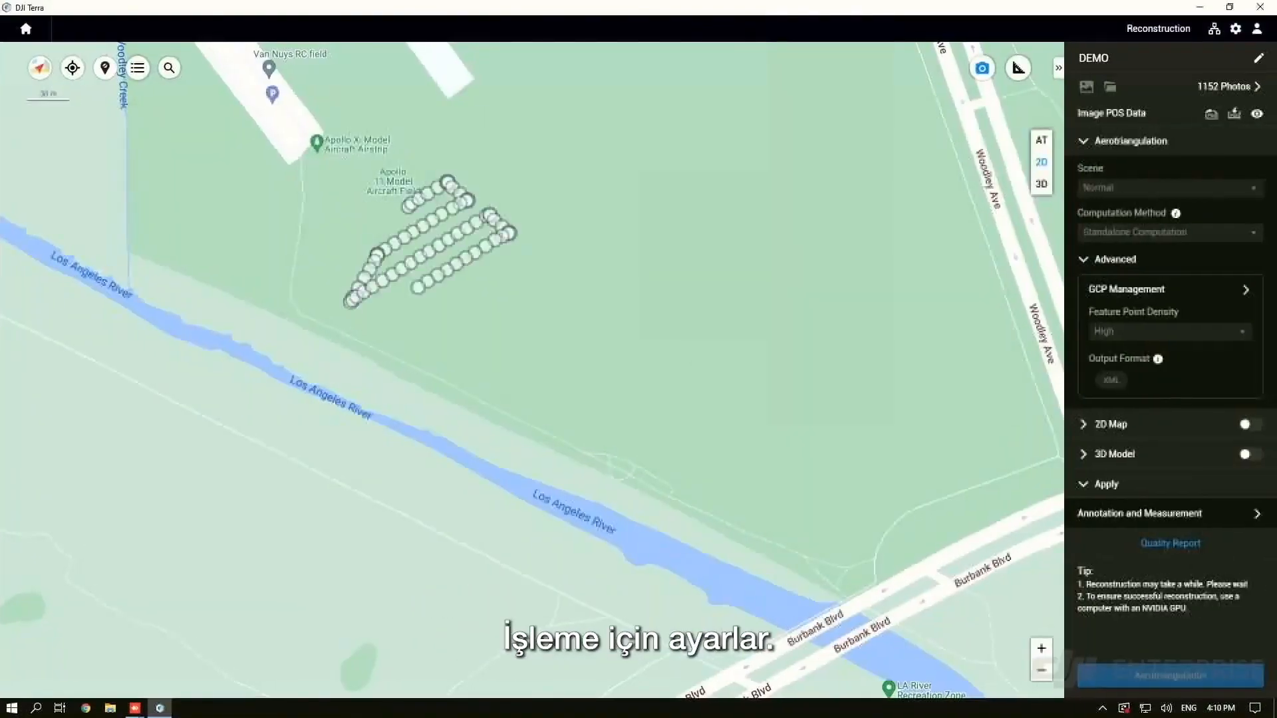
pyautogui.click(1091, 142)
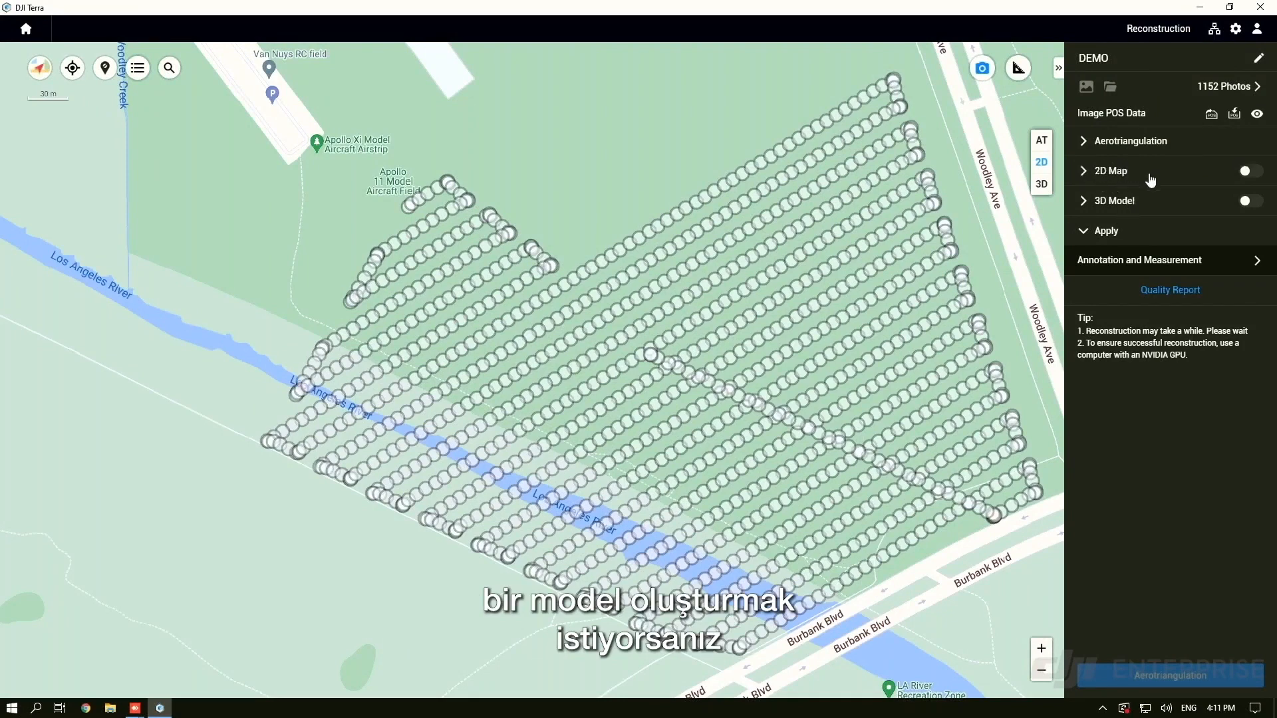
pyautogui.moveTo(1003, 233); pyautogui.dragTo(959, 235)
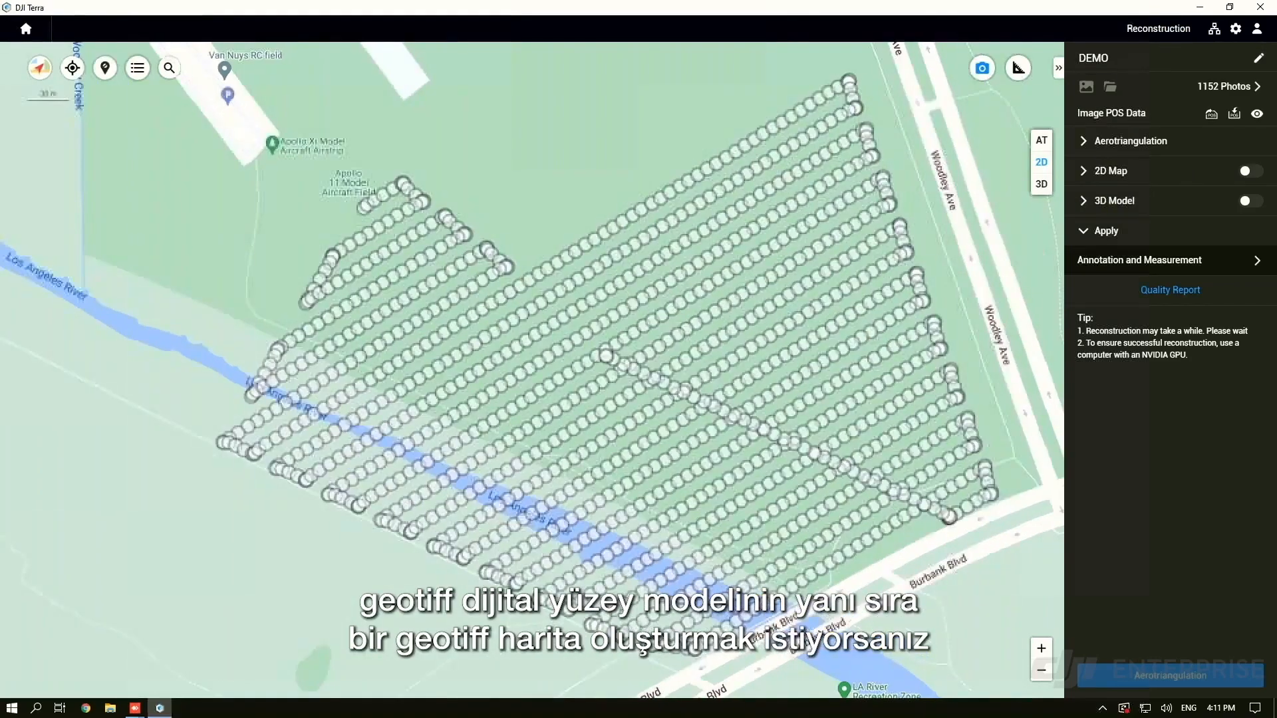
pyautogui.moveTo(731, 352); pyautogui.dragTo(679, 328)
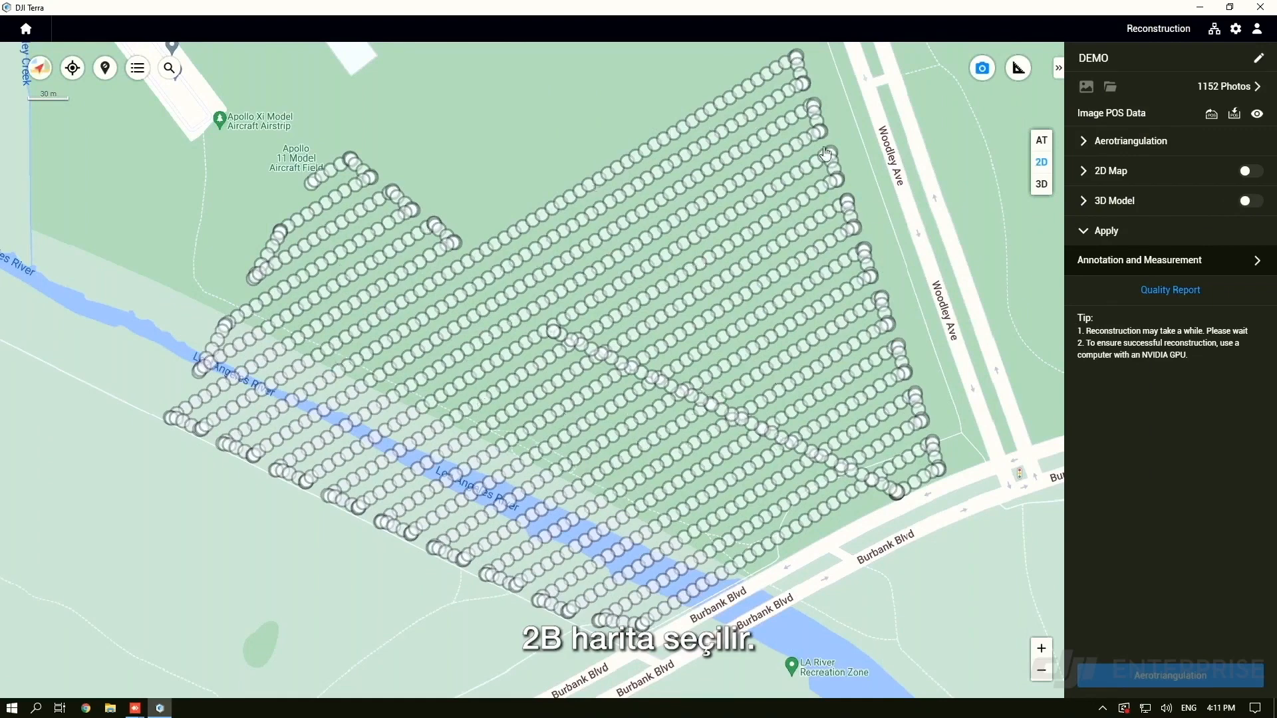
# Enable 2D Map reconstruction for the DEMO mission and show its settings
pyautogui.click(1244, 171)
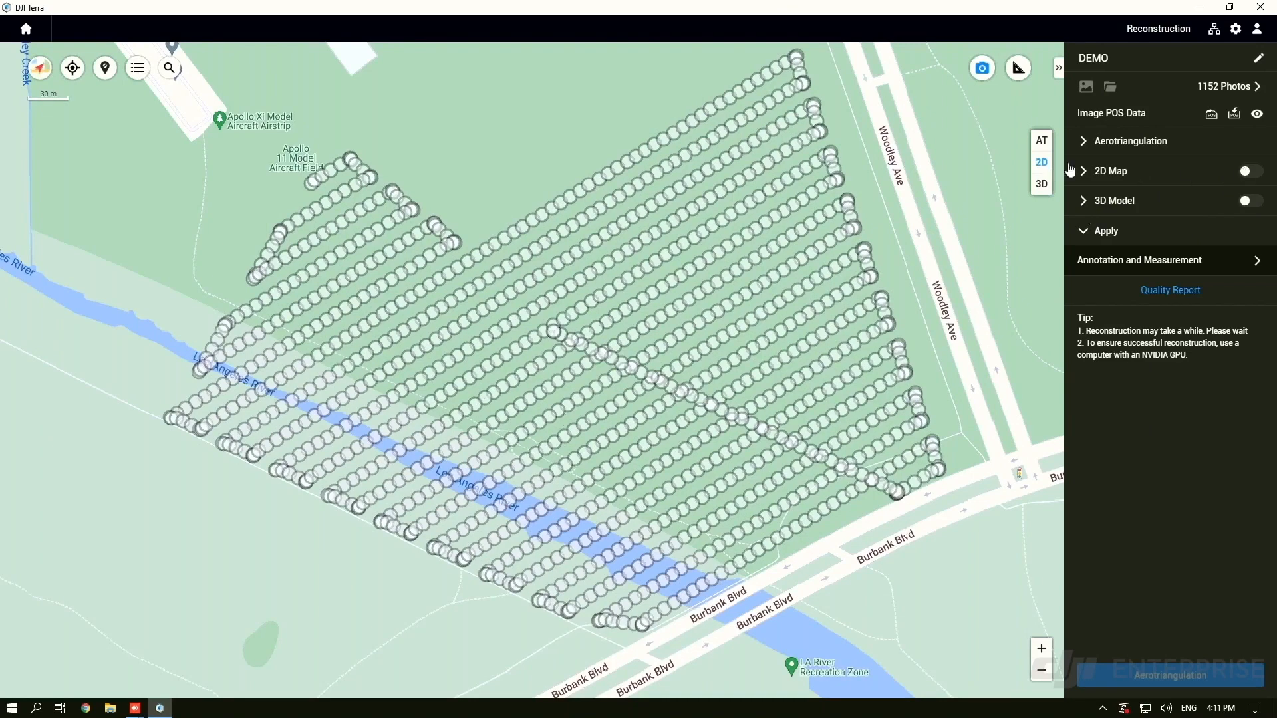
pyautogui.click(1083, 171)
pyautogui.click(1083, 171)
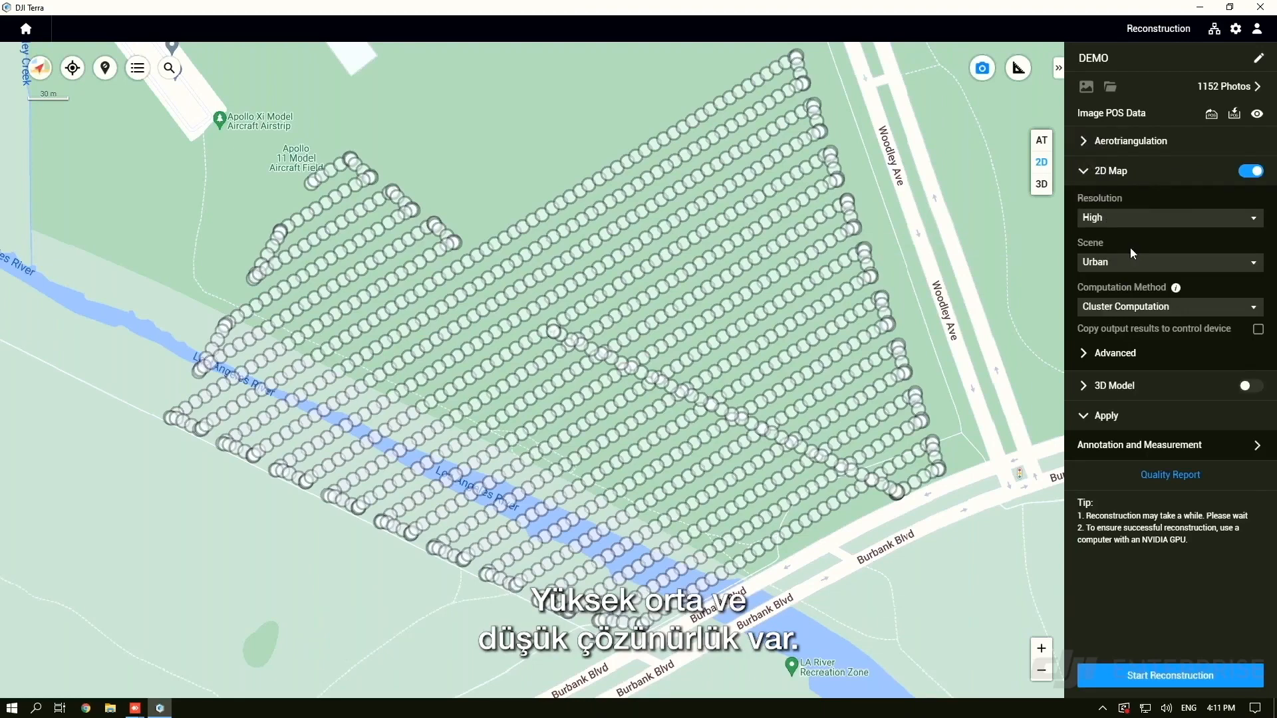
# Review the 2D Map resolution options and keep High
pyautogui.click(1127, 222)
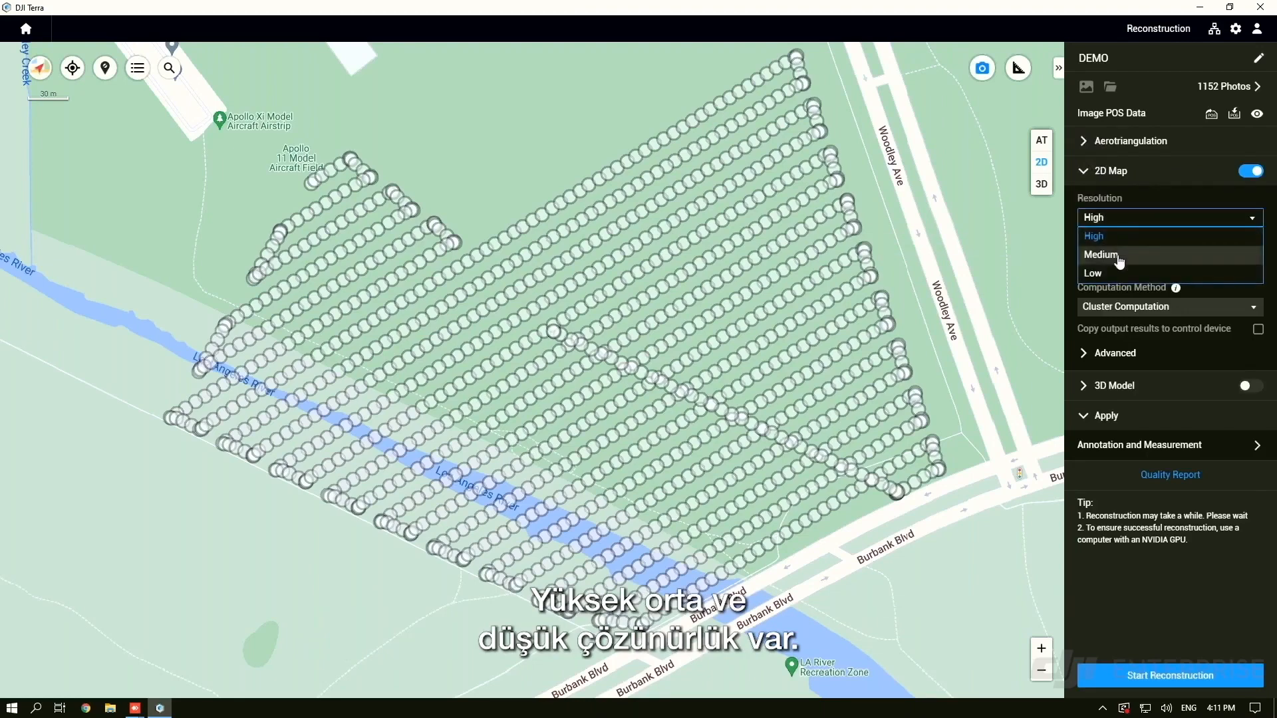
pyautogui.click(1116, 236)
pyautogui.click(1115, 226)
pyautogui.click(1122, 233)
# Review the Field, Urban and Fruit Tree scene options for the 2D Map and keep Urban
pyautogui.click(1116, 264)
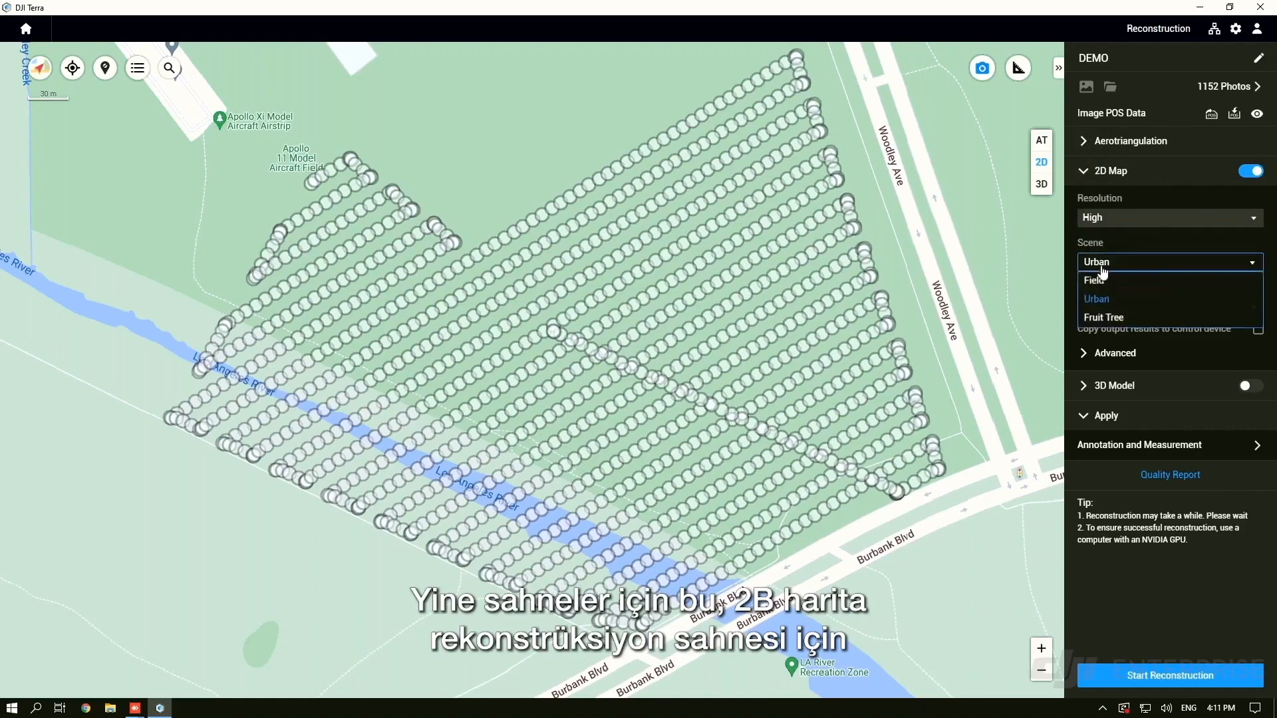
pyautogui.click(1115, 266)
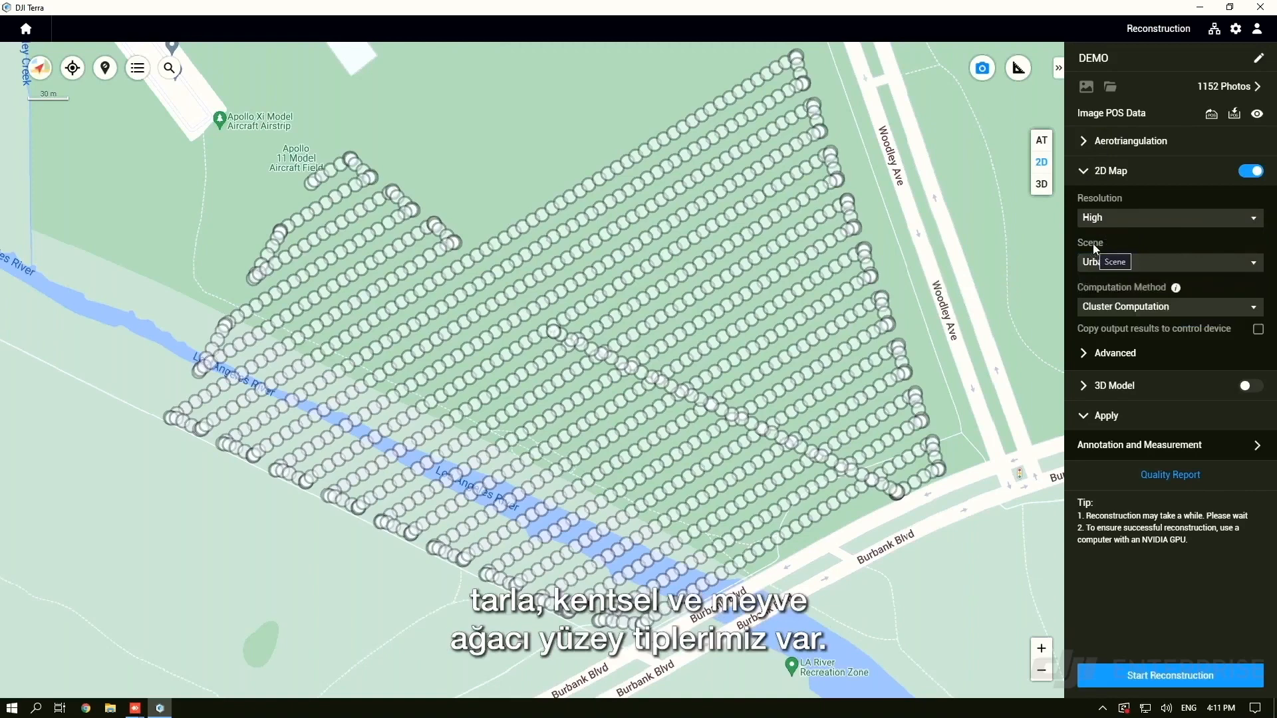
pyautogui.click(1134, 265)
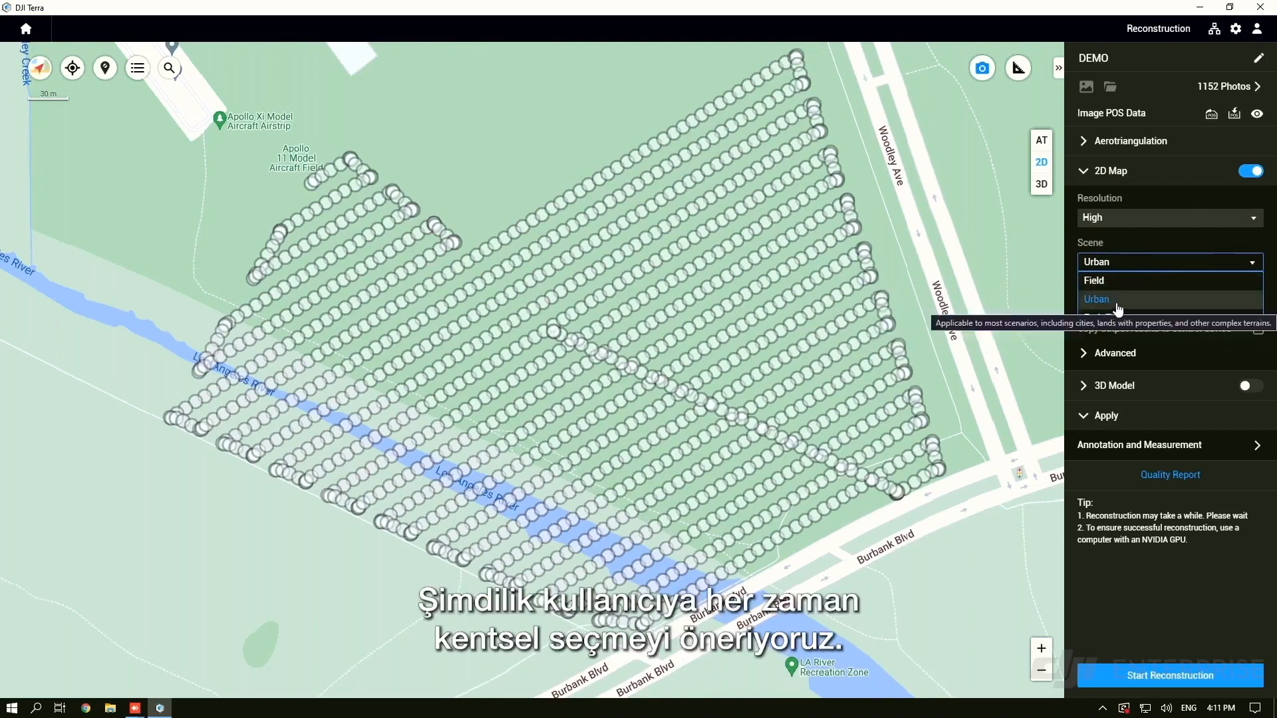
pyautogui.click(1116, 300)
pyautogui.click(1111, 266)
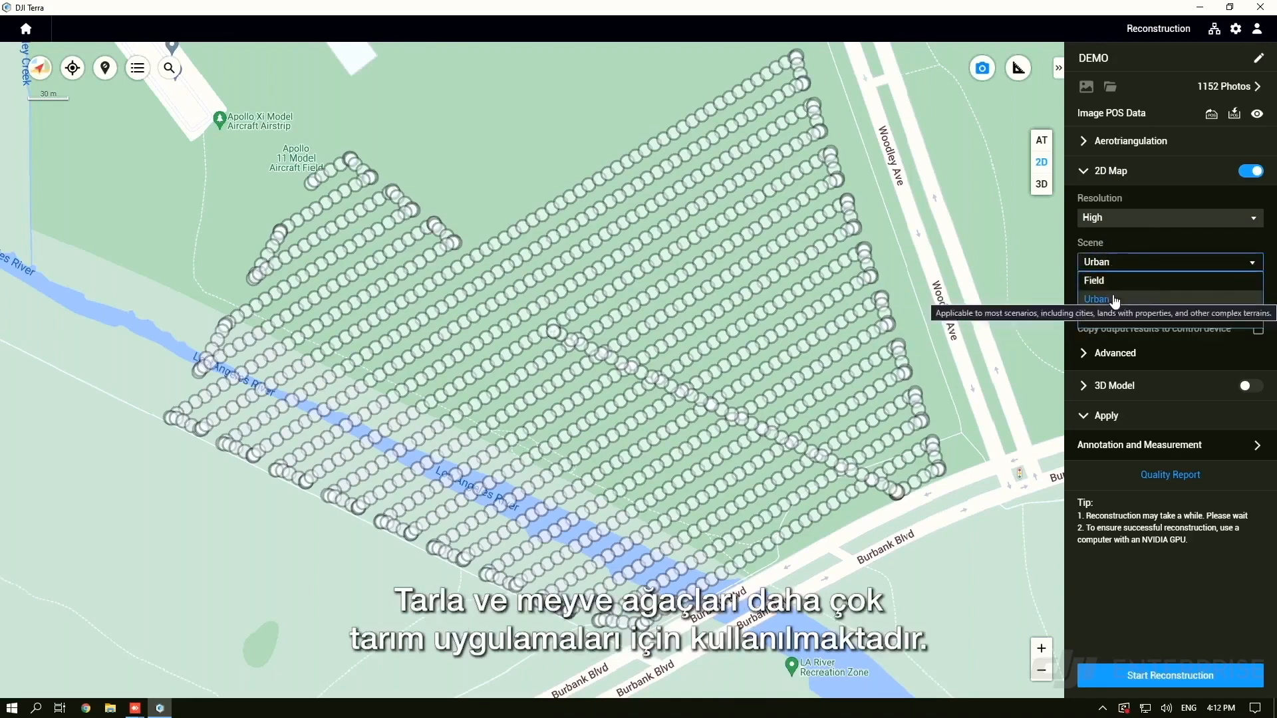
pyautogui.click(1114, 299)
pyautogui.click(1110, 266)
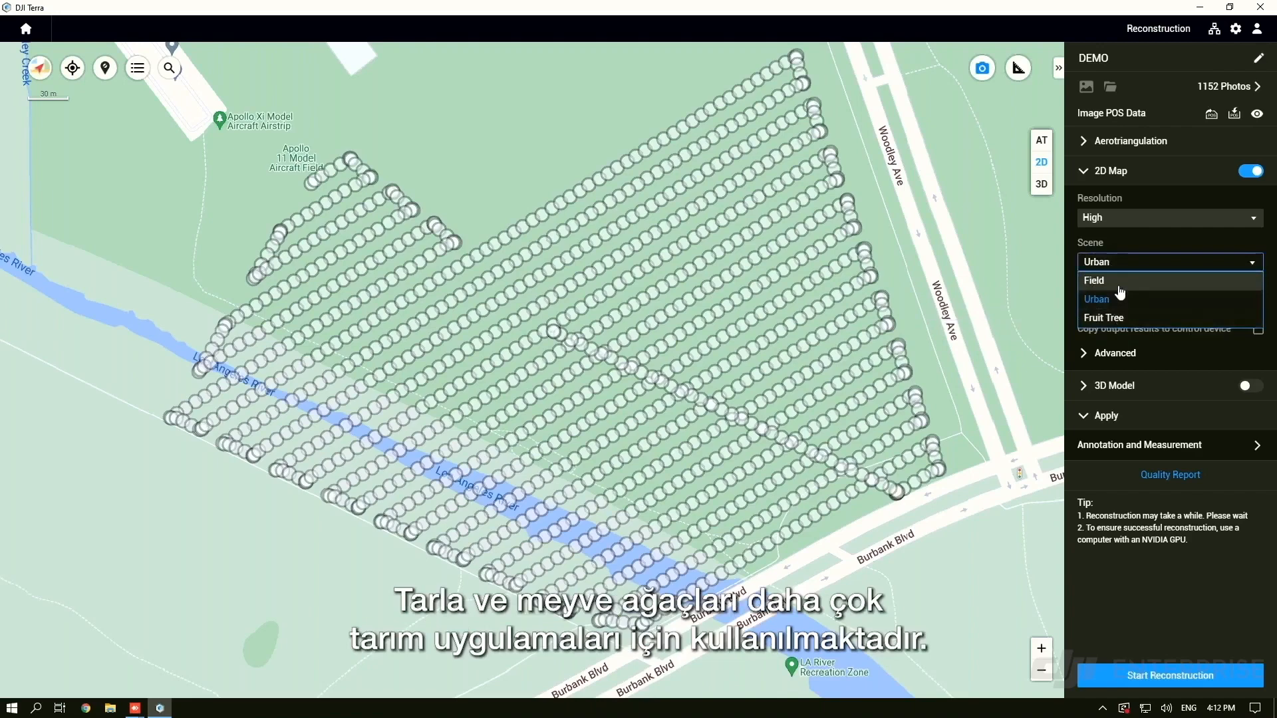
pyautogui.click(1122, 264)
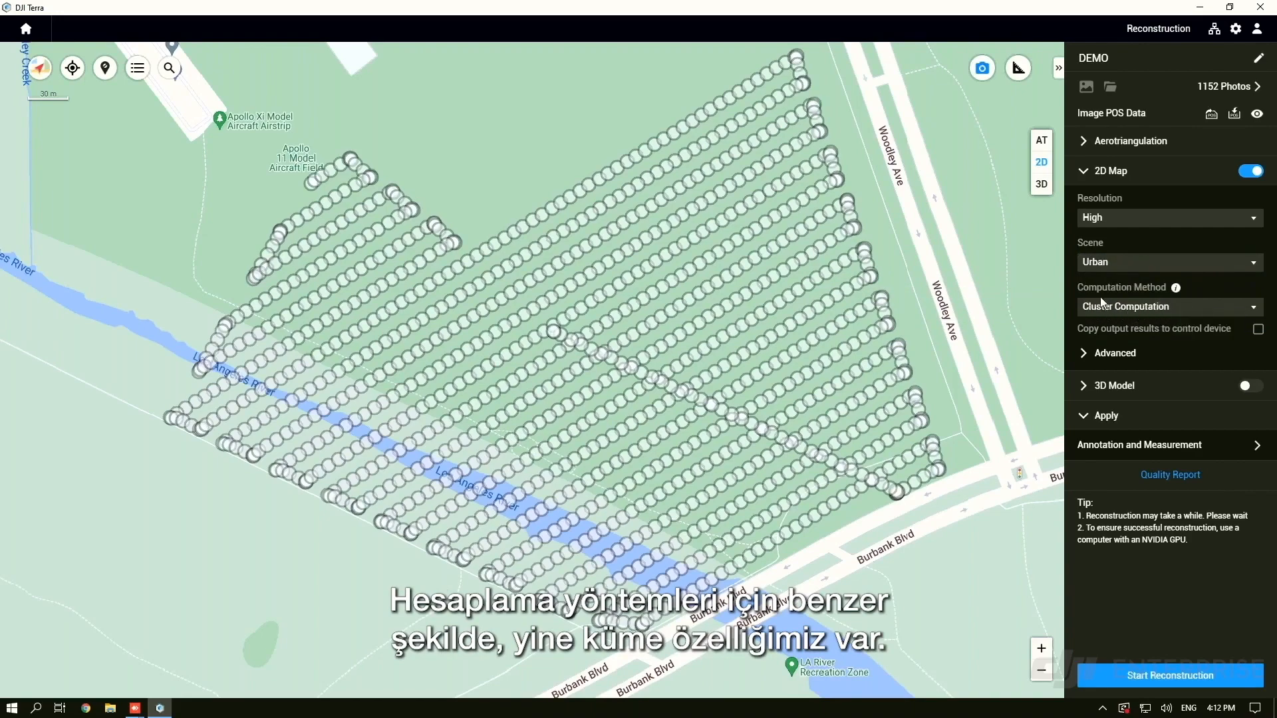
# Set the 2D Map's computation method to Standalone Computation
pyautogui.click(1141, 308)
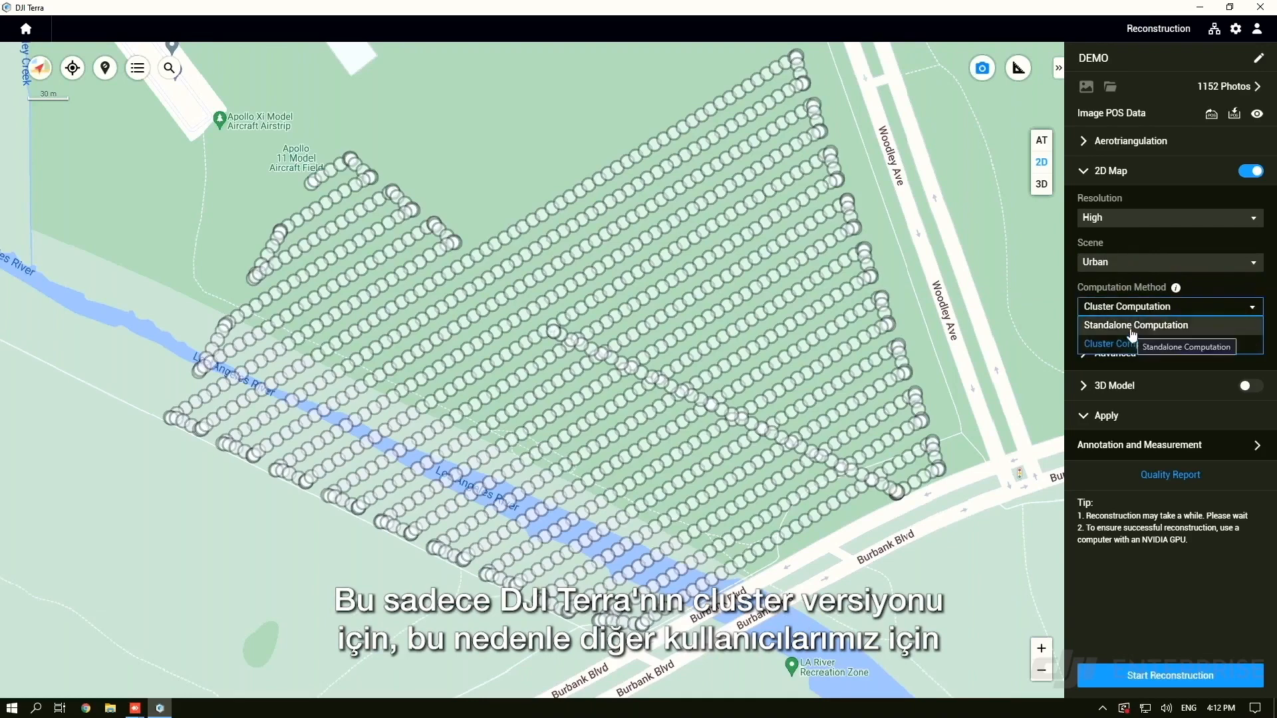
pyautogui.click(1117, 329)
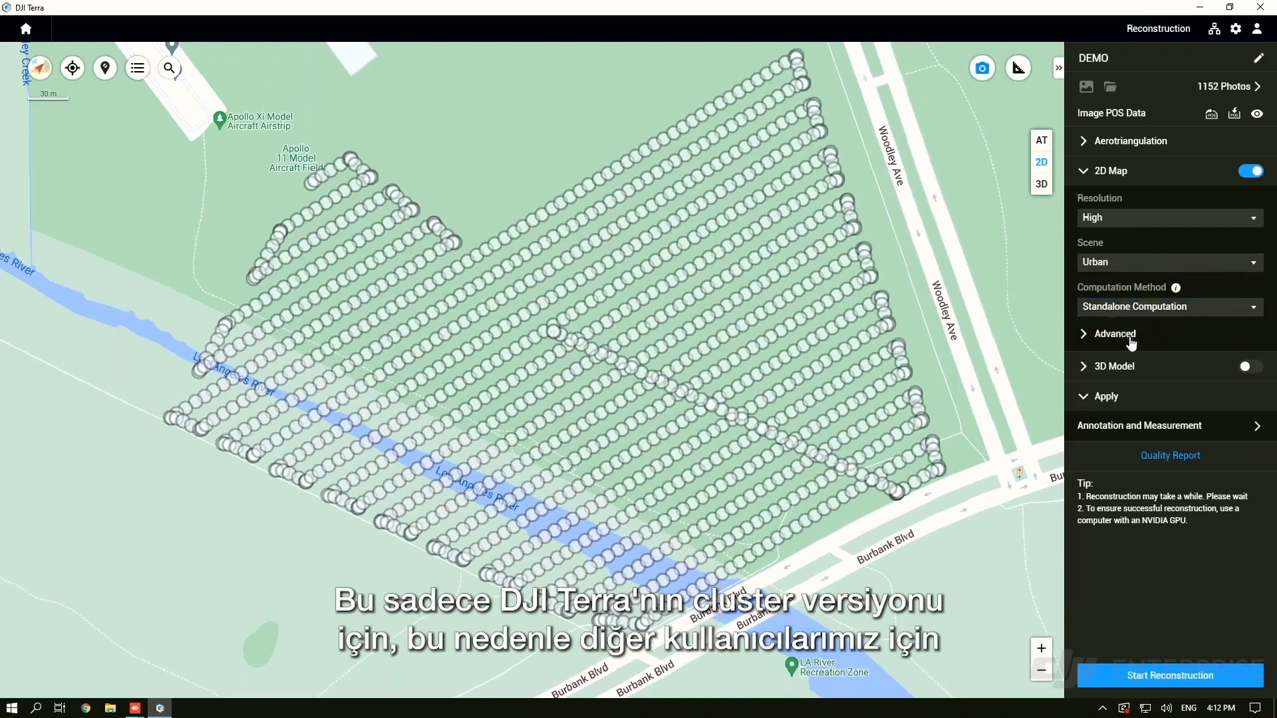
pyautogui.click(1117, 308)
pyautogui.click(1124, 325)
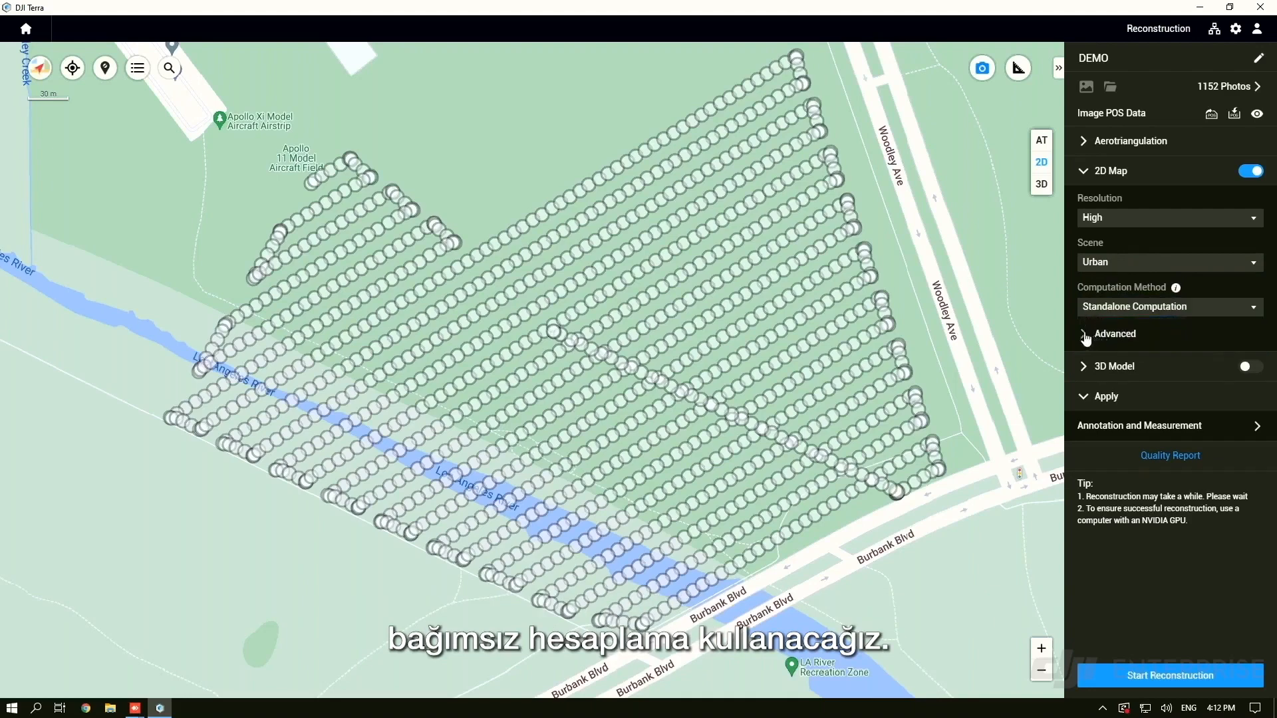
# Expand the 2D Map's advanced settings and view the Region of Interest options
pyautogui.click(1097, 339)
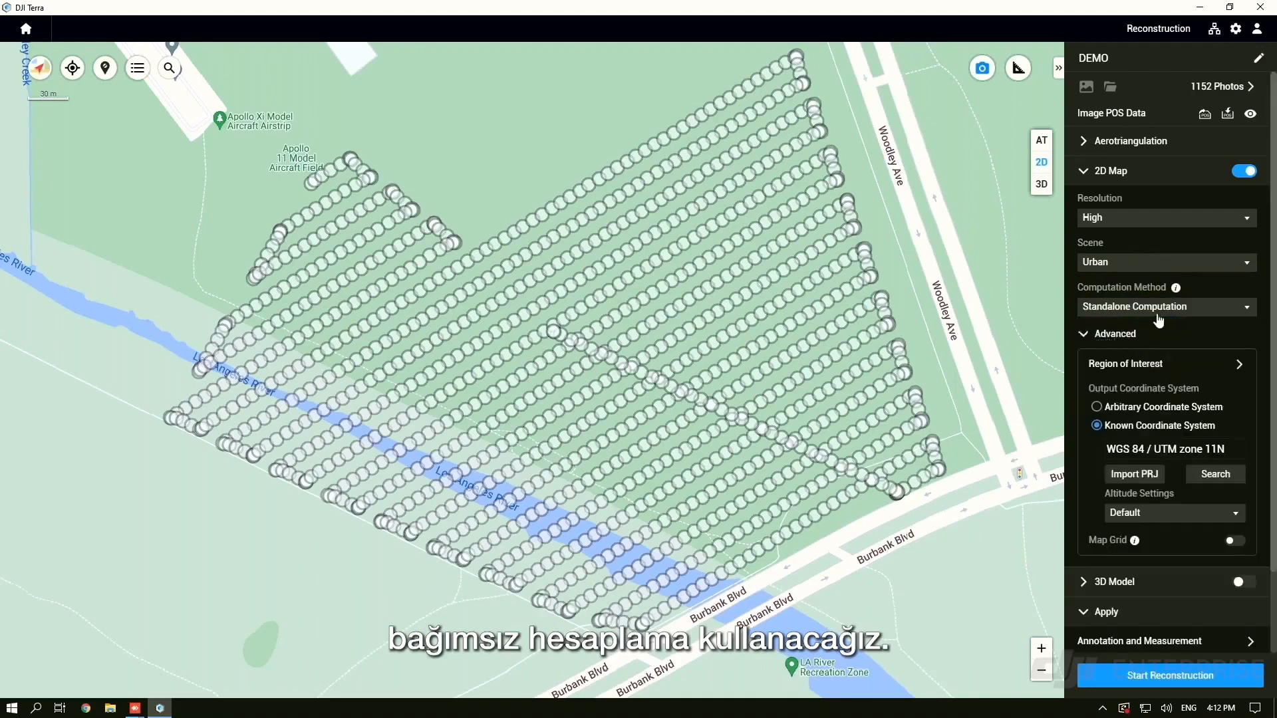
pyautogui.scroll(-2, 1152, 360)
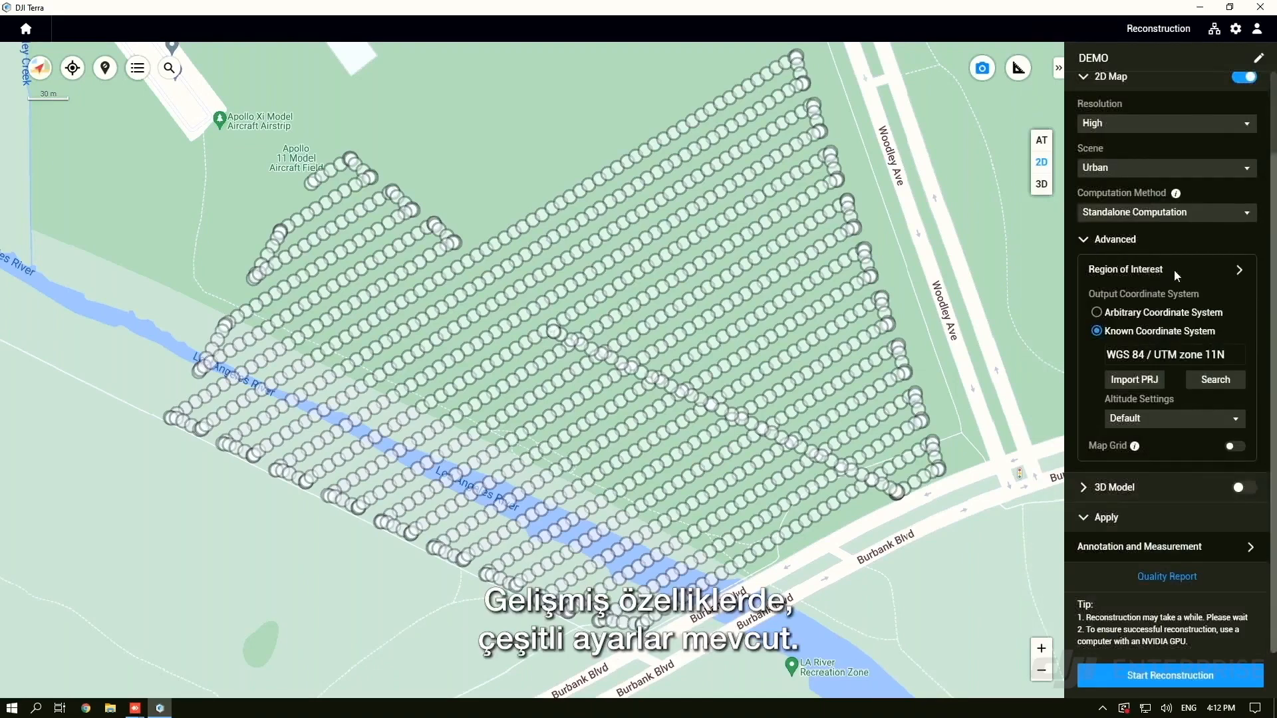
pyautogui.click(1235, 273)
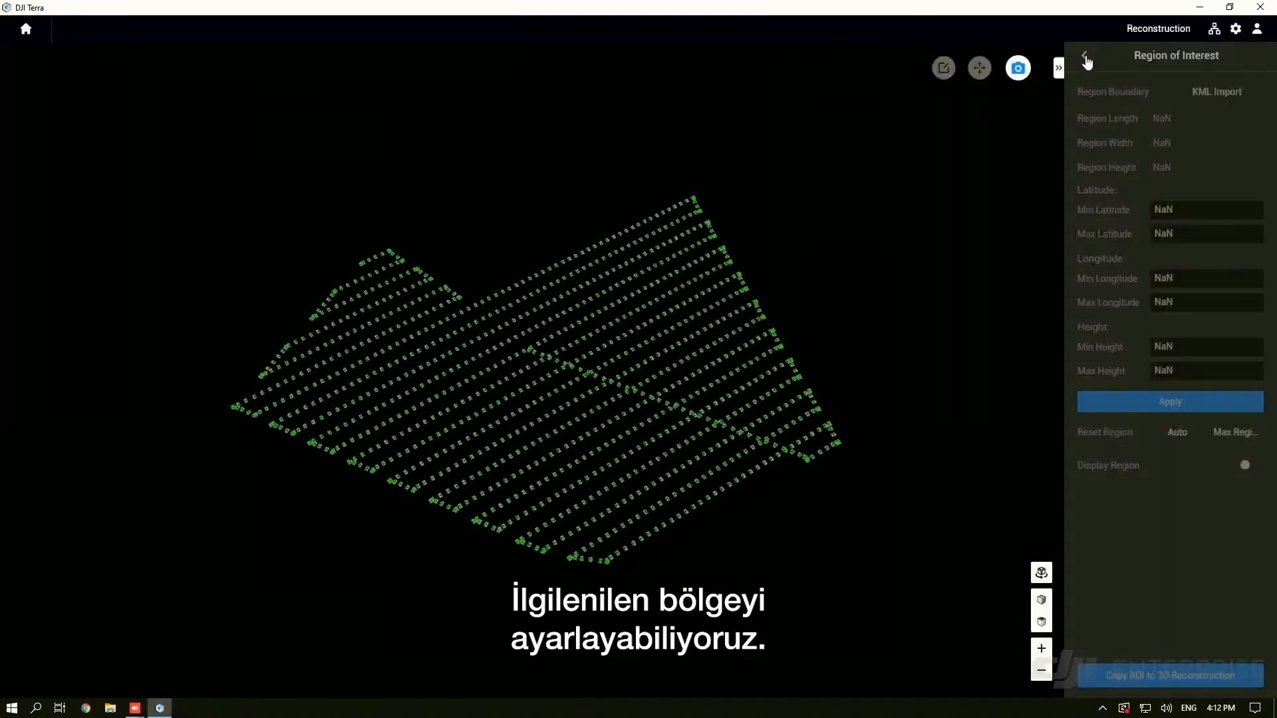
pyautogui.click(1085, 58)
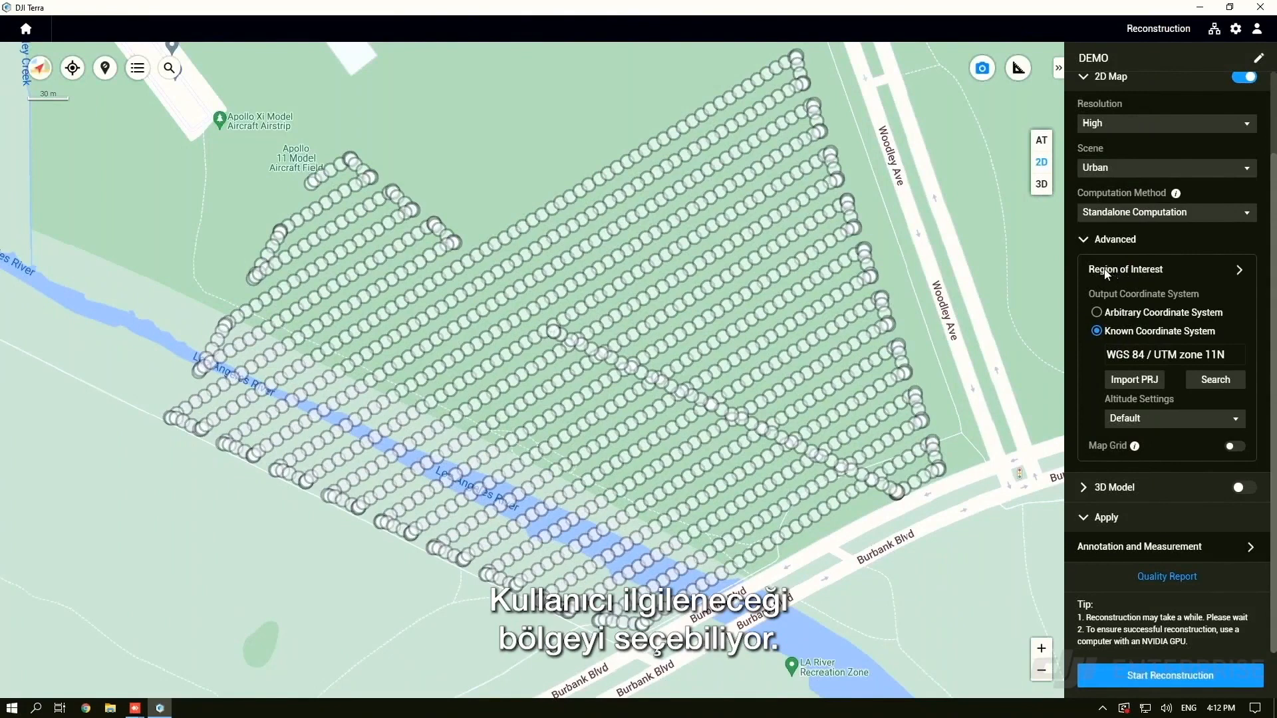
# Leave the DEMO mission and return to the mission list
pyautogui.click(25, 30)
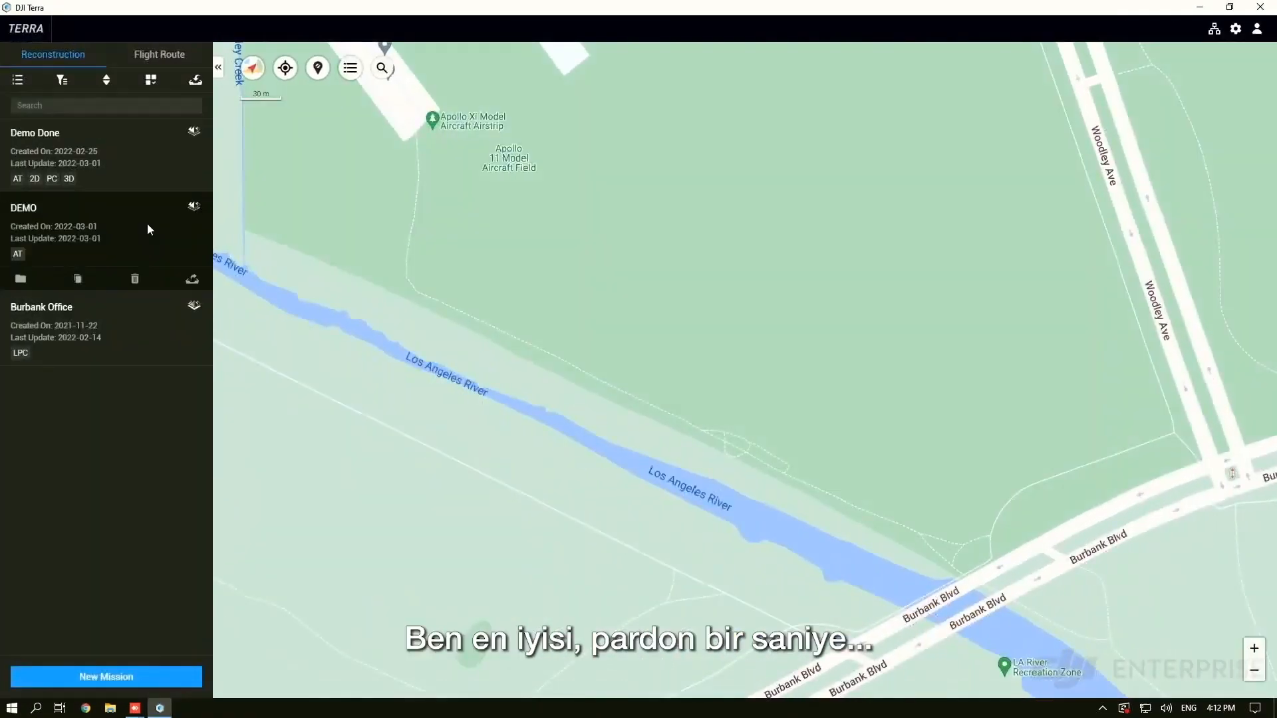
pyautogui.click(193, 211)
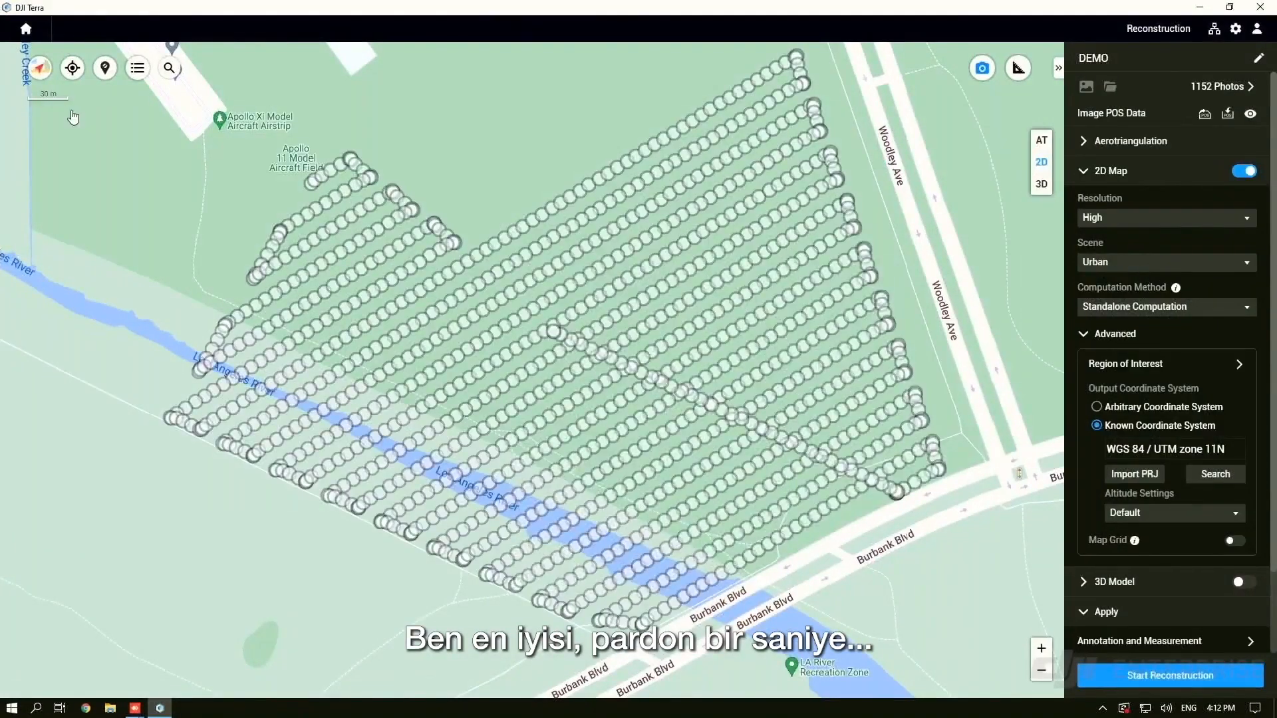
pyautogui.click(26, 31)
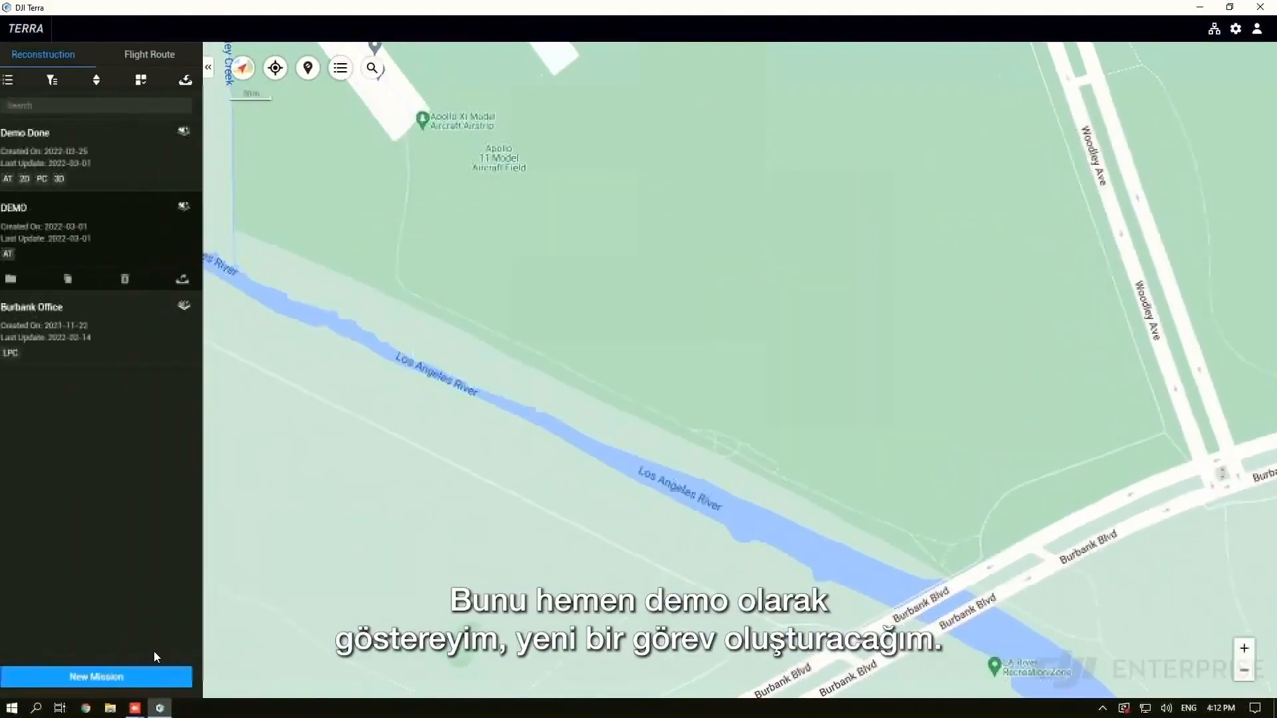
# Create a new visible light reconstruction mission named Demo
pyautogui.click(106, 676)
pyautogui.click(540, 375)
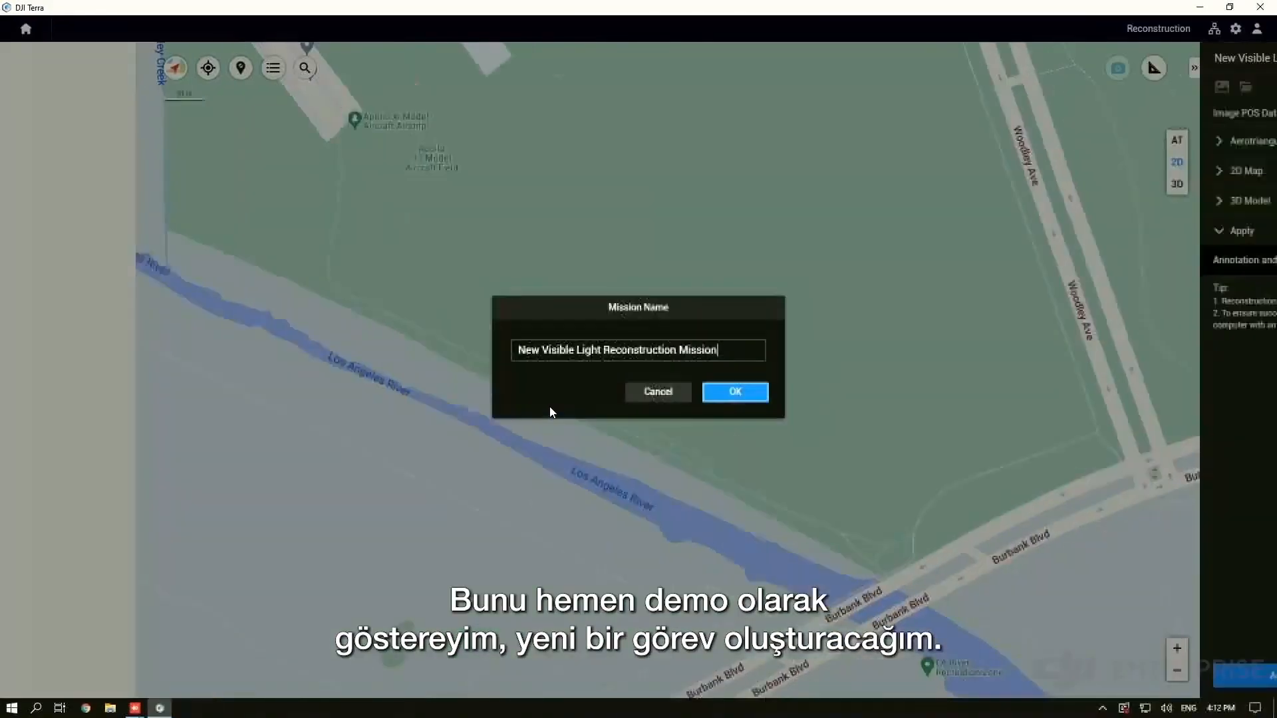
pyautogui.write('Demo')
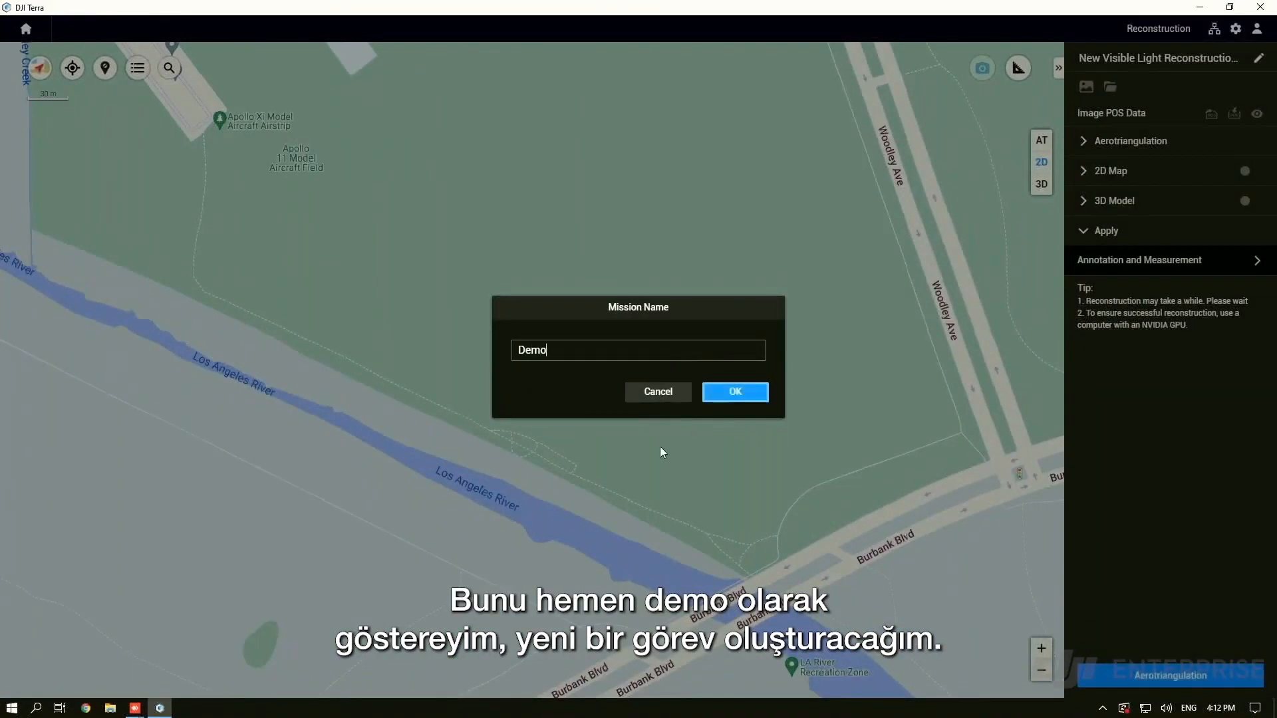
pyautogui.click(732, 397)
pyautogui.click(1110, 87)
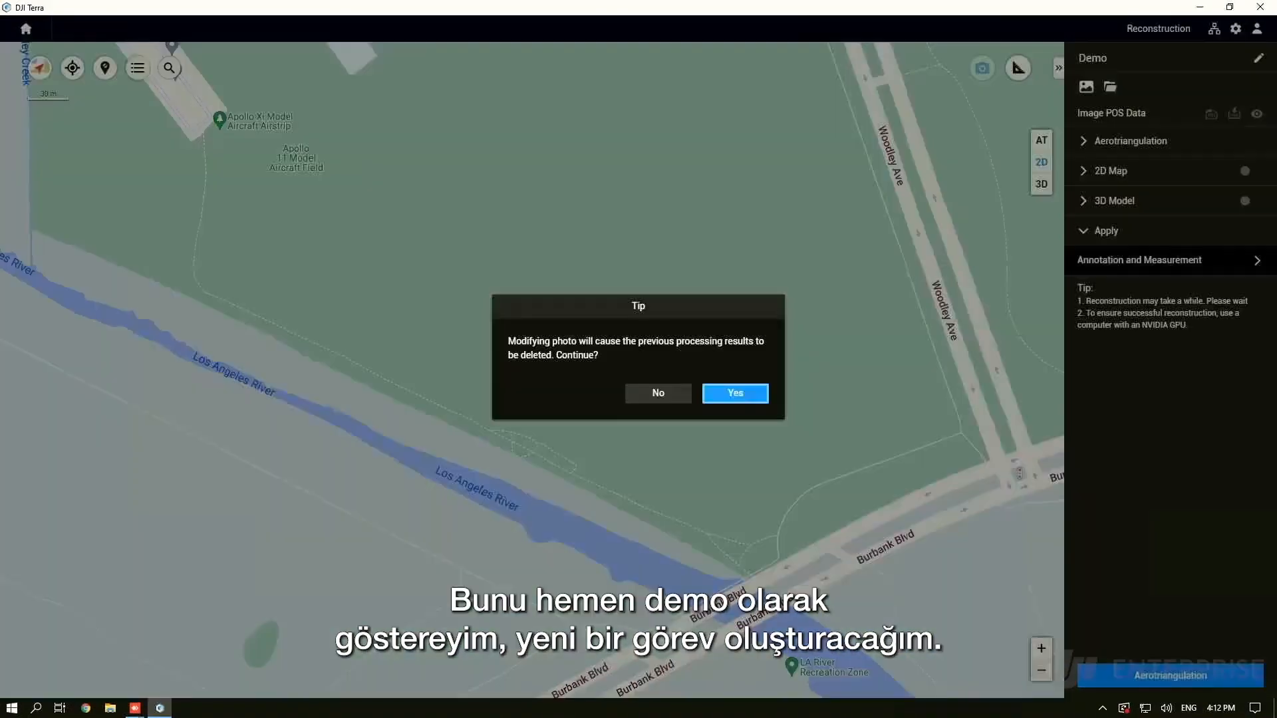
pyautogui.click(765, 391)
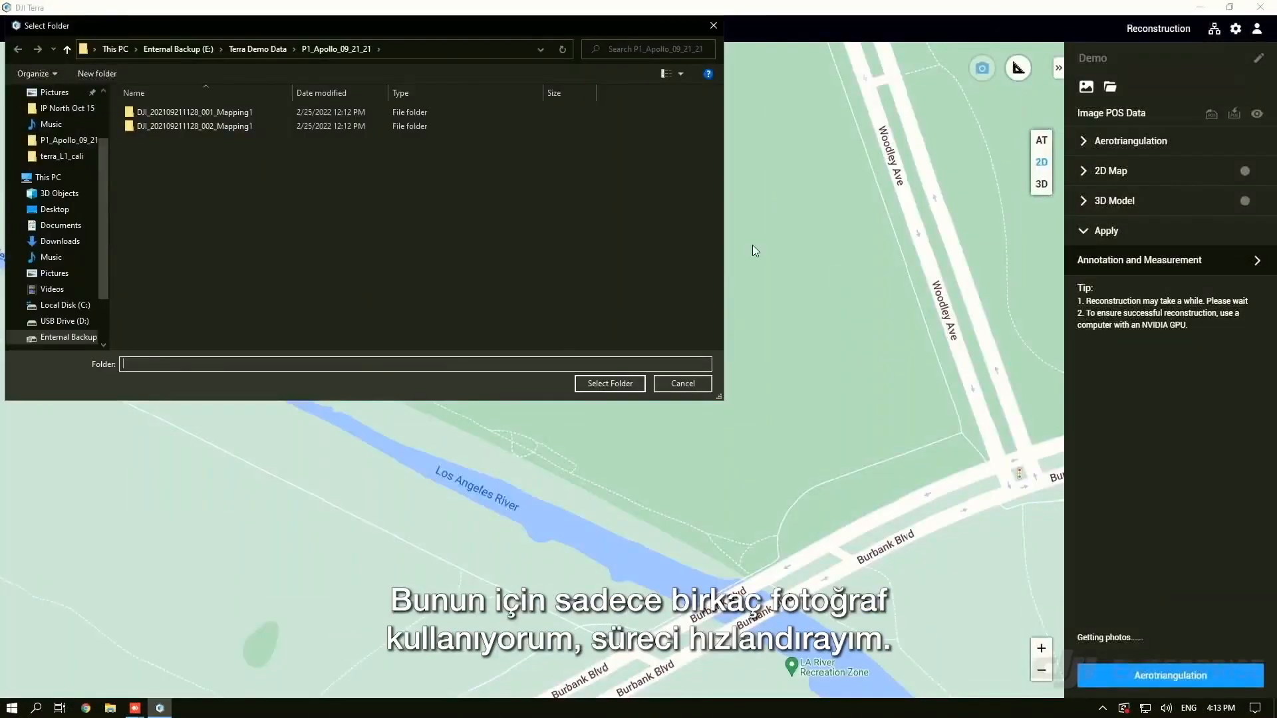
pyautogui.doubleClick(248, 113)
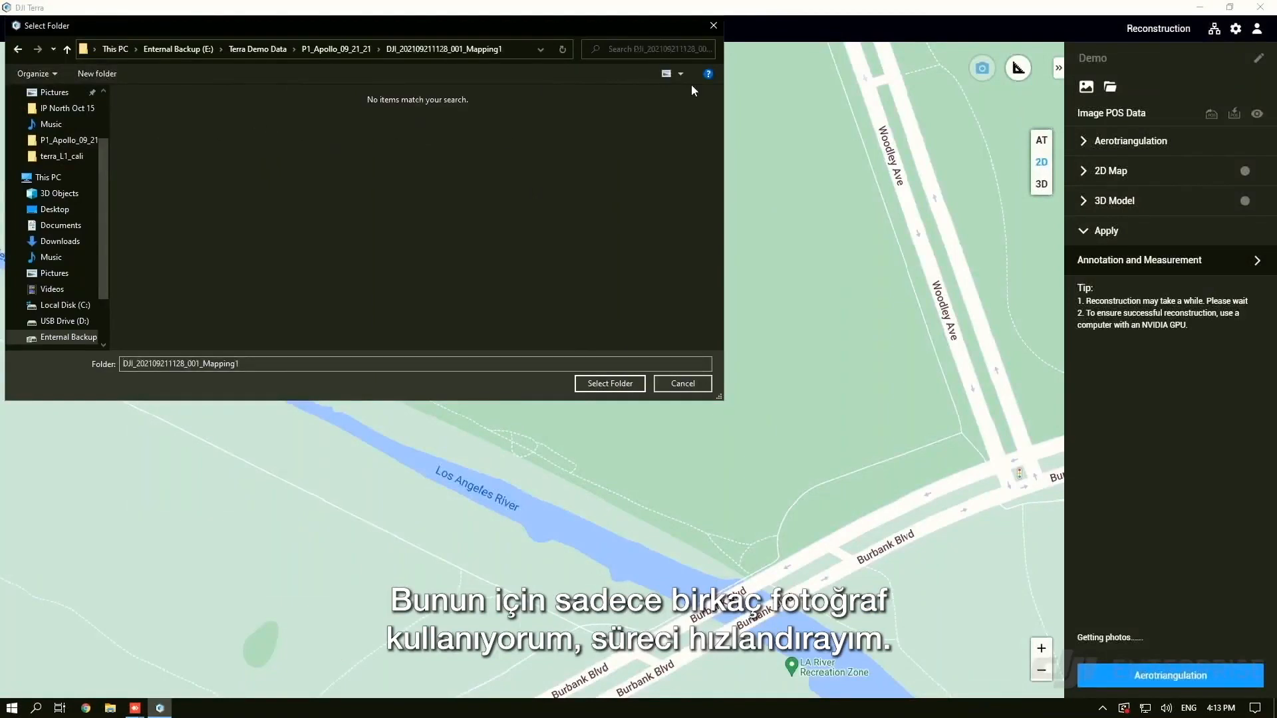
pyautogui.click(713, 26)
pyautogui.click(1086, 86)
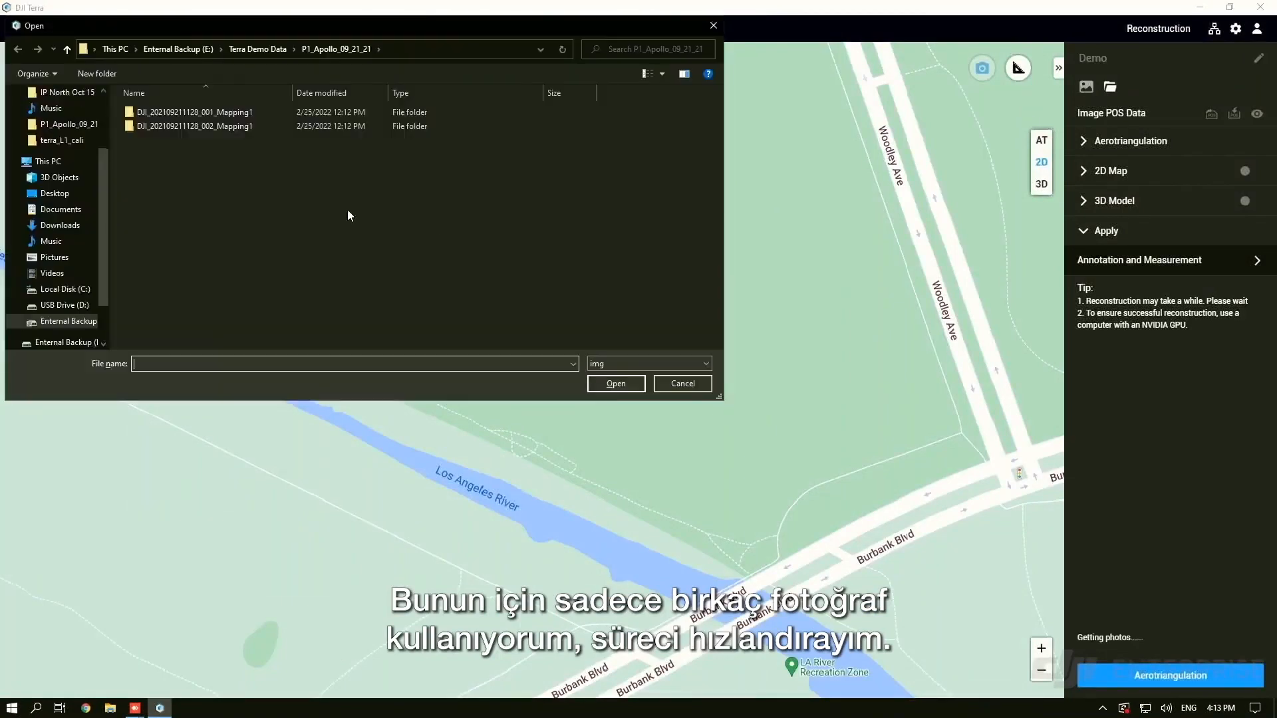
pyautogui.doubleClick(165, 115)
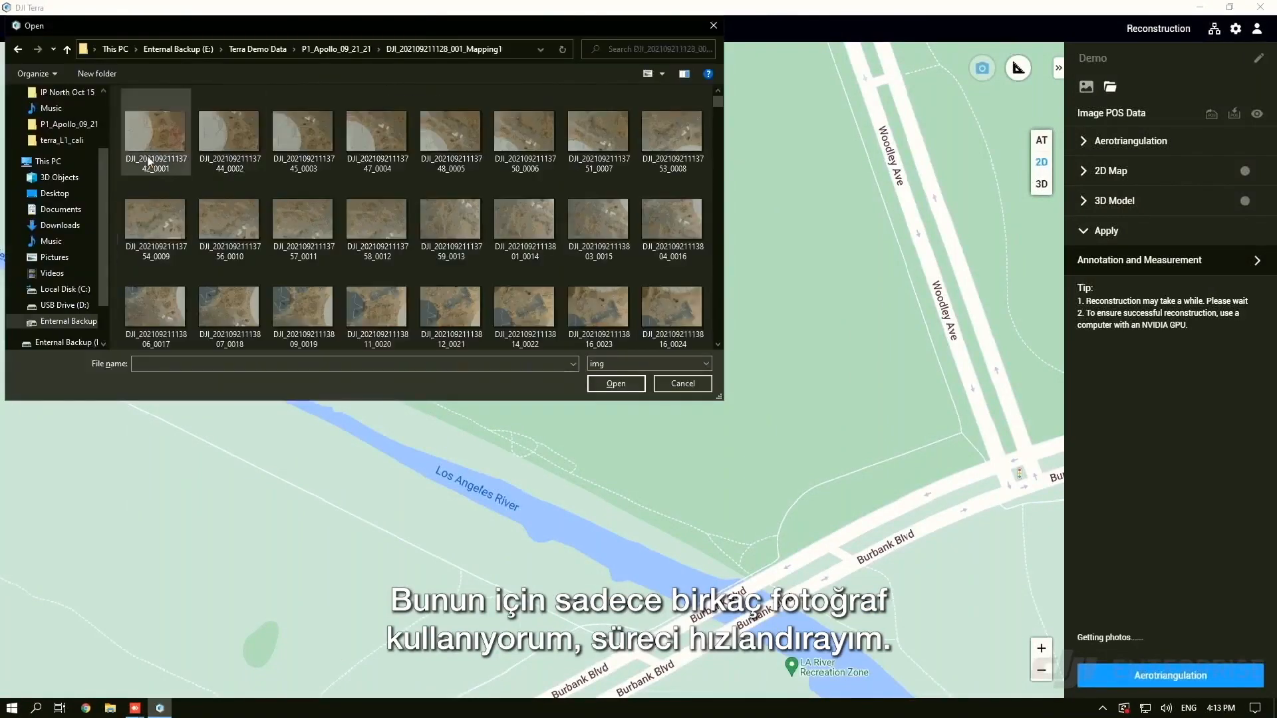
pyautogui.click(150, 162)
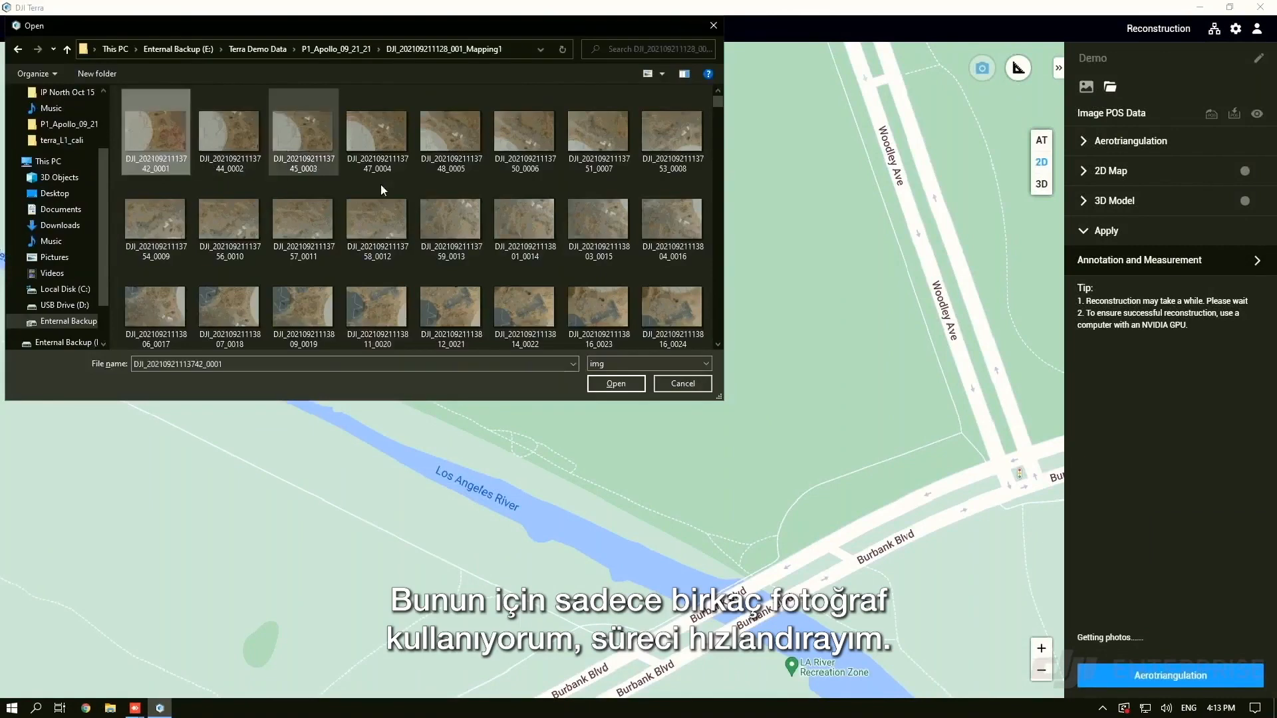
pyautogui.keyDown('shift'); pyautogui.click(688, 309); pyautogui.keyUp('shift')
pyautogui.click(637, 385)
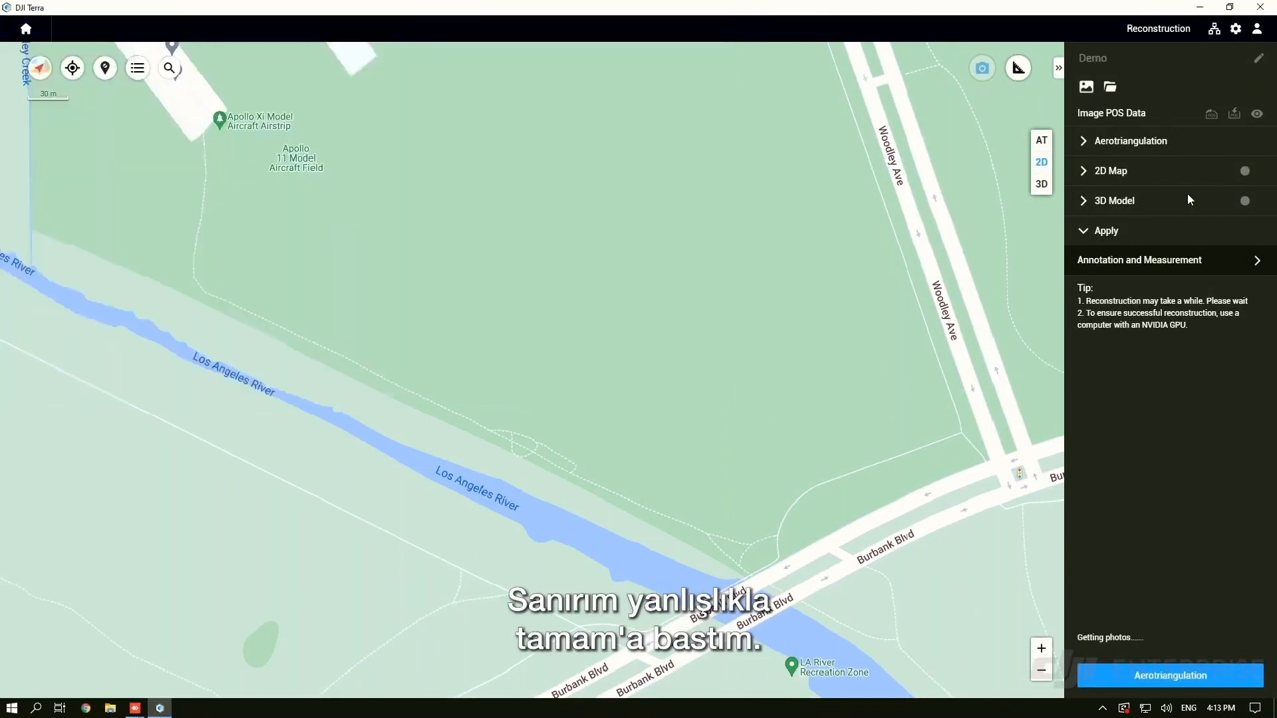
pyautogui.click(1110, 87)
pyautogui.click(687, 382)
pyautogui.click(1110, 87)
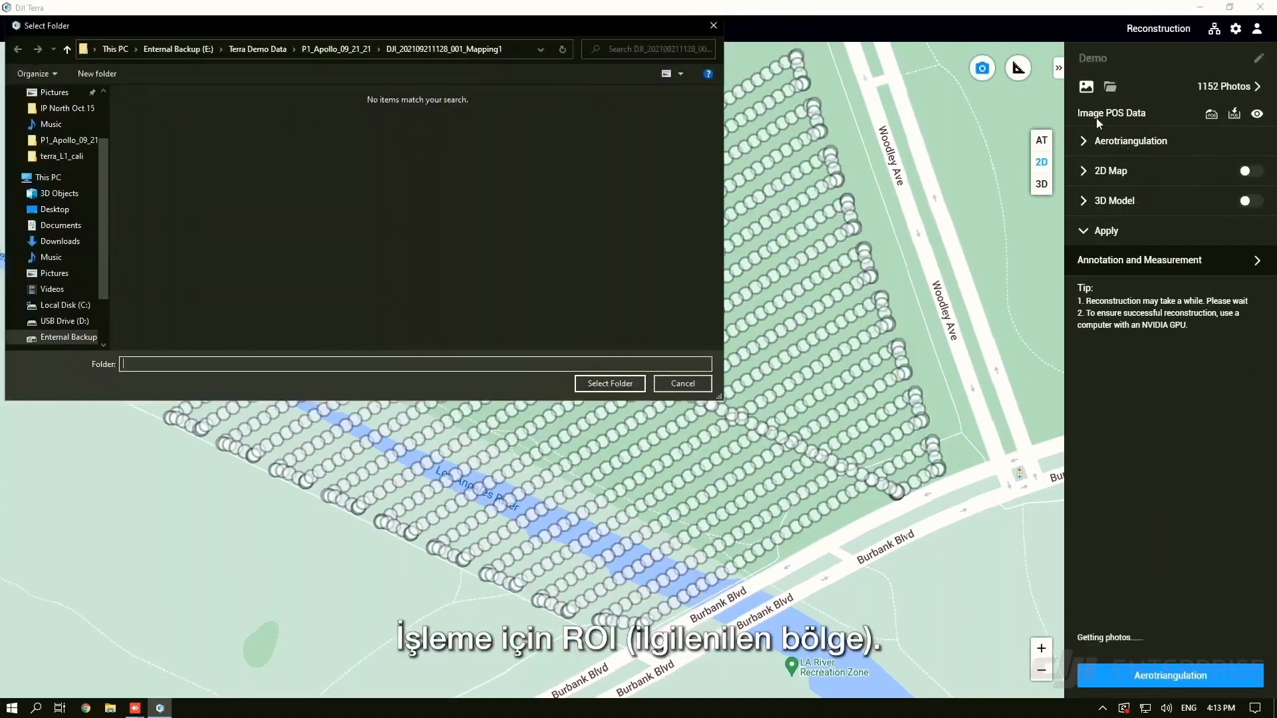
pyautogui.click(715, 25)
pyautogui.click(1248, 87)
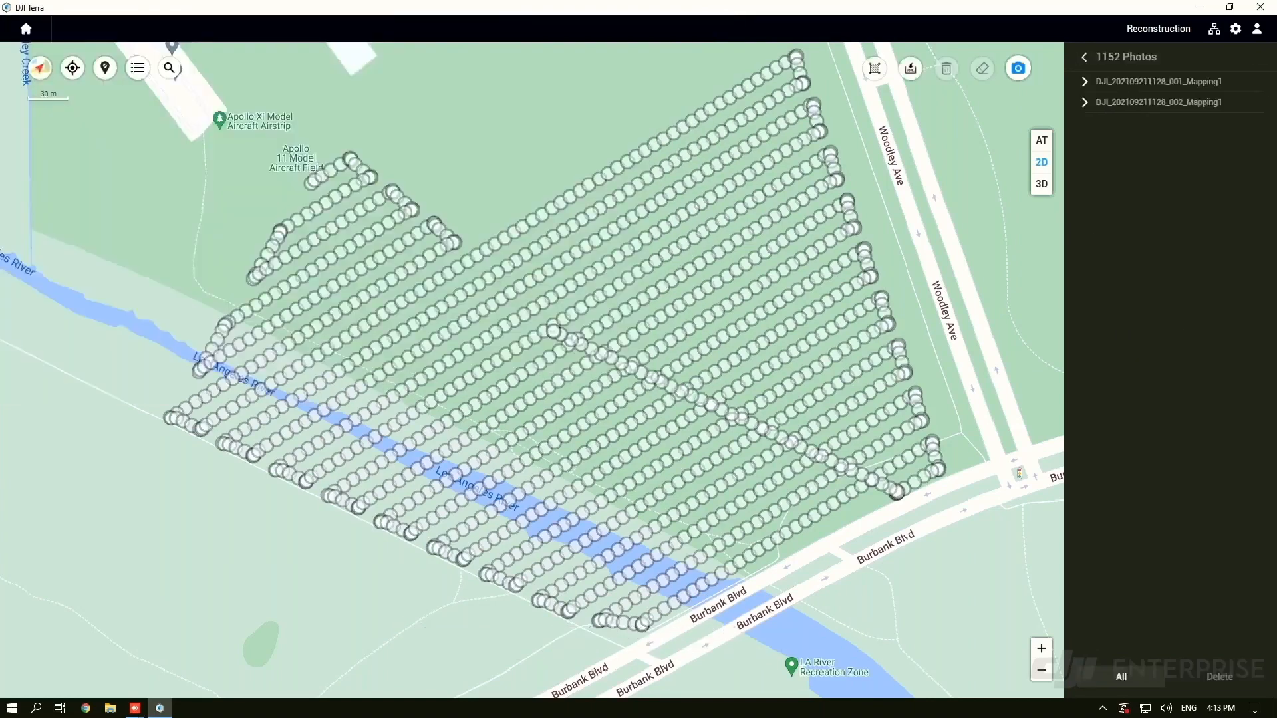
pyautogui.click(1117, 83)
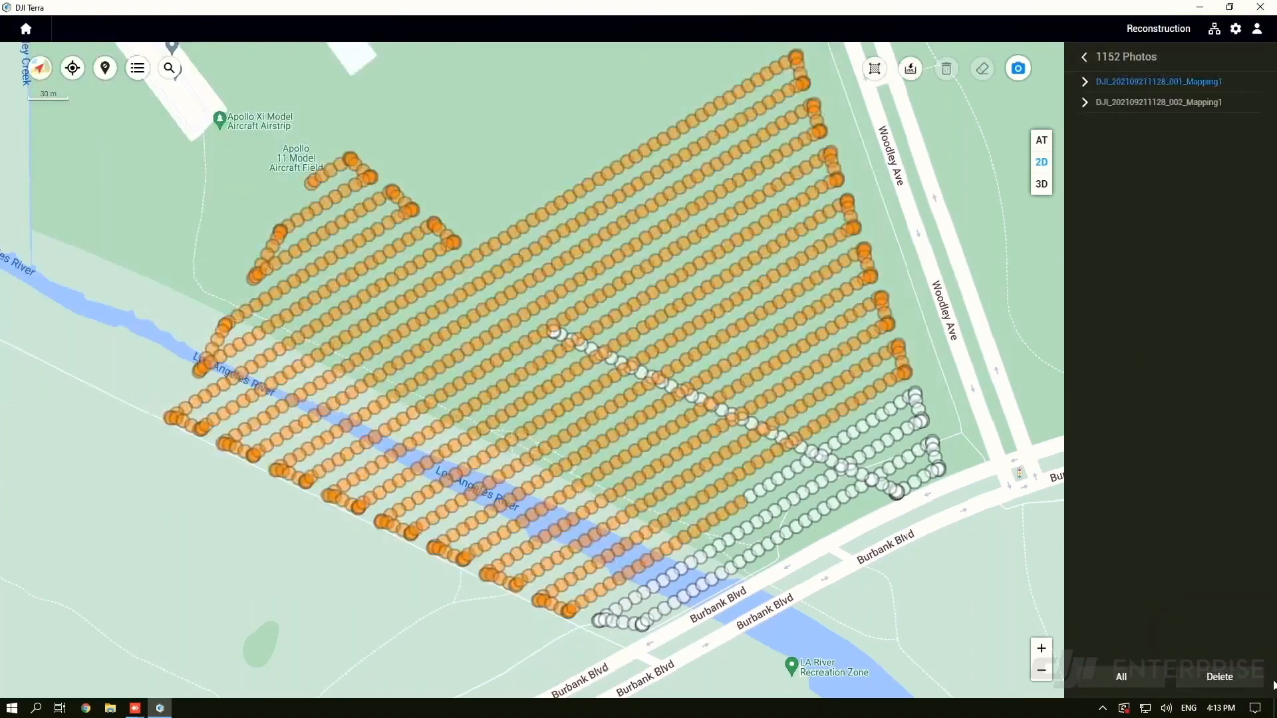
pyautogui.click(1220, 676)
pyautogui.click(1152, 86)
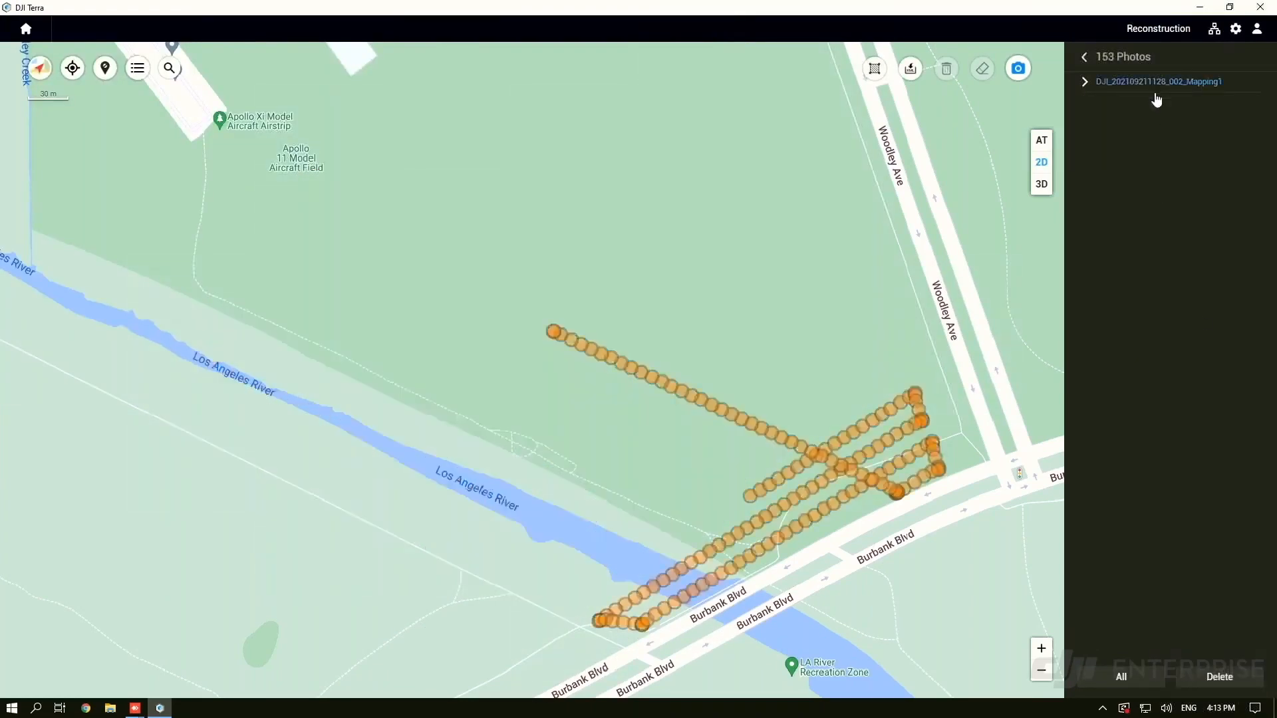
pyautogui.click(1220, 677)
pyautogui.click(1085, 58)
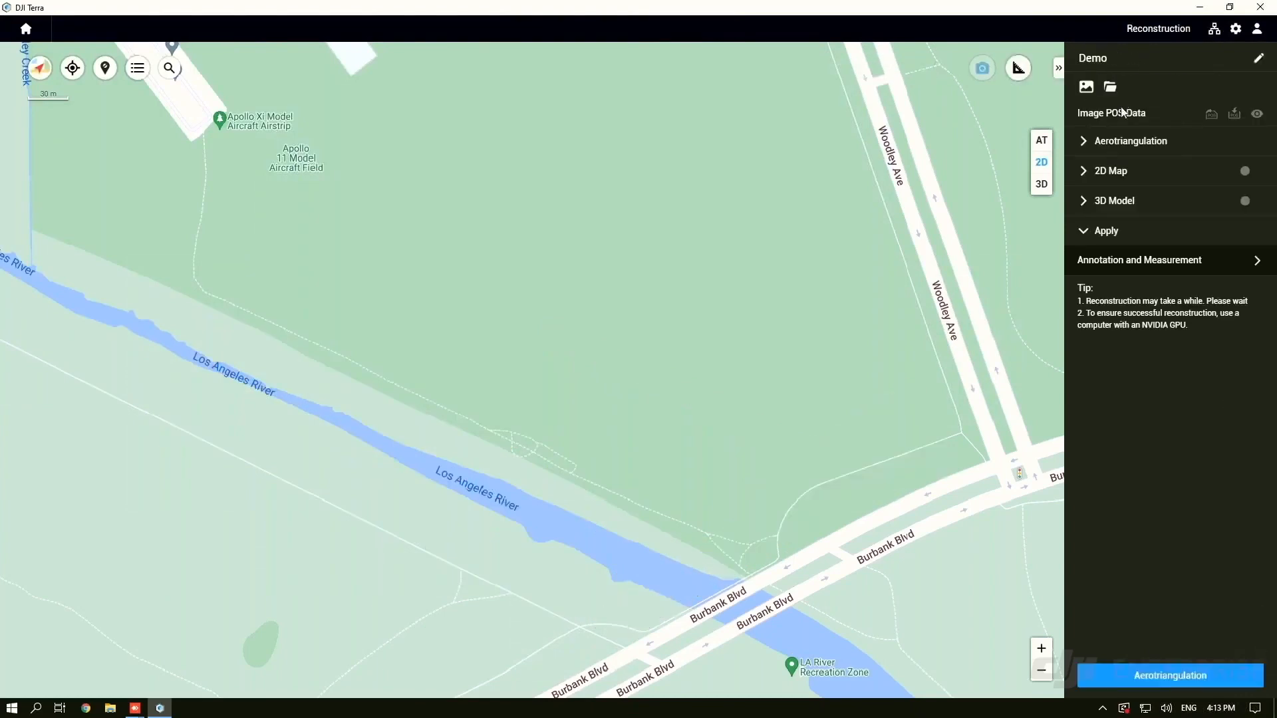
pyautogui.click(1086, 86)
pyautogui.click(157, 133)
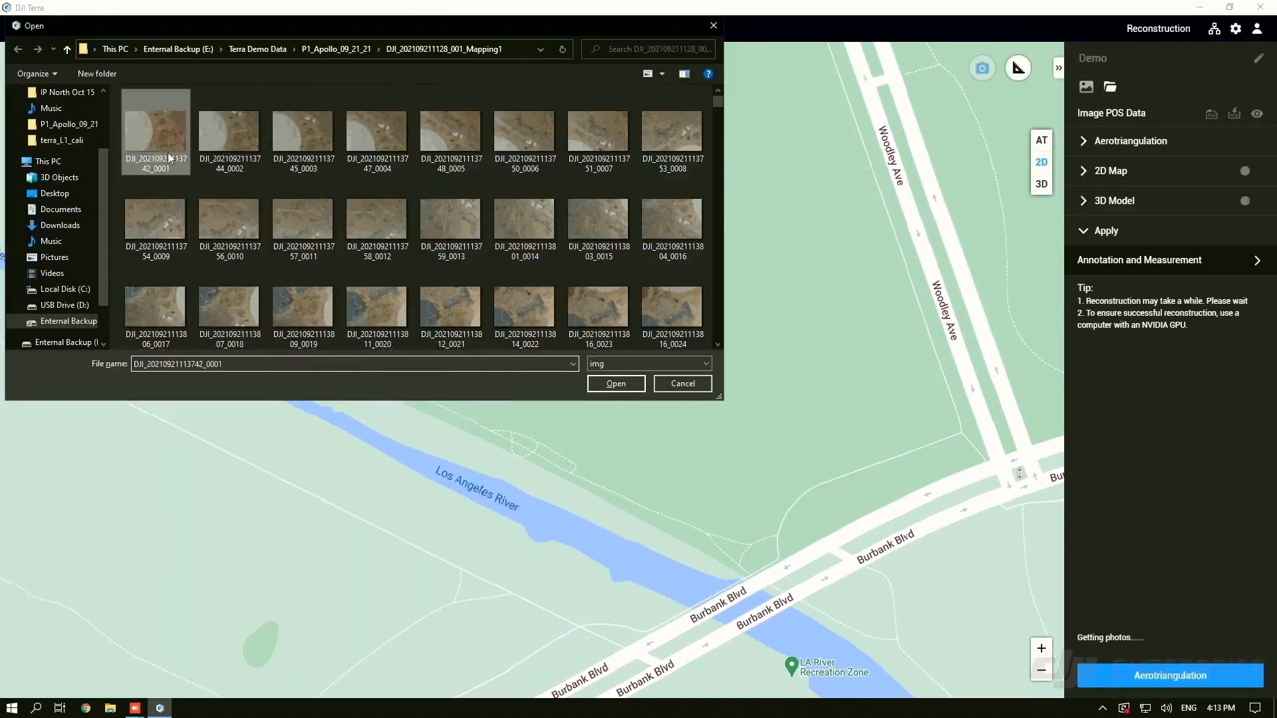
pyautogui.keyDown('shift'); pyautogui.click(323, 237); pyautogui.keyUp('shift')
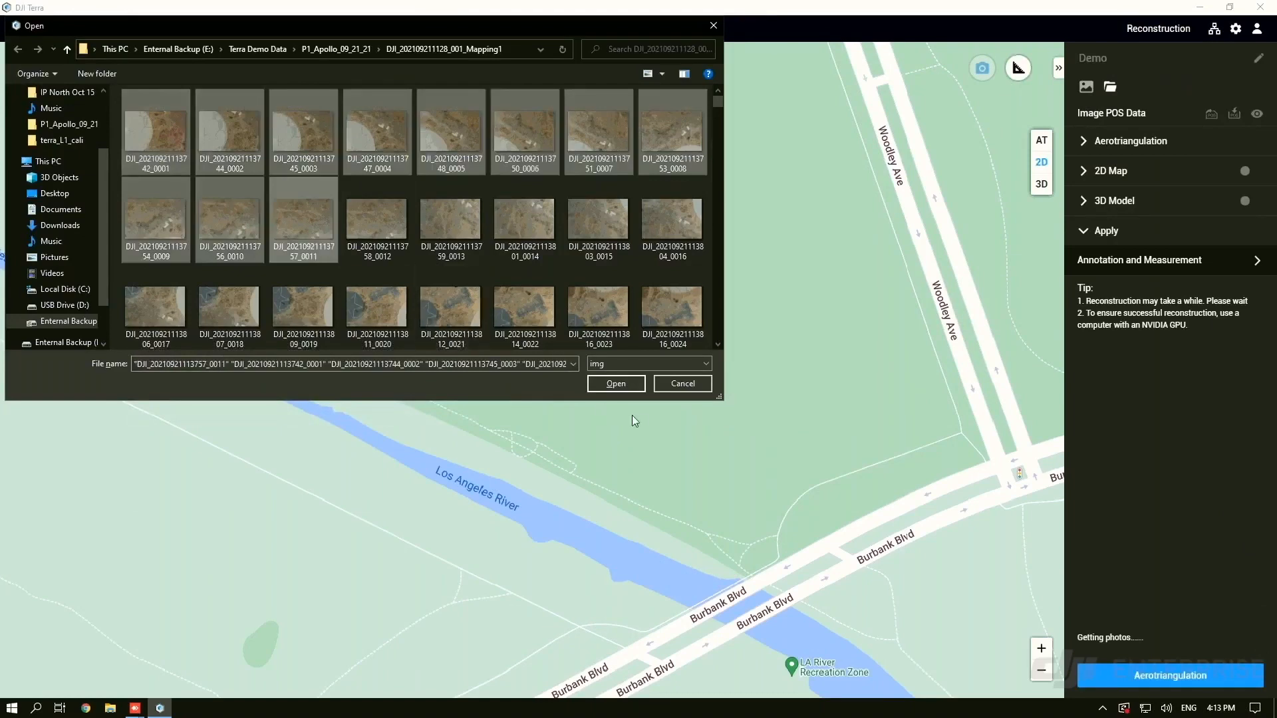
pyautogui.click(624, 388)
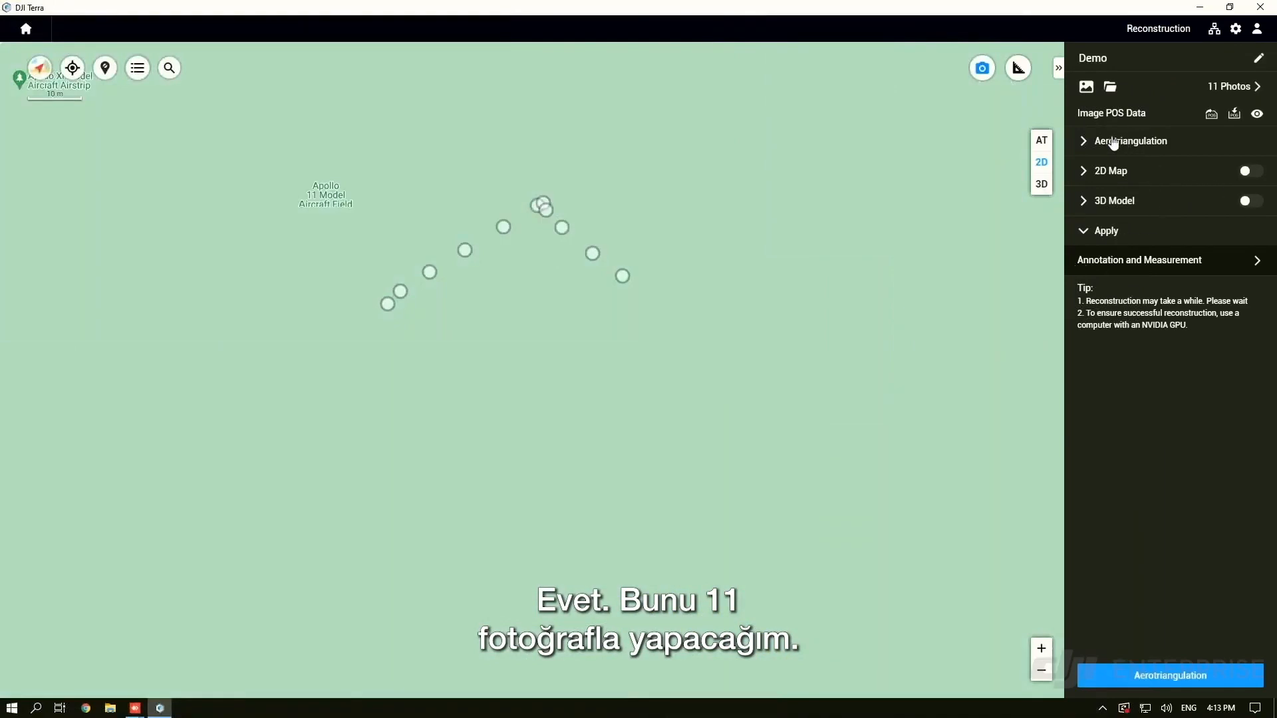
# Set the aerotriangulation to Standalone Computation with the Normal scene
pyautogui.click(1087, 141)
pyautogui.click(1129, 234)
pyautogui.click(1137, 249)
pyautogui.click(1132, 192)
pyautogui.click(1132, 193)
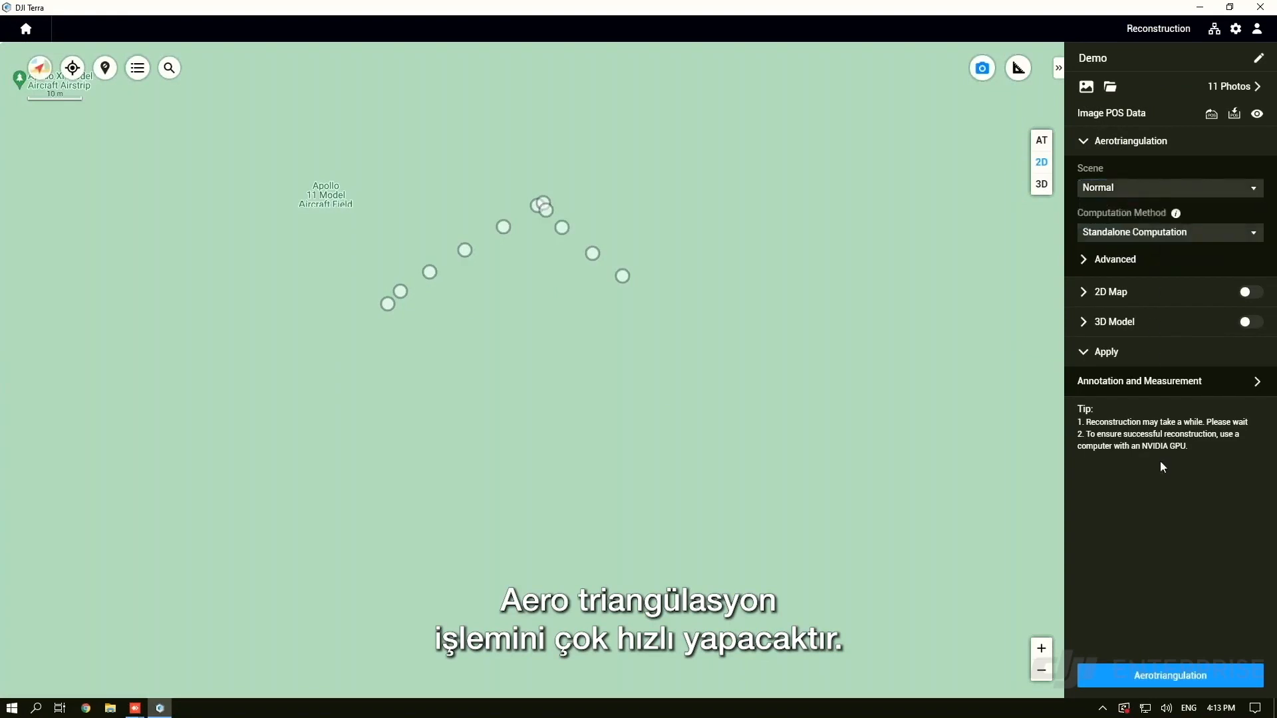
# Run the aerotriangulation with High feature point density, no GCPs and no output format
pyautogui.click(1087, 260)
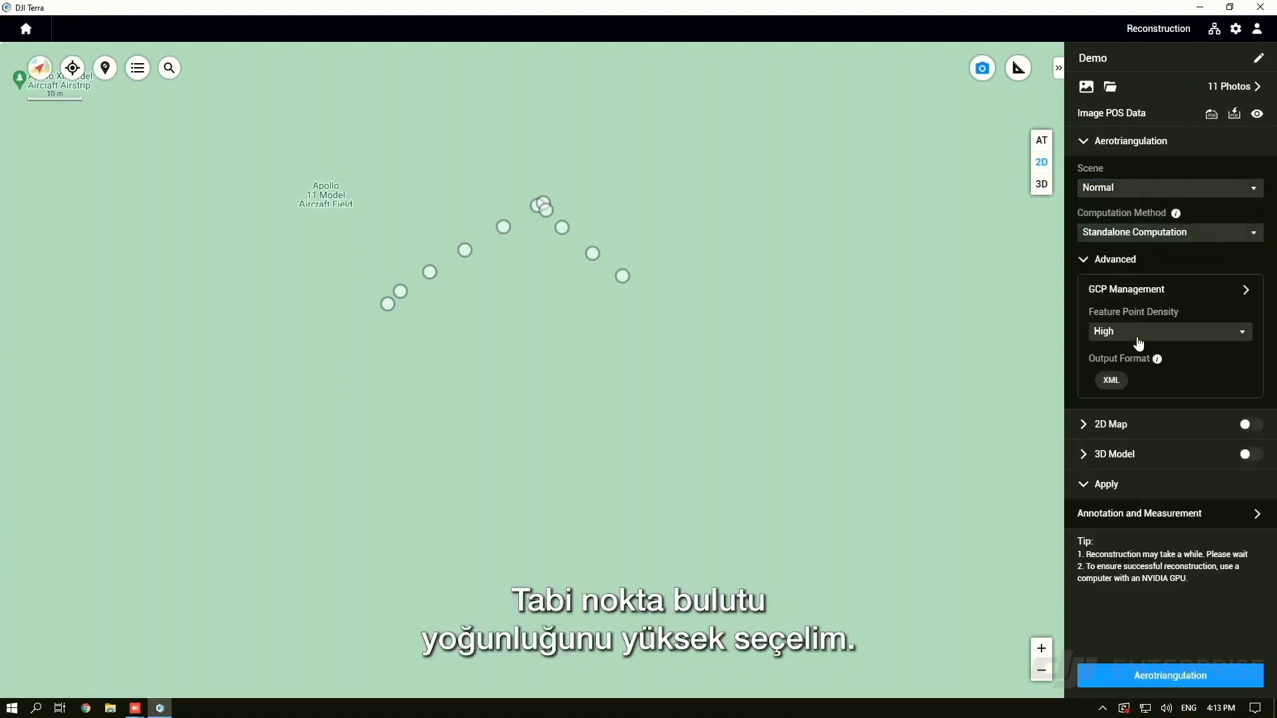
pyautogui.click(1164, 677)
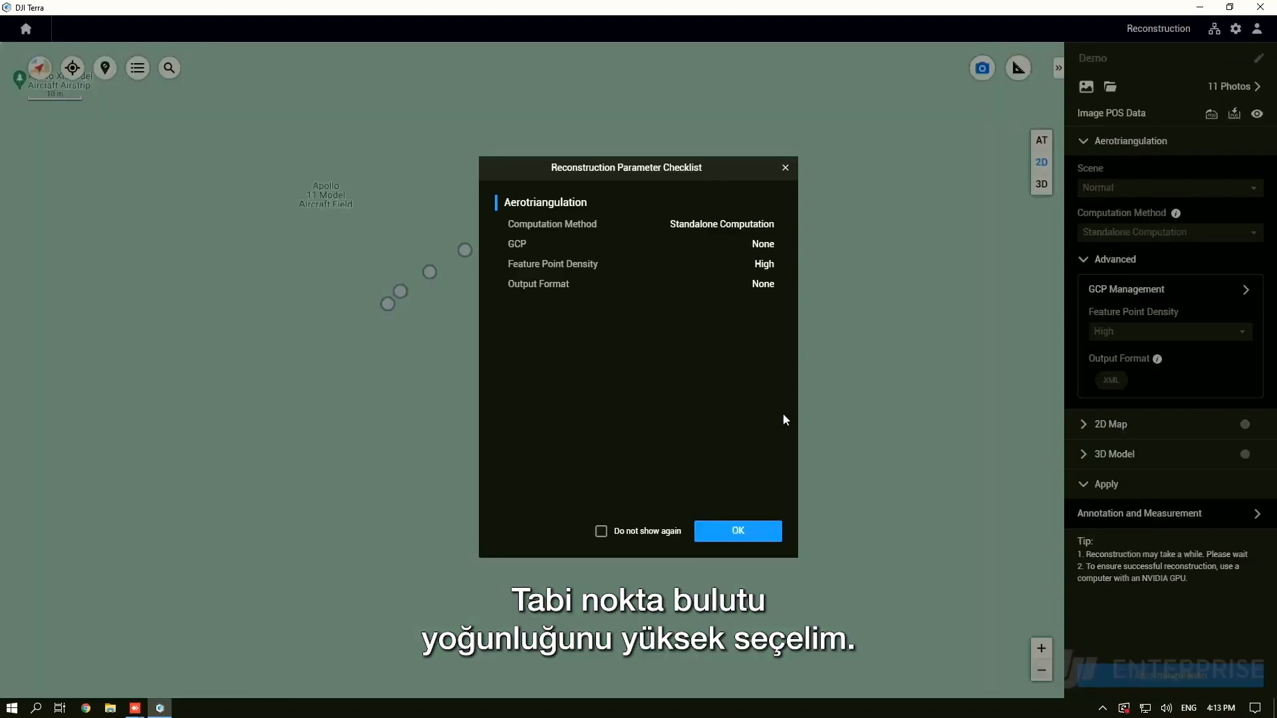
pyautogui.click(738, 531)
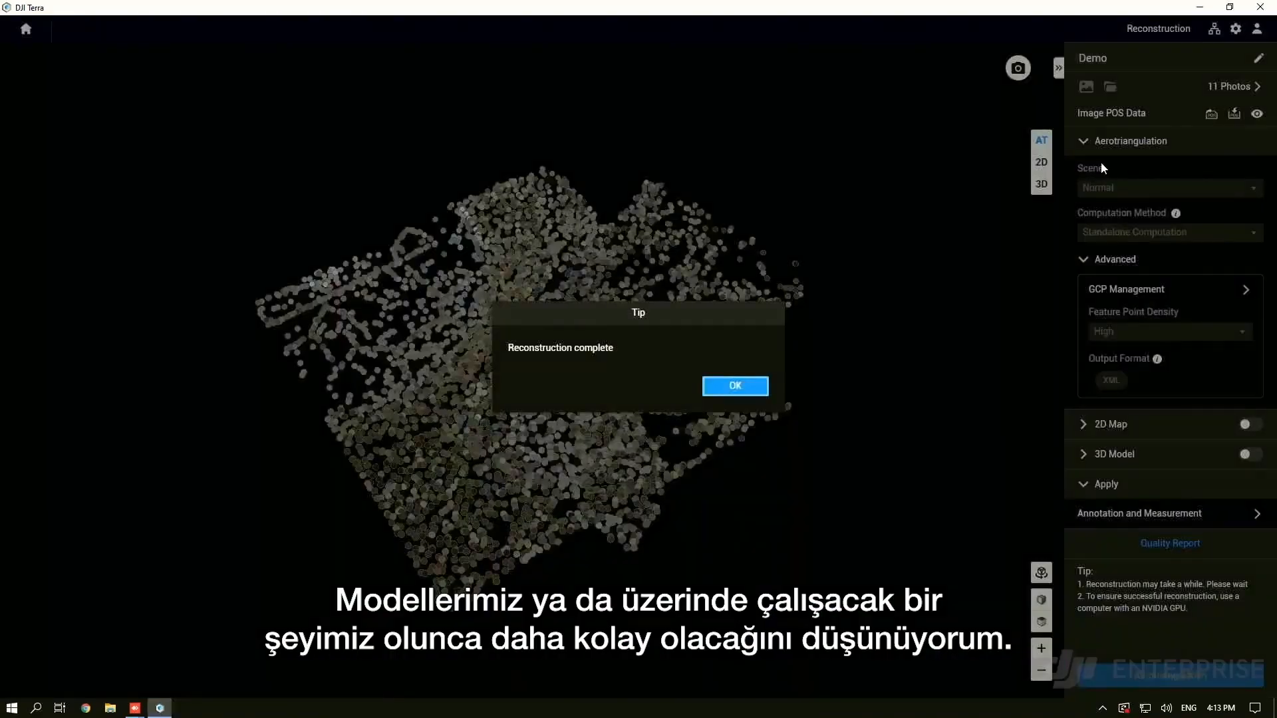
pyautogui.click(710, 388)
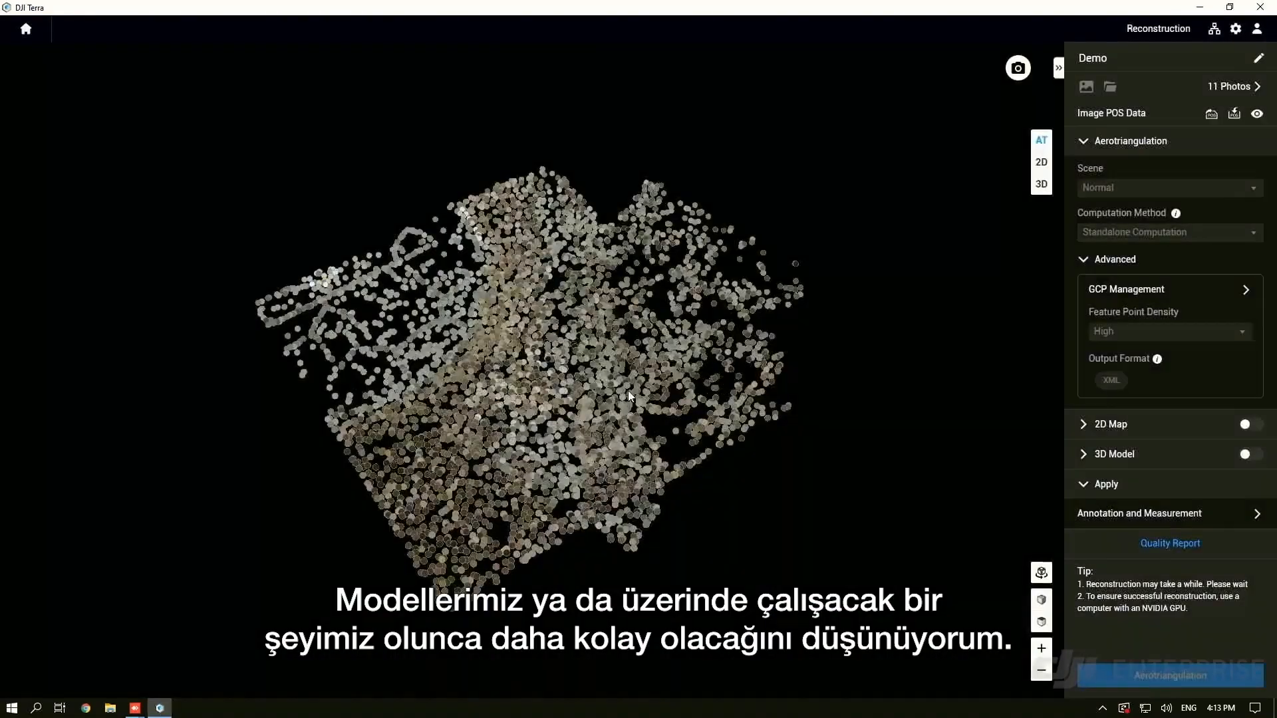
# Examine the aerotriangulation point cloud from several angles
pyautogui.moveTo(625, 335); pyautogui.dragTo(732, 282, button='middle')
pyautogui.moveTo(681, 406)
pyautogui.mouseDown(button='middle')
pyautogui.moveTo(640, 381)
pyautogui.moveTo(576, 415)
pyautogui.mouseUp(button='middle')
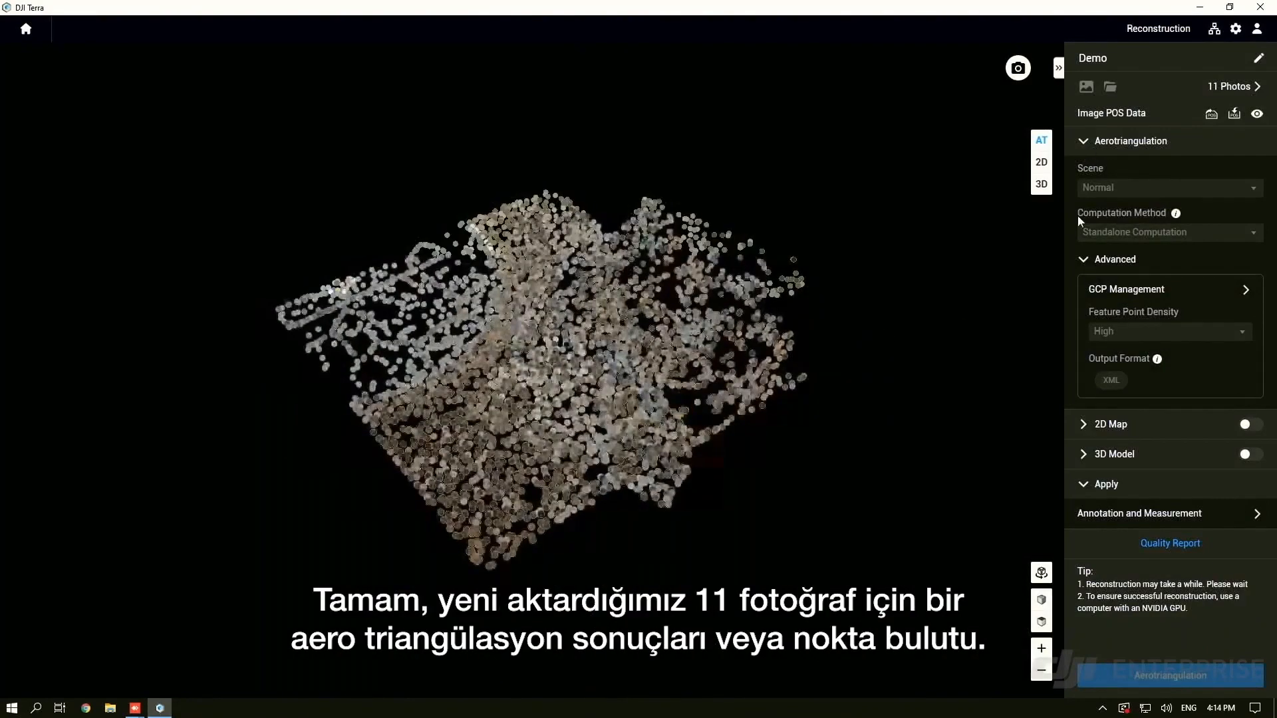
pyautogui.moveTo(639, 338)
pyautogui.mouseDown(button='middle')
pyautogui.moveTo(598, 300)
pyautogui.moveTo(590, 202)
pyautogui.moveTo(628, 312)
pyautogui.moveTo(616, 347)
pyautogui.mouseUp(button='middle')
pyautogui.scroll(2, 617, 349)
pyautogui.scroll(-3, 617, 349)
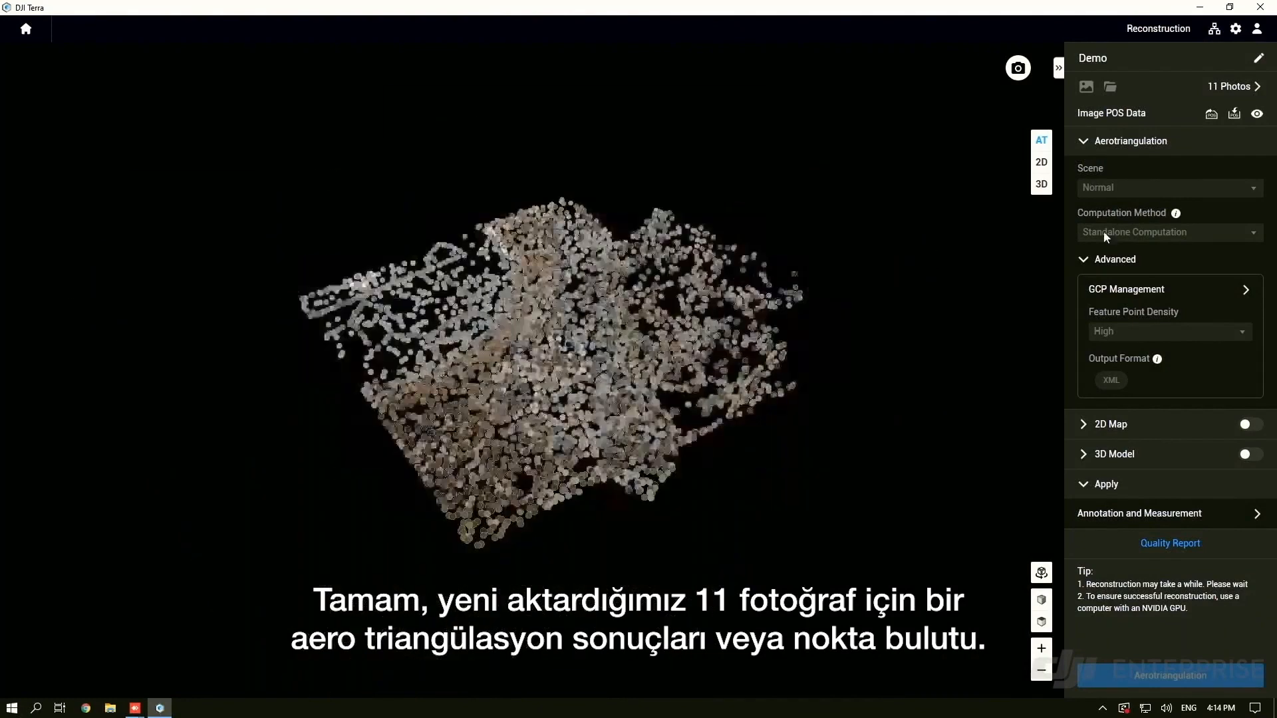
# Enable the 2D Map reconstruction and open the Region of Interest editor from its advanced settings
pyautogui.click(1099, 150)
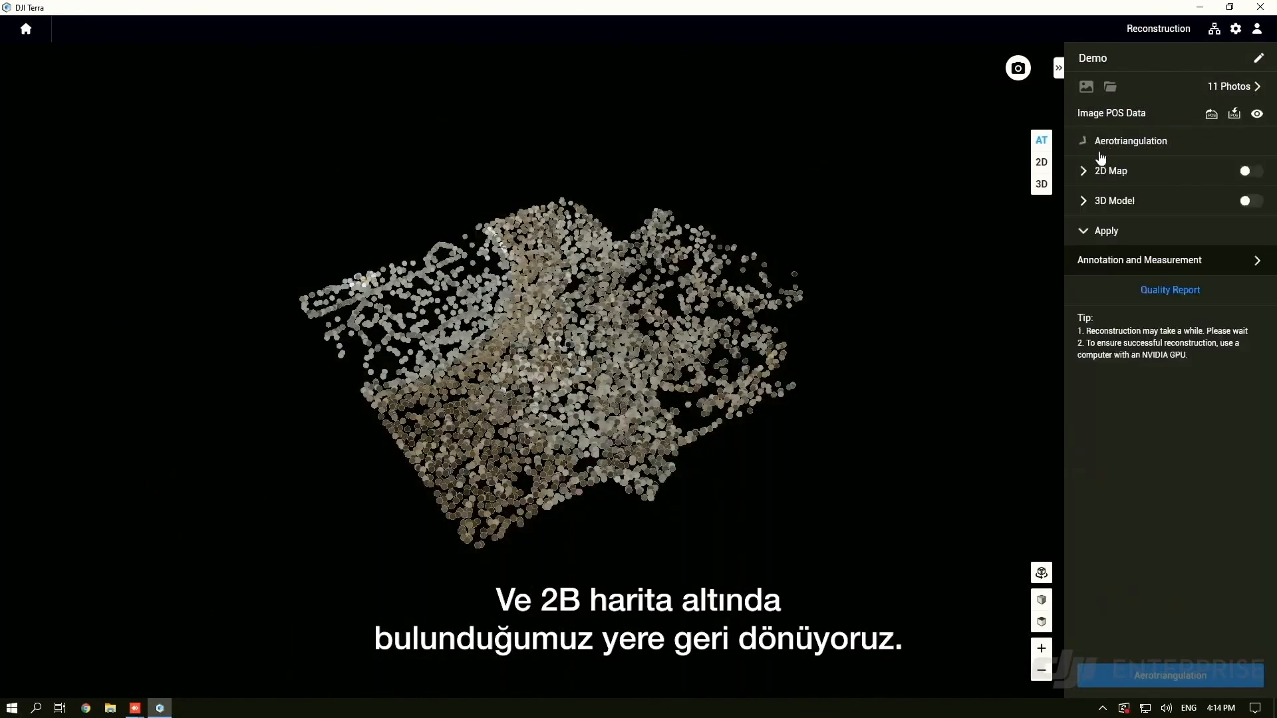
pyautogui.click(1249, 171)
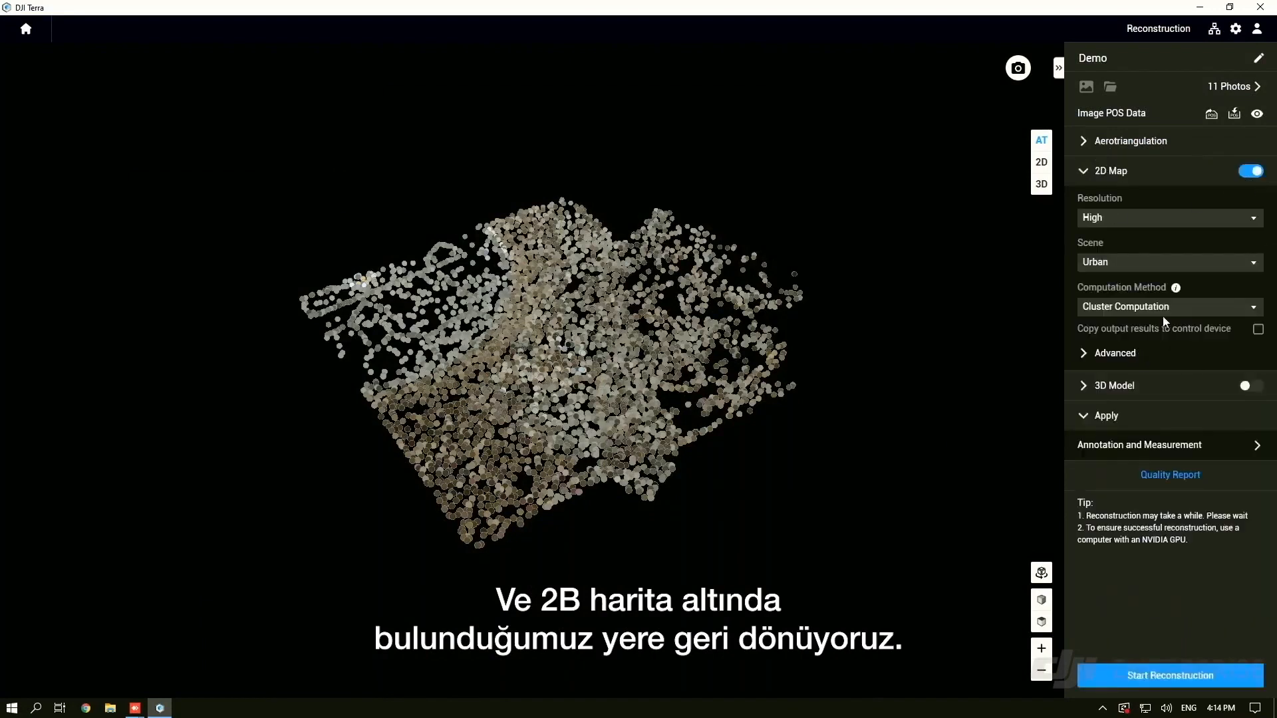
pyautogui.click(1042, 162)
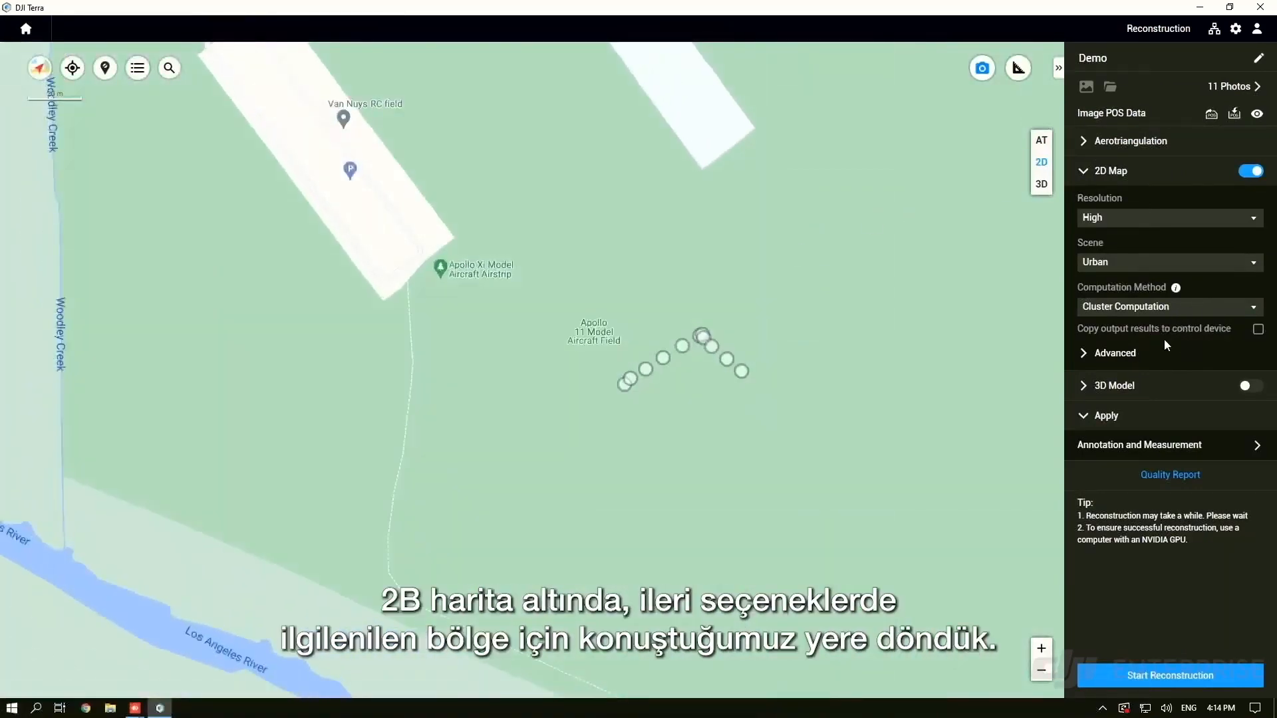
pyautogui.click(1127, 353)
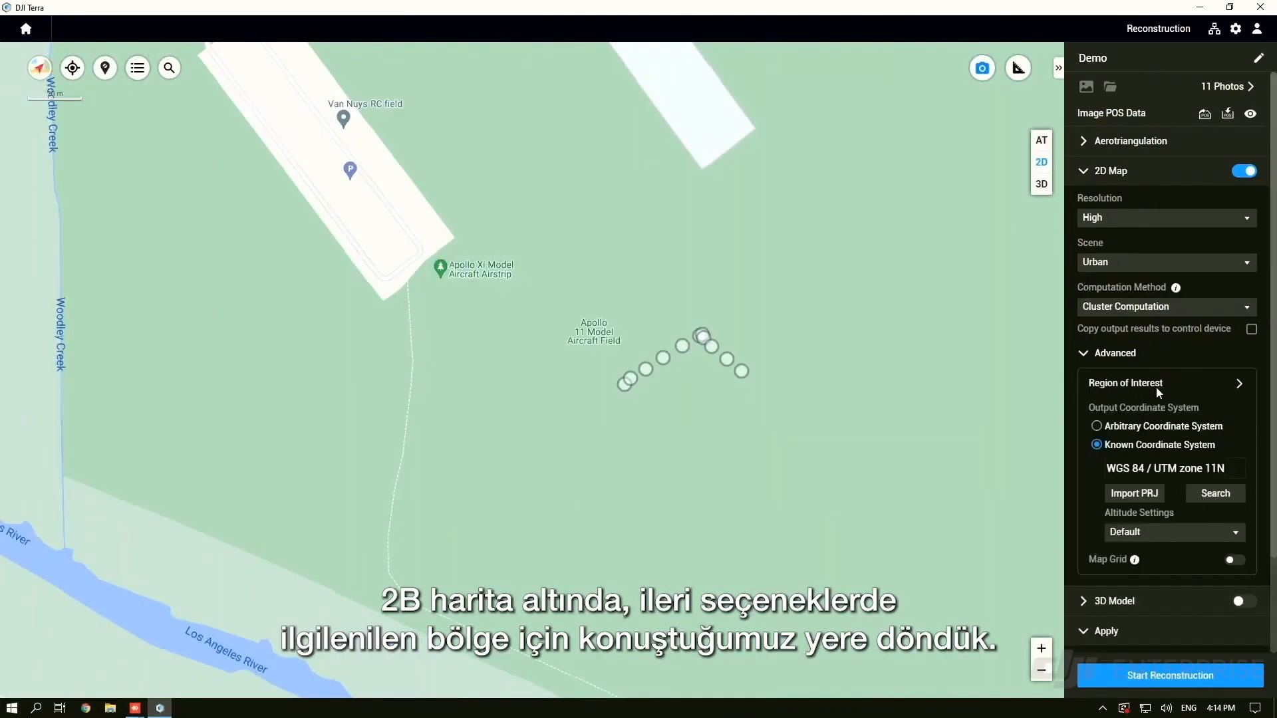
pyautogui.click(1148, 384)
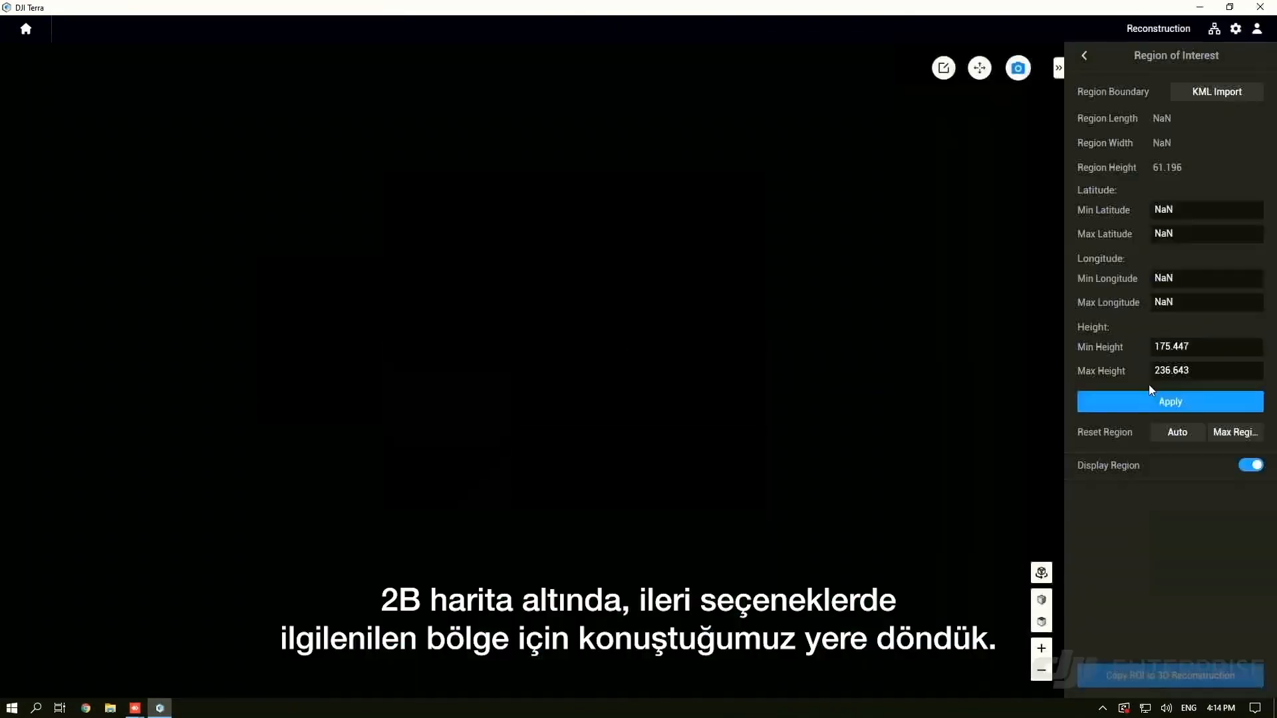
# Examine the point cloud and camera positions from different angles in the Region of Interest editor
pyautogui.moveTo(615, 361); pyautogui.dragTo(710, 352)
pyautogui.moveTo(570, 507); pyautogui.dragTo(544, 456)
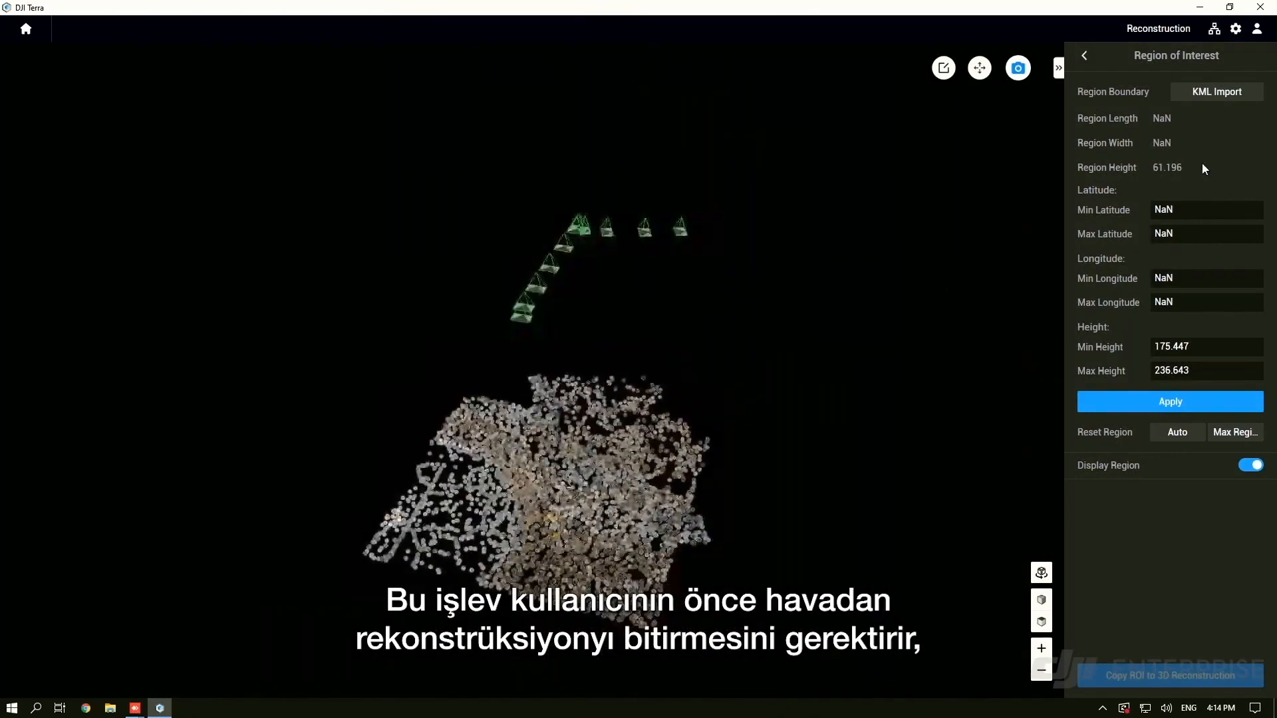
pyautogui.moveTo(561, 444); pyautogui.dragTo(531, 446)
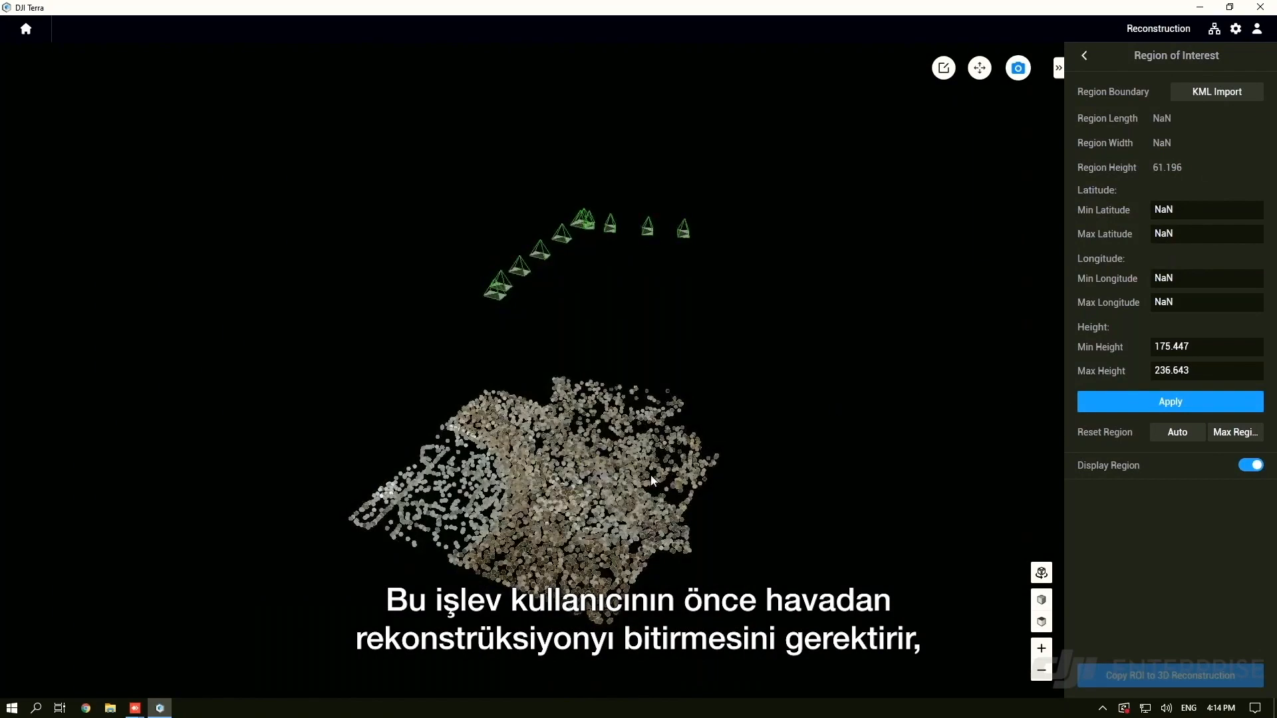
pyautogui.moveTo(652, 480); pyautogui.dragTo(732, 405)
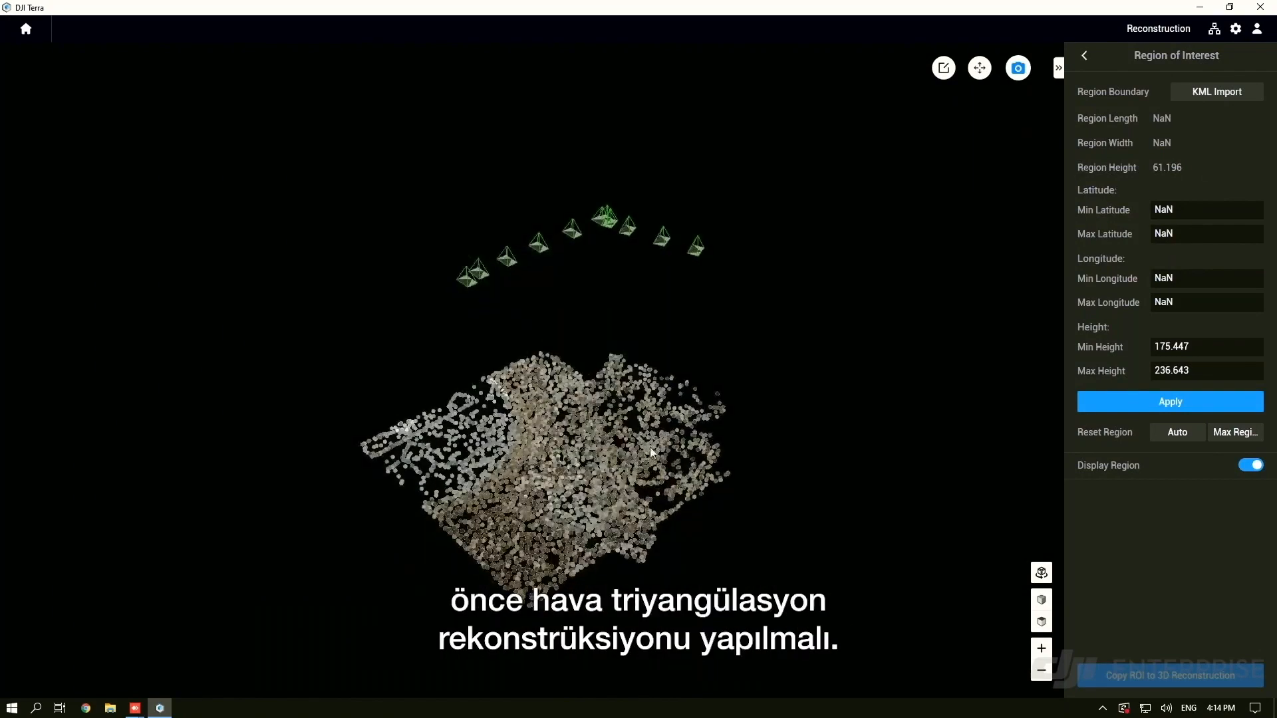
pyautogui.moveTo(709, 440); pyautogui.dragTo(601, 464)
pyautogui.moveTo(652, 407); pyautogui.dragTo(617, 473)
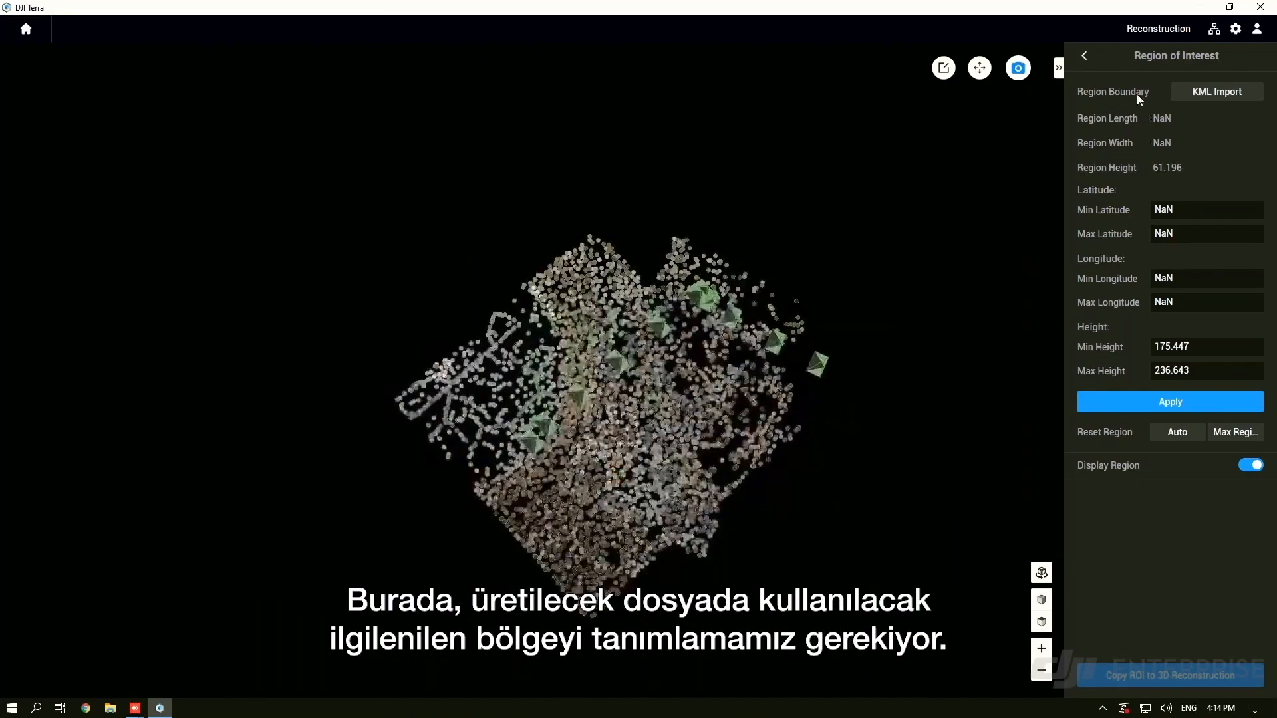
pyautogui.scroll(2, 642, 397)
pyautogui.moveTo(641, 400); pyautogui.dragTo(637, 436, button='middle')
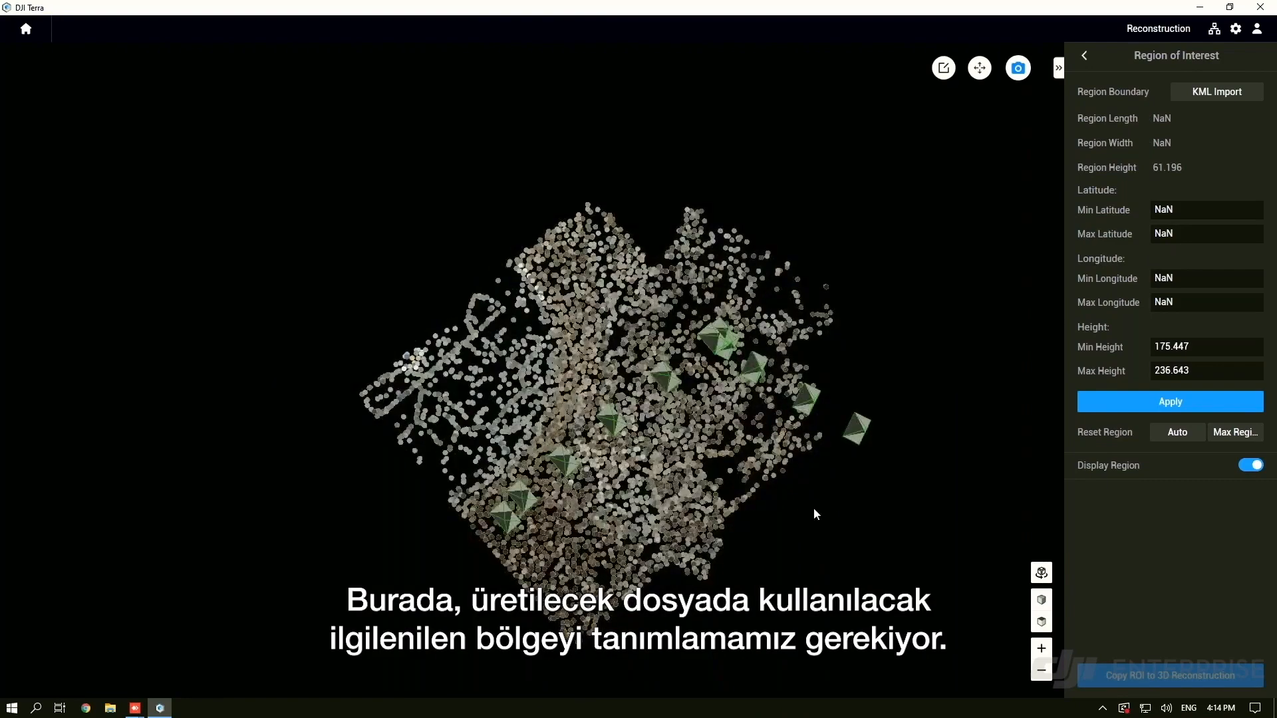
pyautogui.moveTo(579, 469); pyautogui.dragTo(487, 476, button='middle')
pyautogui.moveTo(677, 422); pyautogui.dragTo(619, 419, button='middle')
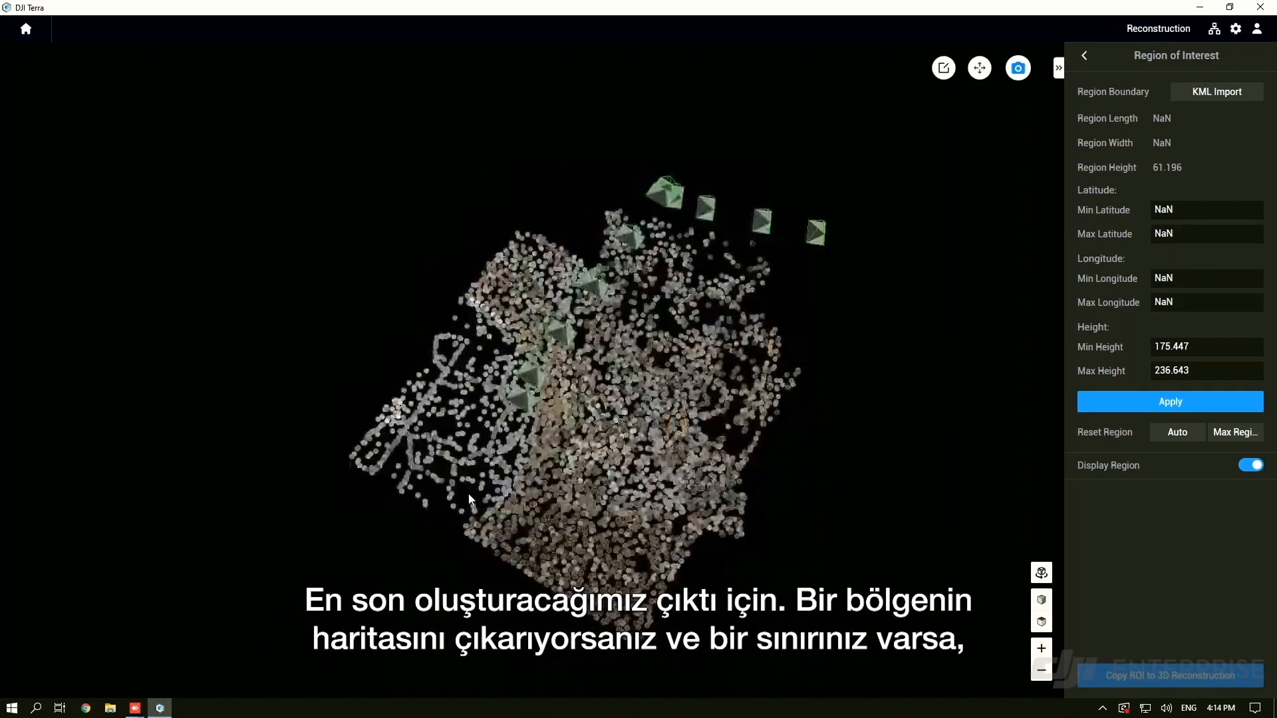
# Draw a four-point region boundary around the lower part of the point cloud, seen from above
pyautogui.moveTo(552, 456)
pyautogui.mouseDown(button='middle')
pyautogui.moveTo(610, 421)
pyautogui.moveTo(589, 365)
pyautogui.moveTo(584, 406)
pyautogui.mouseUp(button='middle')
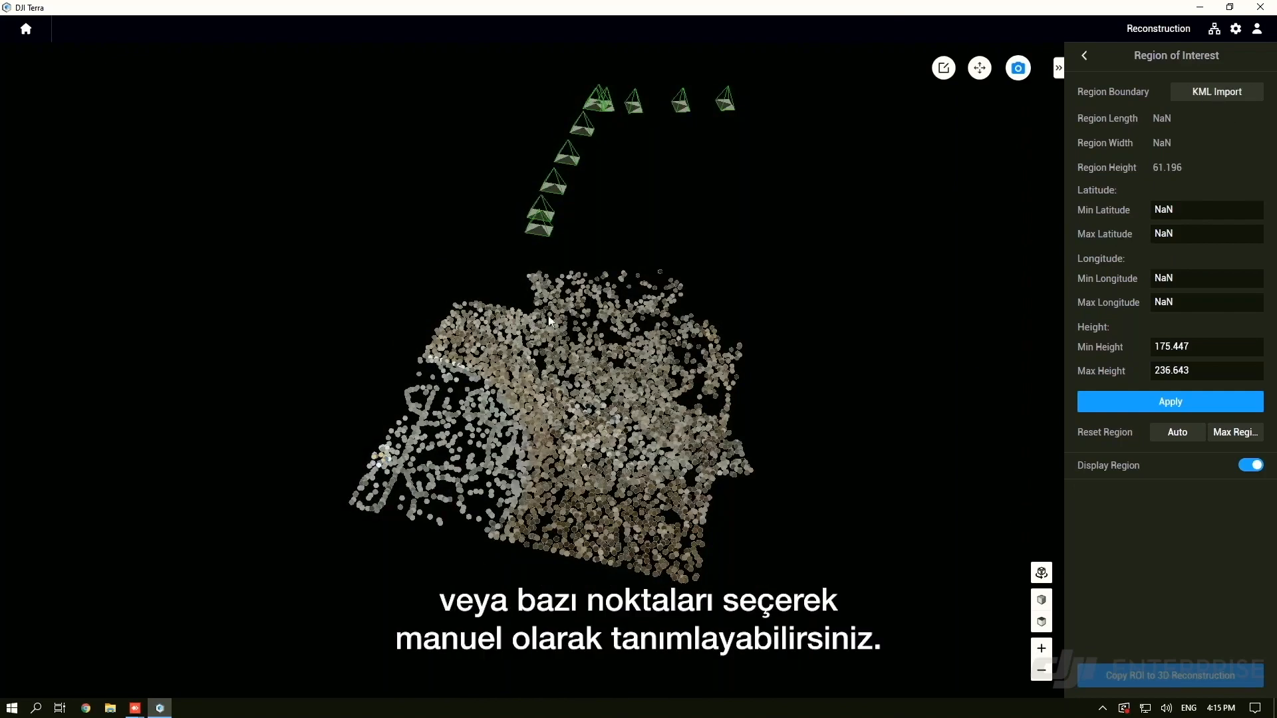
pyautogui.click(1042, 628)
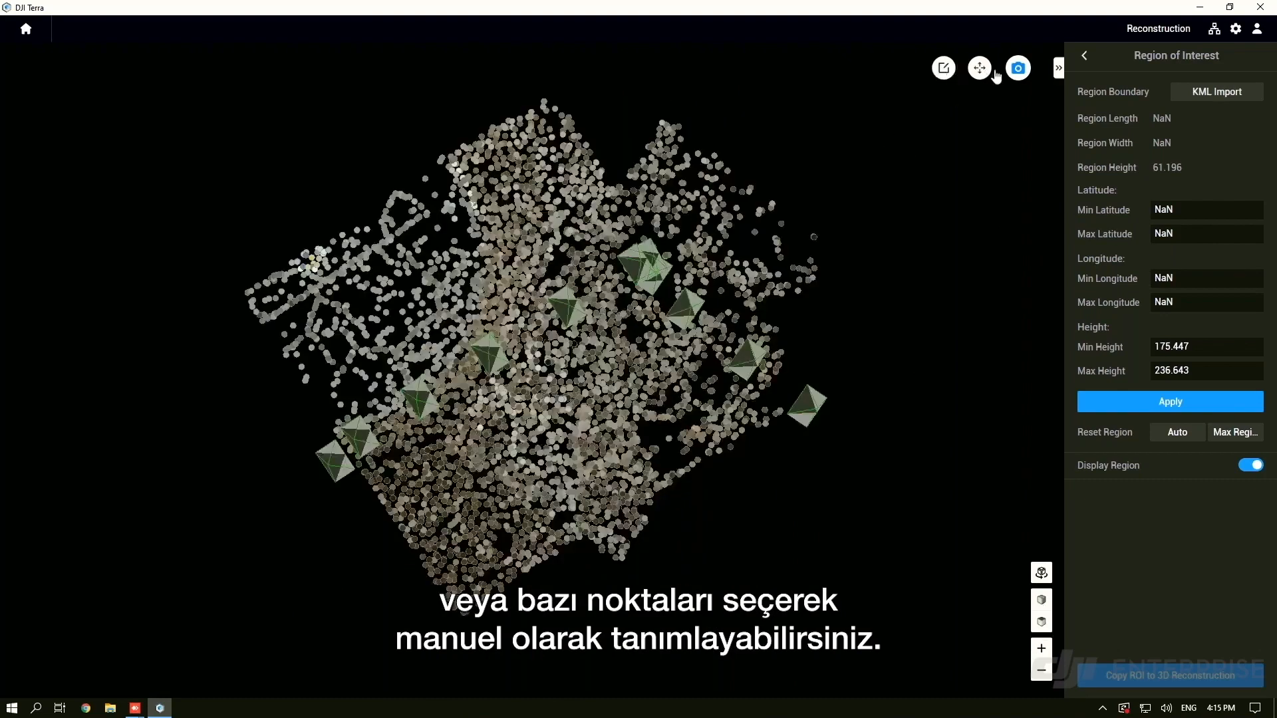
pyautogui.click(944, 67)
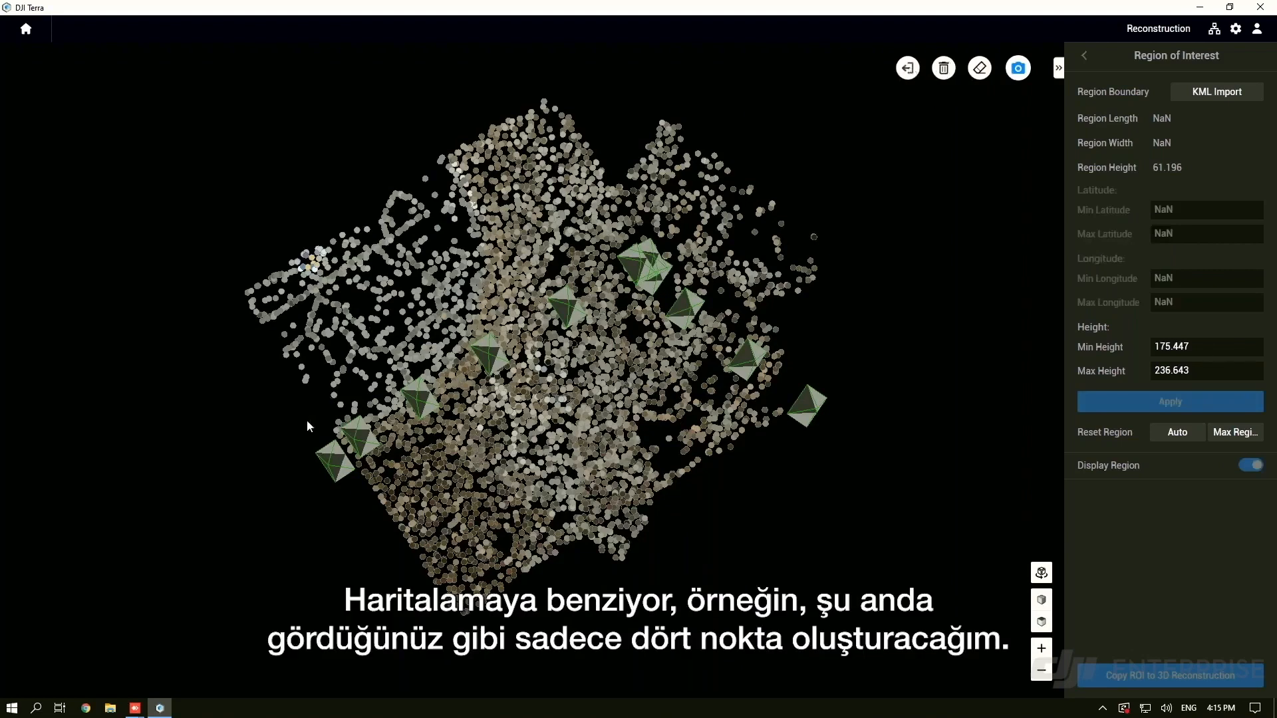
pyautogui.click(286, 409)
pyautogui.click(621, 210)
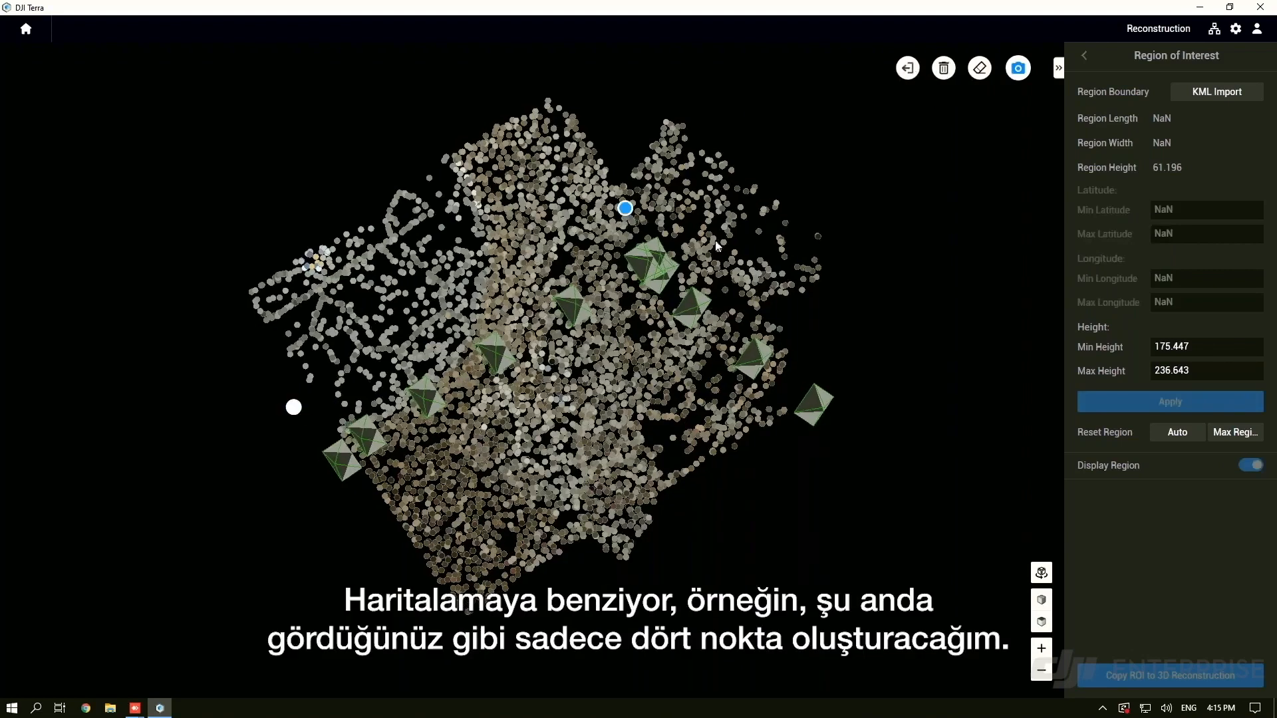
pyautogui.click(866, 456)
pyautogui.click(466, 669)
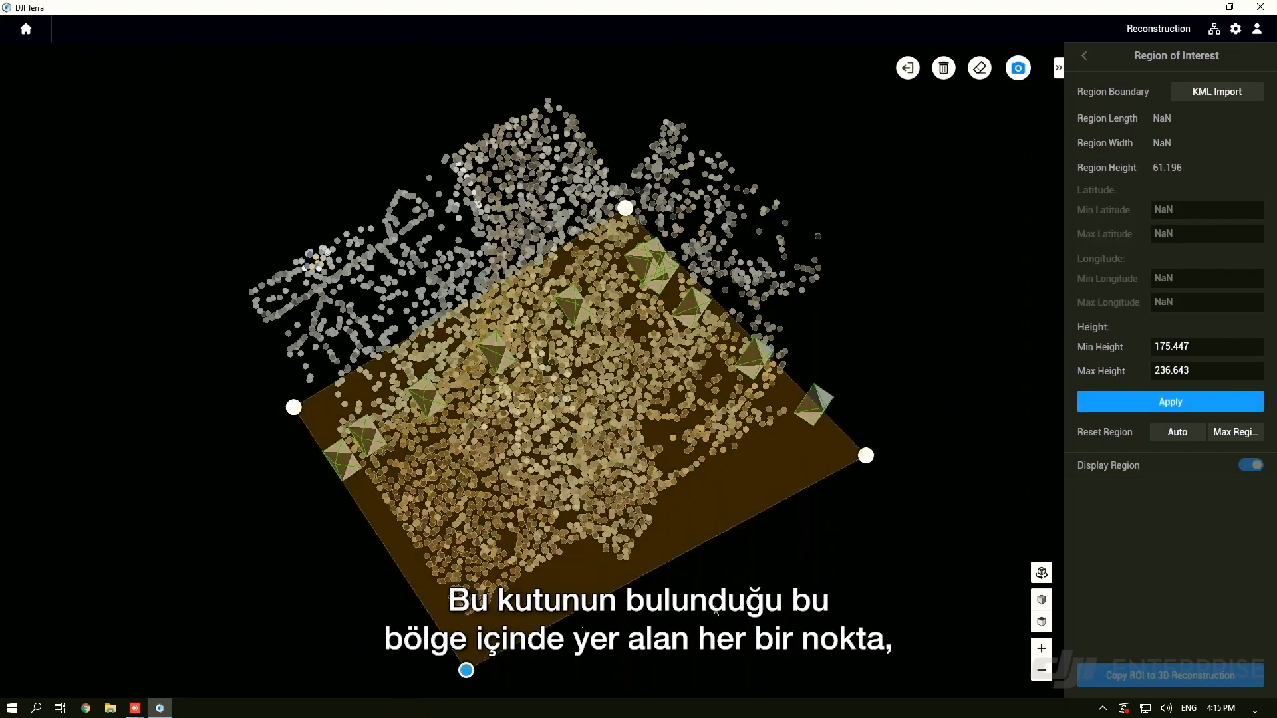
# Examine the drawn region volume against the point cloud and camera positions from several angles
pyautogui.moveTo(738, 580); pyautogui.dragTo(796, 366, button='right')
pyautogui.moveTo(775, 451); pyautogui.dragTo(855, 450, button='right')
pyautogui.scroll(-3, 590, 421)
pyautogui.scroll(3, 592, 448)
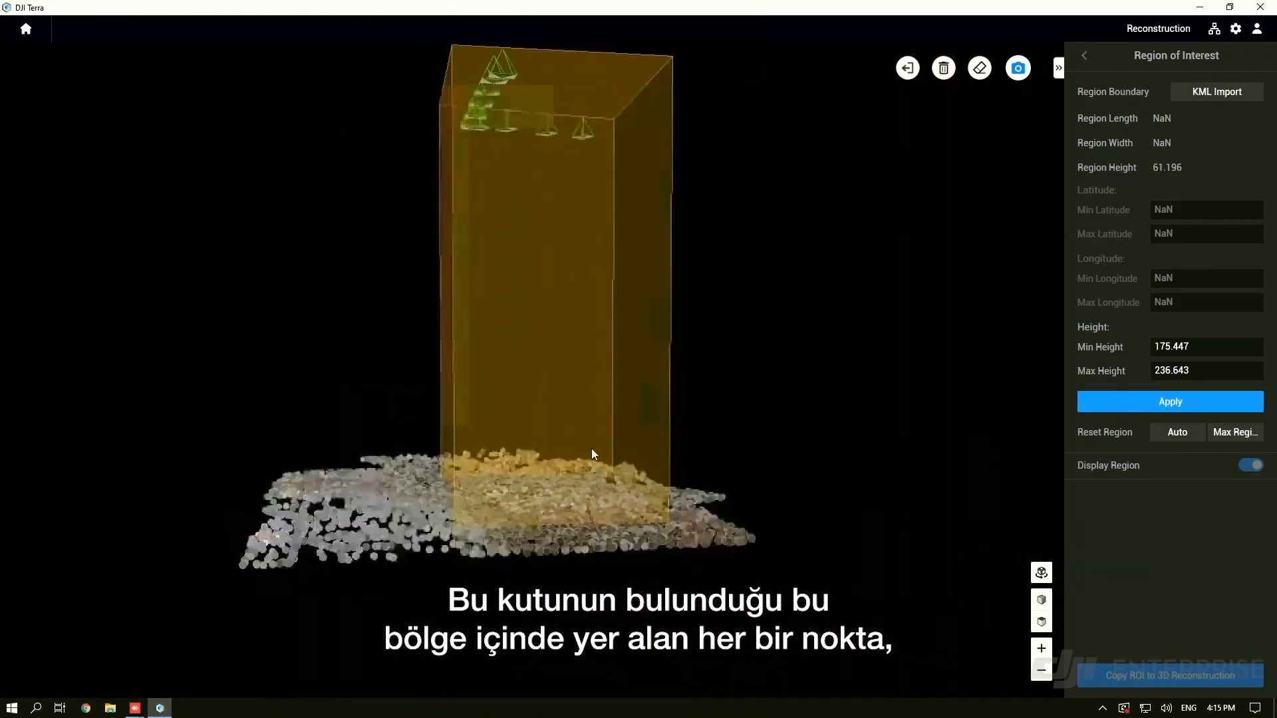
pyautogui.moveTo(616, 488)
pyautogui.mouseDown(button='right')
pyautogui.moveTo(669, 508)
pyautogui.moveTo(712, 496)
pyautogui.moveTo(639, 449)
pyautogui.moveTo(727, 490)
pyautogui.moveTo(752, 445)
pyautogui.moveTo(593, 425)
pyautogui.moveTo(746, 492)
pyautogui.moveTo(847, 433)
pyautogui.moveTo(847, 473)
pyautogui.moveTo(853, 451)
pyautogui.mouseUp(button='right')
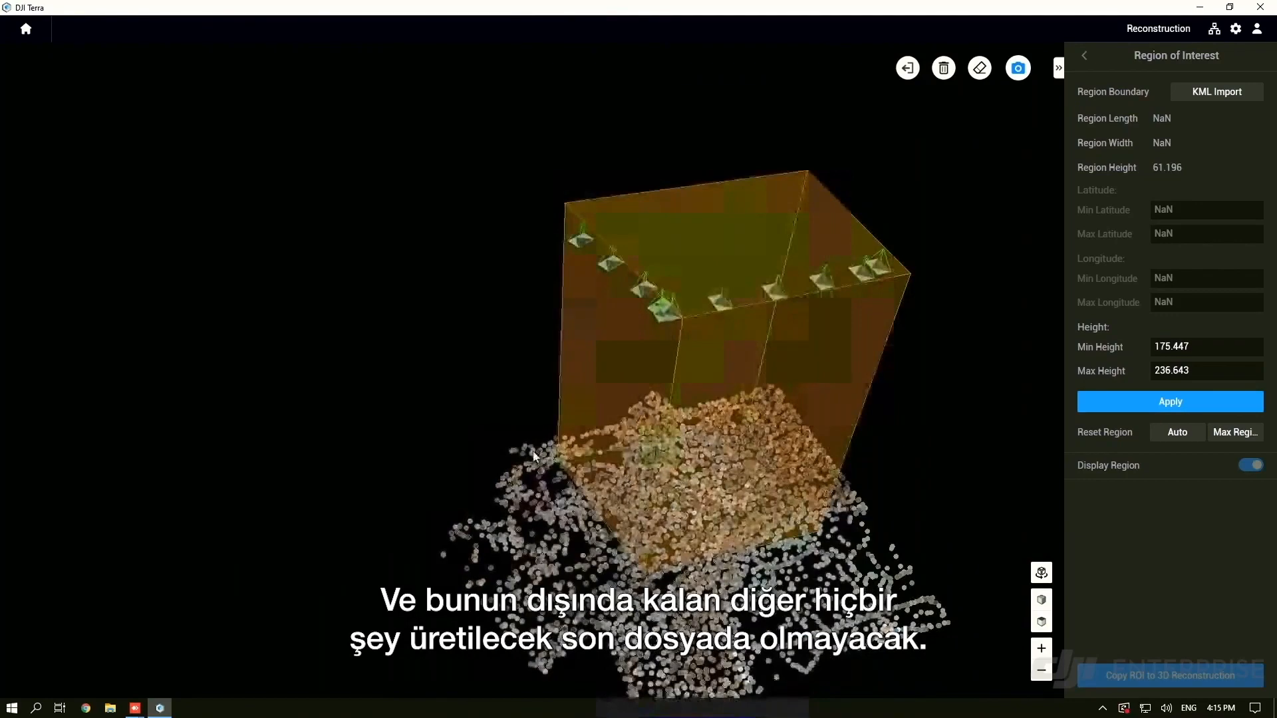
pyautogui.moveTo(913, 517); pyautogui.dragTo(892, 532, button='right')
pyautogui.scroll(4, 785, 514)
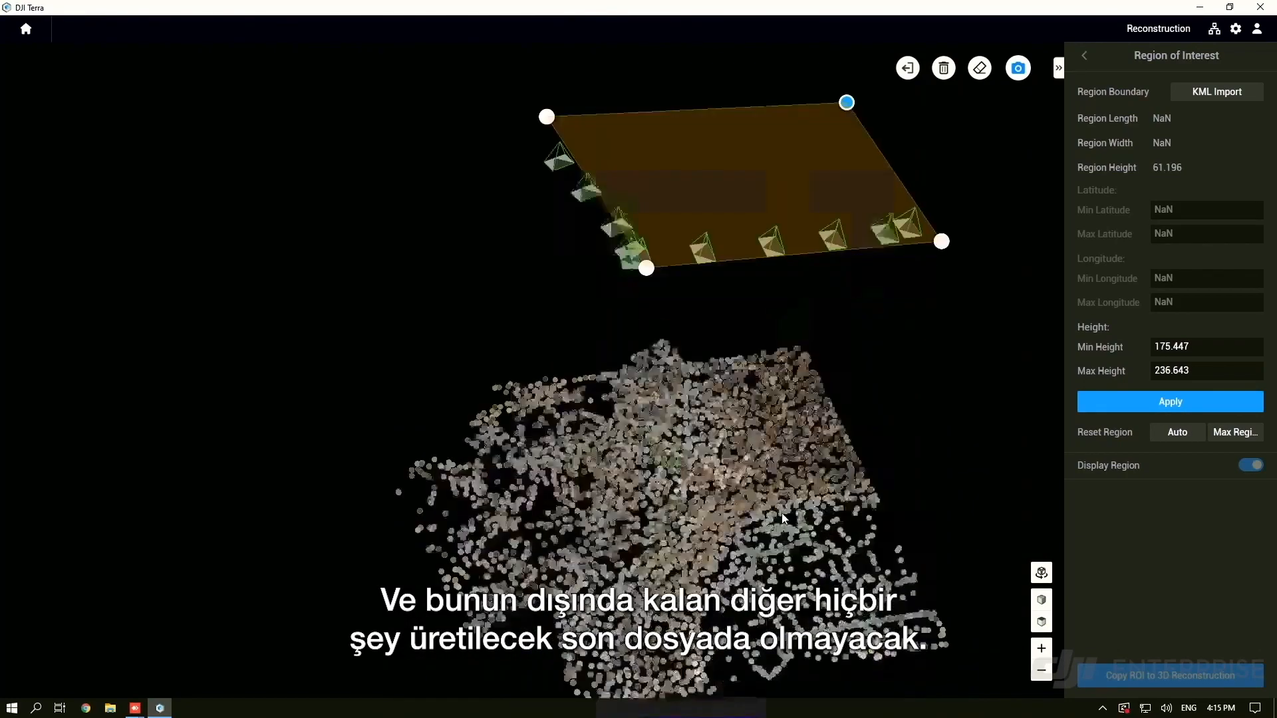
pyautogui.moveTo(815, 510); pyautogui.dragTo(620, 368, button='right')
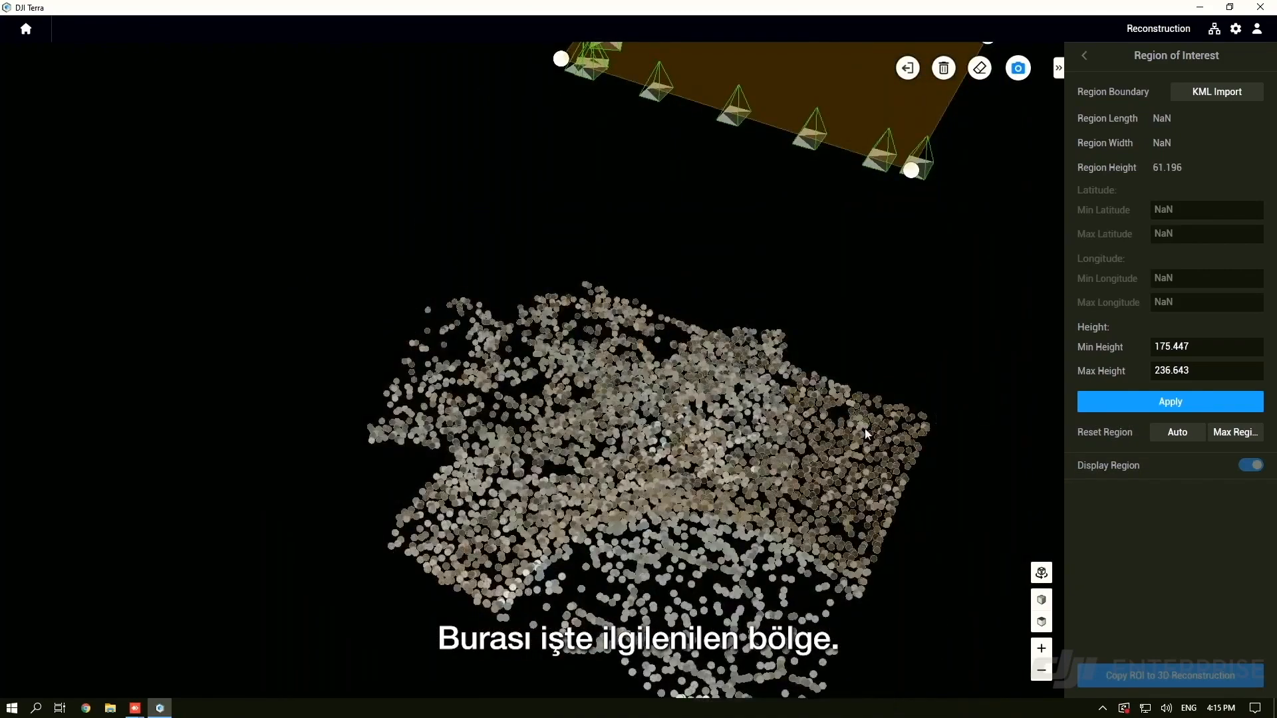
pyautogui.scroll(-4, 808, 424)
pyautogui.moveTo(809, 424); pyautogui.dragTo(712, 492, button='right')
# Add a fifth boundary point over the edge of the point cloud and delete that point again
pyautogui.click(830, 476)
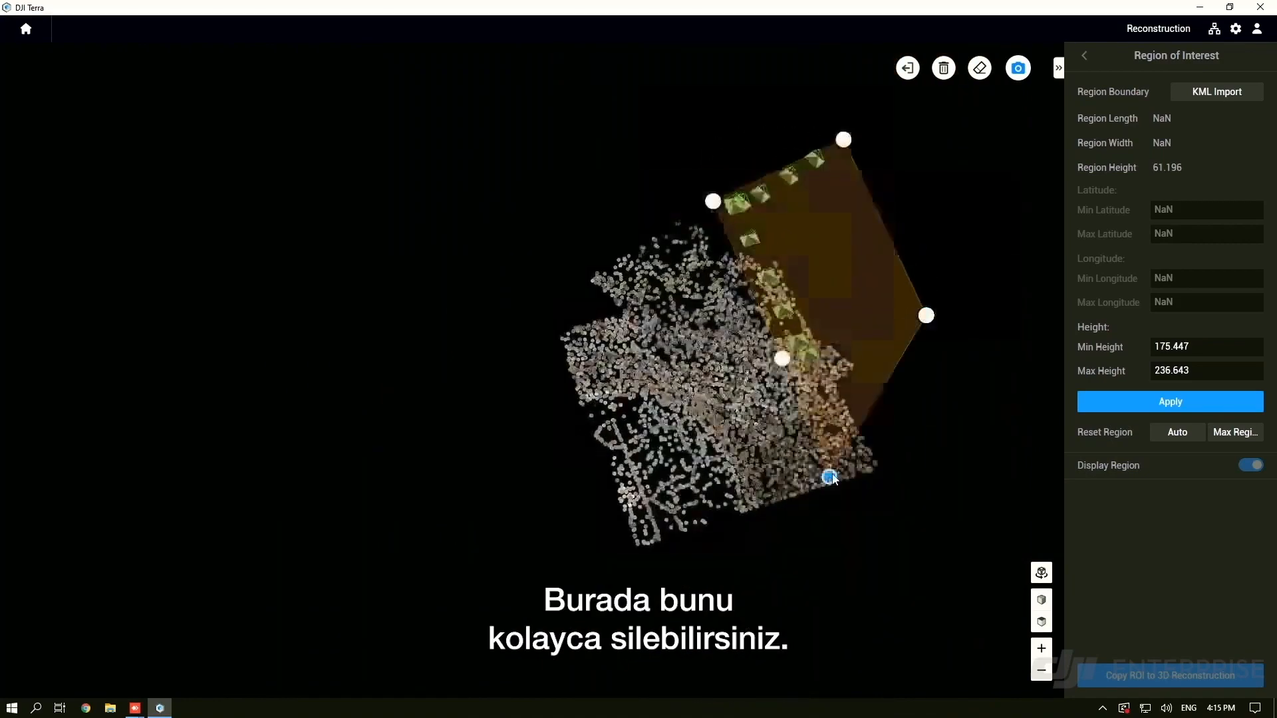
pyautogui.click(979, 73)
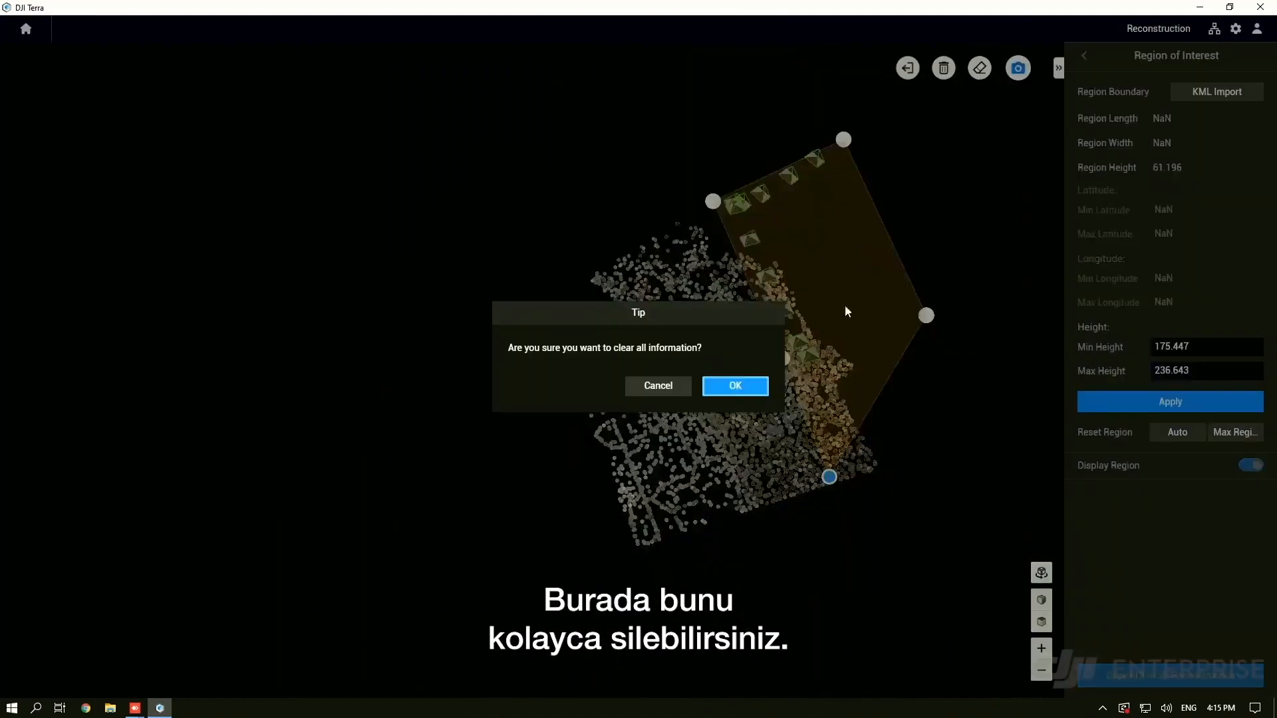
pyautogui.click(673, 392)
pyautogui.click(944, 73)
# Reset the region to Max Region mode, and switch it to the automatic Smart mode
pyautogui.moveTo(924, 475); pyautogui.dragTo(908, 599)
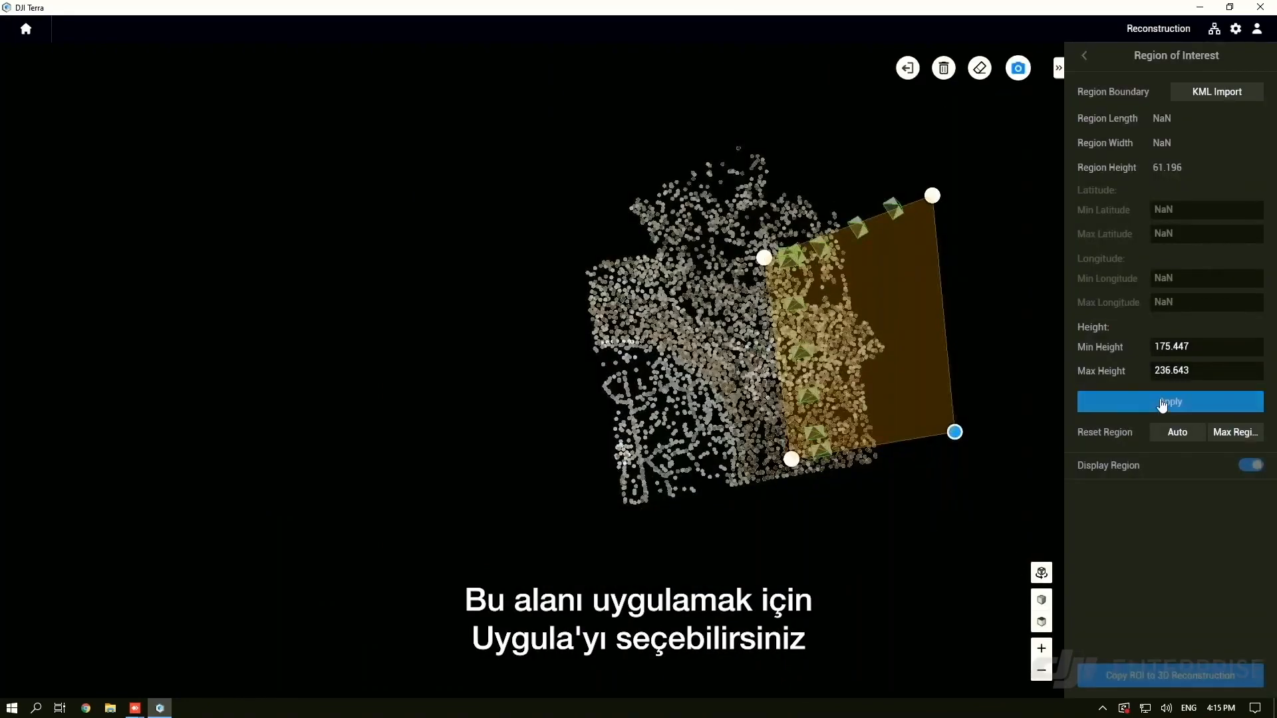
pyautogui.moveTo(801, 521)
pyautogui.mouseDown(button='middle')
pyautogui.moveTo(794, 484)
pyautogui.moveTo(737, 460)
pyautogui.moveTo(745, 560)
pyautogui.mouseUp(button='middle')
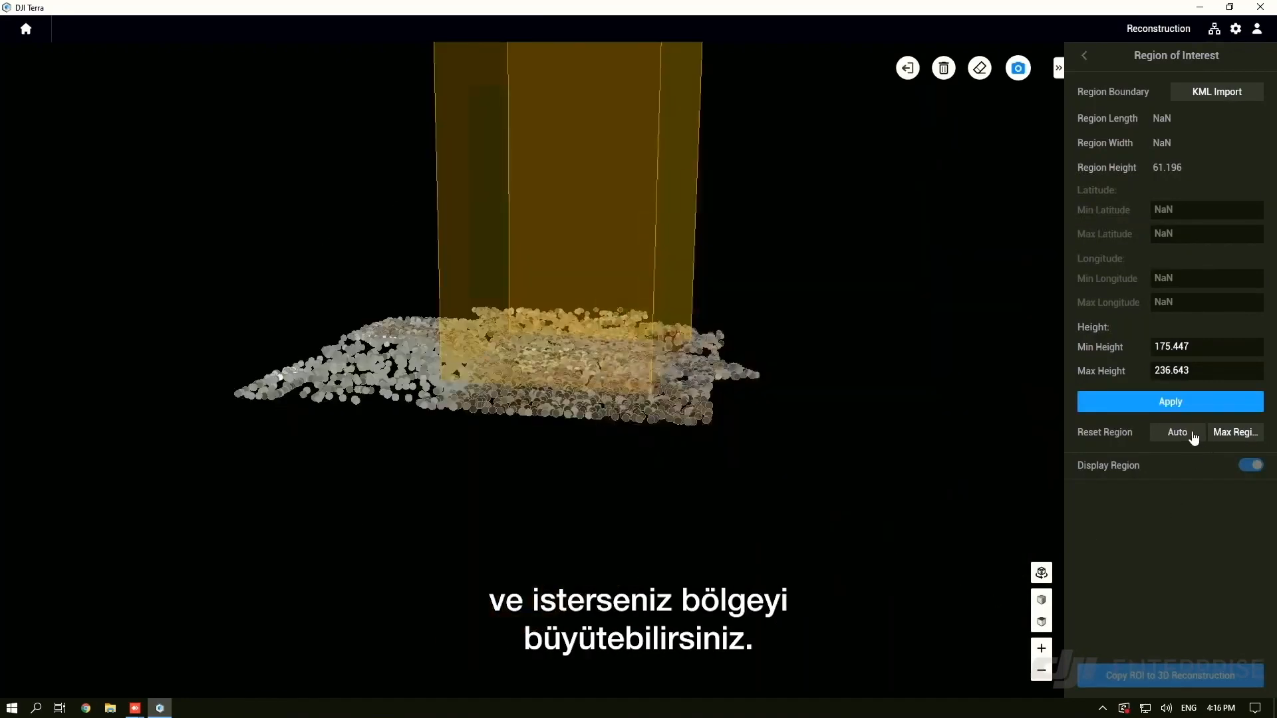
pyautogui.click(1217, 434)
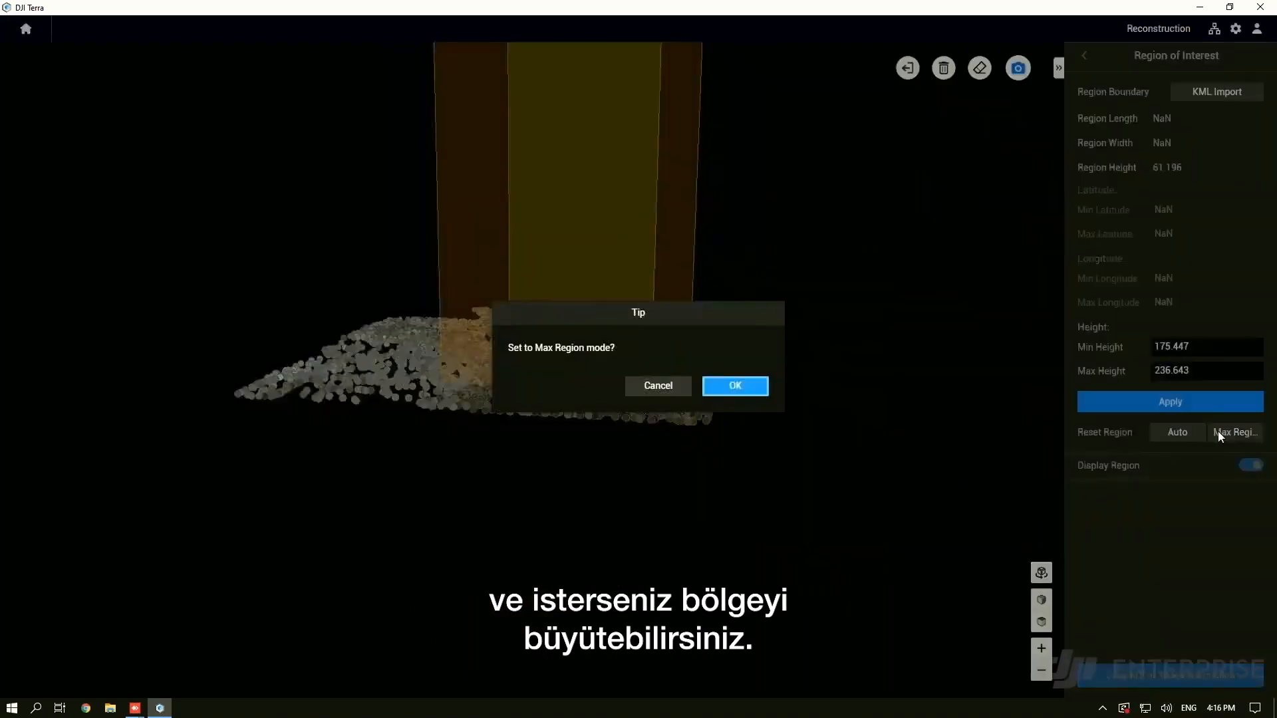
pyautogui.click(731, 391)
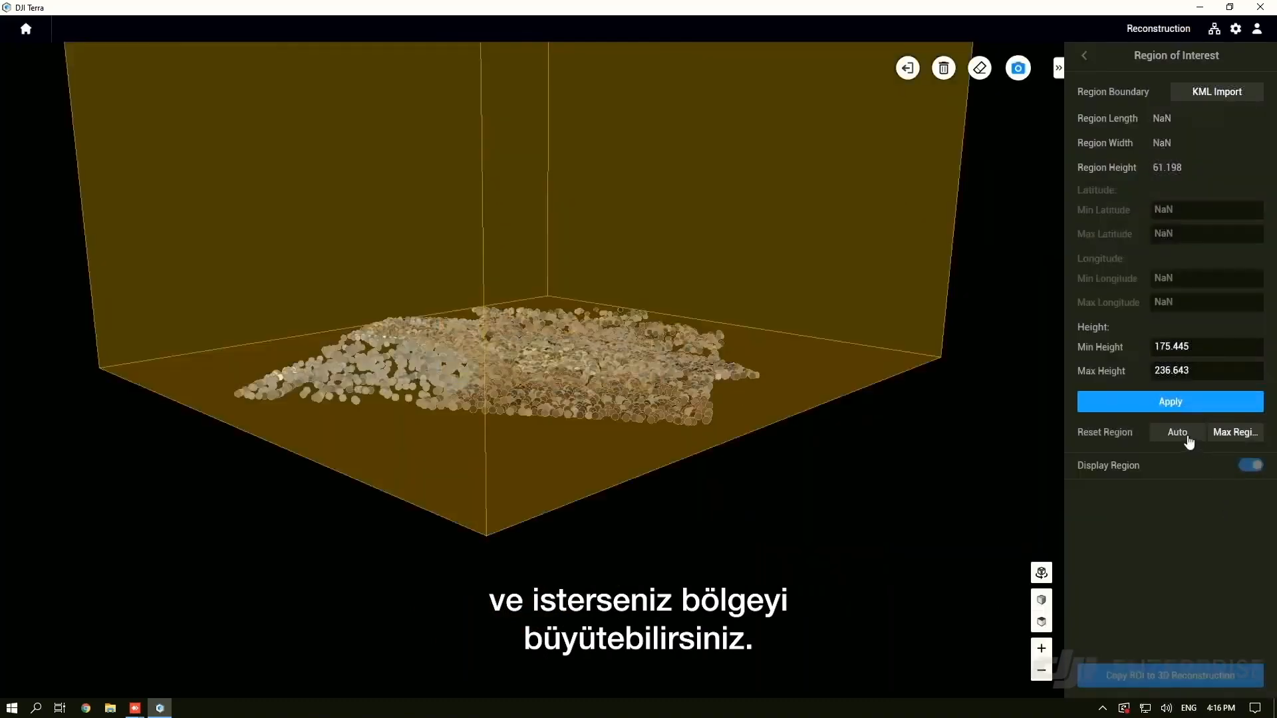
pyautogui.click(1187, 436)
pyautogui.click(733, 397)
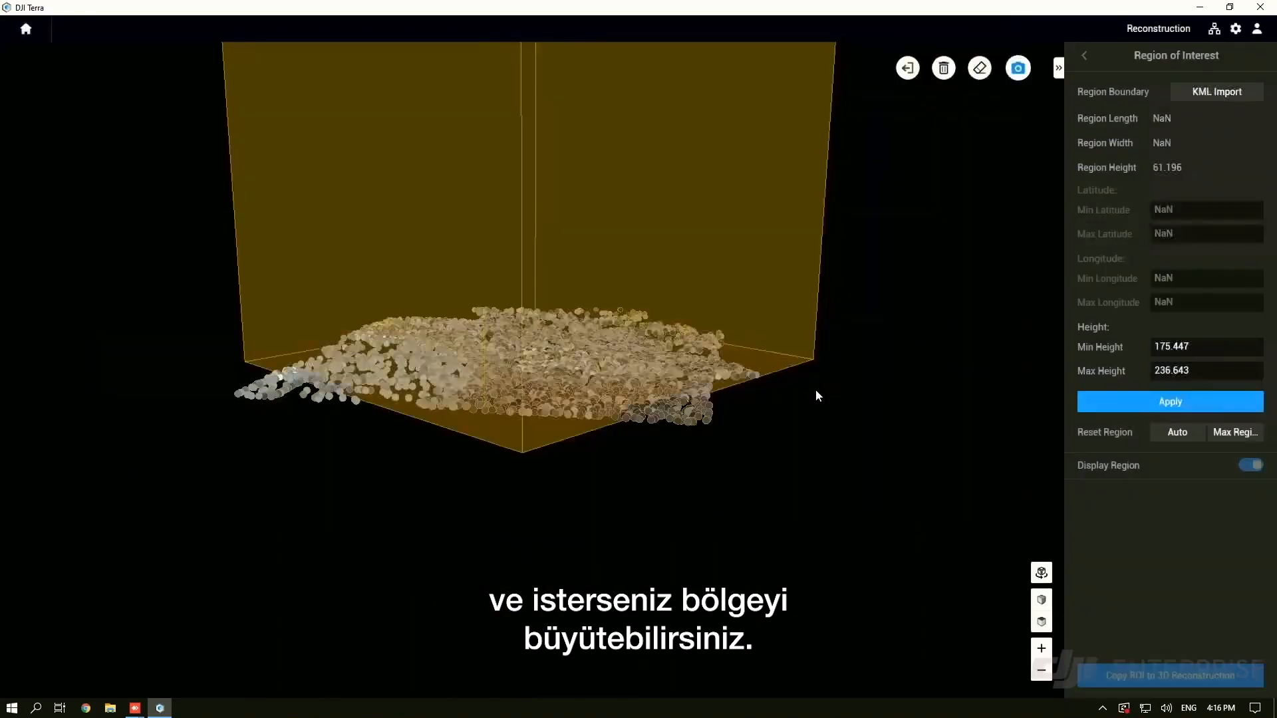
# Inspect the automatic region box around the point cloud and reset the region to Smart mode again
pyautogui.moveTo(688, 432)
pyautogui.mouseDown()
pyautogui.moveTo(735, 546)
pyautogui.moveTo(608, 459)
pyautogui.mouseUp()
pyautogui.moveTo(556, 410)
pyautogui.mouseDown()
pyautogui.moveTo(614, 454)
pyautogui.moveTo(731, 413)
pyautogui.mouseUp()
pyautogui.moveTo(408, 287); pyautogui.dragTo(416, 237)
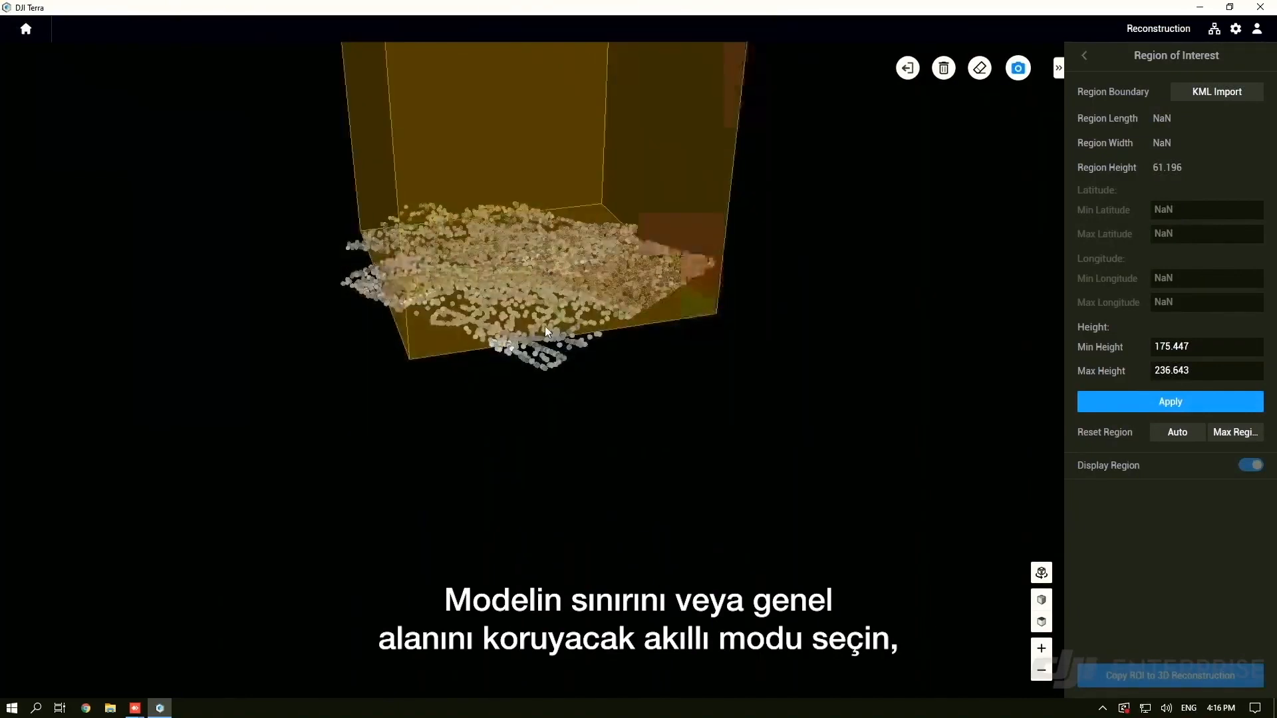
pyautogui.moveTo(576, 206); pyautogui.dragTo(521, 257)
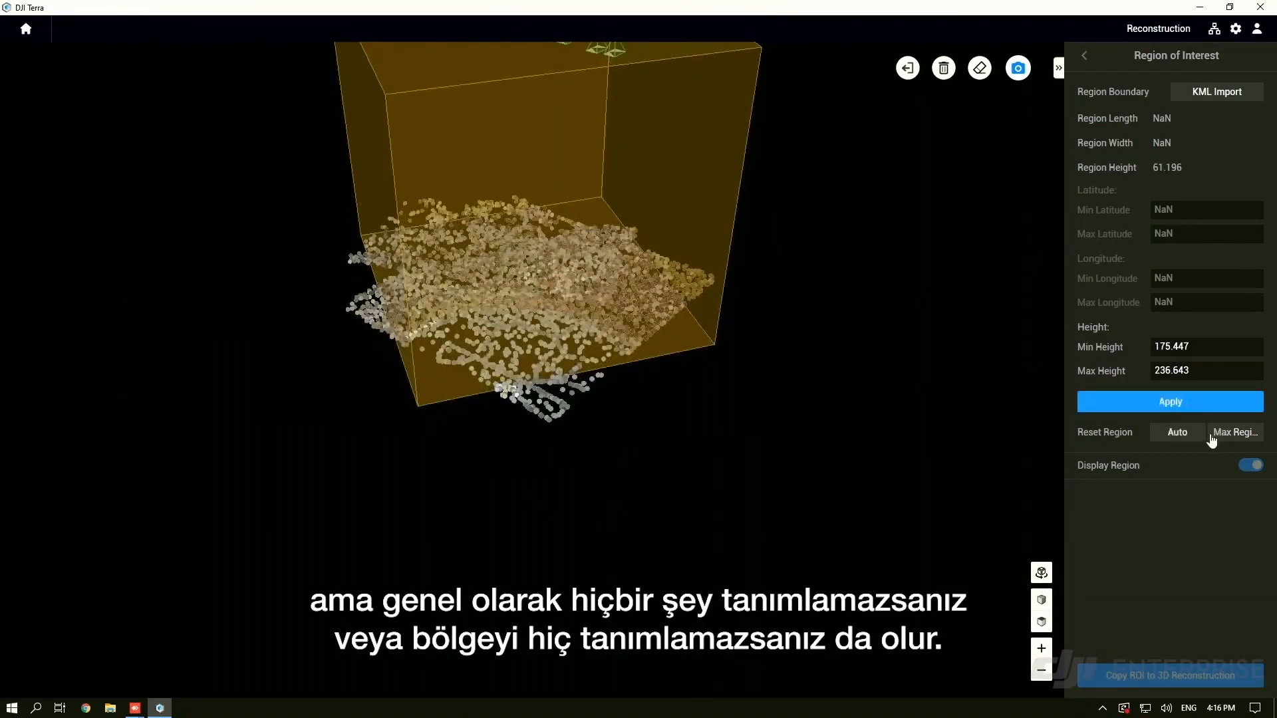
pyautogui.click(1189, 439)
pyautogui.click(764, 385)
pyautogui.click(1177, 434)
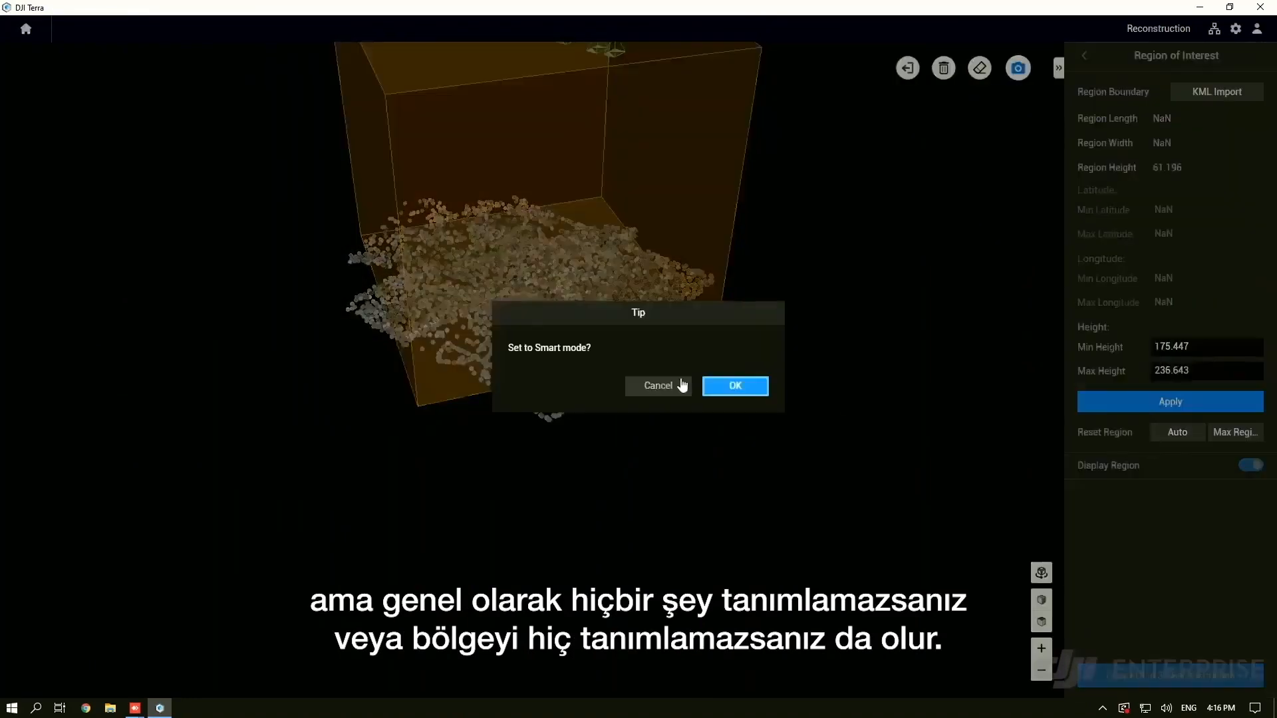
pyautogui.click(735, 387)
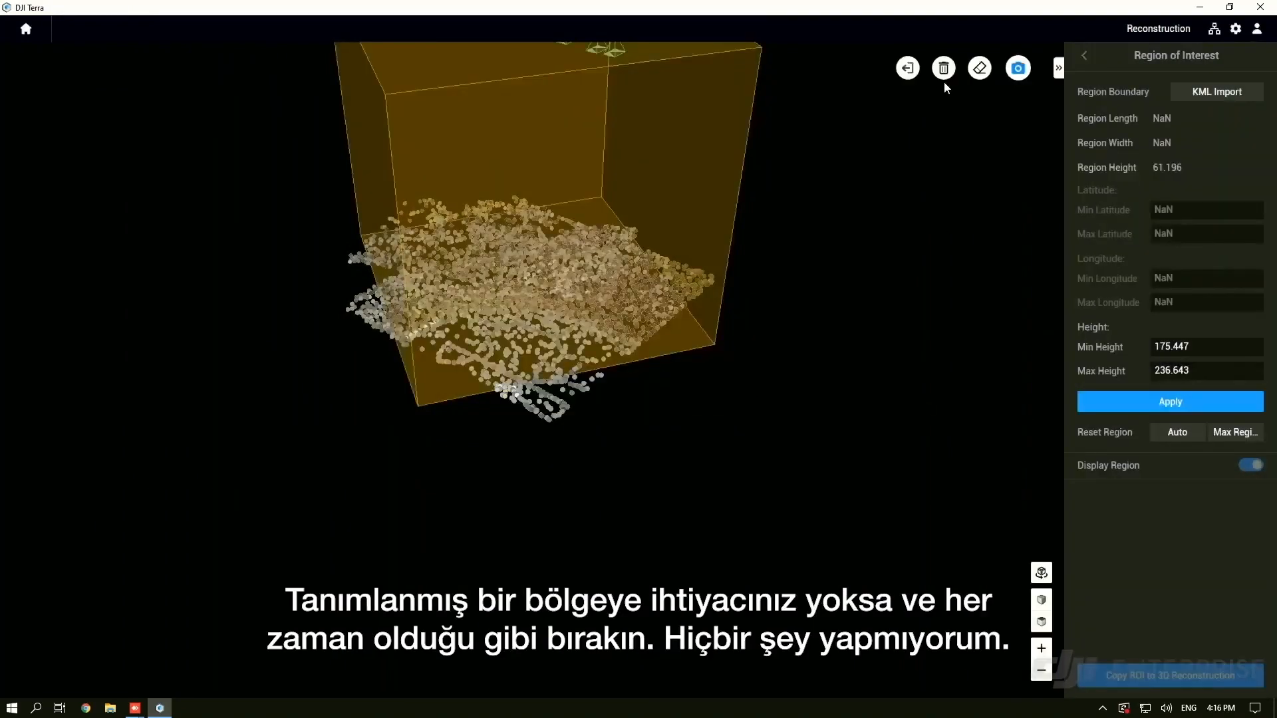
# Clear the whole region boundary and try to exit the region editing mode without any points
pyautogui.click(990, 69)
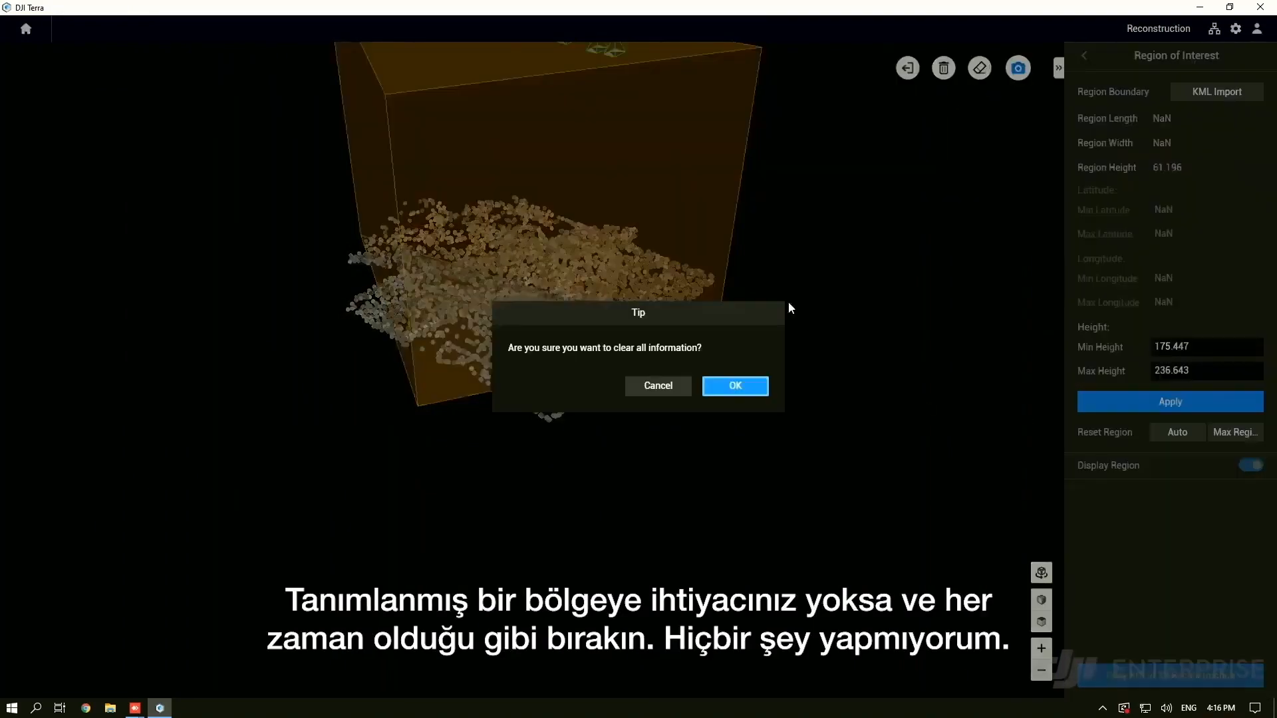
pyautogui.click(735, 386)
pyautogui.moveTo(792, 351); pyautogui.dragTo(739, 472)
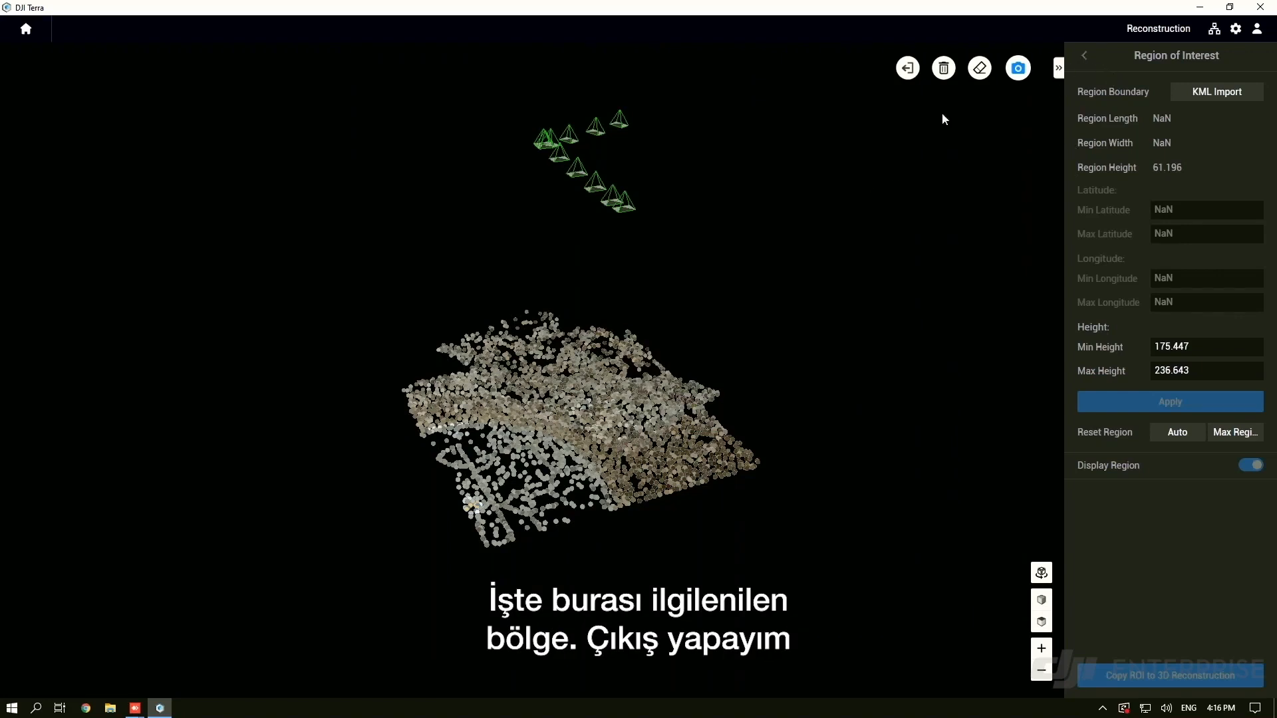
pyautogui.click(899, 77)
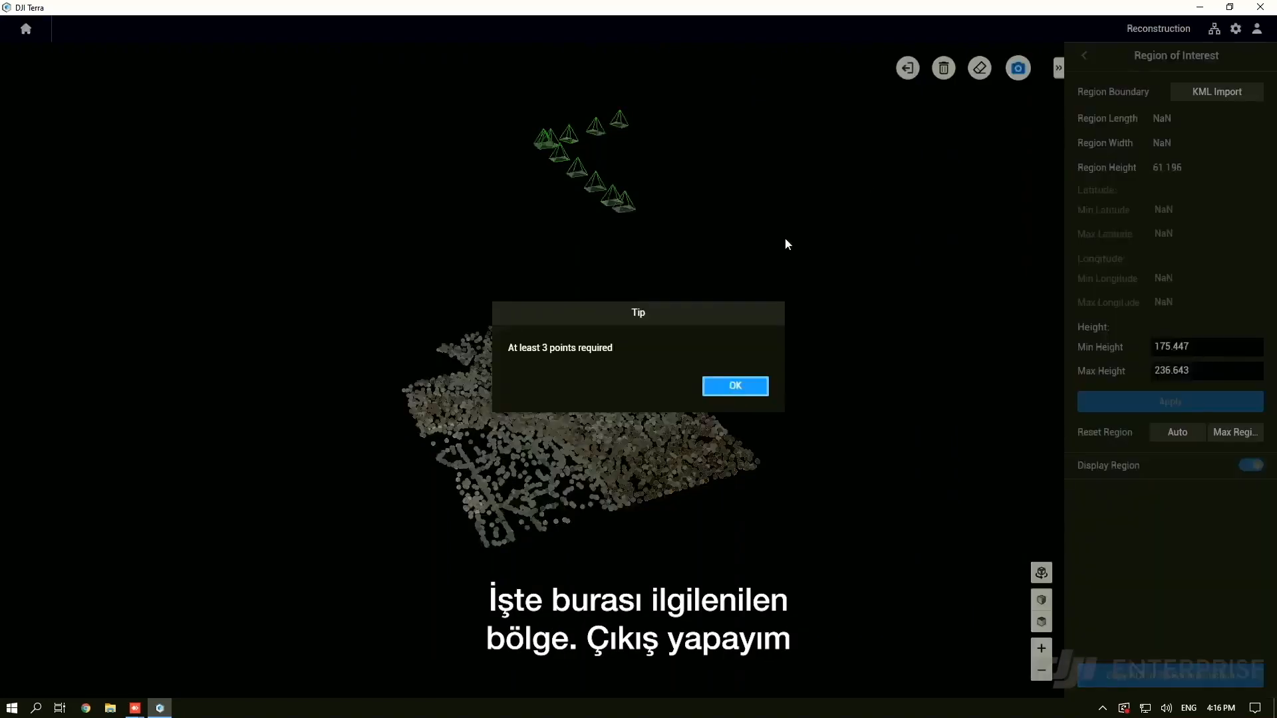
pyautogui.click(730, 391)
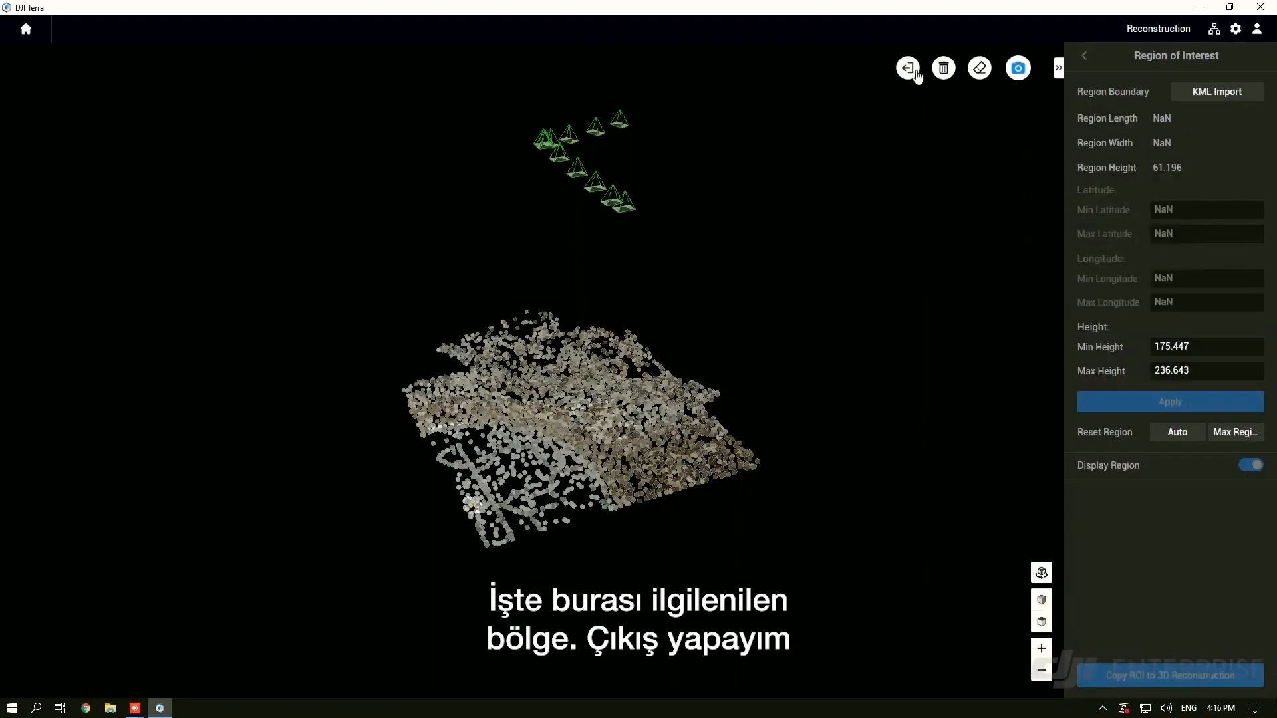
# Hide the camera positions and clear all region information again
pyautogui.click(980, 70)
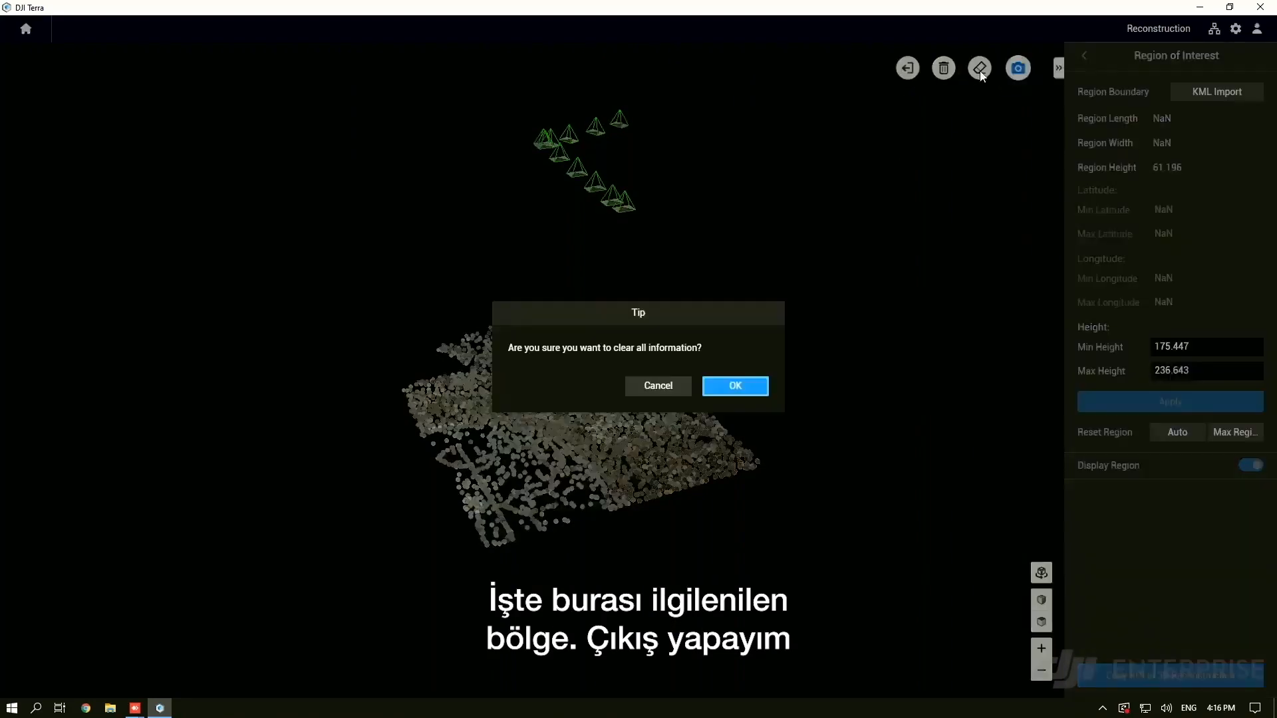
pyautogui.click(763, 391)
pyautogui.moveTo(851, 302); pyautogui.dragTo(892, 346)
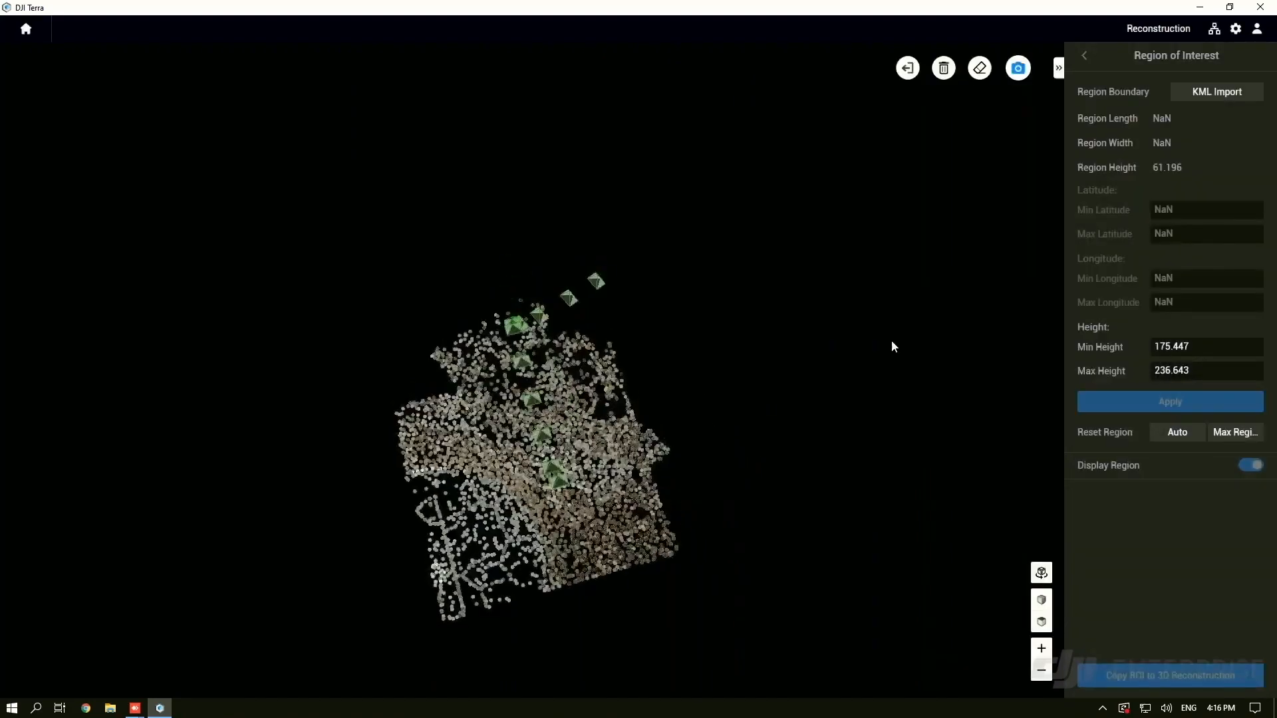
pyautogui.click(1058, 67)
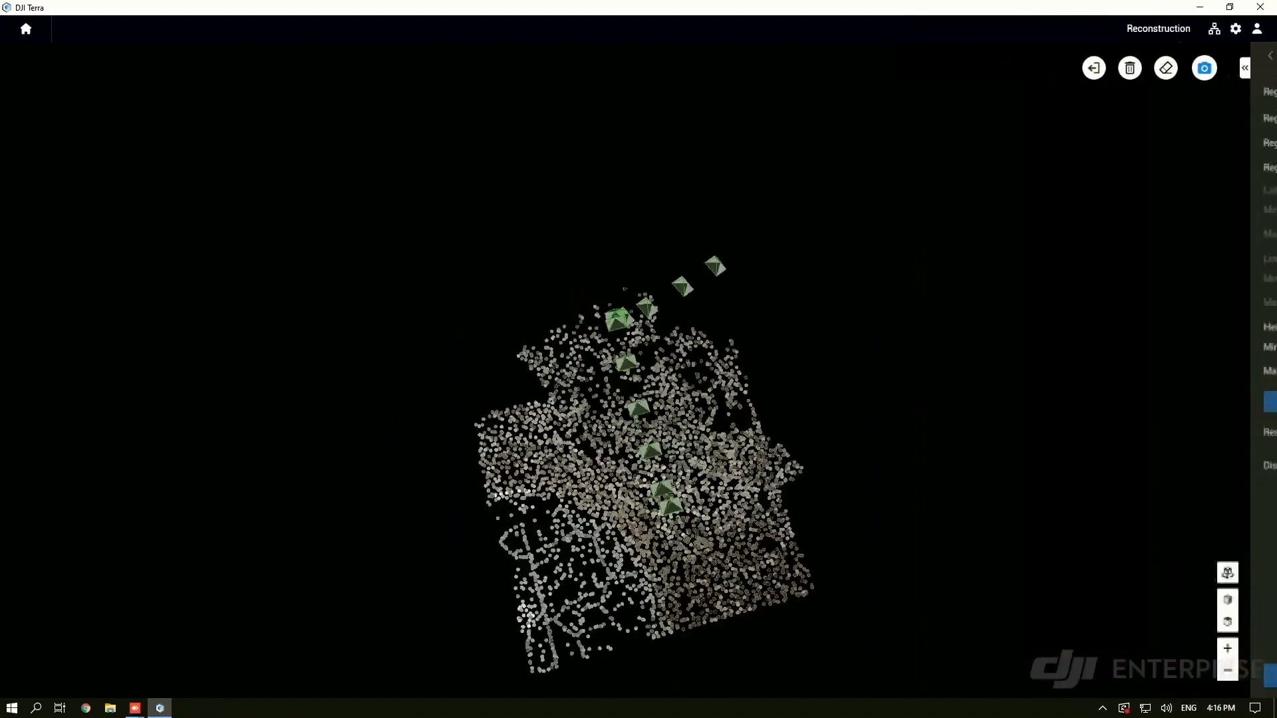
pyautogui.click(1267, 67)
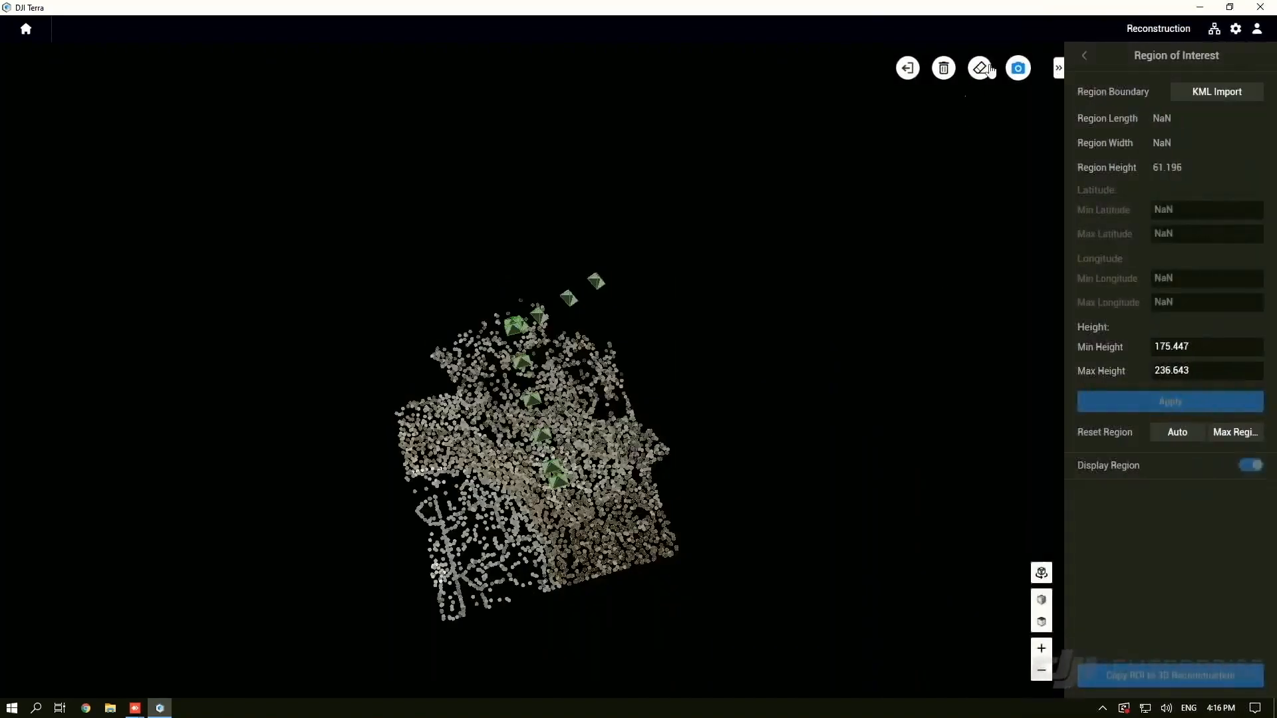
pyautogui.click(1018, 69)
pyautogui.click(978, 69)
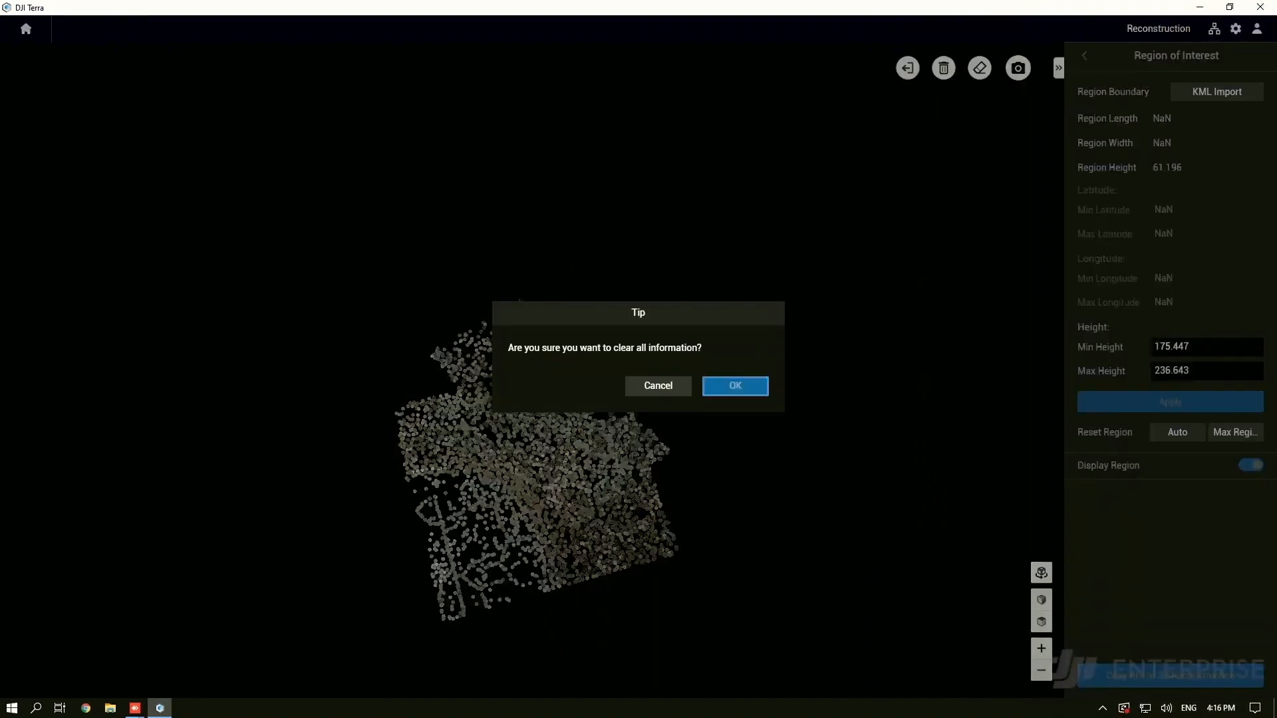
pyautogui.click(707, 386)
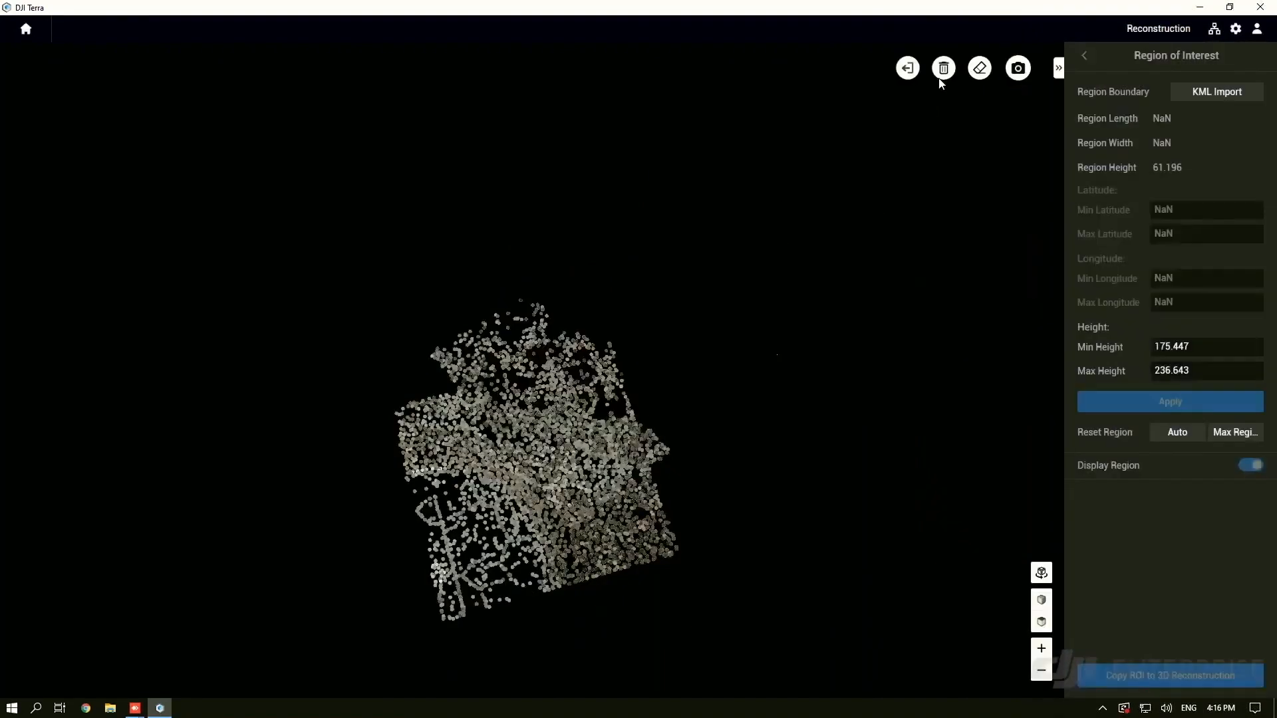
# Draw a small four-point region over the middle of the point cloud and return to the 2D Map settings
pyautogui.click(571, 469)
pyautogui.click(625, 488)
pyautogui.click(1135, 402)
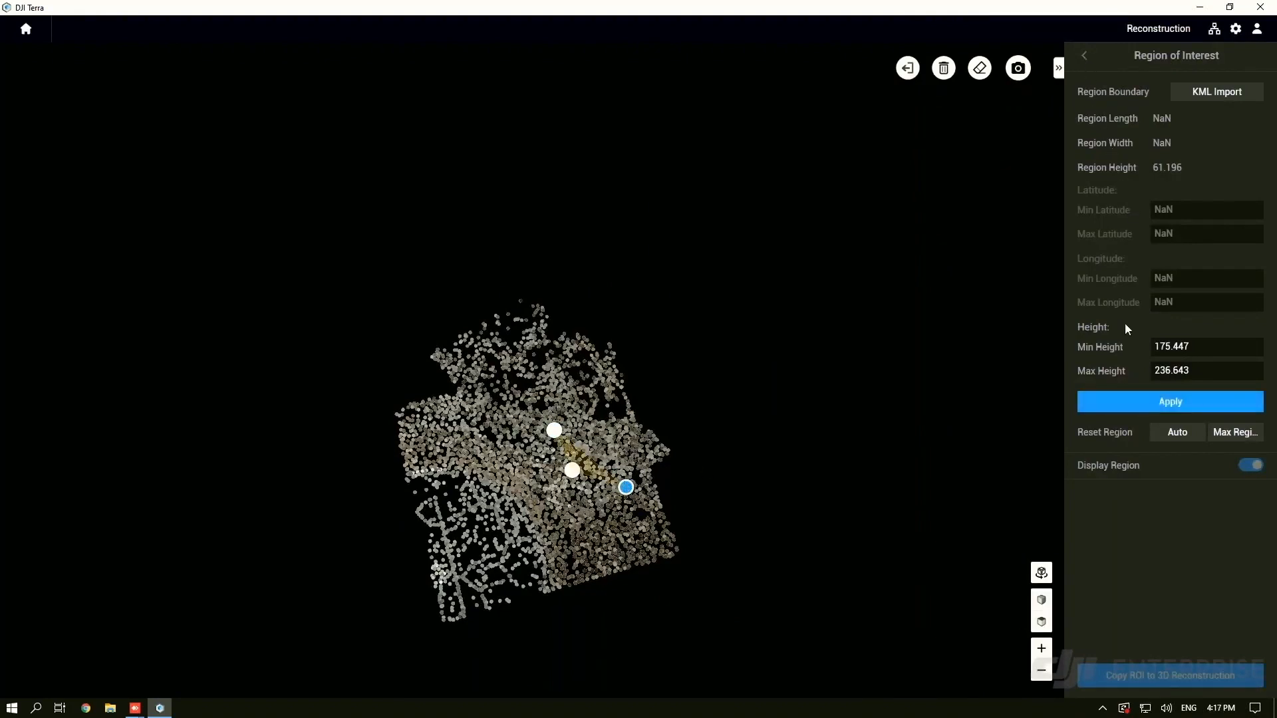
pyautogui.click(631, 445)
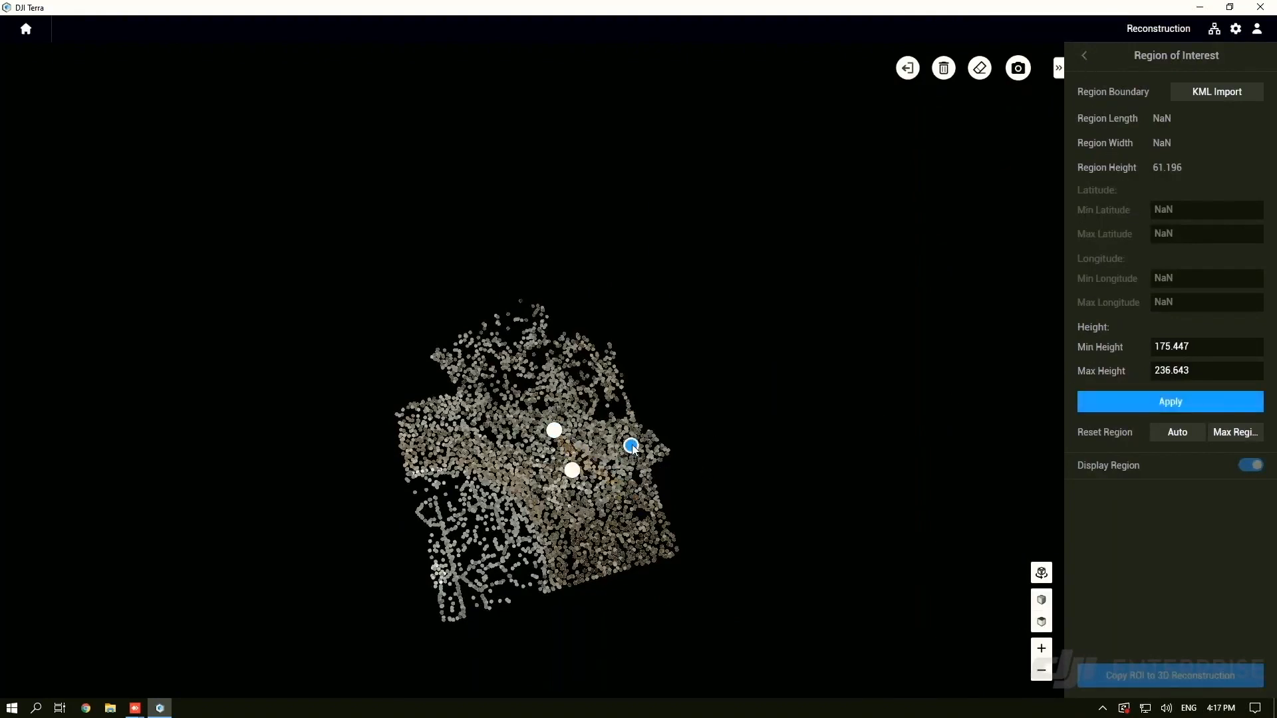
pyautogui.moveTo(562, 482); pyautogui.dragTo(529, 501)
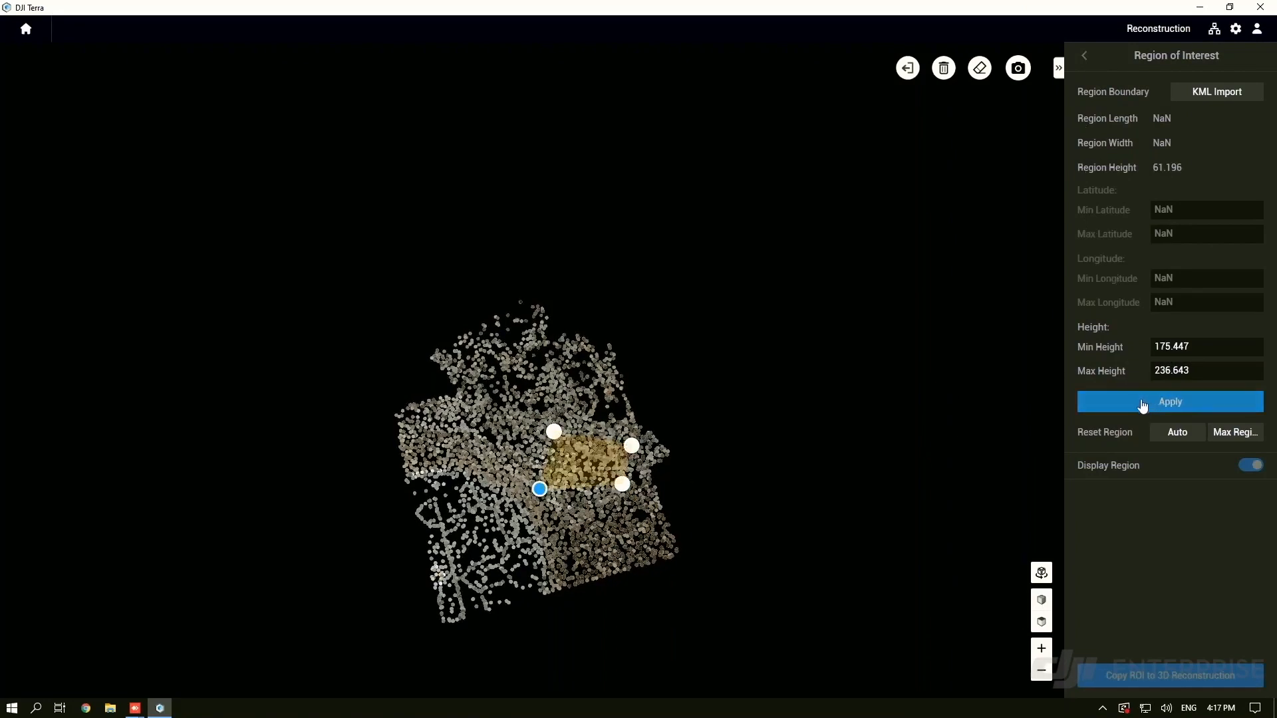
pyautogui.moveTo(709, 485); pyautogui.dragTo(725, 390, button='middle')
pyautogui.click(910, 67)
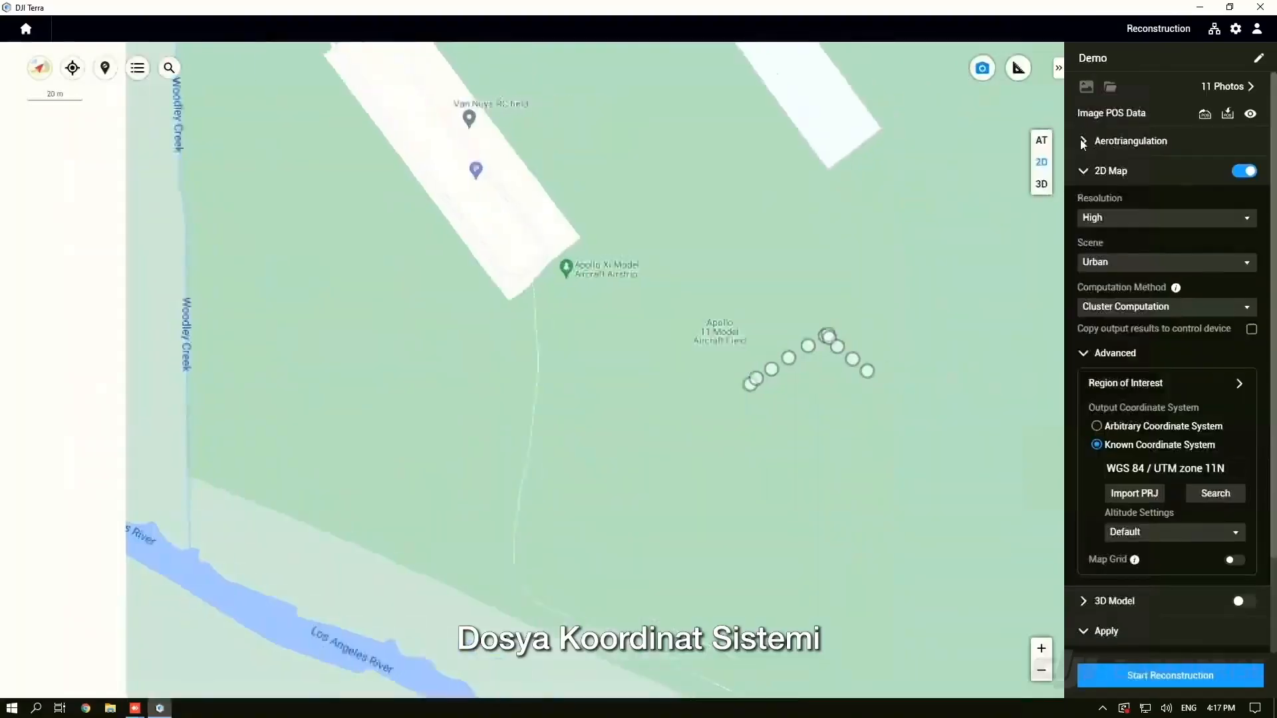
pyautogui.scroll(2, 763, 352)
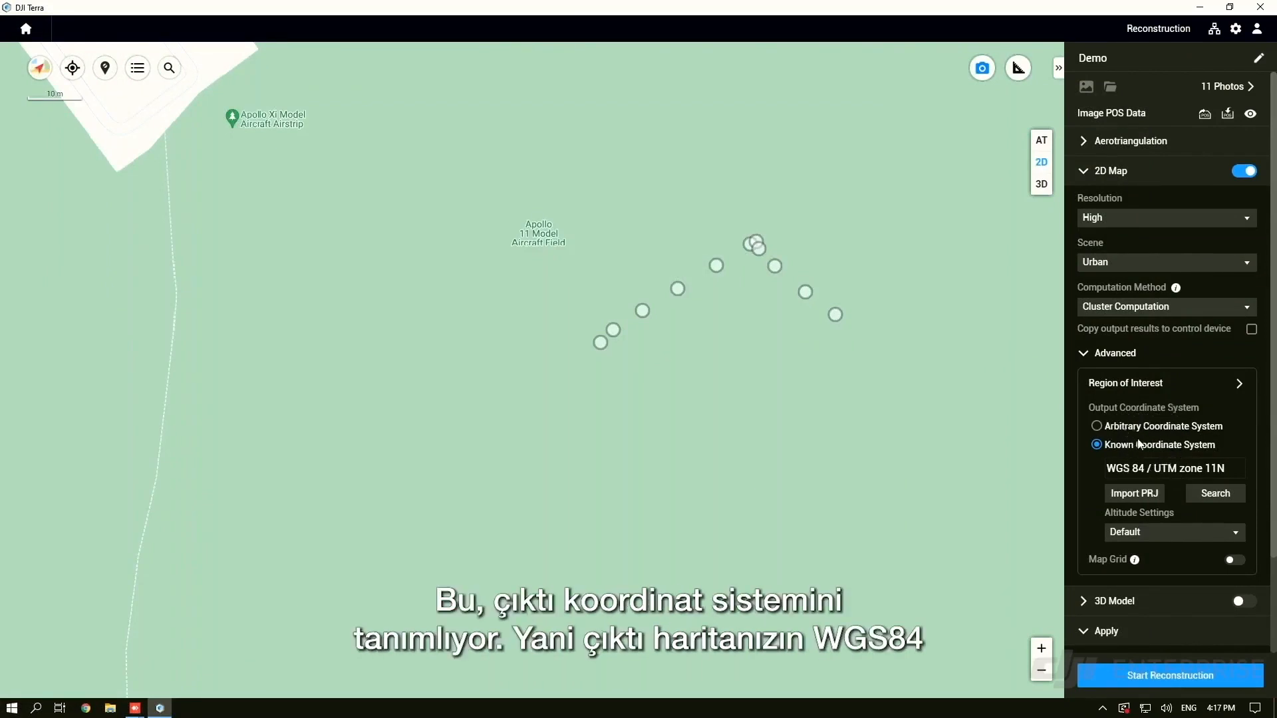
# Browse the projected coordinate systems available for the 2D Map output and leave the list without choosing one
pyautogui.scroll(-3, 1145, 470)
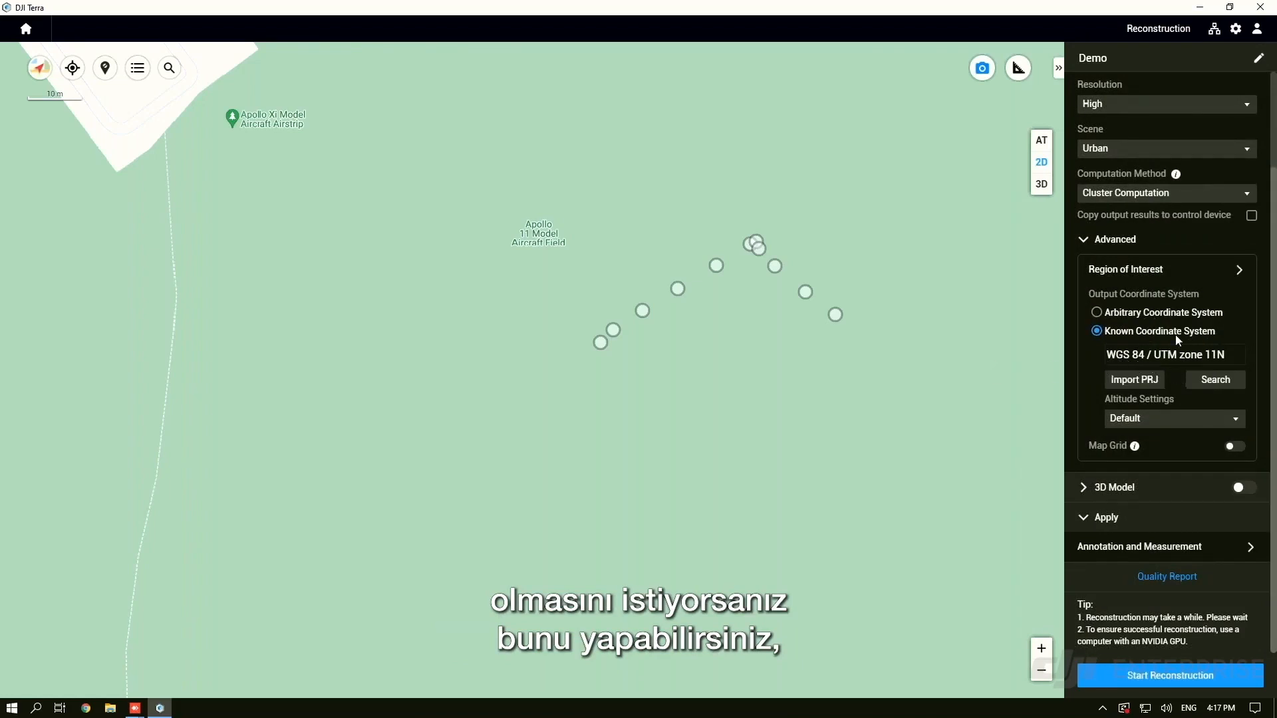
pyautogui.click(1210, 381)
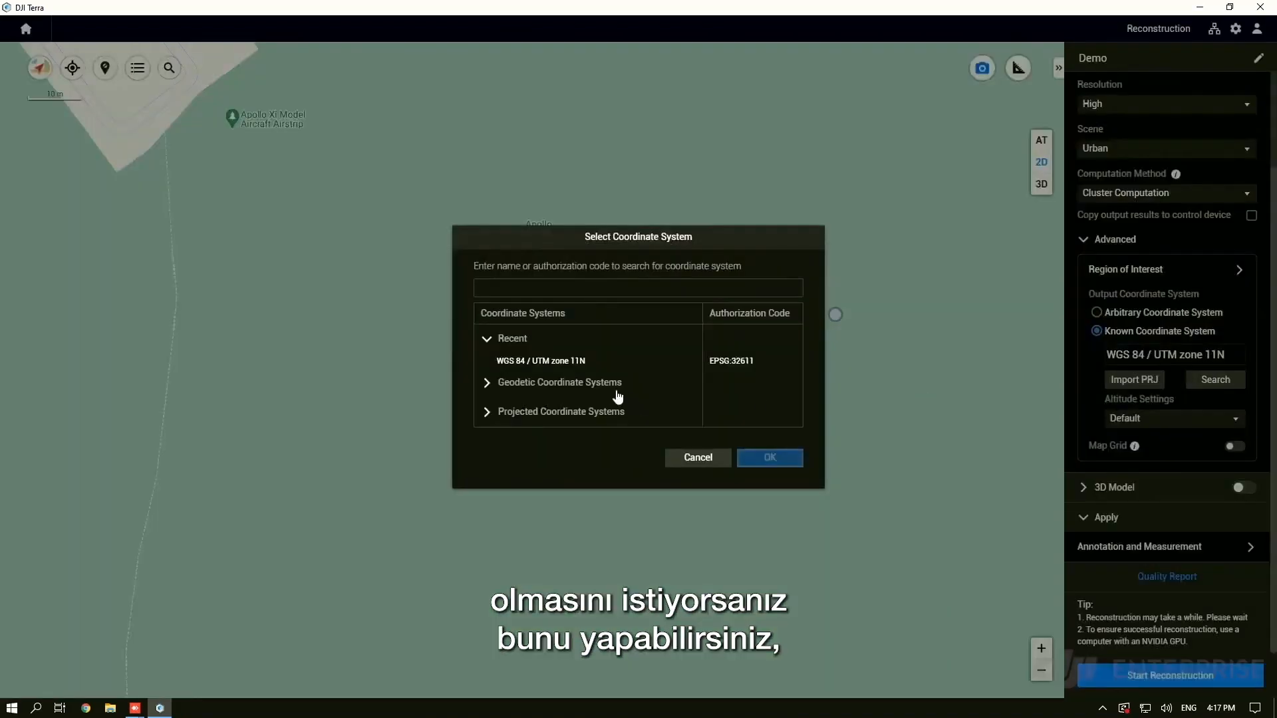
pyautogui.click(507, 412)
pyautogui.scroll(-15, 571, 389)
pyautogui.scroll(3, 565, 374)
pyautogui.scroll(3, 565, 376)
pyautogui.scroll(-10, 568, 382)
pyautogui.scroll(-15, 533, 377)
pyautogui.scroll(-15, 585, 391)
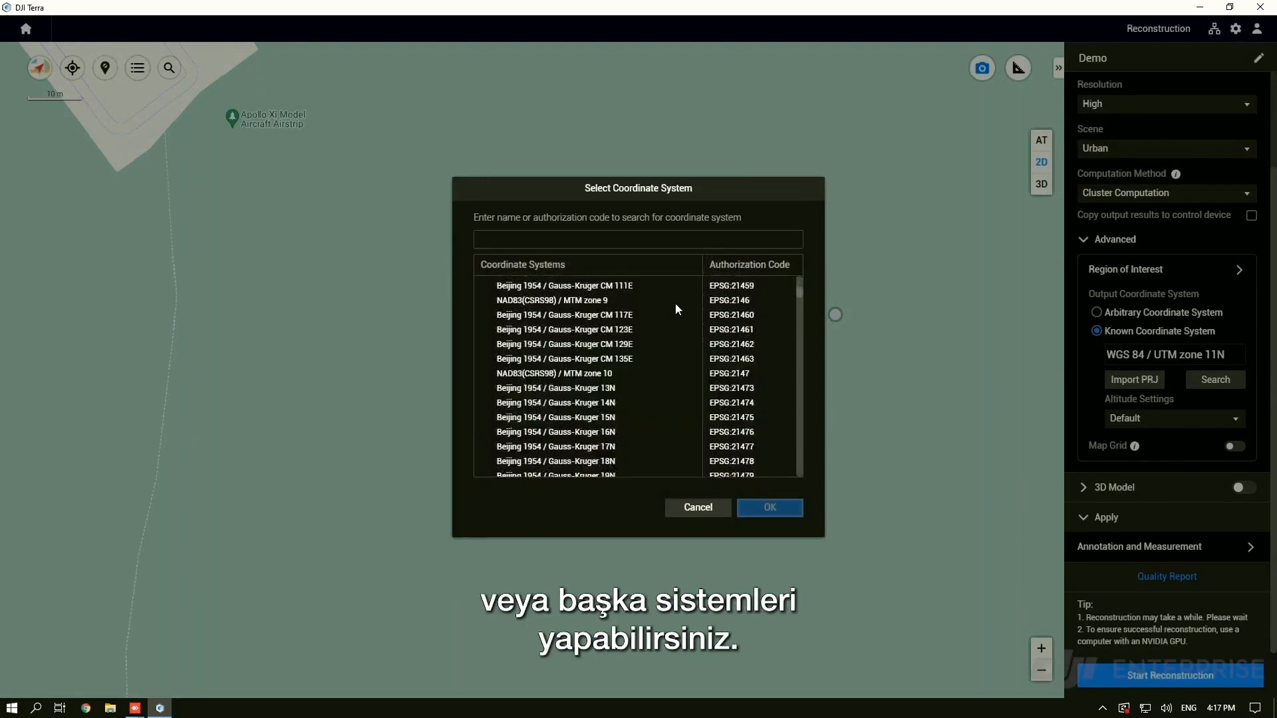
pyautogui.scroll(15, 676, 302)
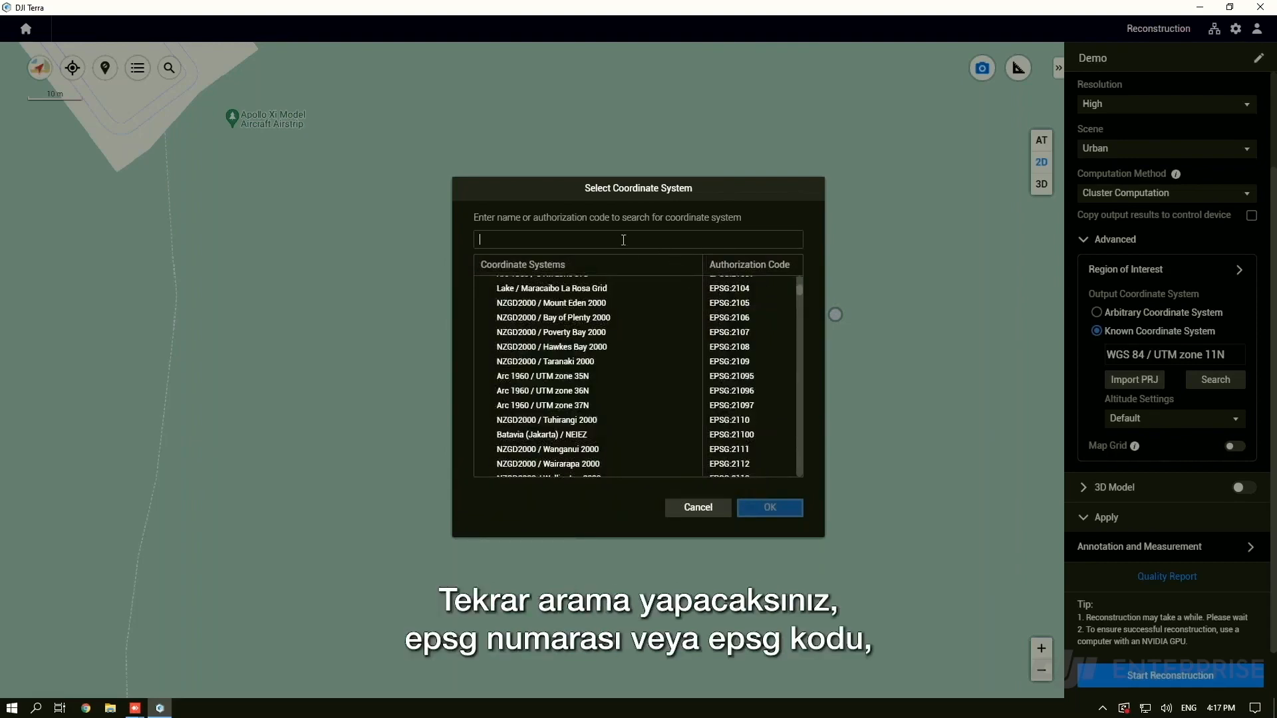
pyautogui.scroll(20, 685, 405)
pyautogui.scroll(3, 600, 377)
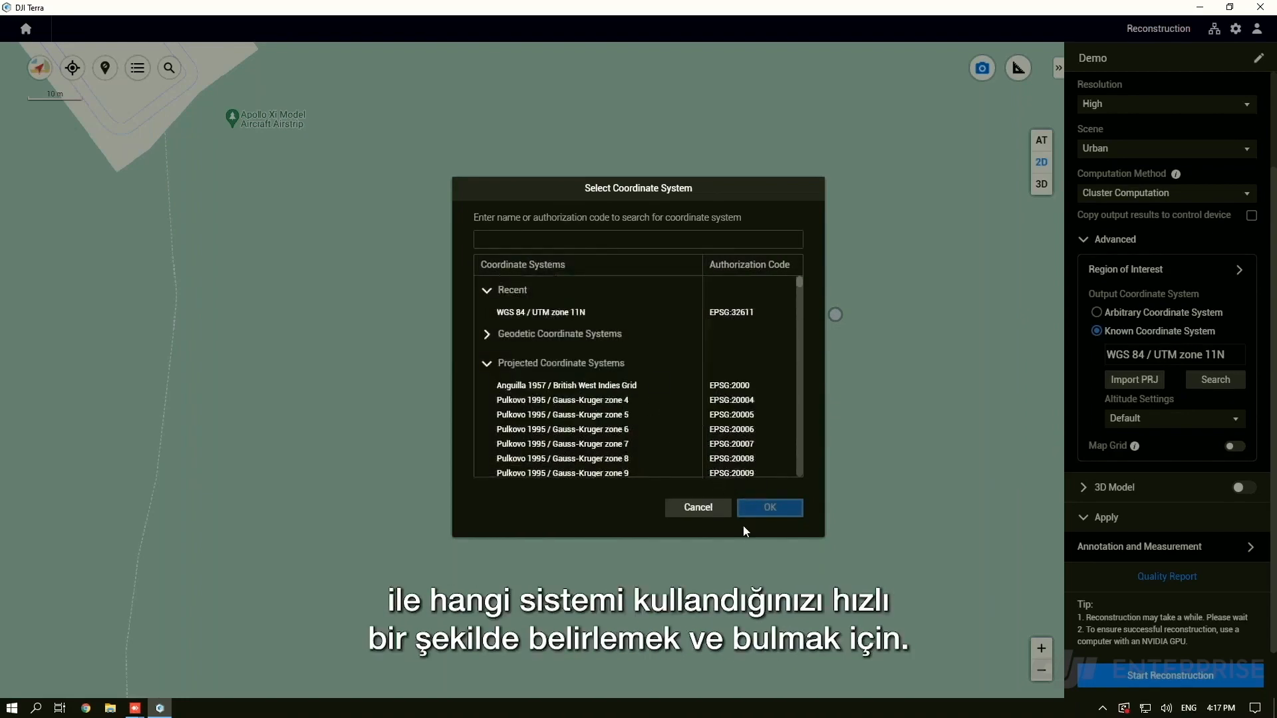
pyautogui.click(698, 508)
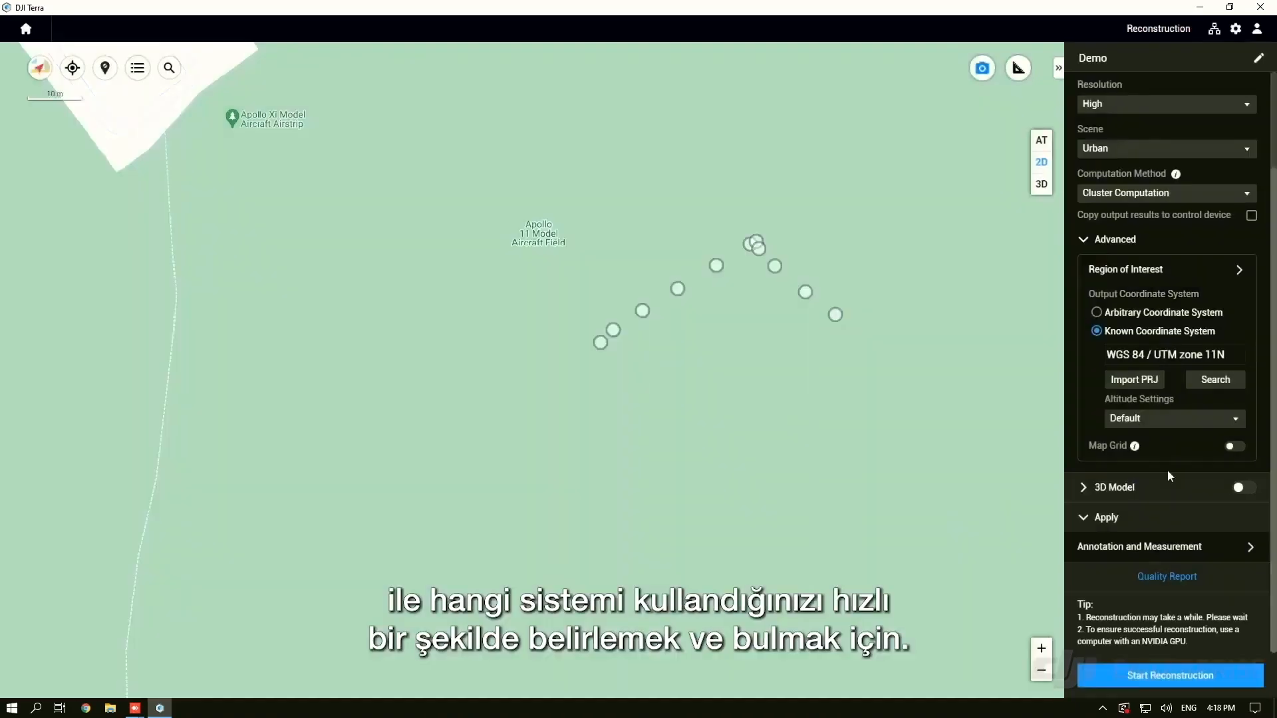
# Review the altitude options for the output coordinate system and keep Default
pyautogui.click(1192, 422)
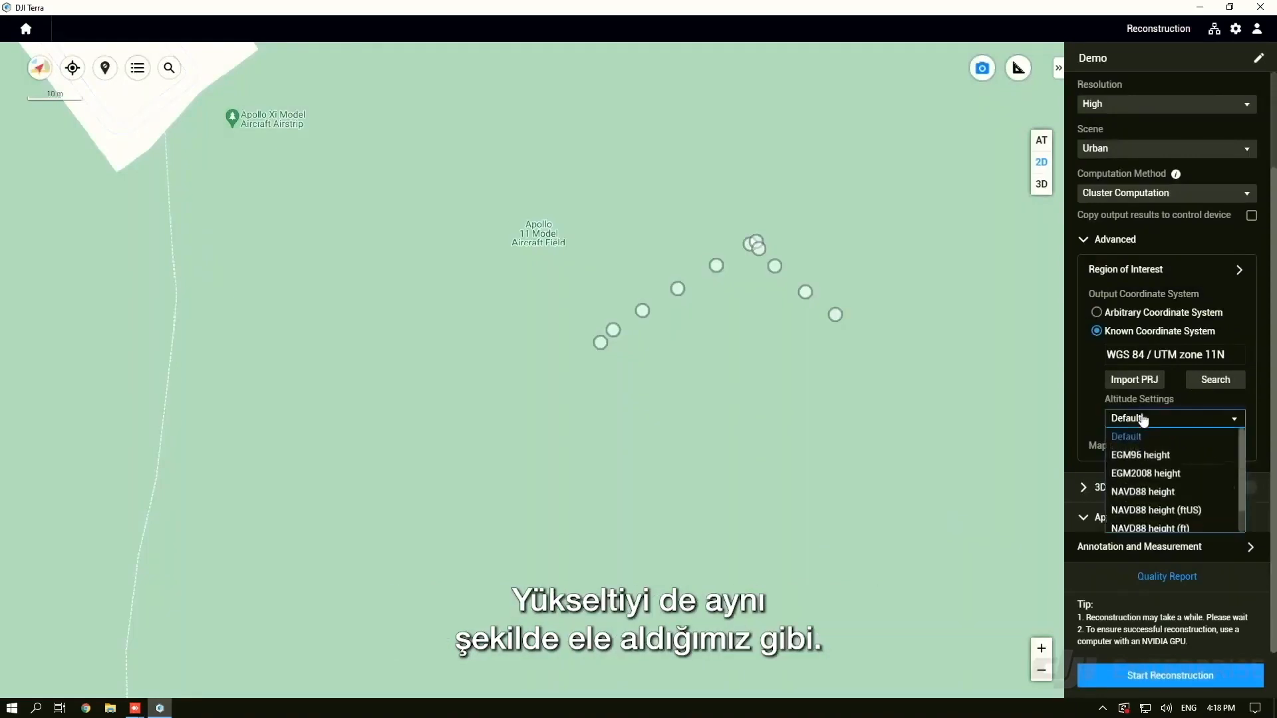
pyautogui.click(1154, 425)
pyautogui.click(1162, 426)
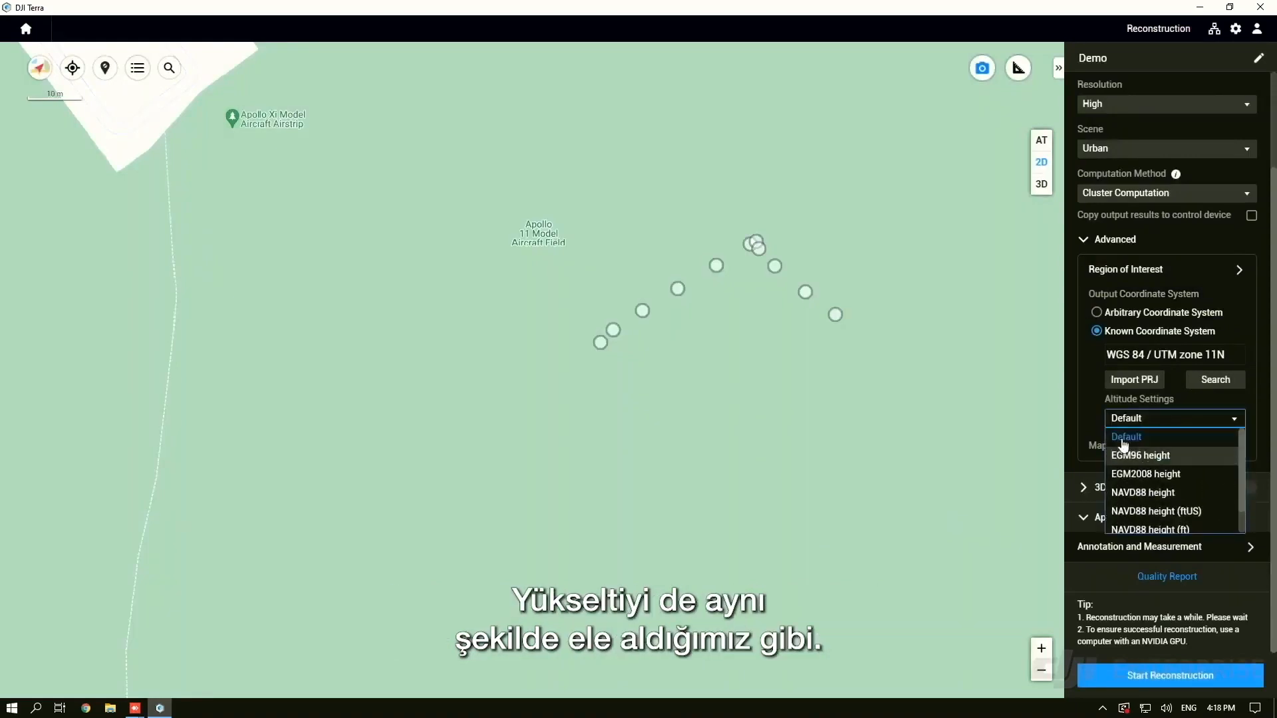
pyautogui.click(1130, 435)
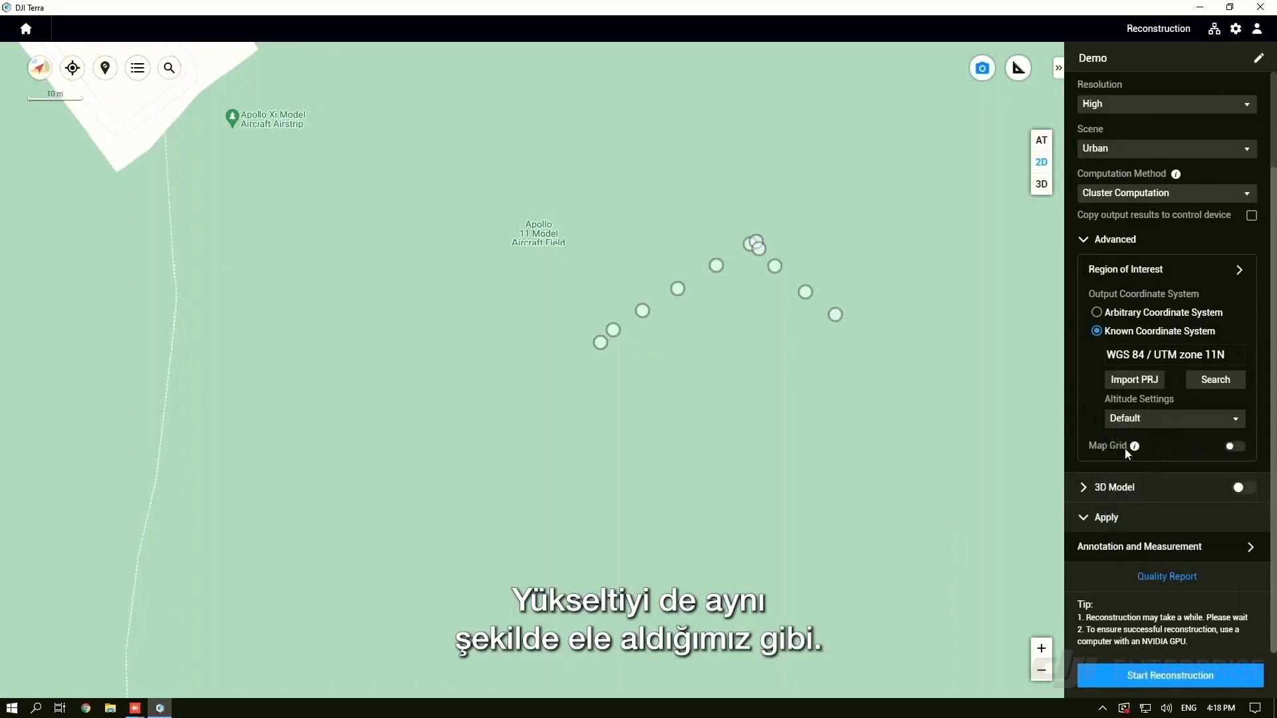
# Read the explanation of the Map Grid option and dismiss it
pyautogui.click(1134, 446)
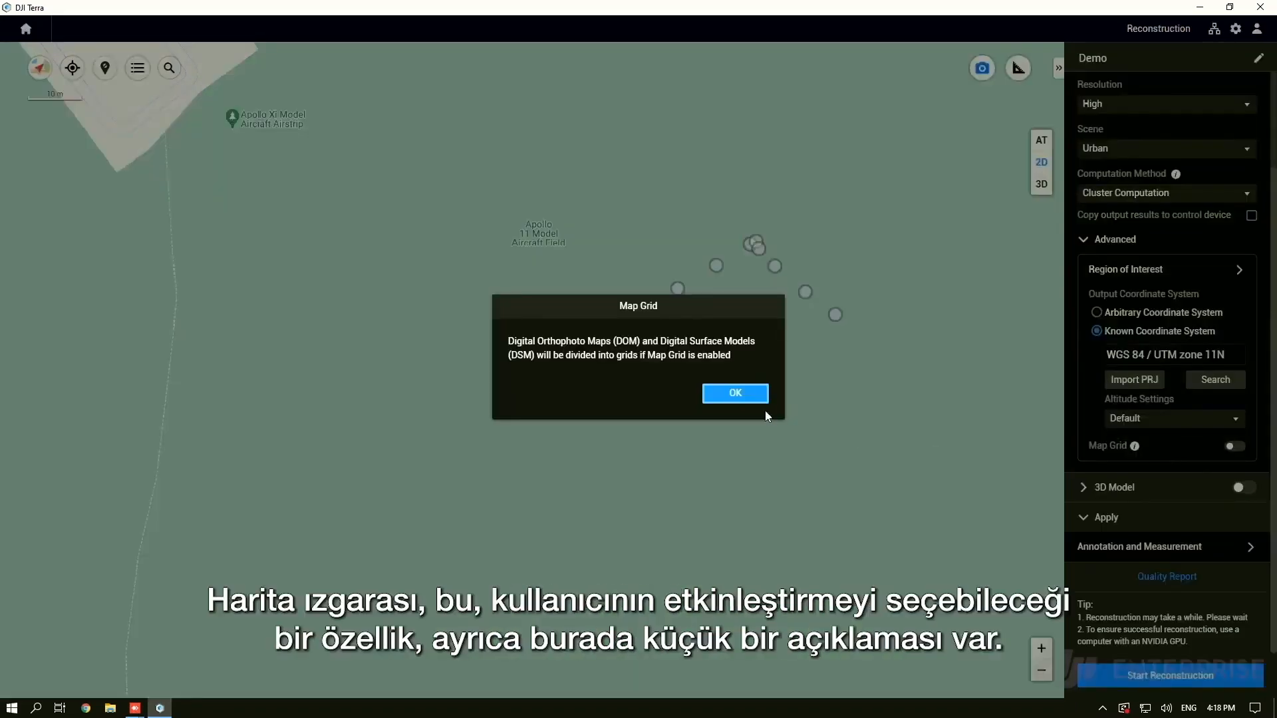
pyautogui.click(739, 393)
pyautogui.click(1133, 447)
pyautogui.click(731, 395)
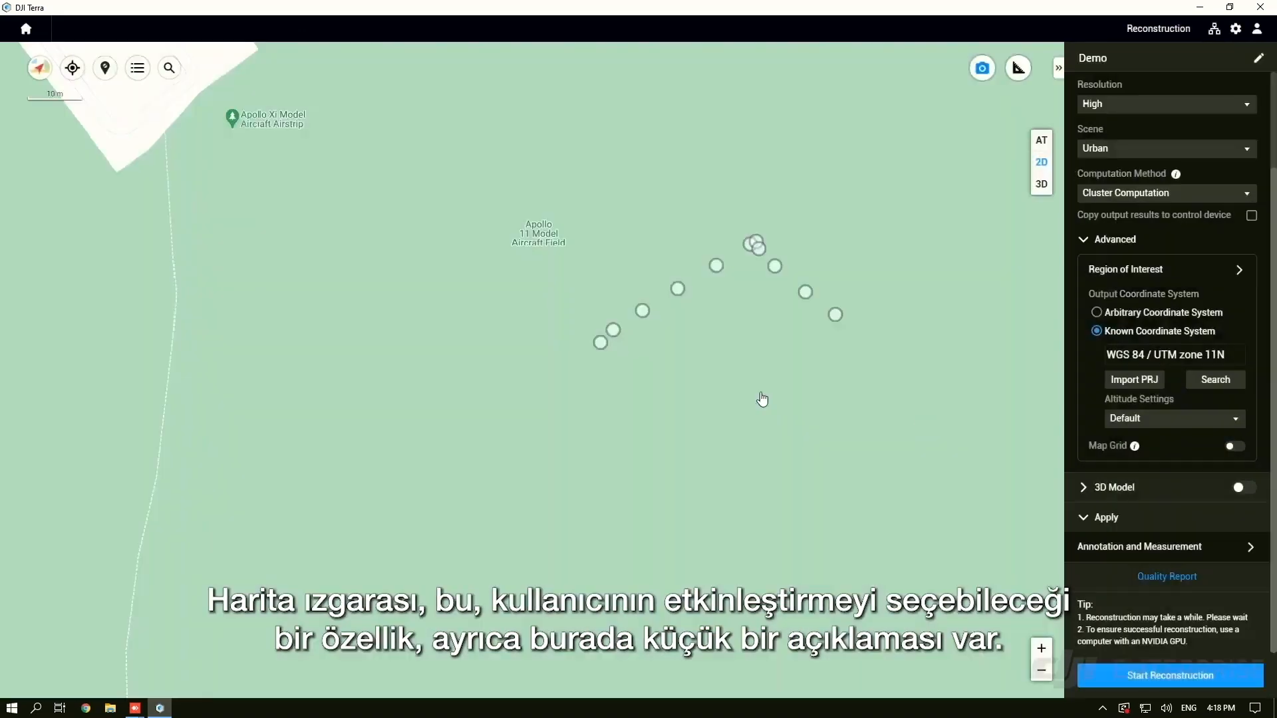
pyautogui.click(1133, 447)
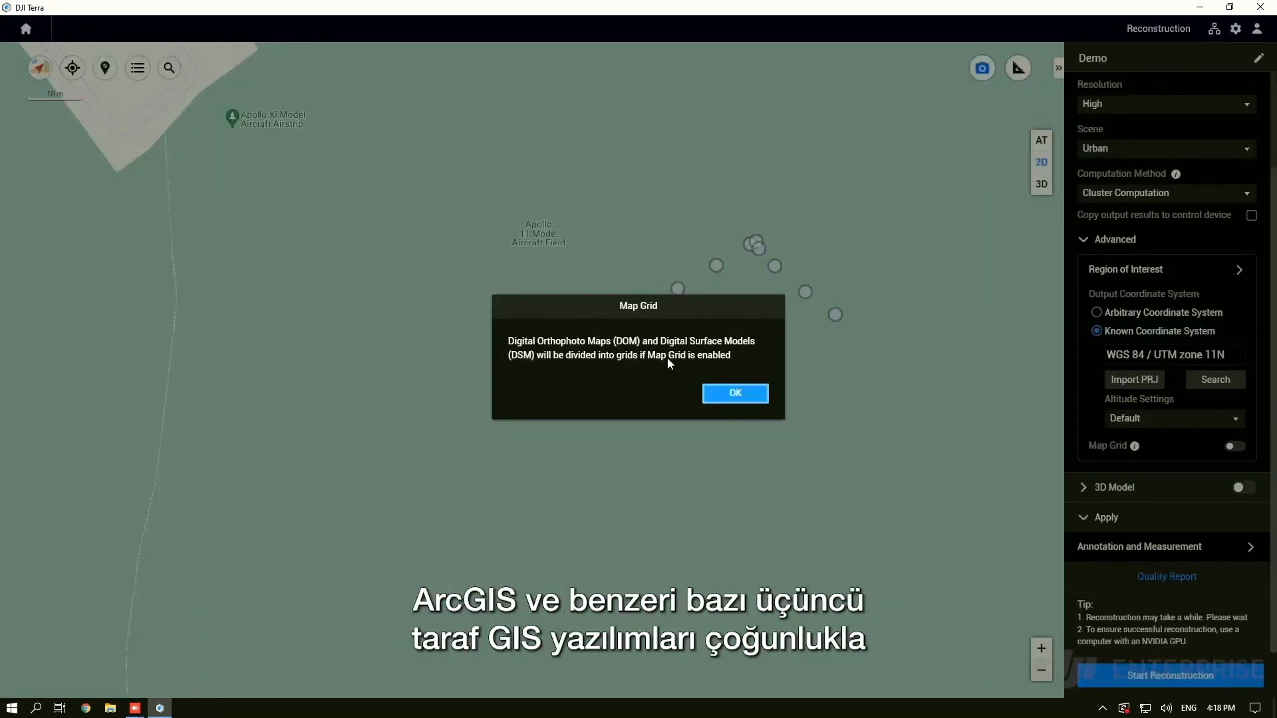
pyautogui.click(737, 395)
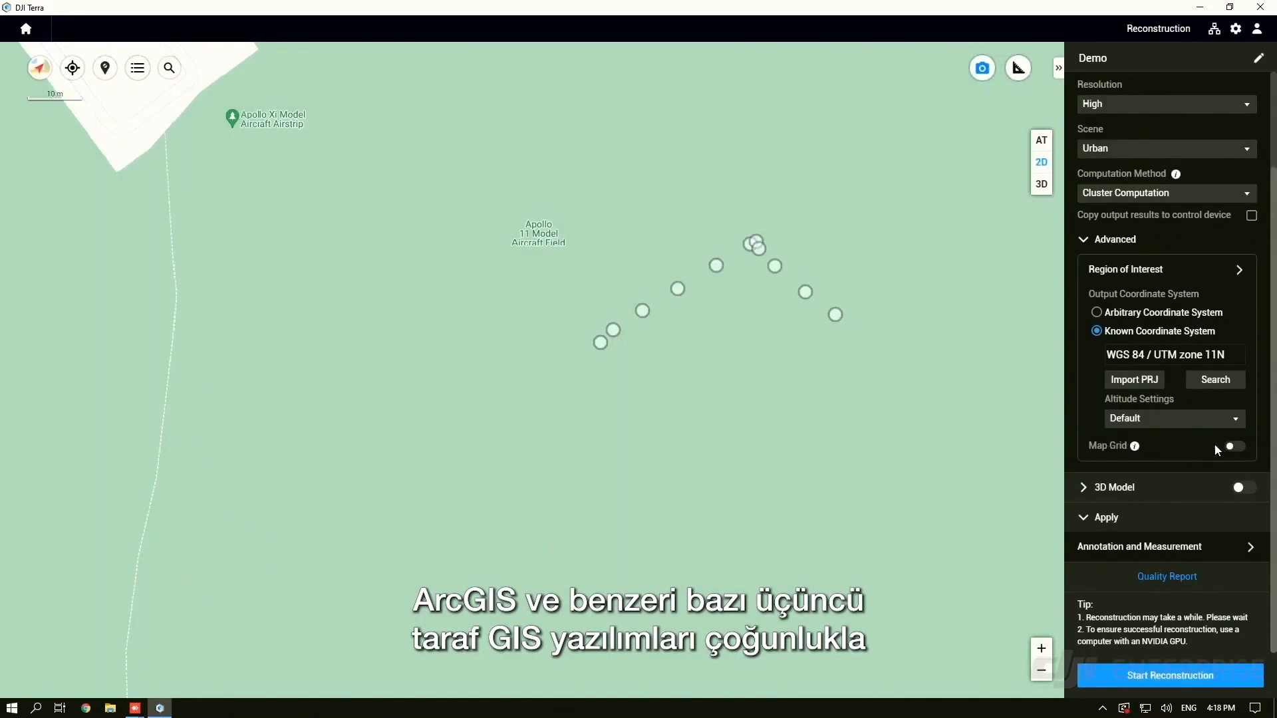
# Enable Map Grid for the 2D Map output
pyautogui.click(1233, 447)
pyautogui.click(1234, 447)
pyautogui.click(1231, 449)
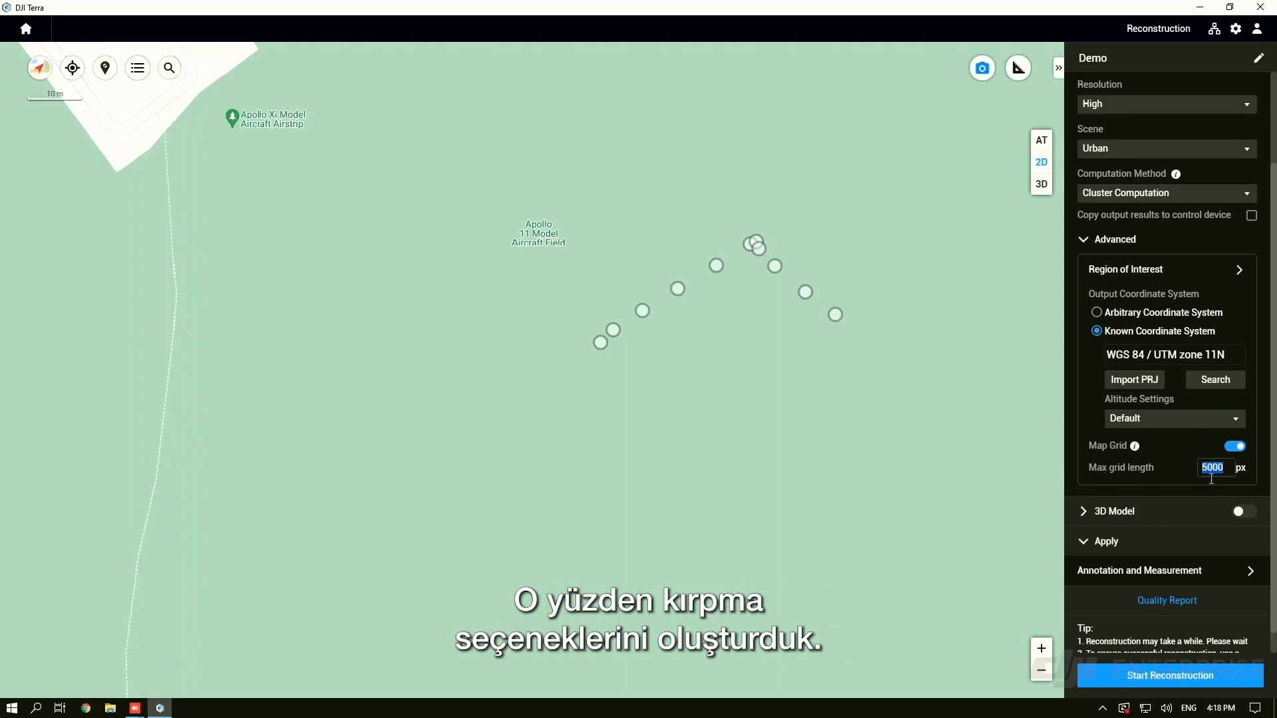
pyautogui.moveTo(692, 288); pyautogui.dragTo(622, 302)
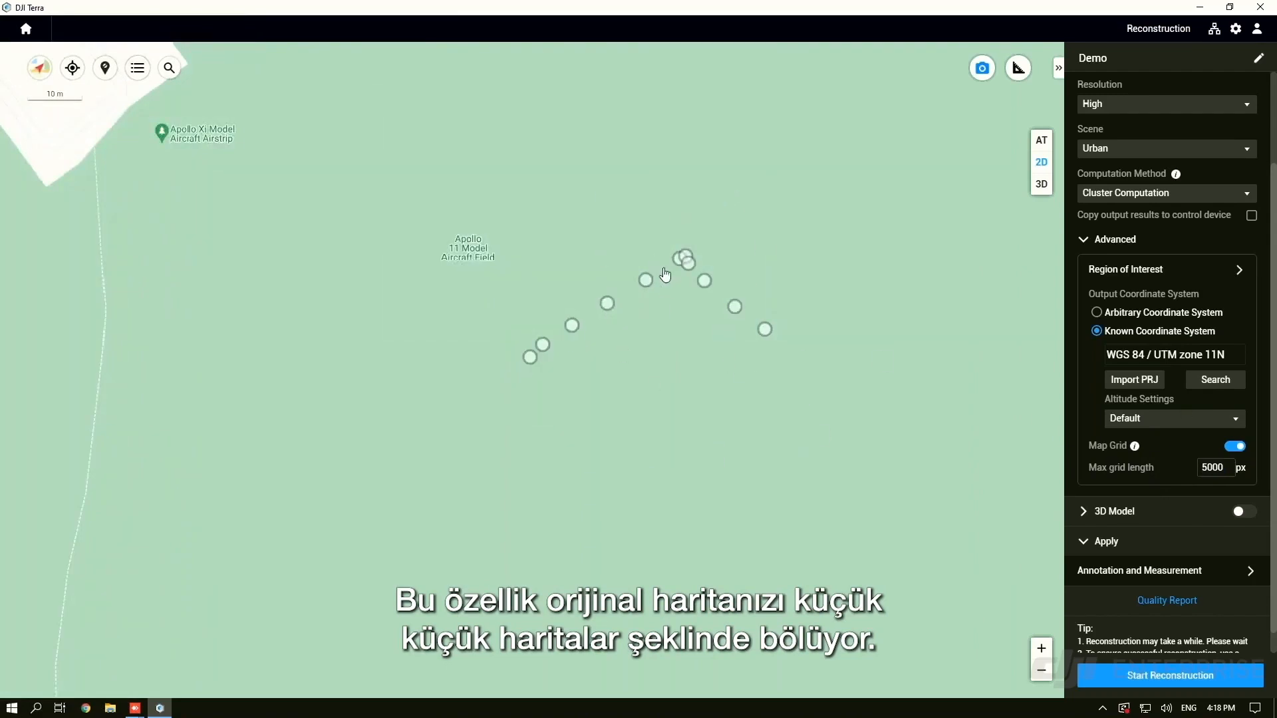
# Highlight the maximum grid length value and turn Map Grid off again
pyautogui.doubleClick(1207, 469)
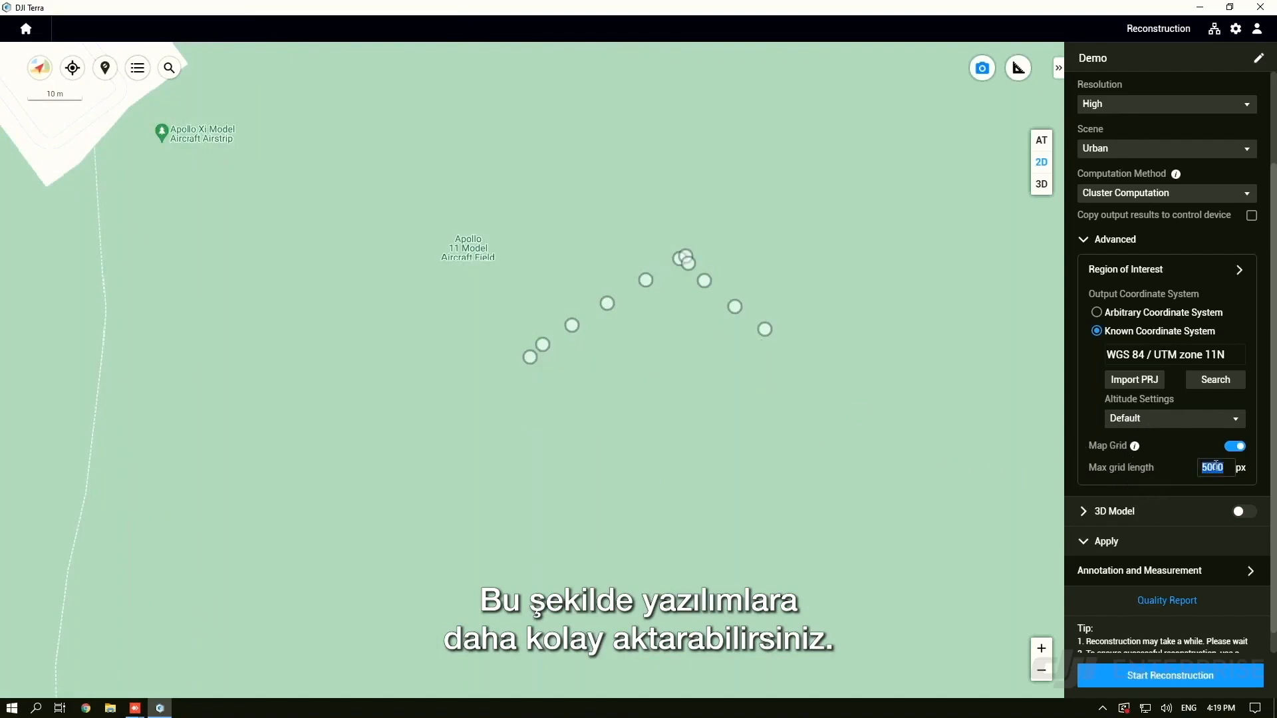
pyautogui.click(1145, 480)
pyautogui.doubleClick(1213, 467)
pyautogui.moveTo(1213, 467); pyautogui.dragTo(1200, 476)
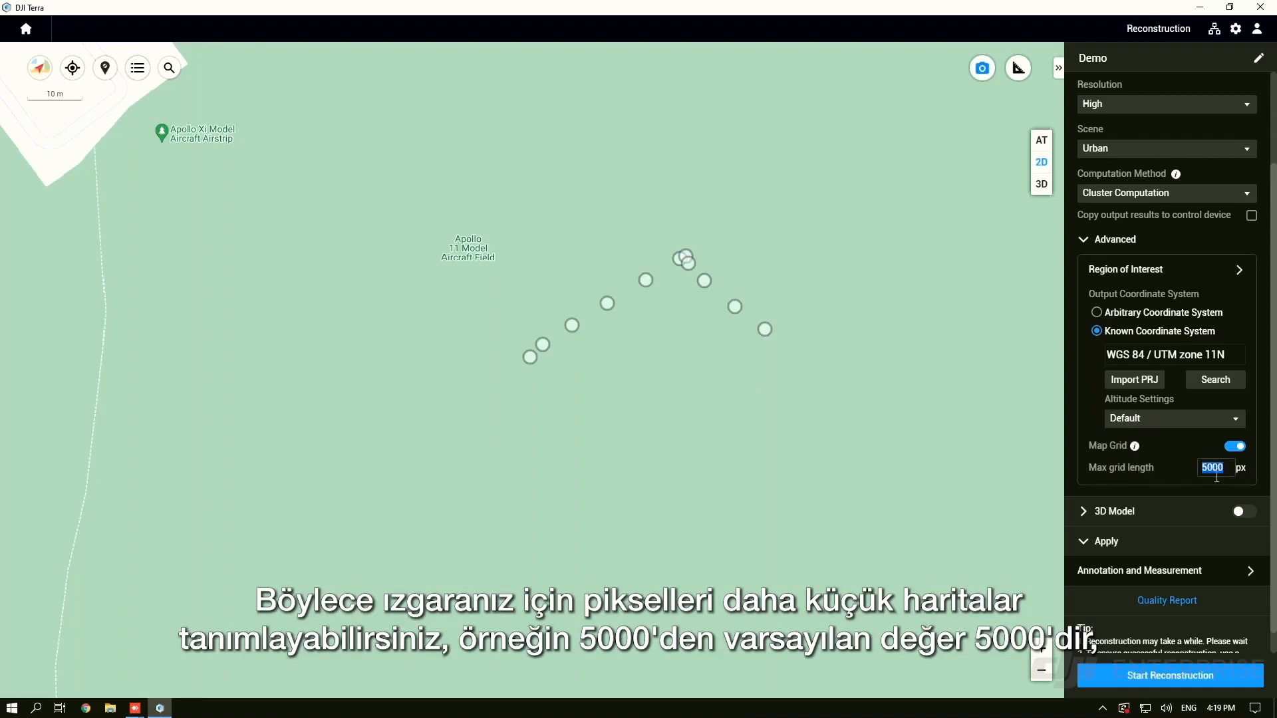
pyautogui.click(1226, 470)
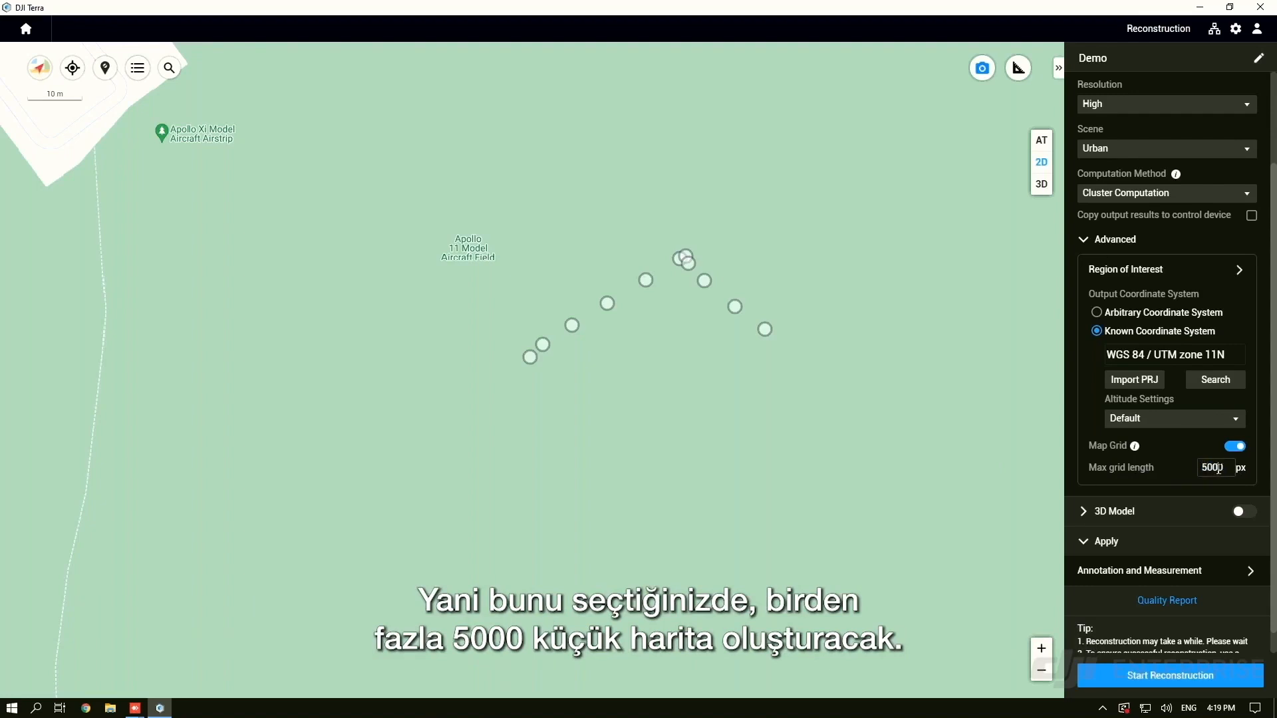
pyautogui.moveTo(1225, 469); pyautogui.dragTo(1193, 477)
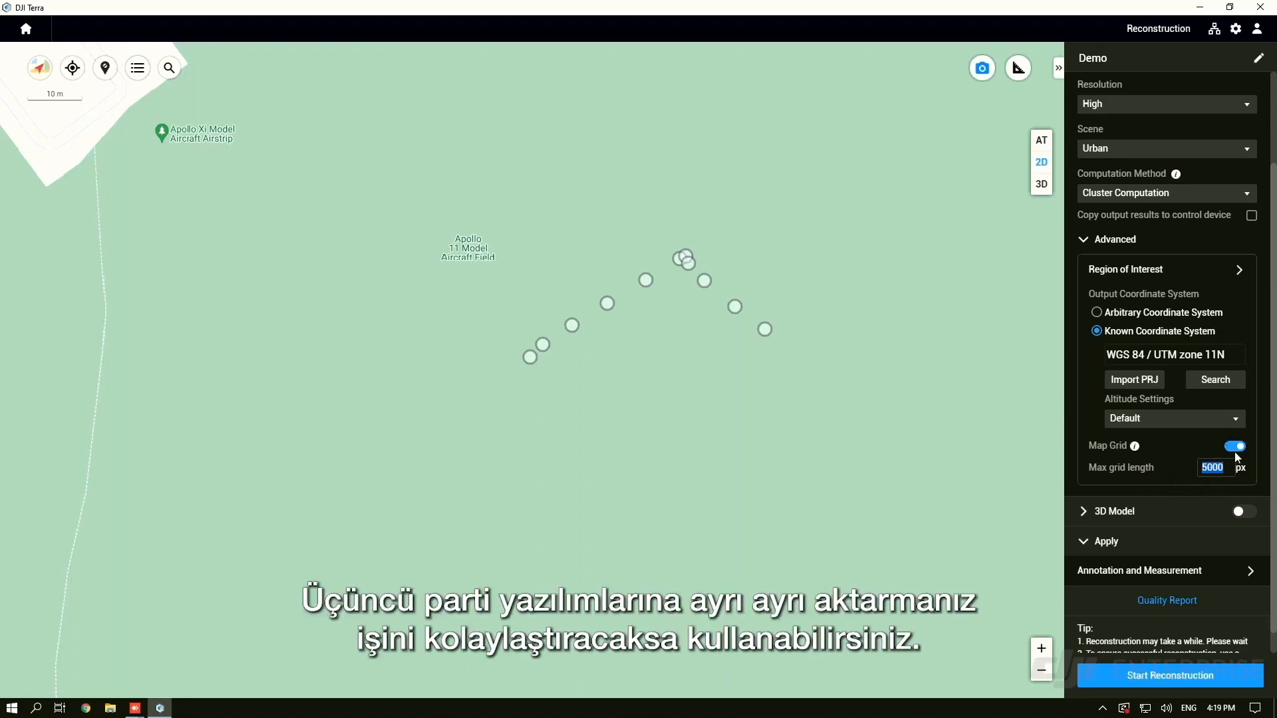
pyautogui.scroll(-1, 1211, 450)
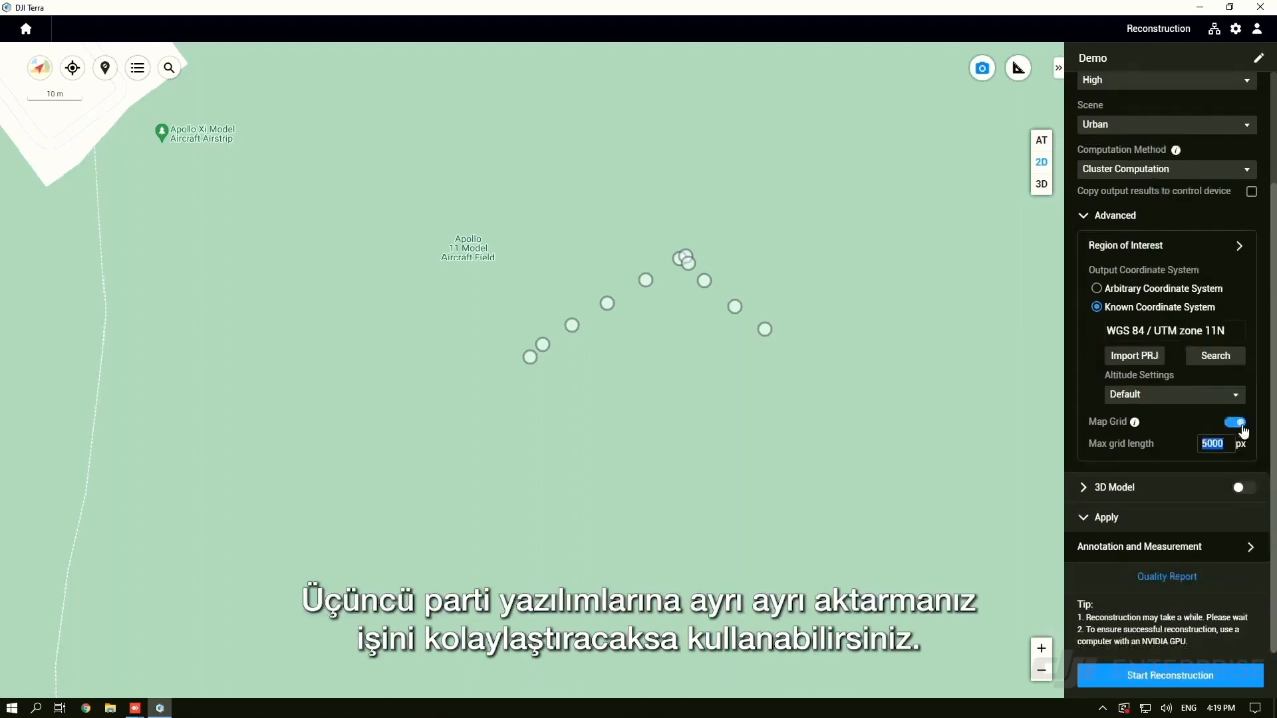
pyautogui.click(1235, 423)
# Expand the 3D Model settings, switching 3D Model reconstruction on and off again
pyautogui.click(1083, 487)
pyautogui.scroll(3, 1138, 545)
pyautogui.scroll(-3, 1138, 545)
pyautogui.click(1082, 463)
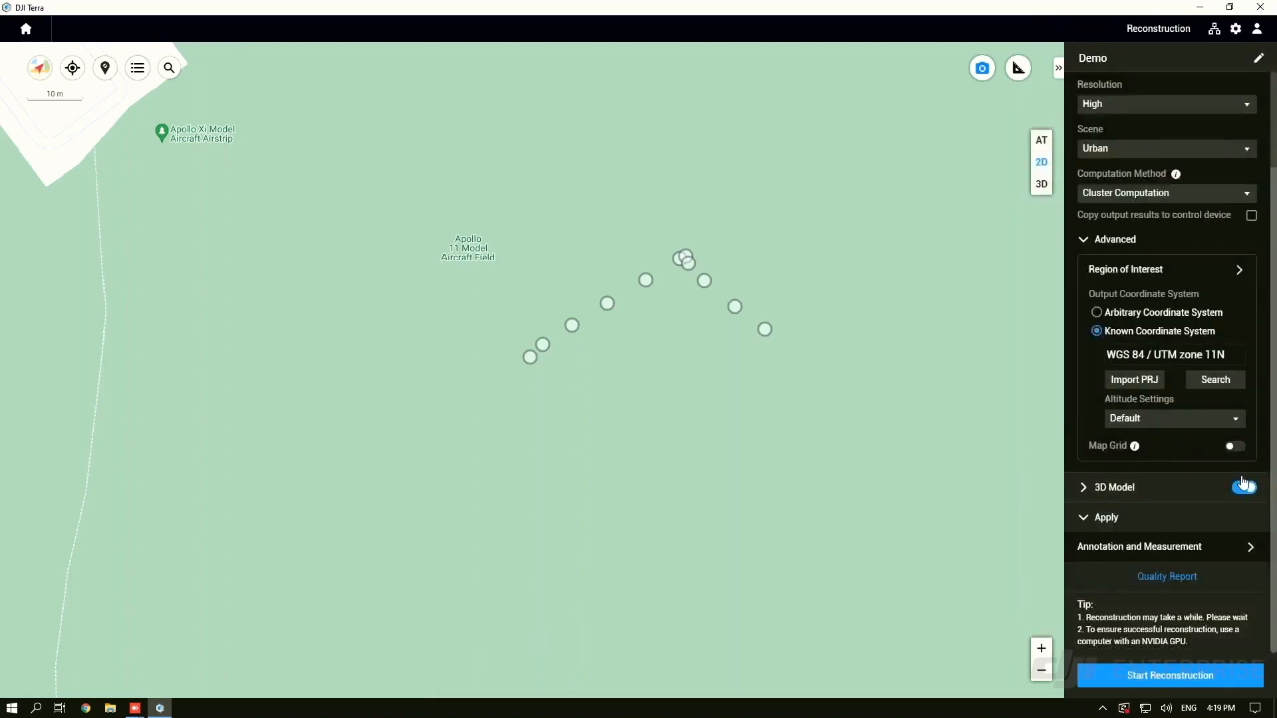
pyautogui.scroll(2, 1242, 479)
pyautogui.click(1248, 594)
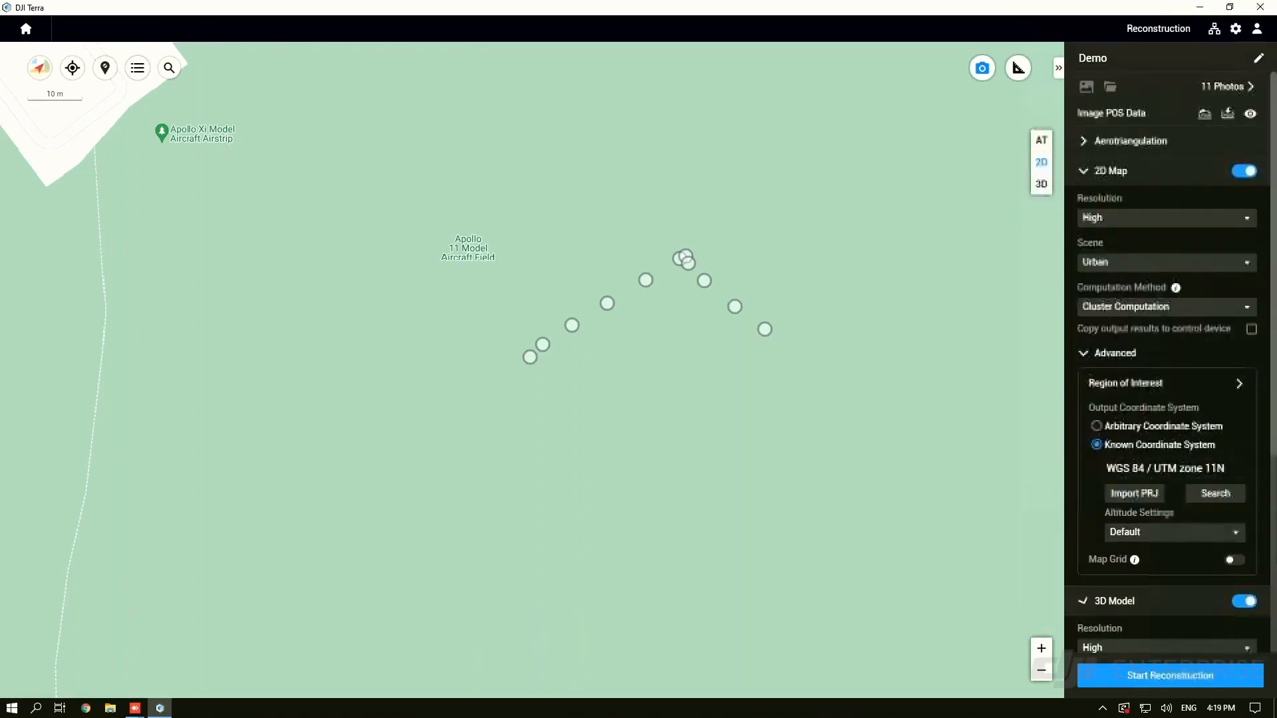
pyautogui.click(1246, 603)
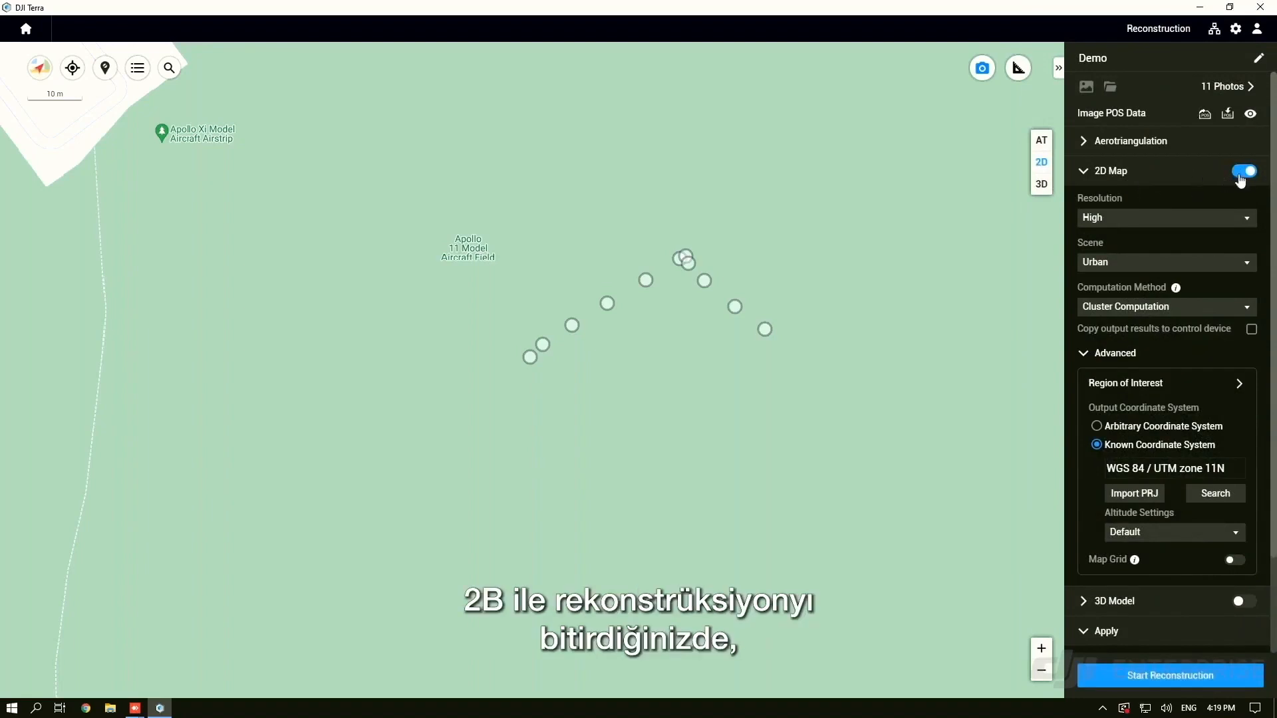
# Collapse the 2D Map settings, return to the mission list and open the Demo Done mission
pyautogui.click(1088, 171)
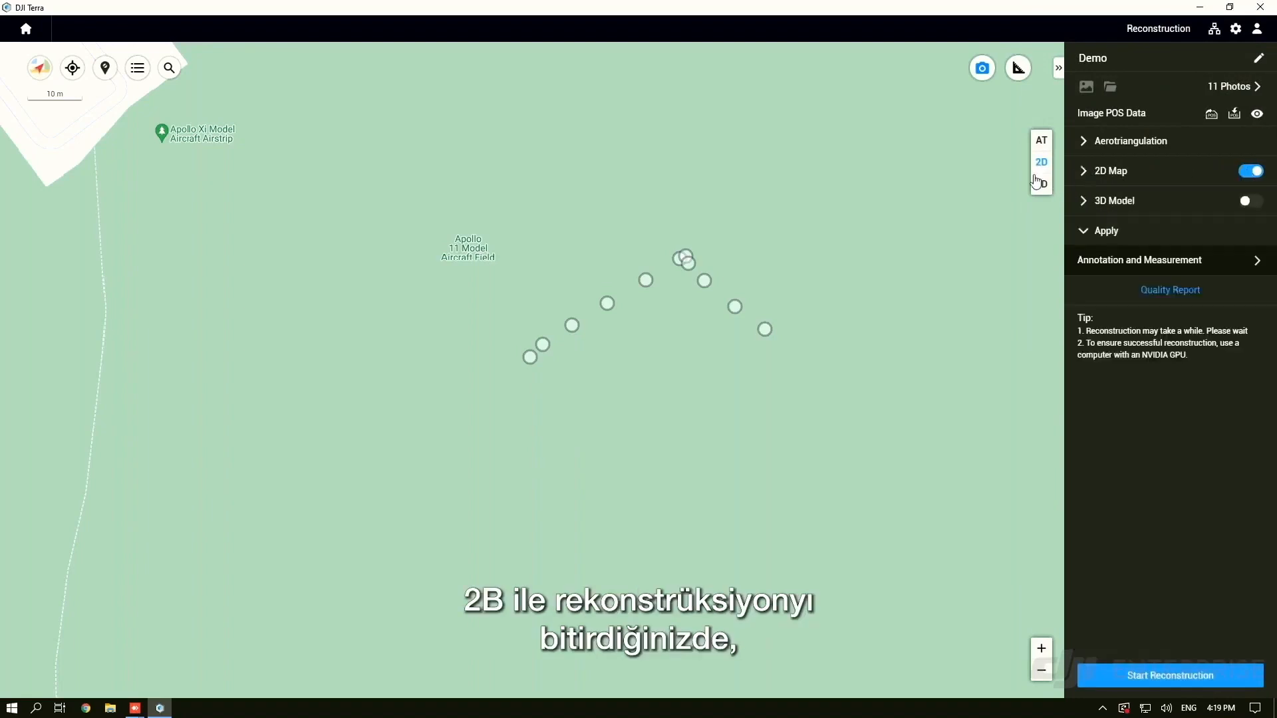
pyautogui.click(26, 29)
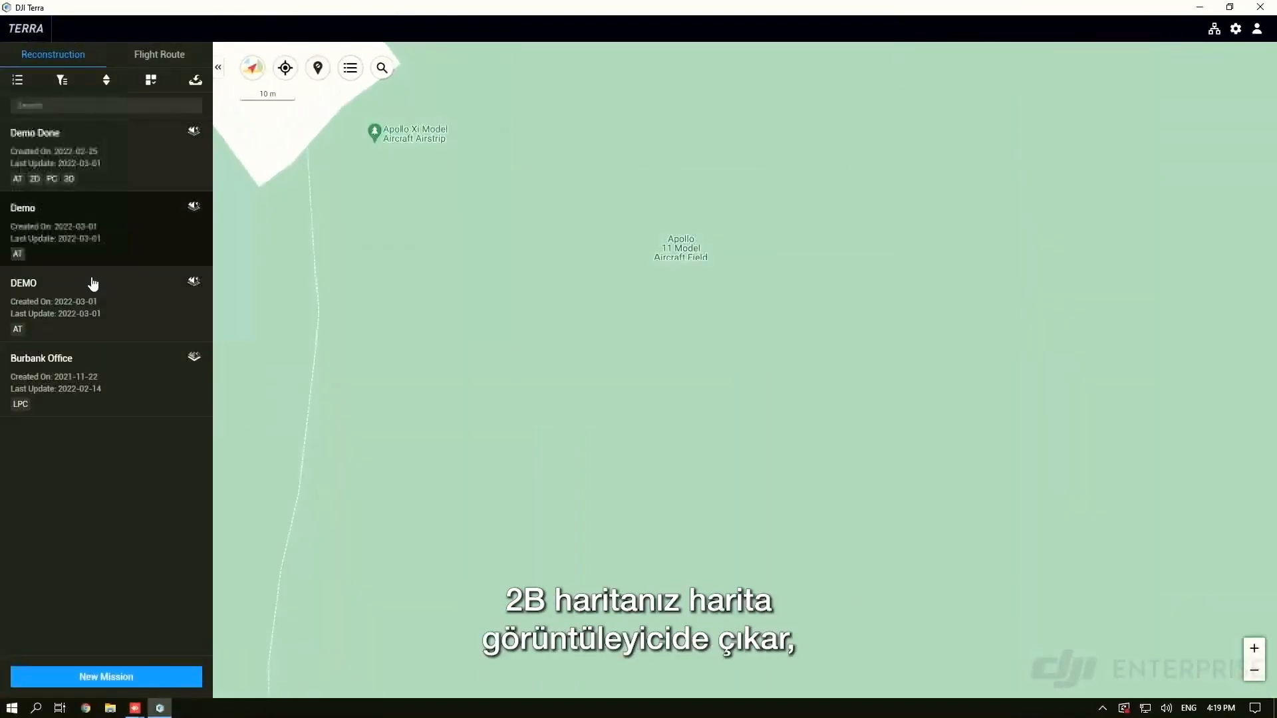
pyautogui.click(116, 163)
pyautogui.click(194, 131)
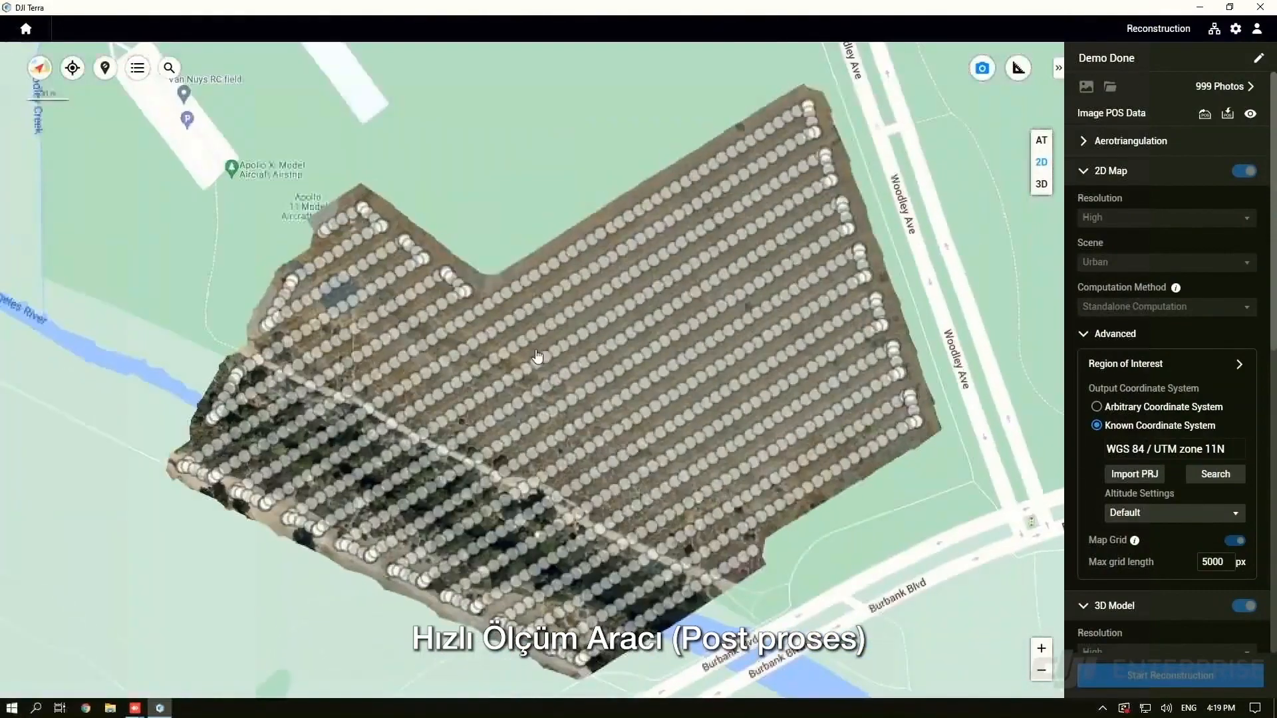
# Examine the finished 2D map up close around the white star painted on the dark circular pad
pyautogui.scroll(8, 376, 251)
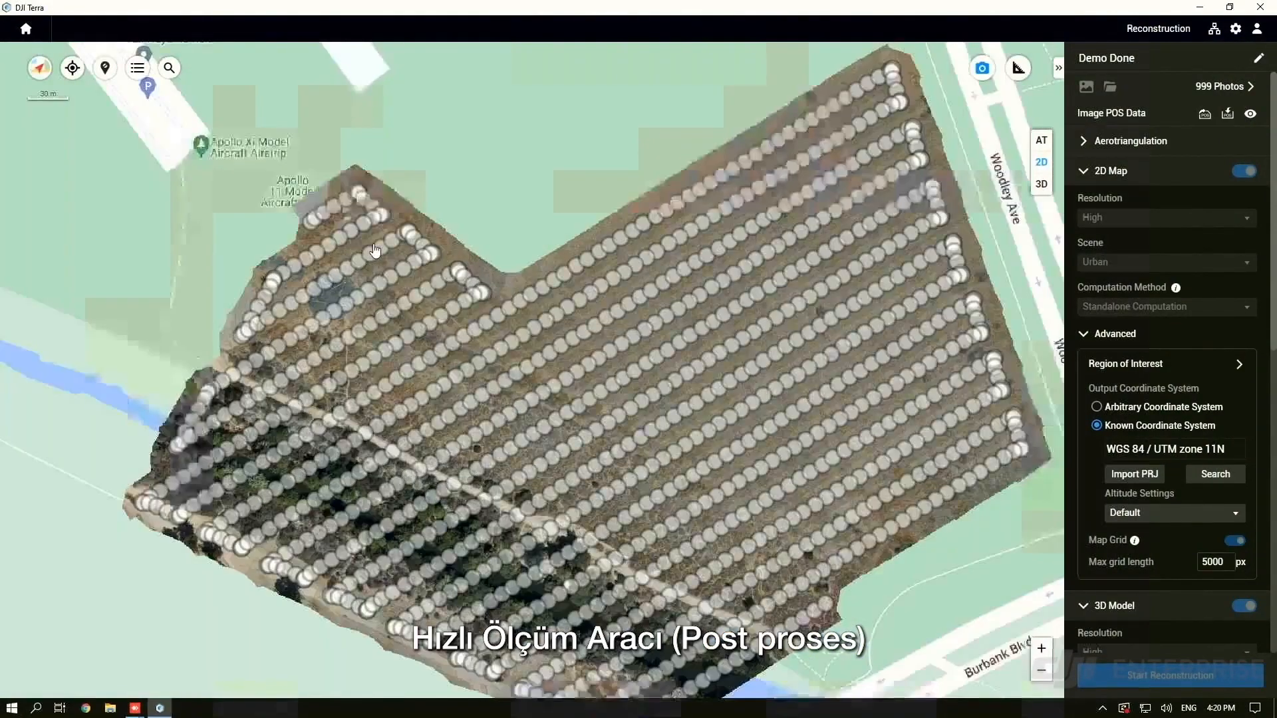
pyautogui.scroll(3, 377, 340)
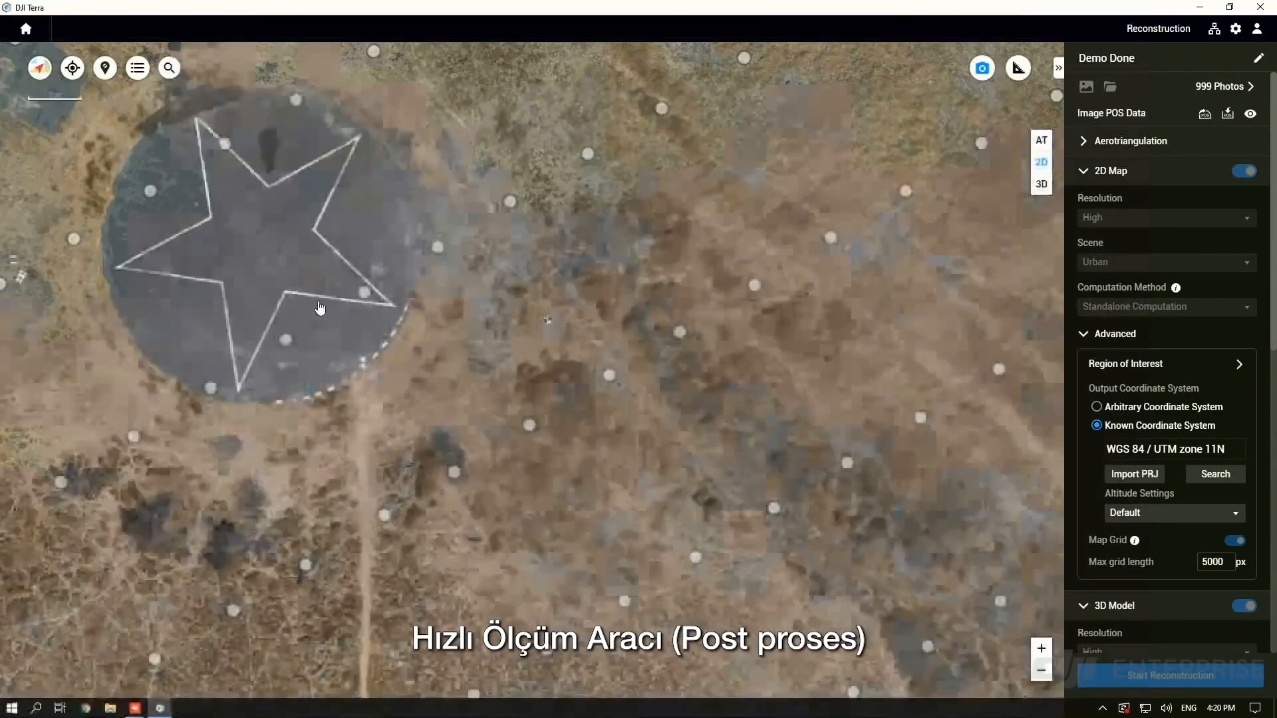
pyautogui.scroll(3, 319, 305)
pyautogui.moveTo(333, 304); pyautogui.dragTo(561, 410)
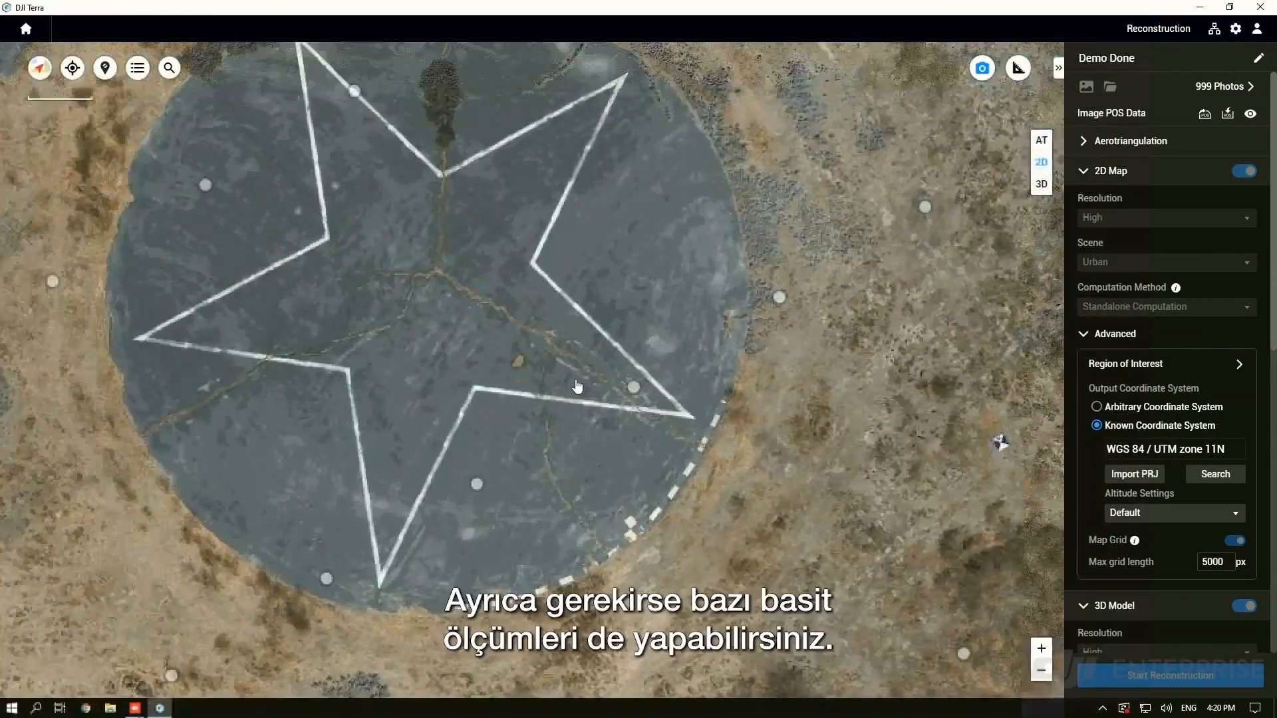
pyautogui.moveTo(469, 312); pyautogui.dragTo(587, 397)
pyautogui.scroll(3, 490, 199)
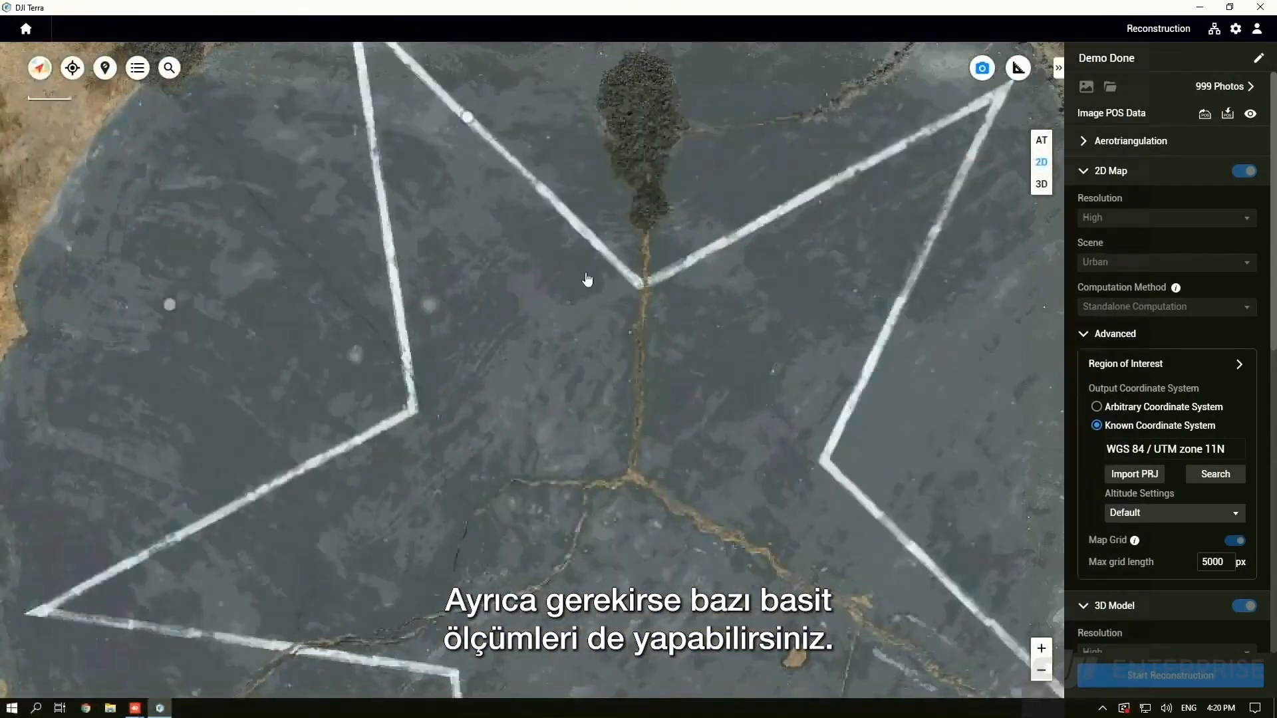
pyautogui.scroll(3, 674, 286)
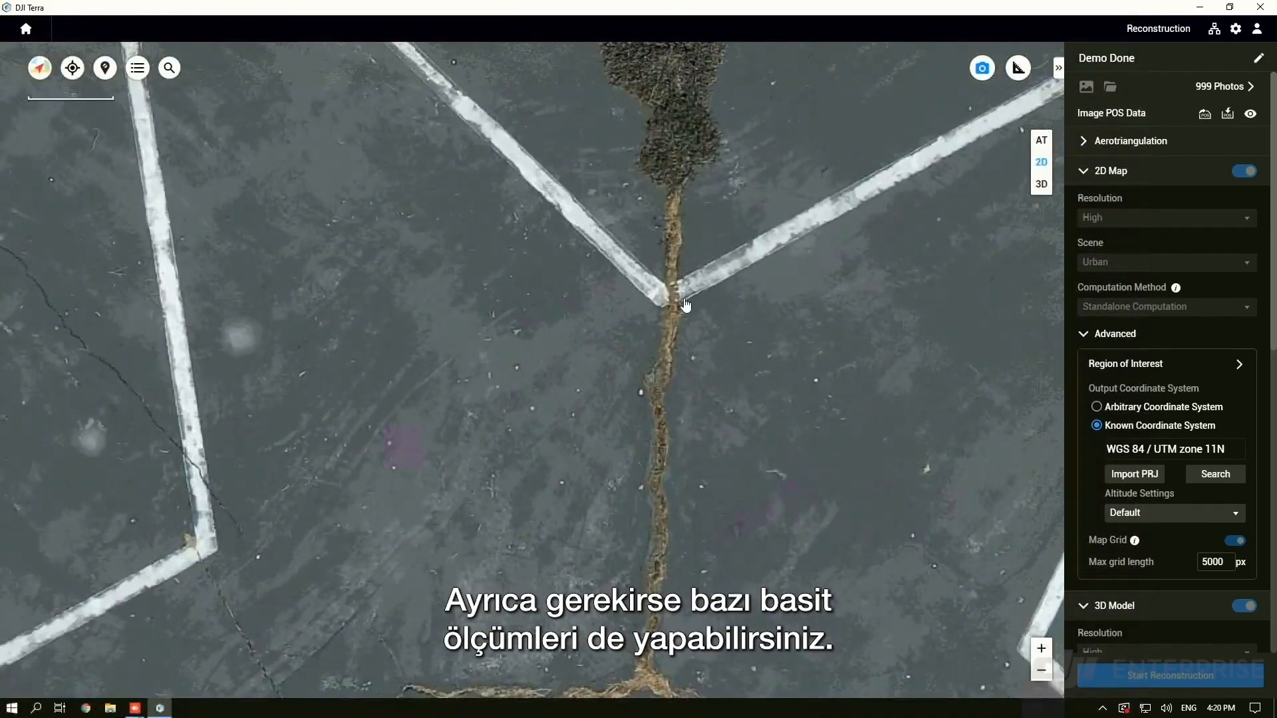
pyautogui.scroll(-3, 680, 305)
pyautogui.moveTo(660, 289); pyautogui.dragTo(720, 379)
pyautogui.moveTo(537, 200); pyautogui.dragTo(546, 223)
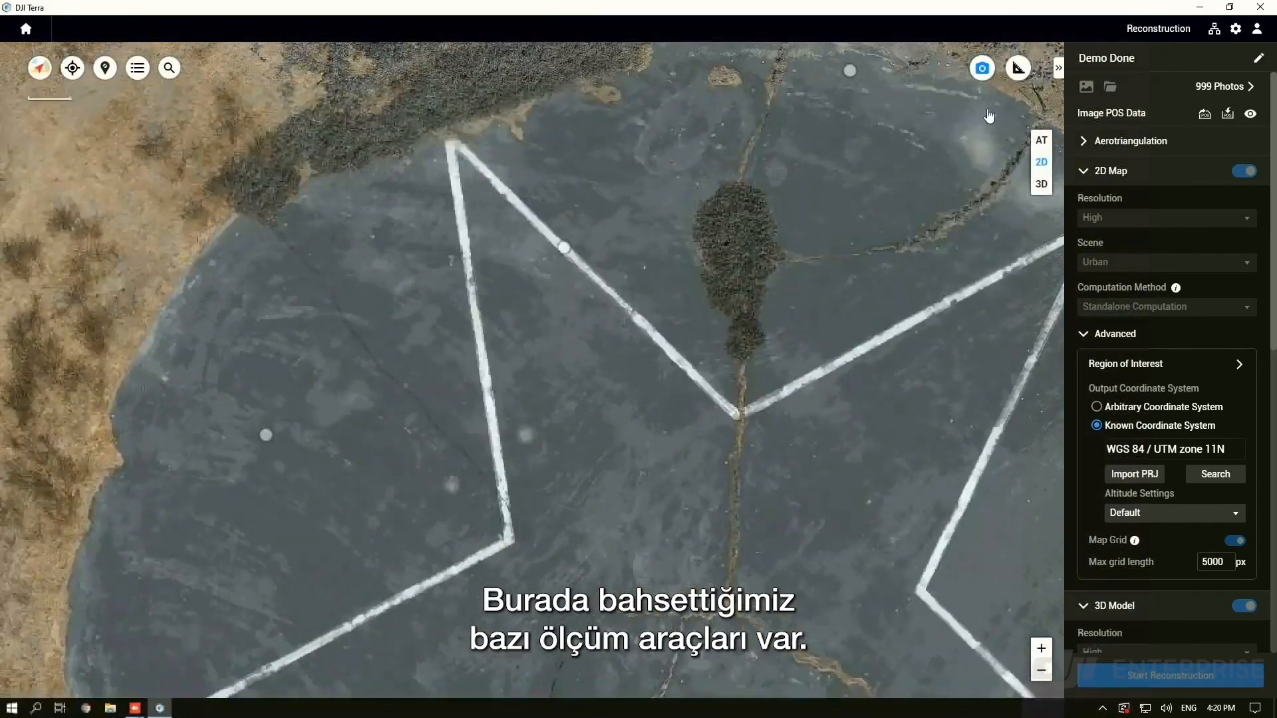
# Measure the coordinates of the white star's inner corner with the point measurement tool
pyautogui.click(1018, 68)
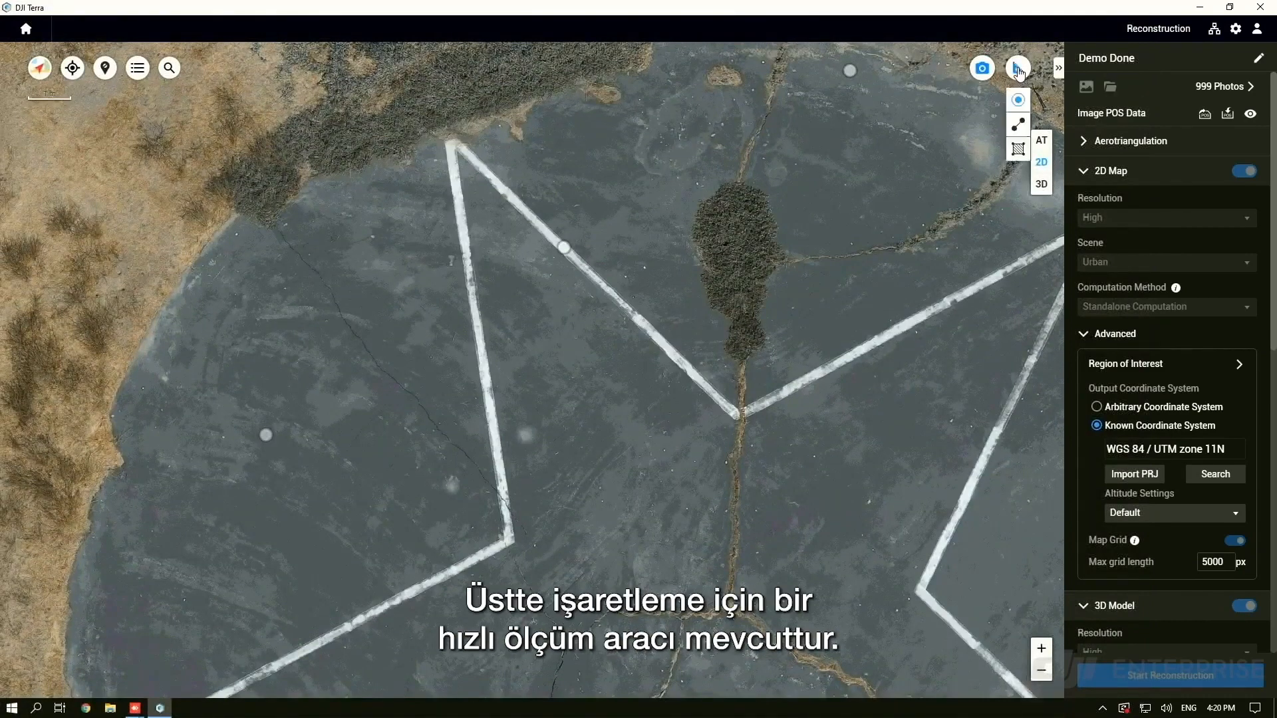
pyautogui.click(1018, 67)
pyautogui.click(1017, 68)
pyautogui.click(1019, 101)
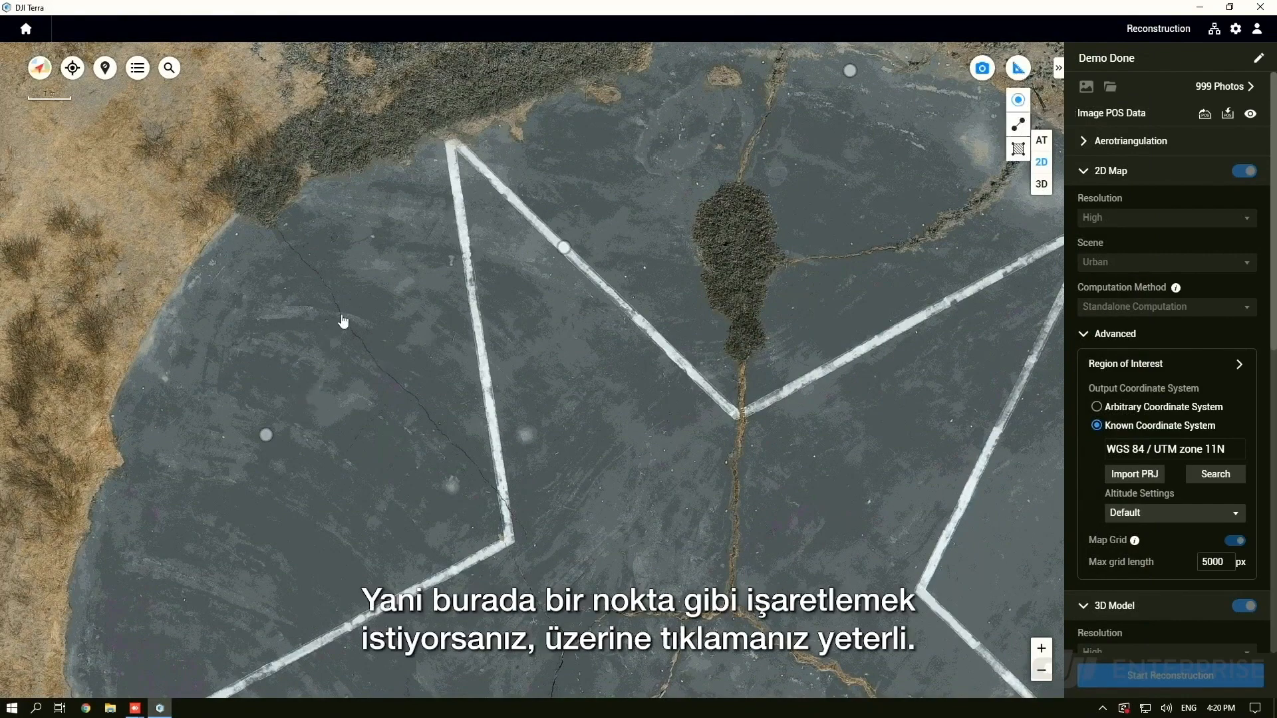
pyautogui.scroll(6, 509, 493)
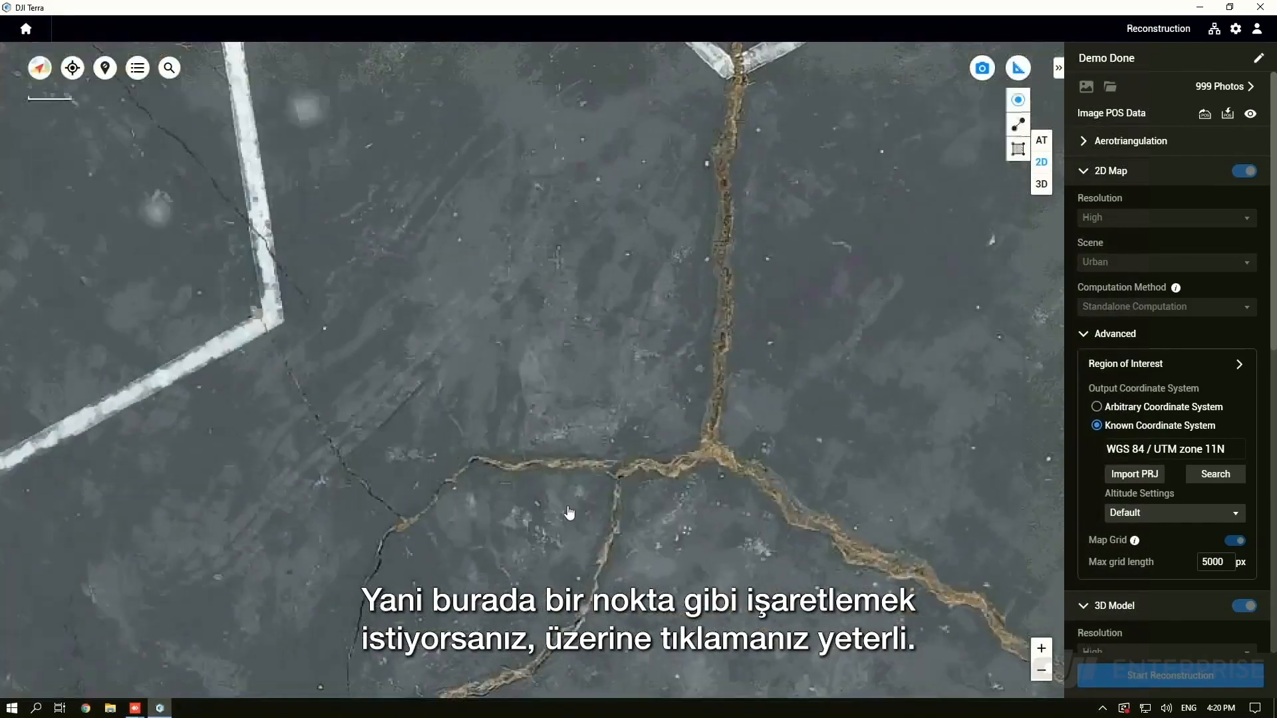
pyautogui.click(276, 318)
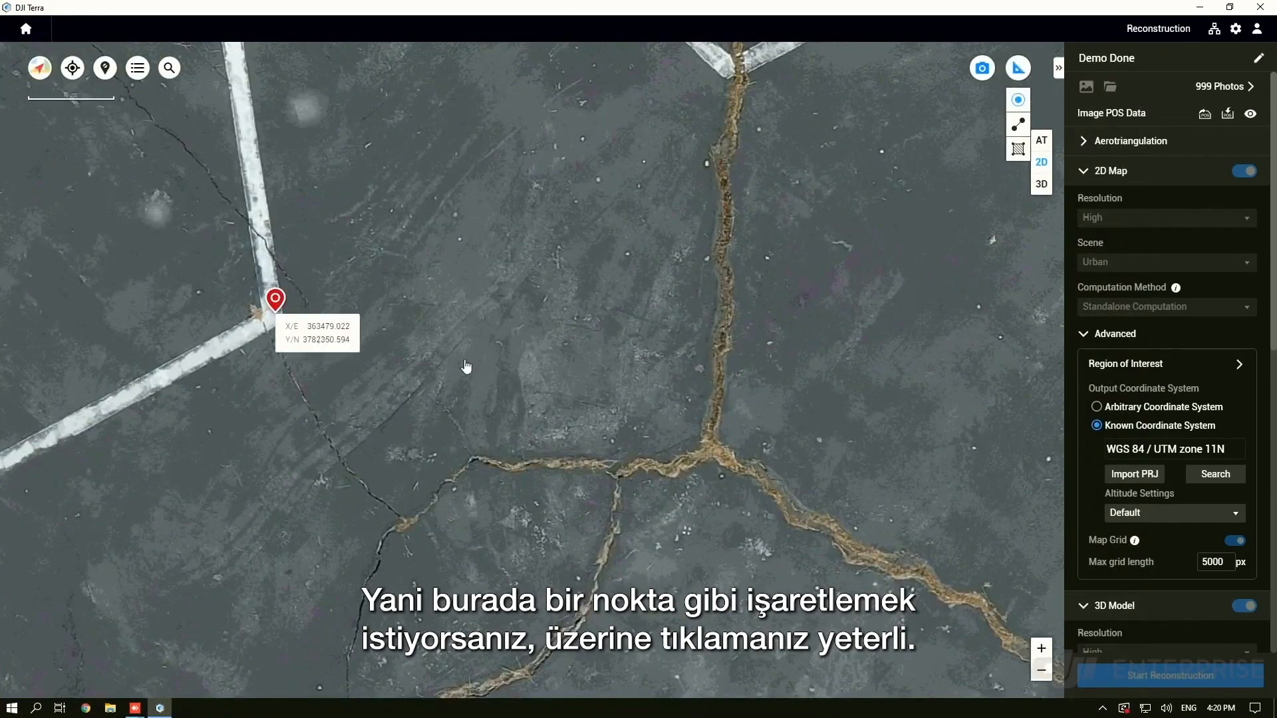
# Measure the coordinates of another point on the dark pad, just beside the star's inner corner
pyautogui.moveTo(486, 298); pyautogui.dragTo(634, 343)
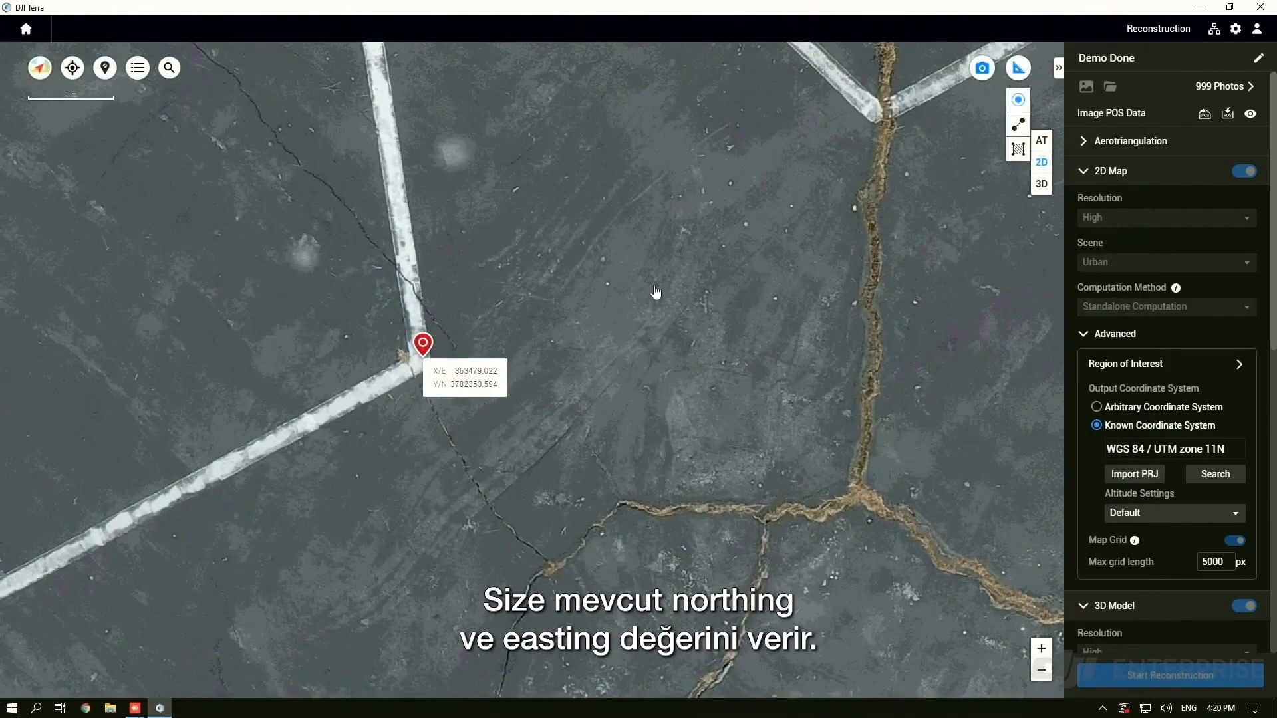
pyautogui.click(427, 346)
pyautogui.click(481, 324)
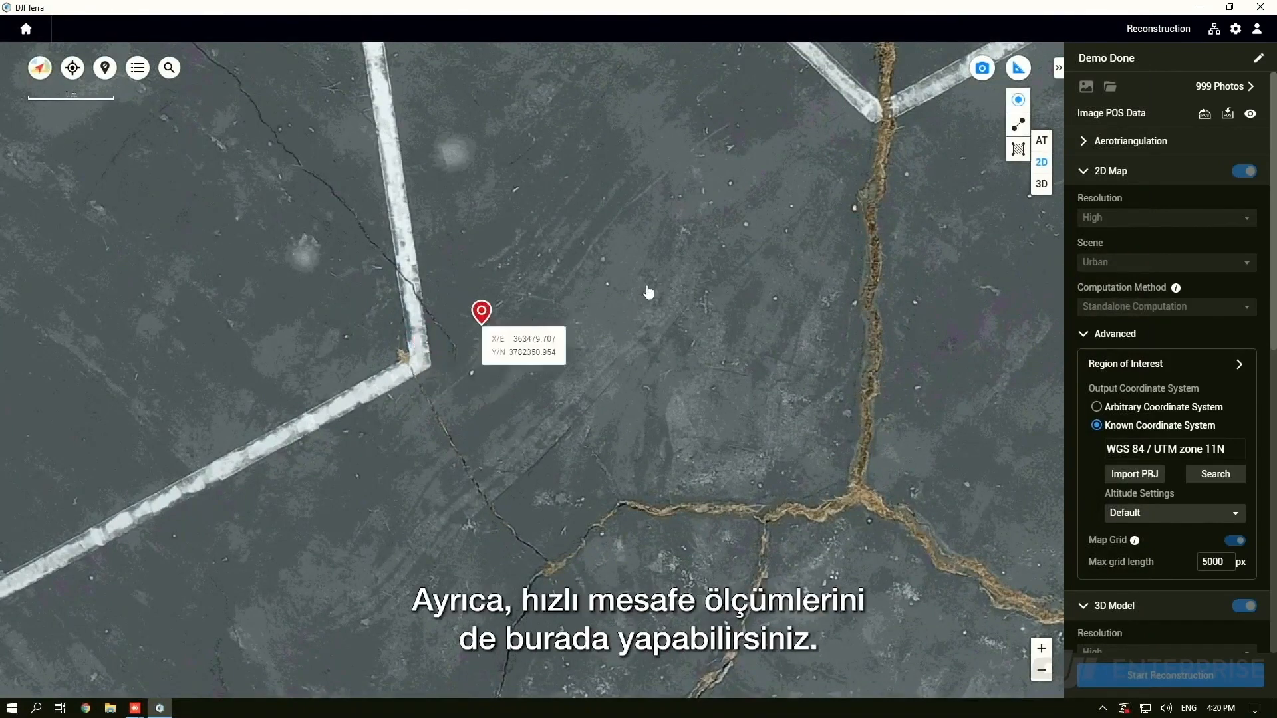
# Measure the horizontal distance along the pad's cracks with a five-point line, running past the star's inner notch and the gravel patch
pyautogui.click(1023, 127)
pyautogui.moveTo(458, 191)
pyautogui.mouseDown()
pyautogui.moveTo(515, 209)
pyautogui.moveTo(599, 339)
pyautogui.mouseUp()
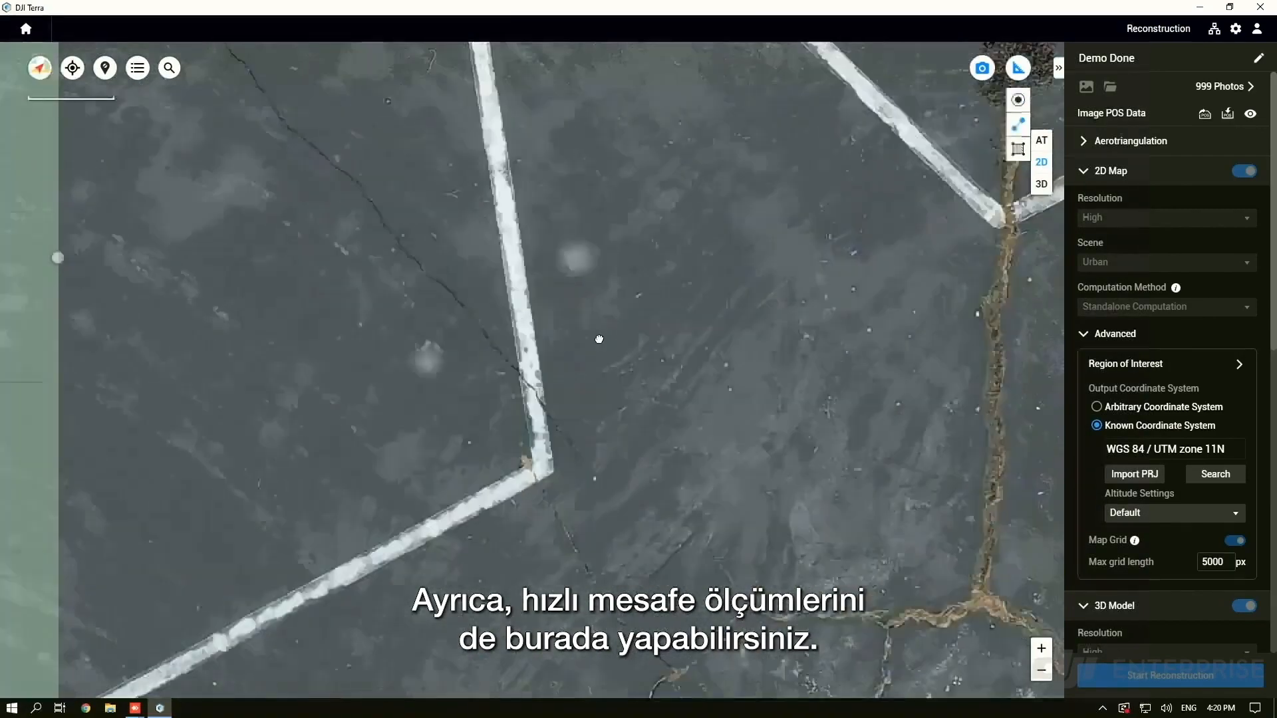
pyautogui.scroll(-4, 598, 336)
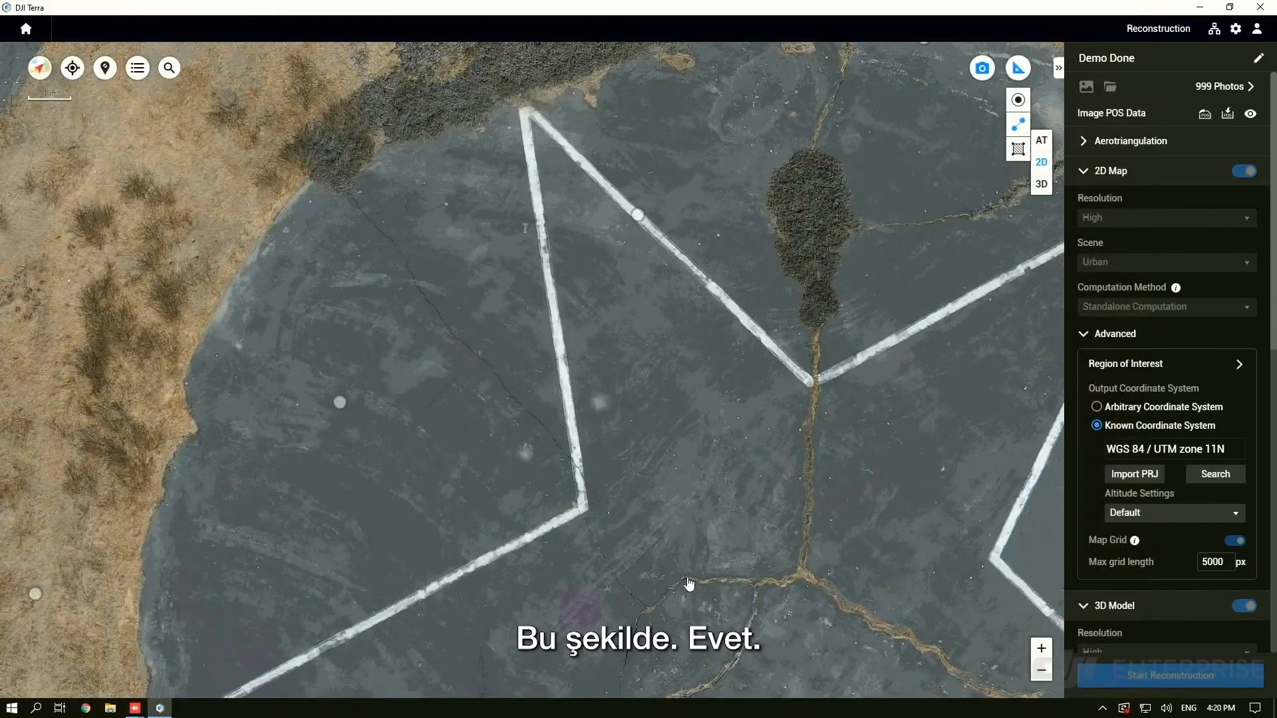
pyautogui.moveTo(687, 583); pyautogui.dragTo(657, 499)
pyautogui.click(660, 496)
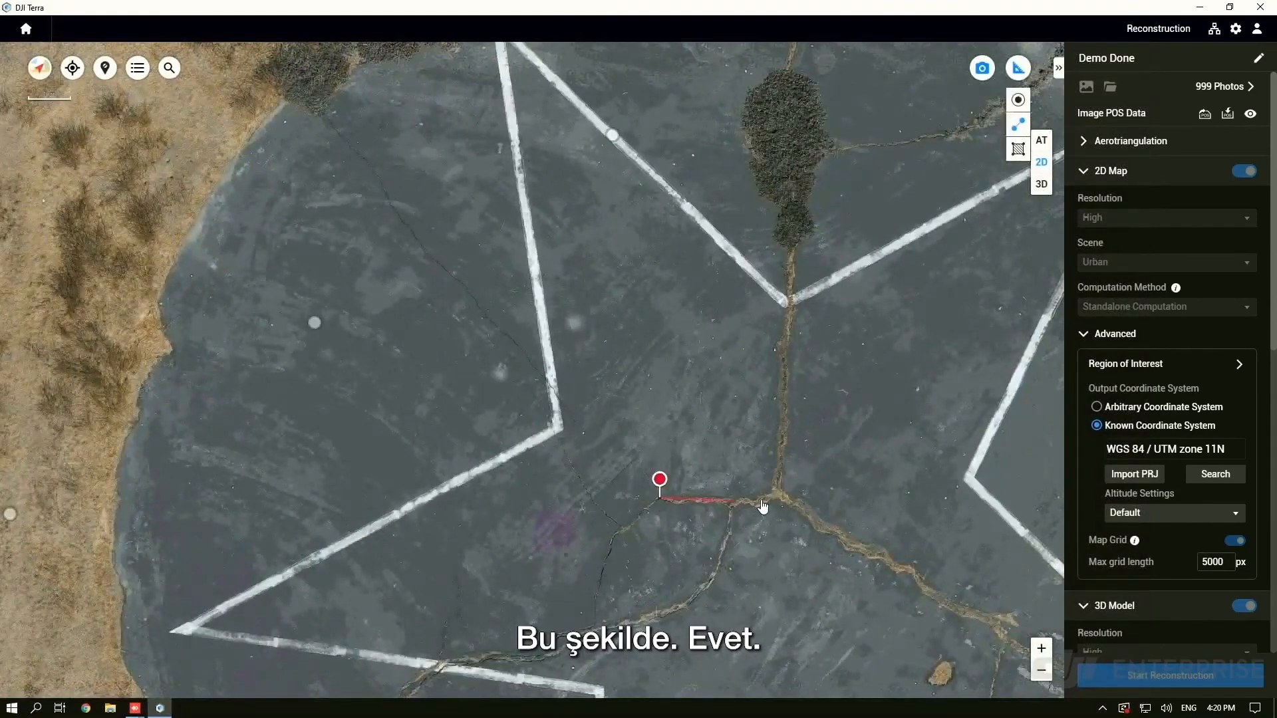
pyautogui.click(782, 498)
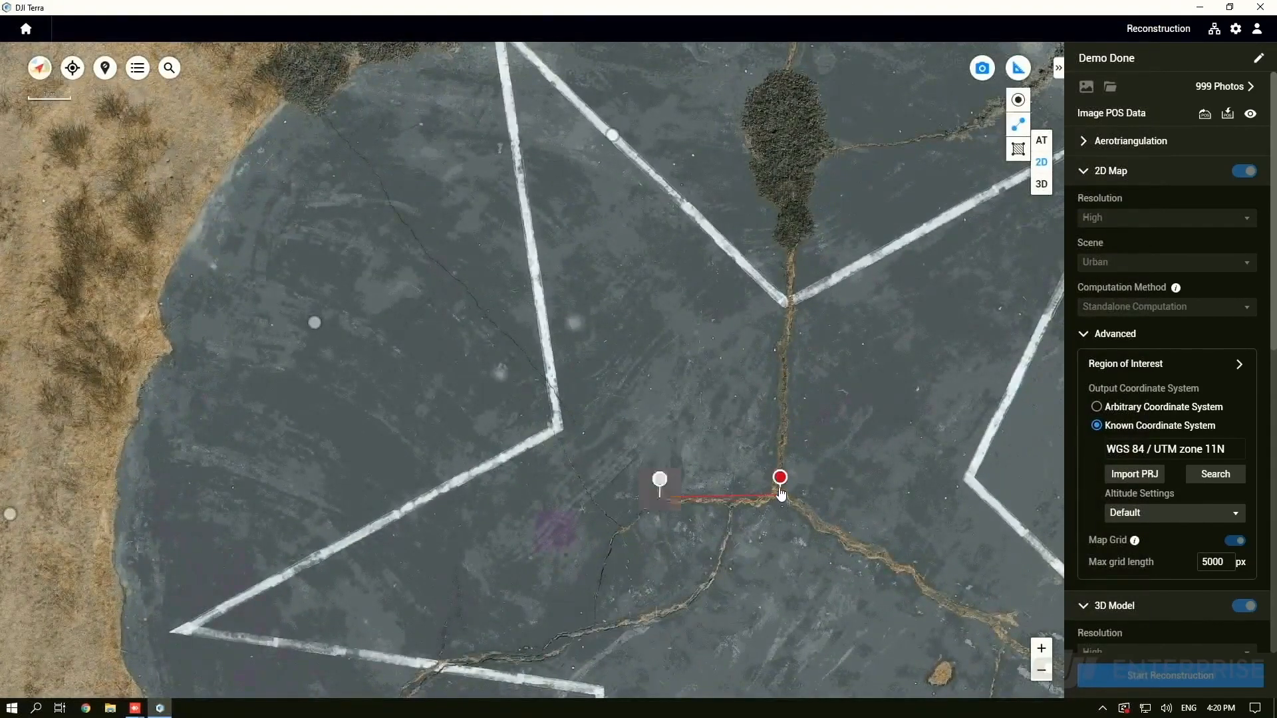
pyautogui.click(790, 303)
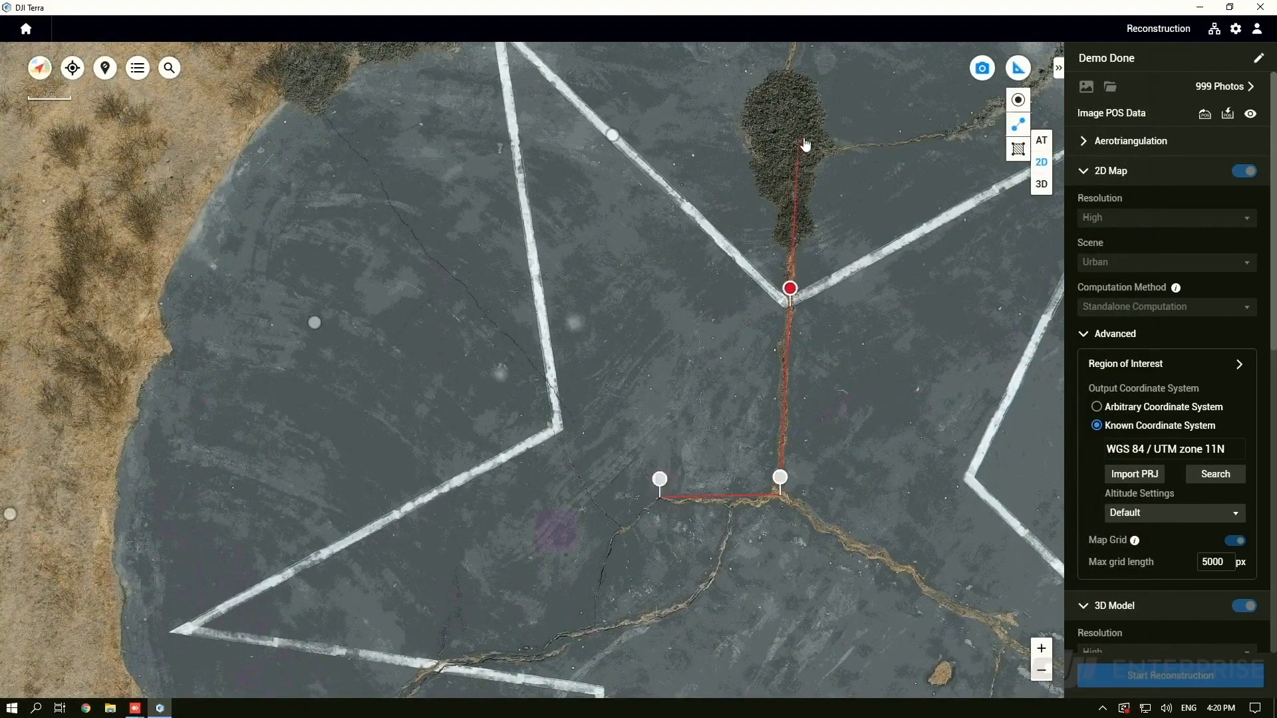
pyautogui.click(839, 146)
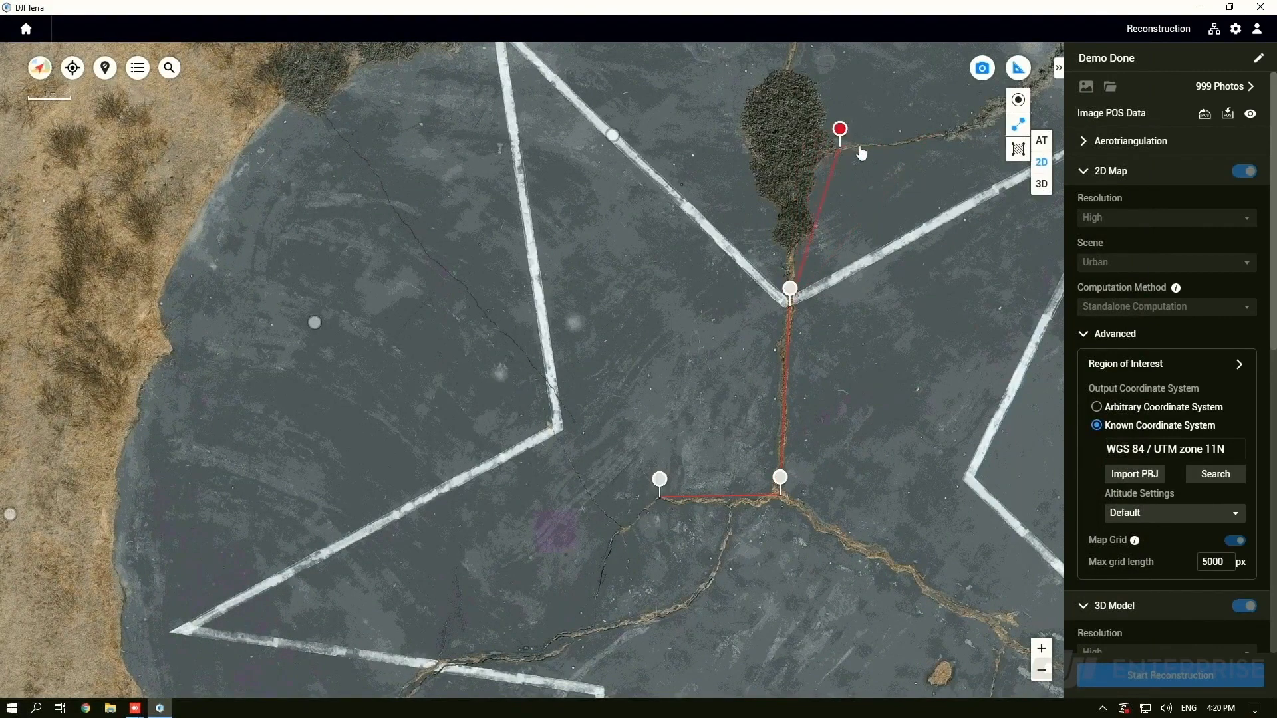
pyautogui.click(958, 131)
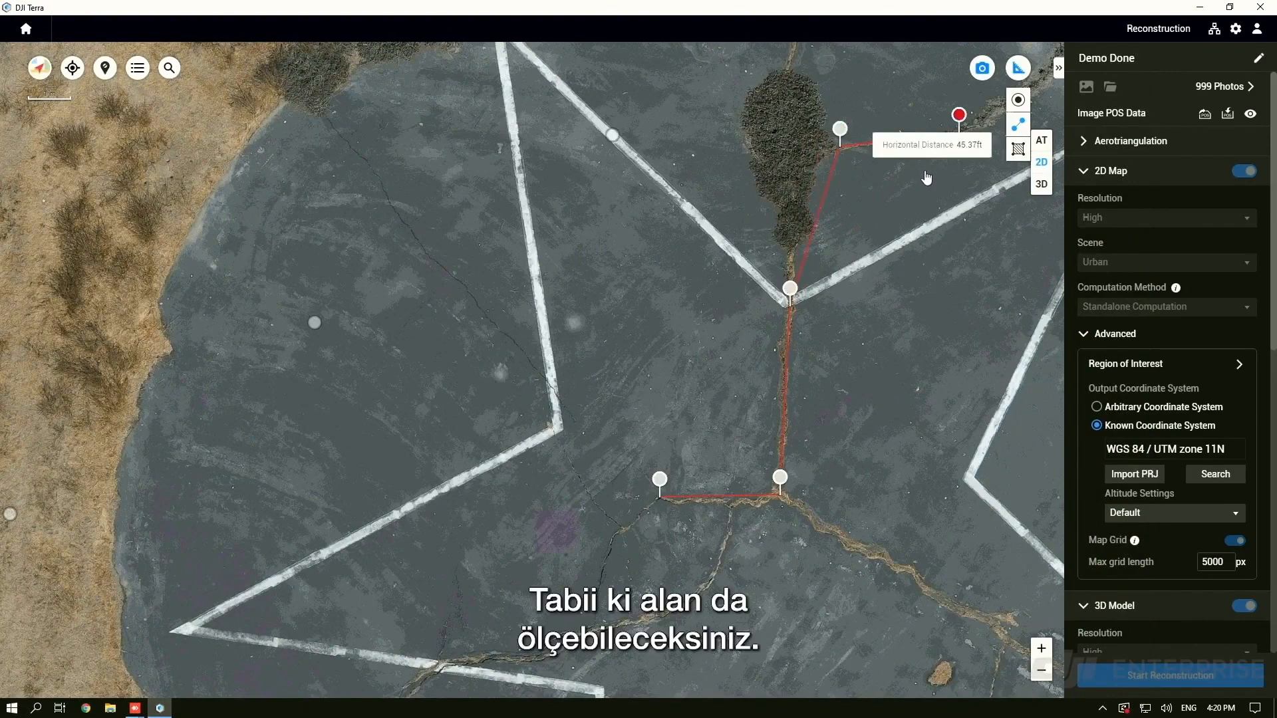
# Measure the projected area of the triangle between a star tip and its two adjacent inner corners, and exit the measurement tools
pyautogui.moveTo(922, 287); pyautogui.dragTo(698, 313)
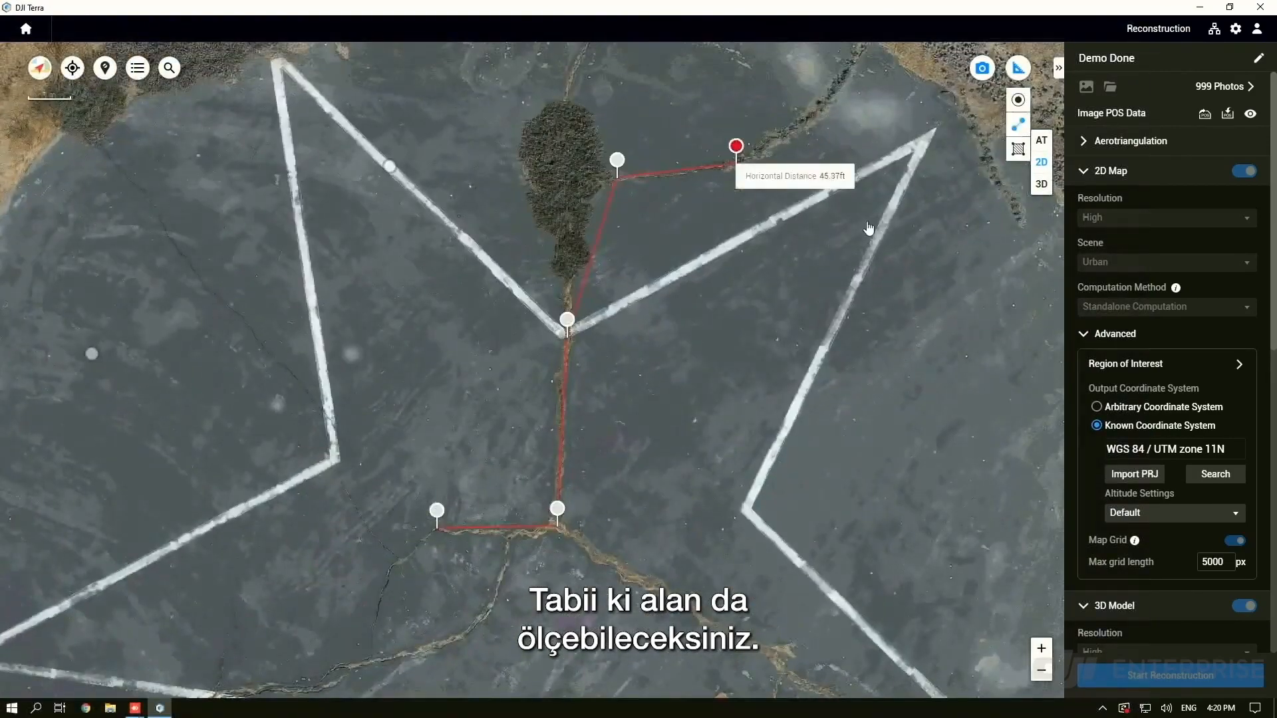
pyautogui.click(1017, 153)
pyautogui.click(273, 62)
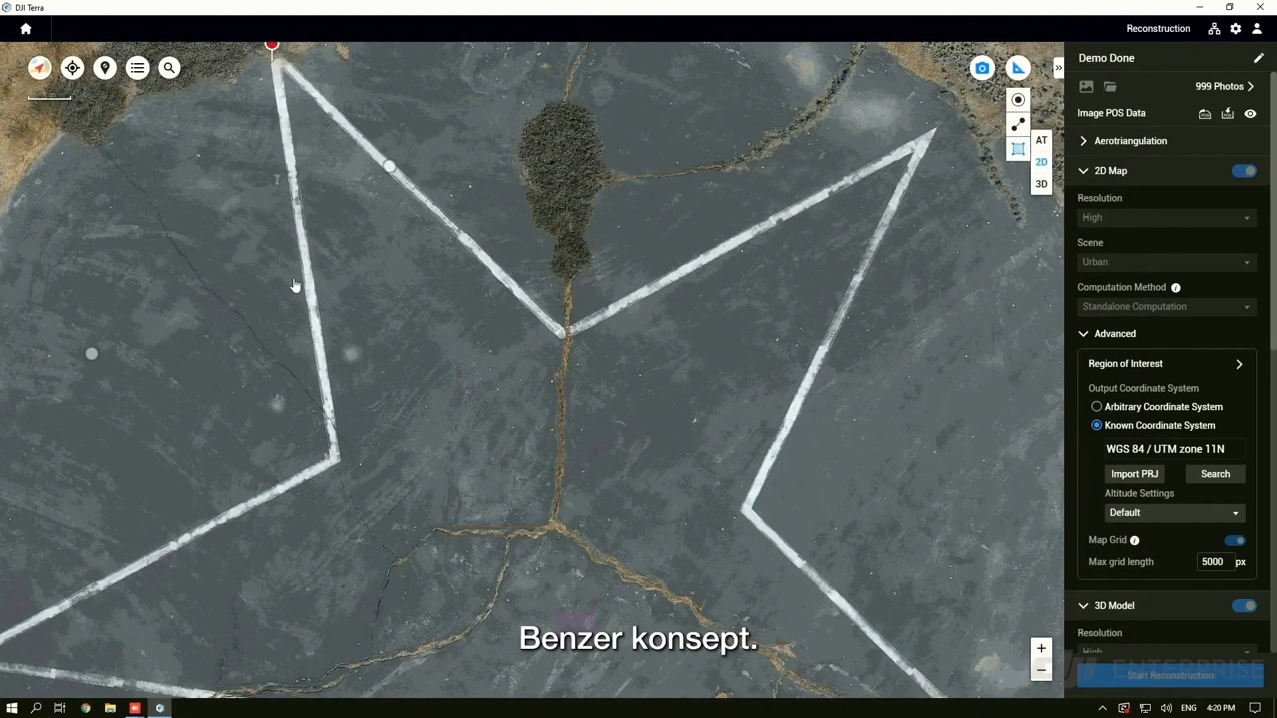
pyautogui.click(331, 459)
pyautogui.click(565, 330)
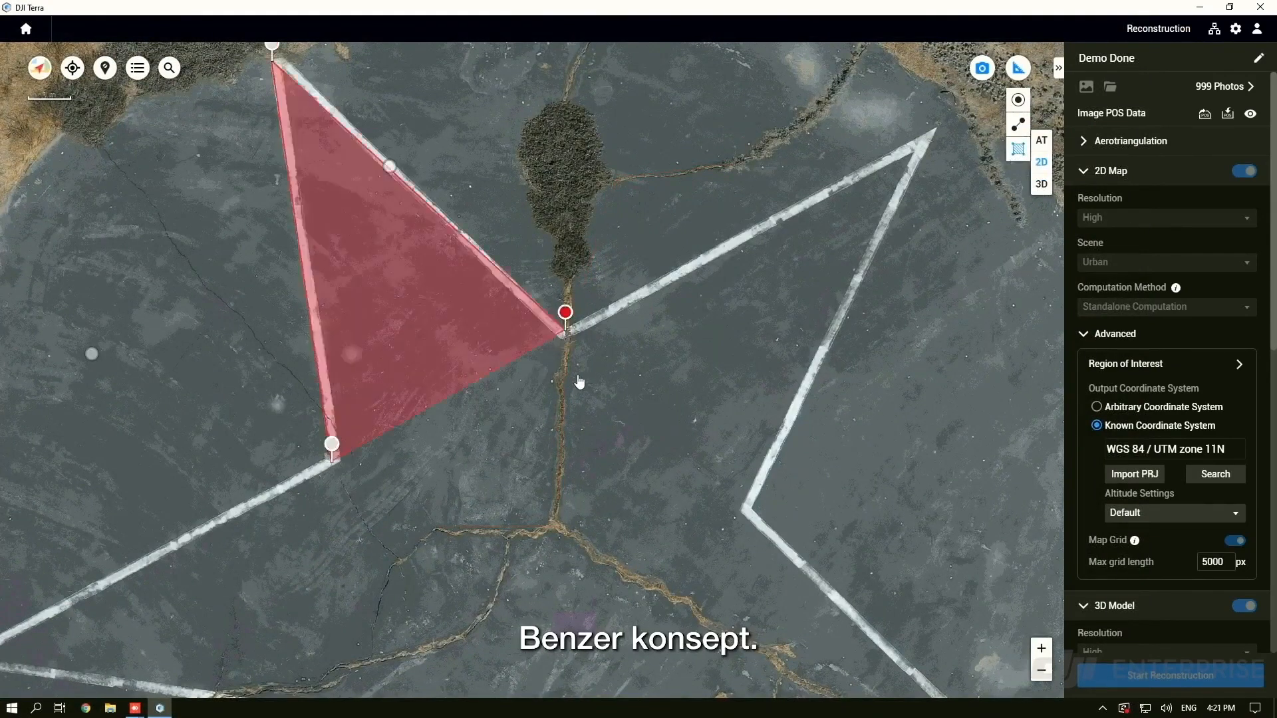
pyautogui.rightClick(577, 377)
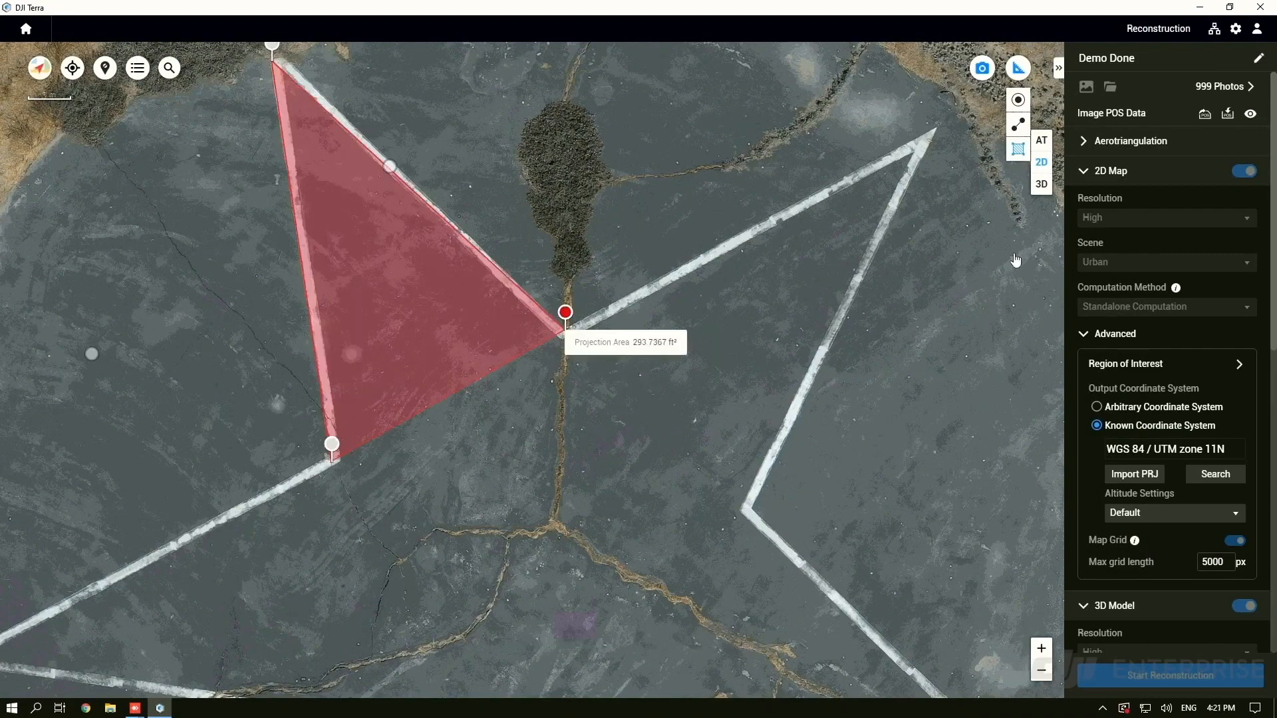
pyautogui.click(1016, 71)
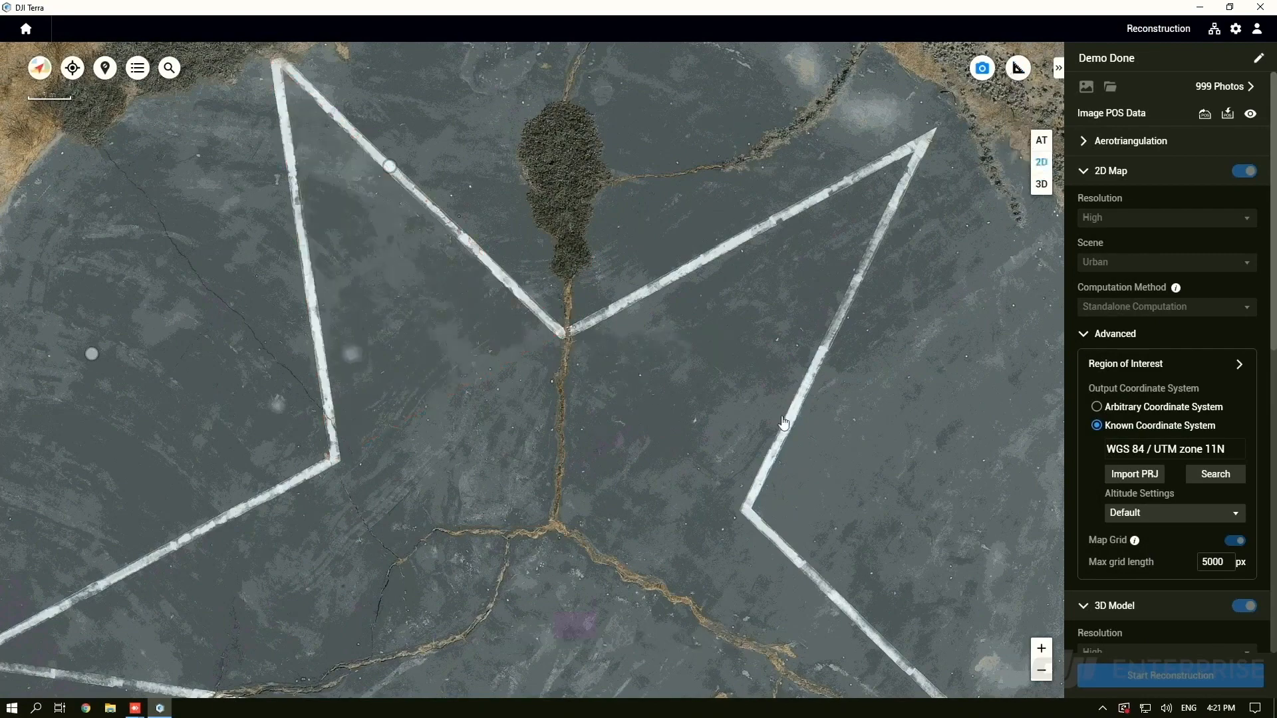
# Hide the Demo Done layer over the base map, show it again and close the layer list
pyautogui.moveTo(598, 468); pyautogui.dragTo(631, 383)
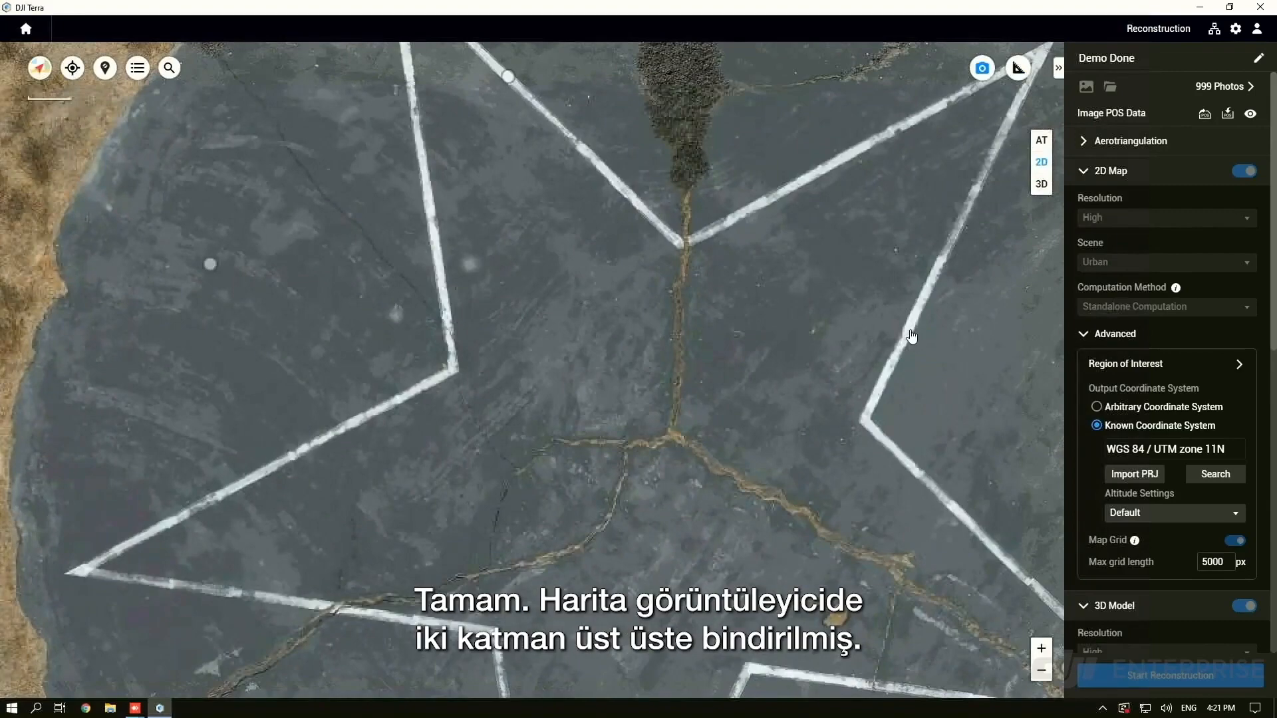
pyautogui.scroll(-4, 608, 302)
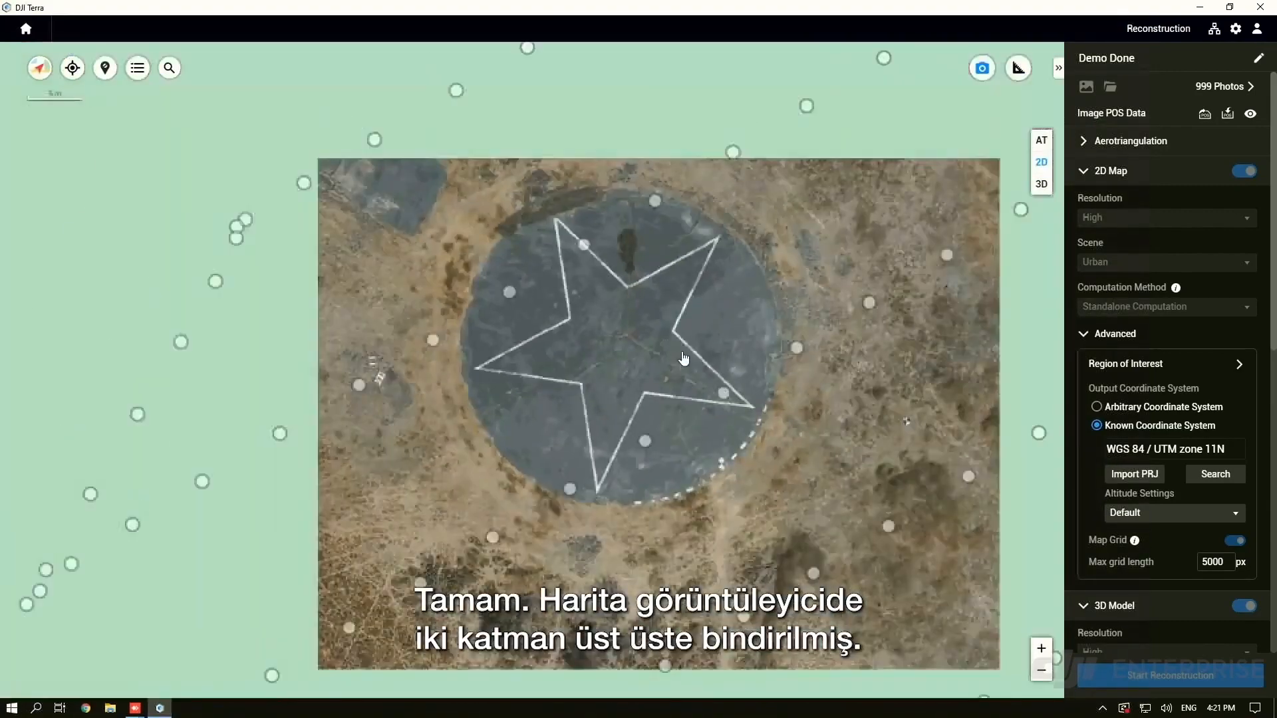
pyautogui.scroll(-3, 683, 359)
pyautogui.moveTo(747, 453); pyautogui.dragTo(522, 313)
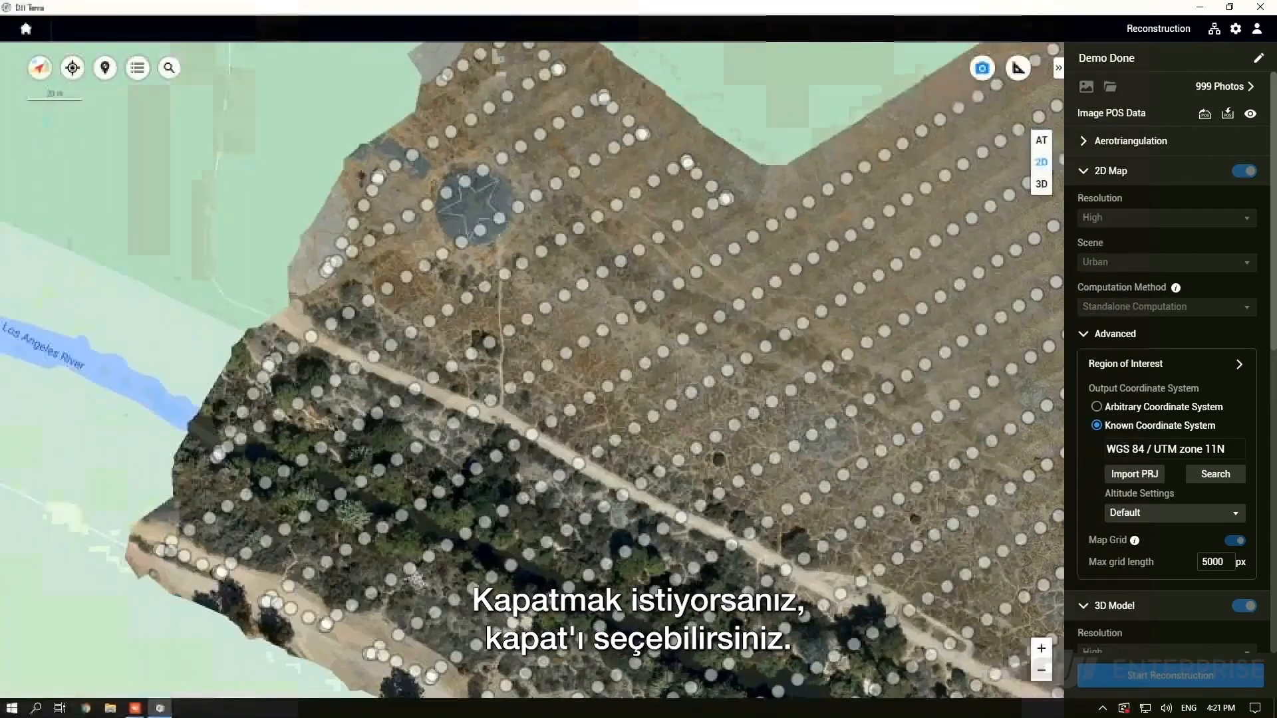
pyautogui.scroll(-4, 698, 395)
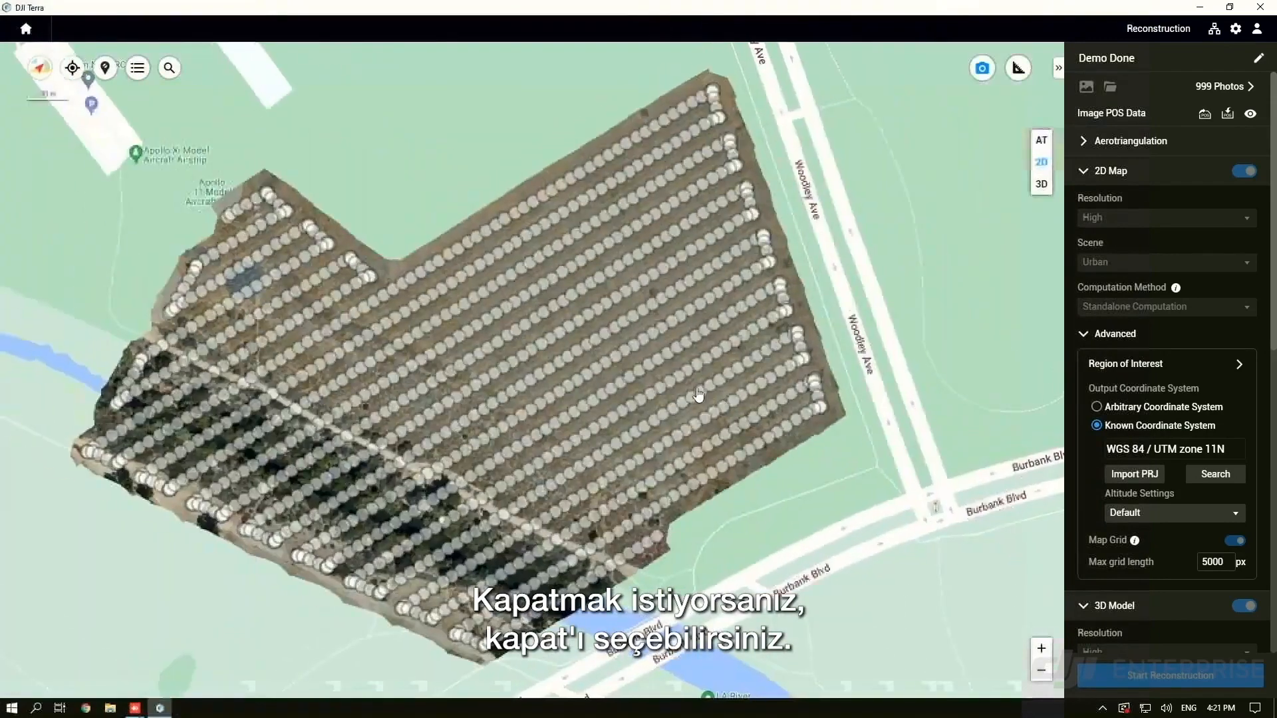
pyautogui.scroll(1, 737, 383)
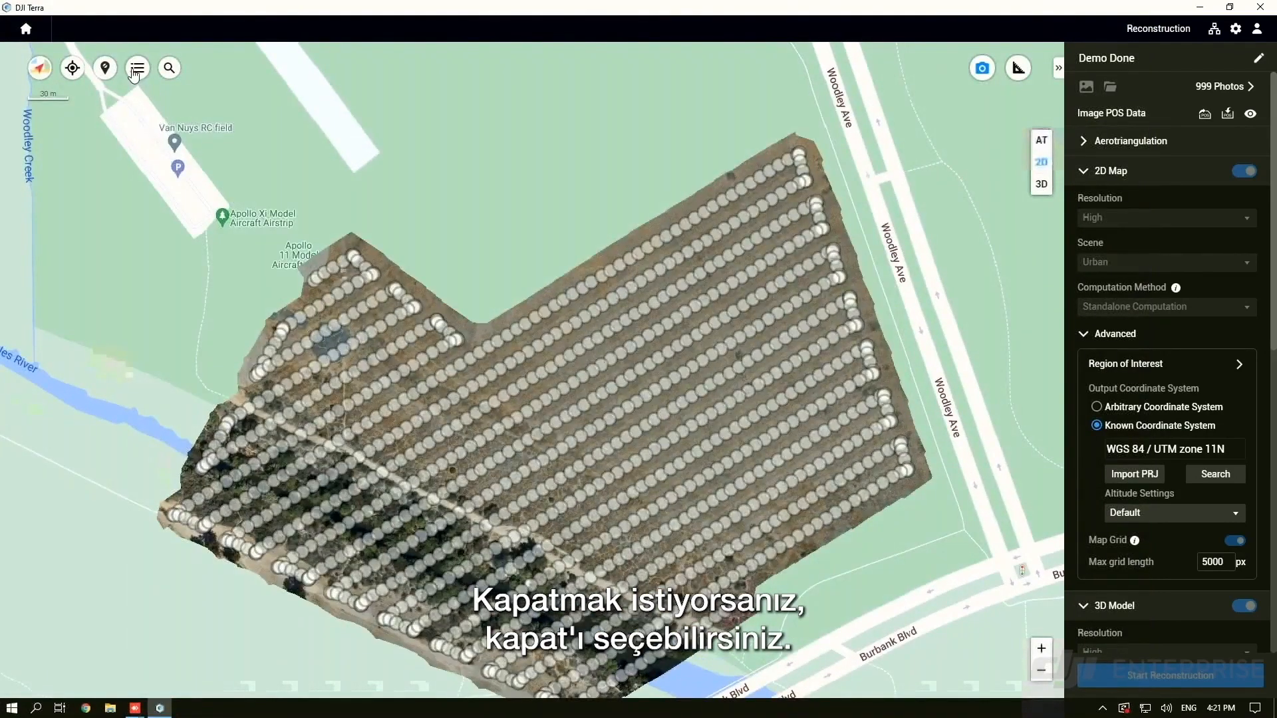
pyautogui.click(136, 69)
pyautogui.click(39, 133)
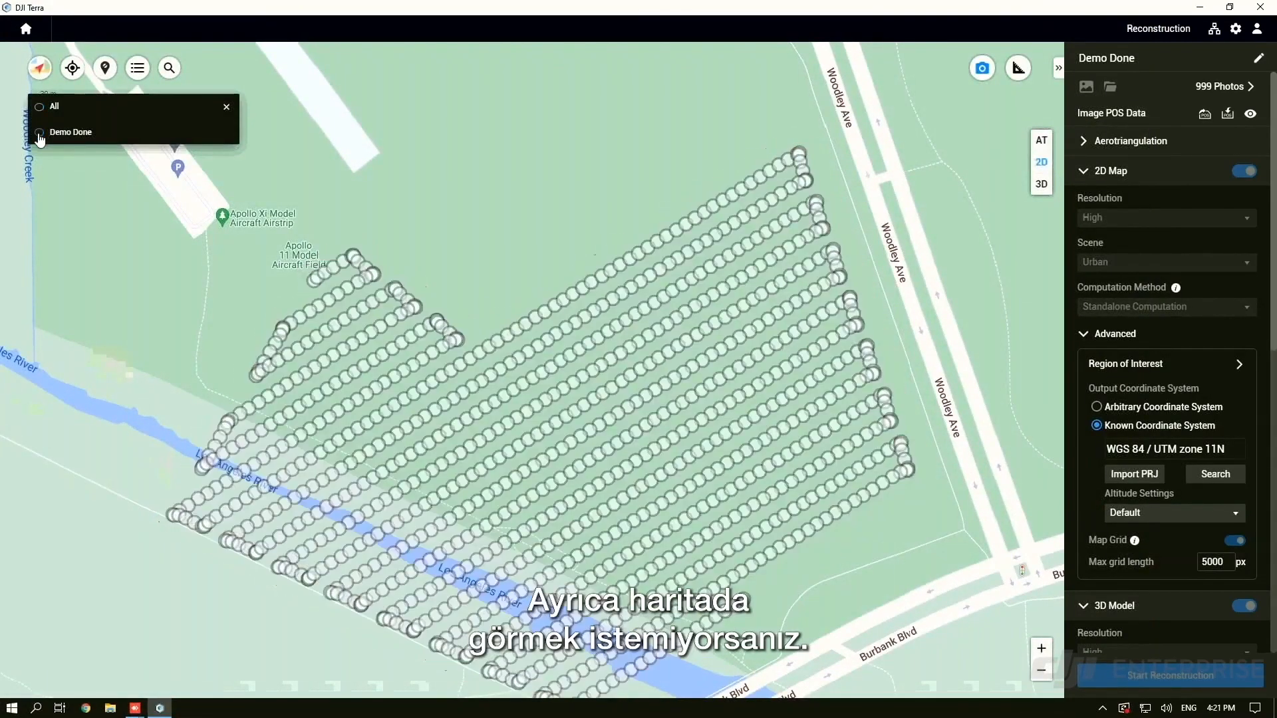
pyautogui.click(39, 133)
pyautogui.click(39, 133)
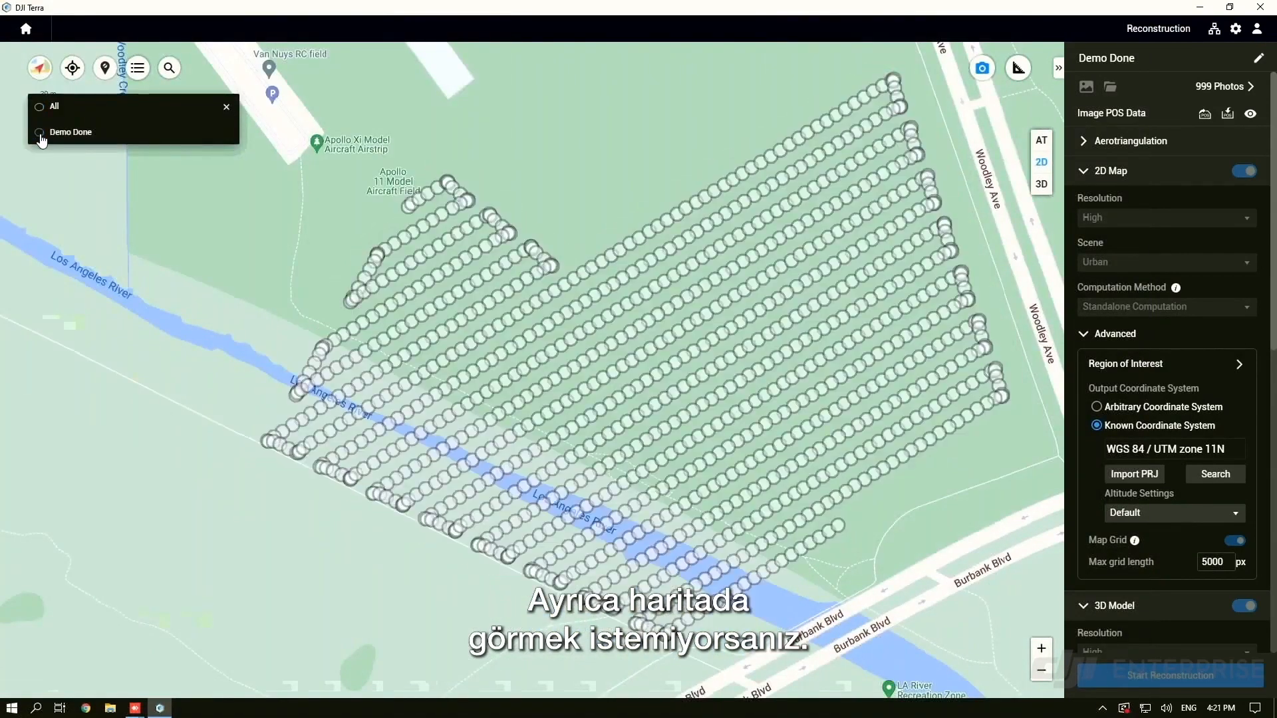
pyautogui.click(40, 133)
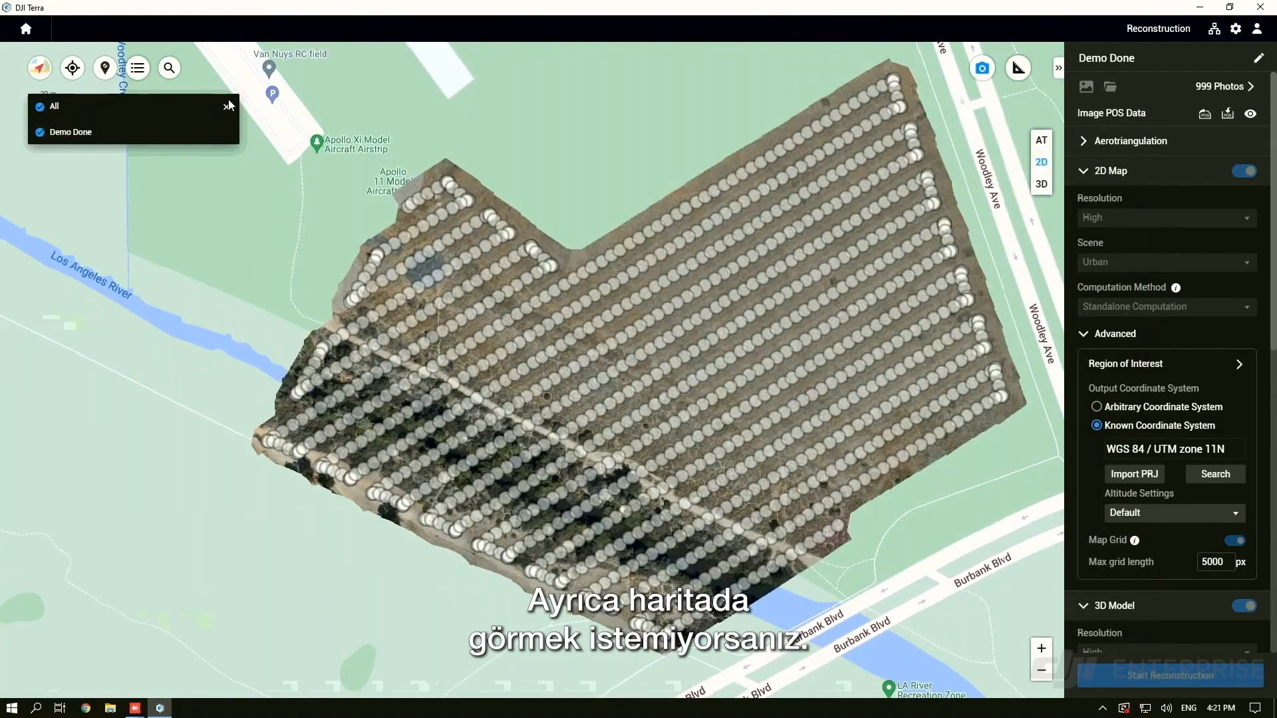
pyautogui.click(226, 107)
# Leave the Demo Done mission and return to the reconstruction mission list
pyautogui.moveTo(556, 166); pyautogui.dragTo(403, 235)
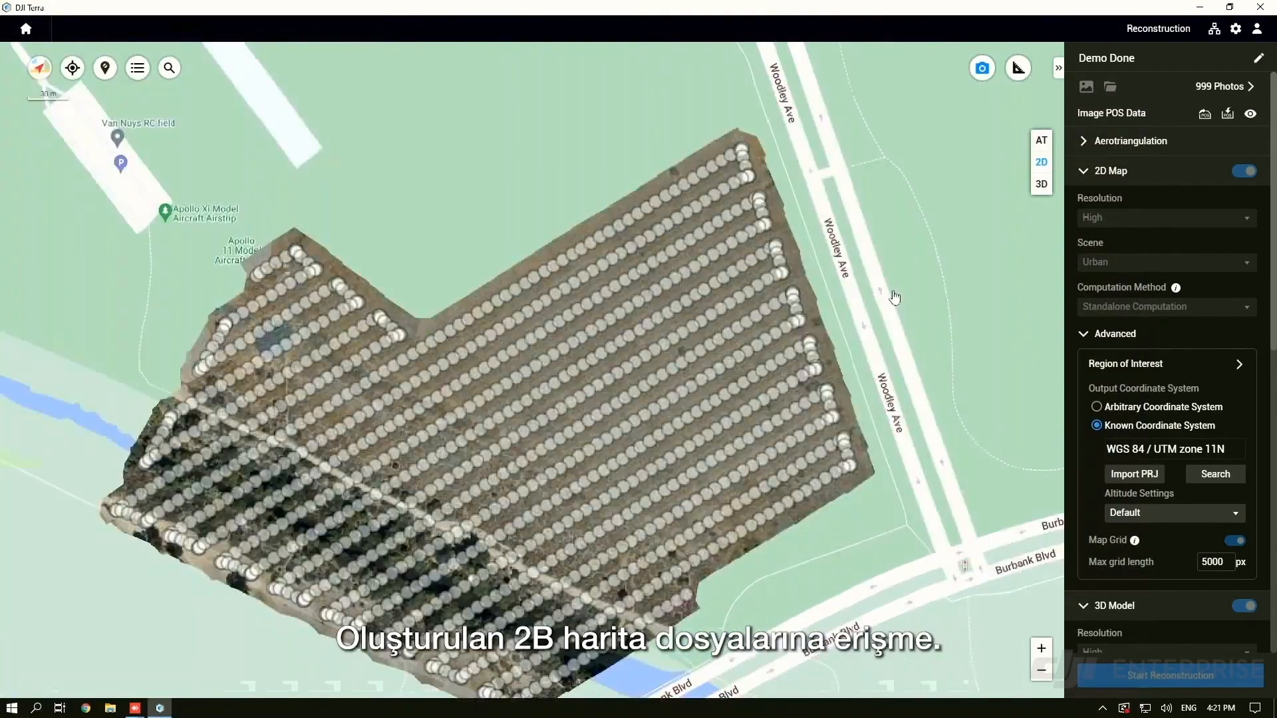
pyautogui.moveTo(436, 217); pyautogui.dragTo(467, 197)
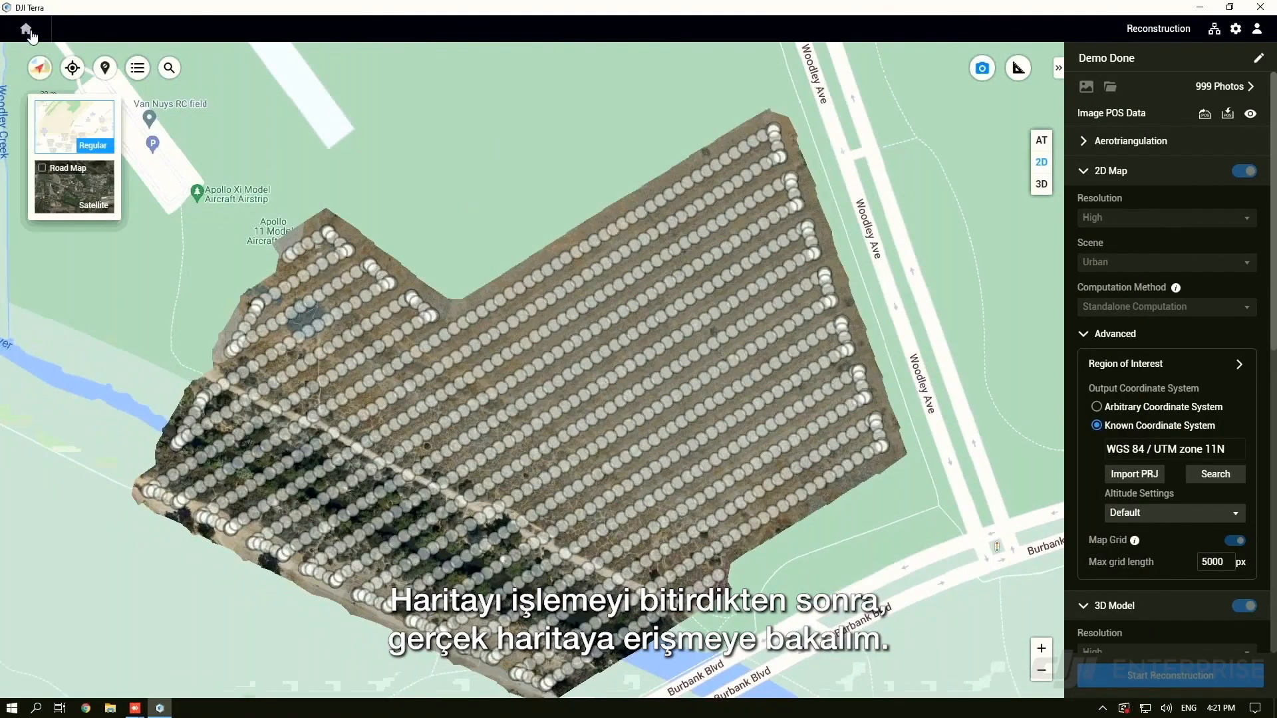
pyautogui.click(26, 30)
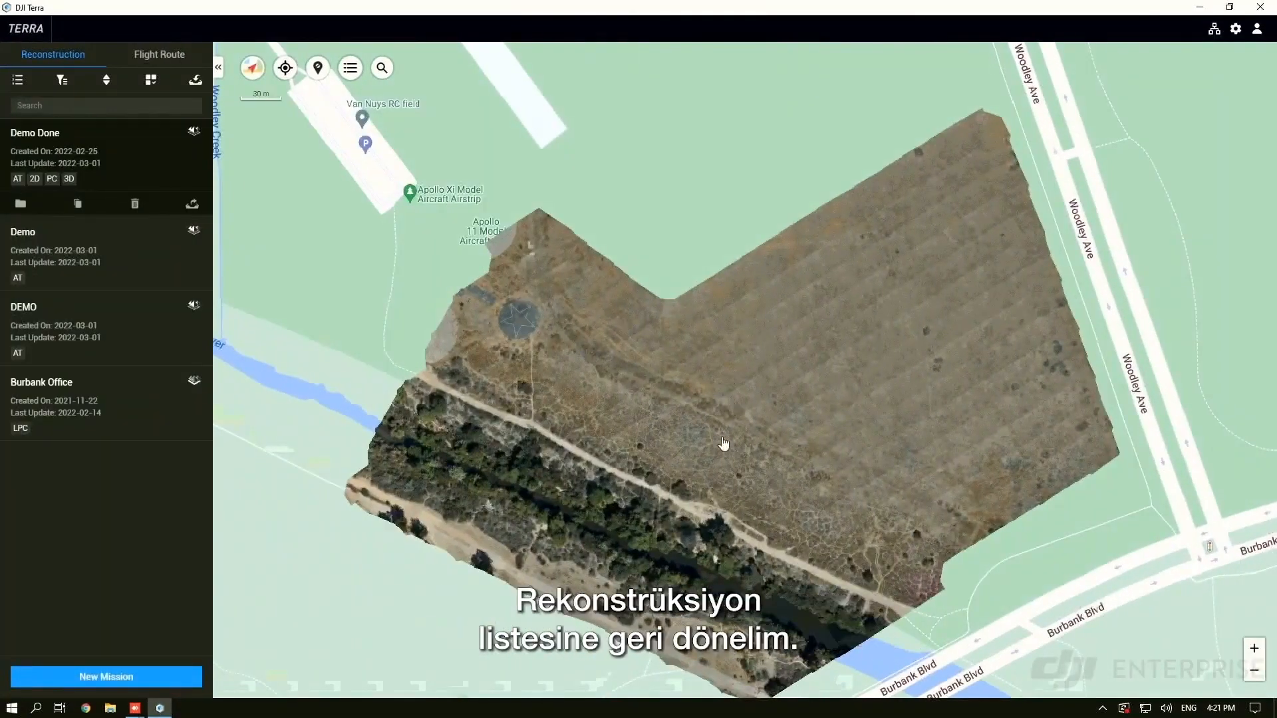
pyautogui.scroll(5, 827, 314)
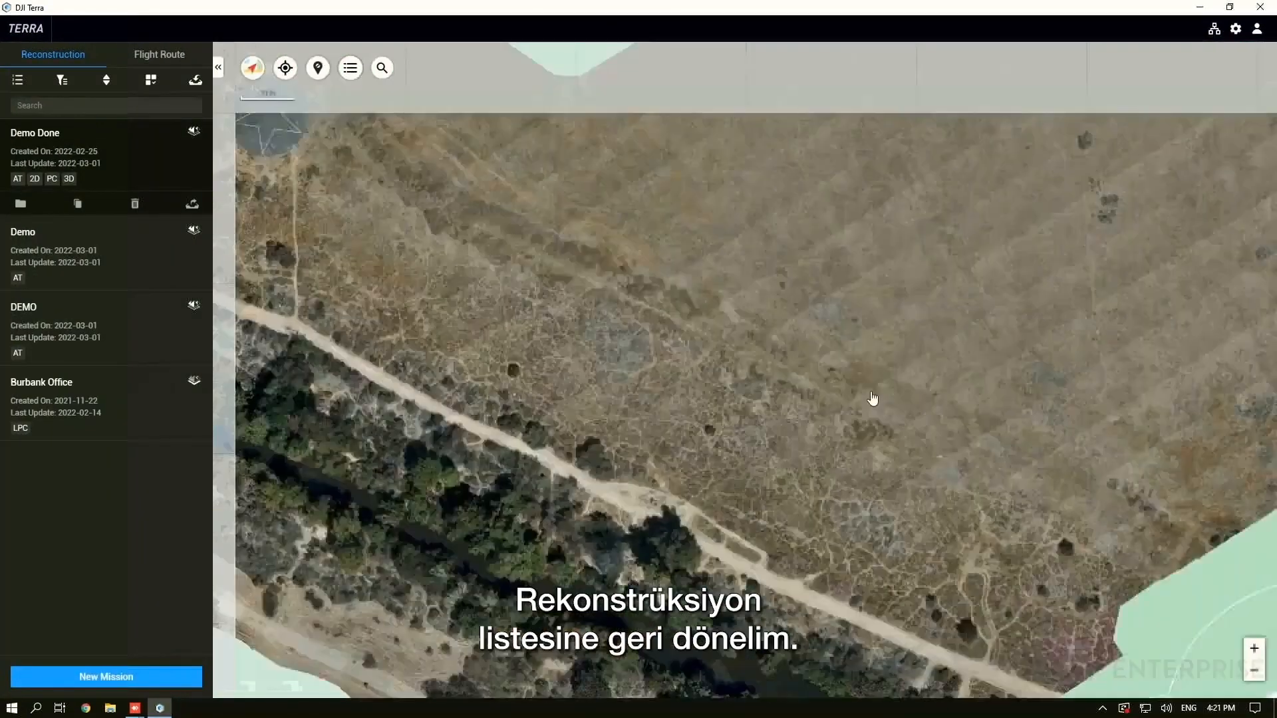
pyautogui.scroll(2, 859, 393)
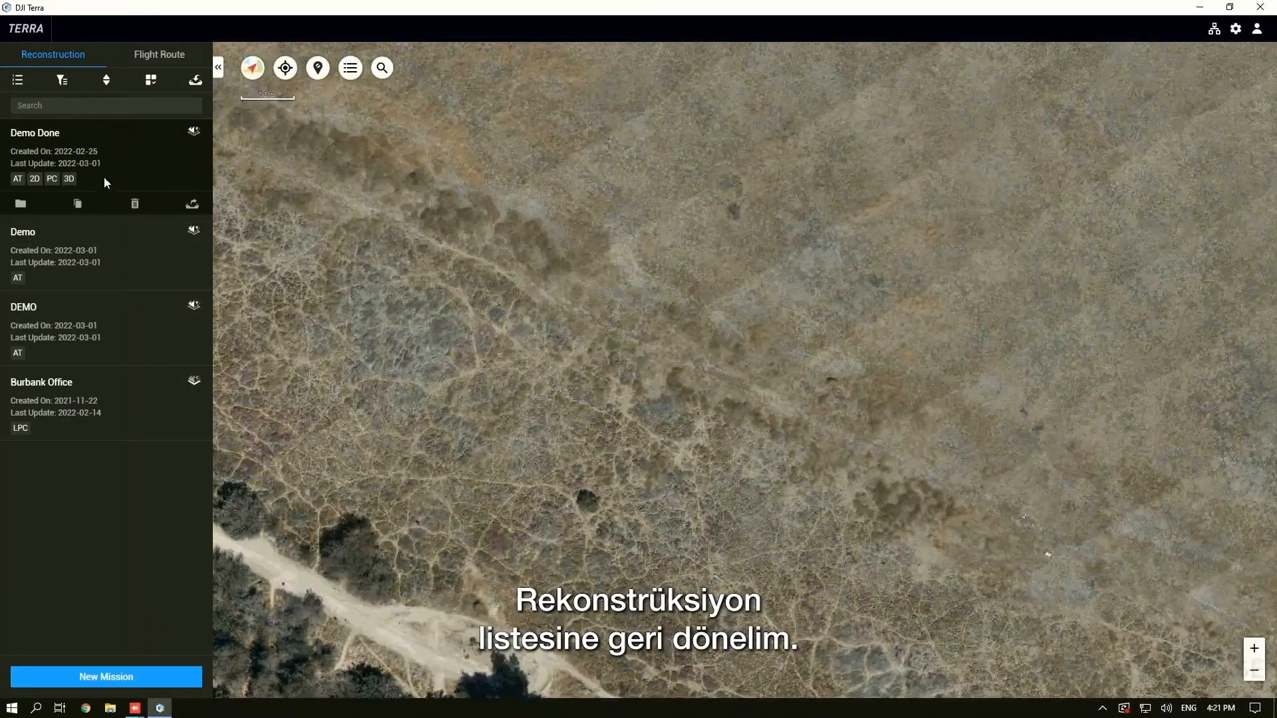
# Open the Demo Done mission's folder in File Explorer and locate the result TIF file in its map subfolder
pyautogui.click(21, 212)
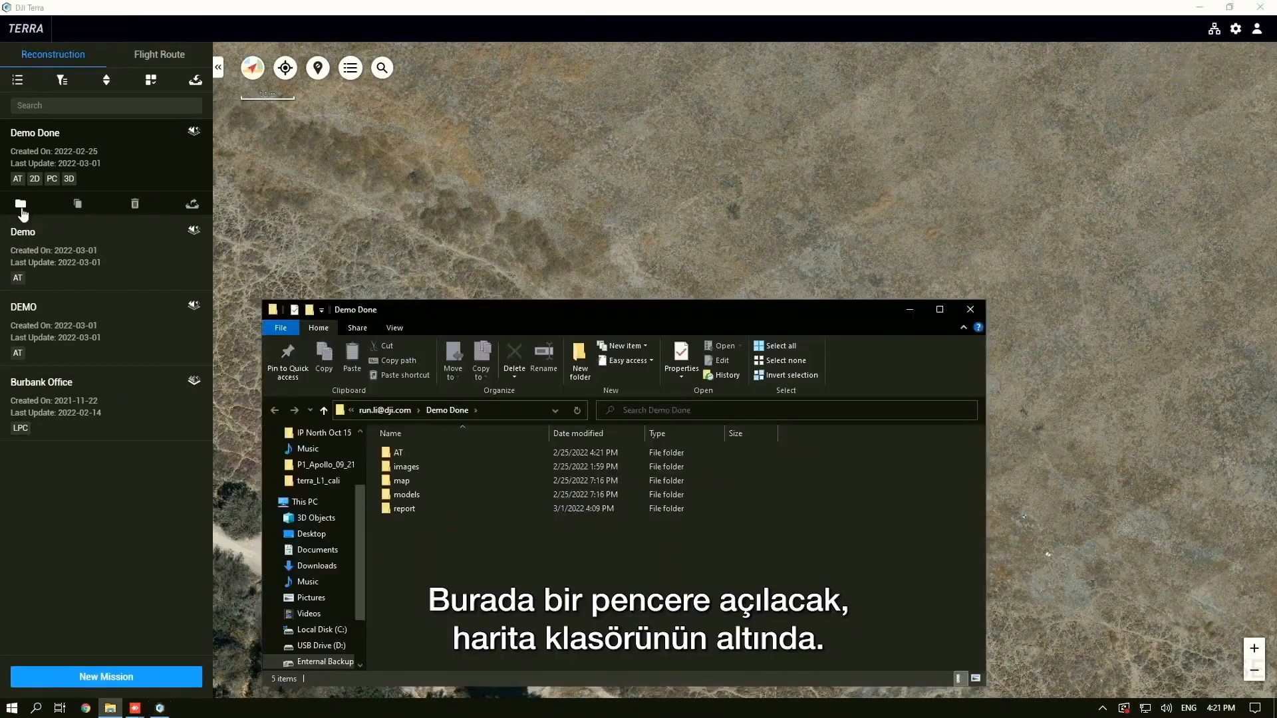
pyautogui.moveTo(544, 319); pyautogui.dragTo(560, 168)
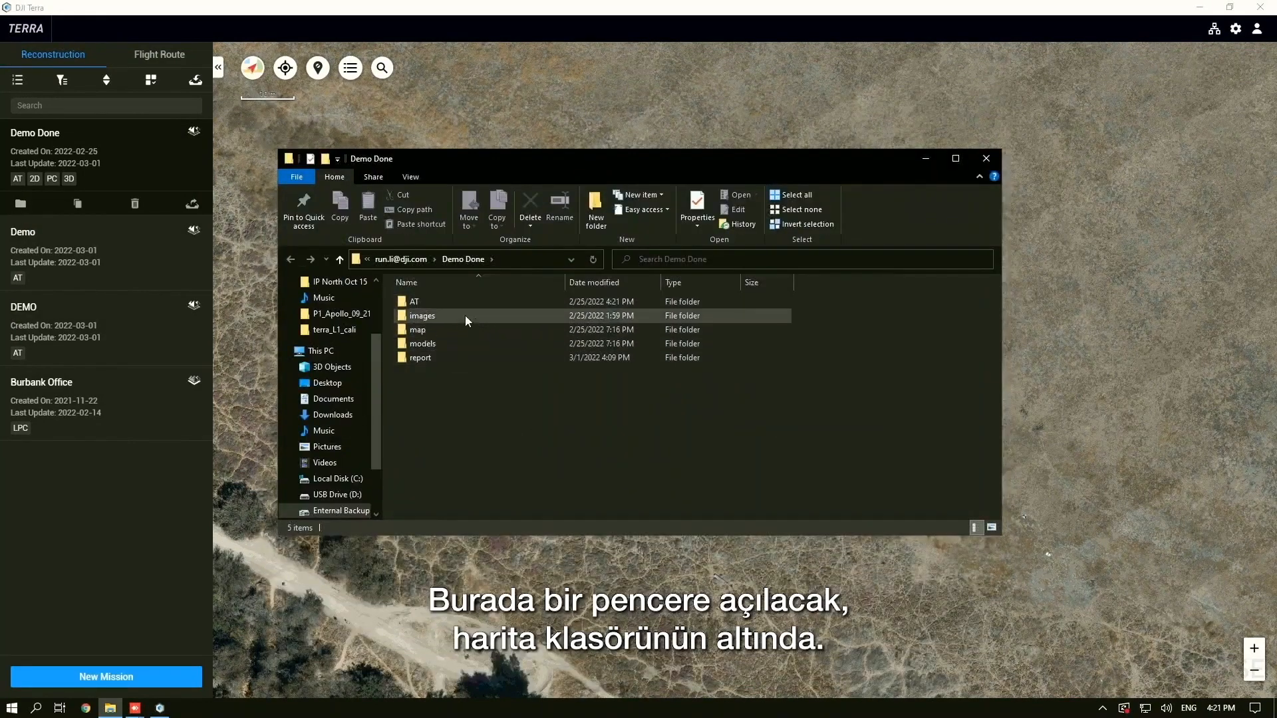
pyautogui.doubleClick(421, 329)
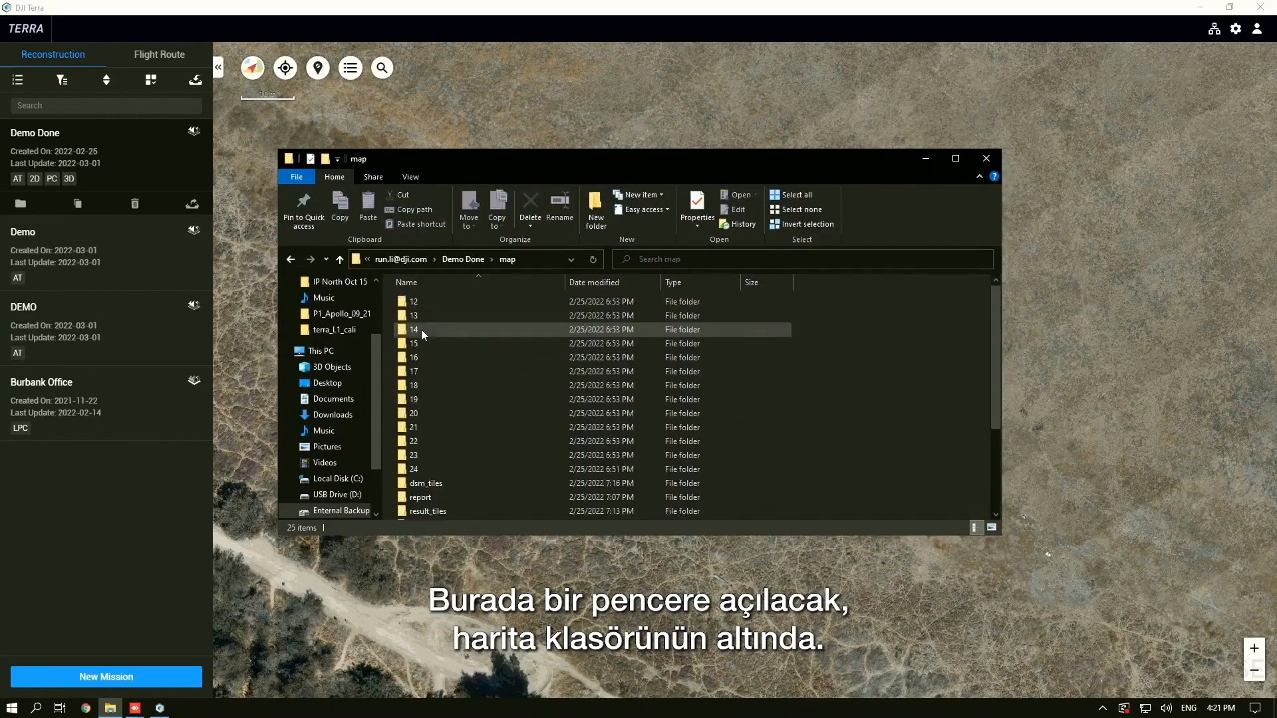
pyautogui.scroll(-3, 543, 444)
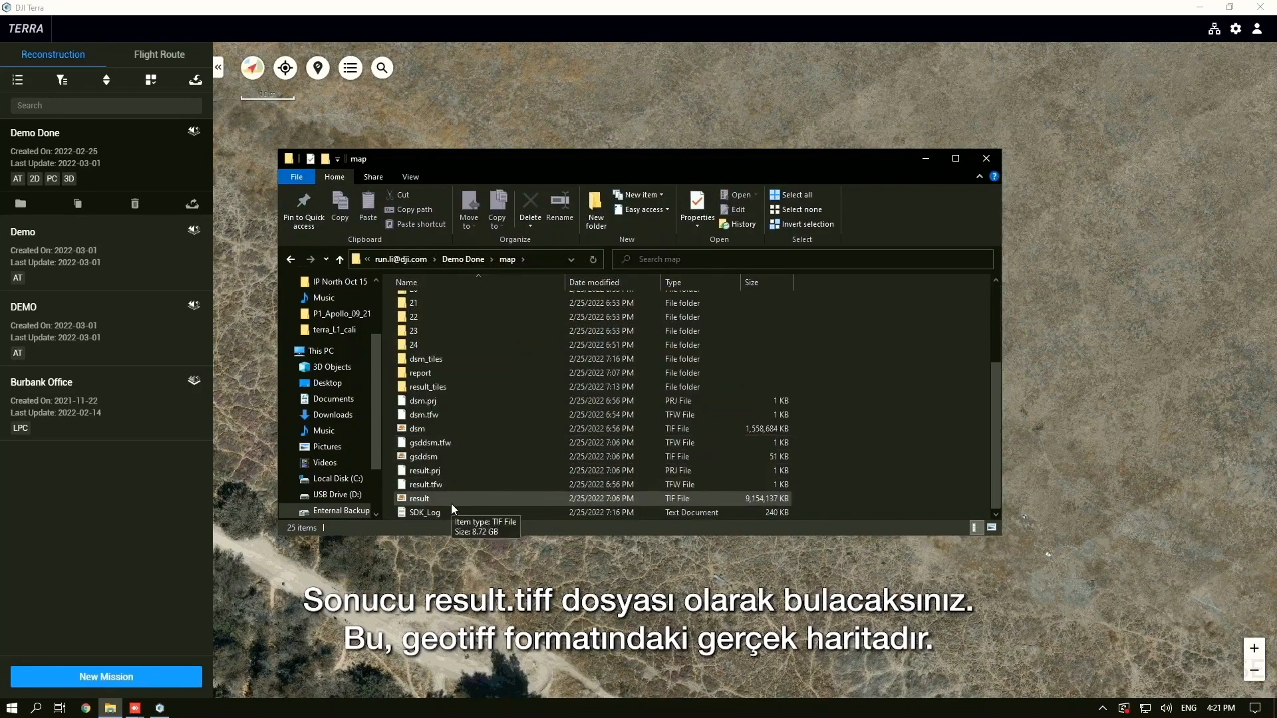
# Point out the result and dsm TIF files in the map folder and close File Explorer
pyautogui.click(426, 498)
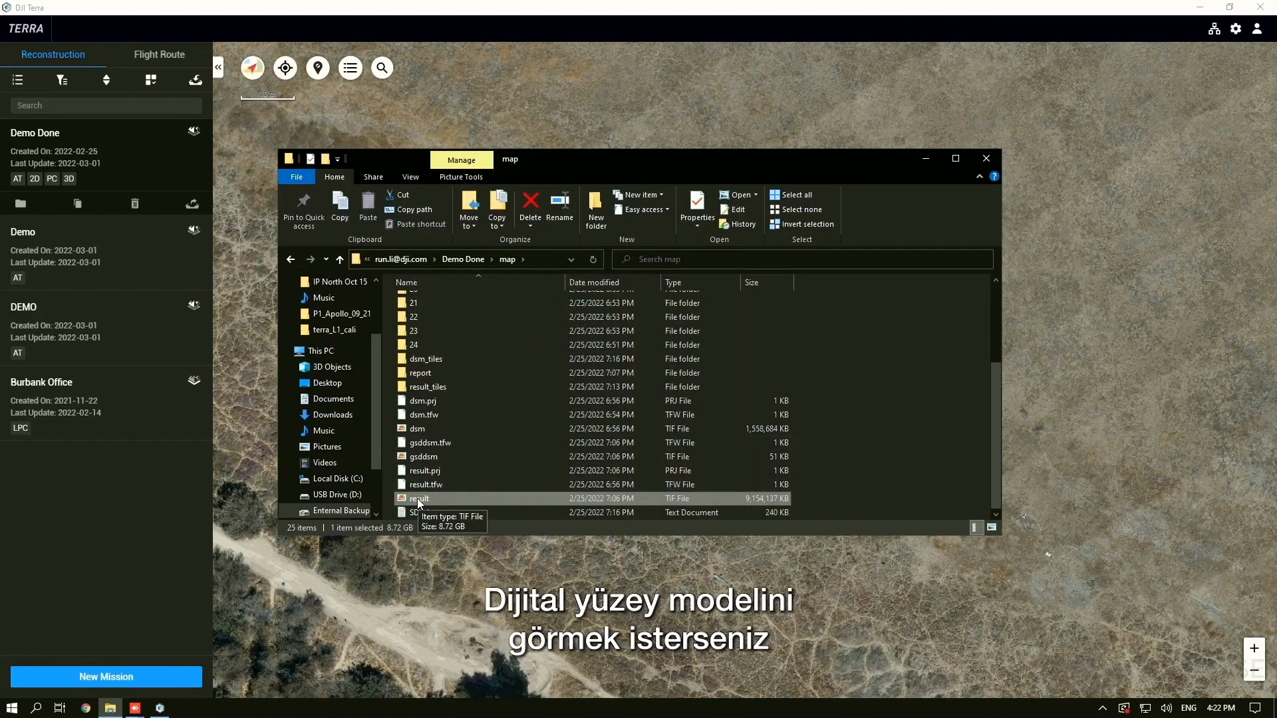
pyautogui.click(439, 428)
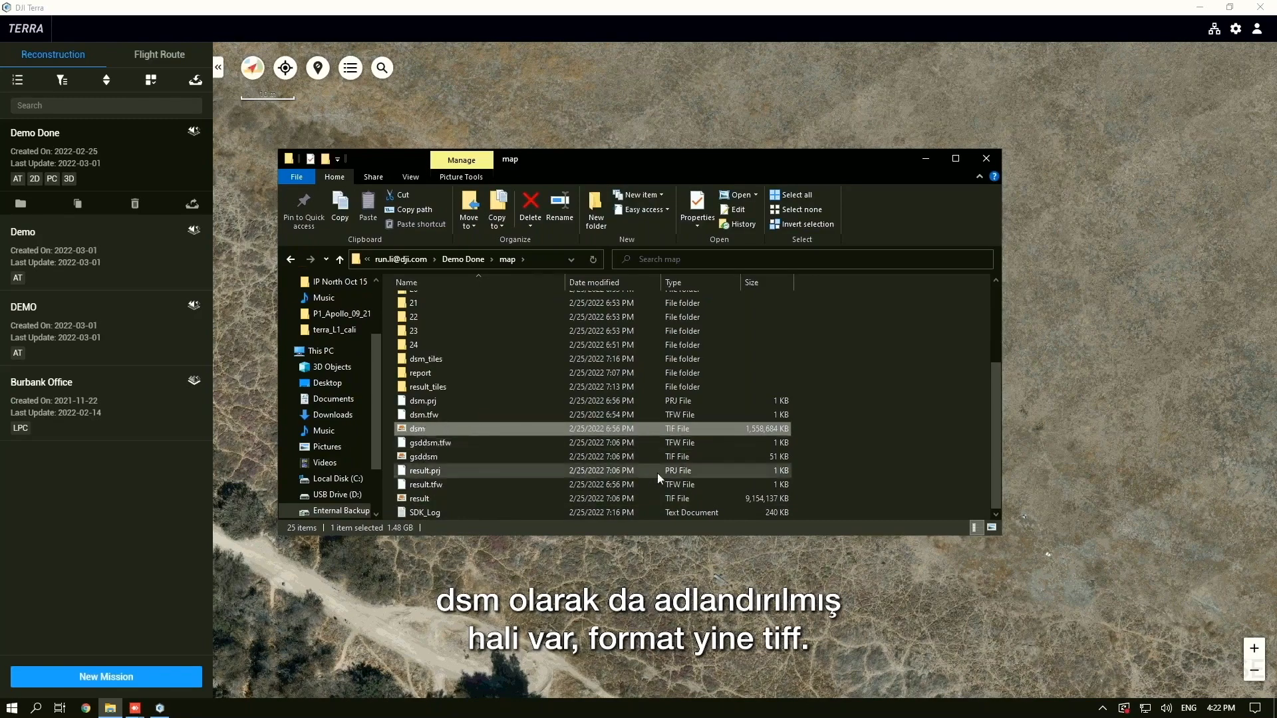
pyautogui.click(986, 159)
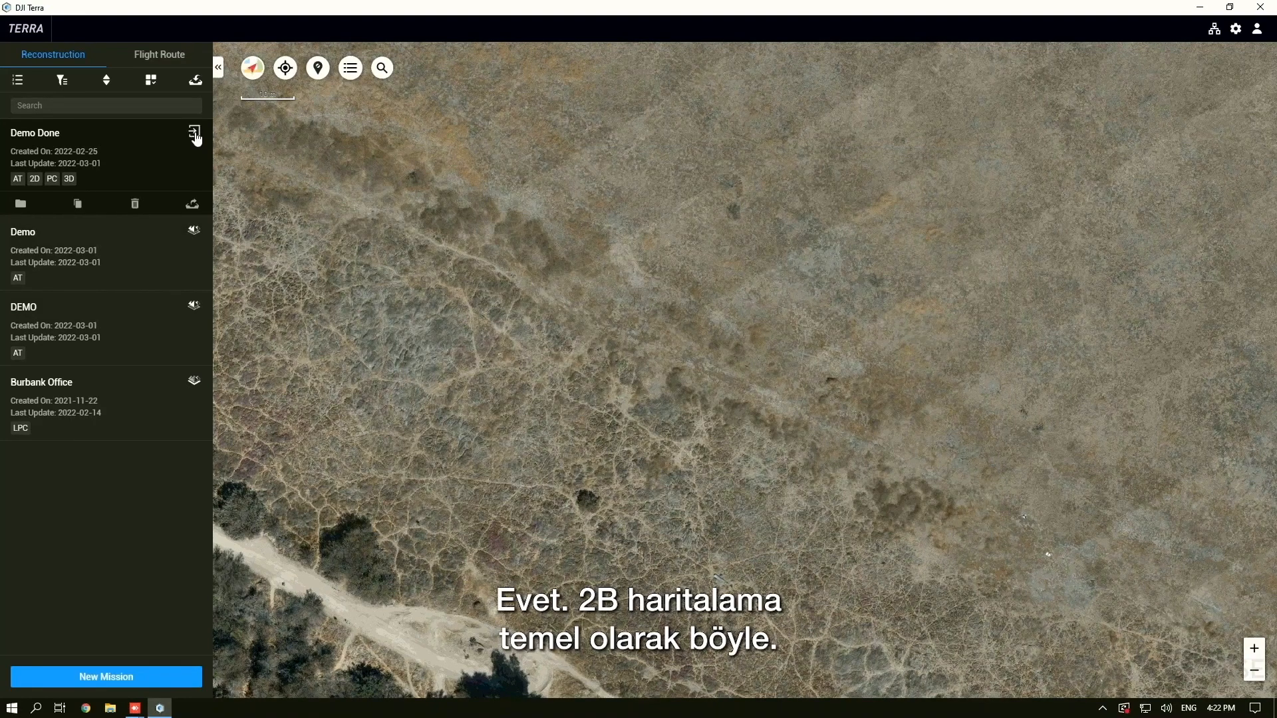
# Leave the Demo Done mission and open the Demo mission's reconstruction settings
pyautogui.click(195, 133)
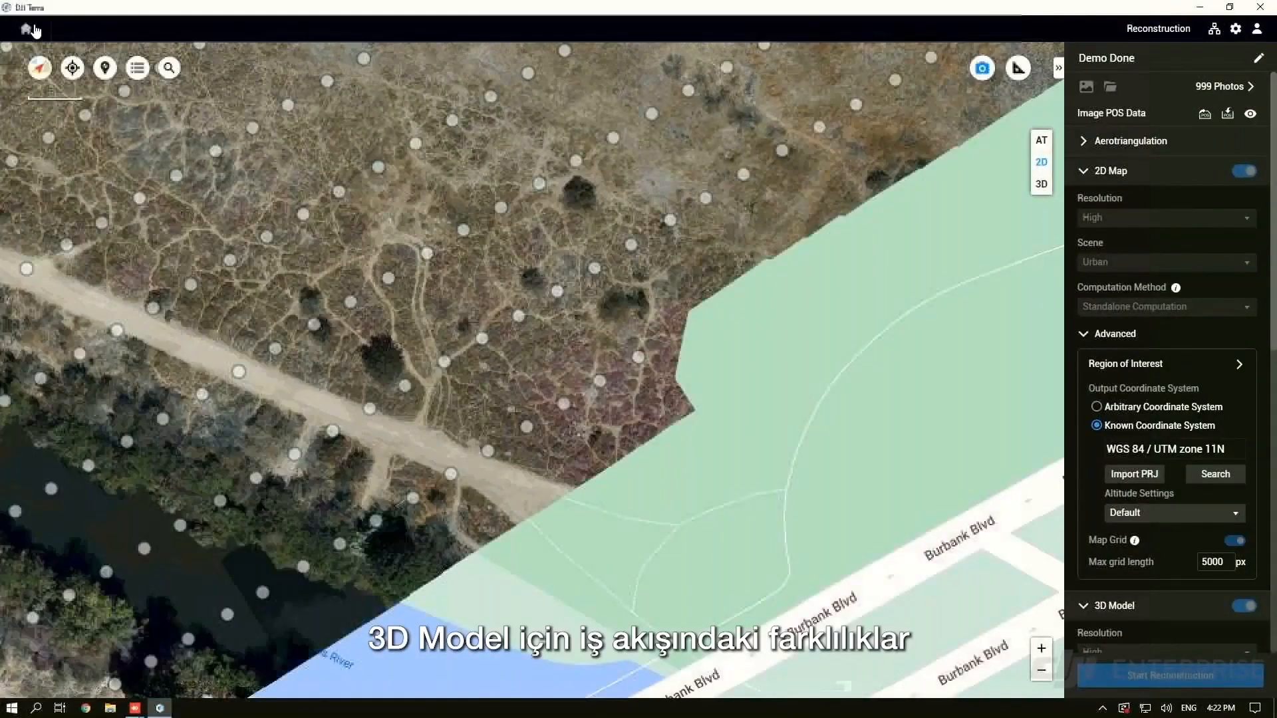
pyautogui.click(28, 29)
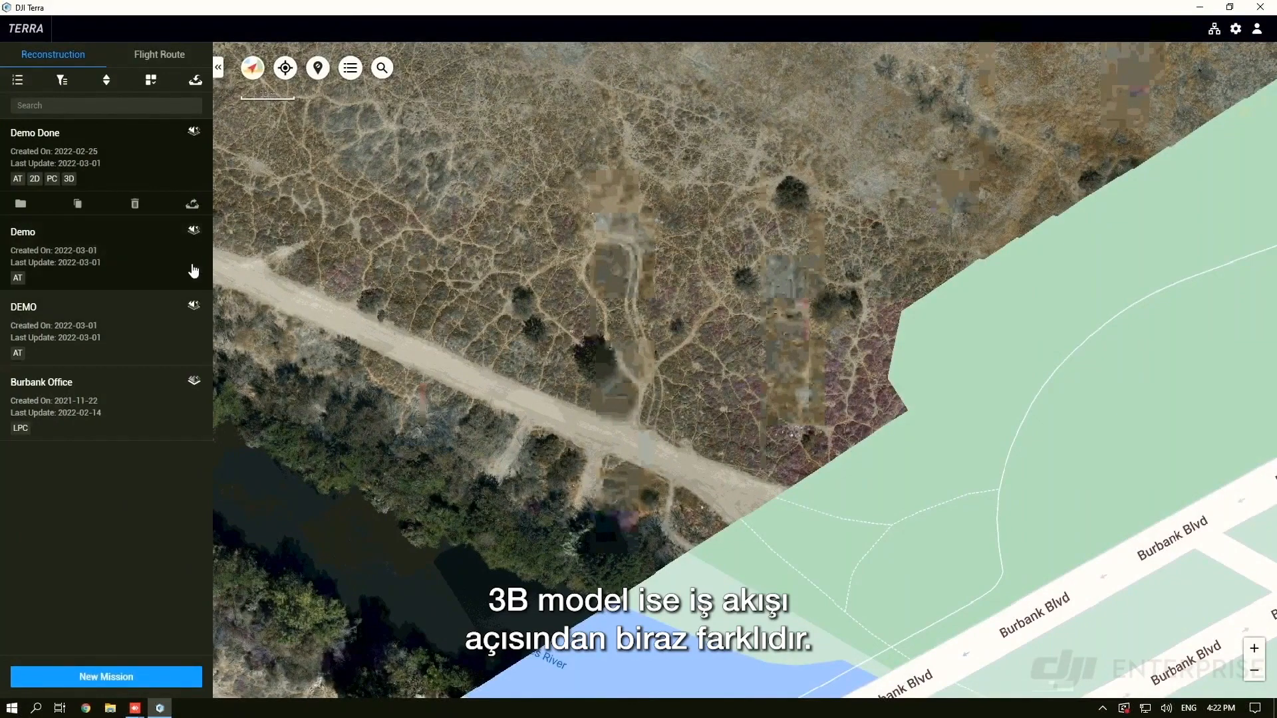
pyautogui.click(194, 231)
pyautogui.click(26, 40)
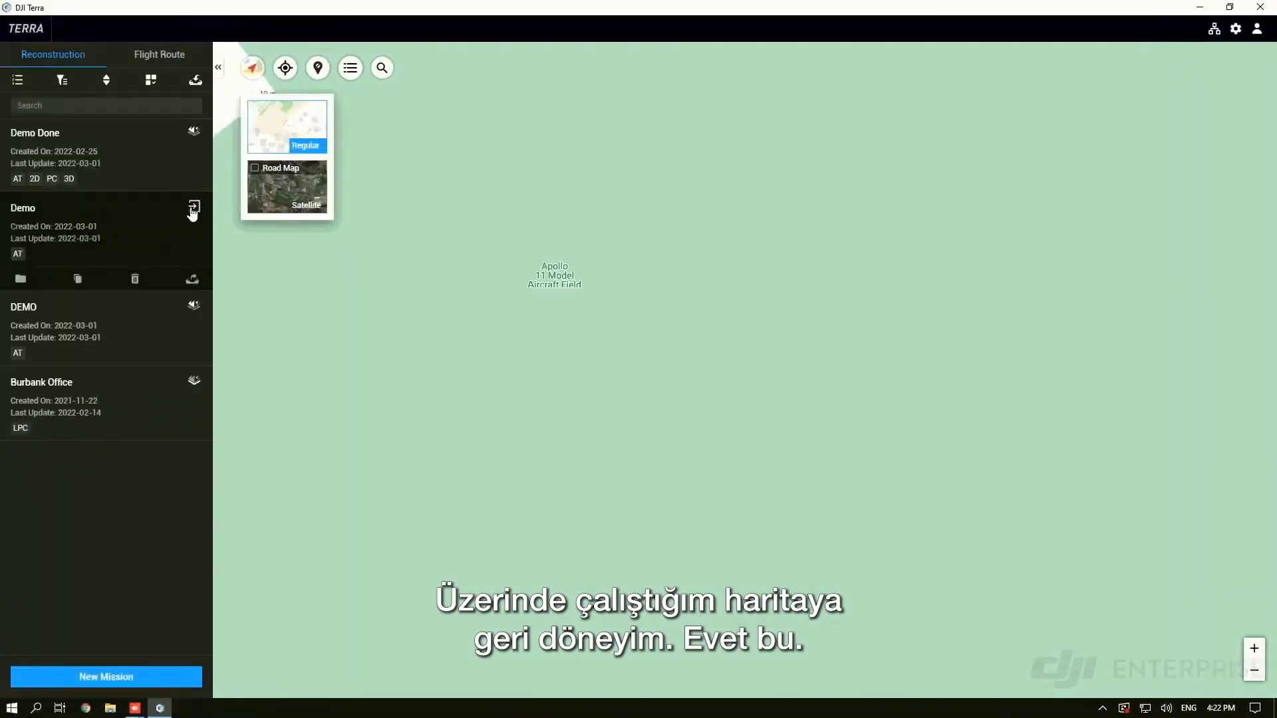
pyautogui.click(194, 209)
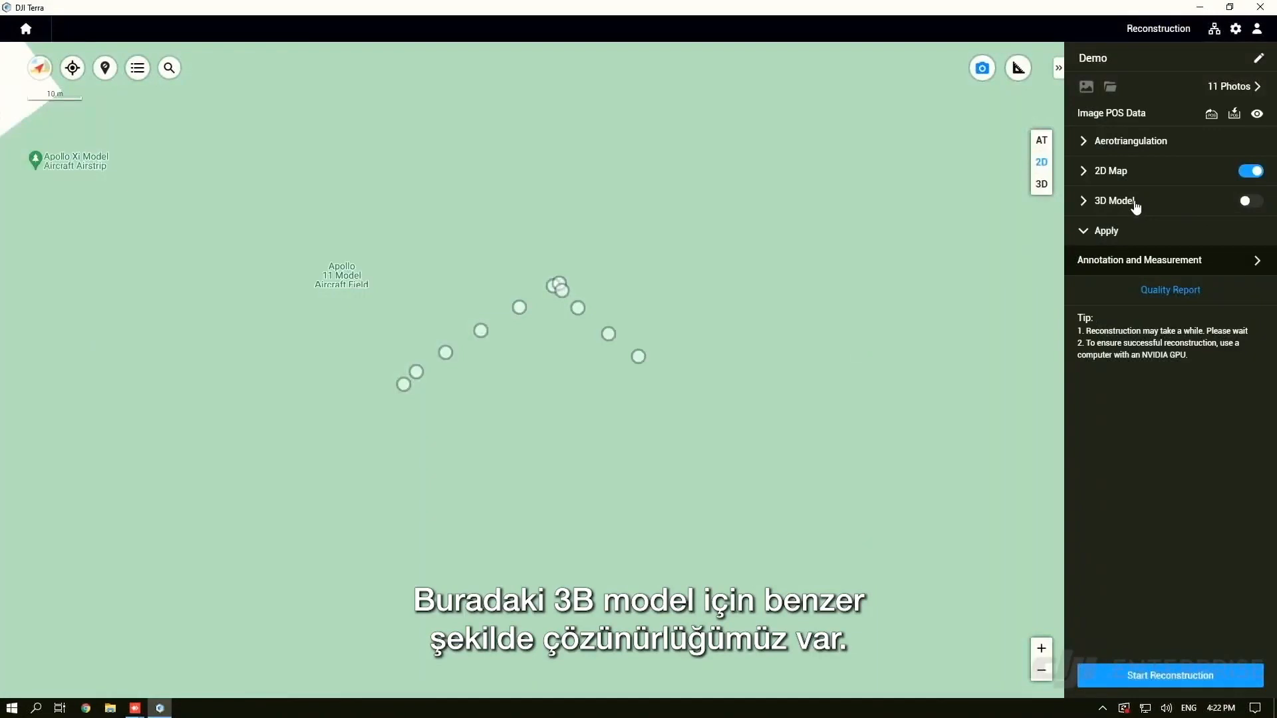
# Enable 3D Model instead of 2D Map for the Demo mission, with Standalone Computation as its computation method
pyautogui.click(1085, 200)
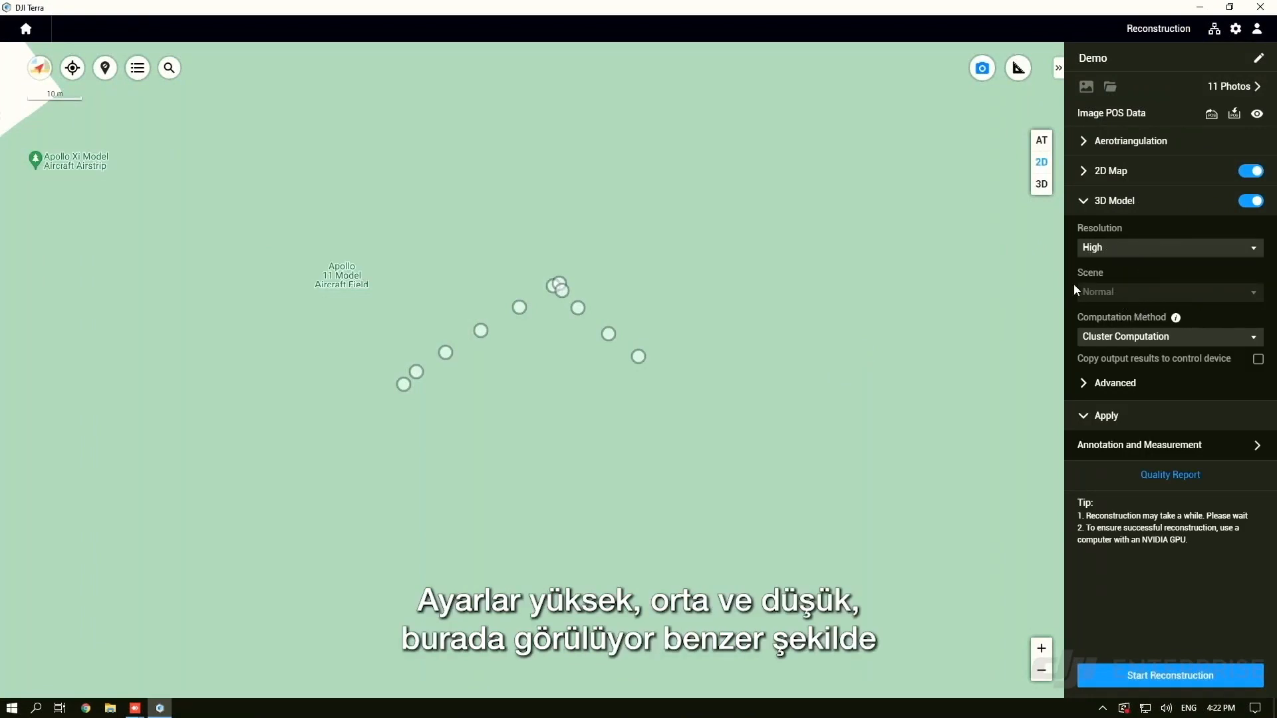
pyautogui.click(1249, 172)
pyautogui.click(1130, 338)
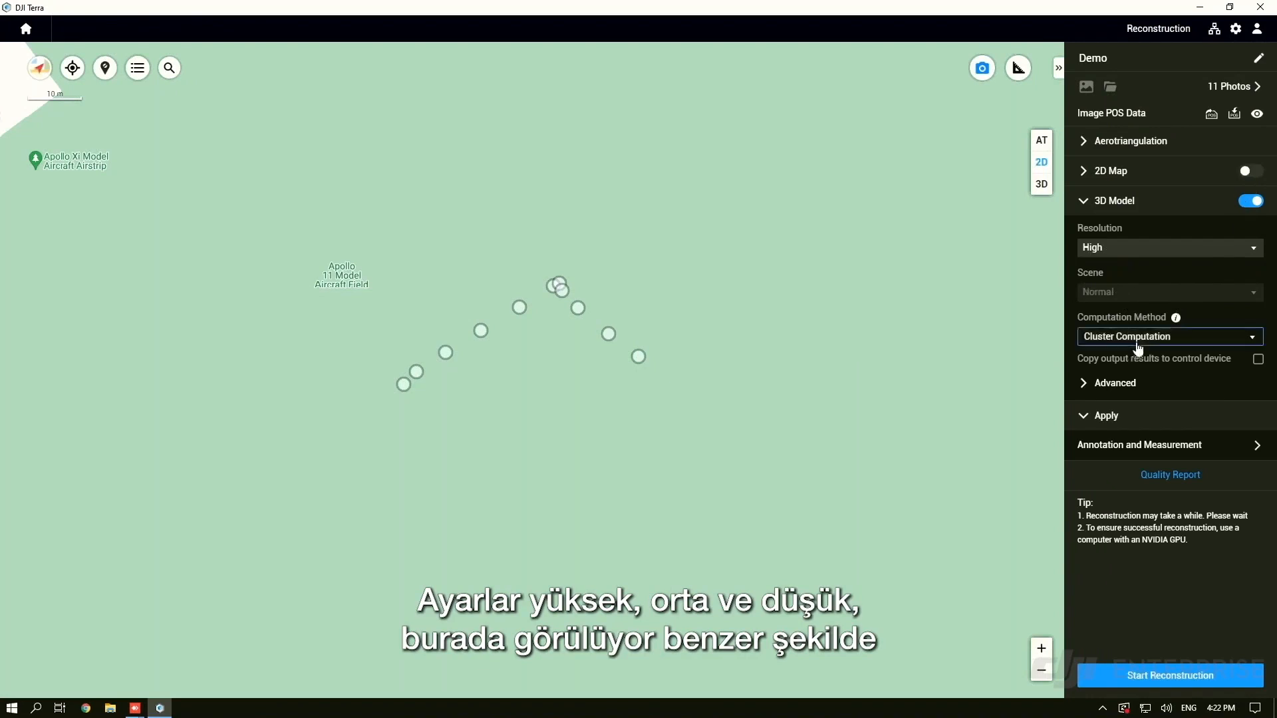
pyautogui.click(1129, 364)
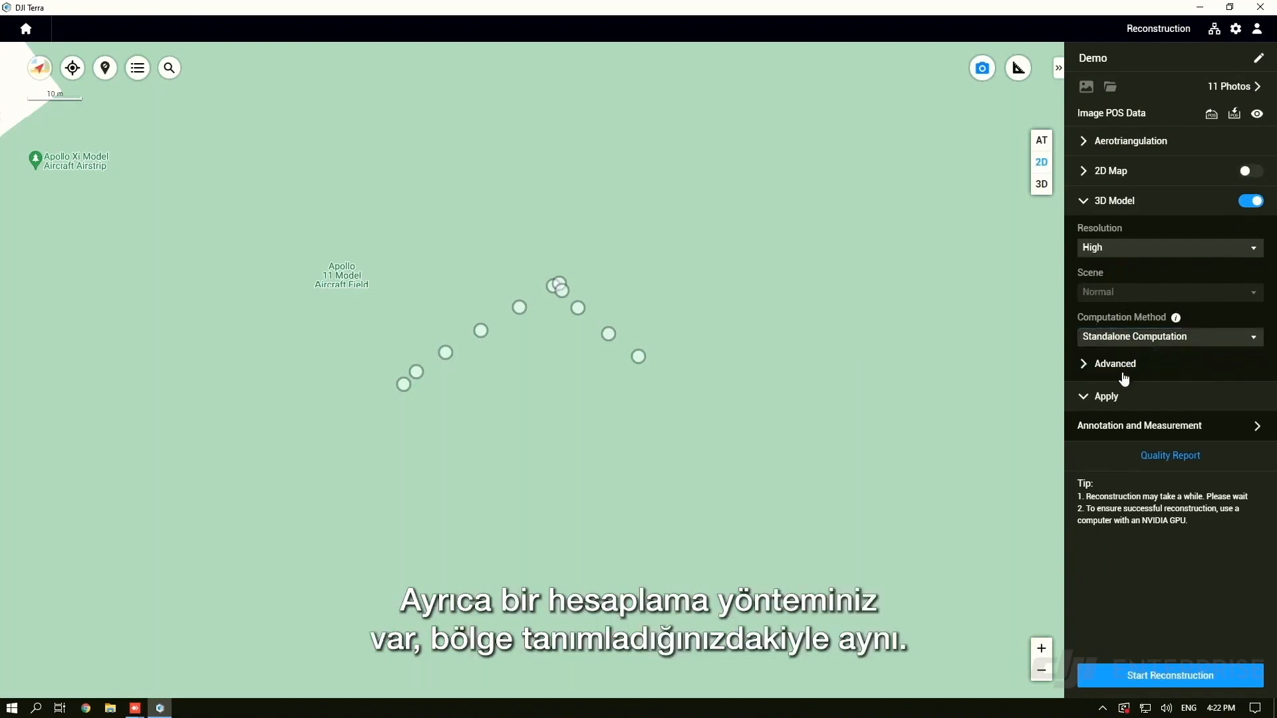
# Enable point cloud output in the advanced 3D Model settings and add the LAS format
pyautogui.click(1091, 365)
pyautogui.scroll(-2, 1129, 395)
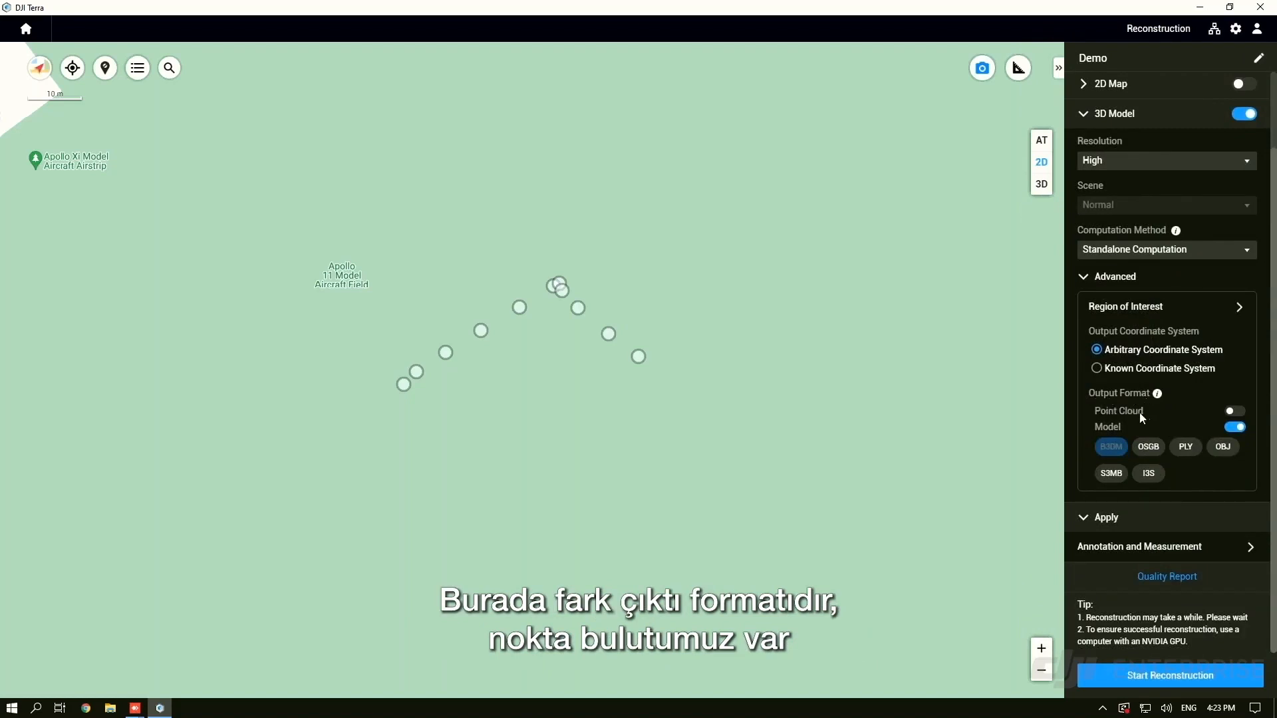
pyautogui.click(1232, 412)
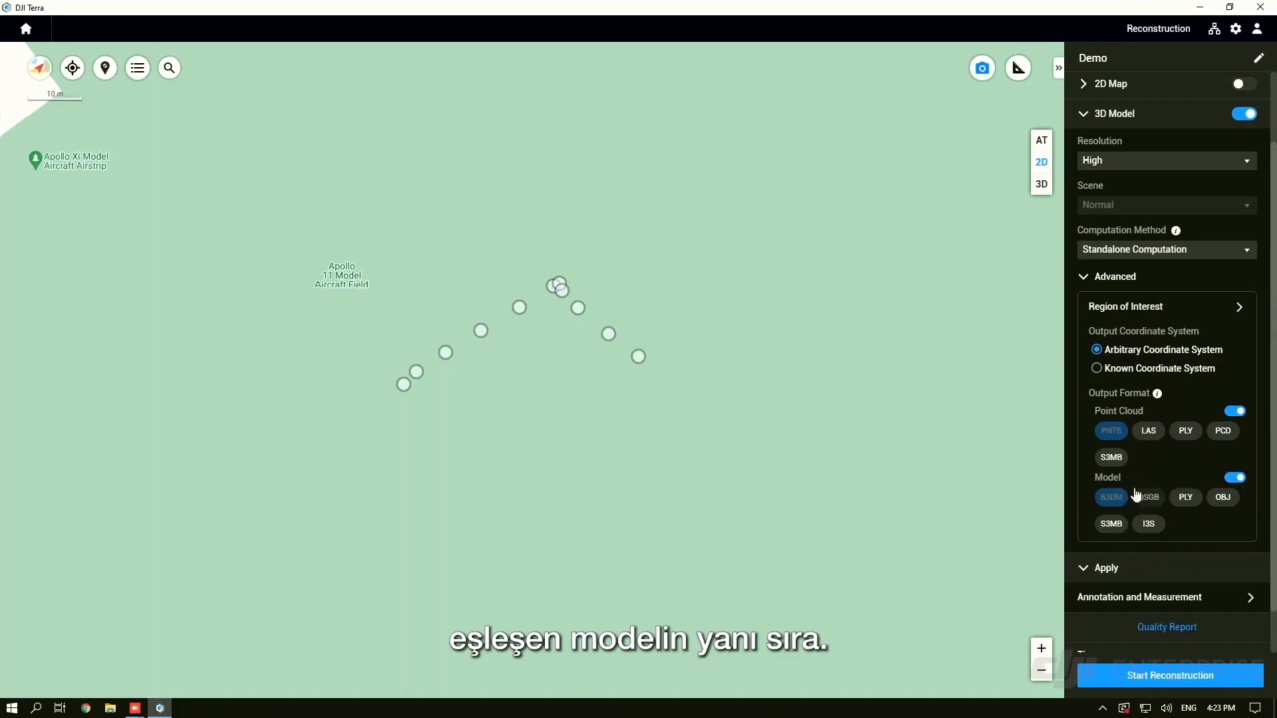
pyautogui.click(1149, 434)
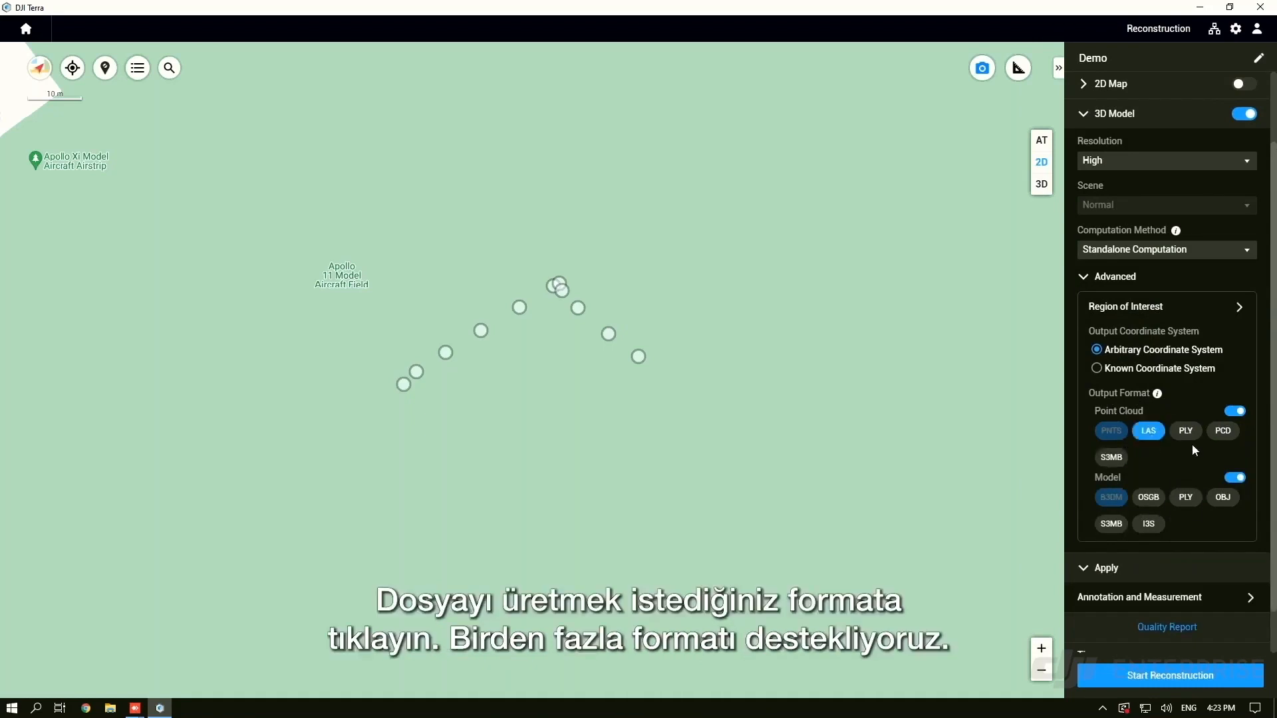
# Try PLY and PCD as additional point cloud formats and deselect them again
pyautogui.click(1187, 432)
pyautogui.click(1219, 432)
pyautogui.click(1193, 437)
pyautogui.click(1224, 435)
pyautogui.click(1185, 432)
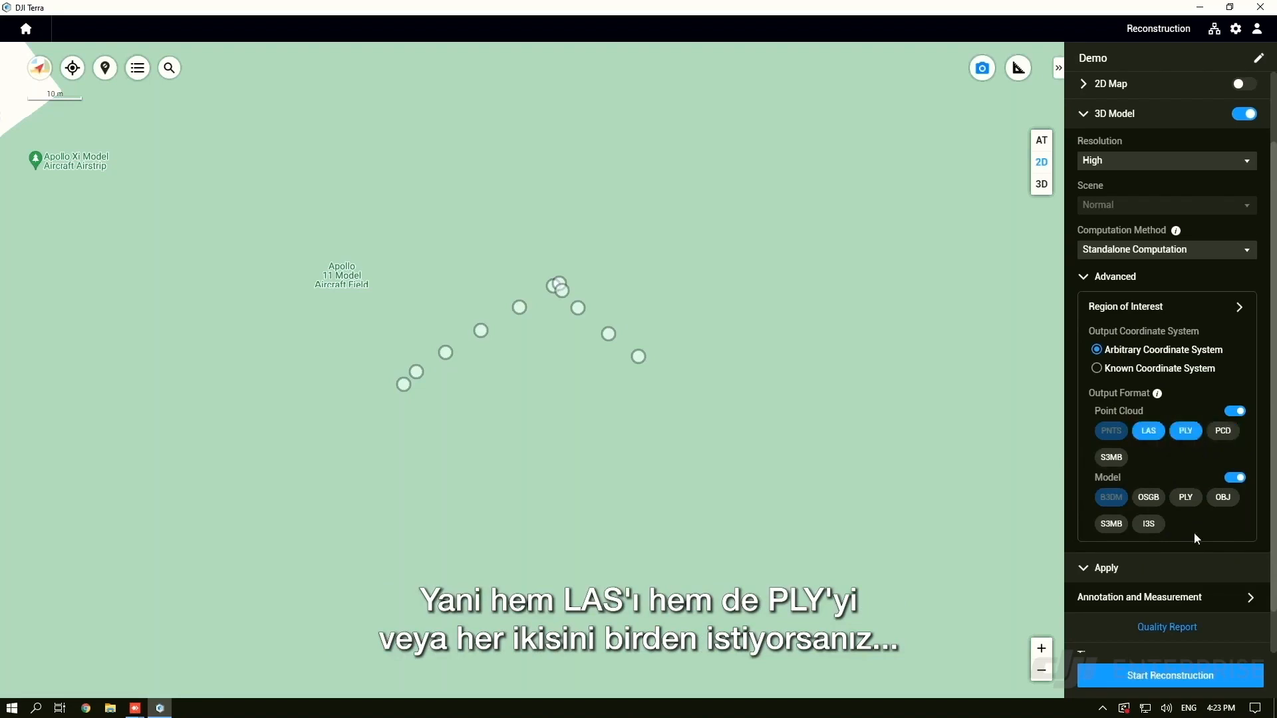
pyautogui.click(1179, 434)
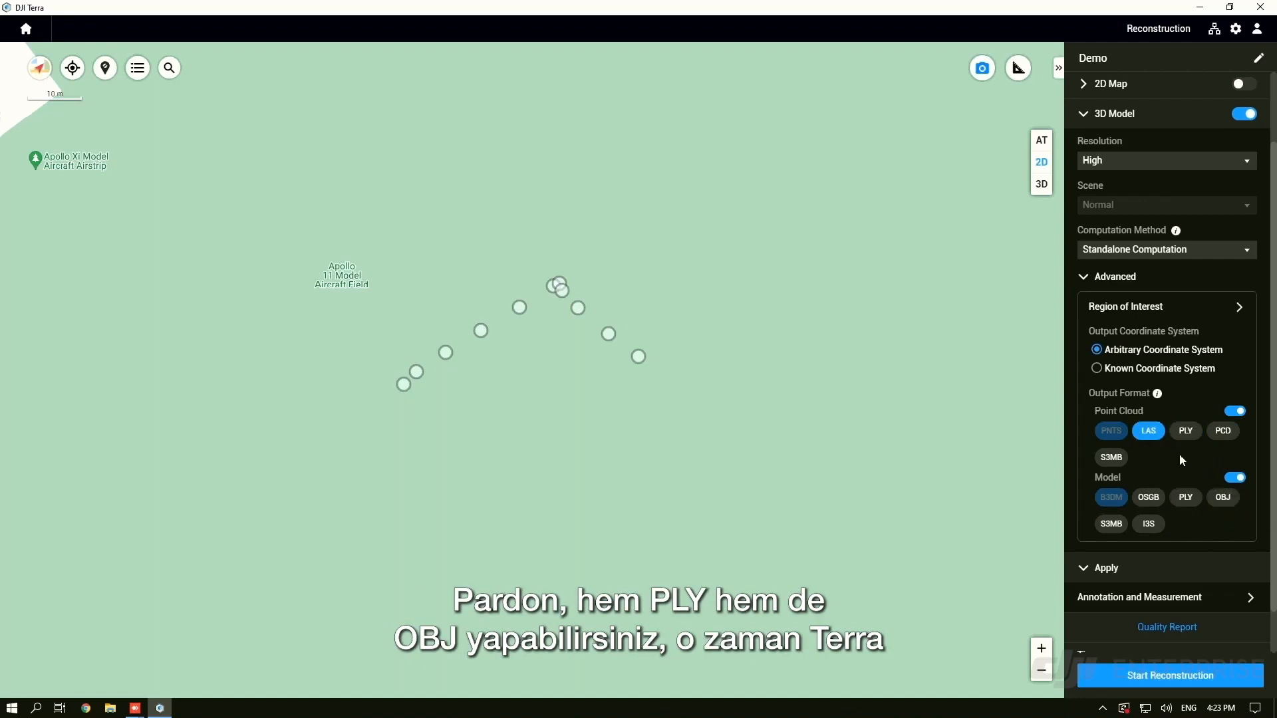
# Select PLY and LAS as the point cloud formats and OBJ as the model format
pyautogui.click(1155, 437)
pyautogui.click(1186, 432)
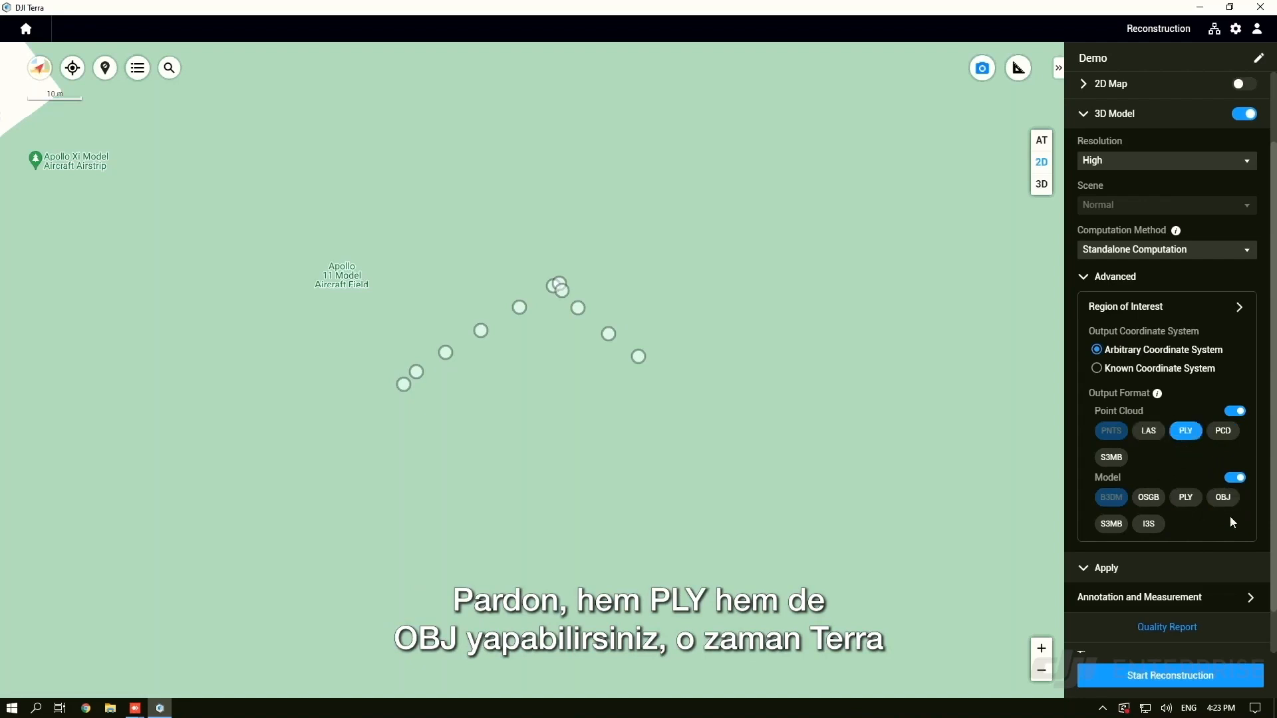
pyautogui.click(1223, 497)
pyautogui.click(1148, 431)
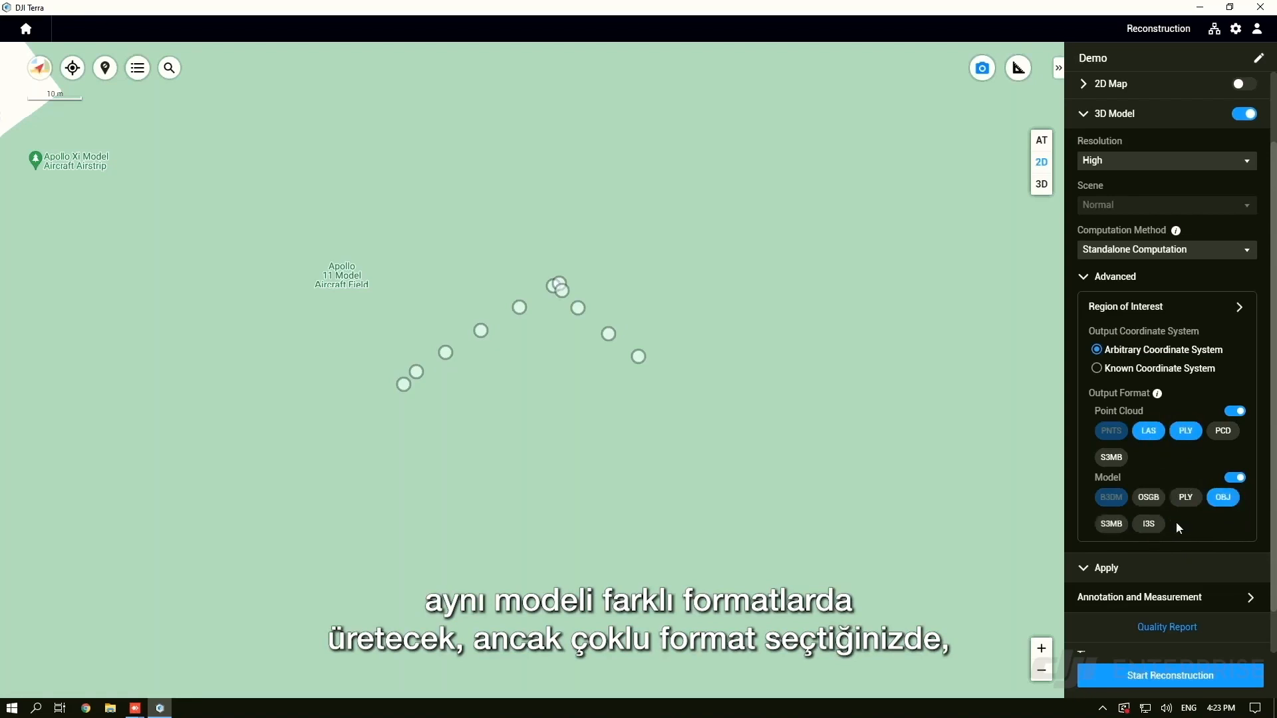
# Collapse the Demo Done mission's 2D Map settings and examine its 3D Model point cloud and model output formats
pyautogui.scroll(-2, 1177, 529)
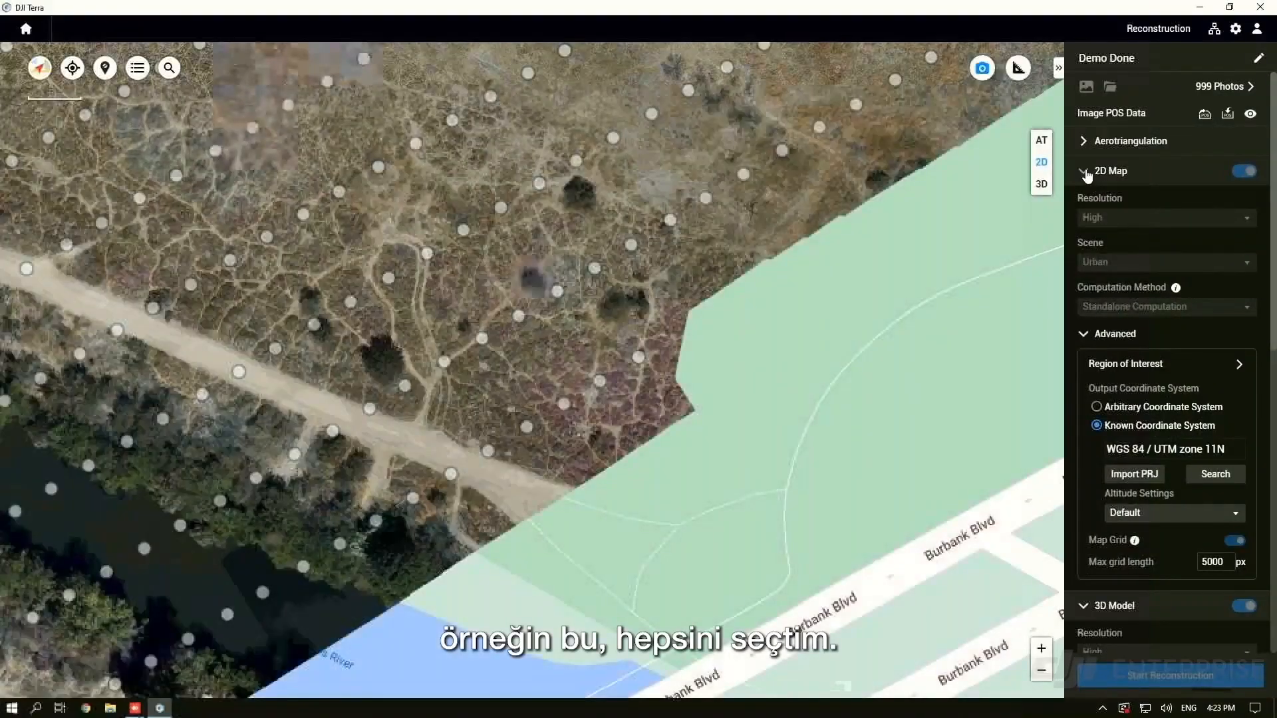
pyautogui.click(1084, 172)
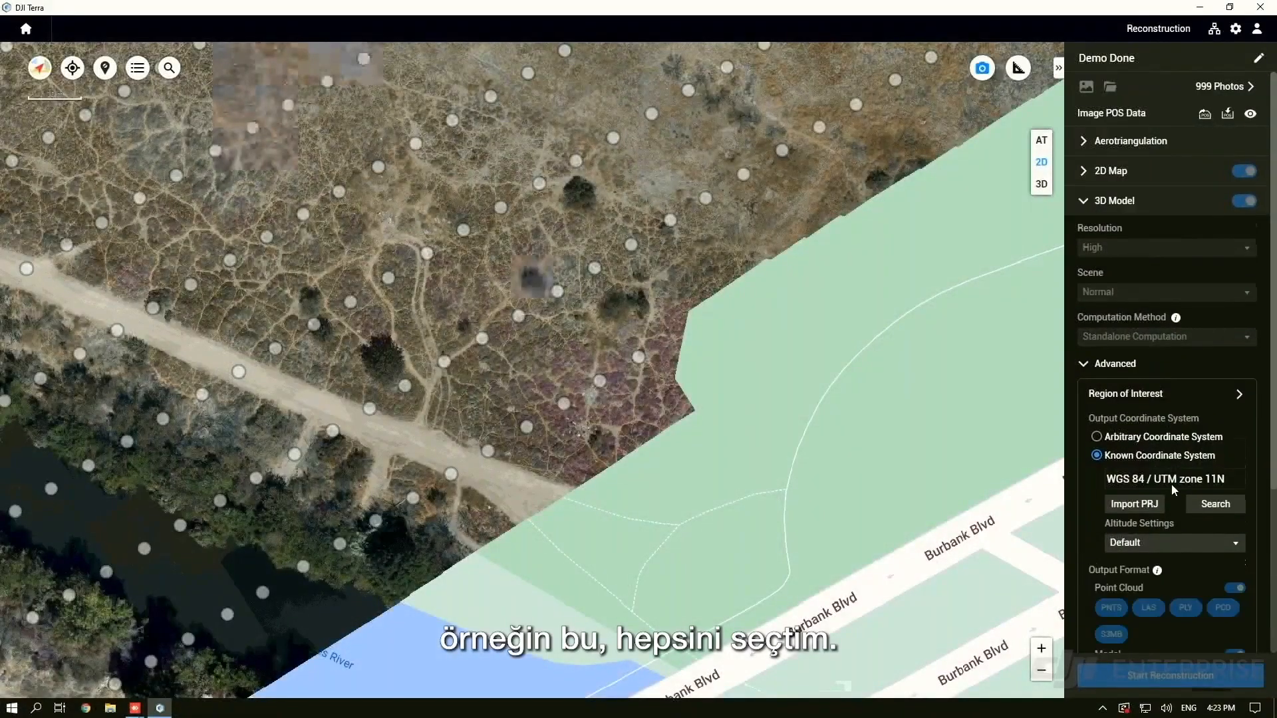
pyautogui.scroll(-3, 1171, 484)
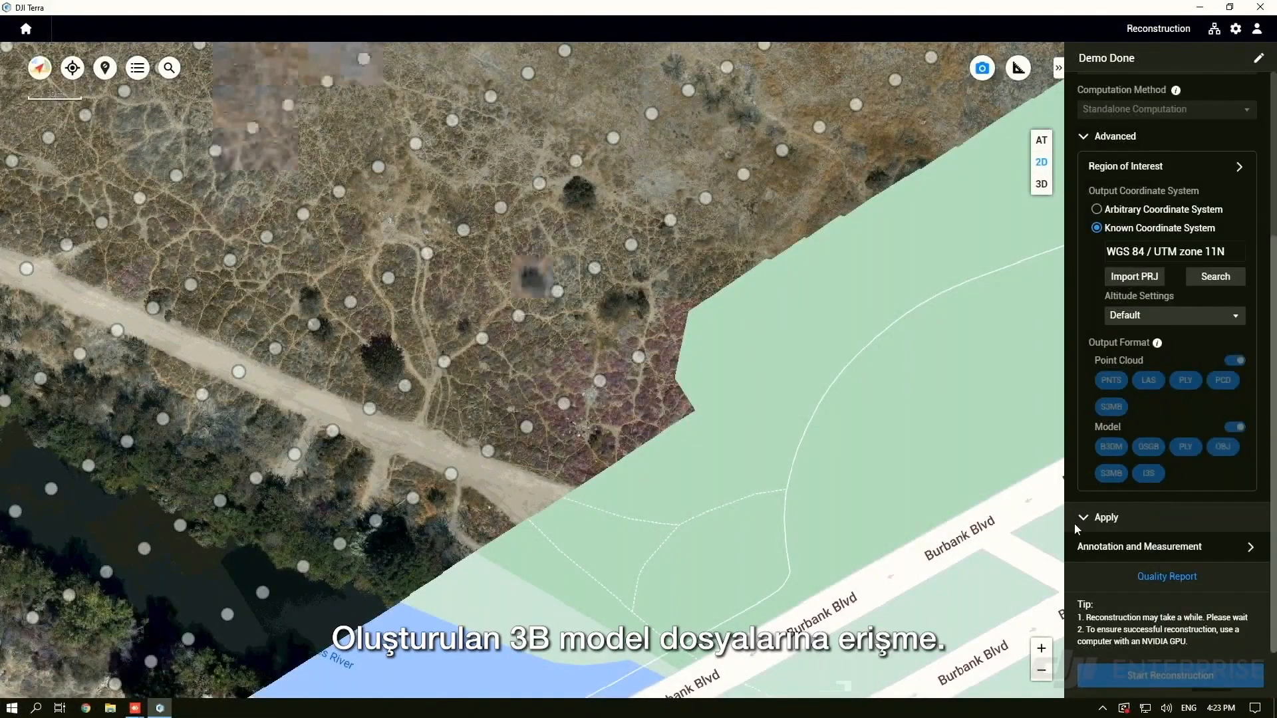
# Return to the mission list and open the models subfolder of the Demo Done mission's folder in File Explorer
pyautogui.click(25, 28)
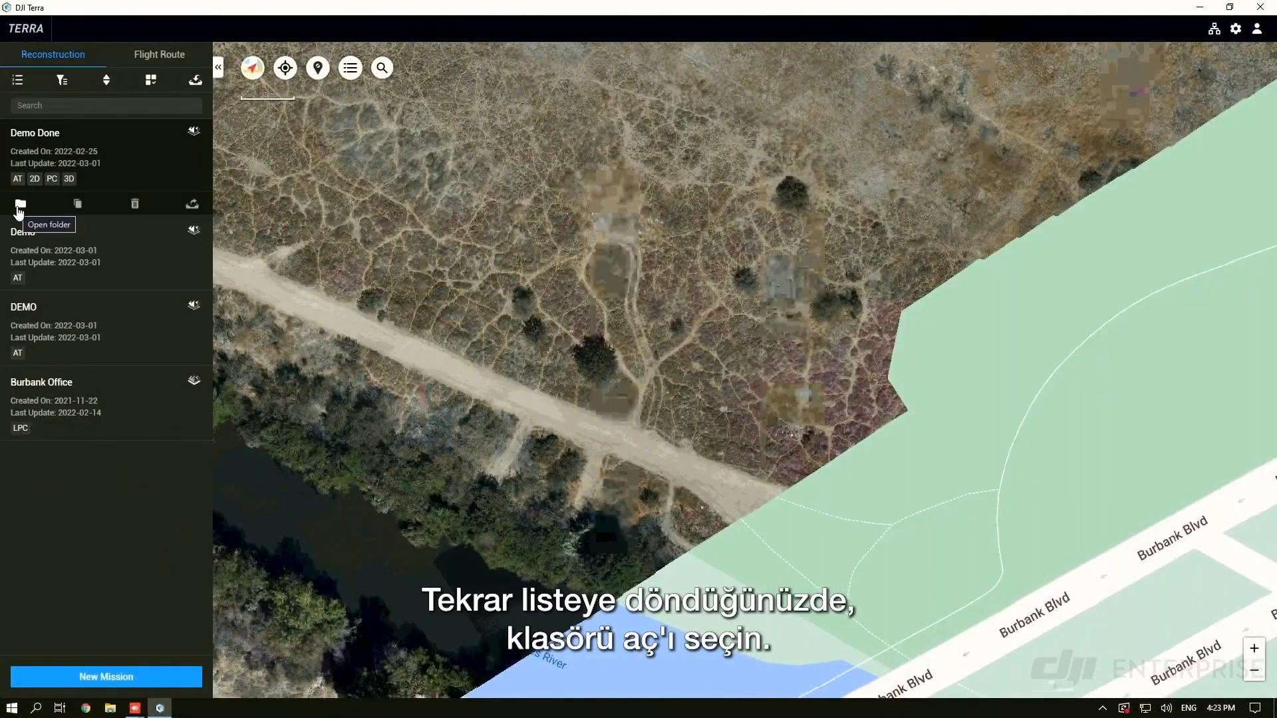
pyautogui.click(20, 206)
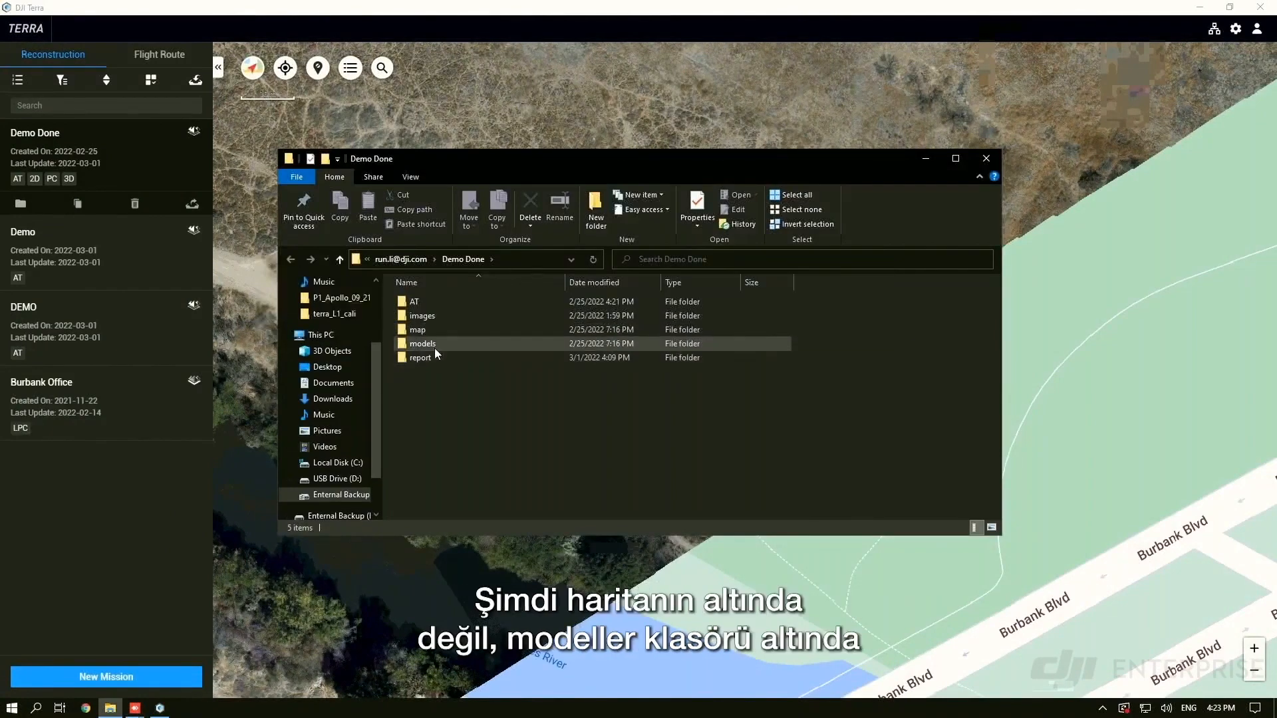
pyautogui.moveTo(435, 351)
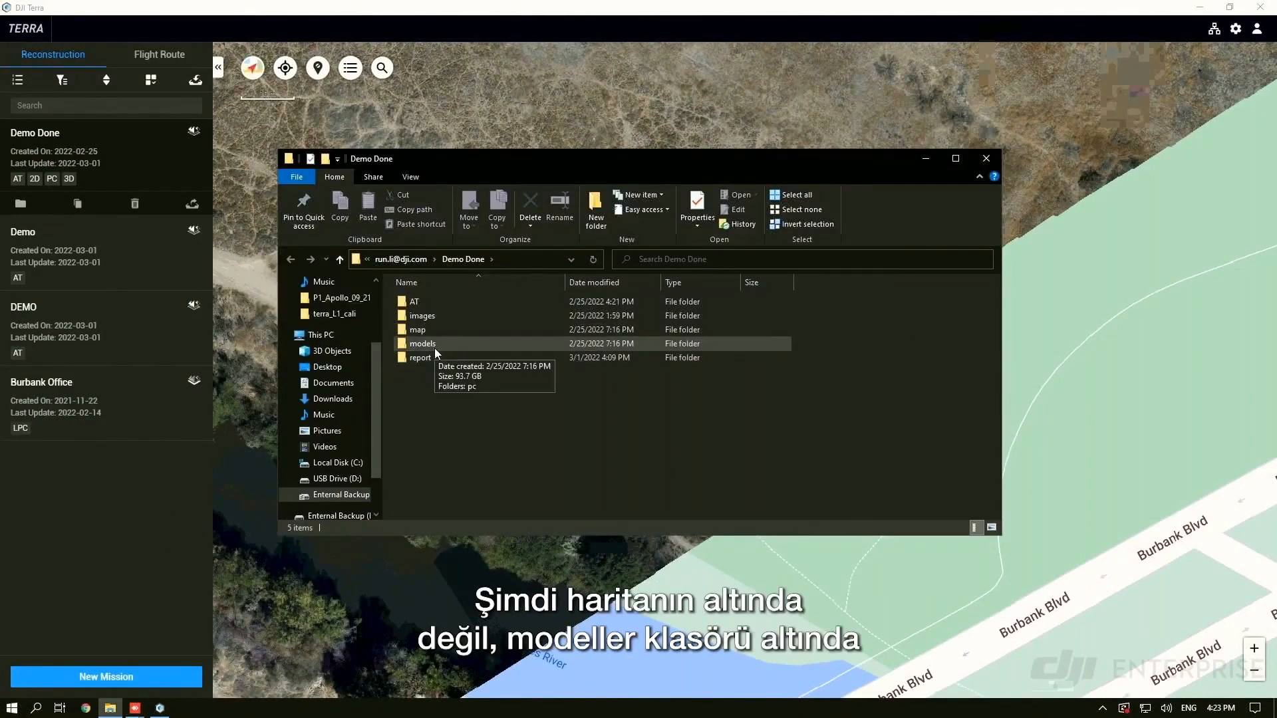
pyautogui.doubleClick(434, 346)
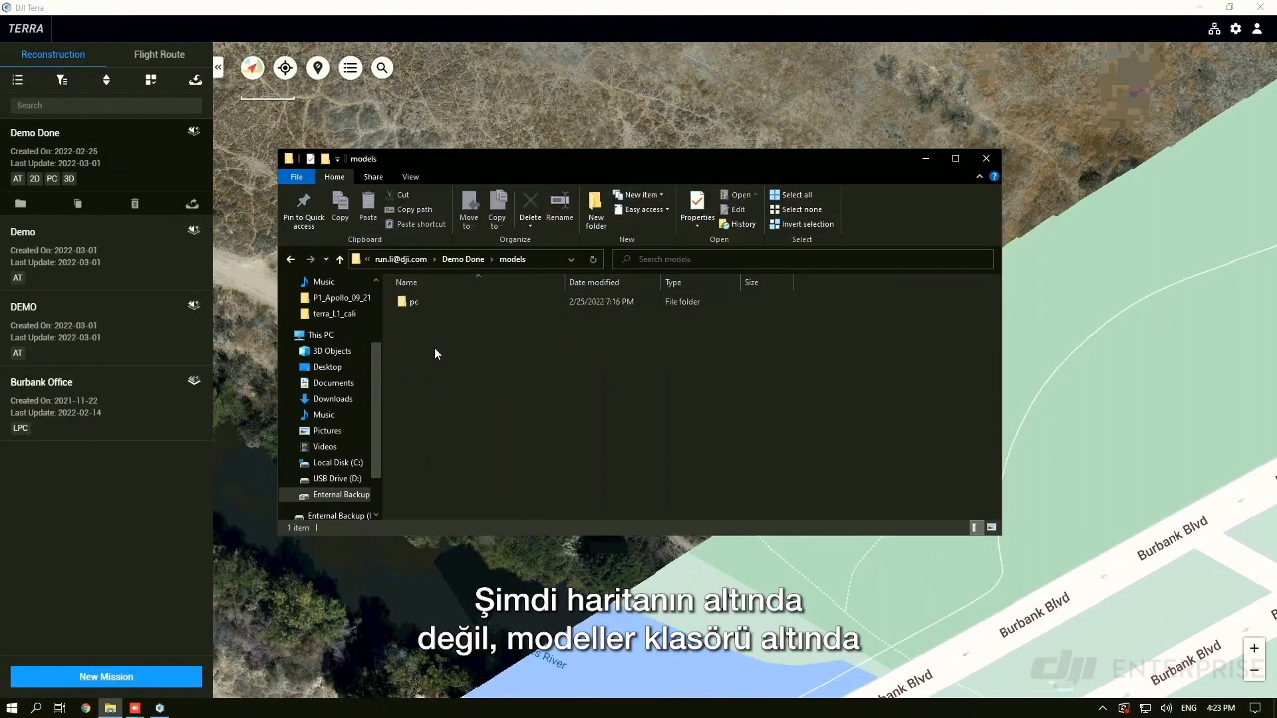
# Open the 0 folder inside the pc folder and look over the output folders of the individual formats
pyautogui.click(422, 301)
pyautogui.doubleClick(422, 301)
pyautogui.click(422, 301)
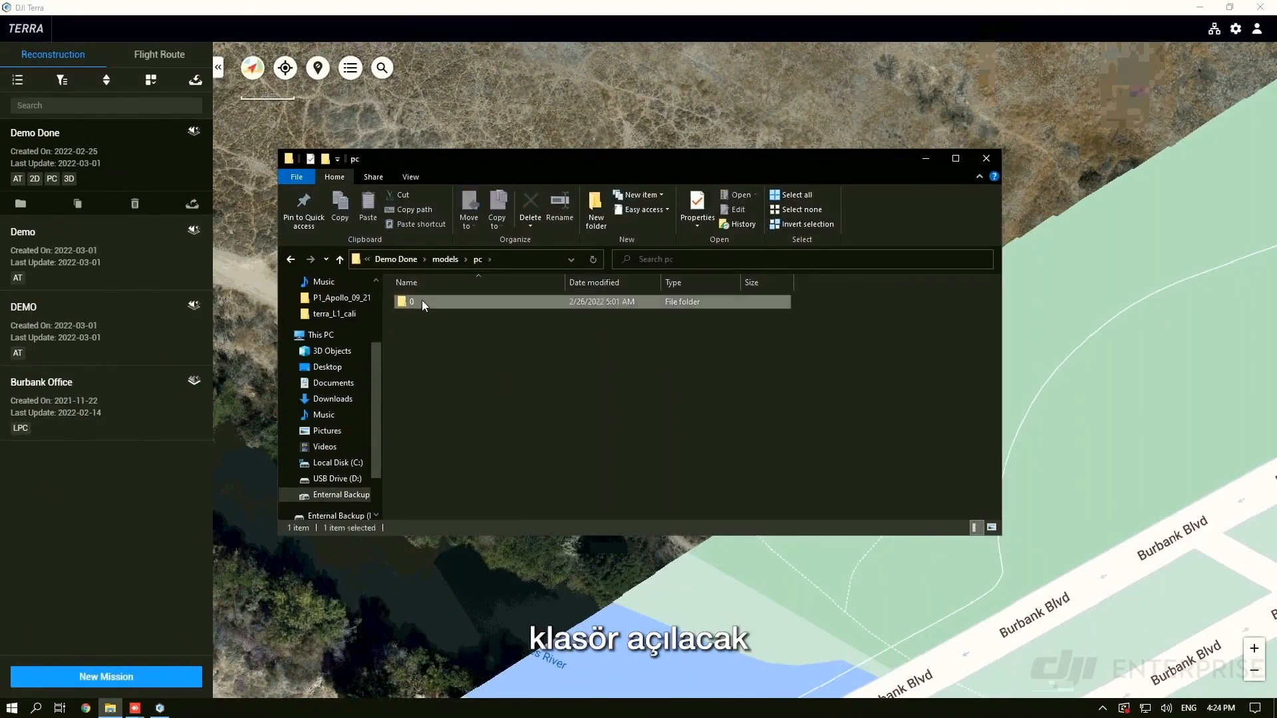
pyautogui.click(448, 259)
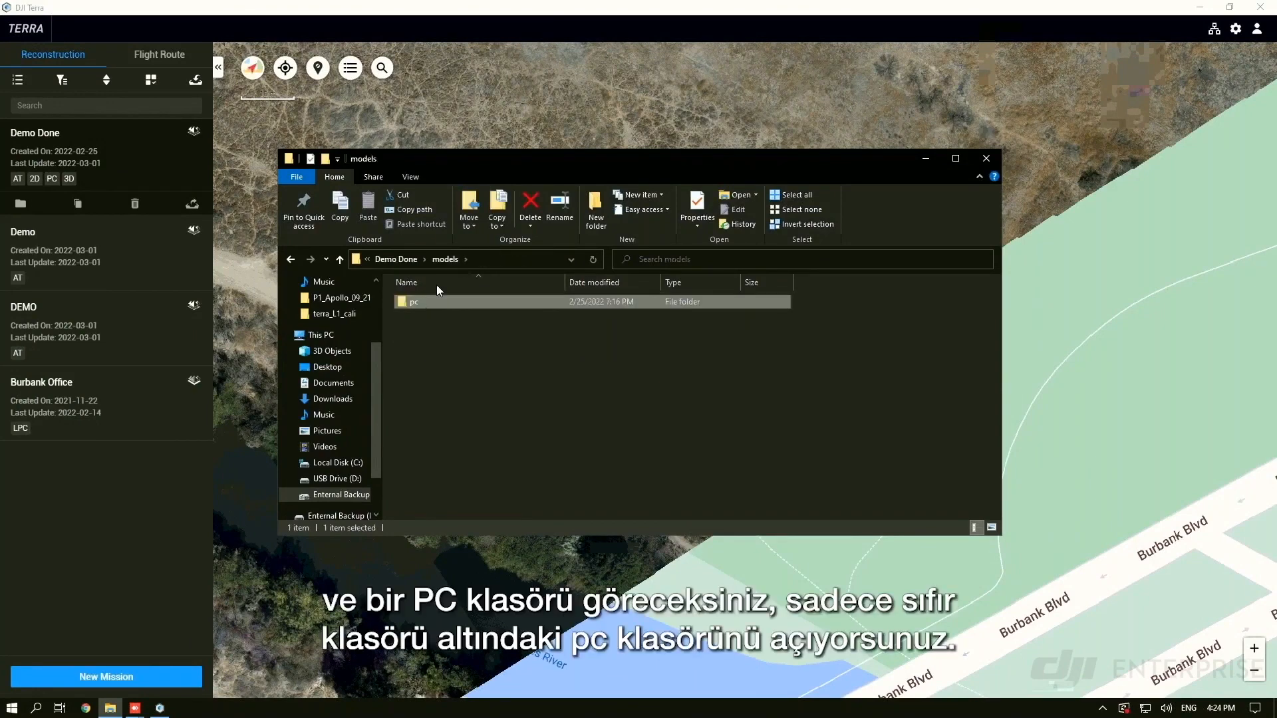
pyautogui.doubleClick(417, 304)
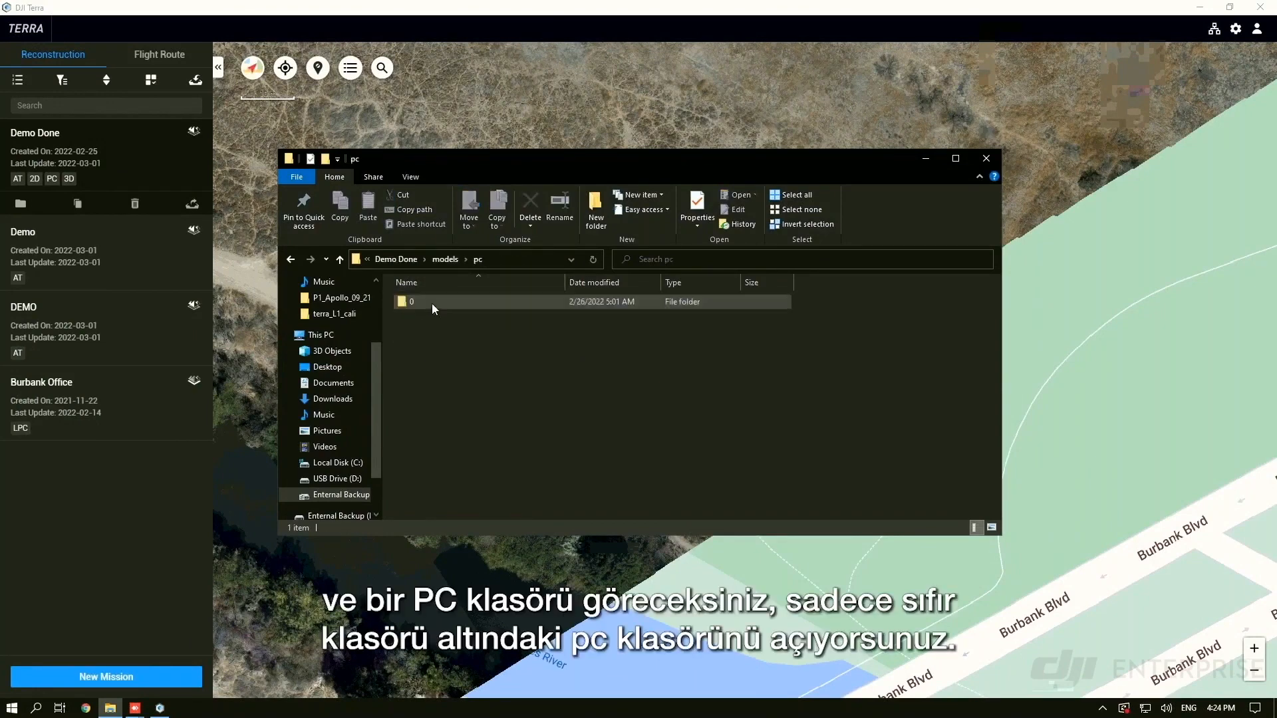
pyautogui.click(437, 305)
pyautogui.doubleClick(438, 305)
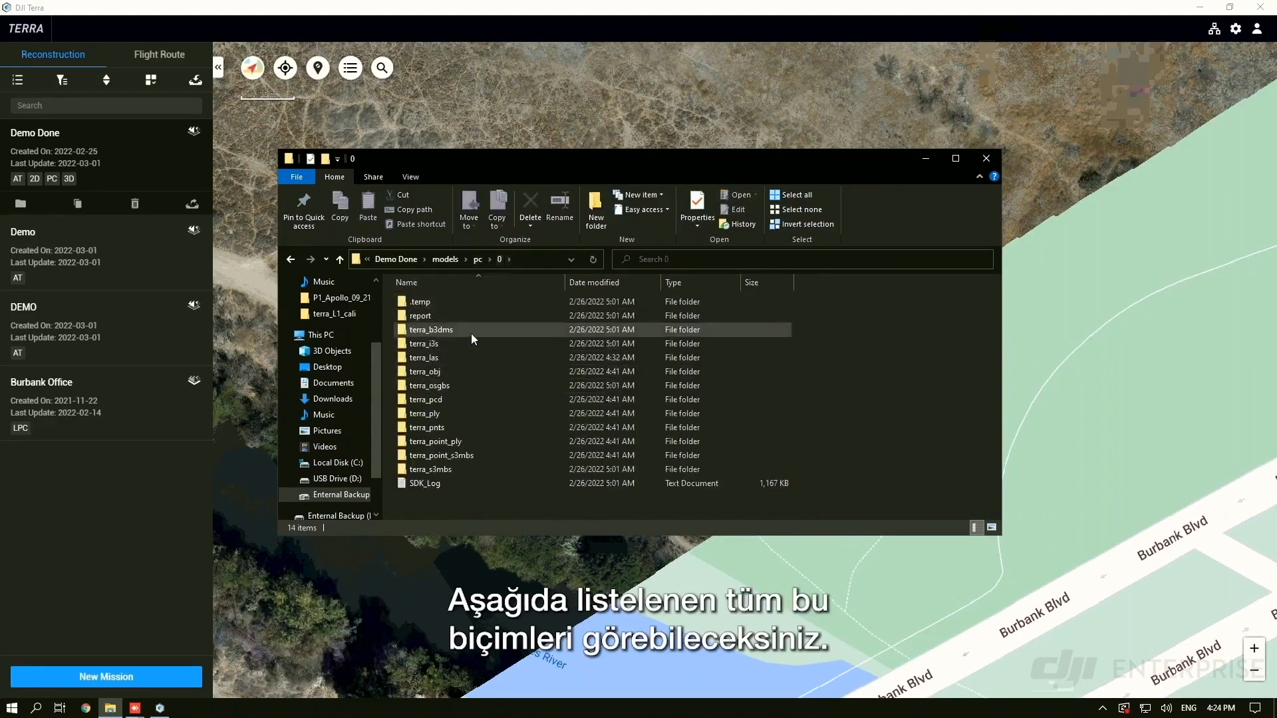
pyautogui.moveTo(820, 331); pyautogui.dragTo(475, 455)
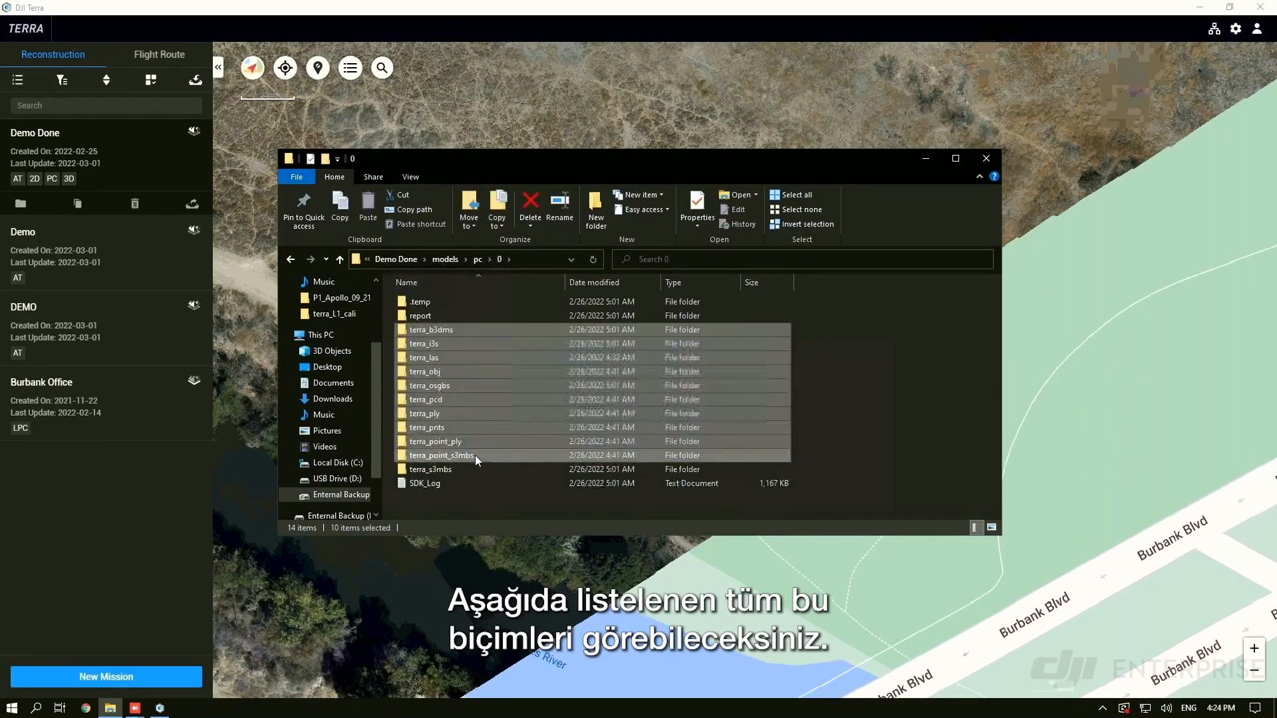
pyautogui.click(836, 449)
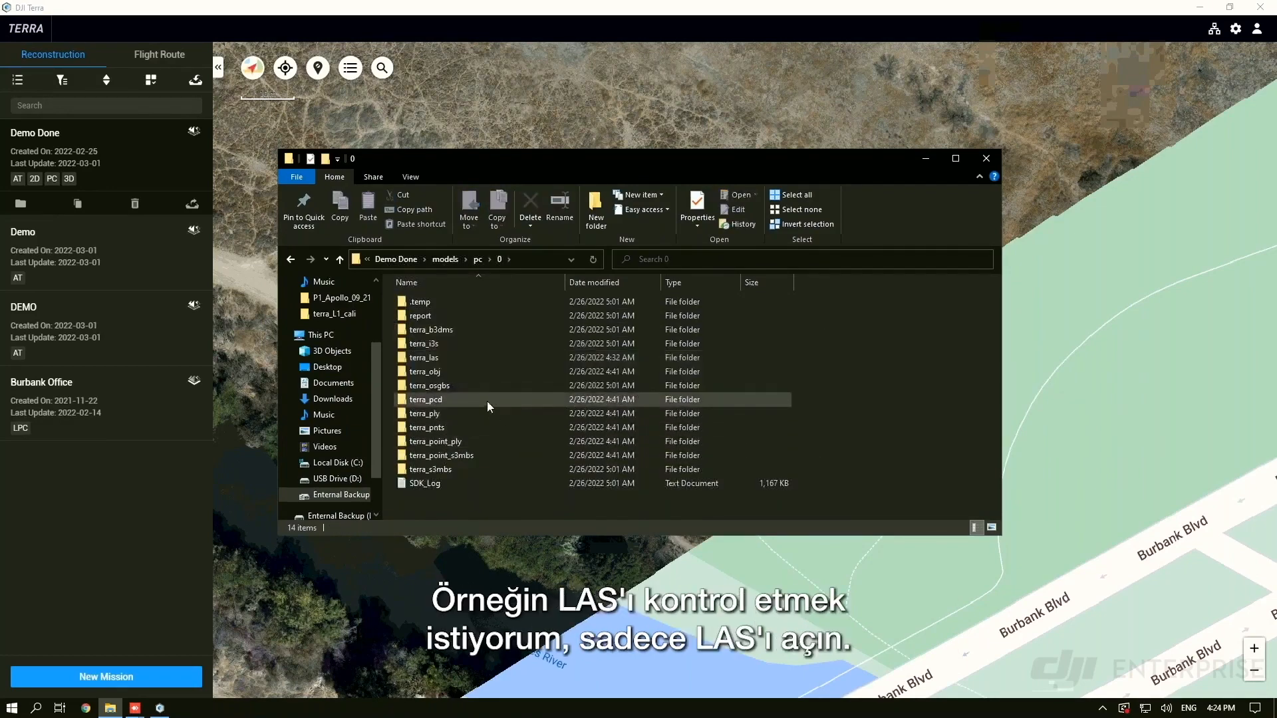
# Open the terra_las folder, look over its LAS point cloud files and go back to the 0 folder
pyautogui.click(426, 360)
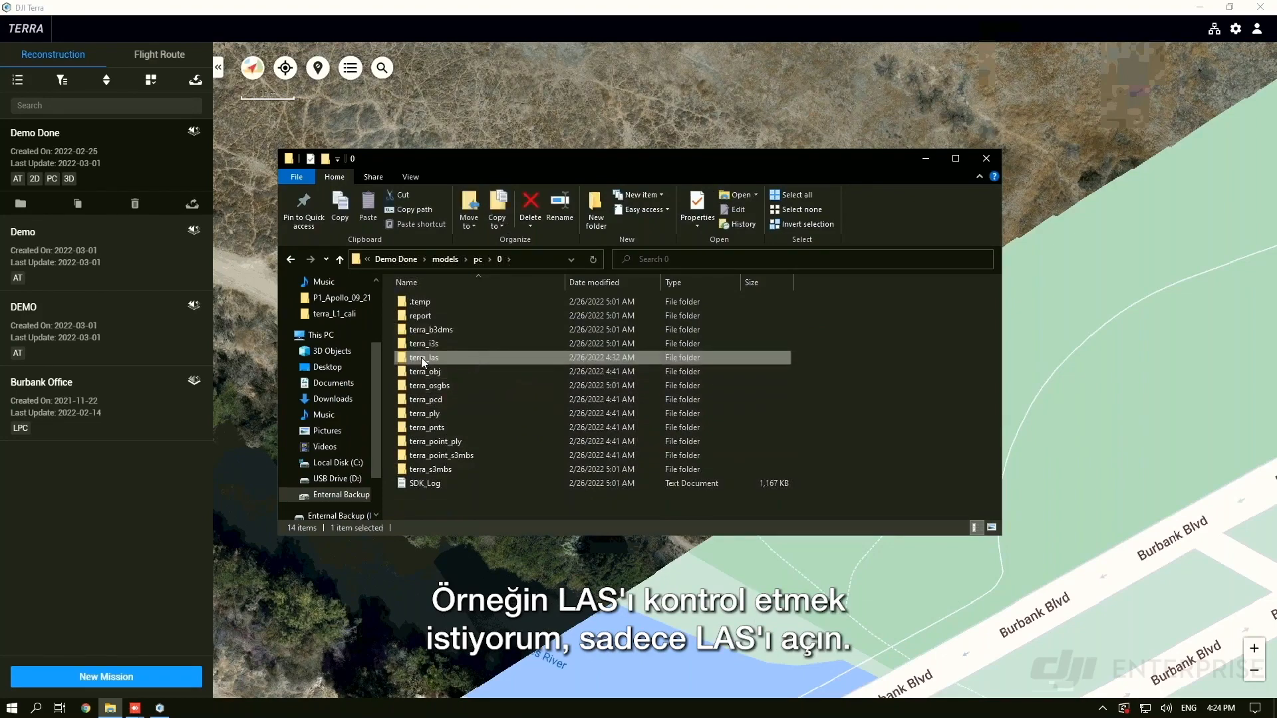
pyautogui.doubleClick(425, 357)
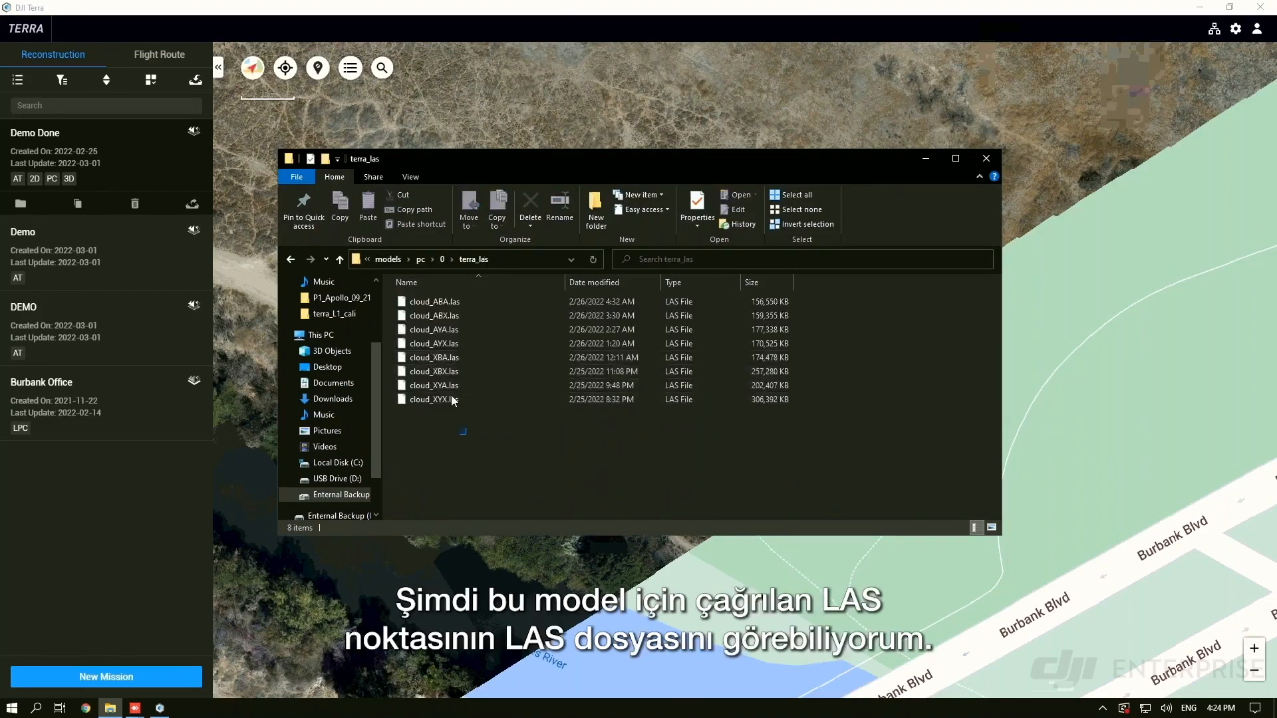
pyautogui.moveTo(465, 435); pyautogui.dragTo(422, 293)
pyautogui.click(480, 438)
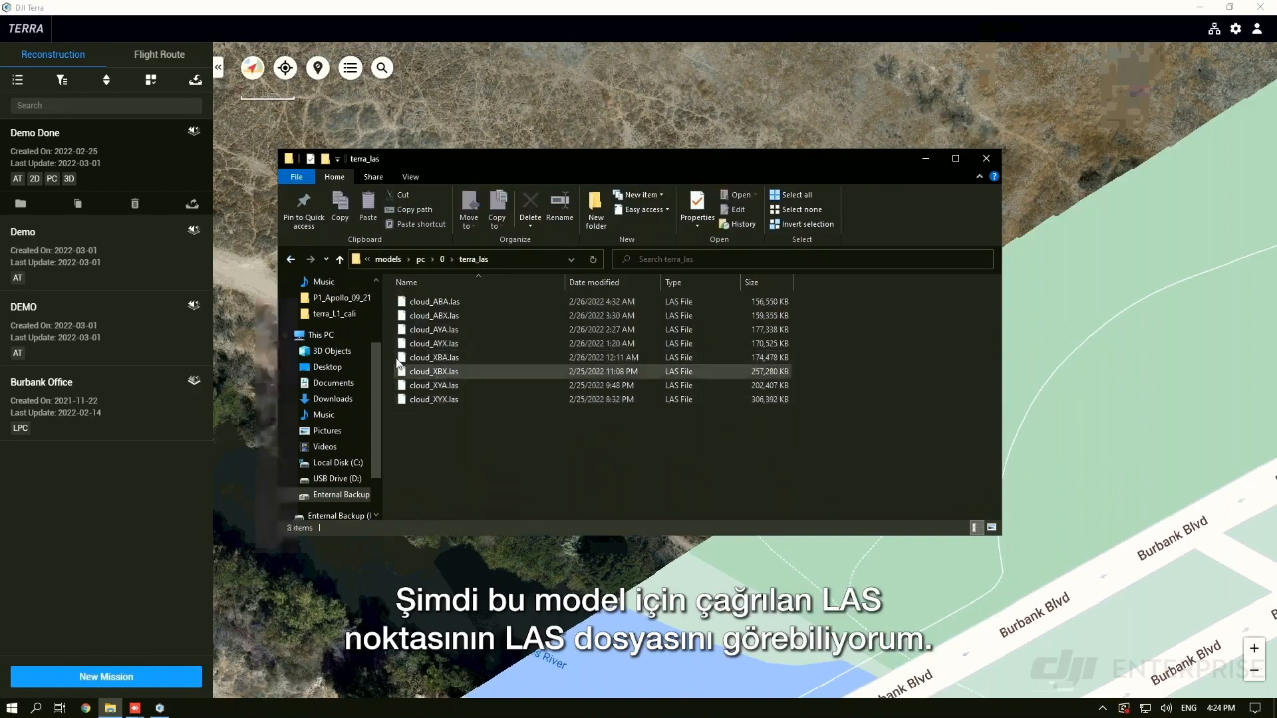
pyautogui.moveTo(460, 422); pyautogui.dragTo(384, 290)
pyautogui.click(290, 259)
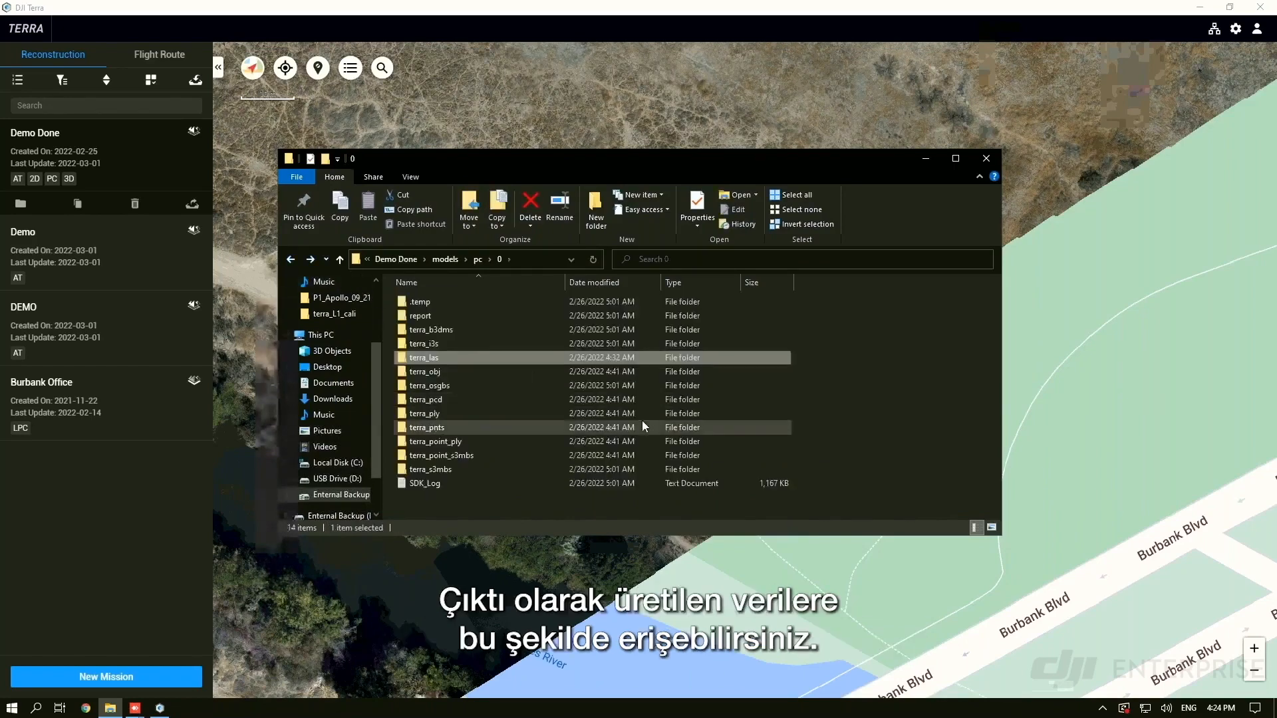